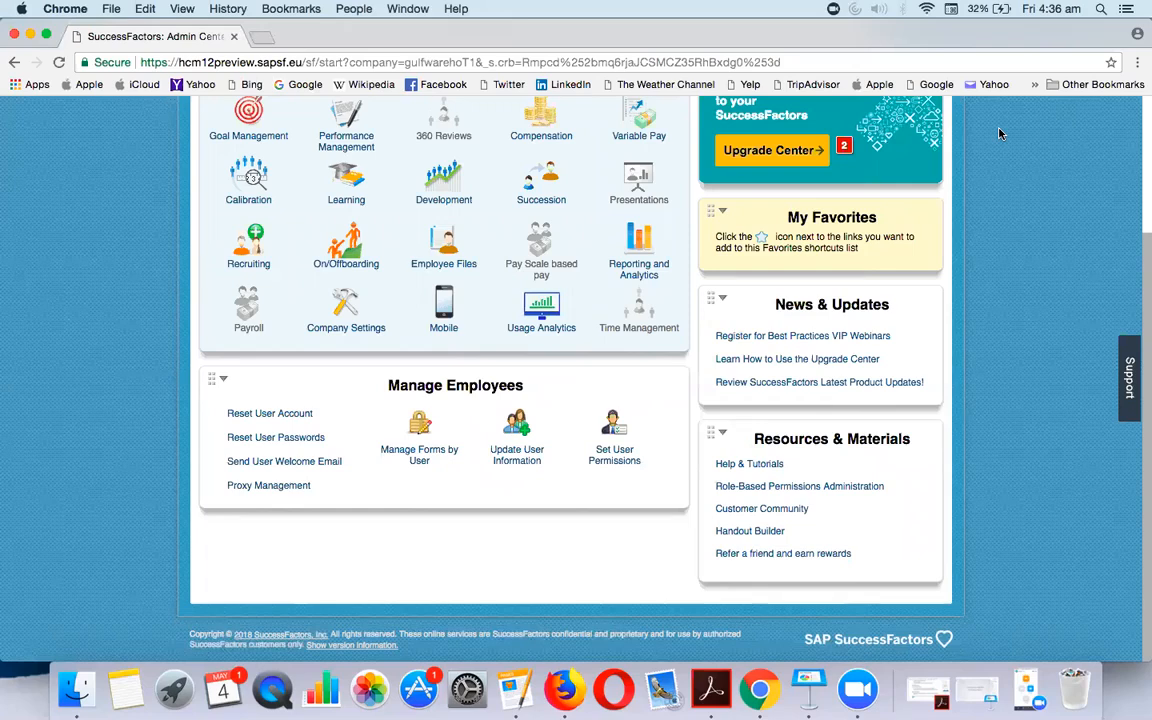
Open Learning Administration from the Admin Center's Learning tile
{"action": "left_click", "coordinate": [339, 188]}
{"action": "left_click", "coordinate": [330, 245]}
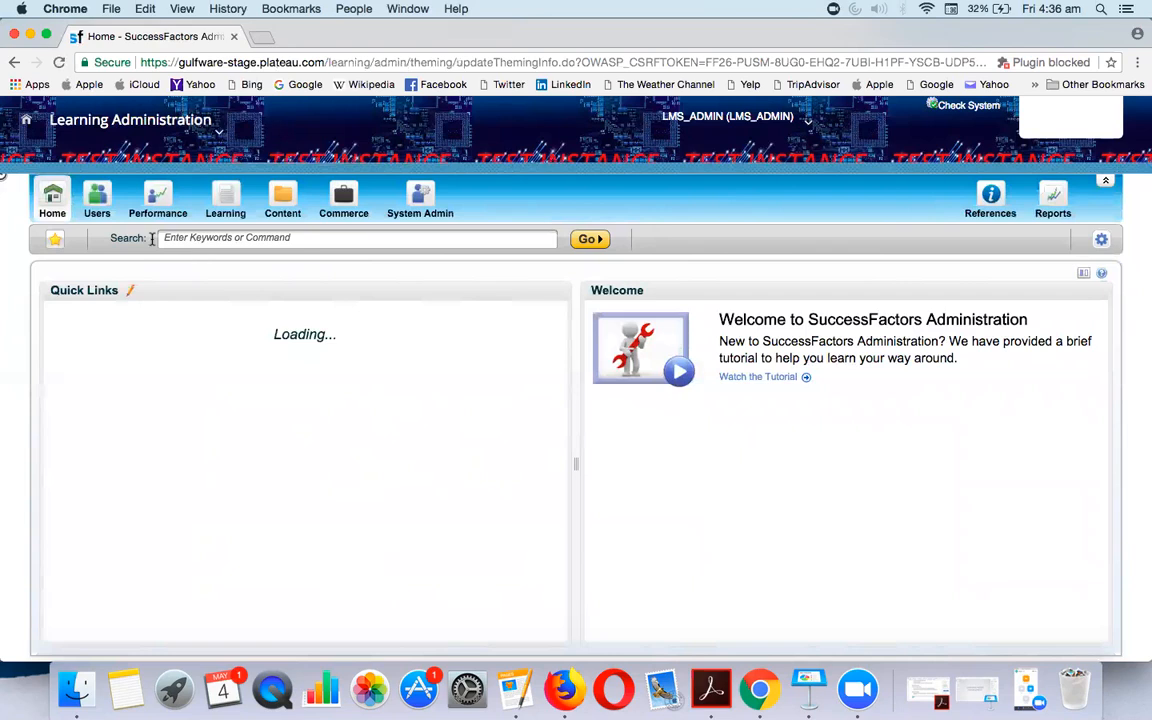
Search Assignment Profiles for ID N-CLASS and open the N-CLASSROOM-TRAININGS profile
{"action": "left_click", "coordinate": [97, 196]}
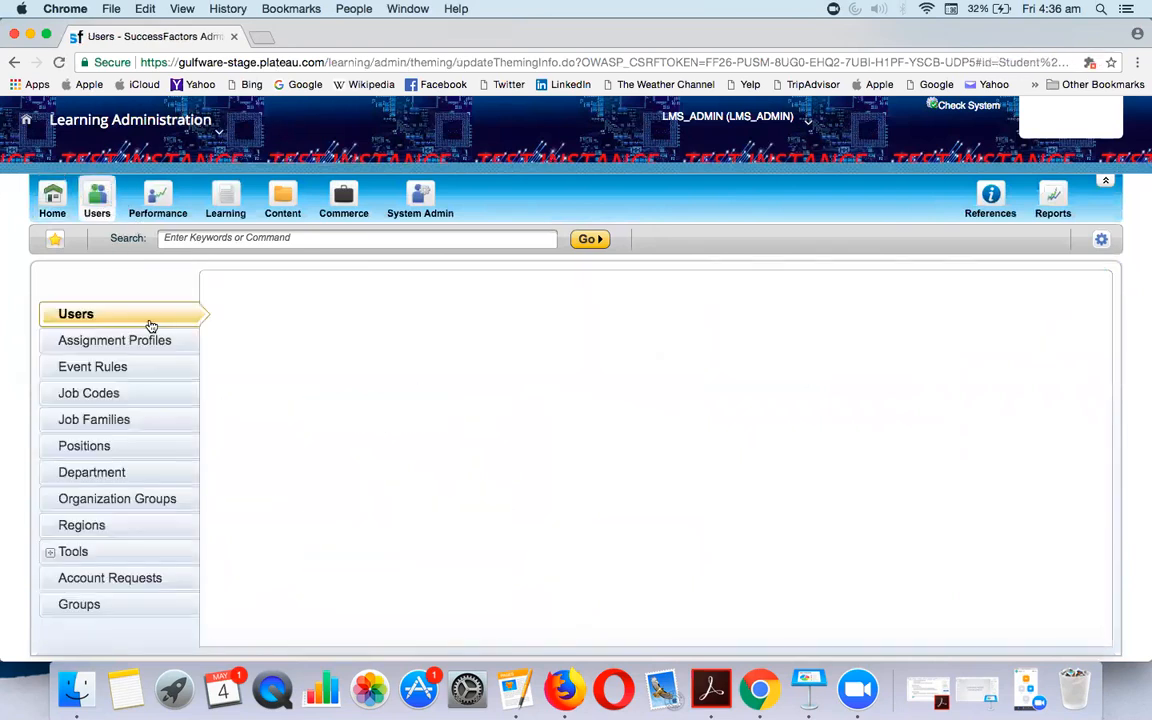
{"action": "left_click", "coordinate": [153, 342]}
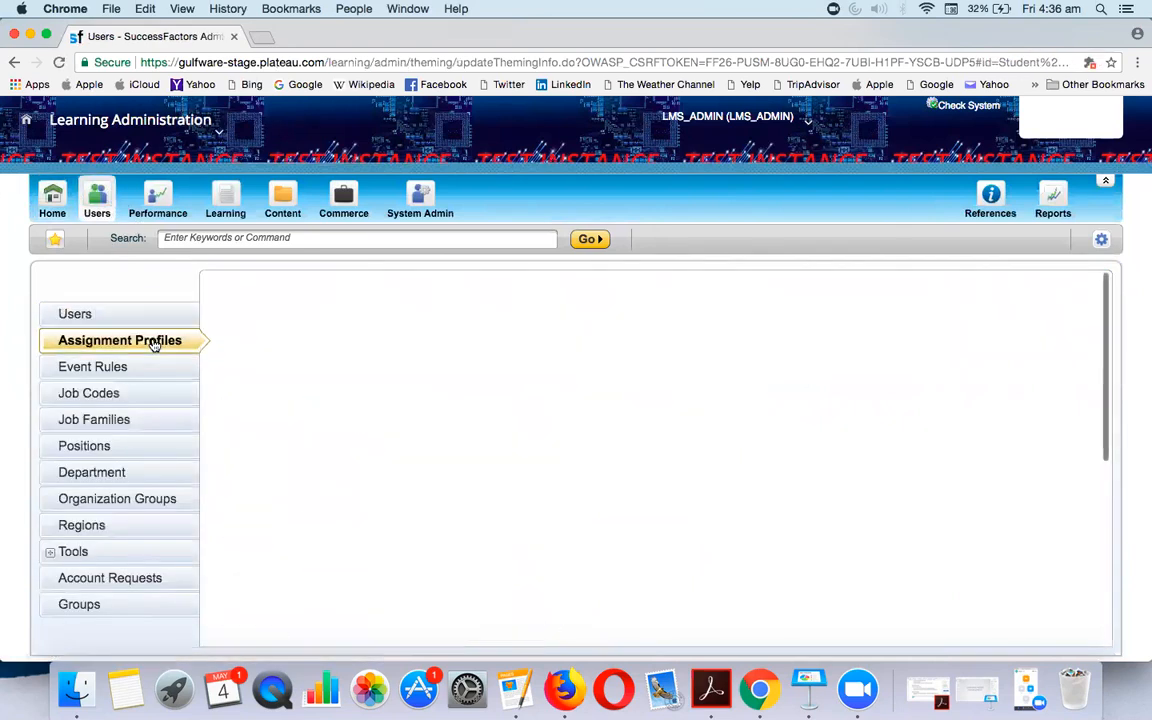
{"action": "left_click", "coordinate": [486, 413]}
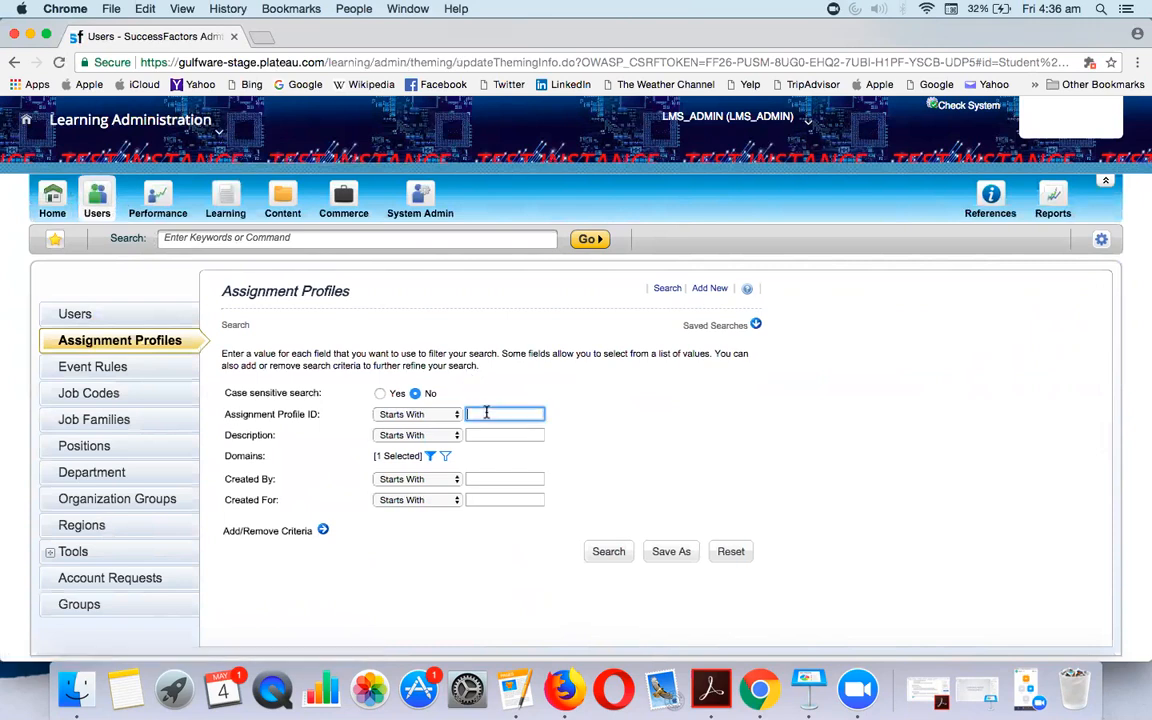
{"action": "left_click", "coordinate": [492, 426]}
{"action": "left_click", "coordinate": [610, 552]}
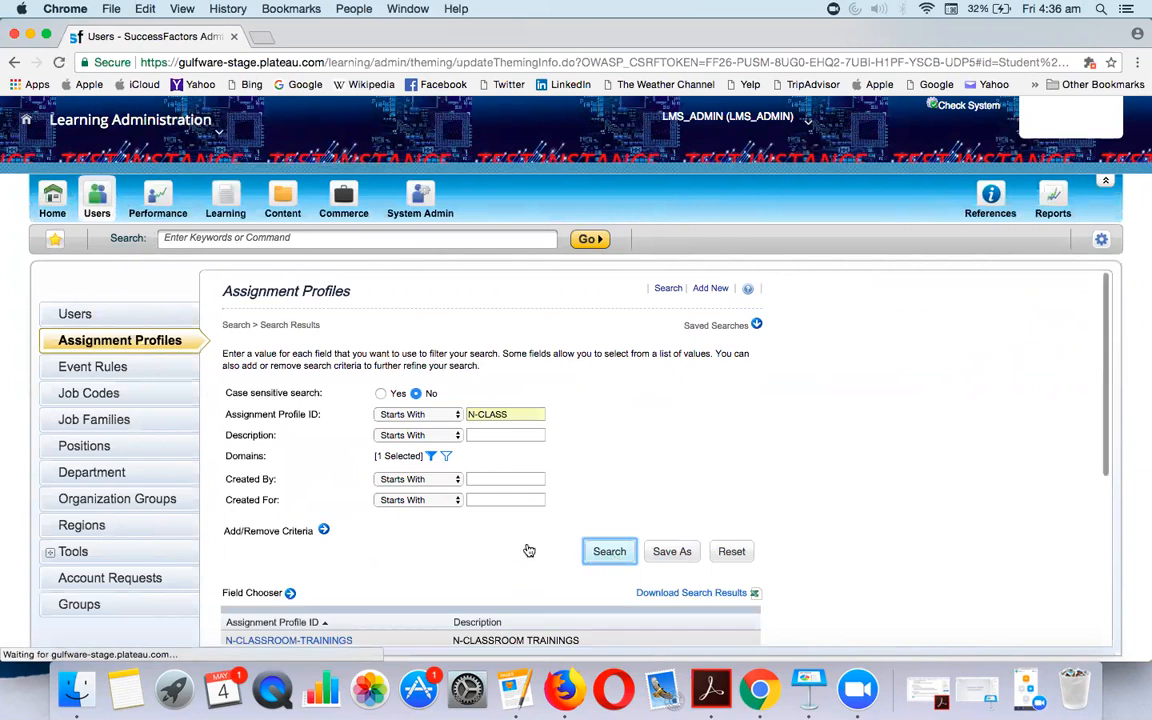
{"action": "scroll", "coordinate": [529, 551], "scroll_direction": "down", "scroll_amount": 2}
{"action": "left_click", "coordinate": [373, 566]}
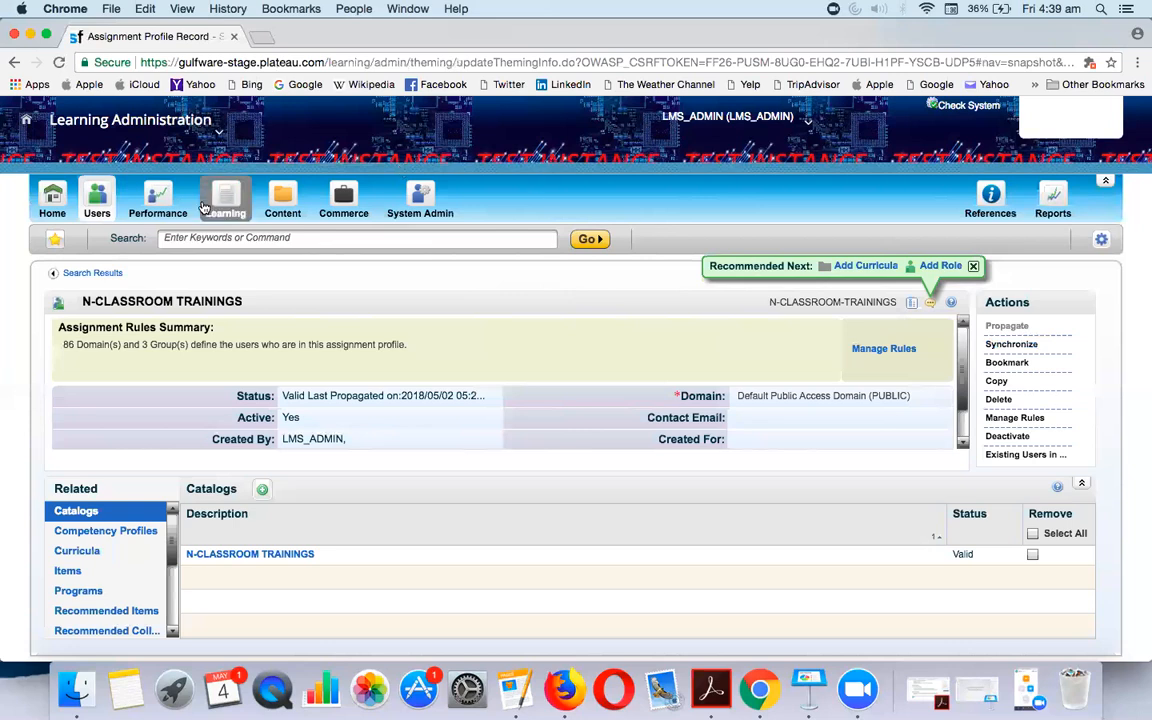
Open the Learning Items search, then bring the Keynote deck back to its CATALOGS slide
{"action": "left_click", "coordinate": [208, 202]}
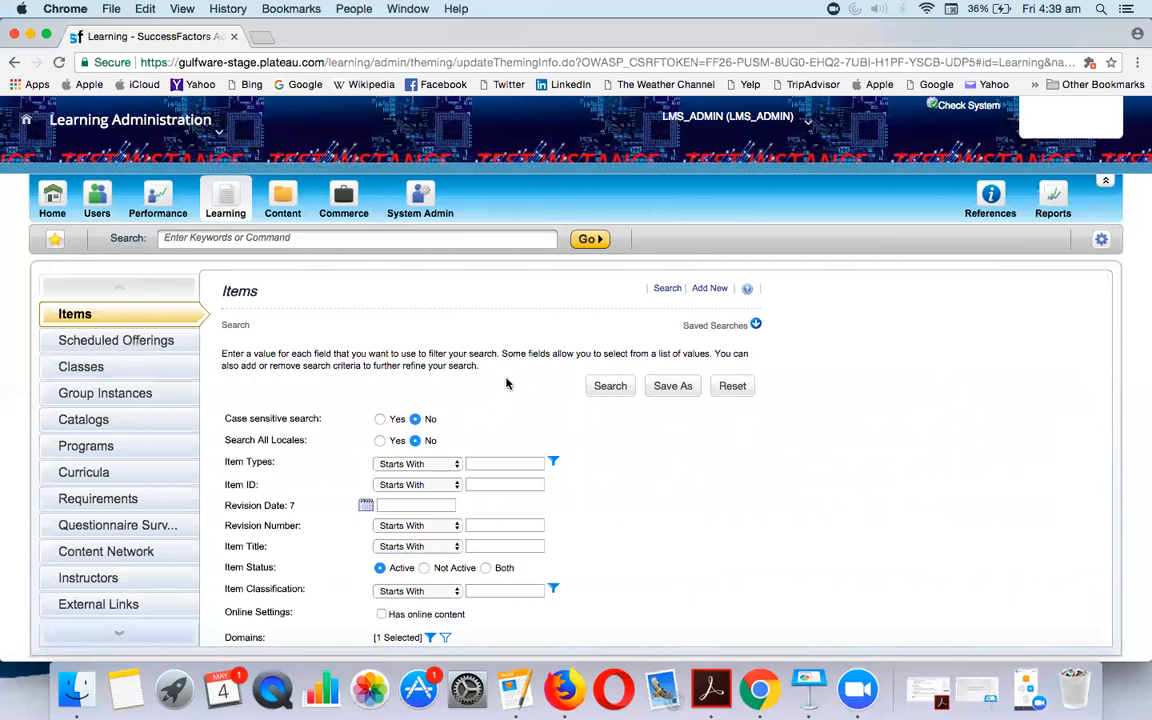
{"action": "left_click", "coordinate": [955, 672]}
{"action": "left_click", "coordinate": [55, 412]}
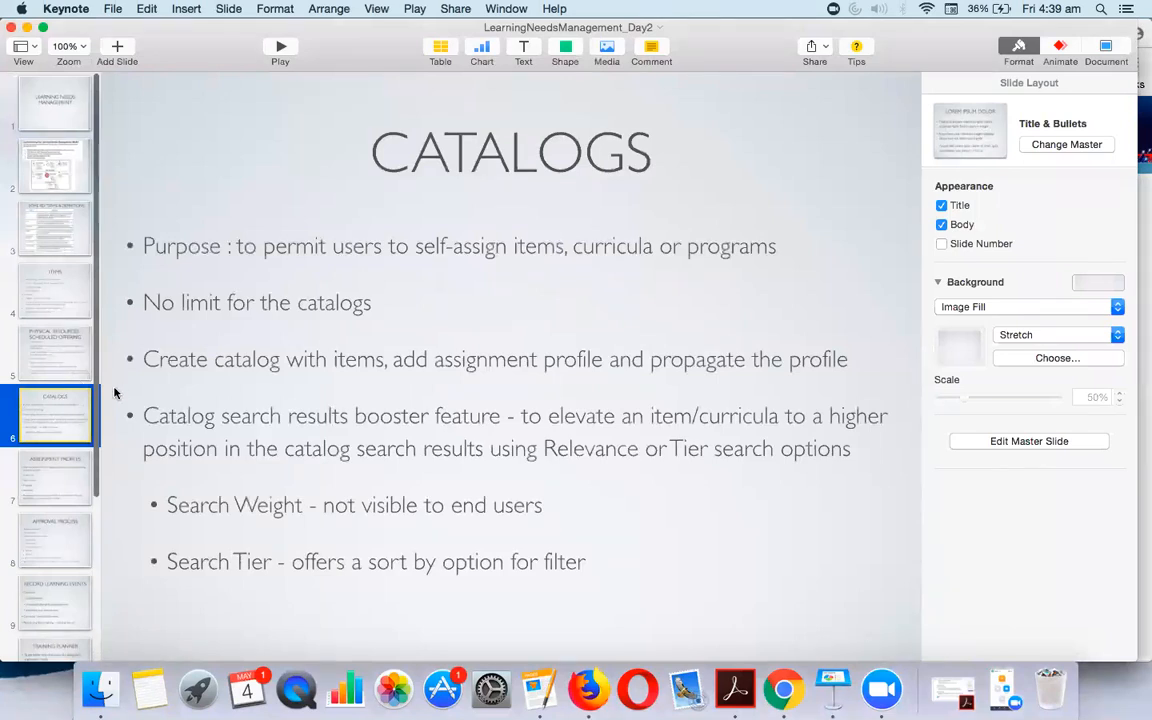
Review slides from ASSIGNMENT PROFILES to OTHER TOPICS, revisit APPROVAL PROCESS, then minimize Keynote
{"action": "left_click", "coordinate": [67, 468]}
{"action": "scroll", "coordinate": [67, 469], "scroll_direction": "down", "scroll_amount": 1}
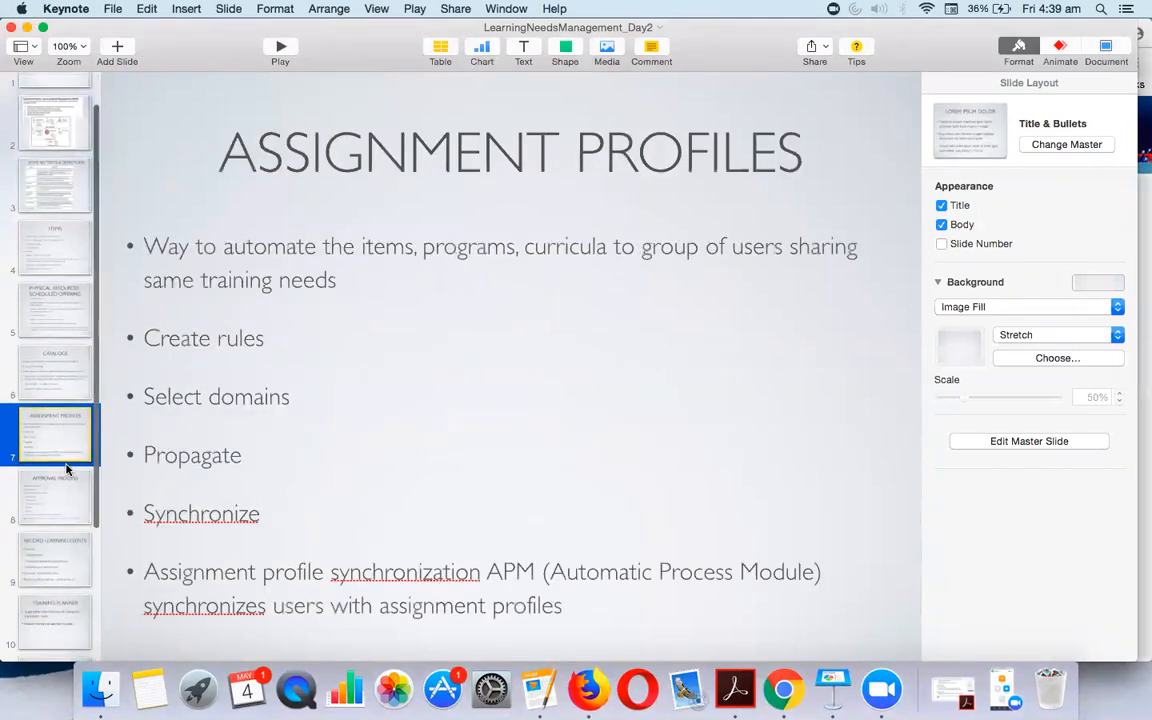
{"action": "left_click", "coordinate": [66, 478]}
{"action": "scroll", "coordinate": [62, 480], "scroll_direction": "down", "scroll_amount": 1}
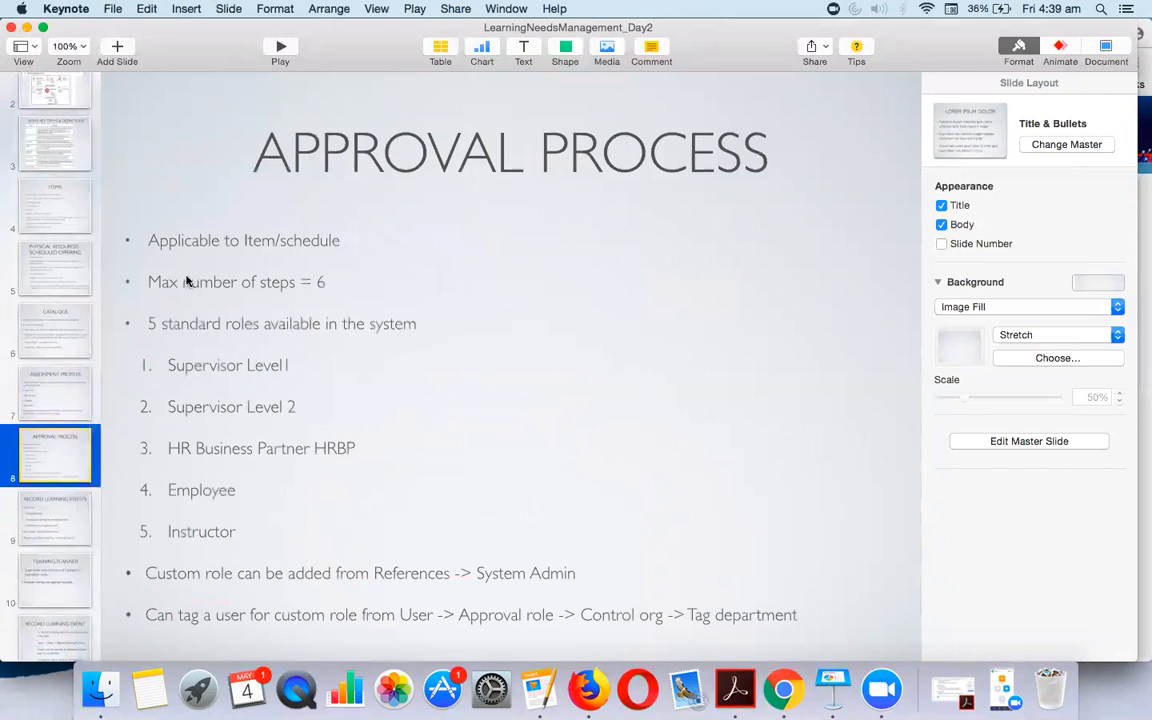
{"action": "left_click", "coordinate": [71, 523]}
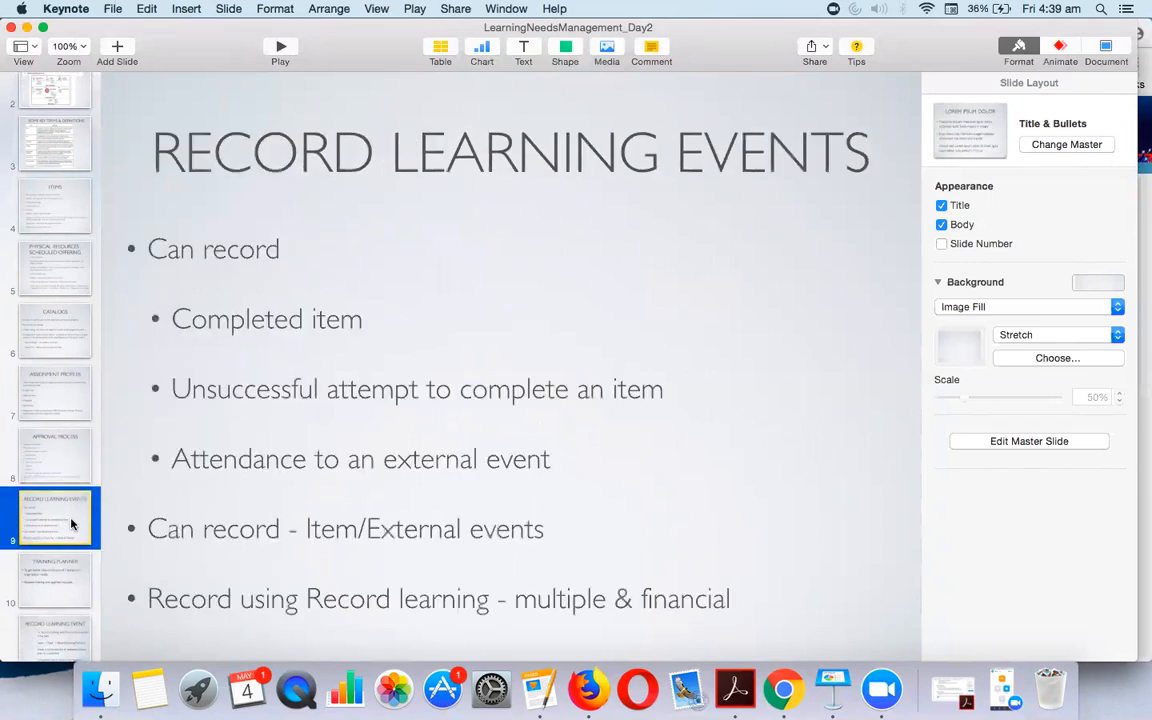
{"action": "scroll", "coordinate": [62, 580], "scroll_direction": "down", "scroll_amount": 3}
{"action": "left_click", "coordinate": [43, 565]}
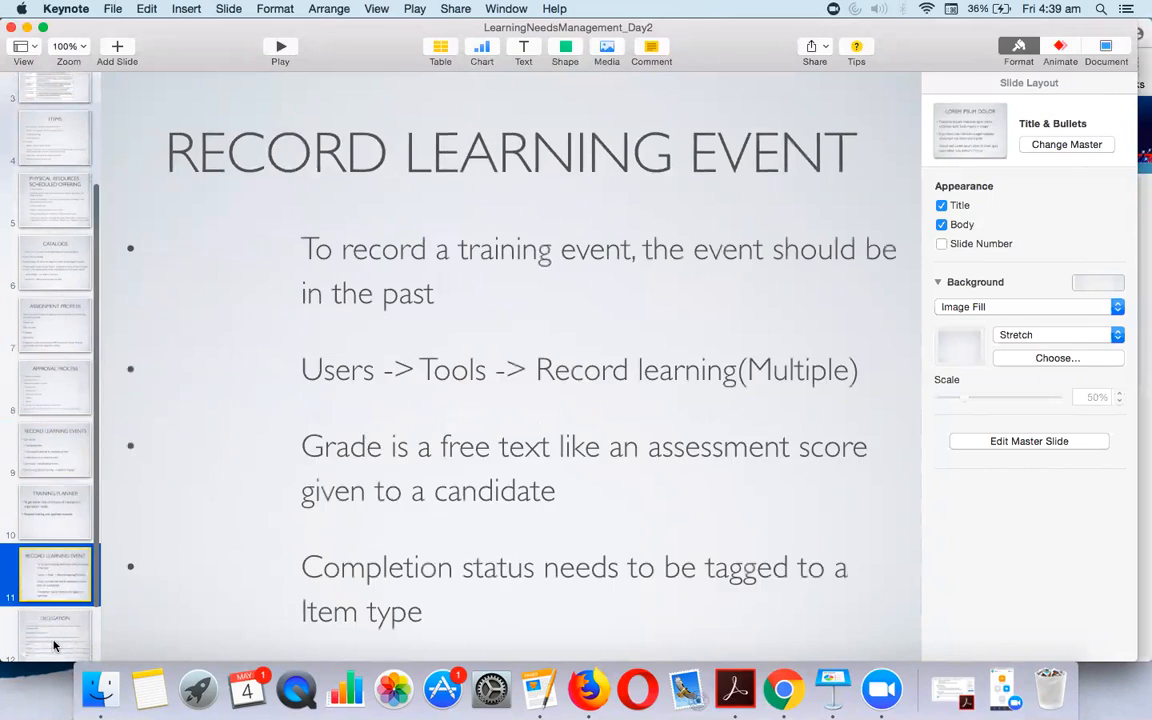
{"action": "left_click", "coordinate": [55, 645]}
{"action": "scroll", "coordinate": [57, 615], "scroll_direction": "down", "scroll_amount": 3}
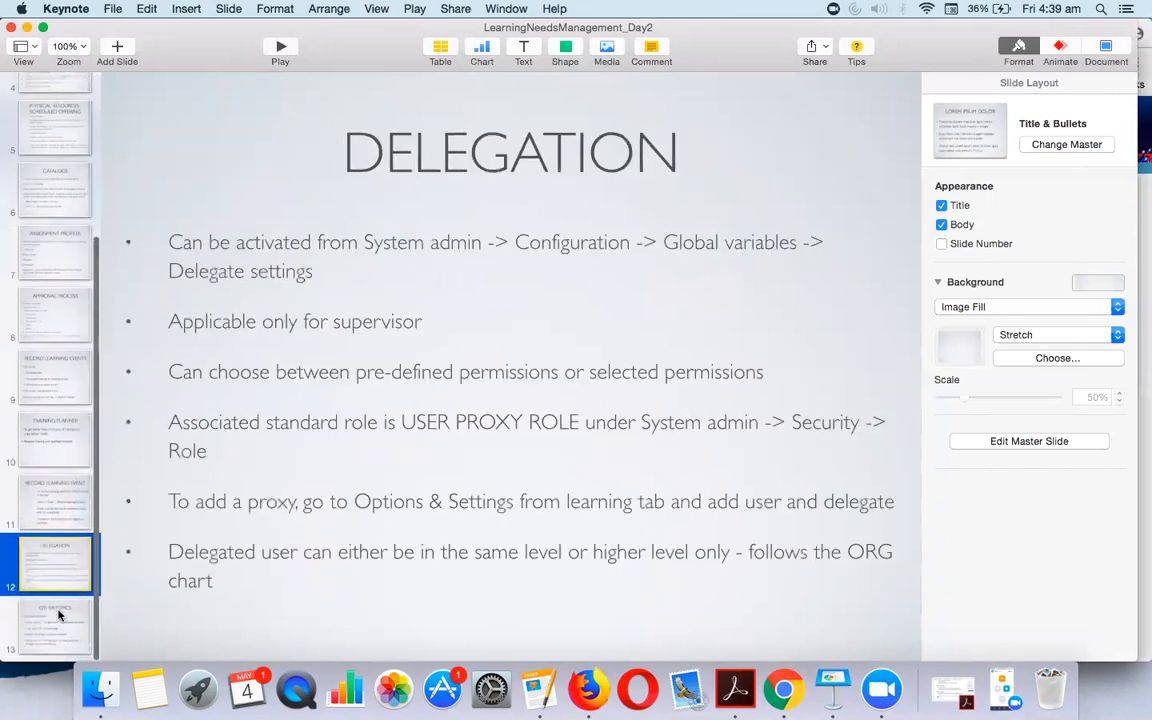
{"action": "left_click", "coordinate": [58, 625]}
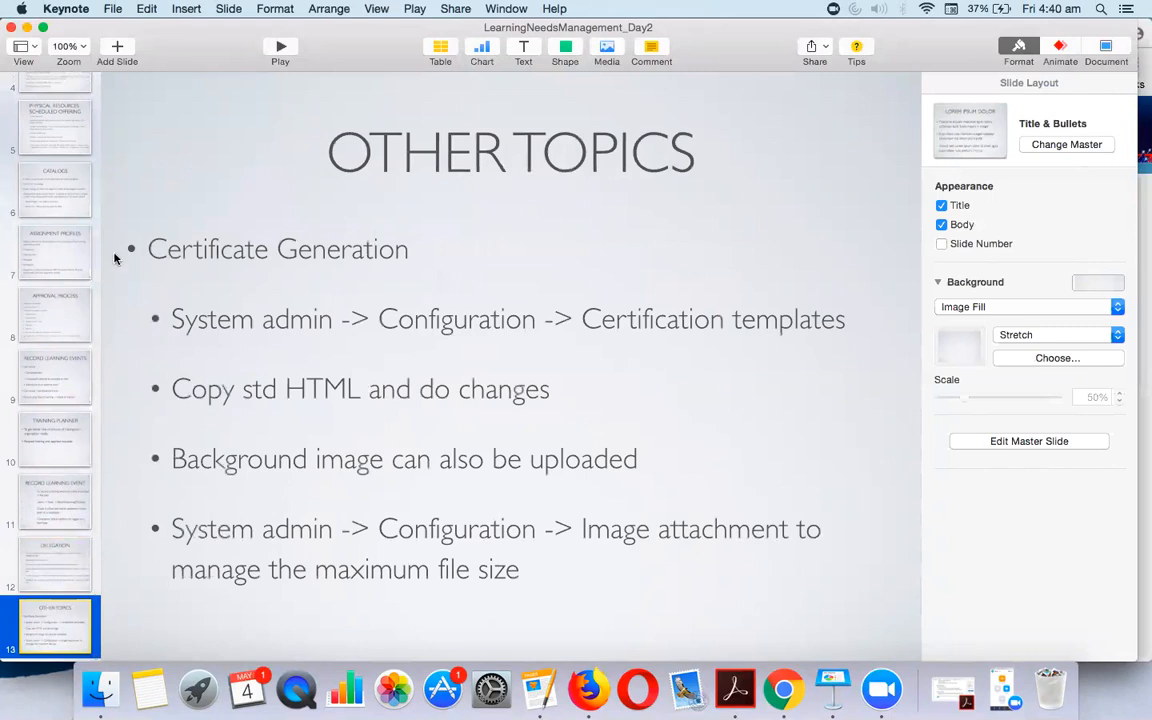
{"action": "left_click", "coordinate": [60, 300]}
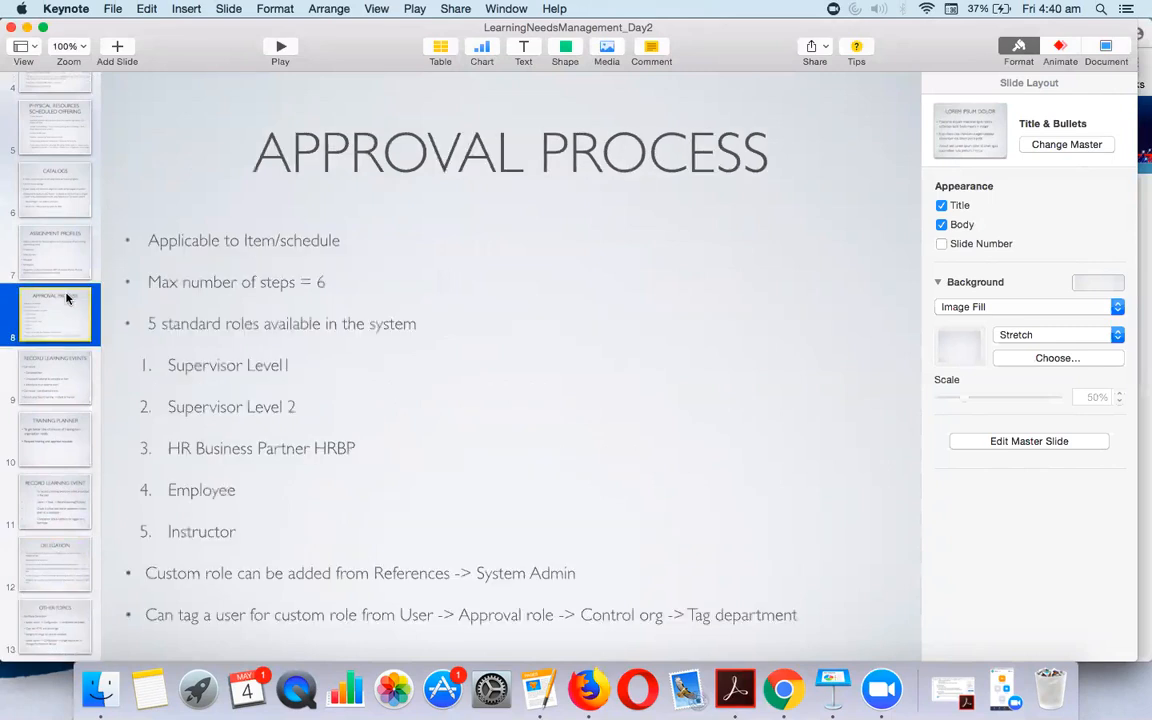
{"action": "left_click", "coordinate": [27, 28]}
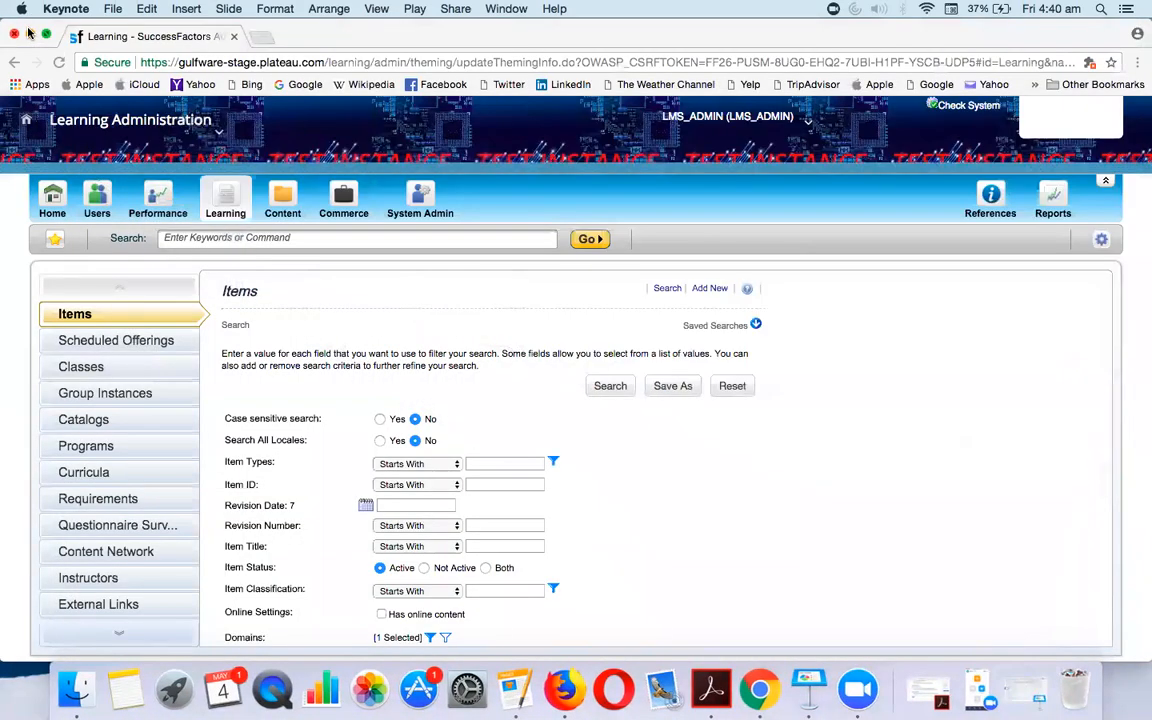
Search items by item type N-CLASS and open the SAP SF EC - CR Training record
{"action": "left_click", "coordinate": [504, 470]}
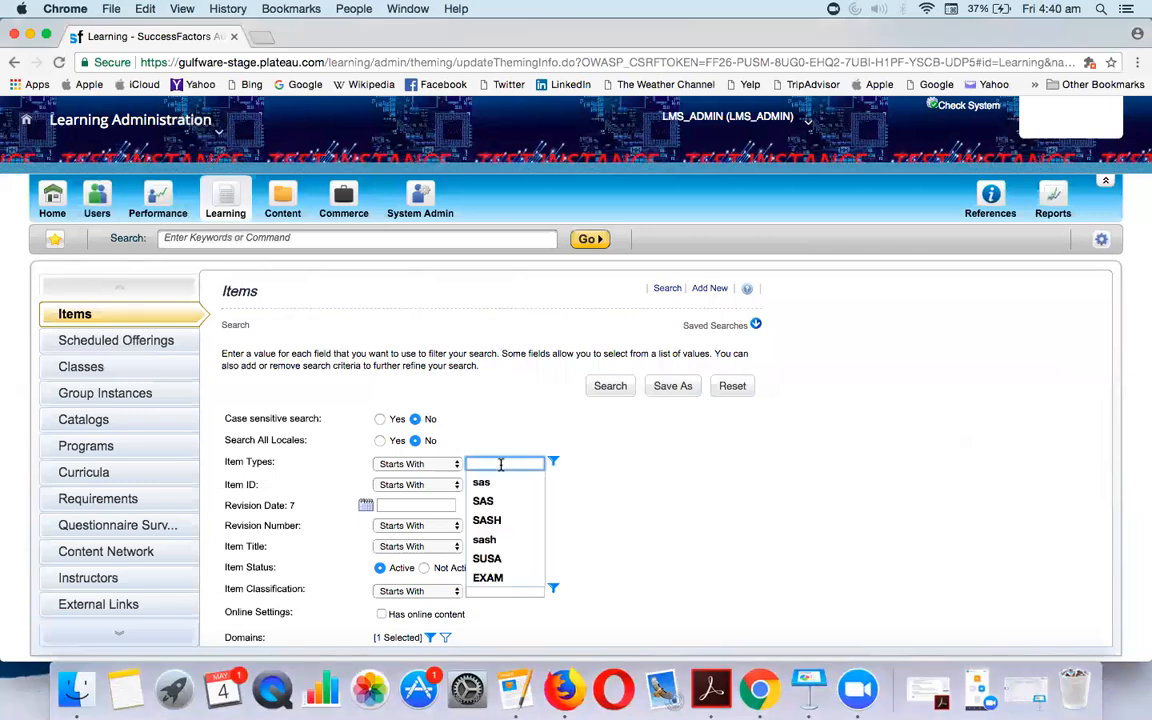
{"action": "type", "text": "n"}
{"action": "left_click", "coordinate": [496, 478]}
{"action": "scroll", "coordinate": [498, 474], "scroll_direction": "down", "scroll_amount": 3}
{"action": "left_click", "coordinate": [608, 623]}
{"action": "scroll", "coordinate": [611, 630], "scroll_direction": "down", "scroll_amount": 3}
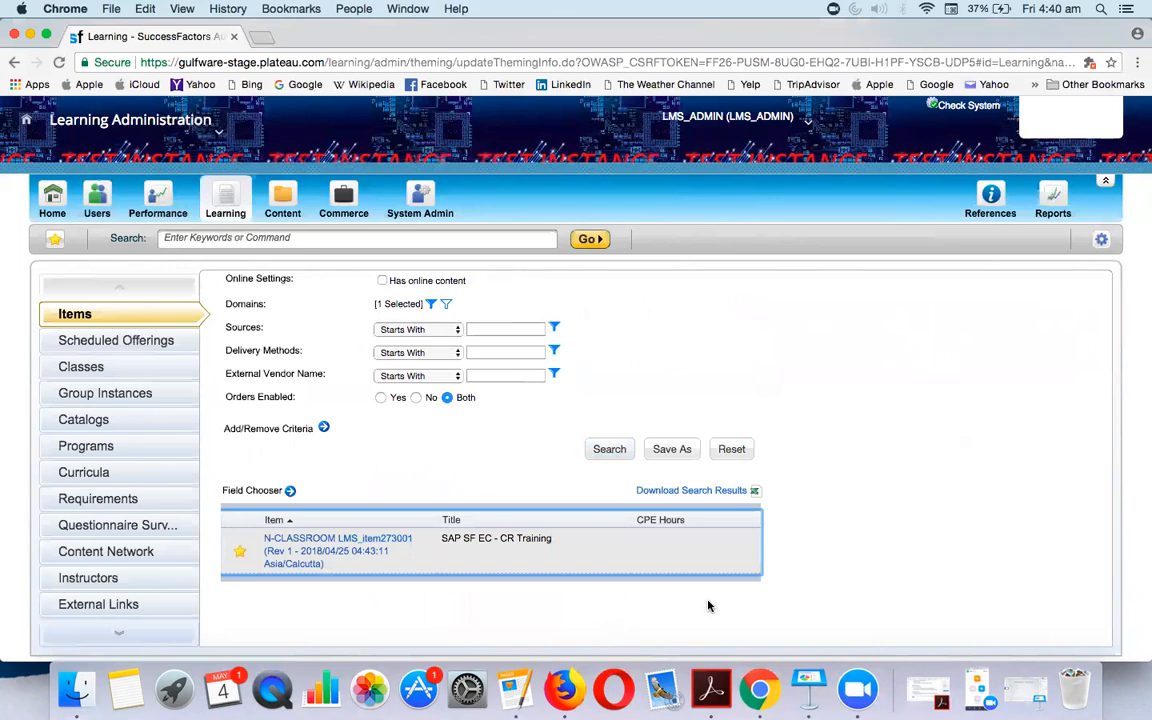
{"action": "left_click", "coordinate": [318, 557]}
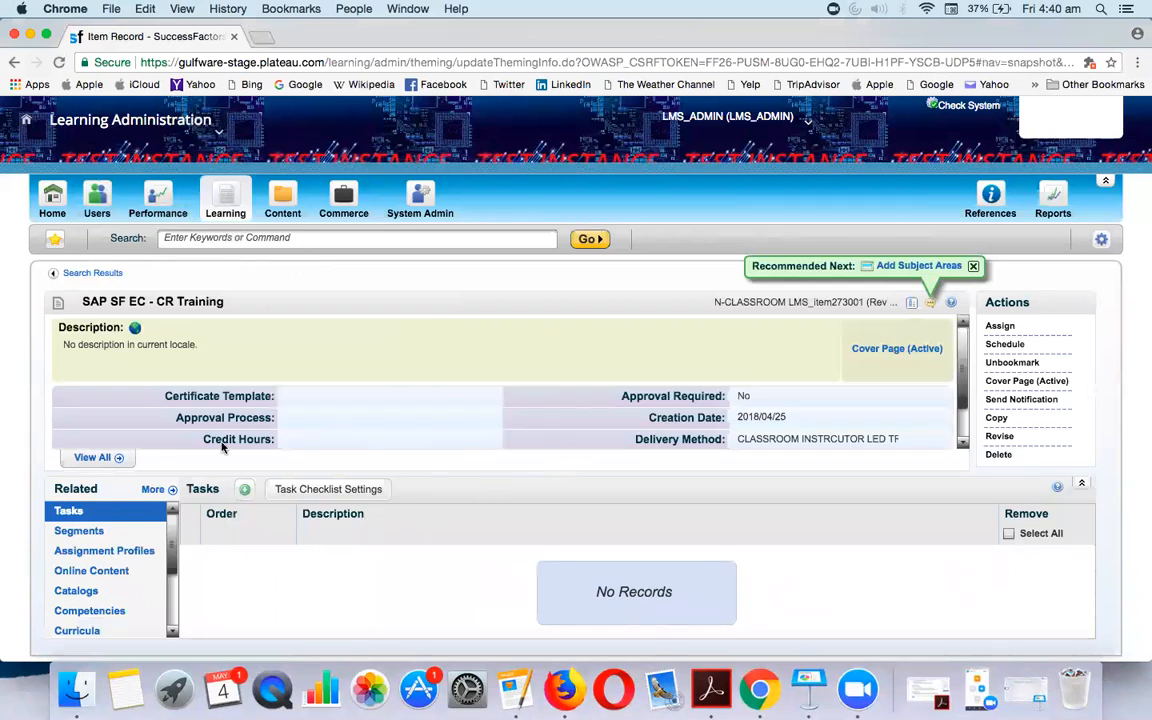
Inspect the item's blank Approval Process field and bring up the References category list
{"action": "left_click", "coordinate": [296, 420]}
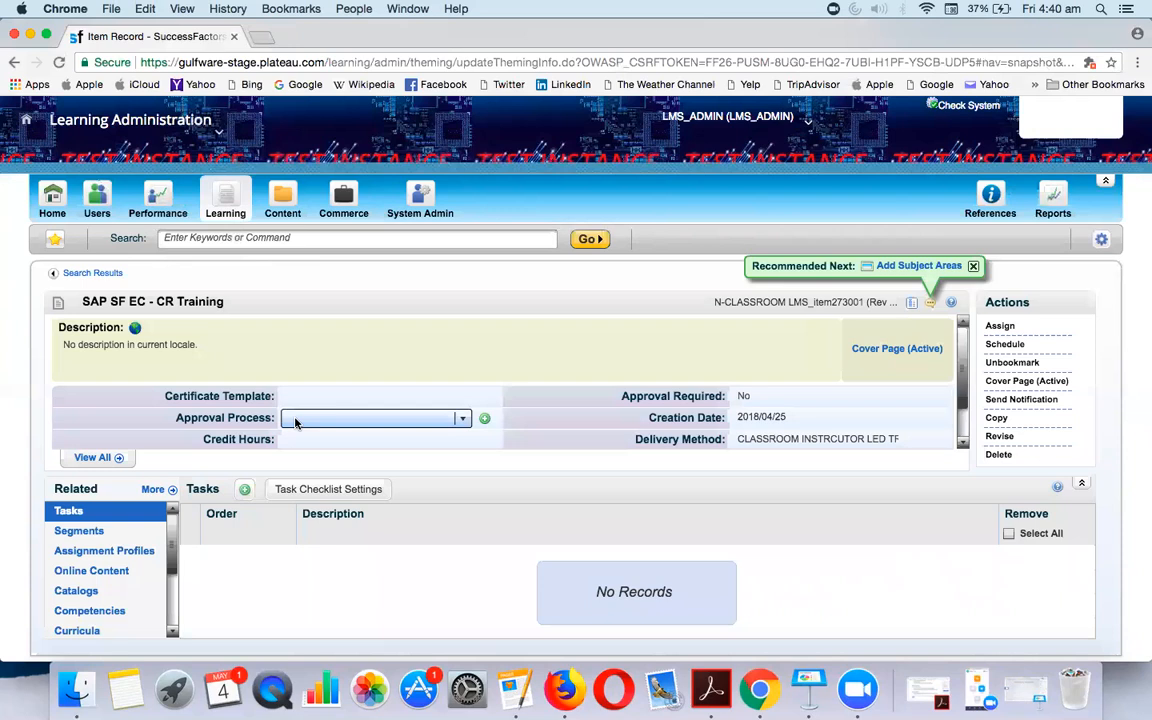
{"action": "scroll", "coordinate": [381, 388], "scroll_direction": "down", "scroll_amount": 1}
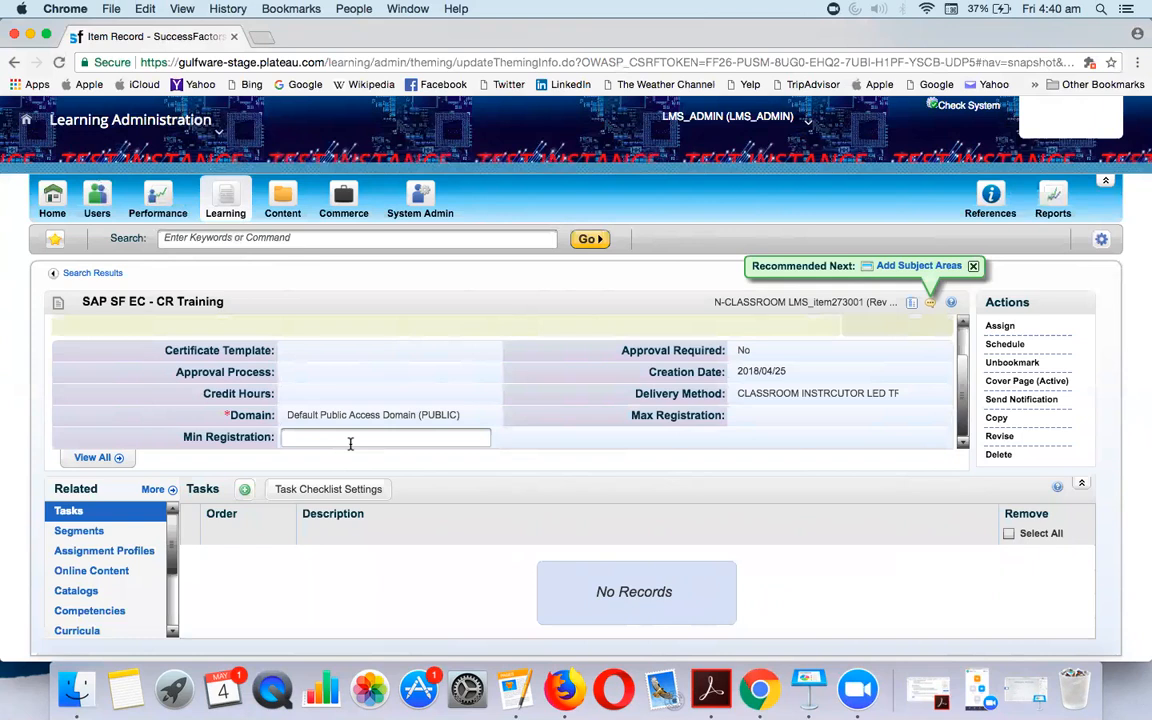
{"action": "scroll", "coordinate": [397, 394], "scroll_direction": "up", "scroll_amount": 1}
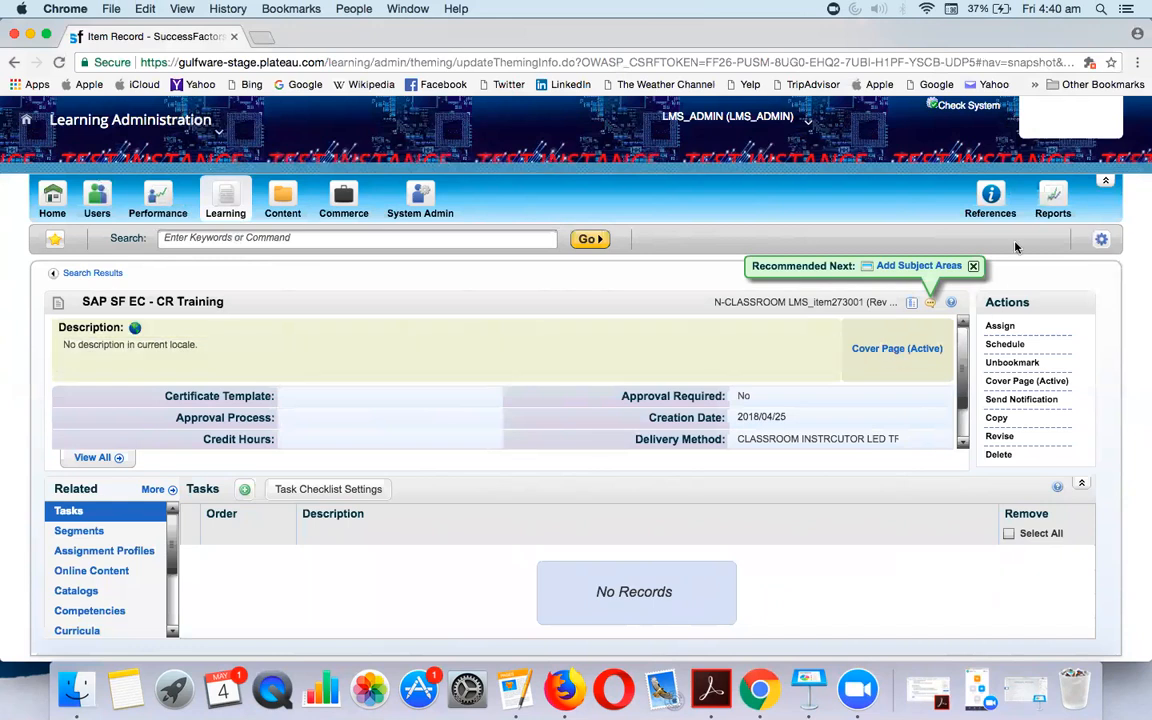
{"action": "left_click", "coordinate": [989, 203]}
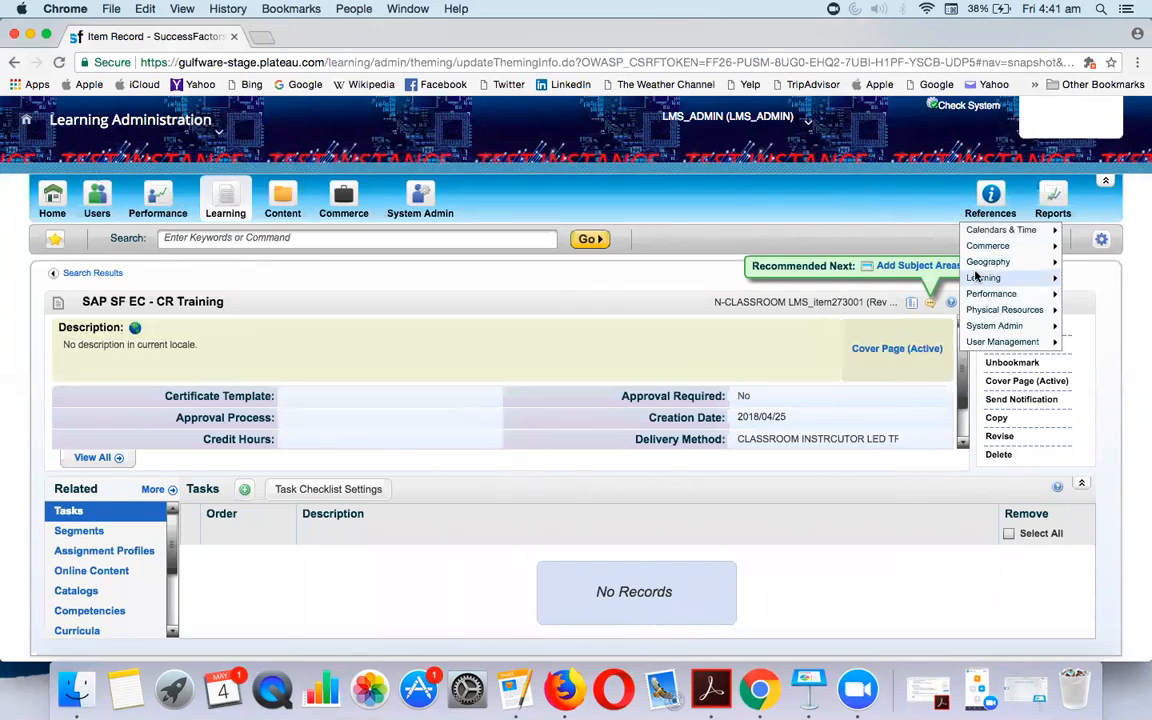
Choose System Admin > Approval Process from the References list
{"action": "mouse_move", "coordinate": [995, 327]}
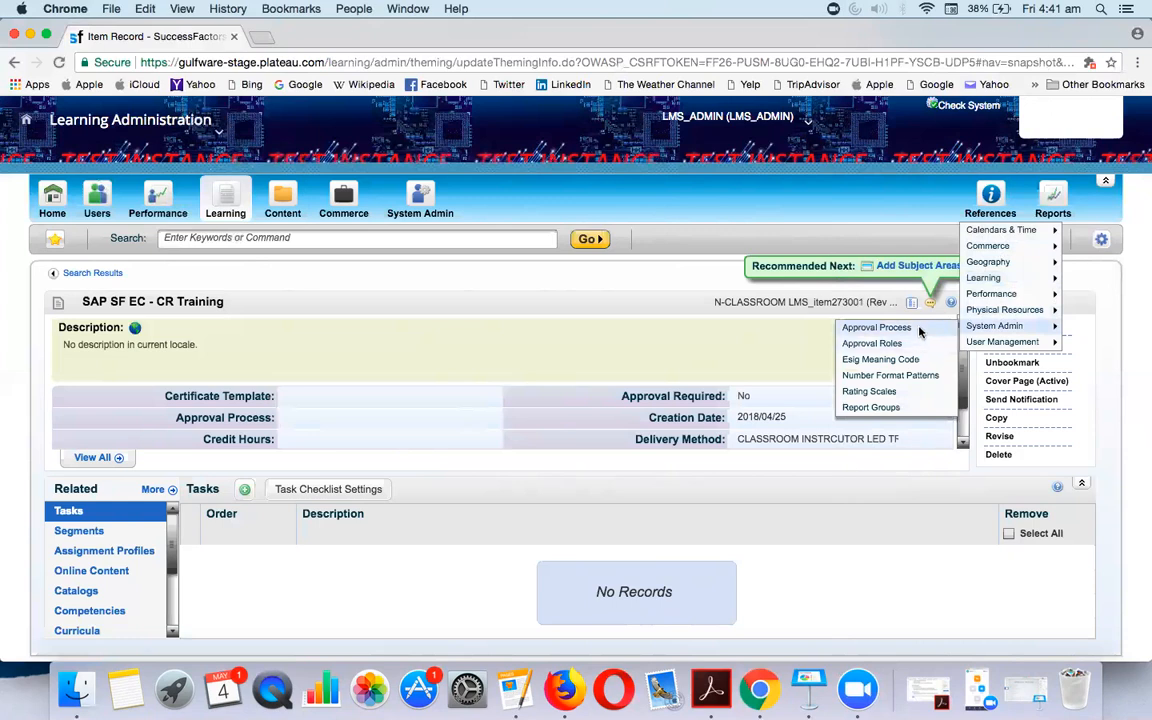
{"action": "left_click", "coordinate": [876, 328]}
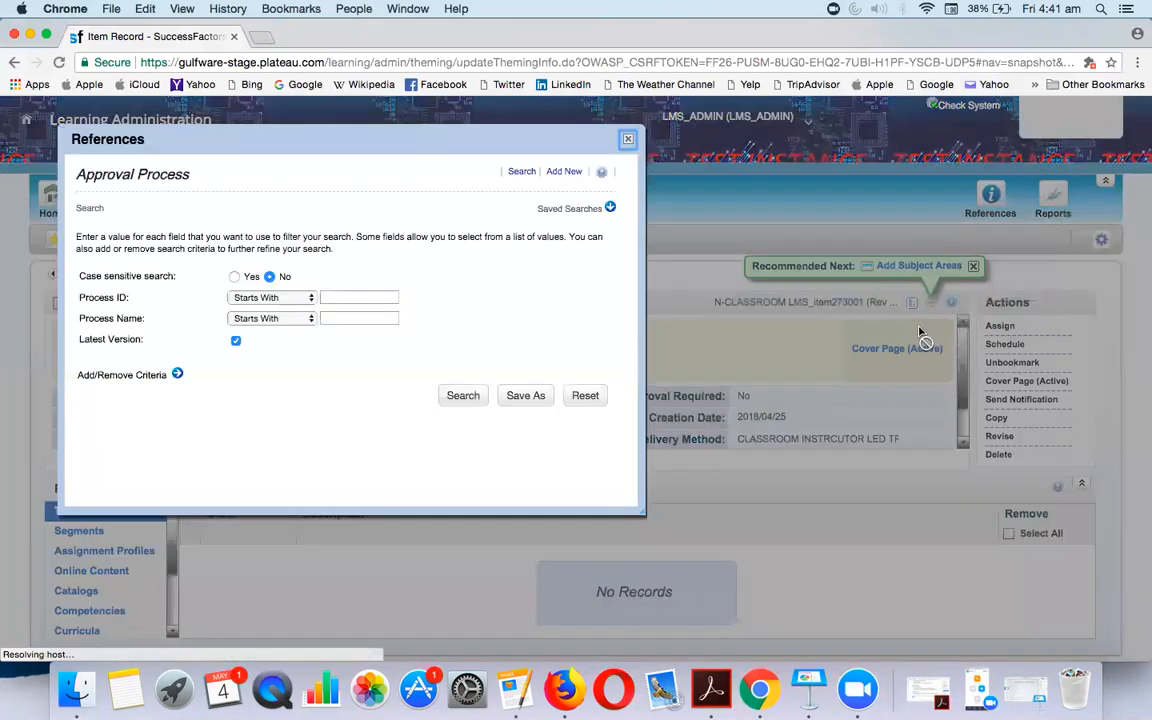
Add approval process N-CLASSROOM-APPR named CLASSROOM APPROVALS and continue to step 1
{"action": "left_click", "coordinate": [564, 172]}
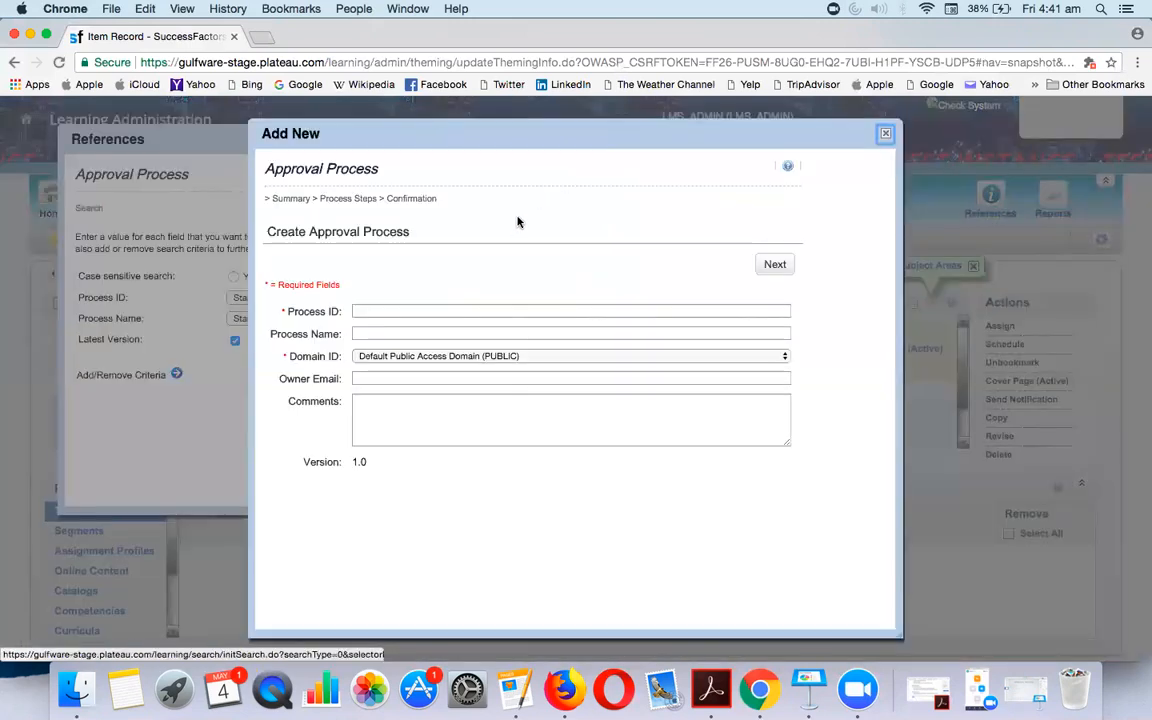
{"action": "left_click", "coordinate": [429, 312]}
{"action": "type", "text": "N-"}
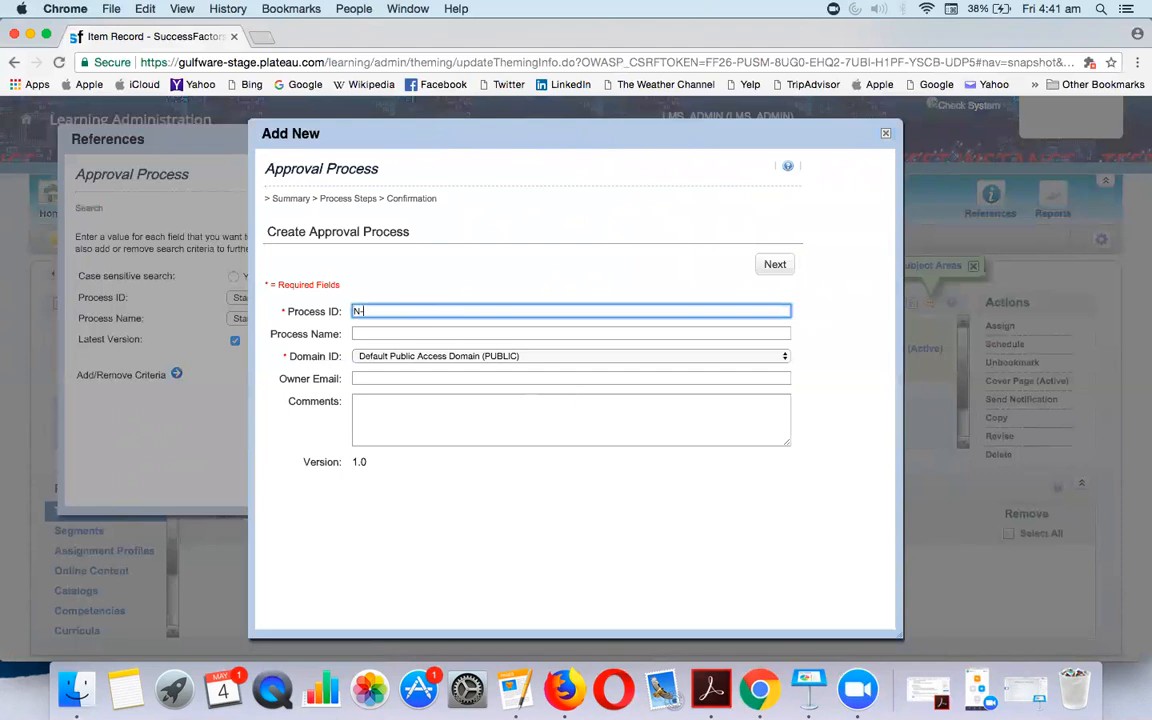
{"action": "type", "text": "CLASSROOM-APPR"}
{"action": "key", "text": "Tab"}
{"action": "type", "text": "CLASSR"}
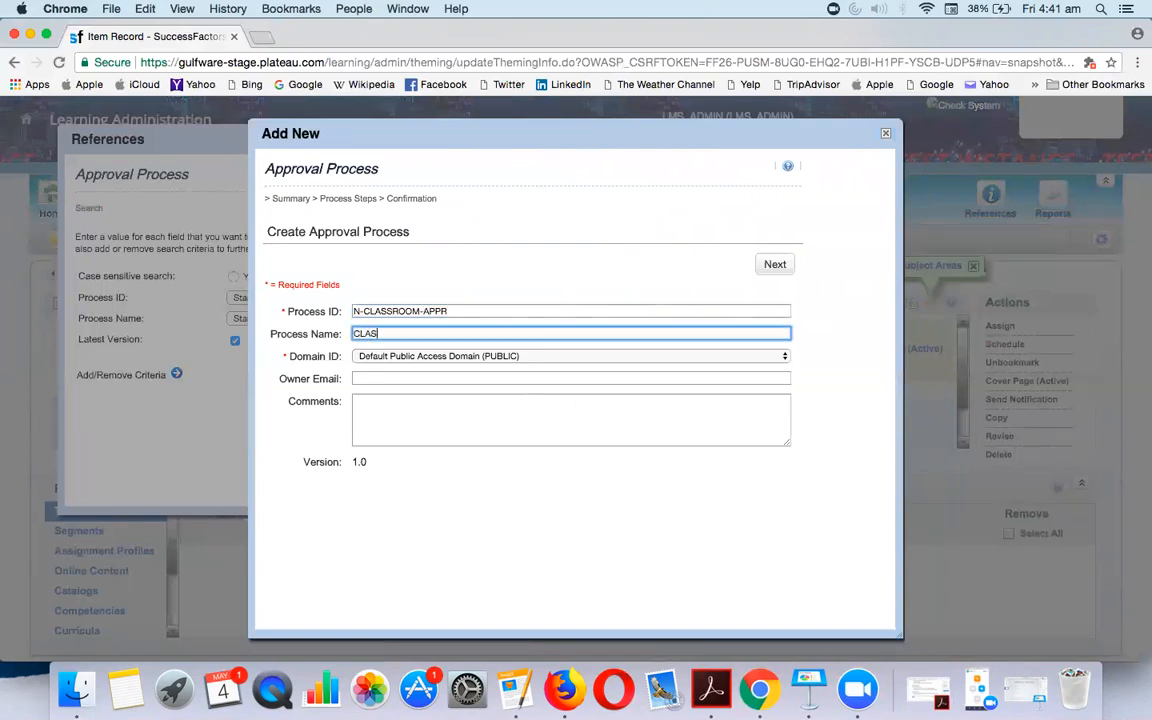
{"action": "type", "text": "OOM APPROVALS"}
{"action": "left_click", "coordinate": [789, 266]}
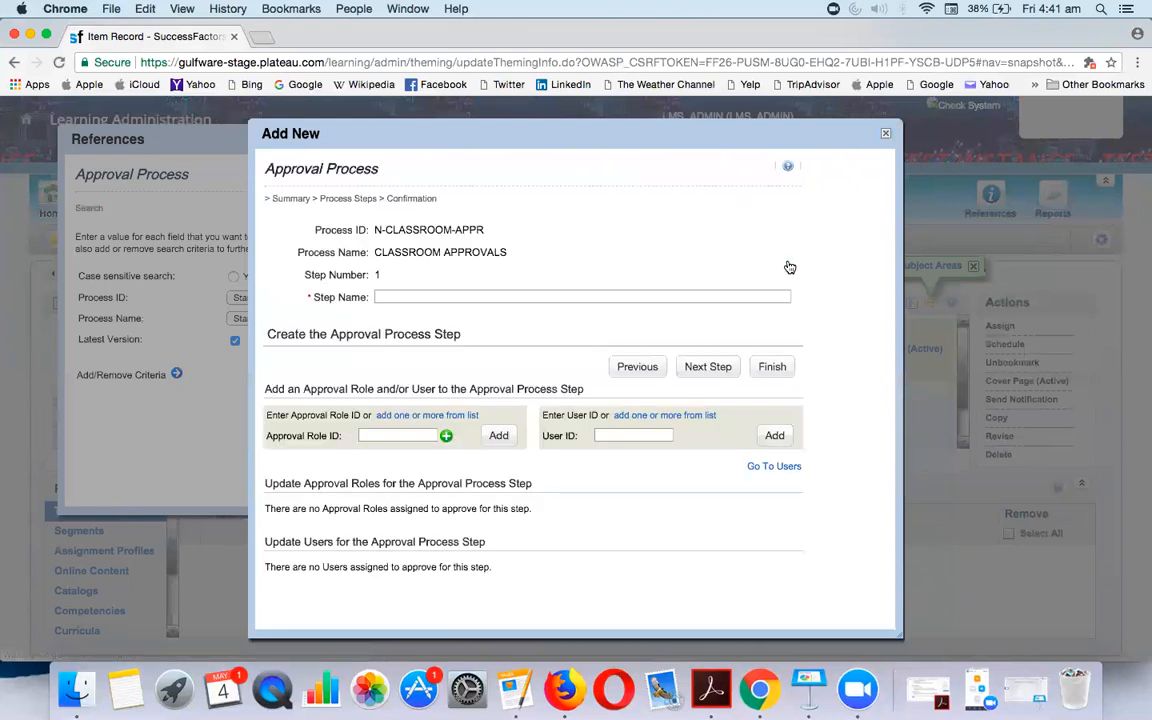
Search the list of available approval roles for step 1
{"action": "left_click", "coordinate": [450, 296]}
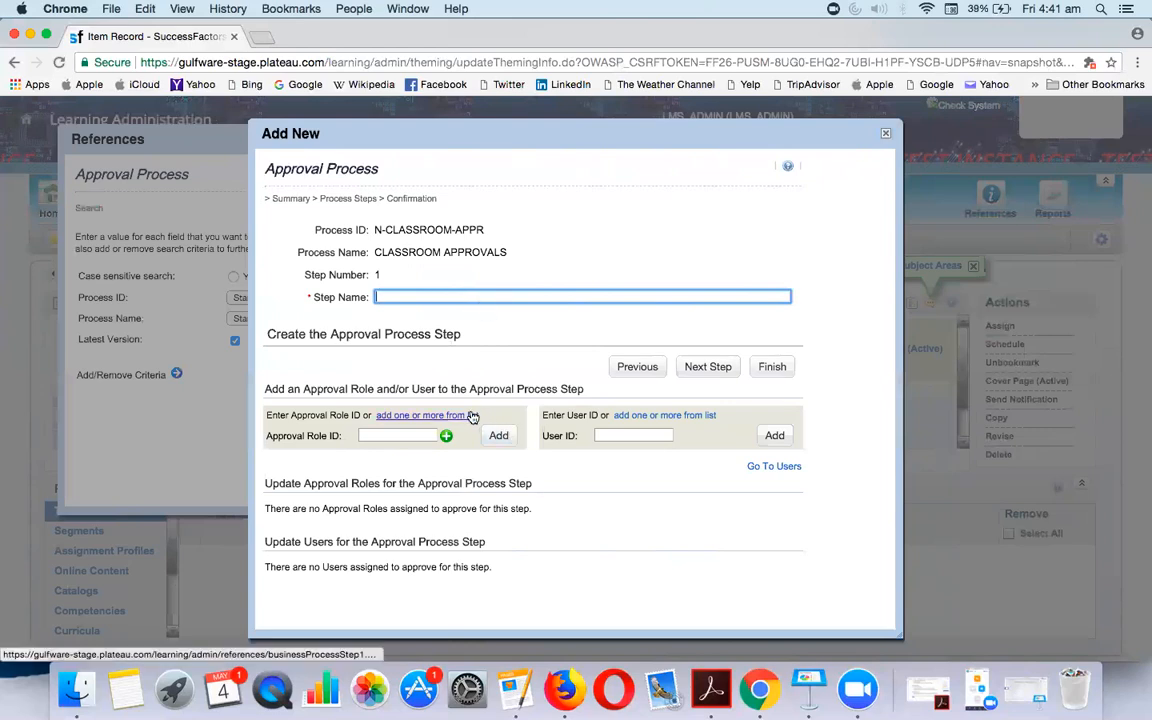
{"action": "left_click", "coordinate": [412, 417]}
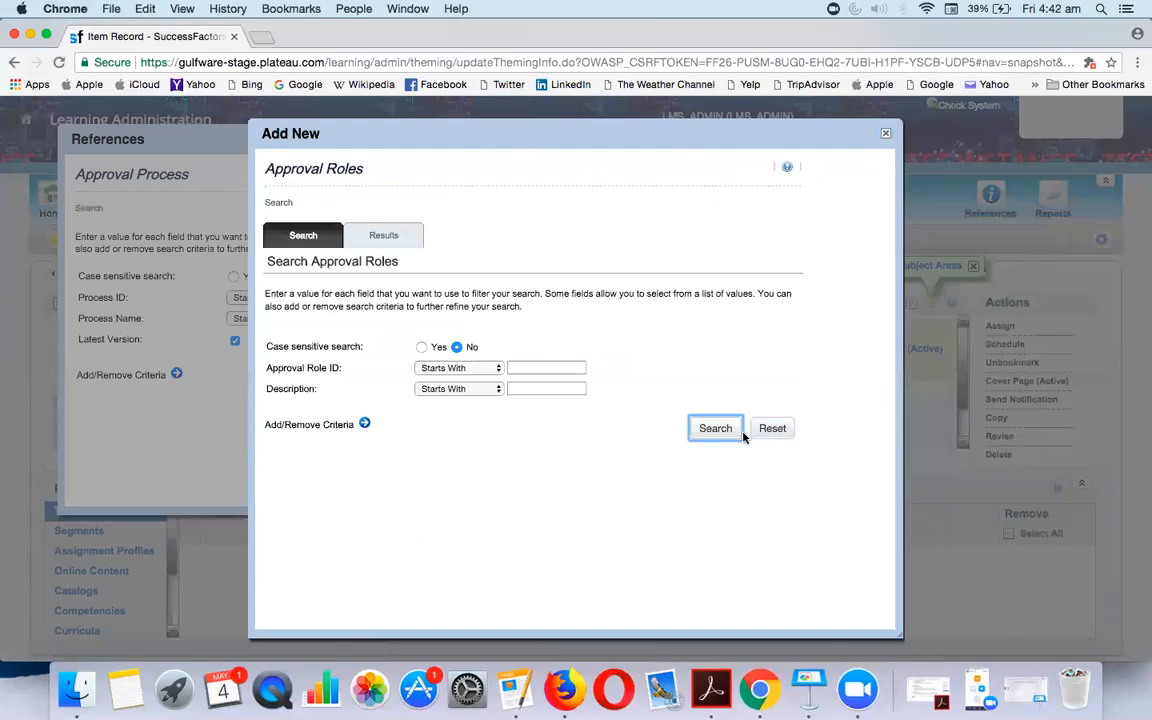
{"action": "left_click", "coordinate": [716, 428]}
{"action": "scroll", "coordinate": [566, 437], "scroll_direction": "down", "scroll_amount": 5}
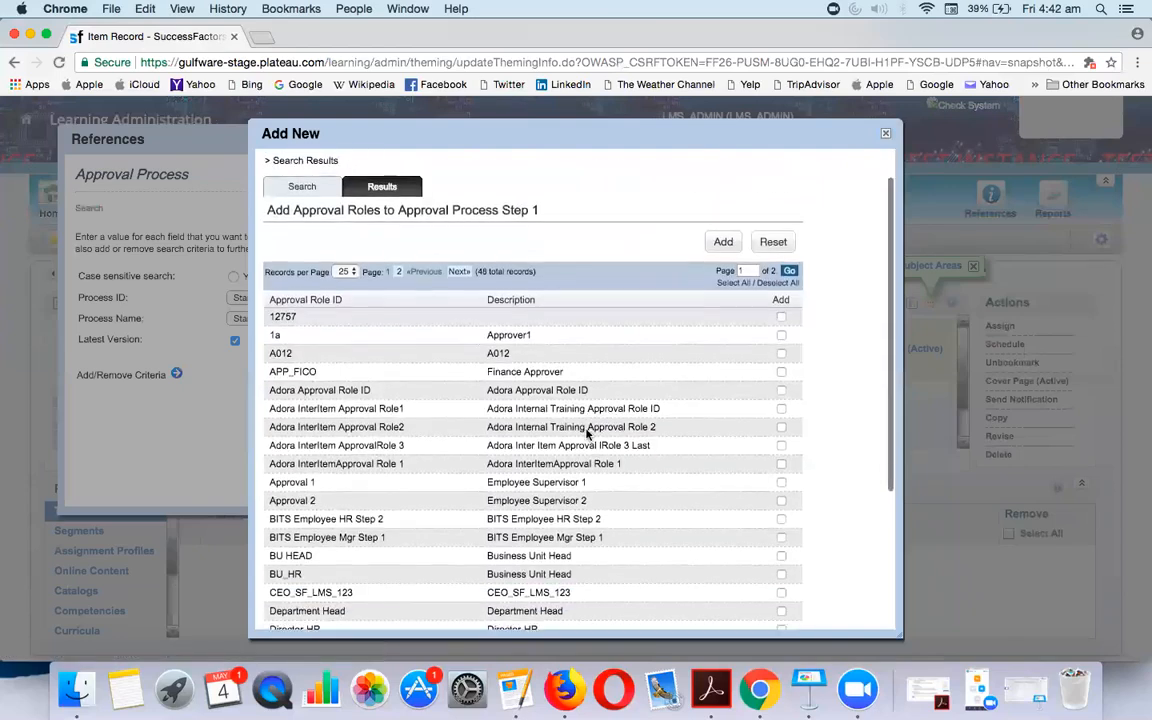
{"action": "scroll", "coordinate": [497, 453], "scroll_direction": "down", "scroll_amount": 5}
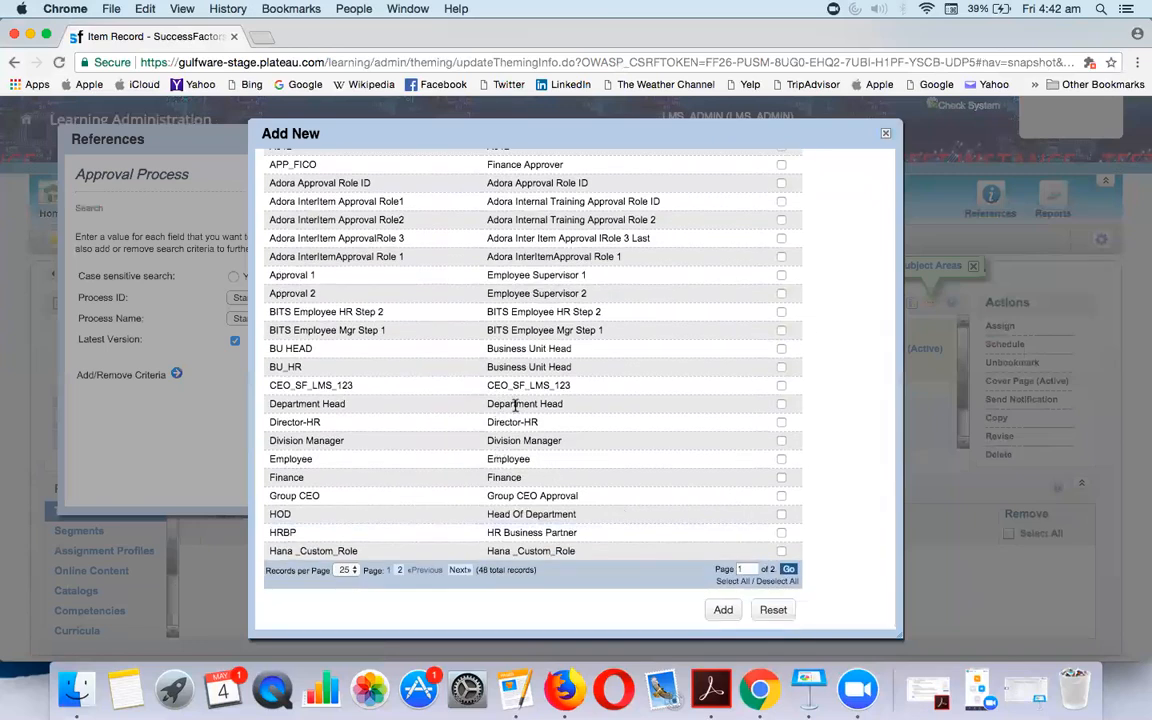
{"action": "scroll", "coordinate": [514, 404], "scroll_direction": "up", "scroll_amount": 10}
Show all 48 roles on one page and review them, noting HRBP and Supervisor Level 2
{"action": "left_click", "coordinate": [345, 313]}
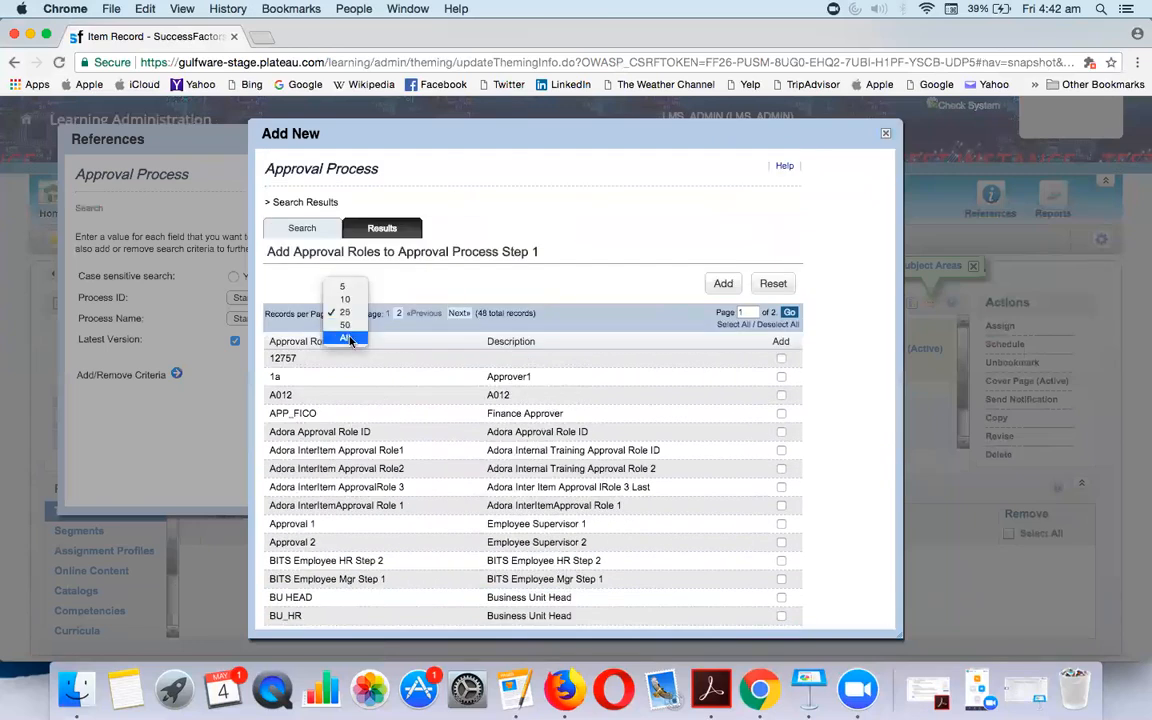
{"action": "left_click", "coordinate": [345, 337]}
{"action": "scroll", "coordinate": [478, 370], "scroll_direction": "down", "scroll_amount": 10}
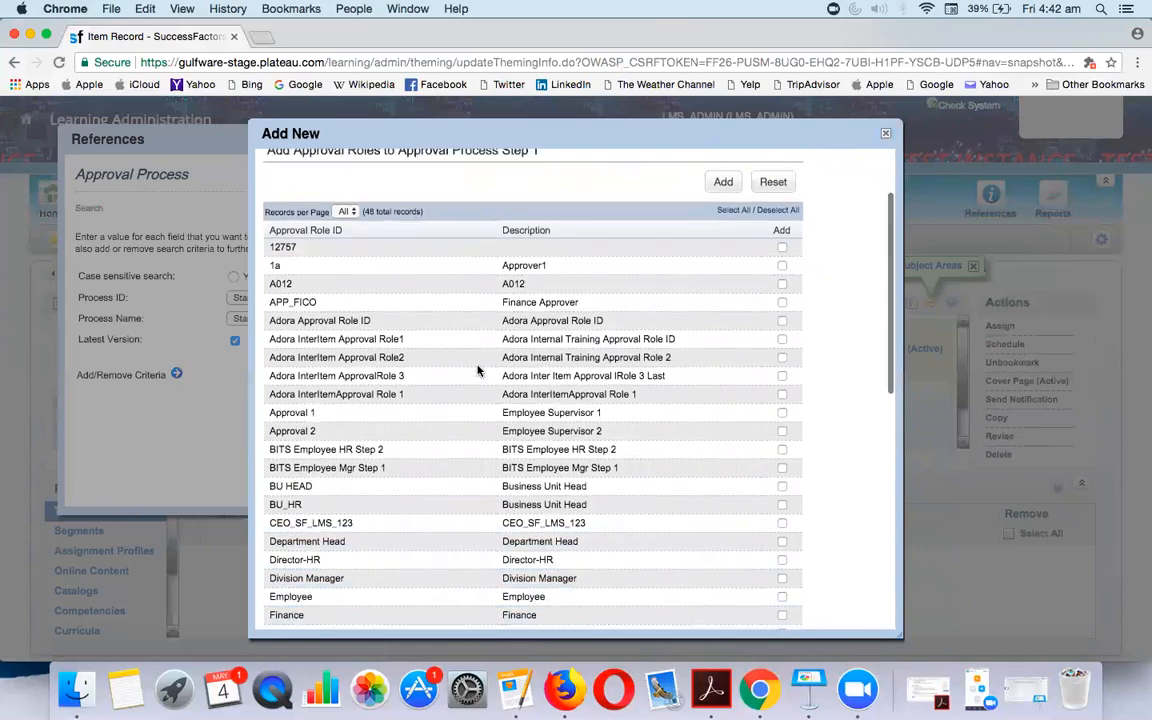
{"action": "scroll", "coordinate": [478, 370], "scroll_direction": "down", "scroll_amount": 3}
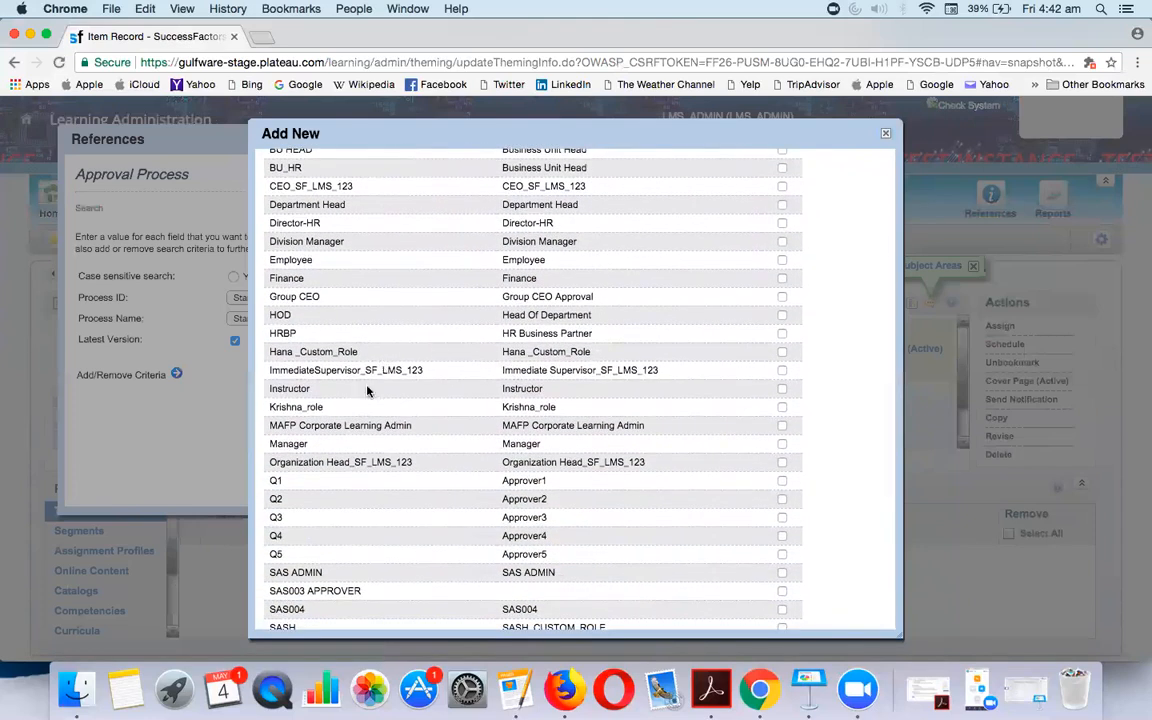
{"action": "left_click_drag", "start_coordinate": [265, 334], "coordinate": [299, 340]}
{"action": "scroll", "coordinate": [442, 457], "scroll_direction": "down", "scroll_amount": 5}
{"action": "left_click_drag", "start_coordinate": [280, 474], "coordinate": [393, 491]}
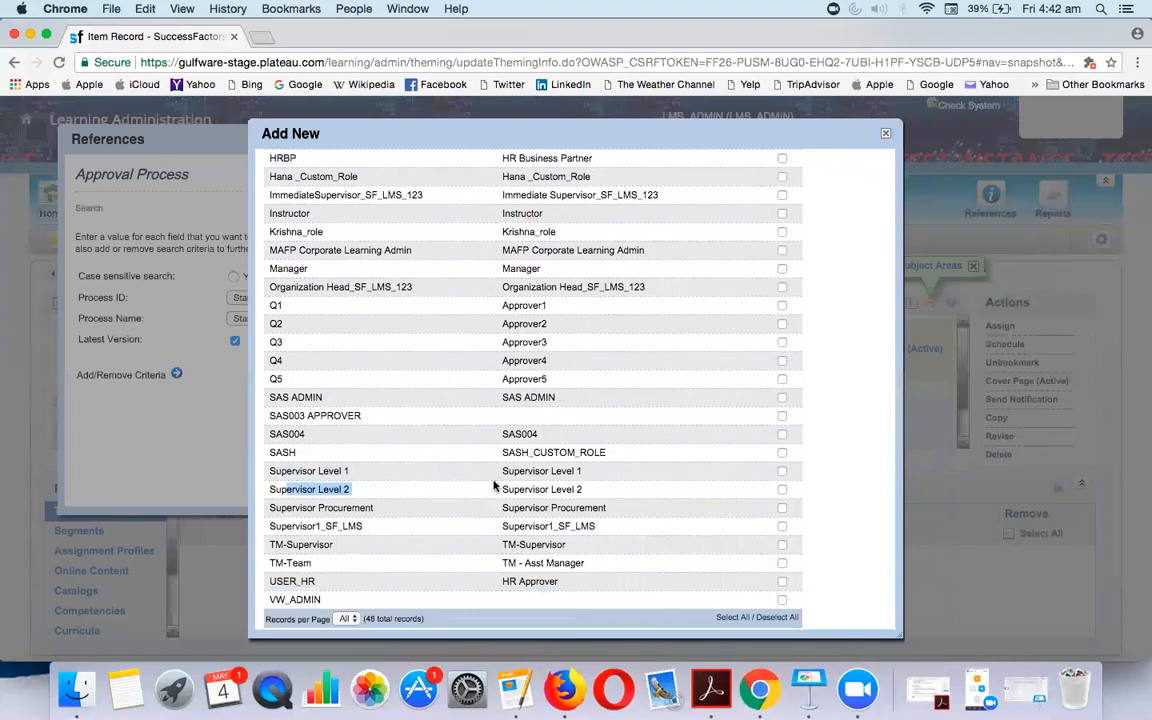
{"action": "scroll", "coordinate": [493, 486], "scroll_direction": "down", "scroll_amount": 1}
{"action": "scroll", "coordinate": [447, 516], "scroll_direction": "up", "scroll_amount": 5}
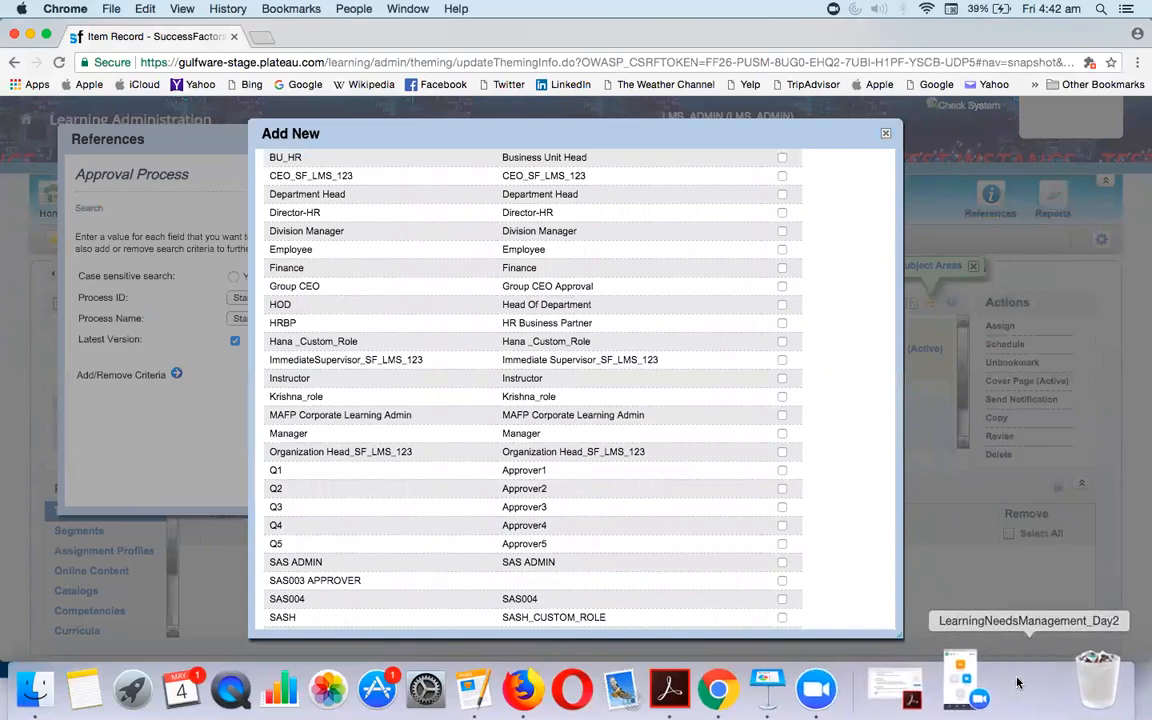
{"action": "left_click", "coordinate": [1001, 680]}
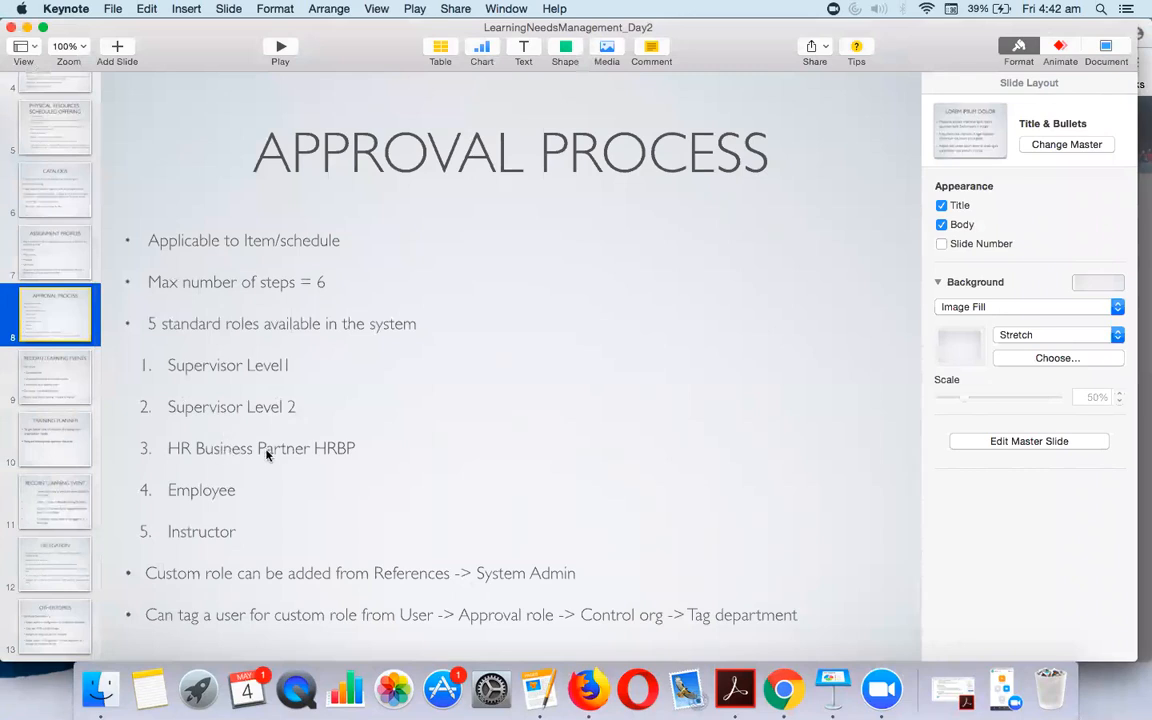
{"action": "key", "text": "super+Tab"}
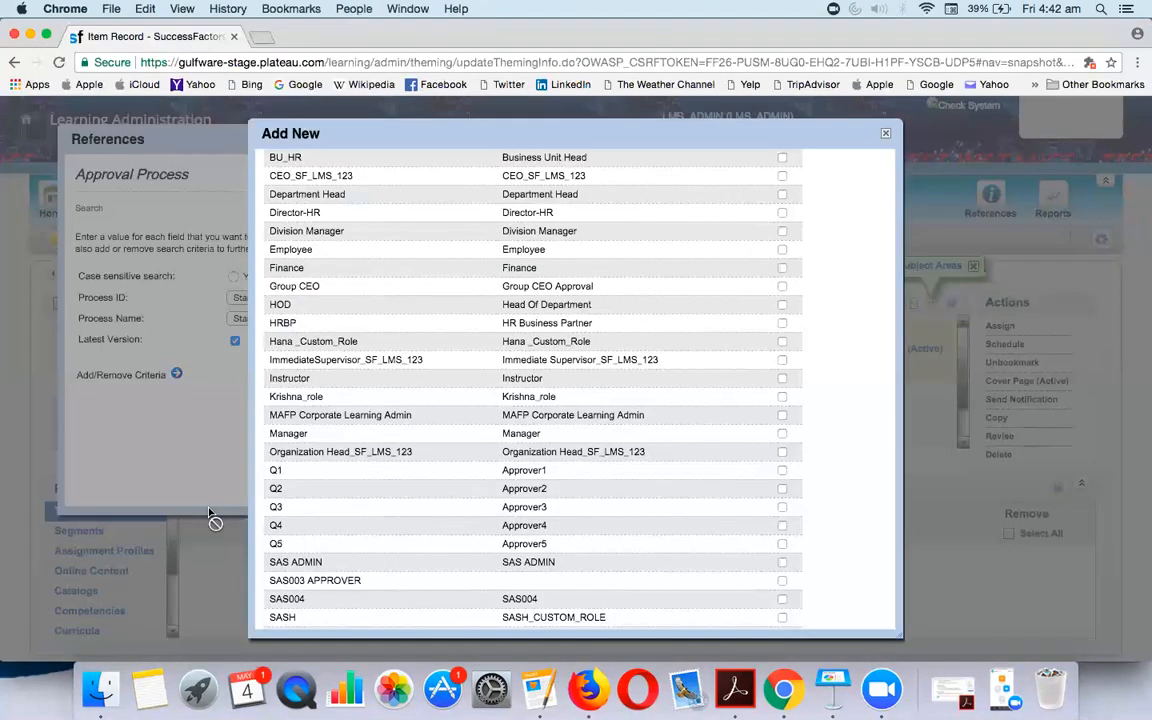
{"action": "scroll", "coordinate": [364, 433], "scroll_direction": "up", "scroll_amount": 5}
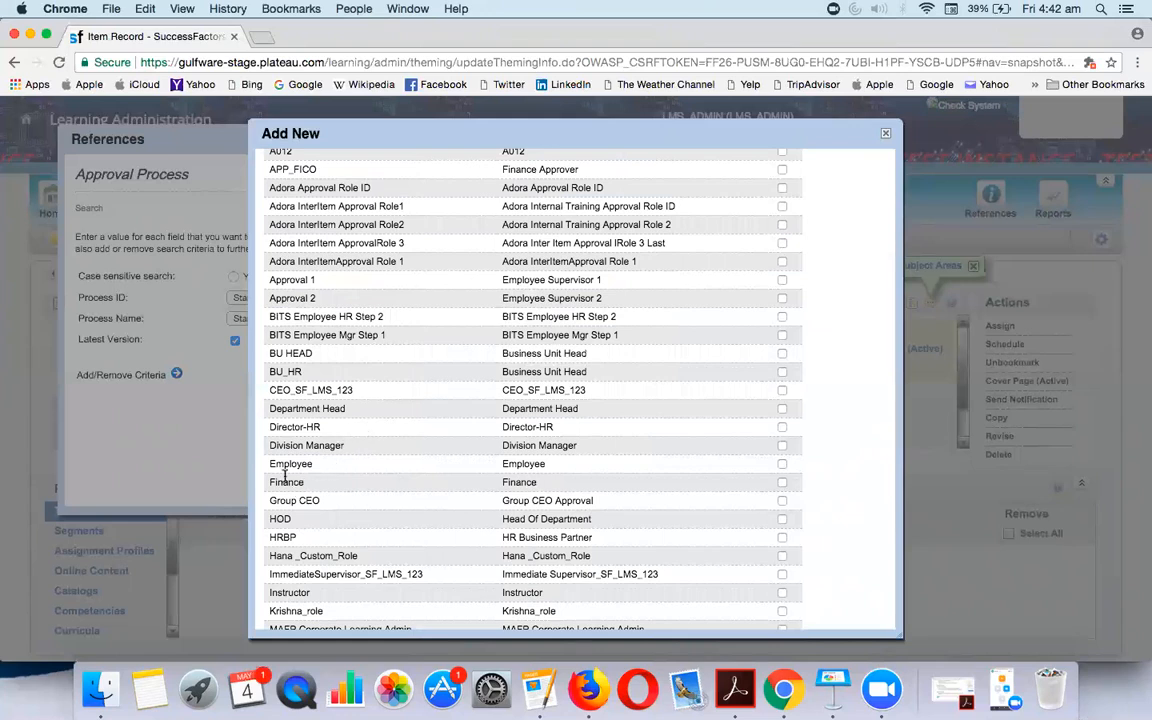
{"action": "left_click_drag", "start_coordinate": [268, 462], "coordinate": [313, 462]}
{"action": "scroll", "coordinate": [313, 462], "scroll_direction": "down", "scroll_amount": 2}
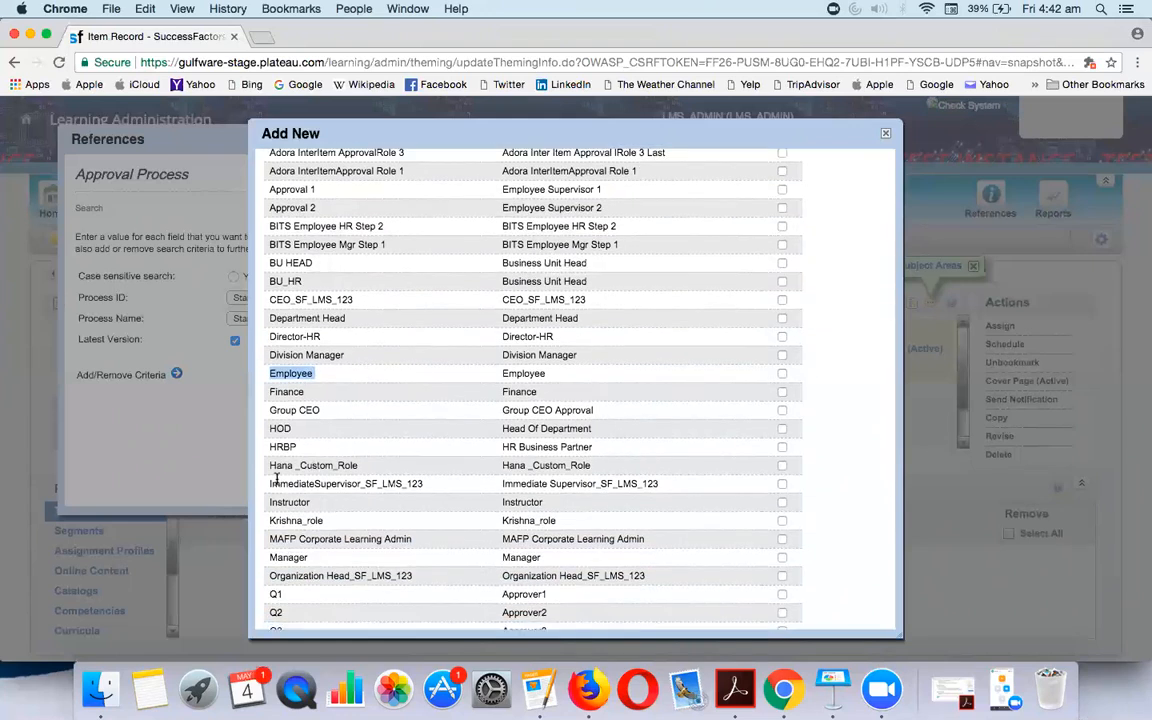
{"action": "left_click_drag", "start_coordinate": [268, 502], "coordinate": [324, 510]}
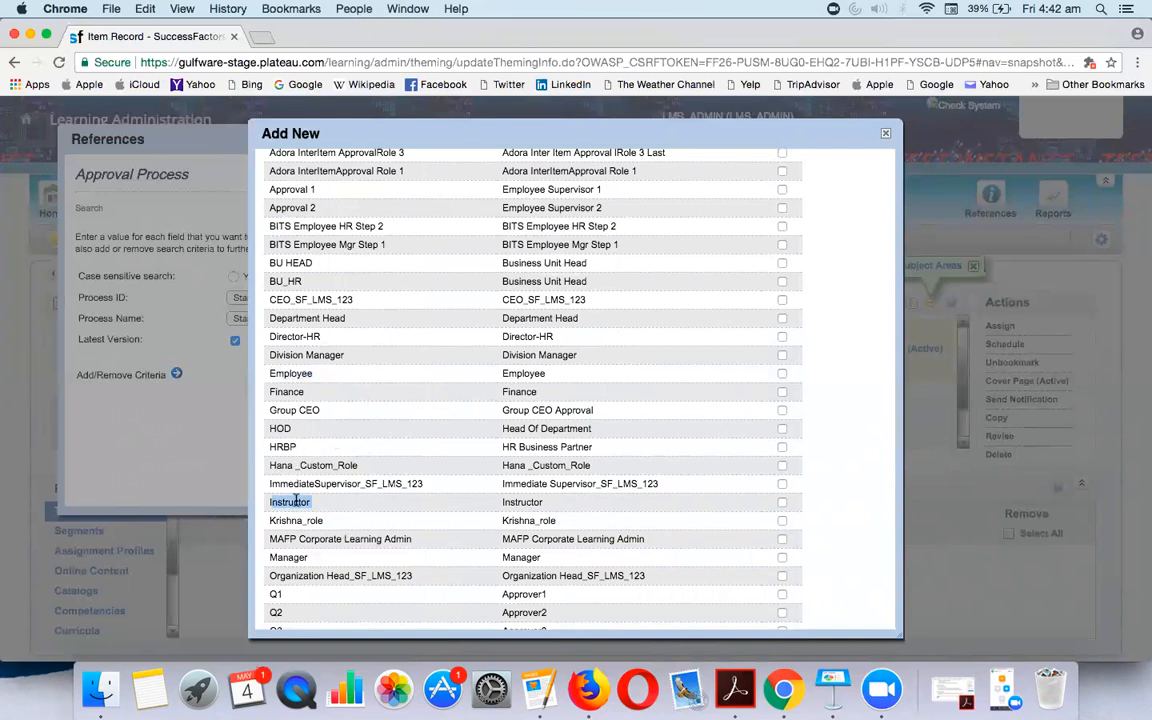
{"action": "scroll", "coordinate": [341, 378], "scroll_direction": "up", "scroll_amount": 3}
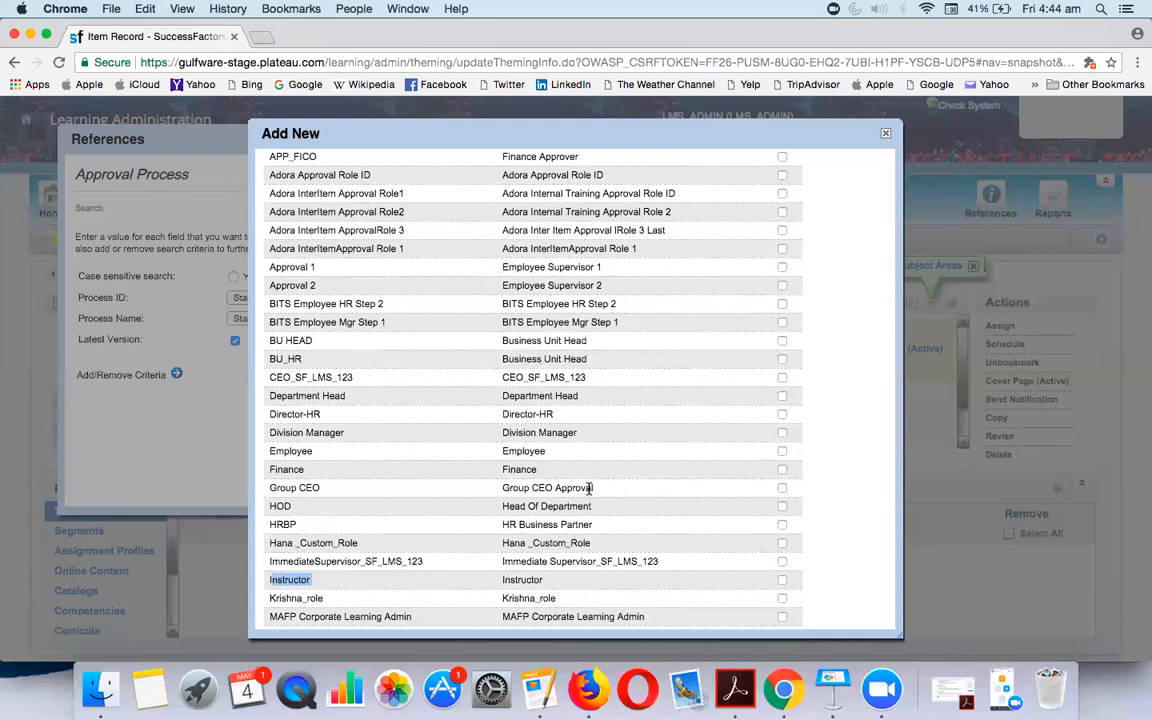
{"action": "scroll", "coordinate": [586, 483], "scroll_direction": "down", "scroll_amount": 3}
{"action": "scroll", "coordinate": [587, 450], "scroll_direction": "down", "scroll_amount": 5}
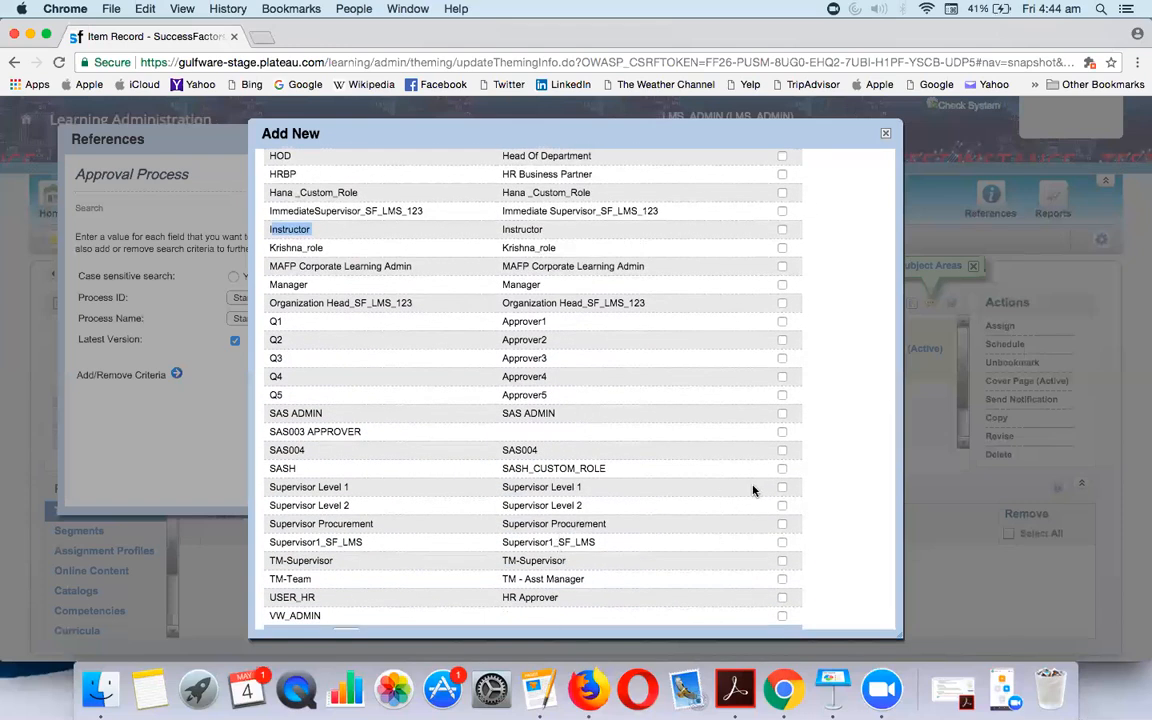
Add Supervisor Level 1 as step 1's approver role, then focus the User ID and Step Name fields
{"action": "left_click", "coordinate": [782, 489]}
{"action": "scroll", "coordinate": [569, 232], "scroll_direction": "up", "scroll_amount": 10}
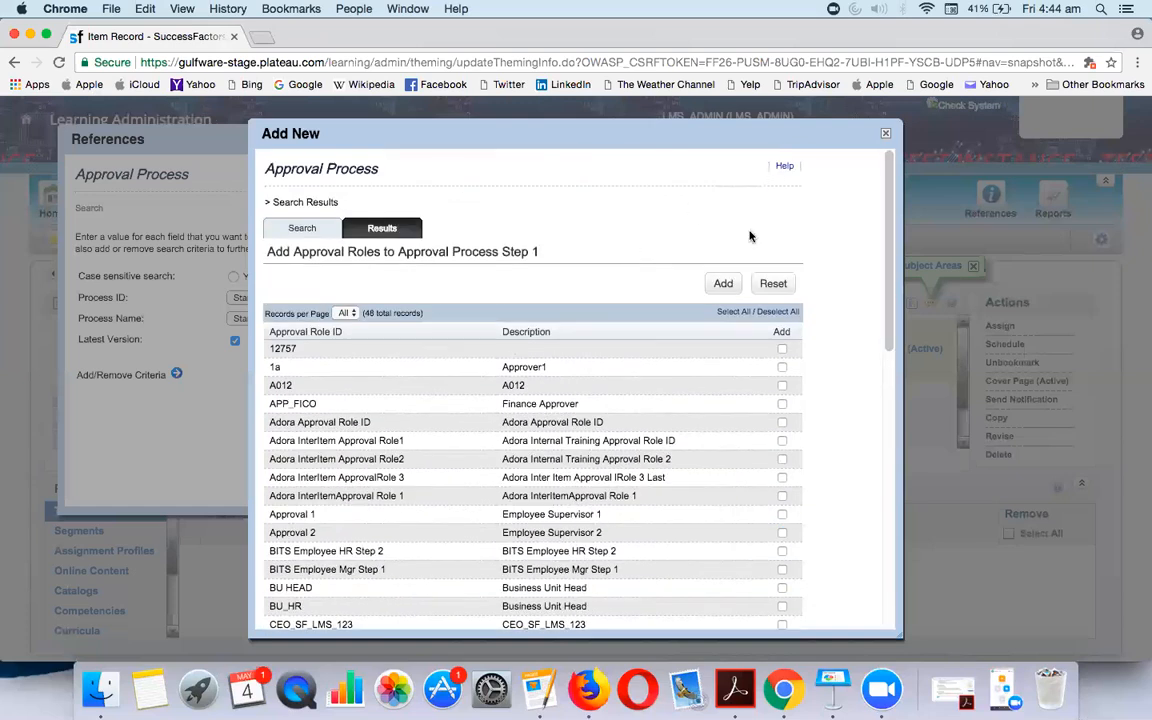
{"action": "left_click", "coordinate": [723, 283]}
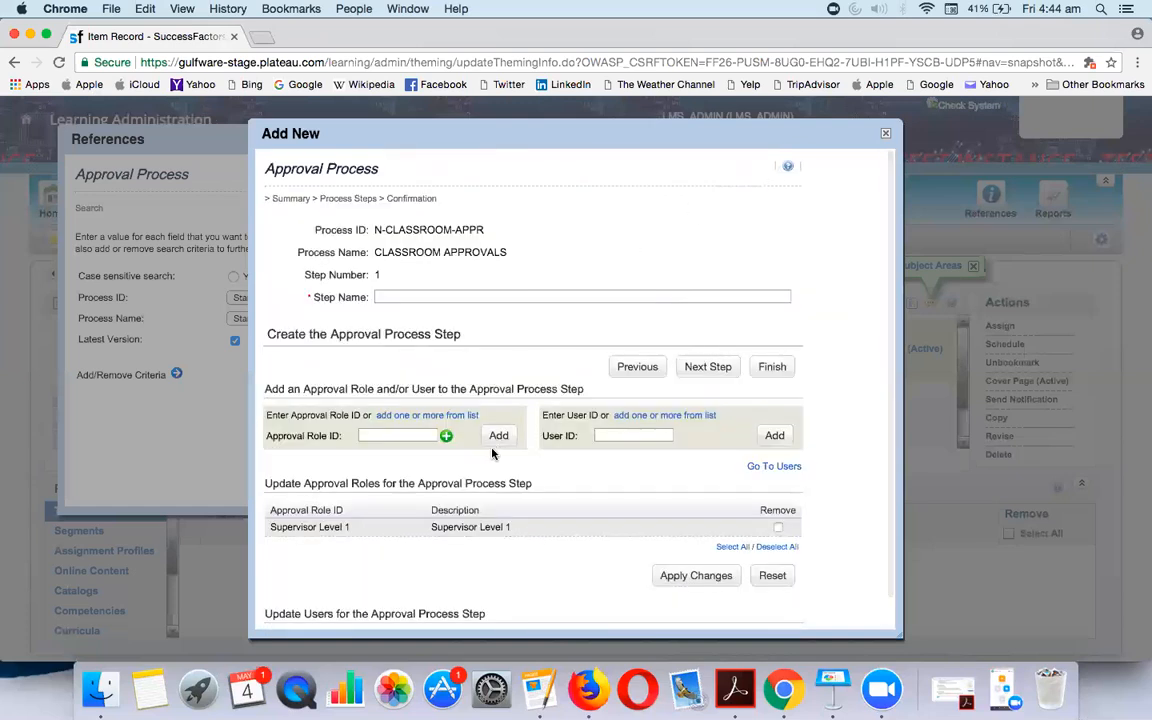
{"action": "left_click_drag", "start_coordinate": [302, 389], "coordinate": [578, 389]}
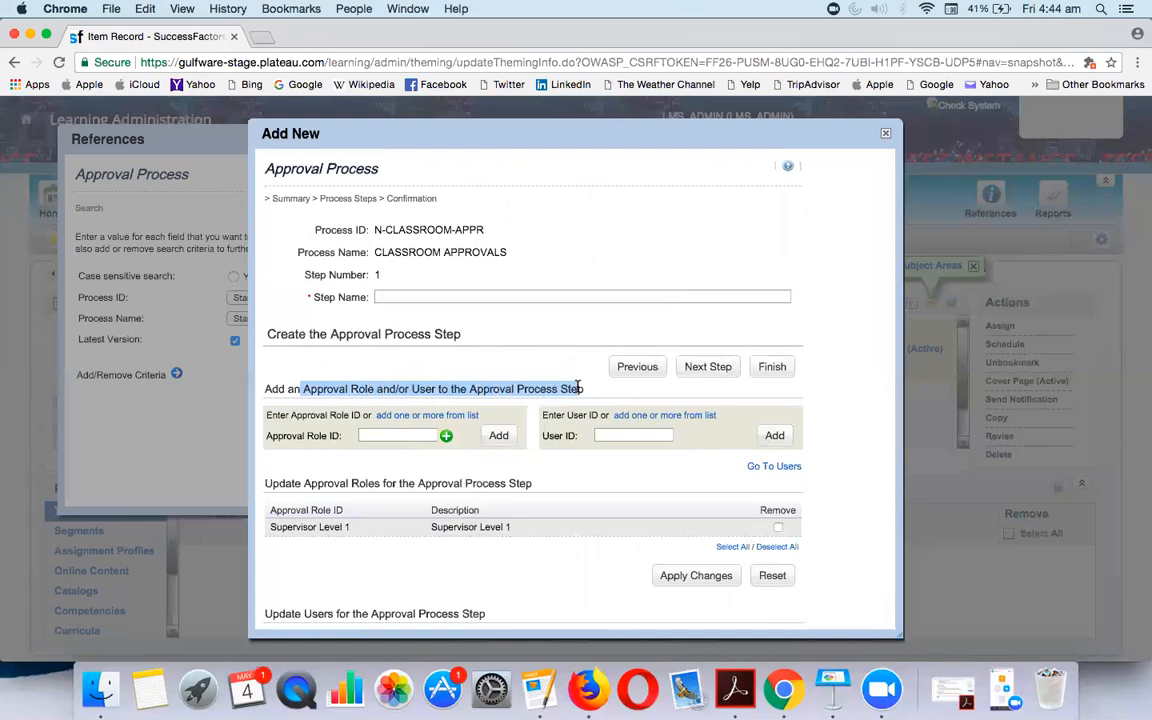
{"action": "left_click", "coordinate": [609, 435]}
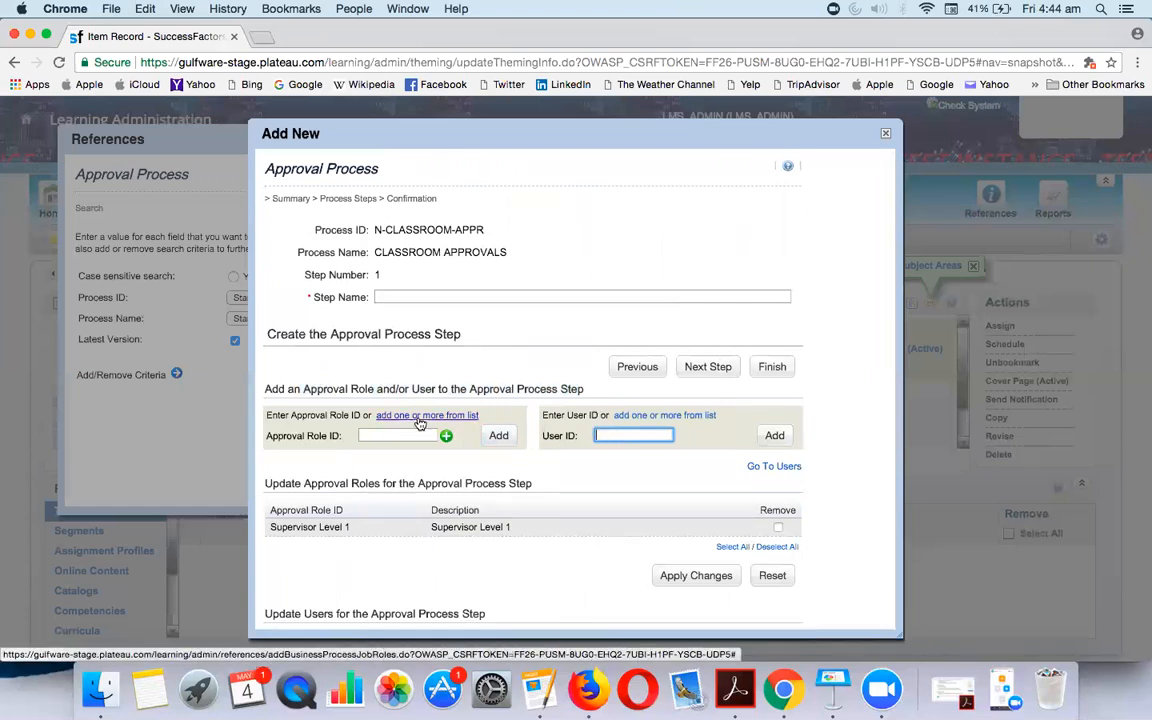
{"action": "scroll", "coordinate": [504, 406], "scroll_direction": "down", "scroll_amount": 2}
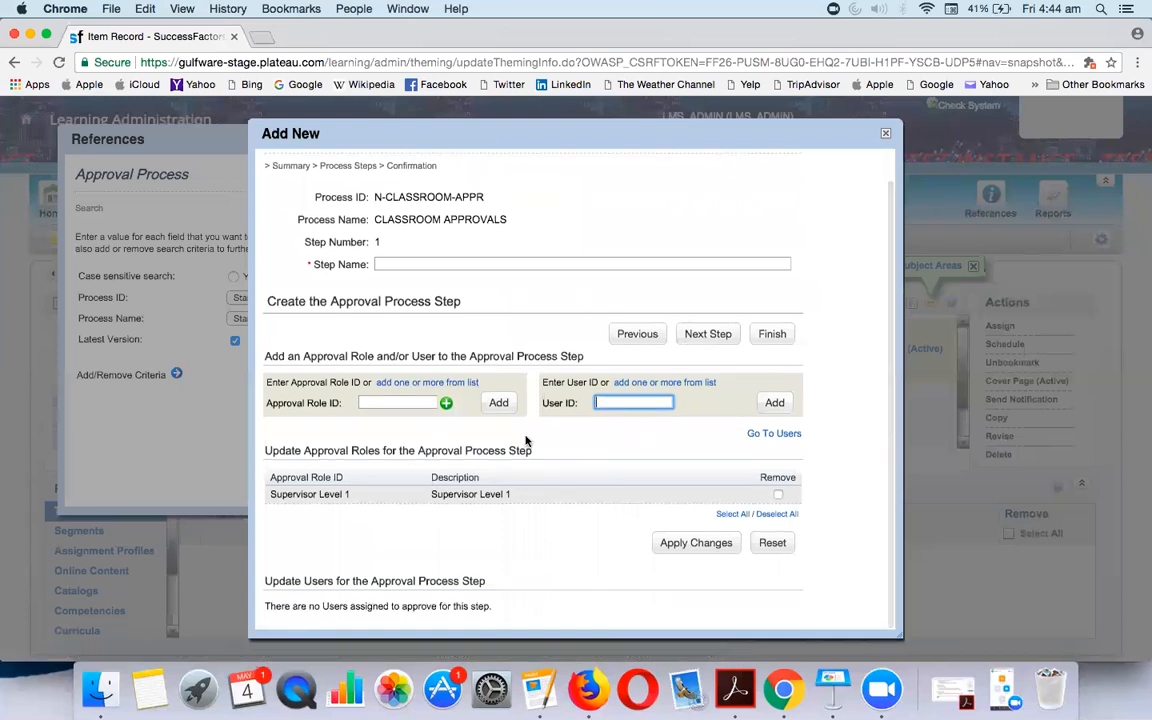
{"action": "left_click", "coordinate": [428, 262]}
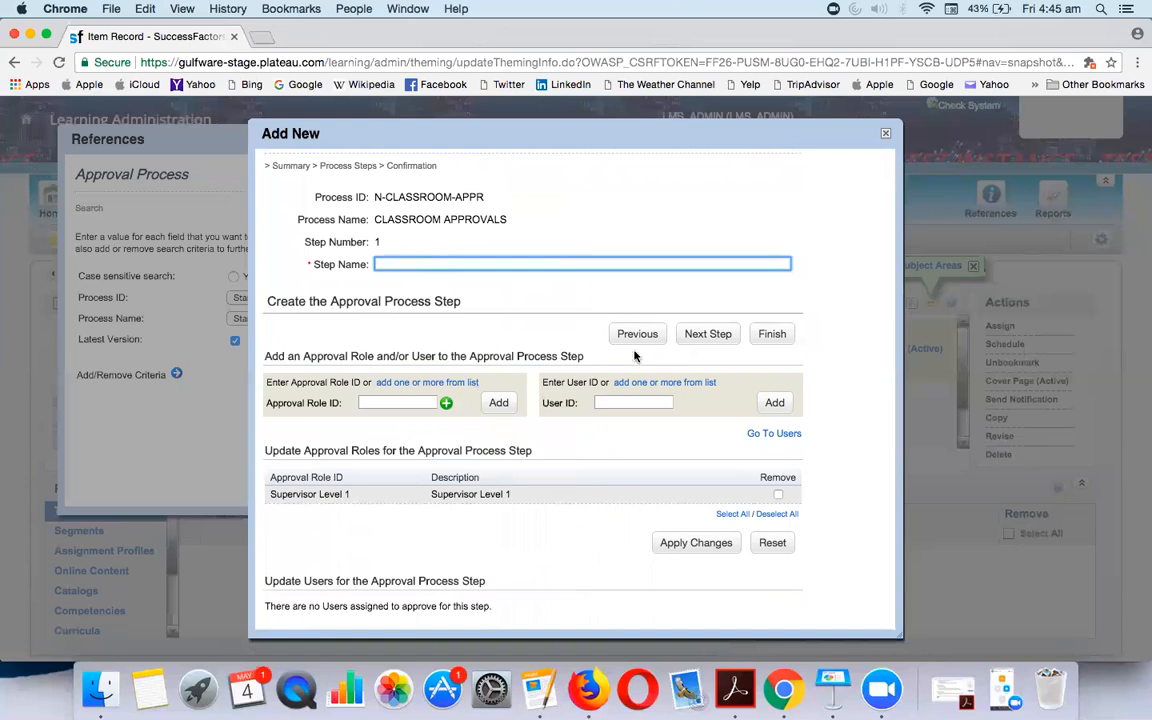
Name step 1 SUPERVISOR LEVEL1, then create the CLASSROOM APPROVALS process and acknowledge success
{"action": "left_click", "coordinate": [620, 404]}
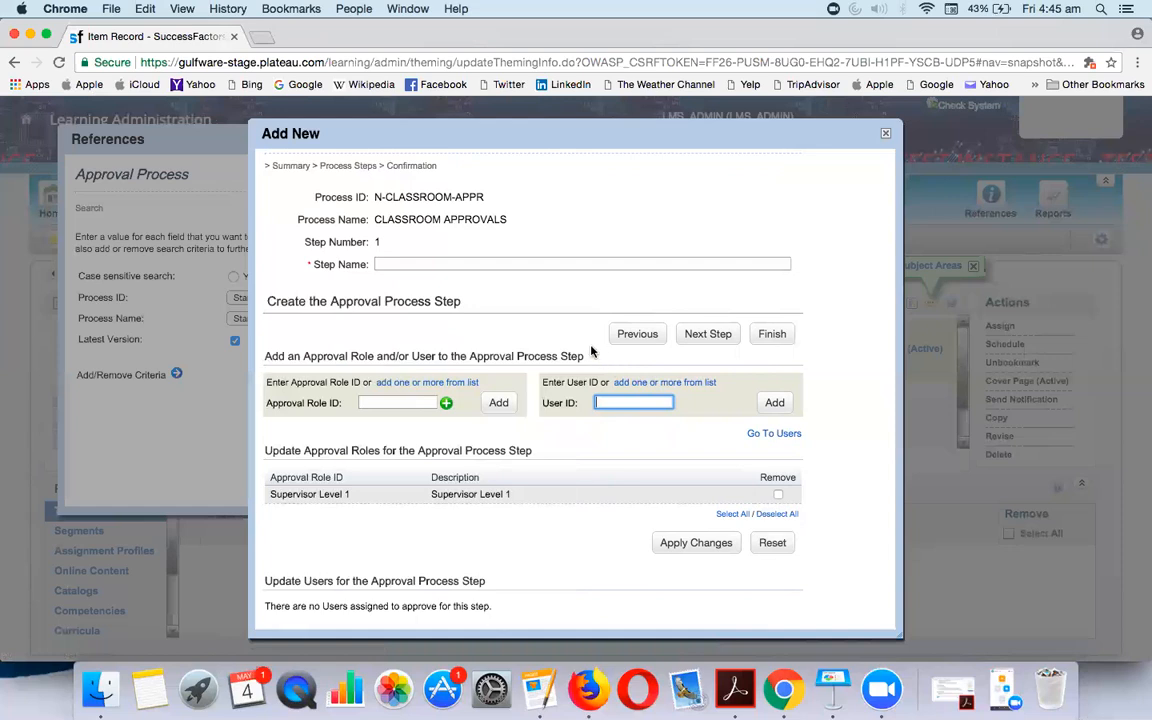
{"action": "left_click", "coordinate": [419, 264]}
{"action": "type", "text": "SUPERVISOR LEVEL1"}
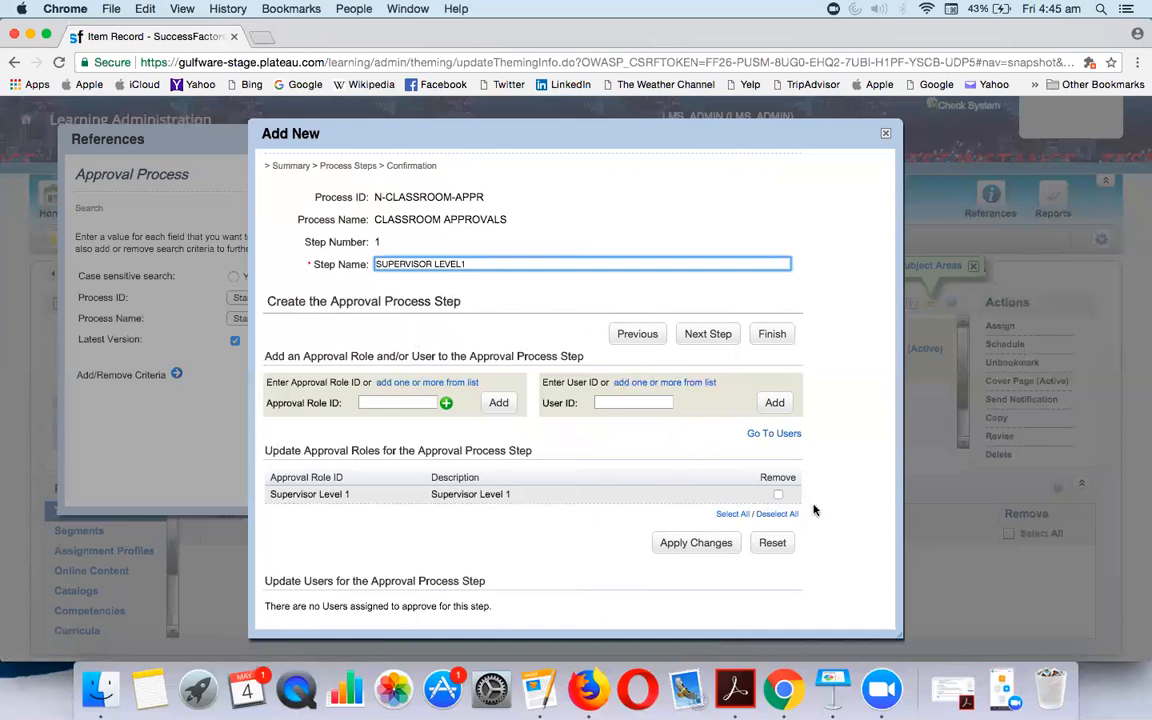
{"action": "left_click", "coordinate": [770, 336]}
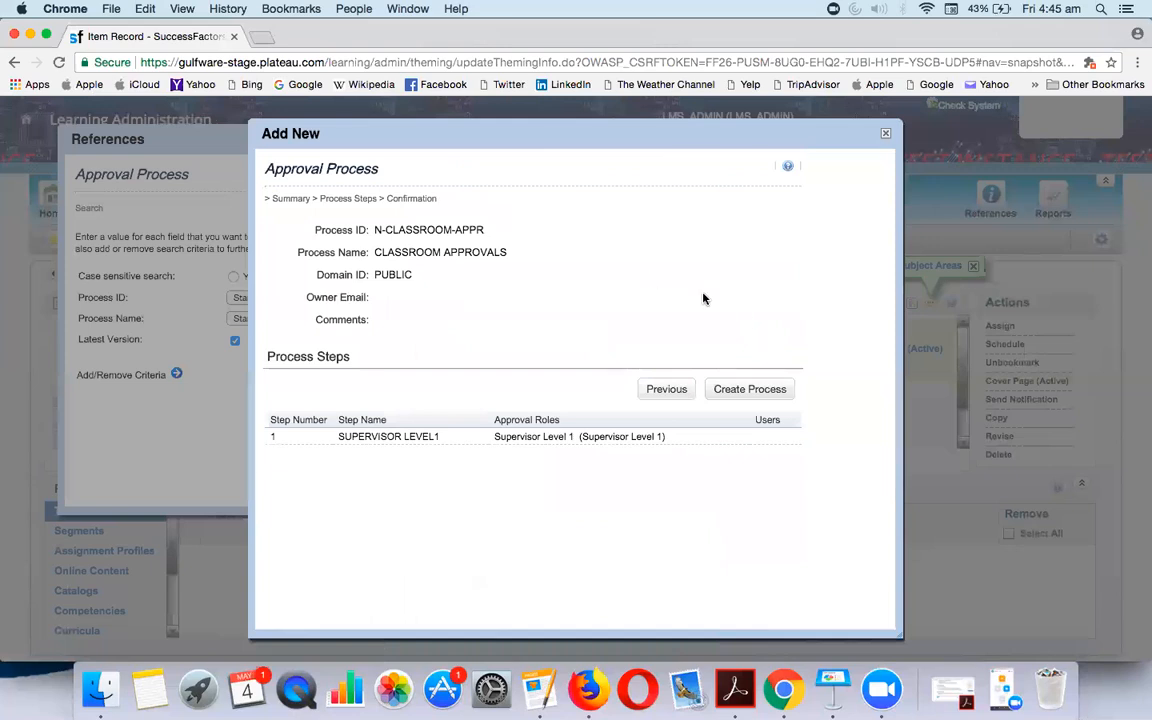
{"action": "left_click", "coordinate": [752, 392]}
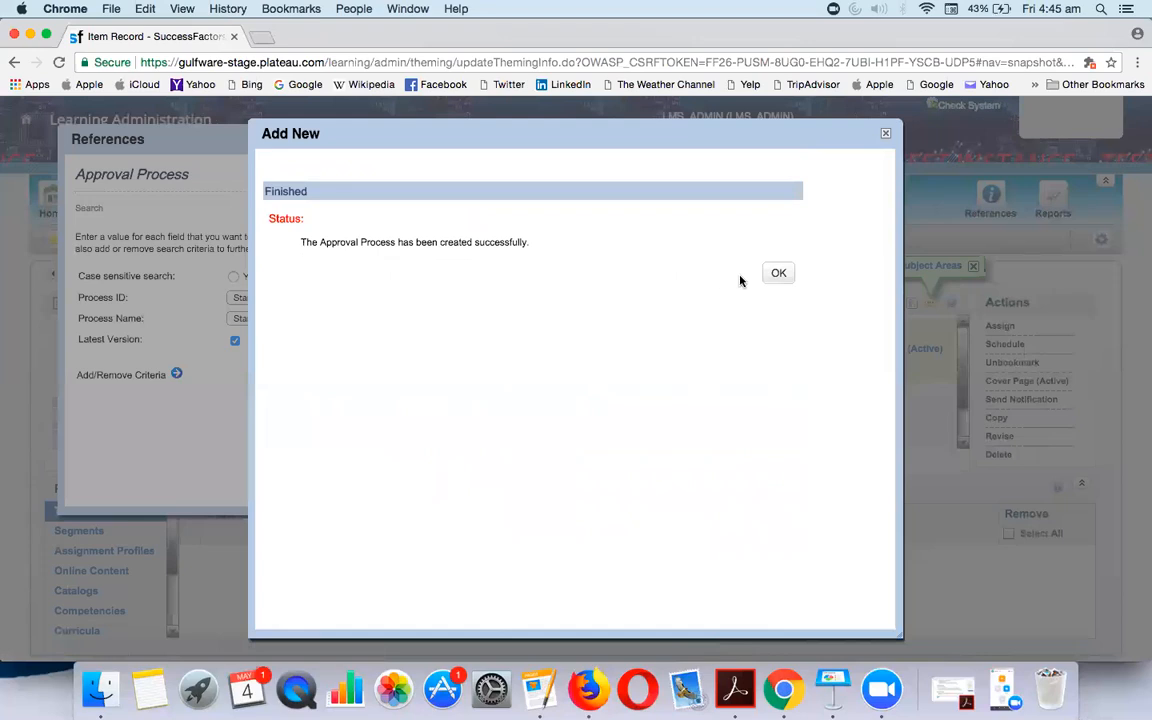
{"action": "left_click", "coordinate": [789, 277]}
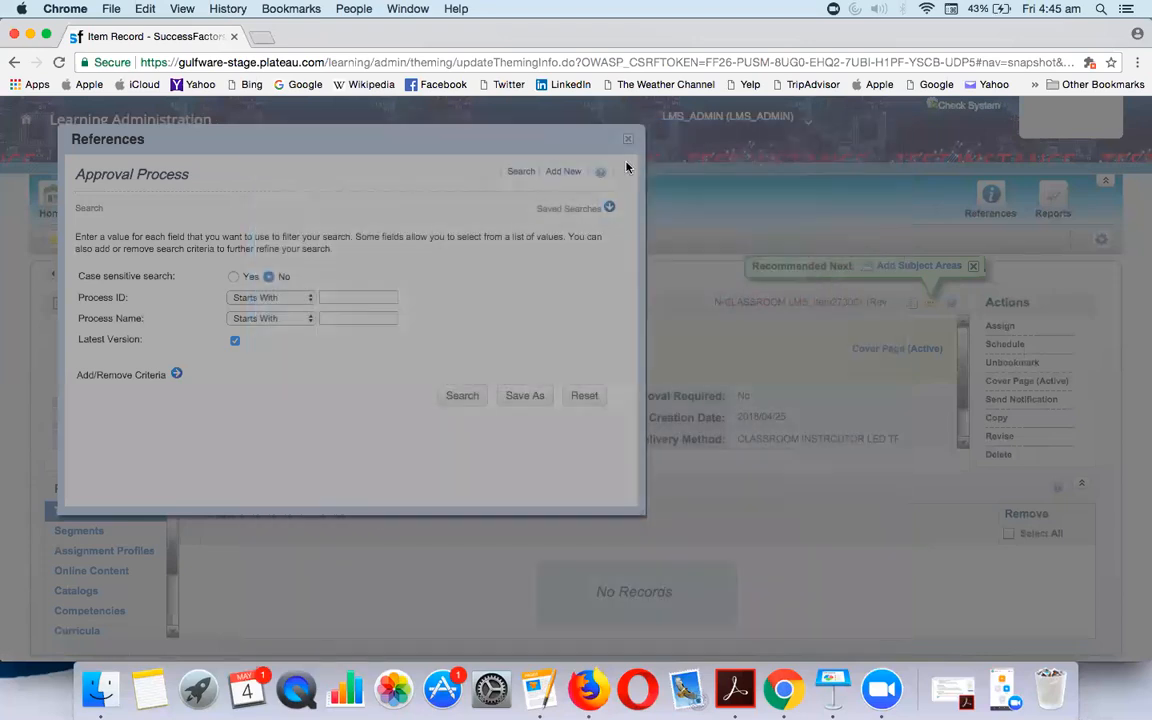
Create a new approval role with ID N-CLASSROOM-CUSTOM under Approval Roles
{"action": "left_click", "coordinate": [625, 140]}
{"action": "mouse_move", "coordinate": [990, 205]}
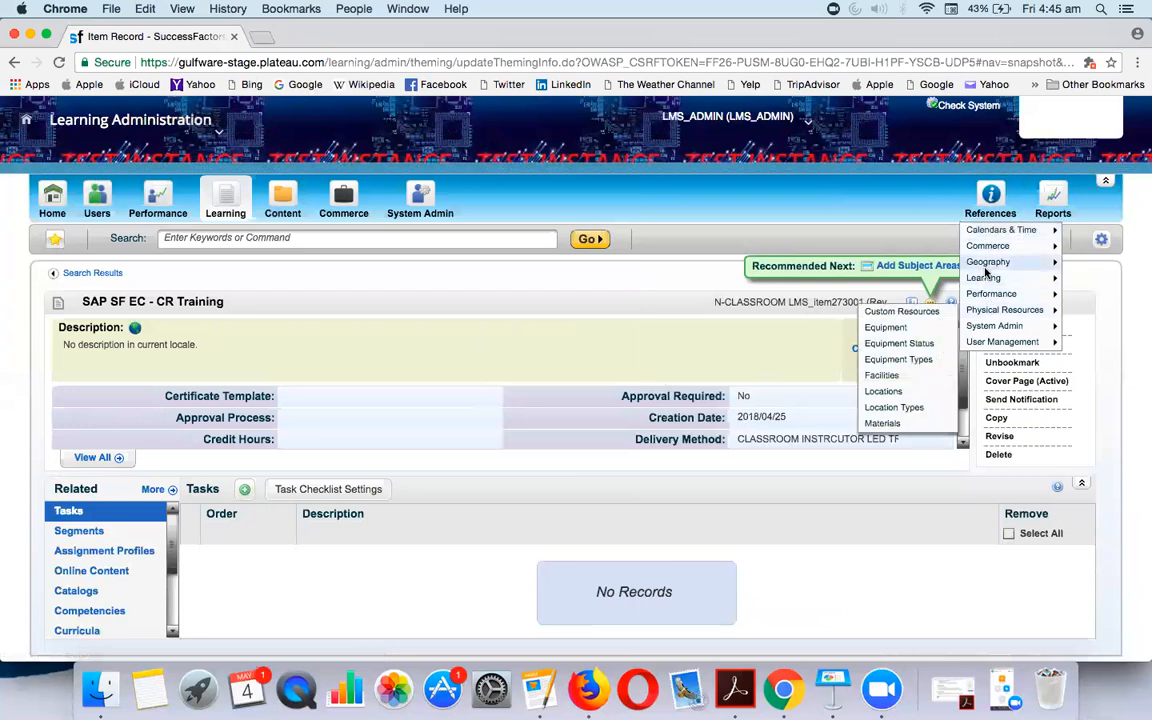
{"action": "mouse_move", "coordinate": [985, 279]}
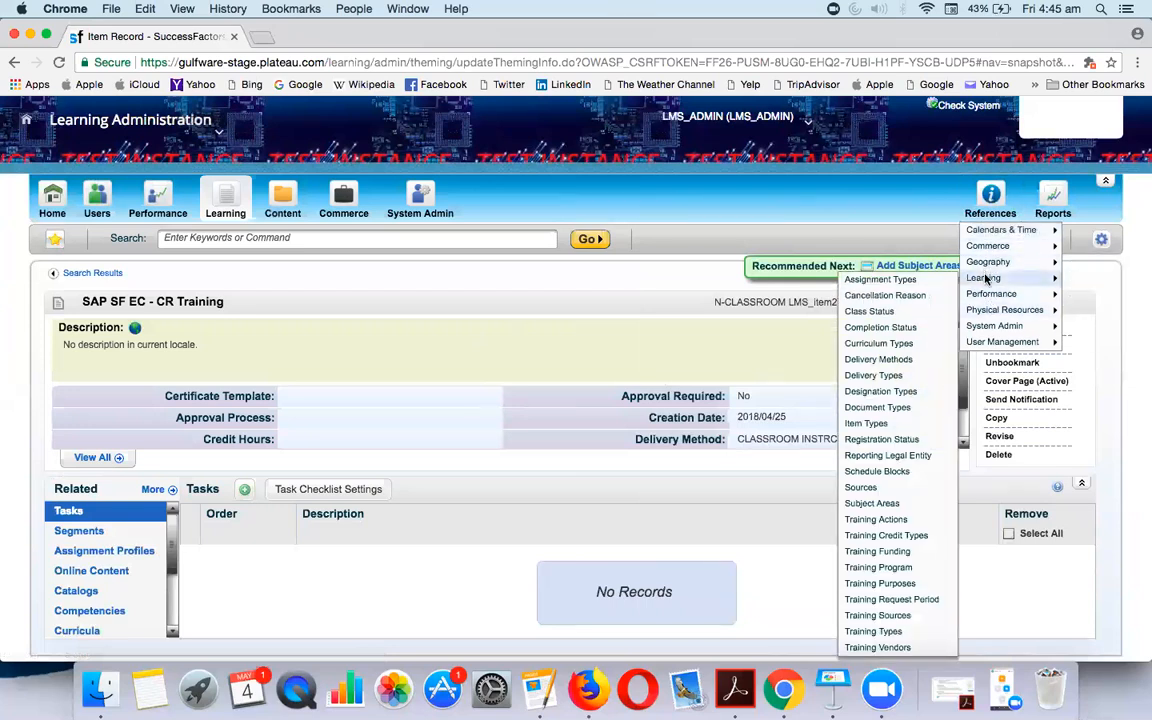
{"action": "mouse_move", "coordinate": [990, 326]}
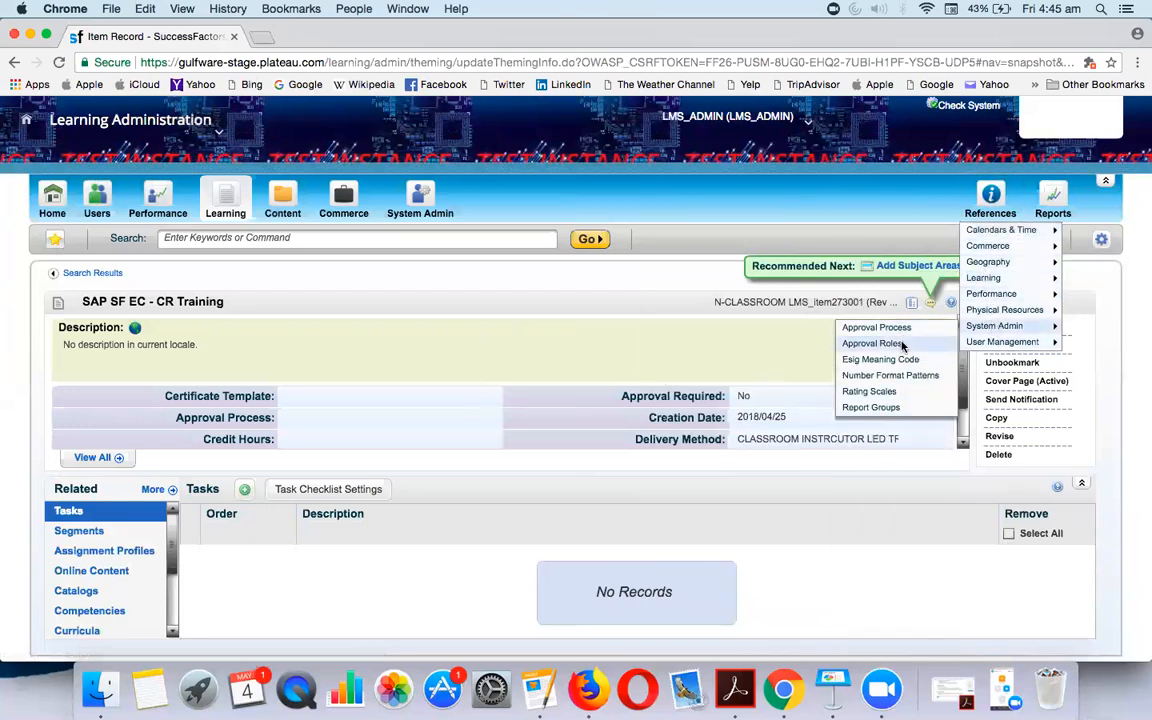
{"action": "left_click", "coordinate": [875, 343]}
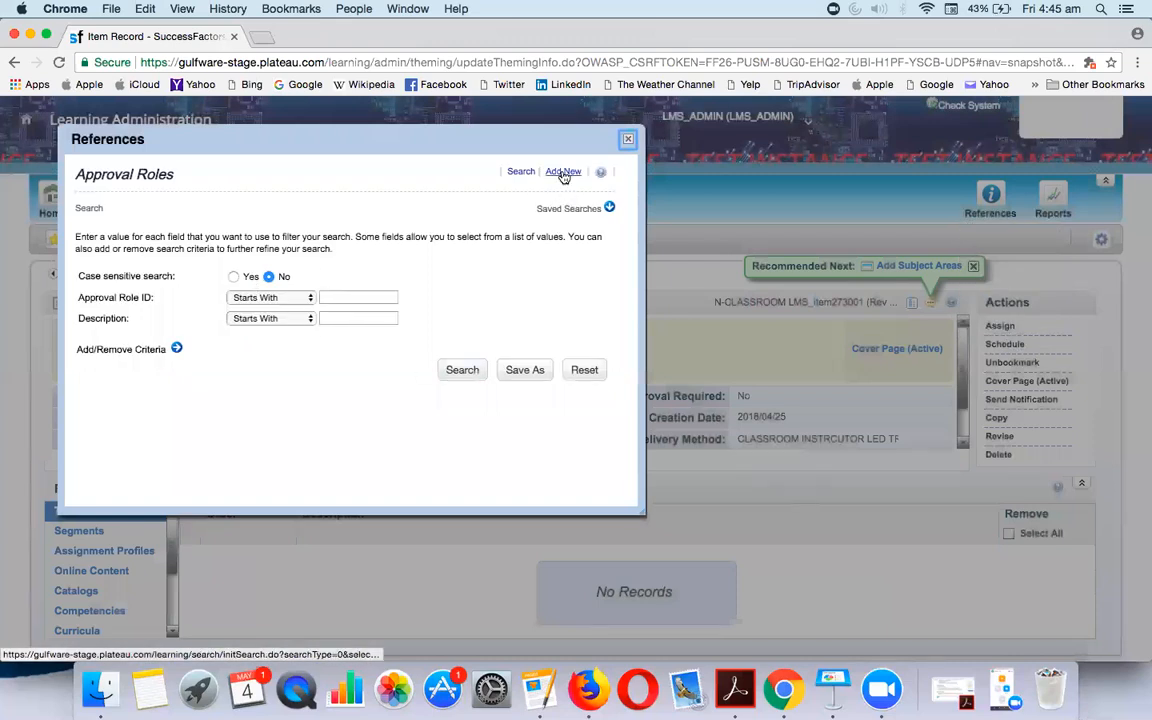
{"action": "left_click", "coordinate": [563, 172]}
{"action": "left_click", "coordinate": [449, 274]}
{"action": "type", "text": "N-CLASS"}
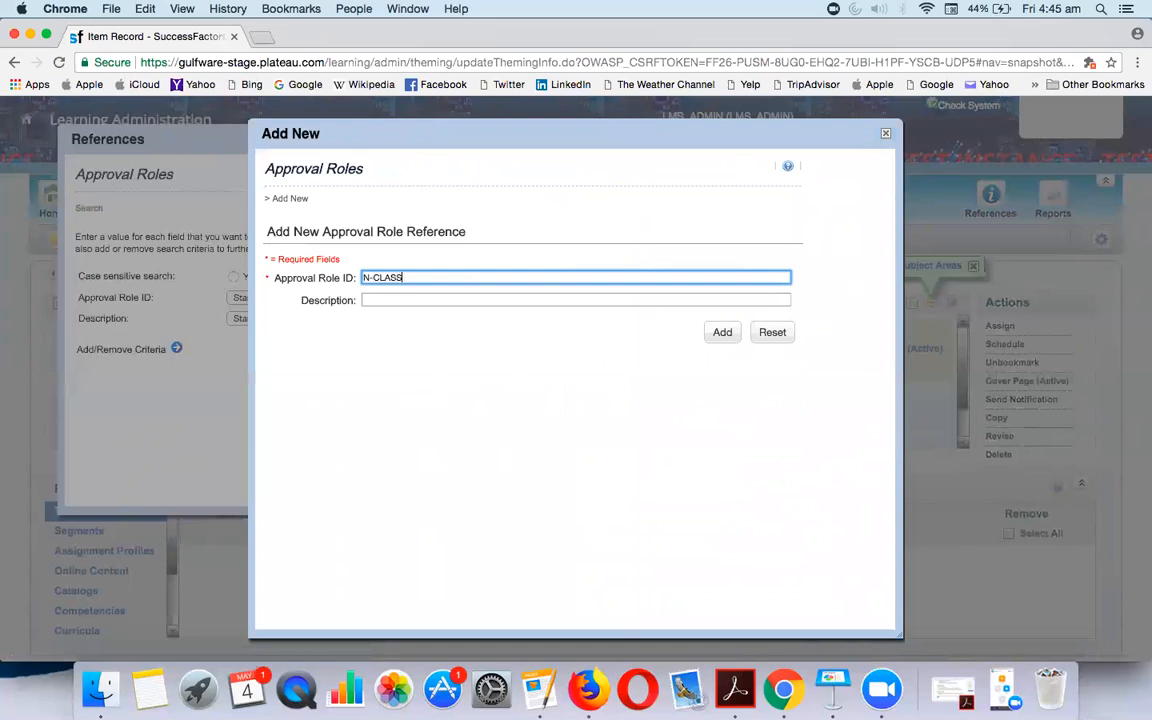
{"action": "type", "text": "ROOM-CUSTOME"}
{"action": "key", "text": "BackSpace"}
{"action": "left_click", "coordinate": [730, 341]}
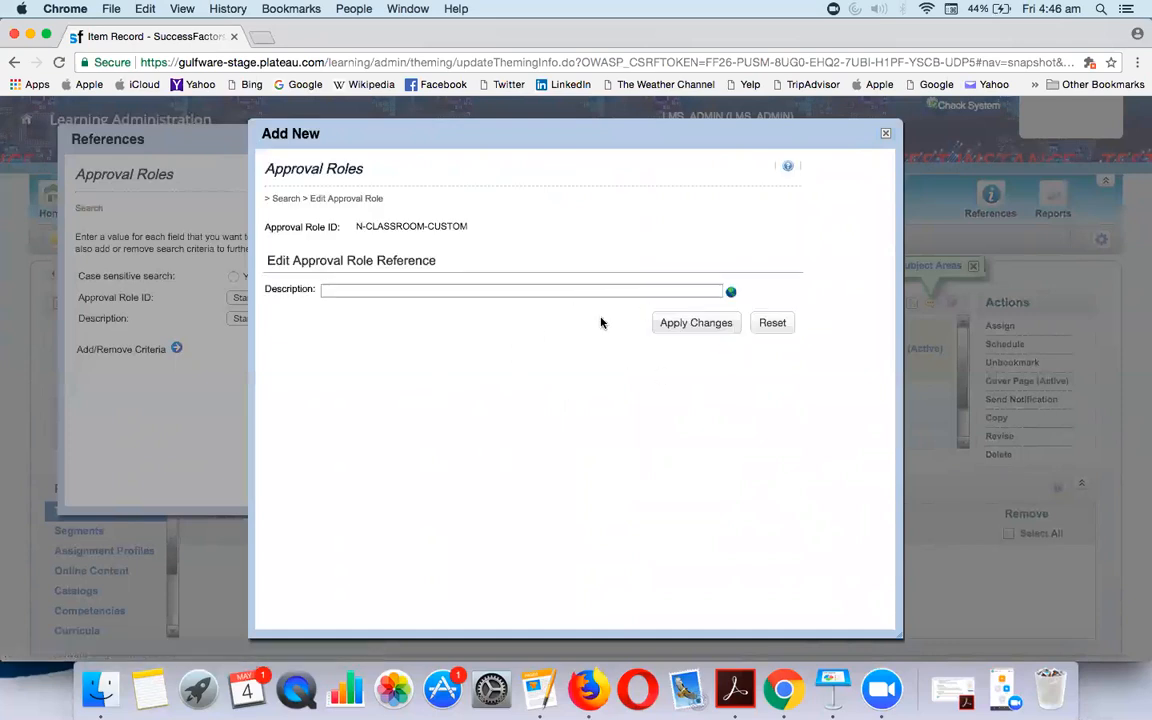
Give the role the description N-CLASSROOM CUSTOM ROLES, save it, and close References
{"action": "left_click", "coordinate": [600, 291]}
{"action": "type", "text": "USTOM"}
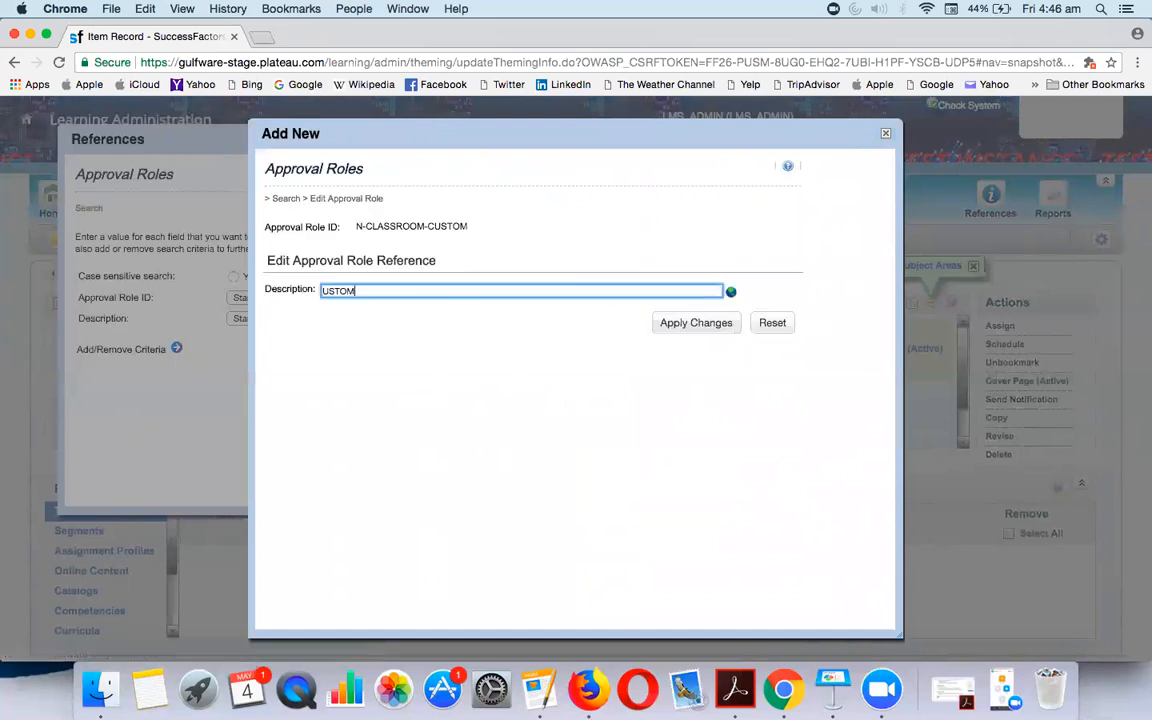
{"action": "key", "text": "BackSpace"}
{"action": "key", "text": "BackSpace"}
{"action": "key", "text": "BackSpace"}
{"action": "type", "text": "N-CLASSROOM CUSTOM ROLES"}
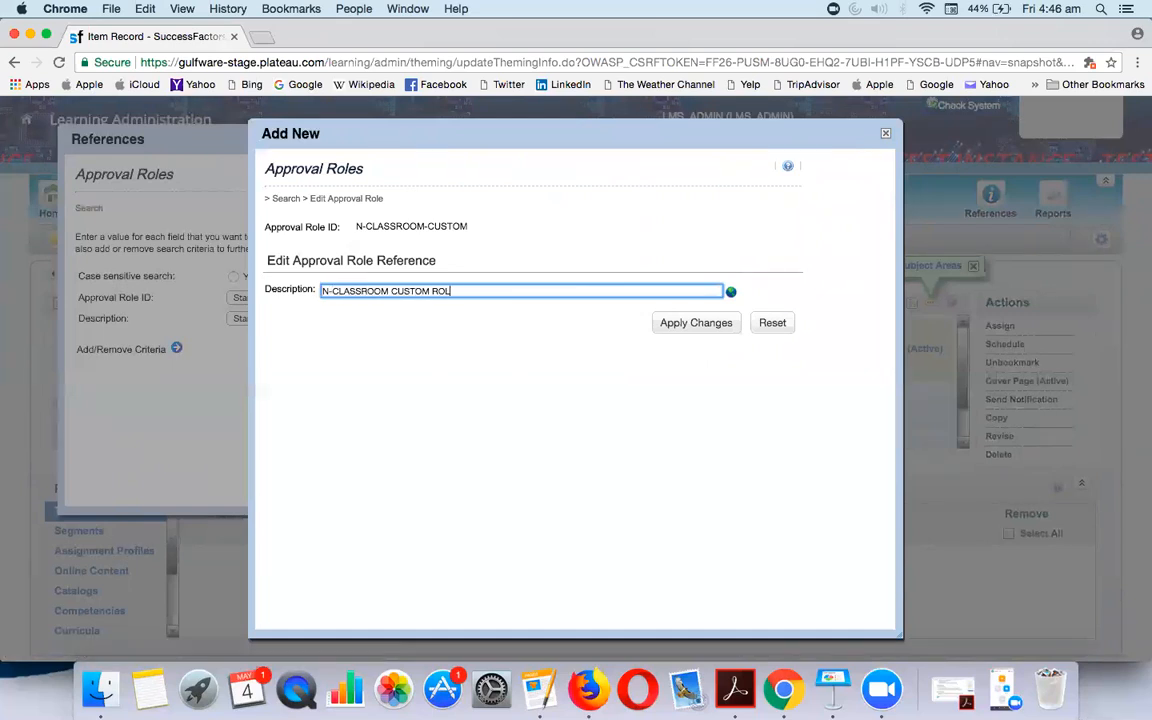
{"action": "left_click", "coordinate": [723, 326]}
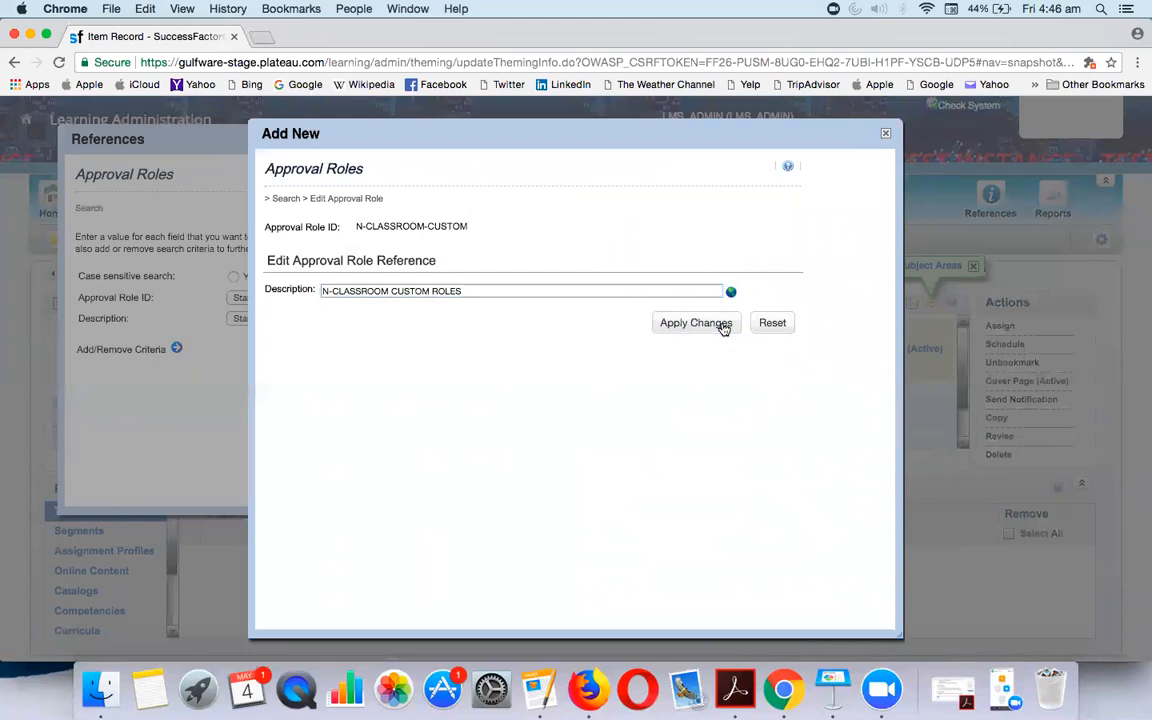
{"action": "left_click", "coordinate": [724, 329]}
{"action": "left_click", "coordinate": [886, 135]}
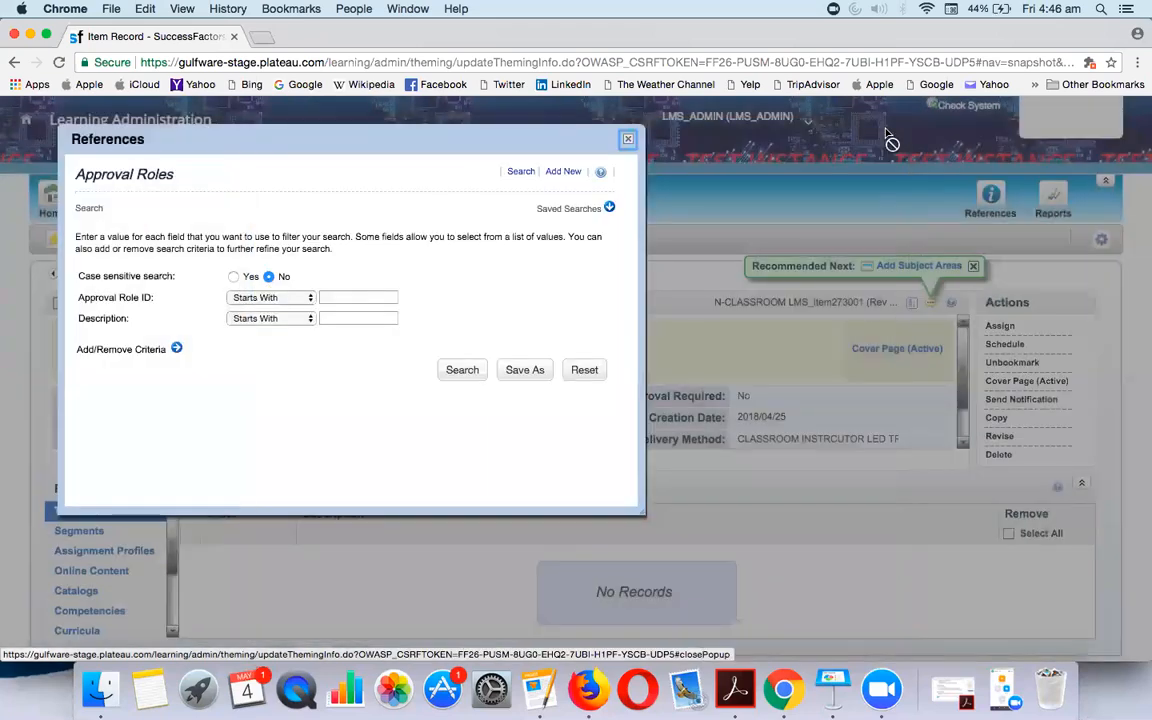
{"action": "left_click", "coordinate": [630, 141]}
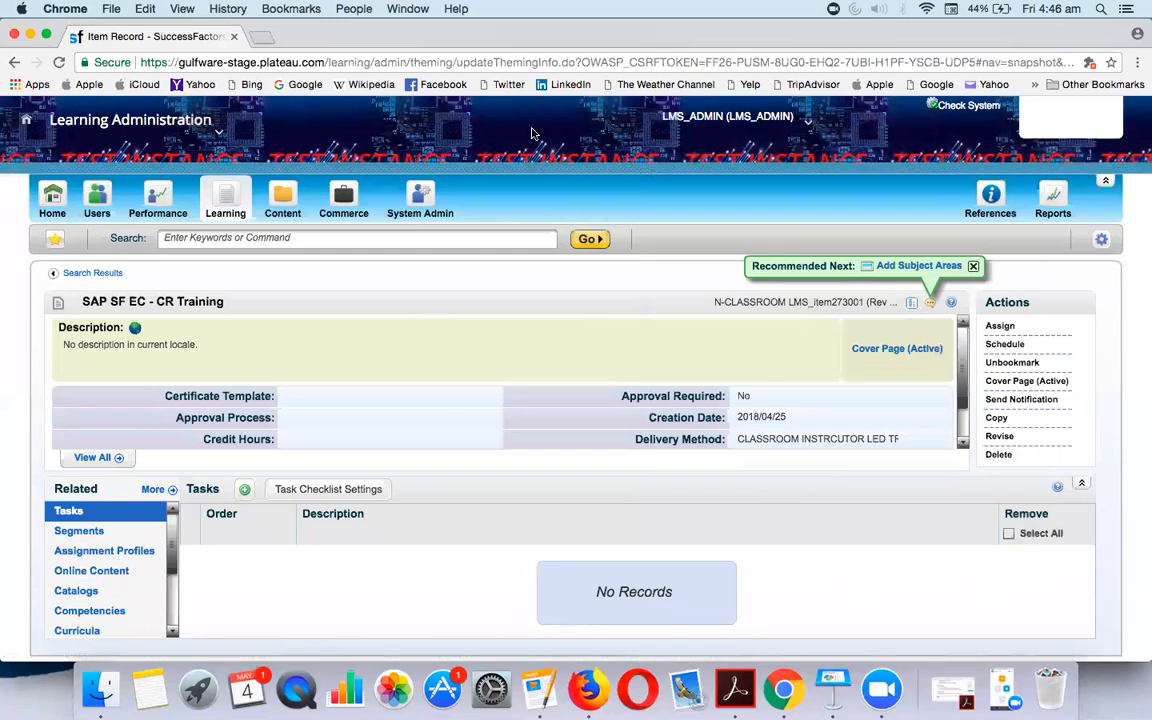
Search users, open the test user's record, and expand its Related panel
{"action": "left_click", "coordinate": [97, 200]}
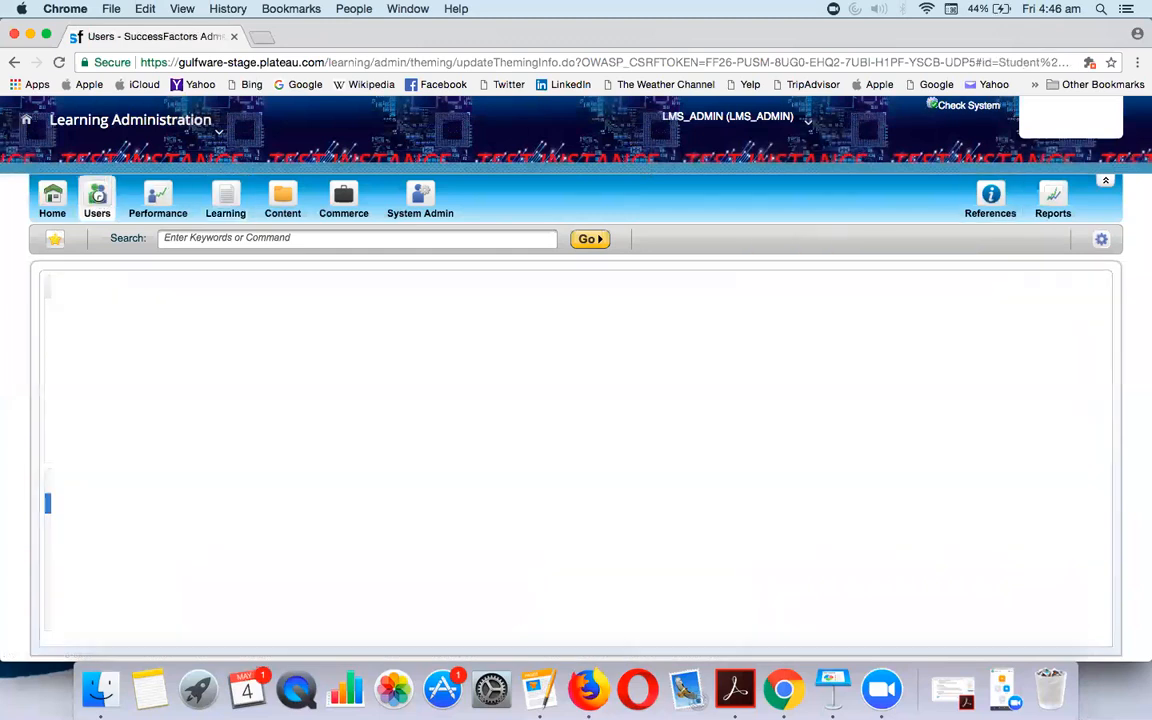
{"action": "scroll", "coordinate": [437, 386], "scroll_direction": "down", "scroll_amount": 1}
{"action": "scroll", "coordinate": [437, 386], "scroll_direction": "down", "scroll_amount": 5}
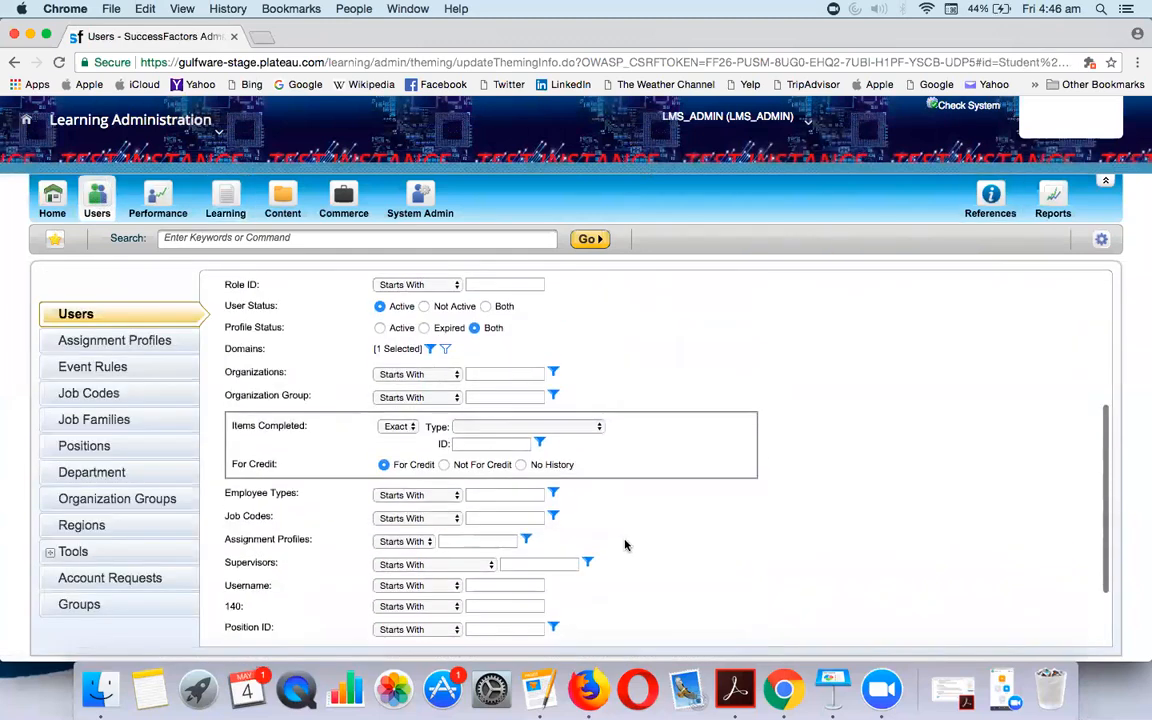
{"action": "left_click", "coordinate": [607, 626]}
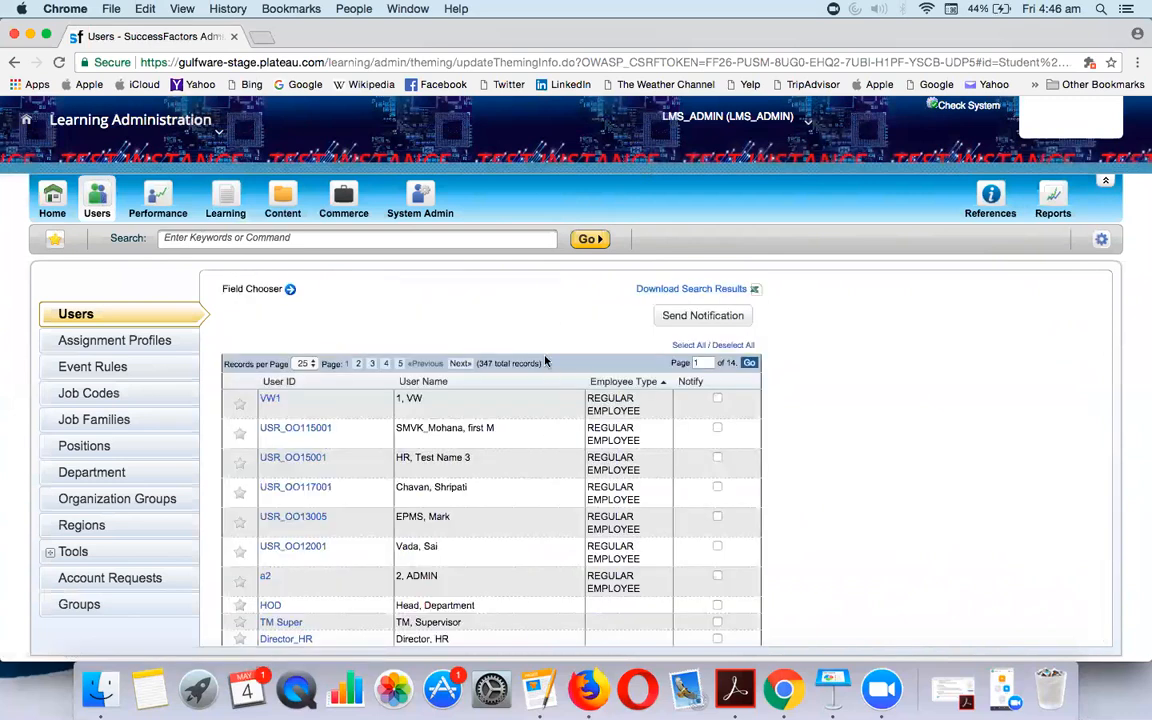
{"action": "left_click", "coordinate": [270, 399]}
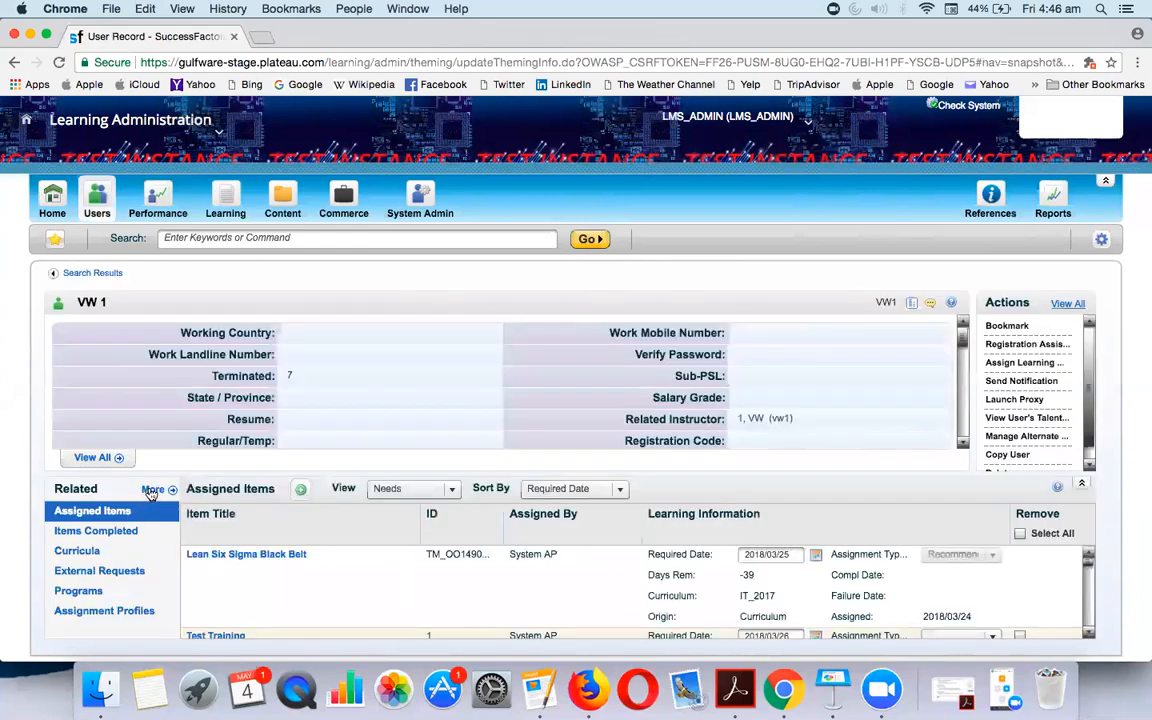
{"action": "left_click", "coordinate": [153, 489]}
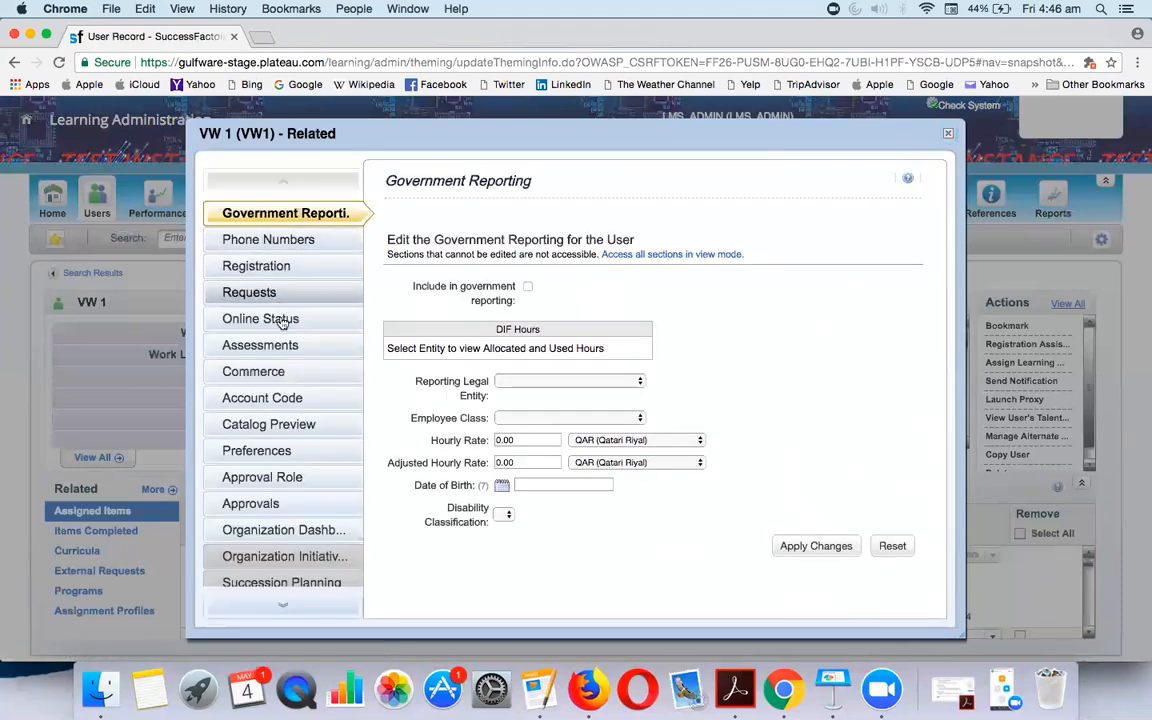
Add the N-CLASSROOM-CUSTOM approval role to the user from the full list and apply changes
{"action": "left_click", "coordinate": [264, 480]}
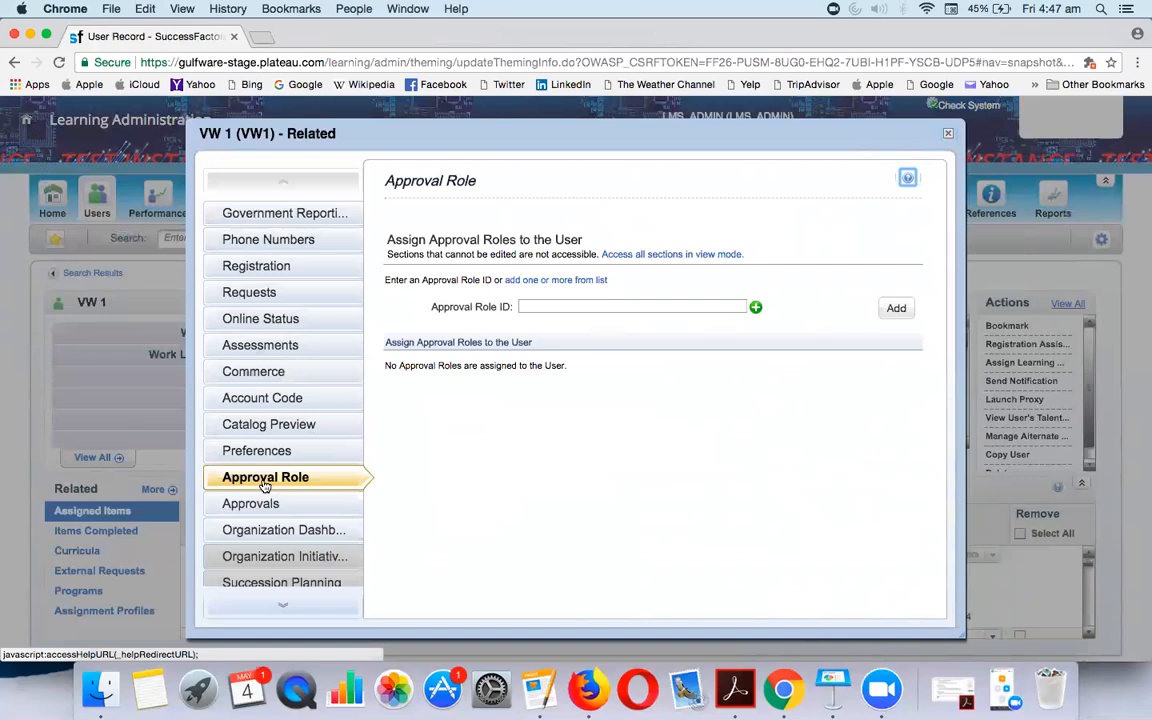
{"action": "left_click", "coordinate": [546, 281]}
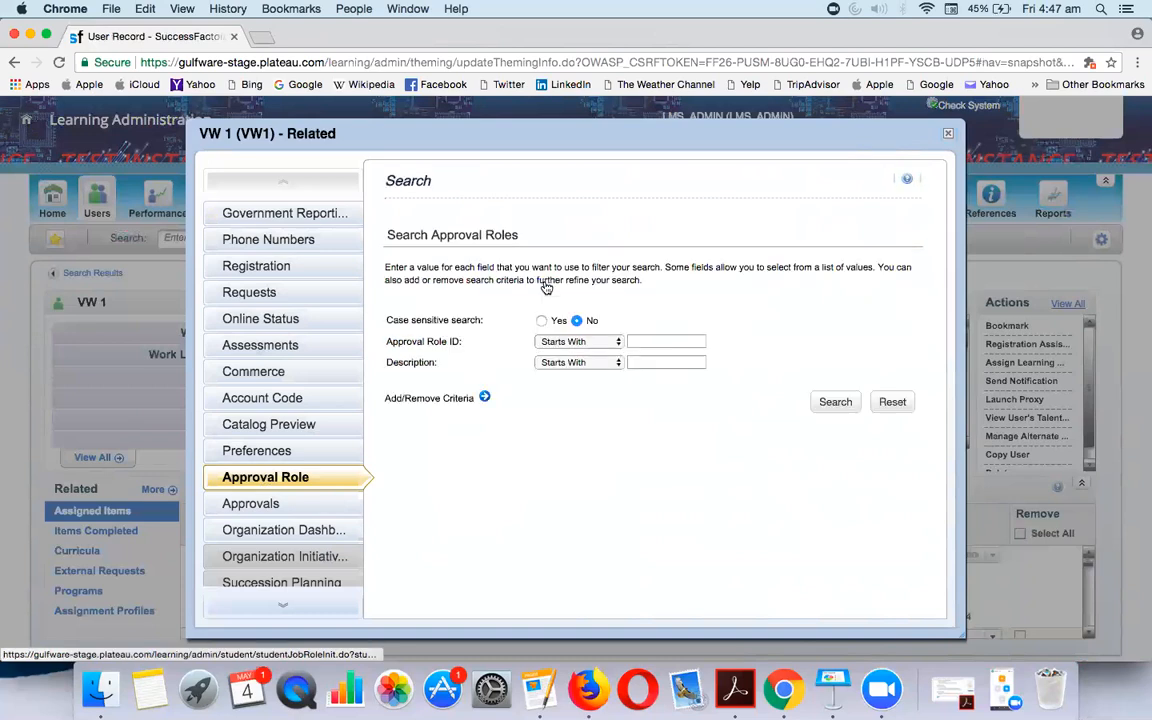
{"action": "left_click", "coordinate": [835, 409]}
{"action": "scroll", "coordinate": [617, 487], "scroll_direction": "down", "scroll_amount": 5}
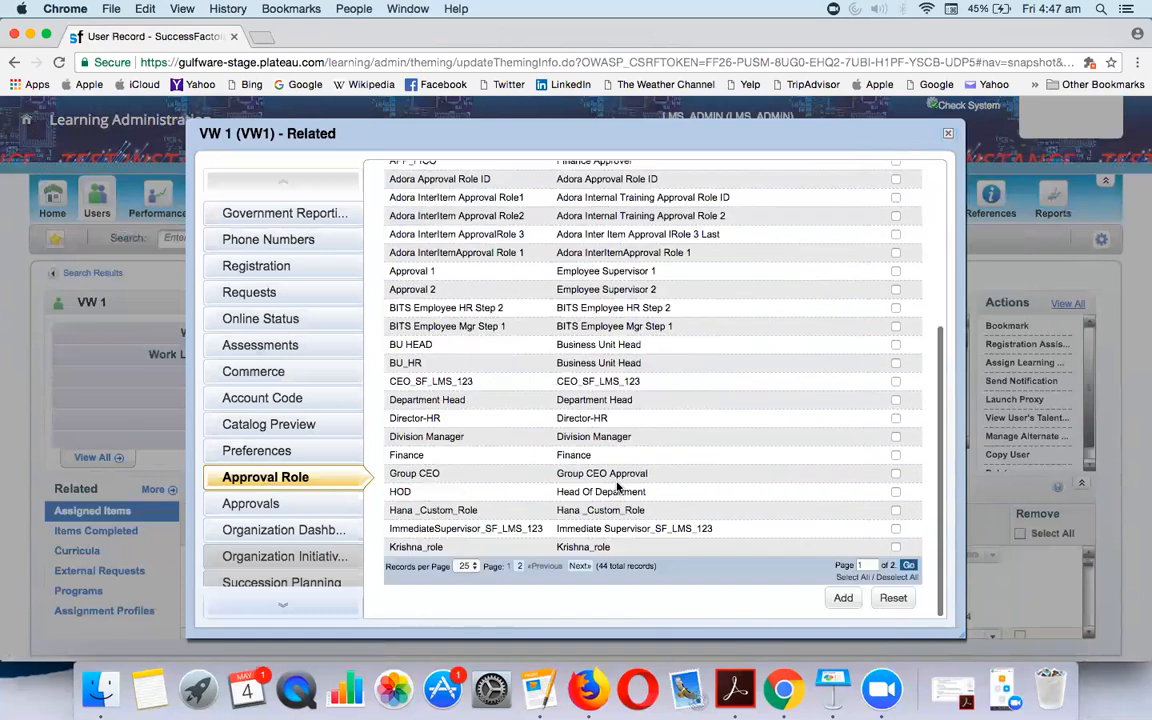
{"action": "scroll", "coordinate": [617, 487], "scroll_direction": "up", "scroll_amount": 5}
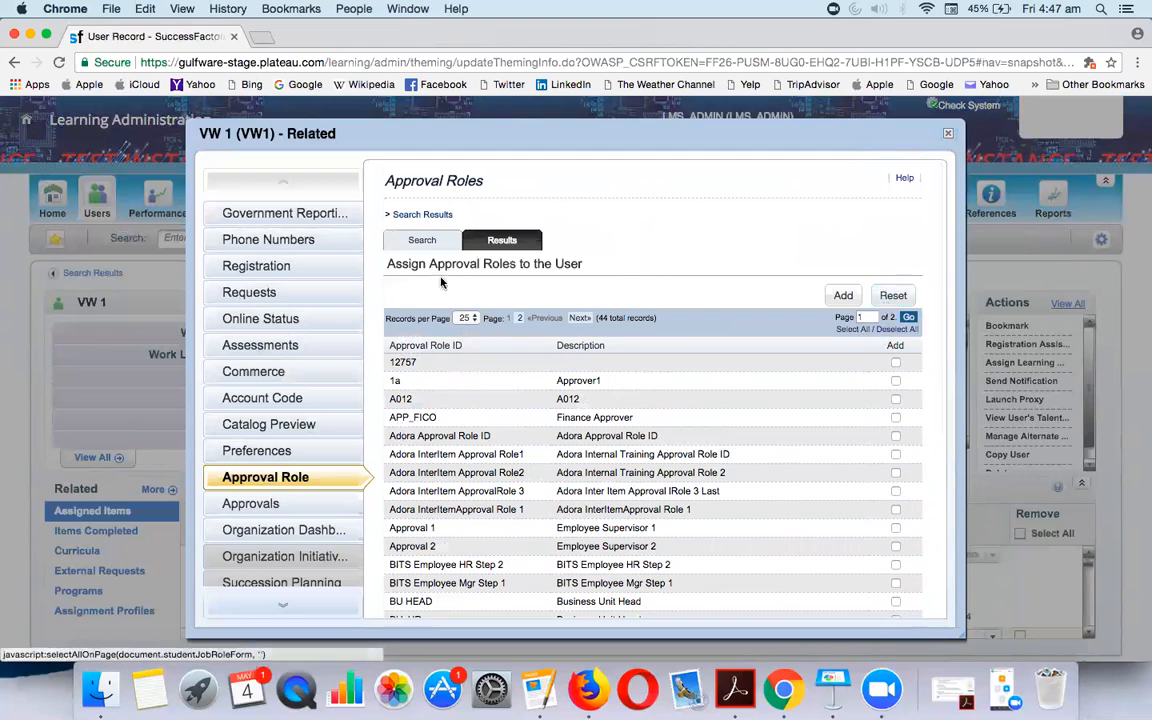
{"action": "left_click", "coordinate": [463, 318]}
{"action": "left_click", "coordinate": [465, 338]}
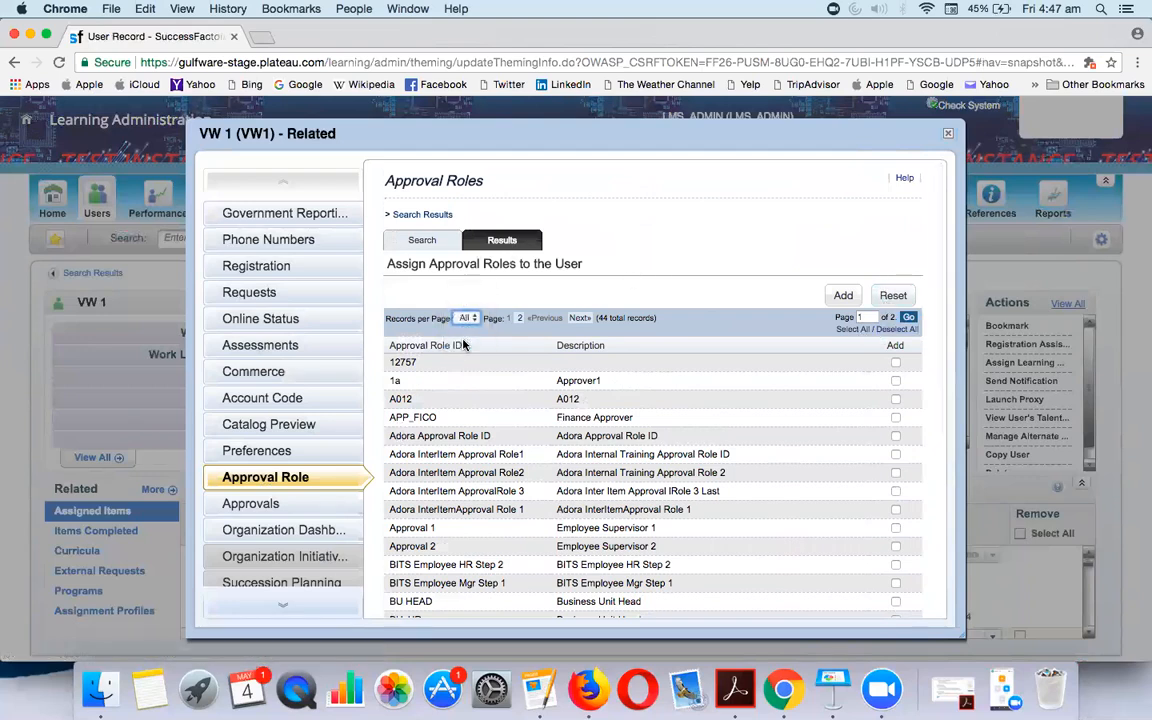
{"action": "scroll", "coordinate": [514, 435], "scroll_direction": "down", "scroll_amount": 10}
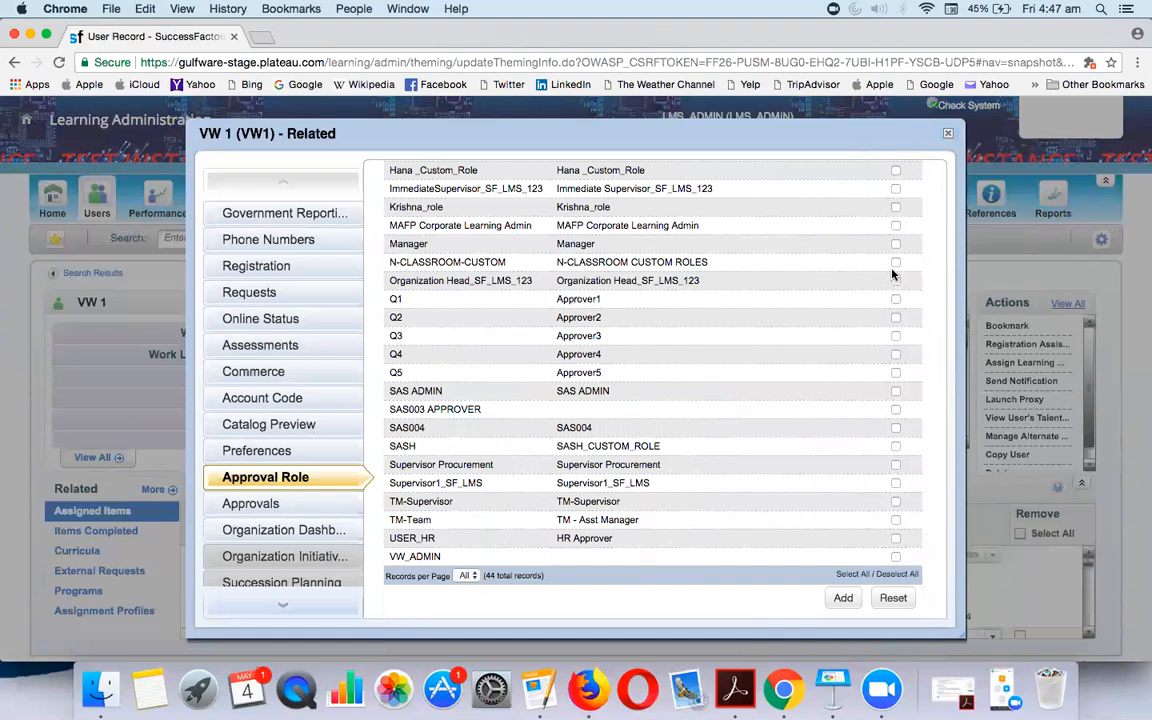
{"action": "left_click", "coordinate": [849, 600]}
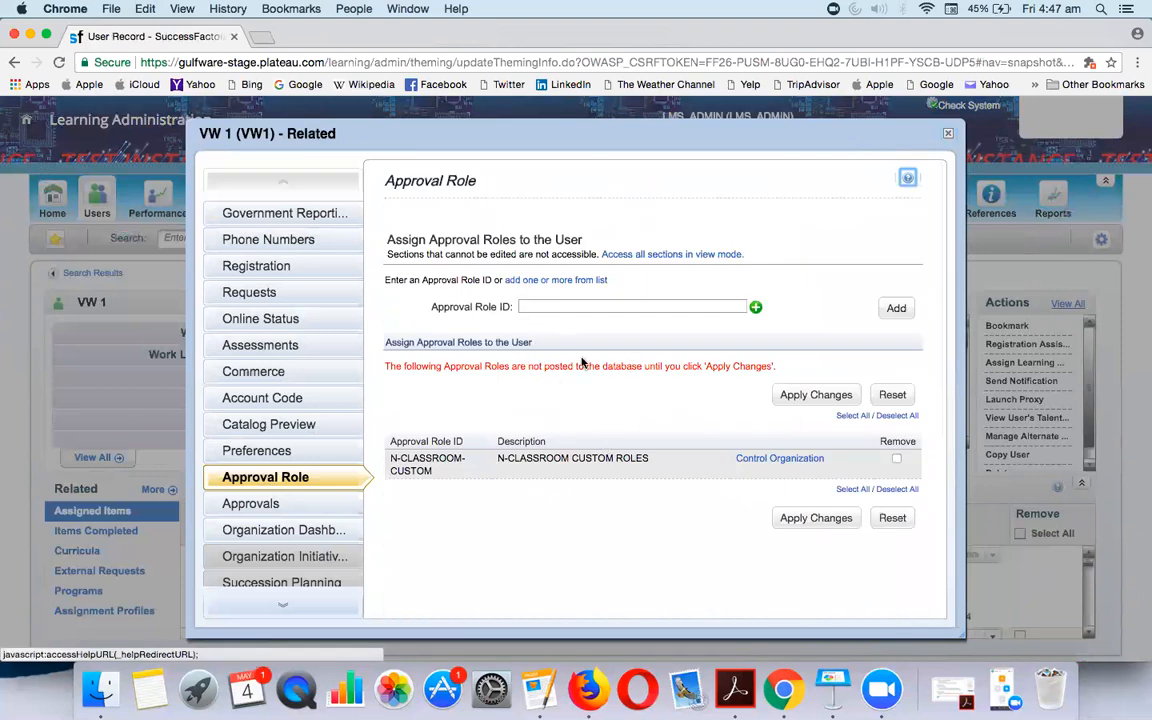
{"action": "left_click", "coordinate": [814, 519]}
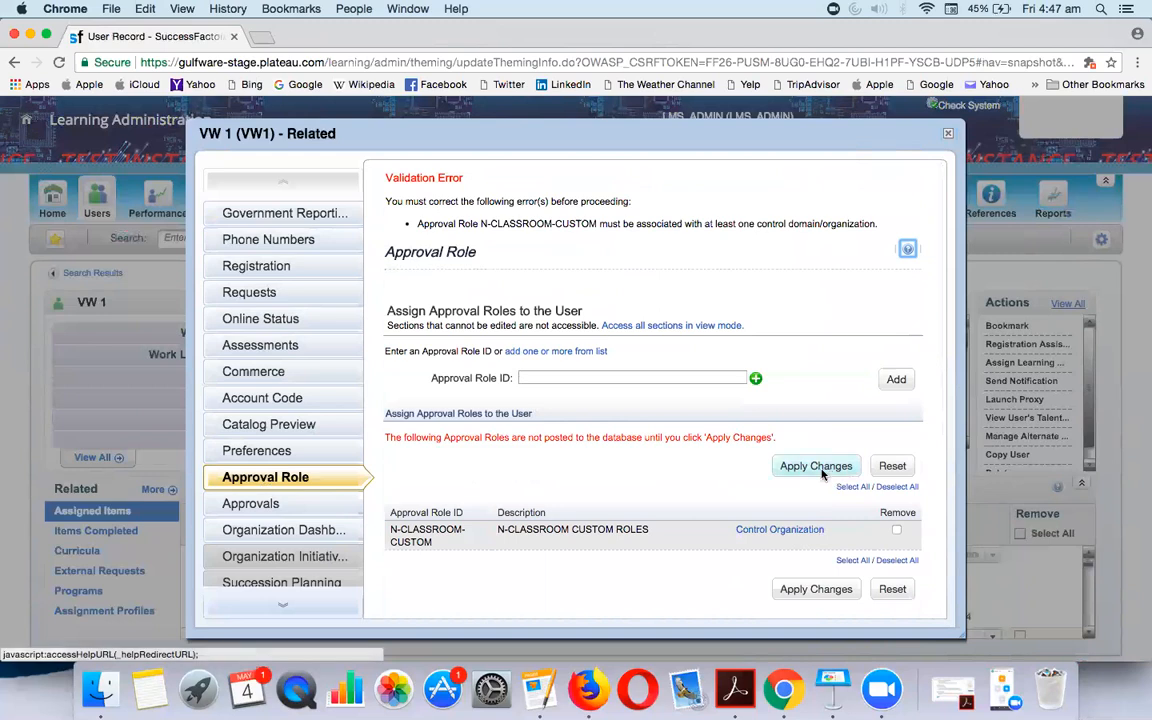
List all departments on one page for the role's control organization
{"action": "left_click", "coordinate": [769, 536]}
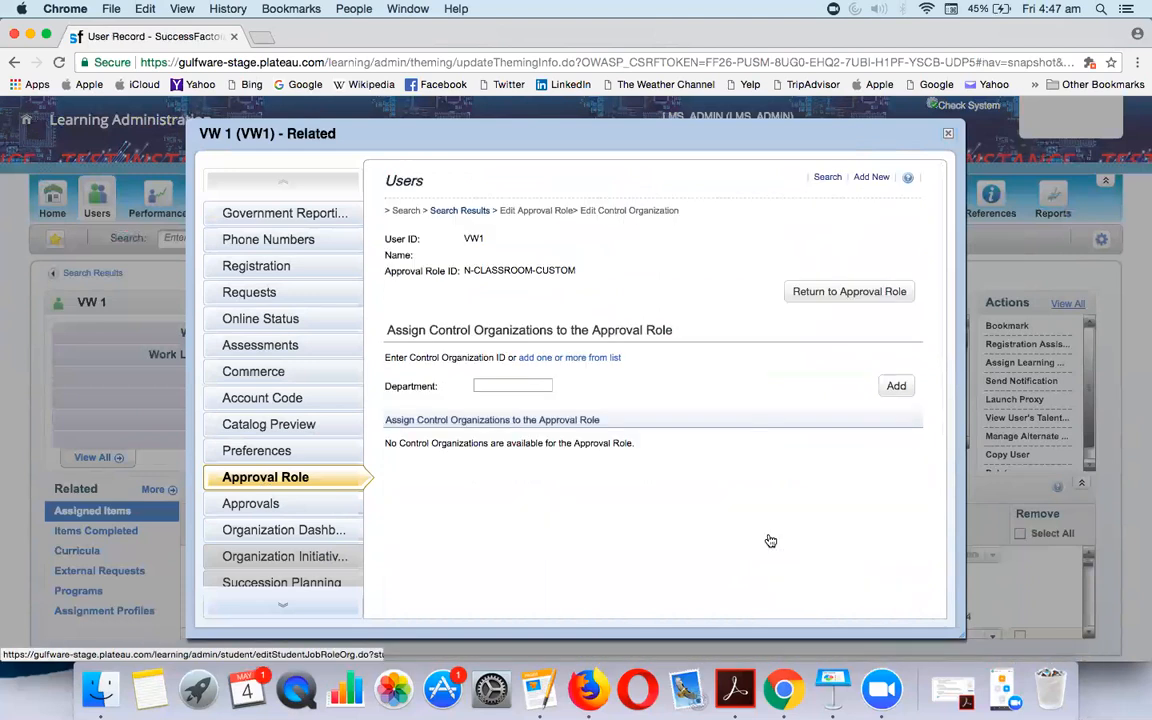
{"action": "left_click", "coordinate": [614, 361]}
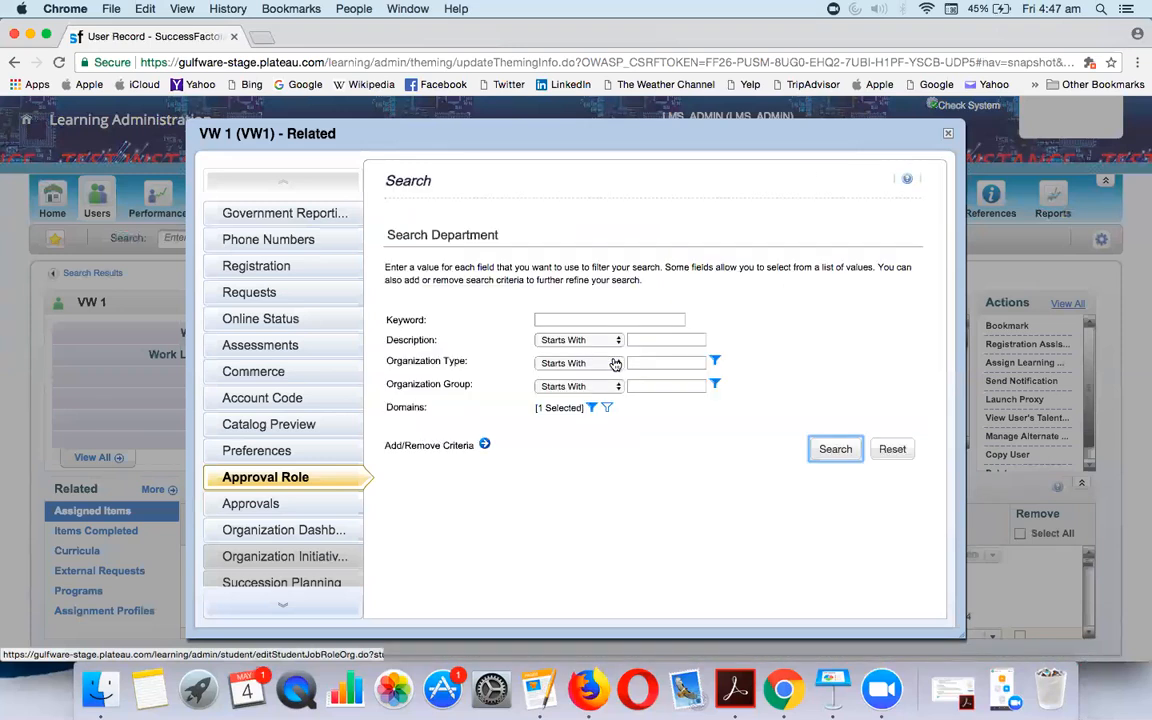
{"action": "right_click", "coordinate": [820, 448]}
{"action": "left_click", "coordinate": [788, 446]}
{"action": "left_click", "coordinate": [827, 460]}
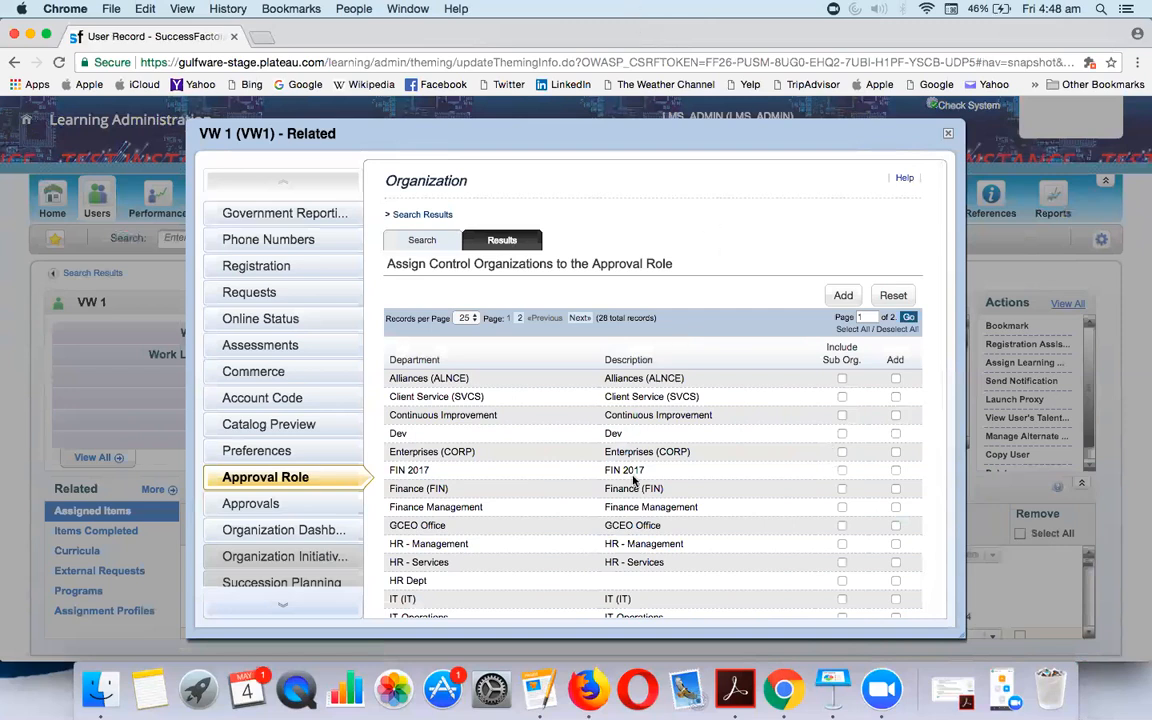
{"action": "scroll", "coordinate": [568, 402], "scroll_direction": "down", "scroll_amount": 5}
{"action": "scroll", "coordinate": [625, 396], "scroll_direction": "up", "scroll_amount": 5}
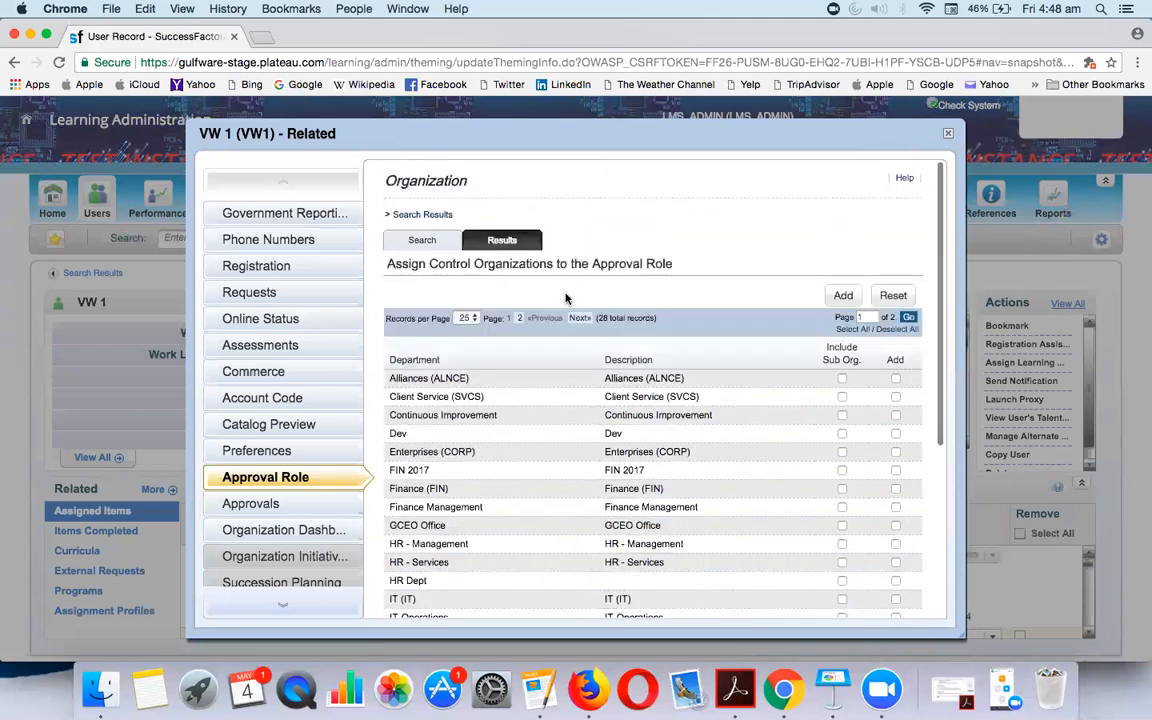
{"action": "left_click", "coordinate": [466, 318]}
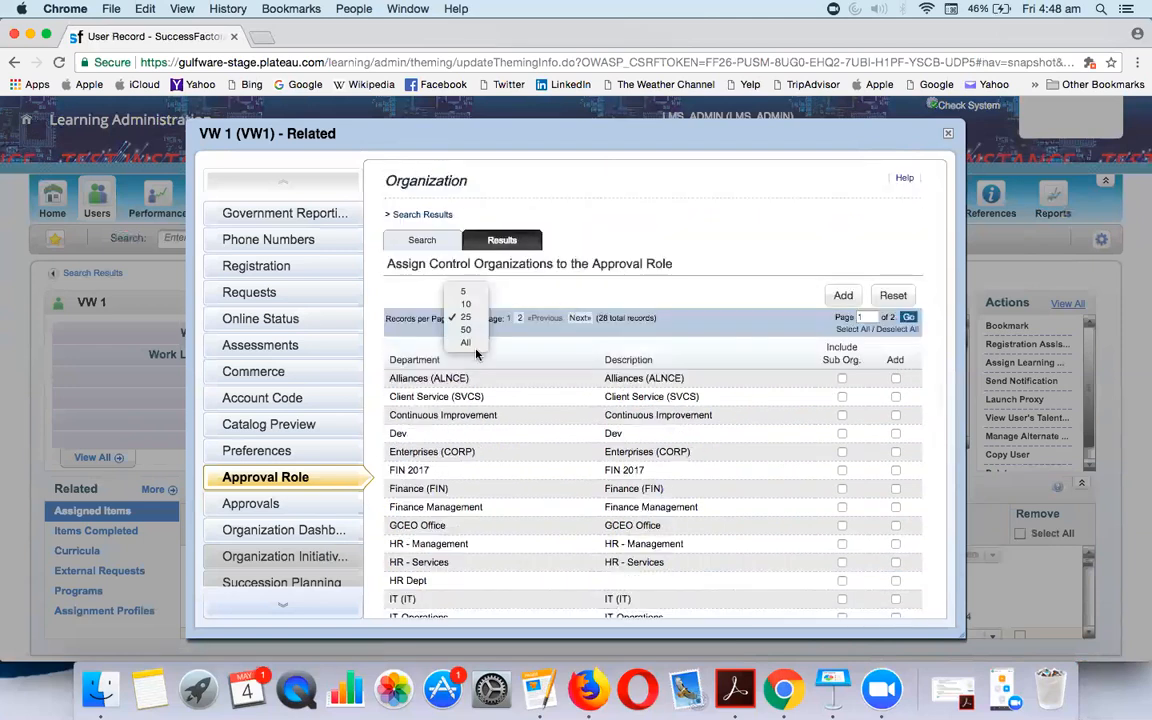
{"action": "left_click", "coordinate": [472, 342]}
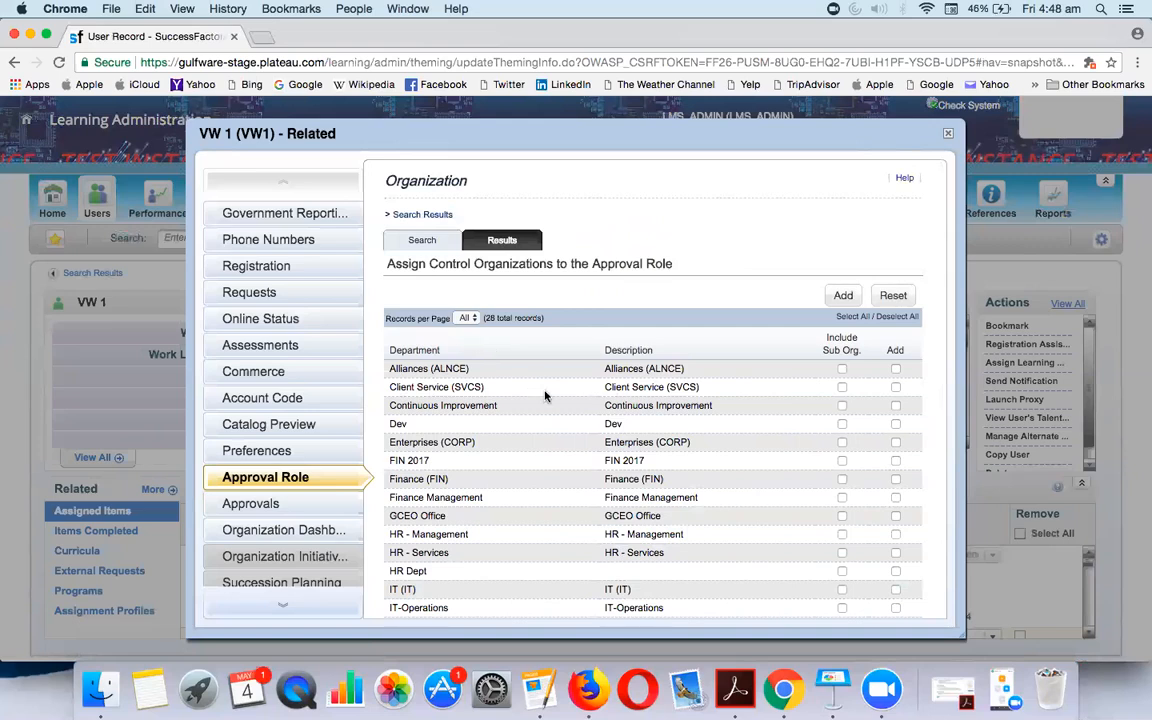
{"action": "scroll", "coordinate": [515, 300], "scroll_direction": "down", "scroll_amount": 6}
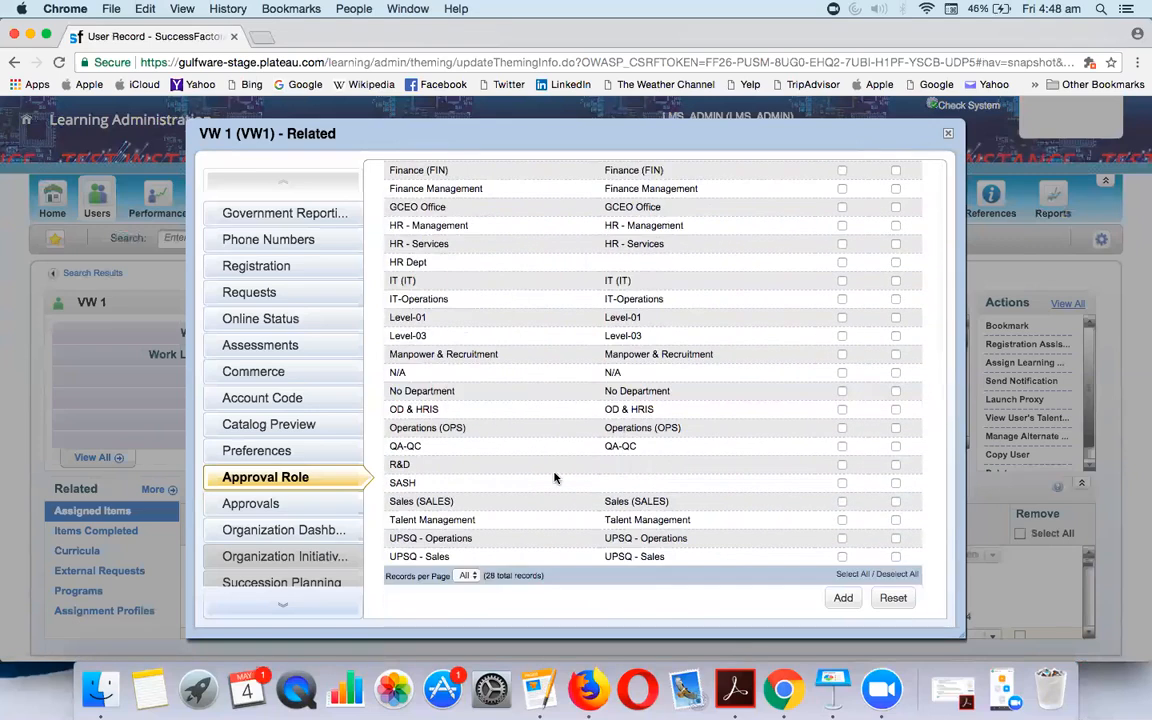
{"action": "scroll", "coordinate": [515, 300], "scroll_direction": "up", "scroll_amount": 5}
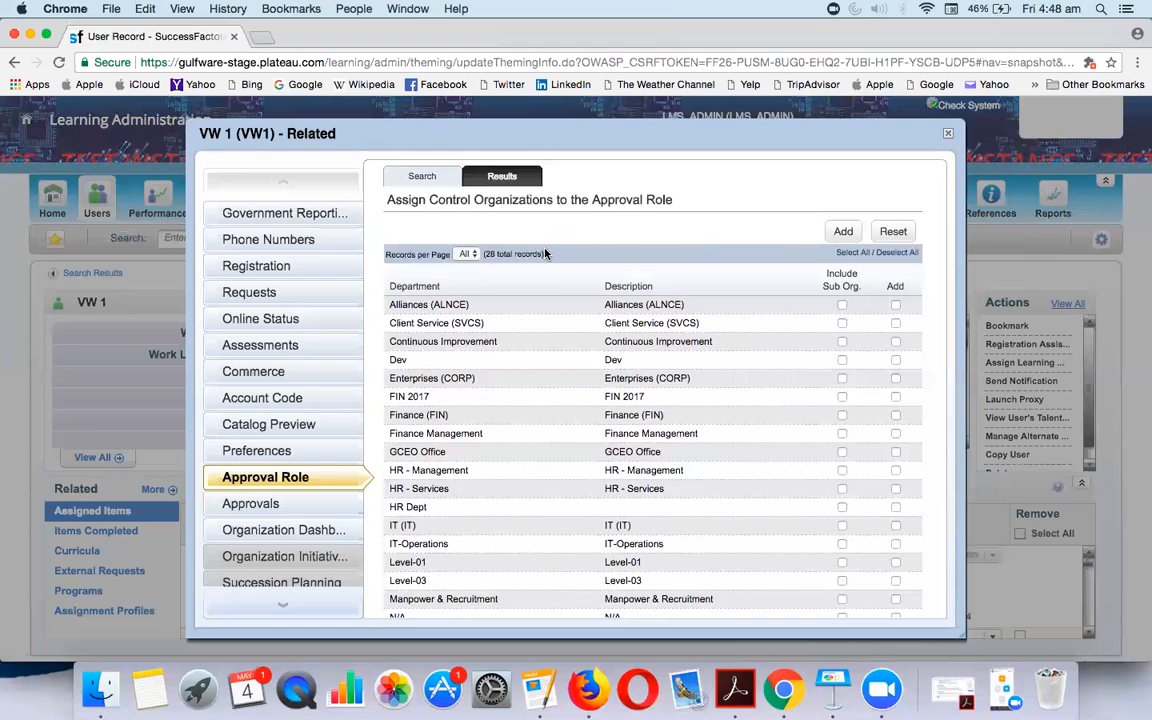
Tick several departments including Enterprises (CORP), then Select All to include every department and sub-organization
{"action": "left_click", "coordinate": [896, 341]}
{"action": "left_click", "coordinate": [896, 323]}
{"action": "left_click", "coordinate": [896, 359]}
{"action": "left_click", "coordinate": [896, 378]}
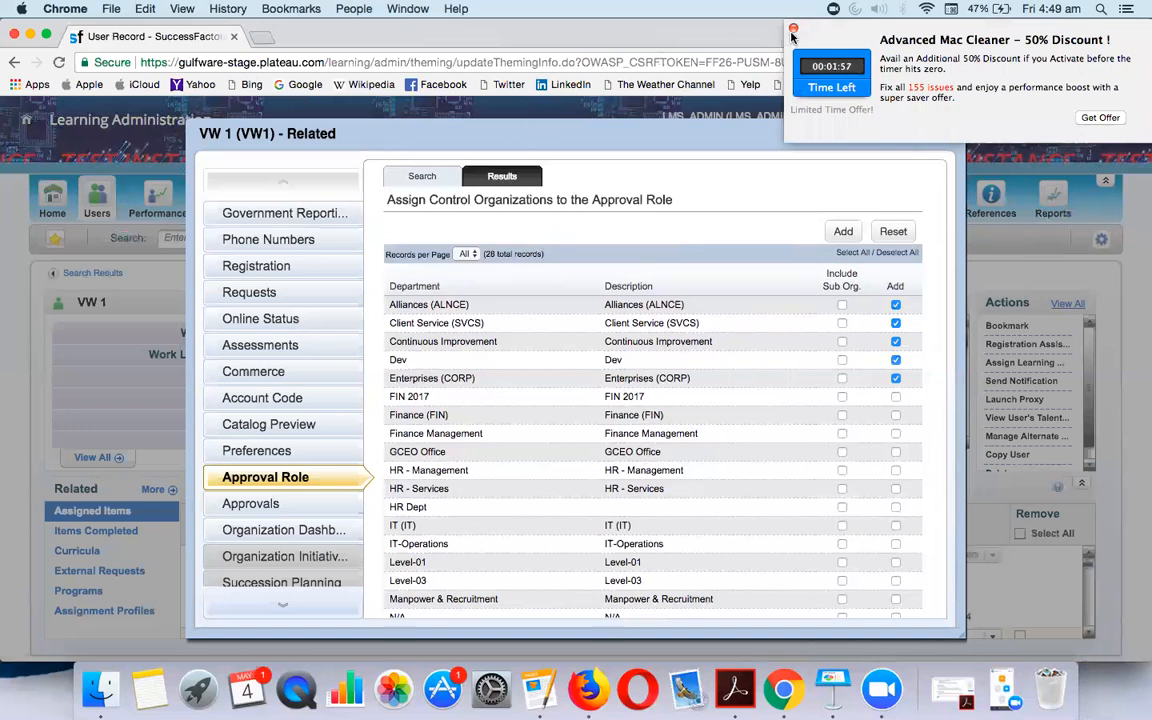
{"action": "left_click", "coordinate": [848, 255]}
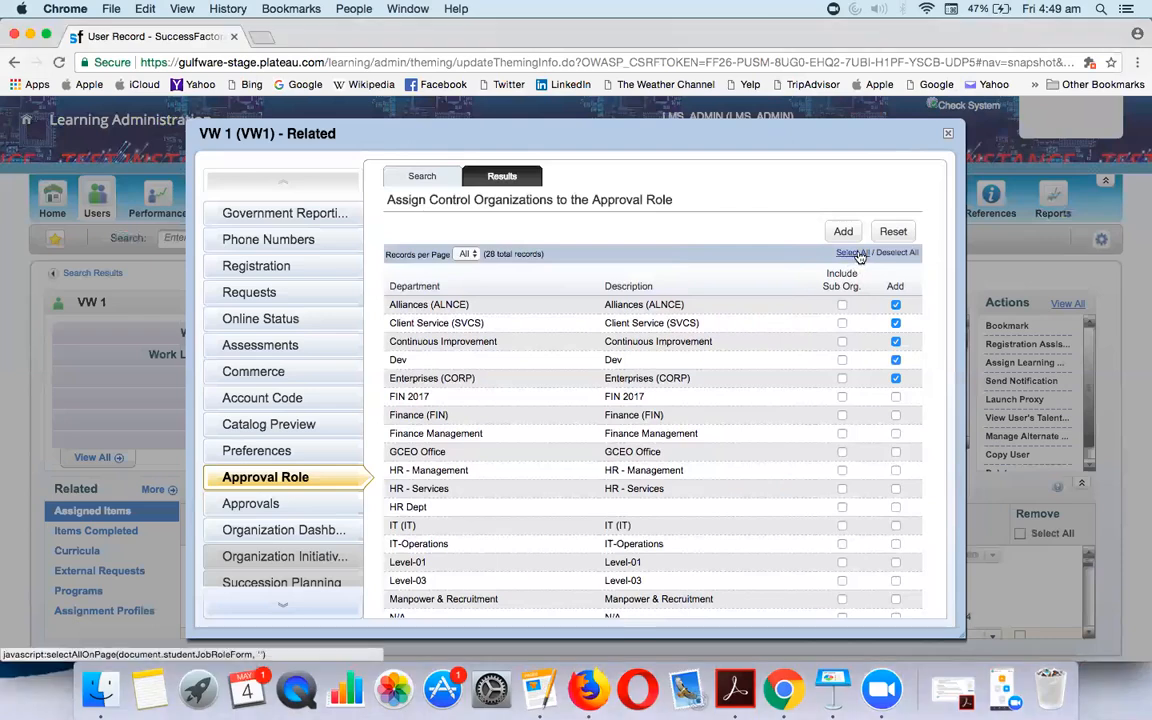
{"action": "scroll", "coordinate": [565, 399], "scroll_direction": "down", "scroll_amount": 5}
{"action": "scroll", "coordinate": [565, 399], "scroll_direction": "up", "scroll_amount": 5}
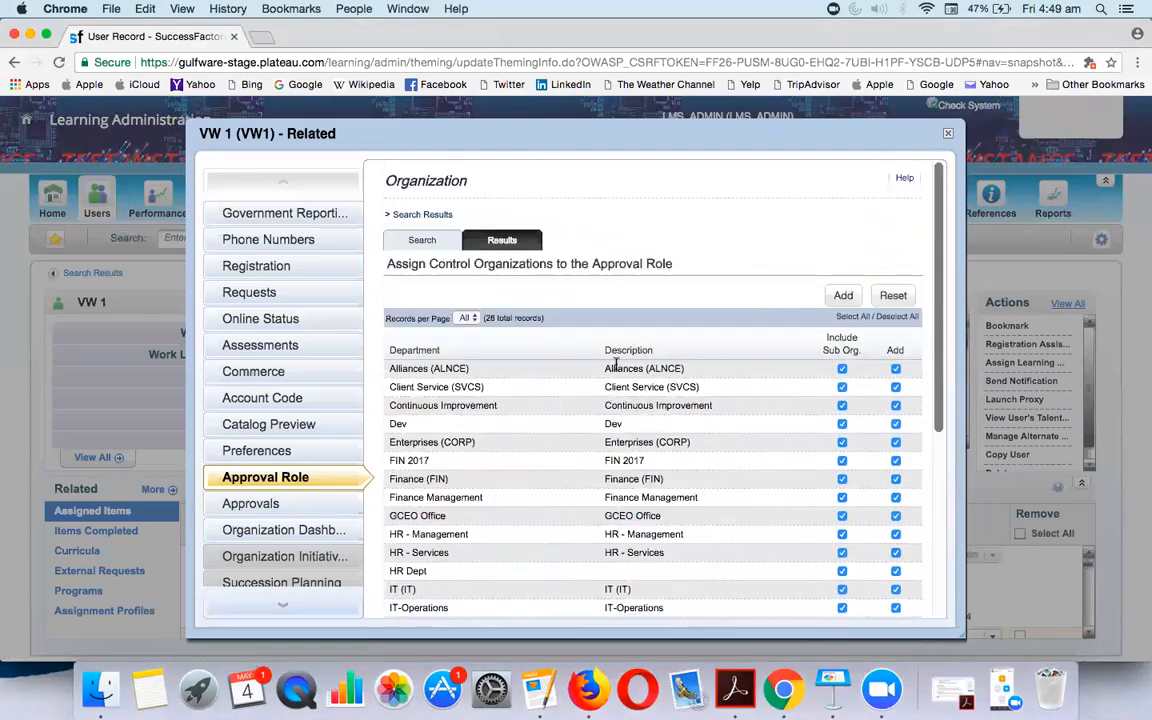
Add all checked departments as control organizations, submit, and apply the role change to the user
{"action": "left_click", "coordinate": [836, 298]}
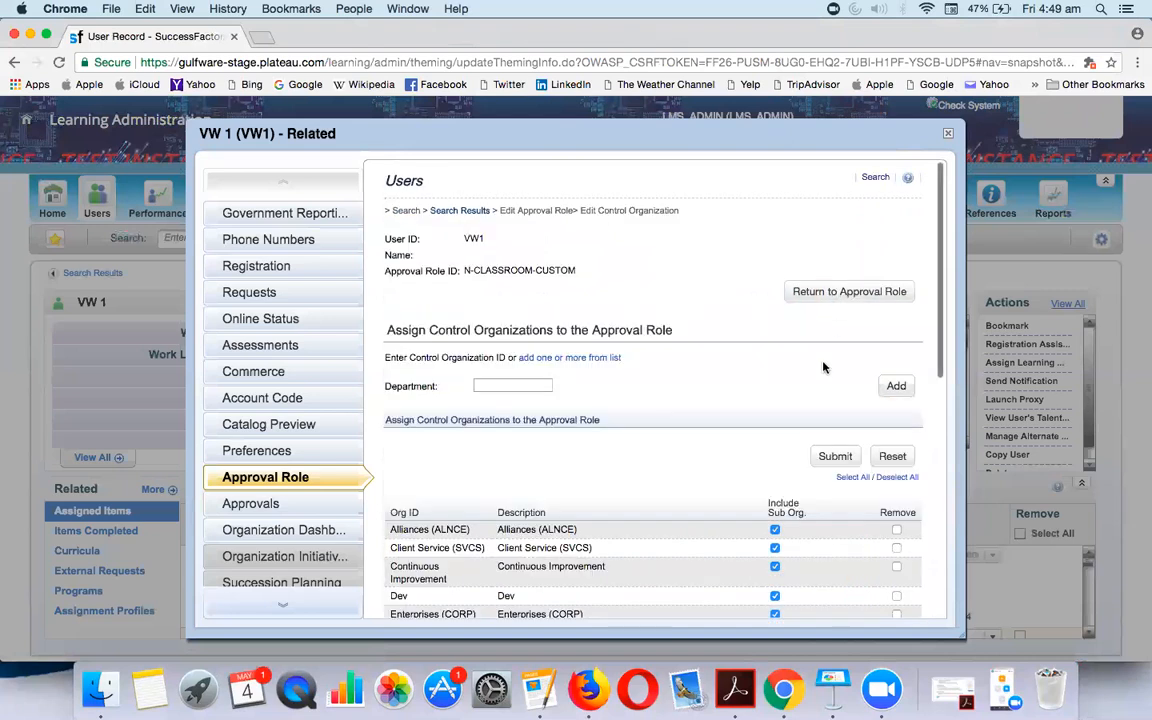
{"action": "scroll", "coordinate": [823, 296], "scroll_direction": "down", "scroll_amount": 4}
{"action": "scroll", "coordinate": [912, 456], "scroll_direction": "up", "scroll_amount": 4}
{"action": "scroll", "coordinate": [912, 456], "scroll_direction": "down", "scroll_amount": 10}
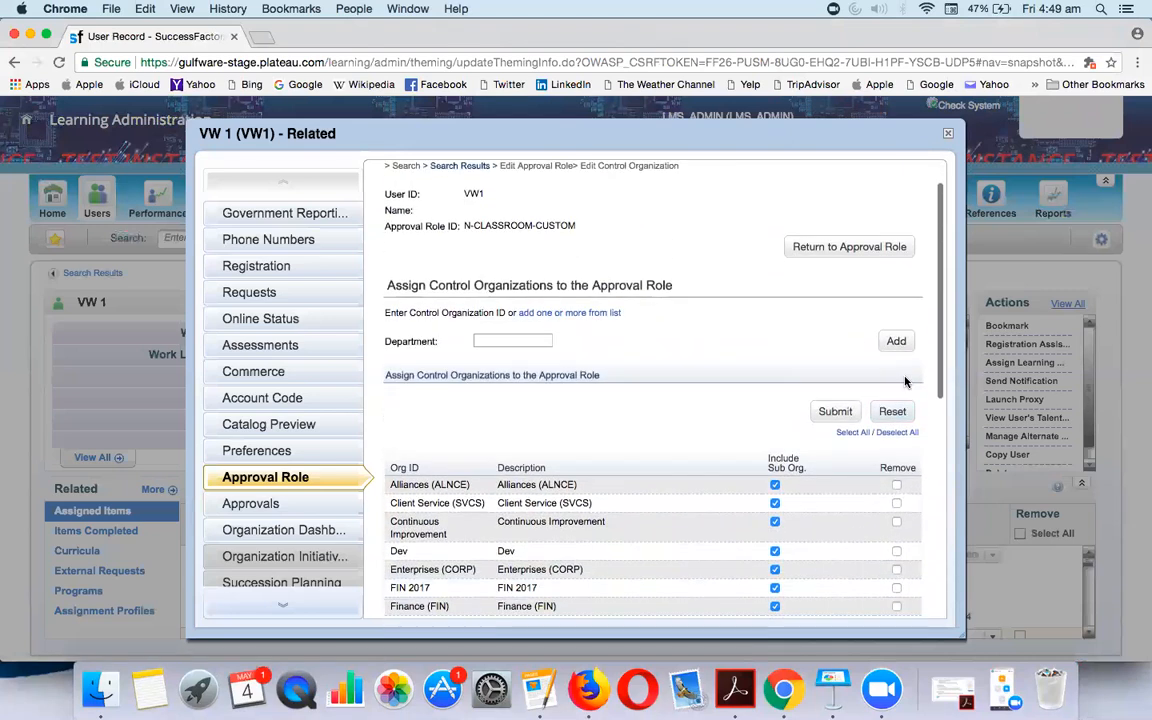
{"action": "left_click", "coordinate": [832, 598]}
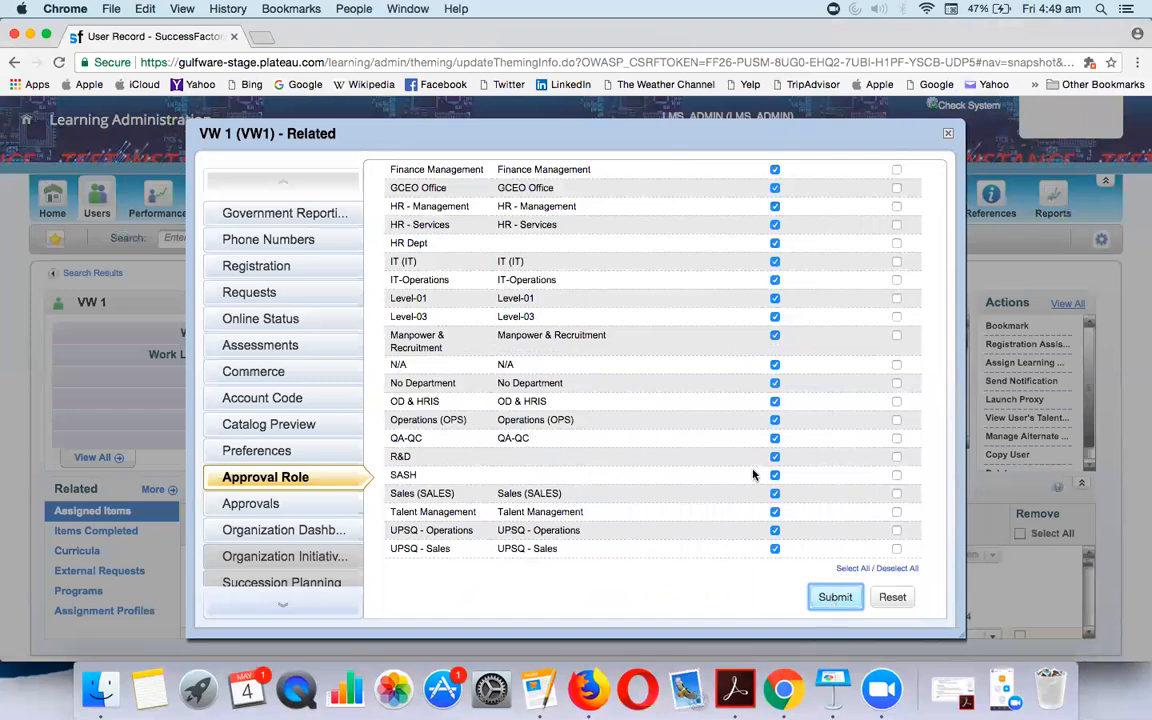
{"action": "scroll", "coordinate": [830, 395], "scroll_direction": "down", "scroll_amount": 2}
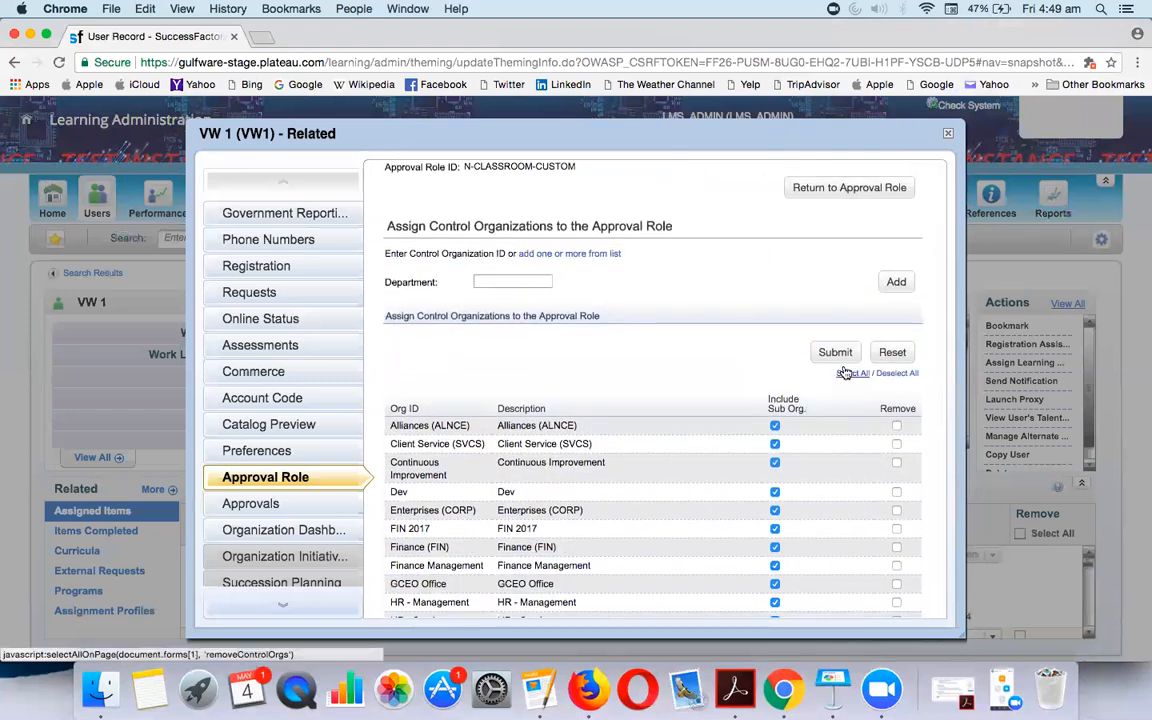
{"action": "left_click", "coordinate": [835, 352]}
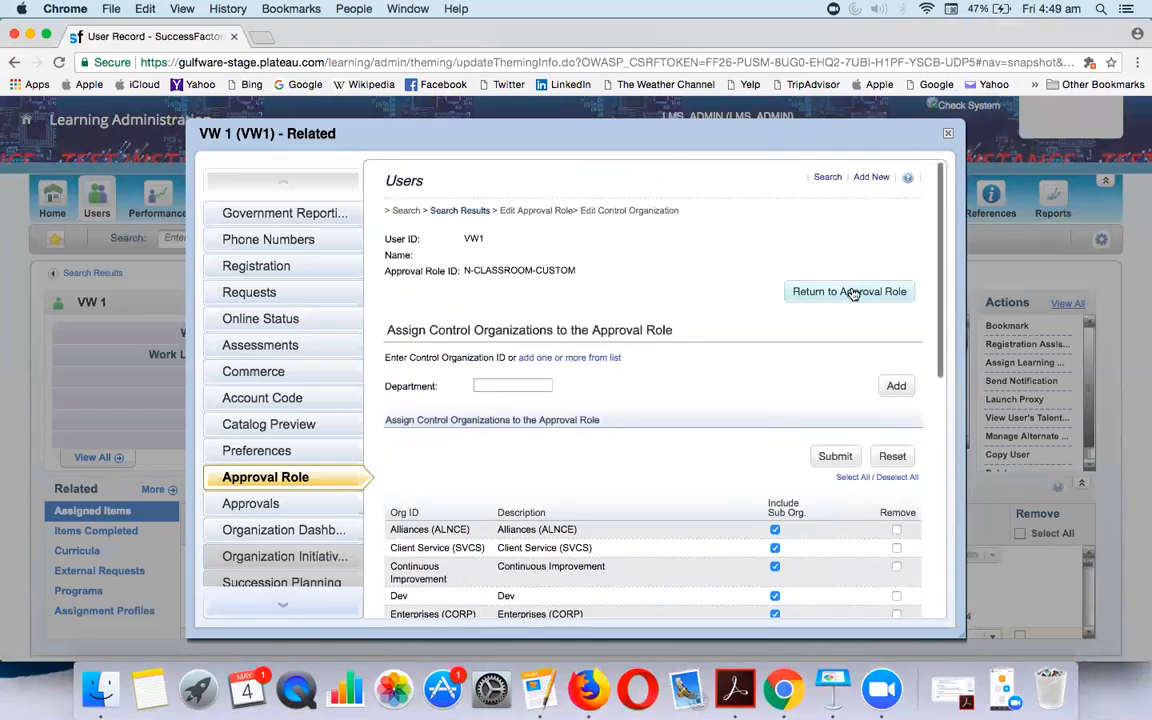
{"action": "left_click", "coordinate": [851, 292]}
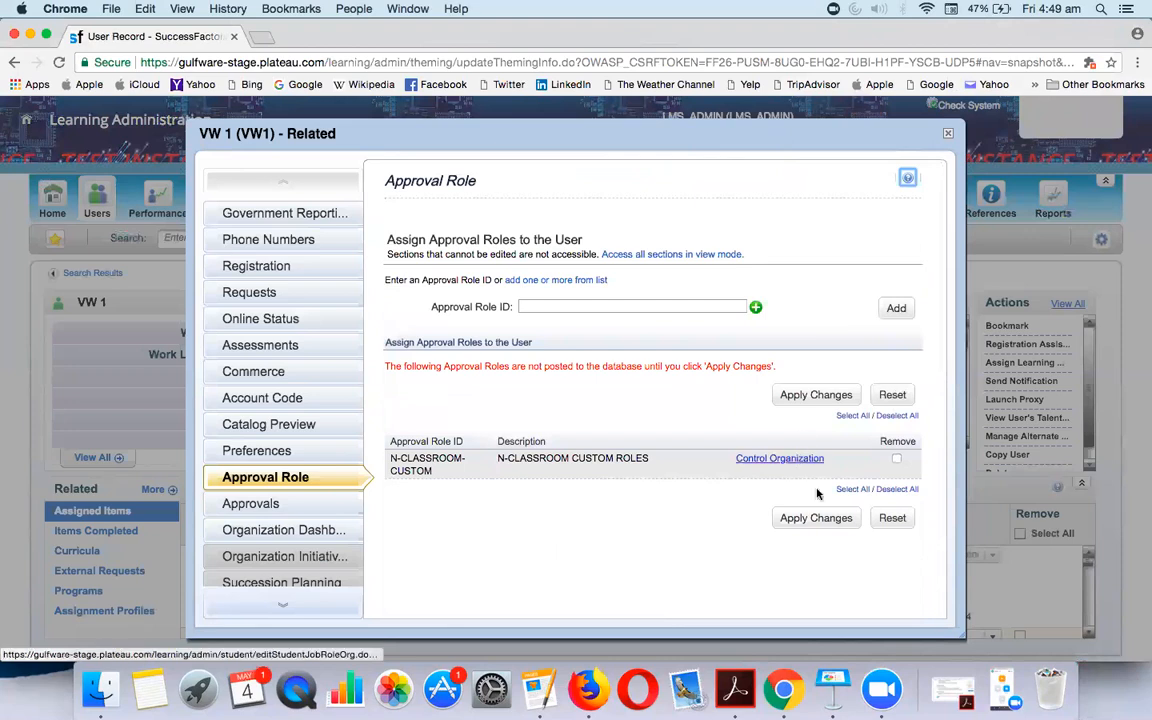
{"action": "left_click", "coordinate": [815, 517]}
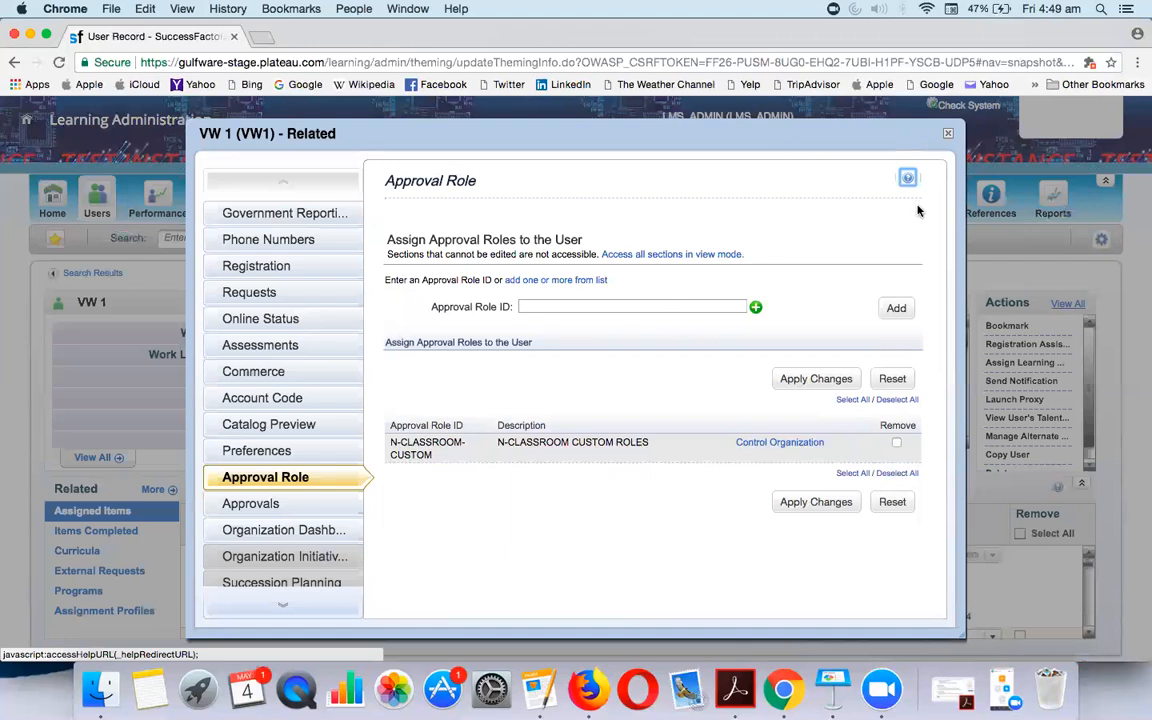
{"action": "left_click", "coordinate": [947, 136]}
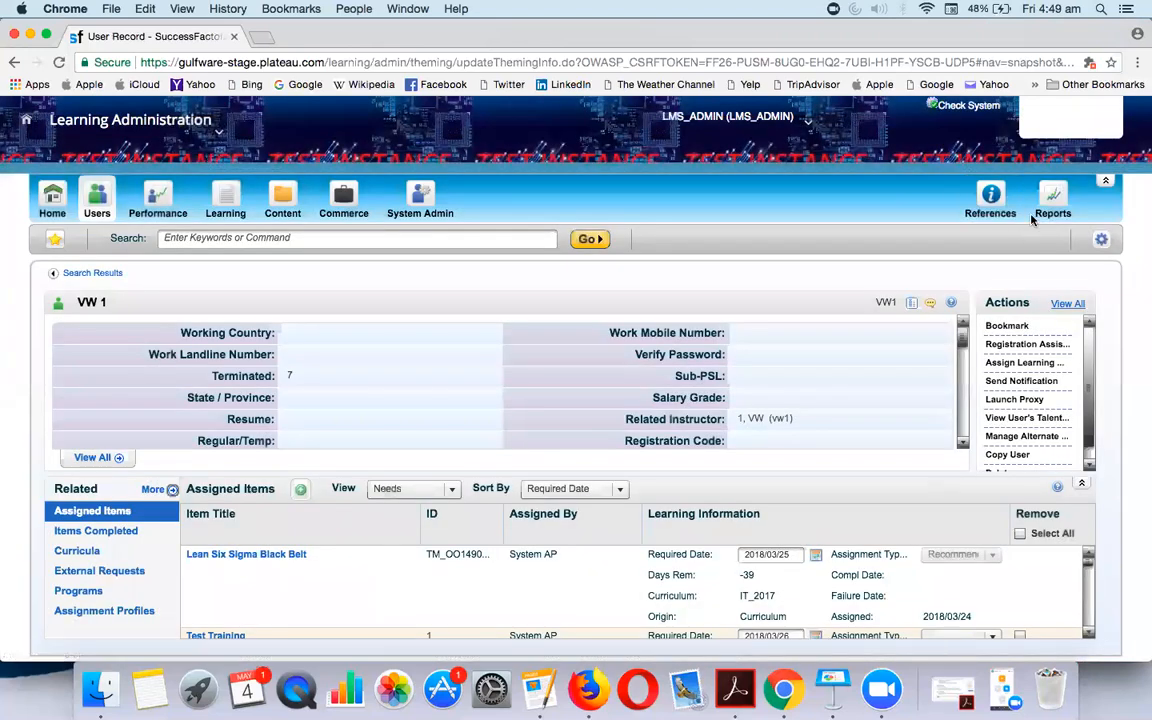
Search approval processes for N-CLASS and open CLASSROOM APPROVALS for editing
{"action": "left_click", "coordinate": [994, 207]}
{"action": "mouse_move", "coordinate": [992, 324]}
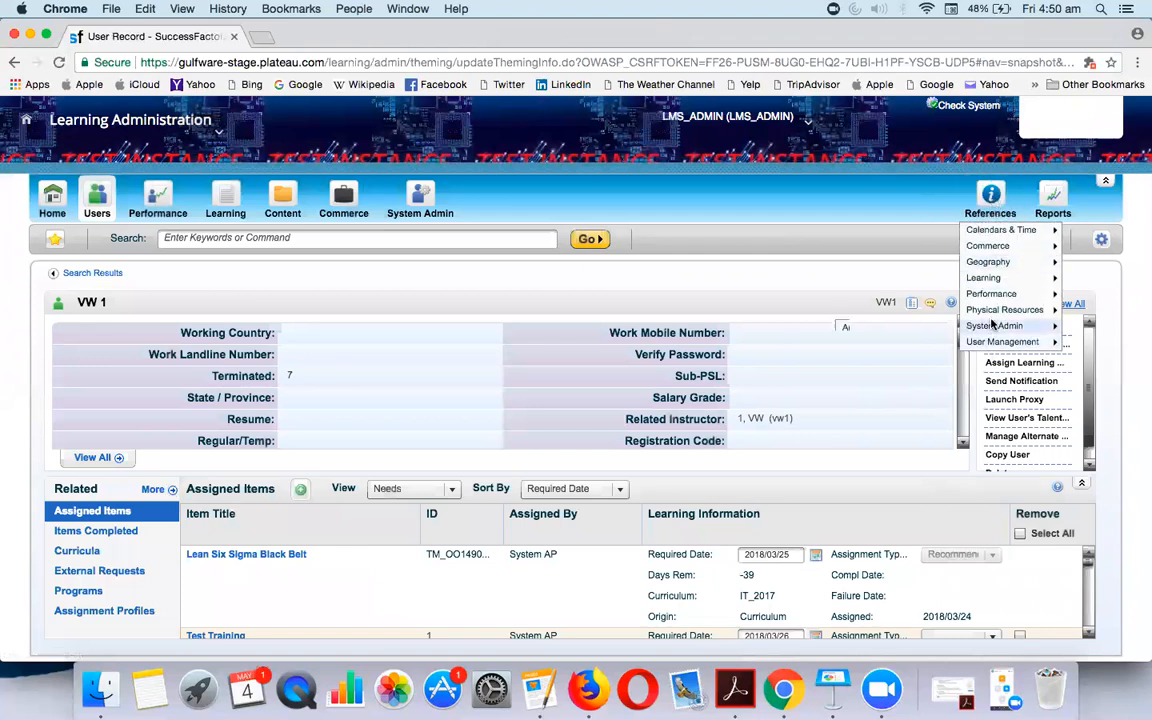
{"action": "left_click", "coordinate": [880, 328]}
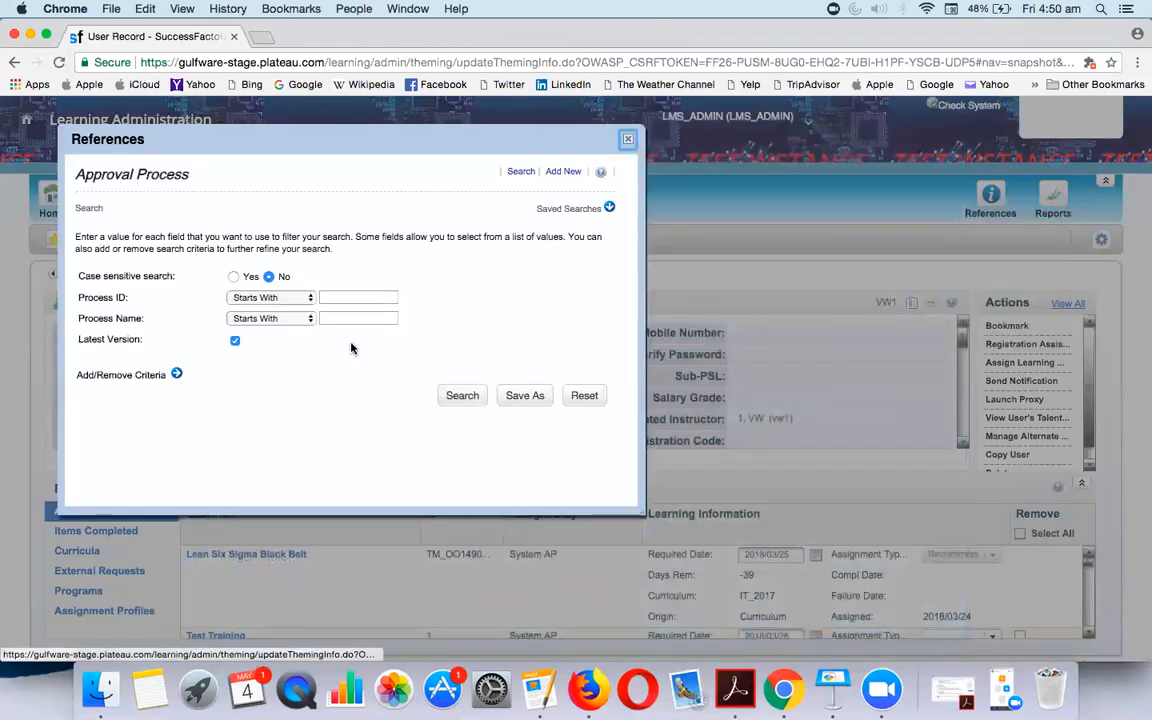
{"action": "left_click", "coordinate": [378, 297]}
{"action": "type", "text": "N-"}
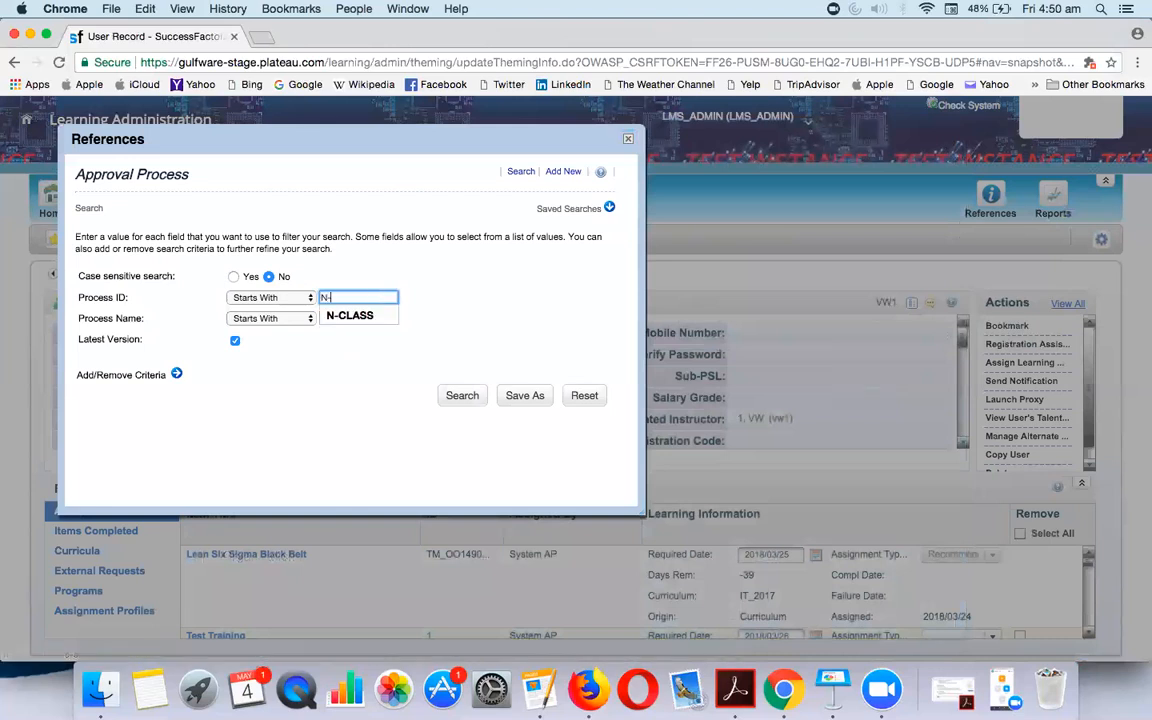
{"action": "left_click", "coordinate": [355, 315]}
{"action": "left_click", "coordinate": [460, 395]}
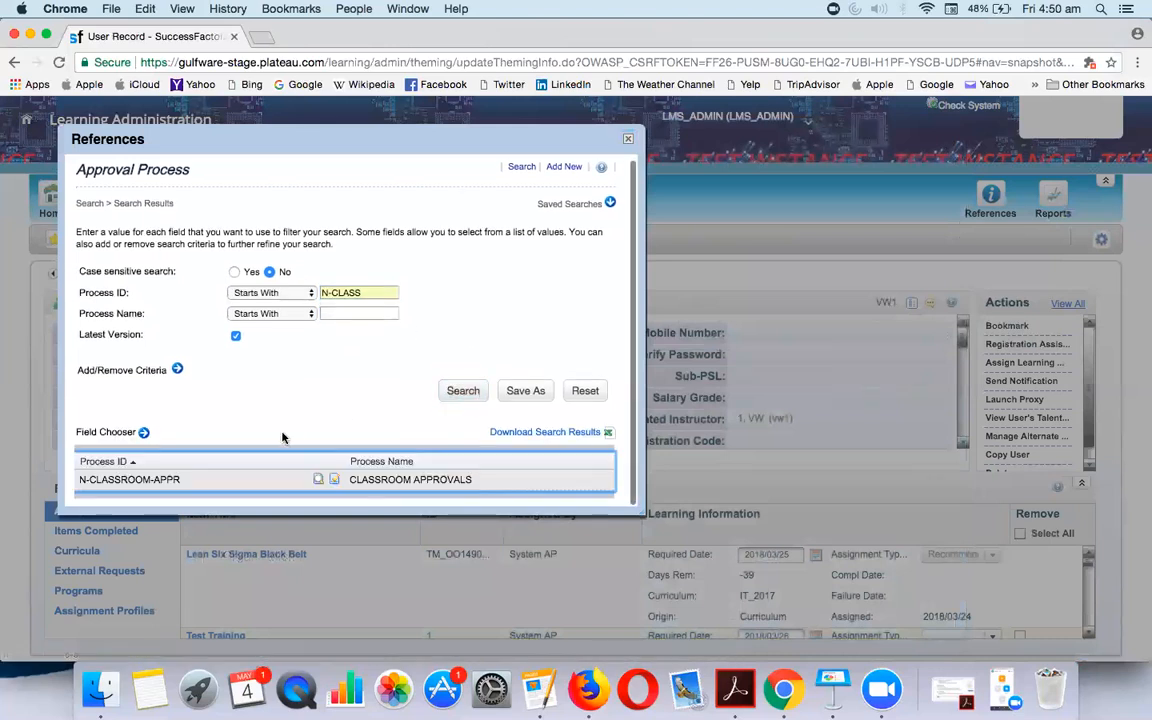
{"action": "left_click", "coordinate": [334, 480]}
Add a step 2 named CUSTOM ROLE to the approval steps
{"action": "scroll", "coordinate": [355, 419], "scroll_direction": "down", "scroll_amount": 2}
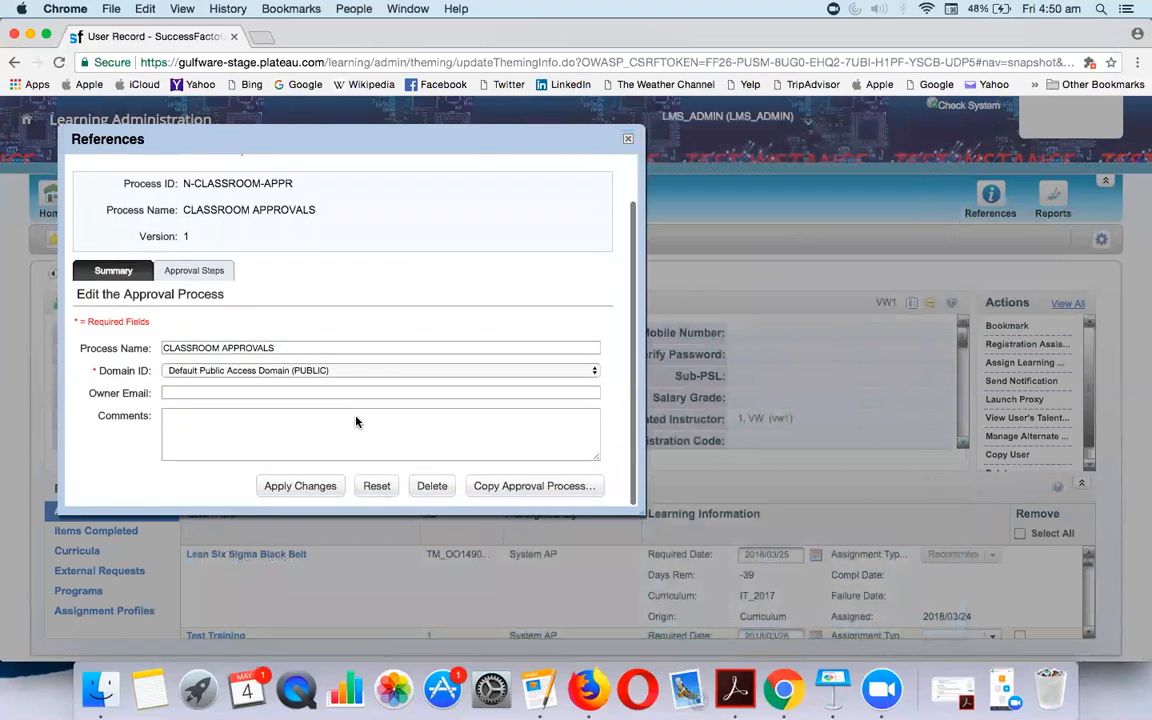
{"action": "left_click", "coordinate": [194, 270]}
{"action": "scroll", "coordinate": [244, 406], "scroll_direction": "down", "scroll_amount": 2}
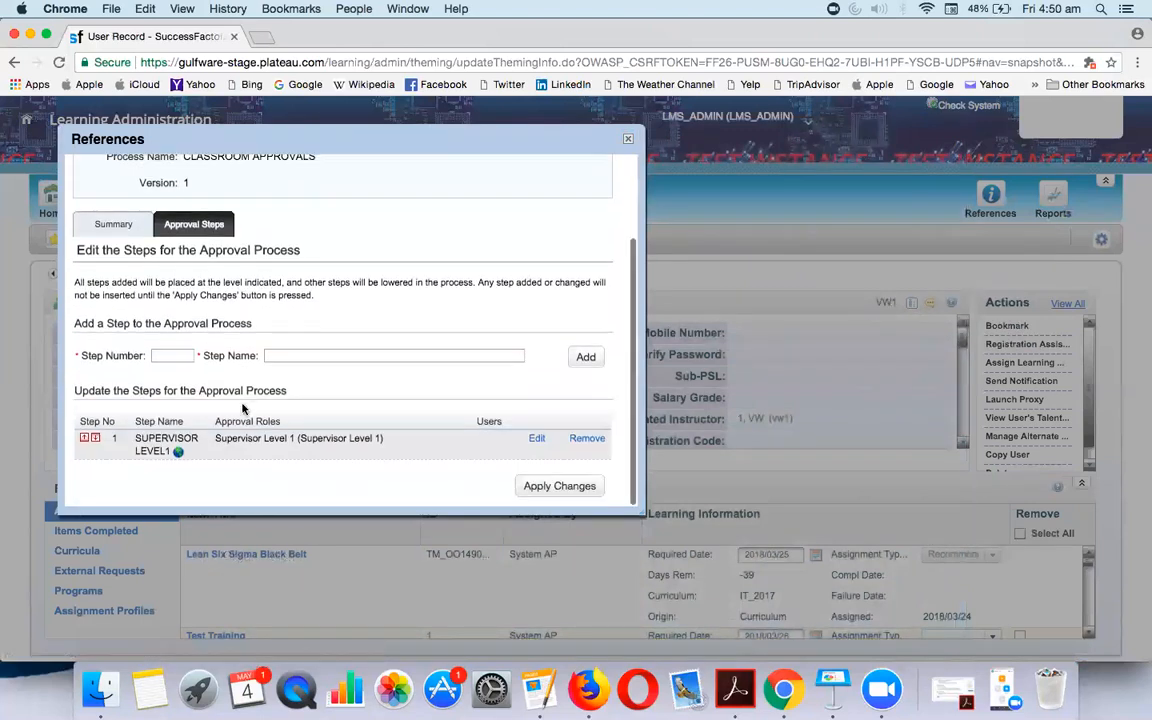
{"action": "left_click", "coordinate": [161, 360]}
{"action": "type", "text": "2"}
{"action": "key", "text": "Tab"}
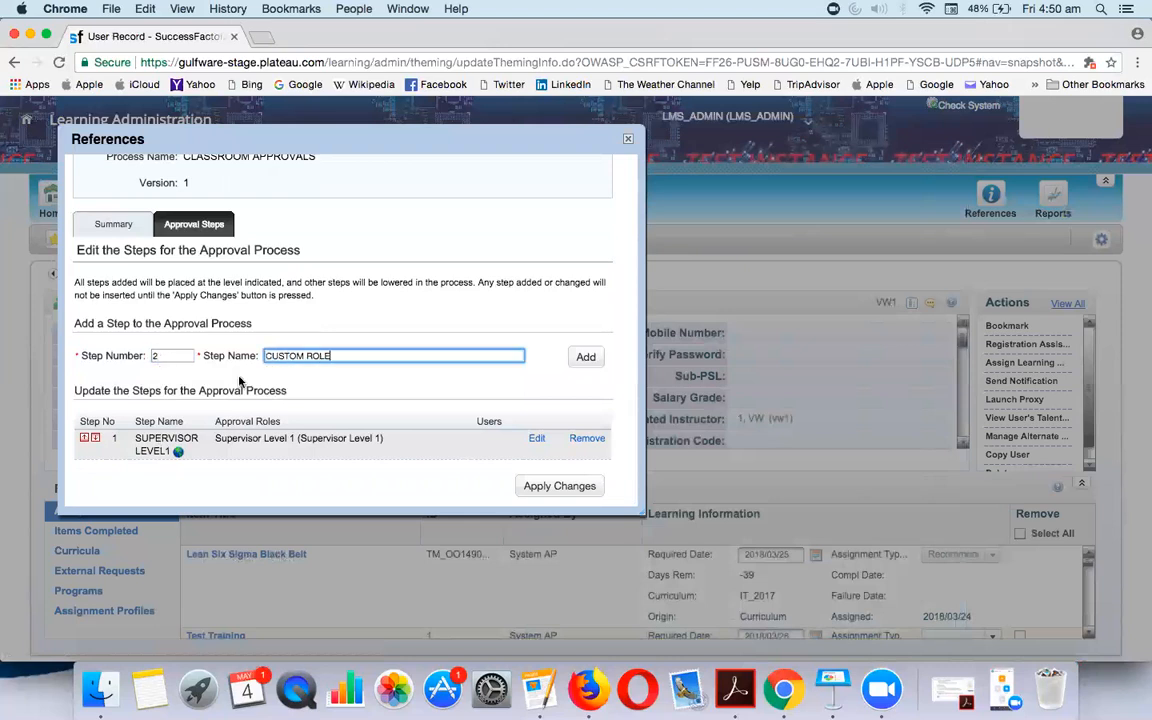
{"action": "left_click", "coordinate": [586, 357]}
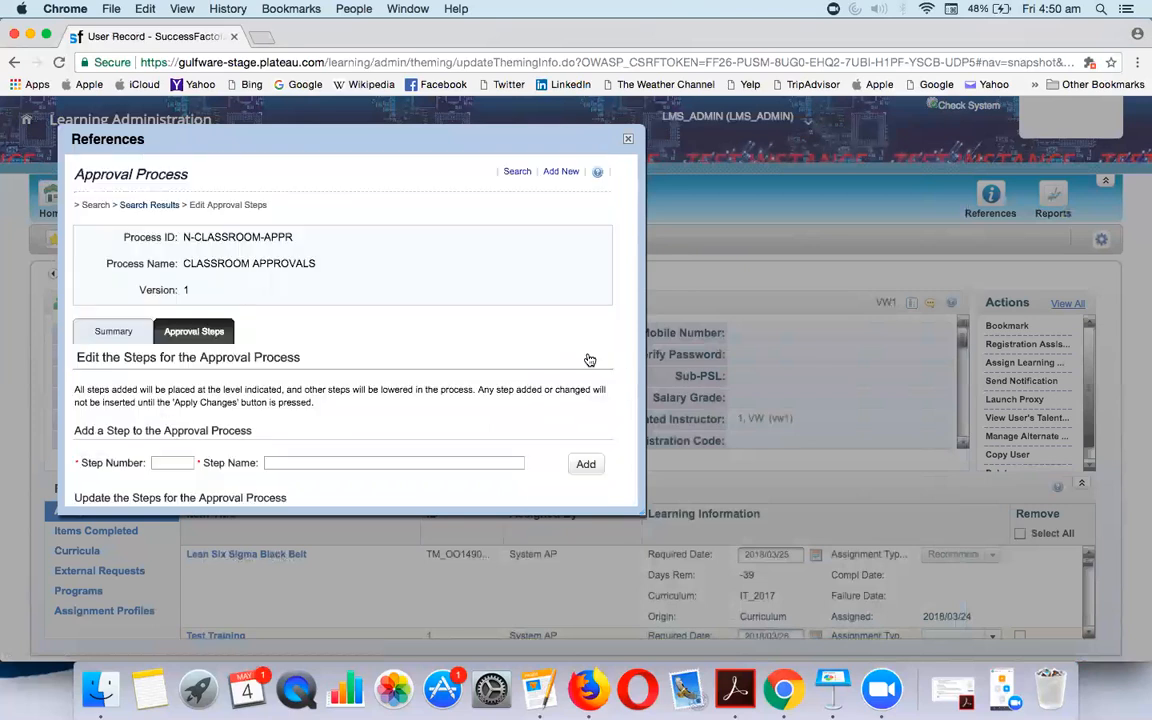
{"action": "scroll", "coordinate": [560, 400], "scroll_direction": "down", "scroll_amount": 2}
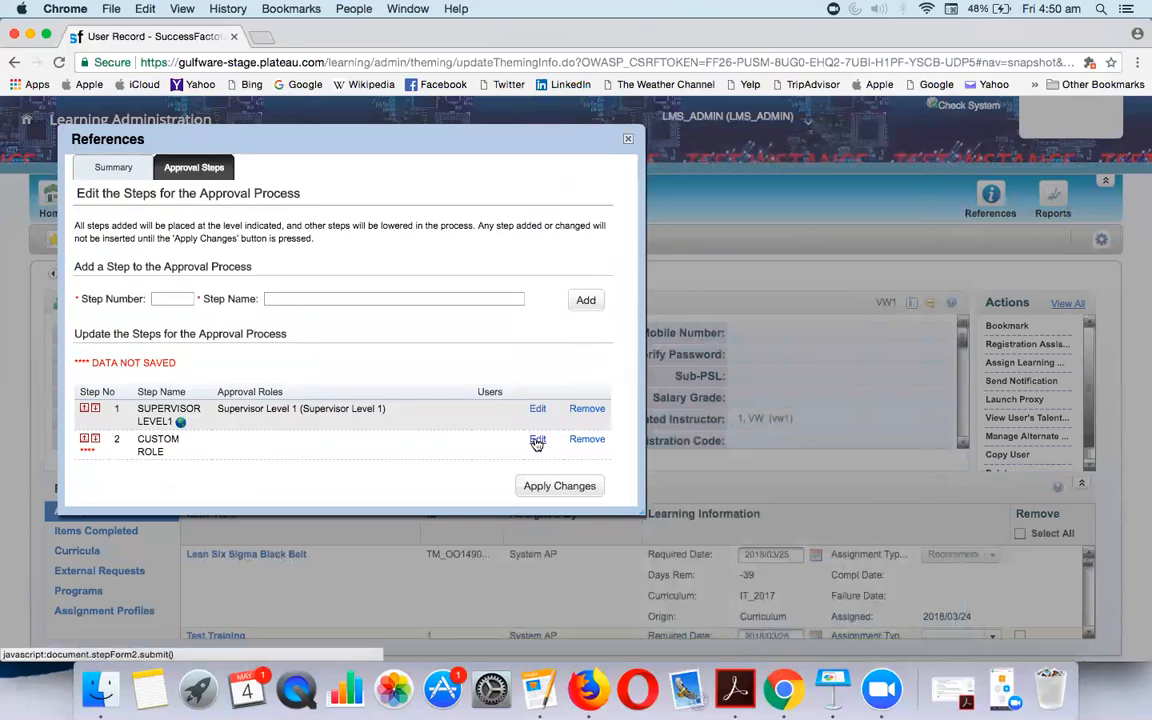
Add the N-CLASSROOM-CUSTOM approval role to the CUSTOM ROLE step
{"action": "left_click", "coordinate": [537, 440]}
{"action": "scroll", "coordinate": [280, 410], "scroll_direction": "down", "scroll_amount": 2}
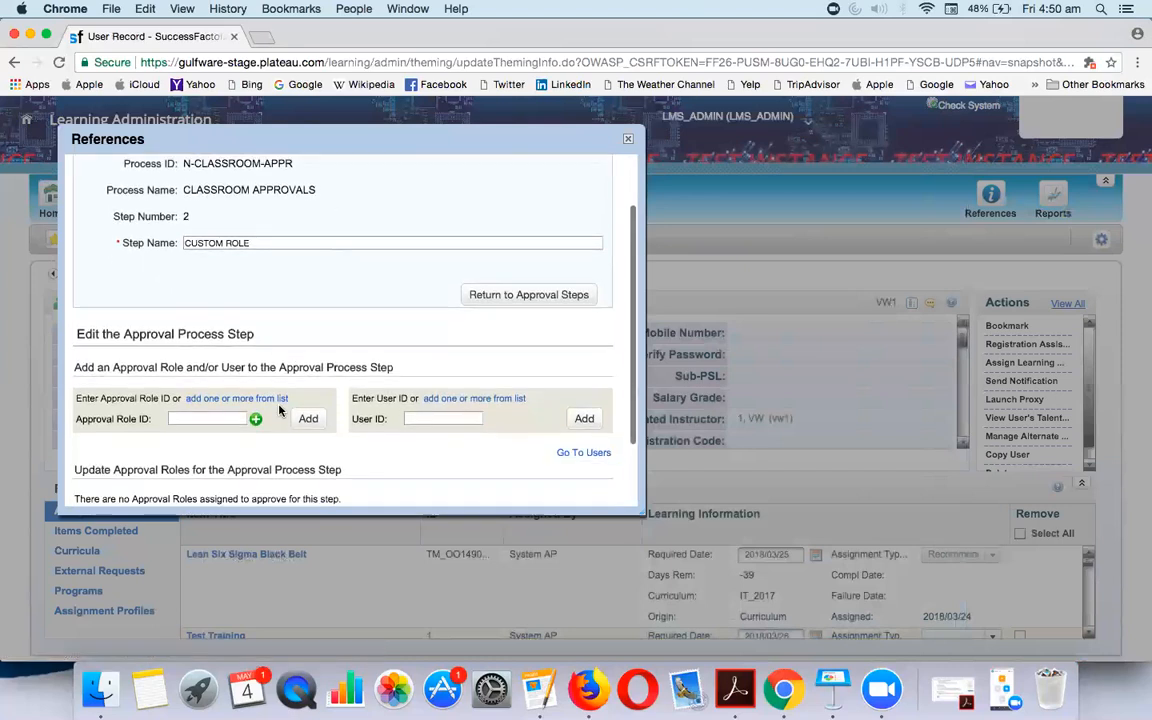
{"action": "scroll", "coordinate": [280, 400], "scroll_direction": "down", "scroll_amount": 2}
{"action": "left_click", "coordinate": [272, 330]}
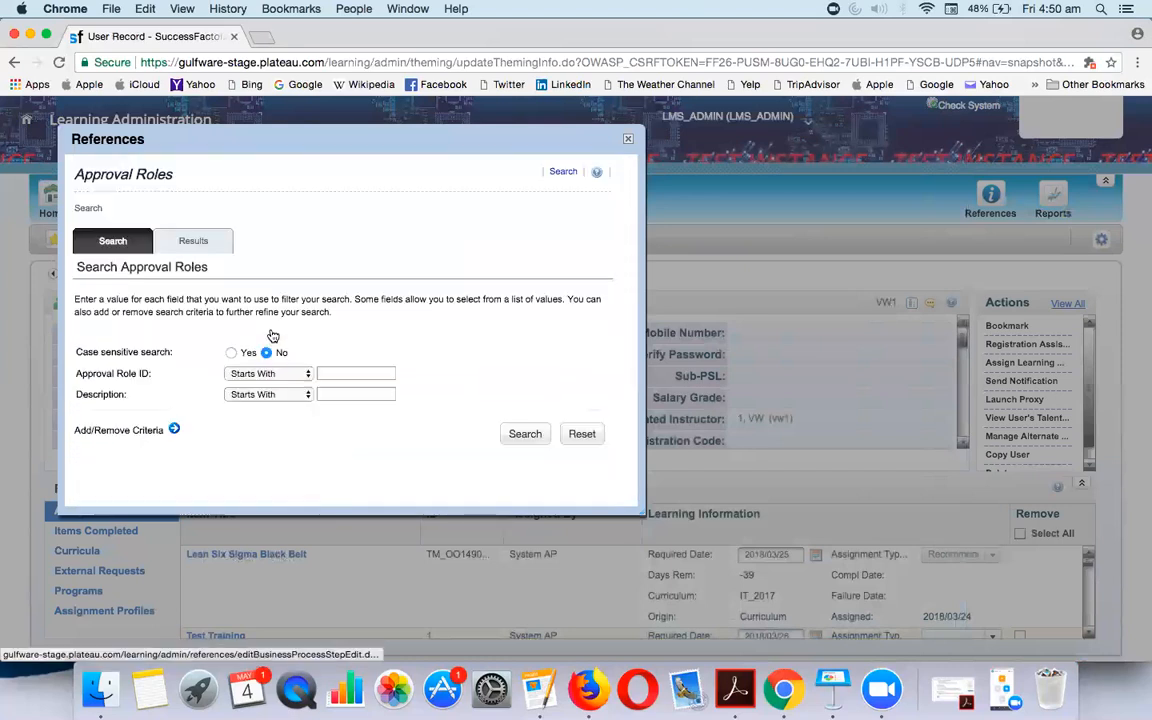
{"action": "left_click", "coordinate": [374, 372]}
{"action": "type", "text": "n-"}
{"action": "left_click", "coordinate": [374, 393]}
{"action": "left_click", "coordinate": [527, 434]}
{"action": "left_click", "coordinate": [587, 355]}
{"action": "left_click", "coordinate": [533, 400]}
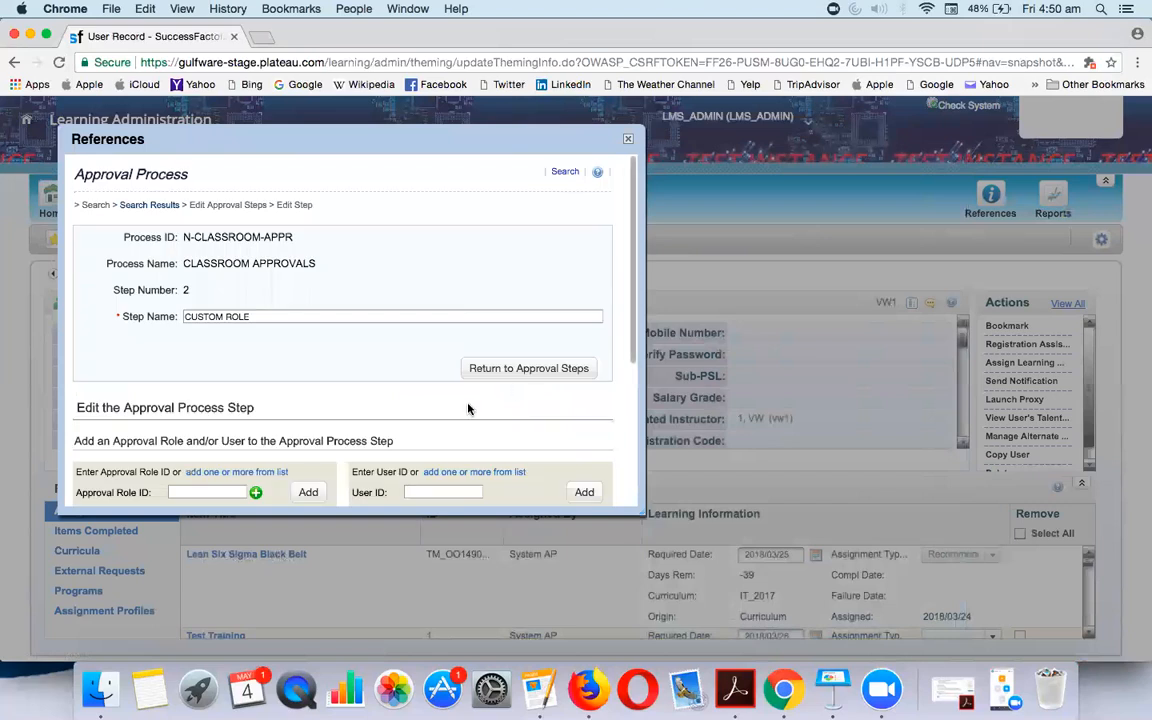
Submit and save the step's approval role, then close the approval process window
{"action": "scroll", "coordinate": [468, 408], "scroll_direction": "down", "scroll_amount": 5}
{"action": "left_click", "coordinate": [545, 410]}
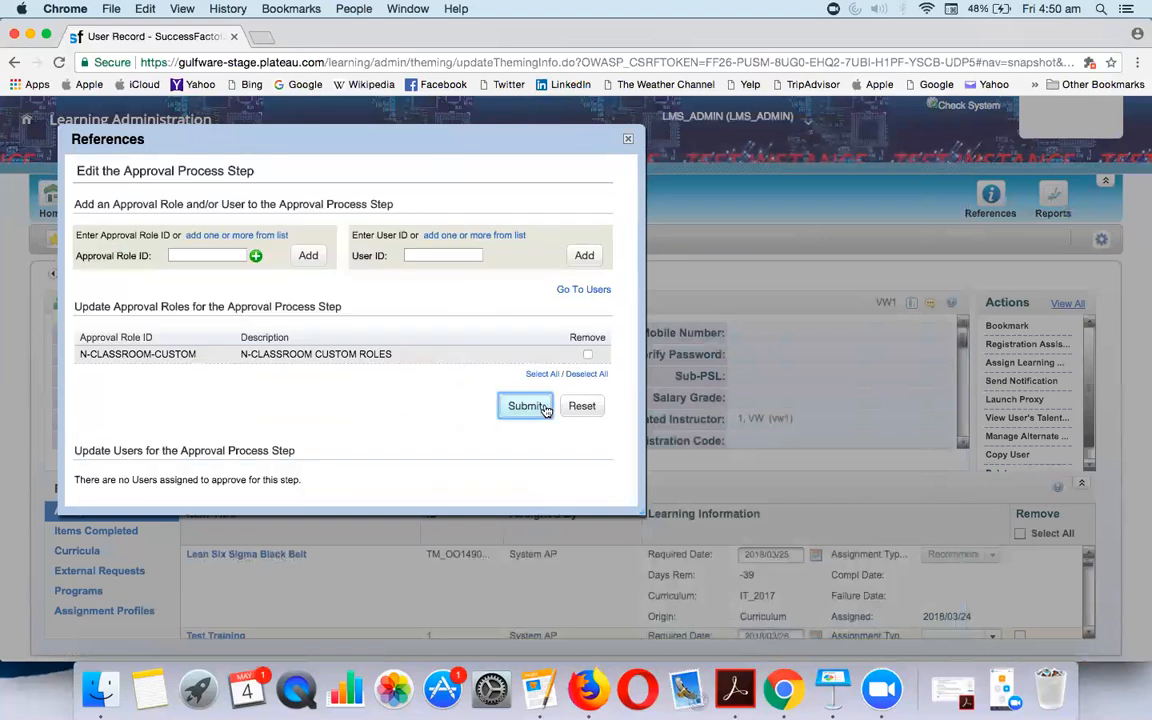
{"action": "scroll", "coordinate": [450, 429], "scroll_direction": "down", "scroll_amount": 5}
{"action": "scroll", "coordinate": [453, 453], "scroll_direction": "up", "scroll_amount": 1}
{"action": "scroll", "coordinate": [453, 453], "scroll_direction": "down", "scroll_amount": 1}
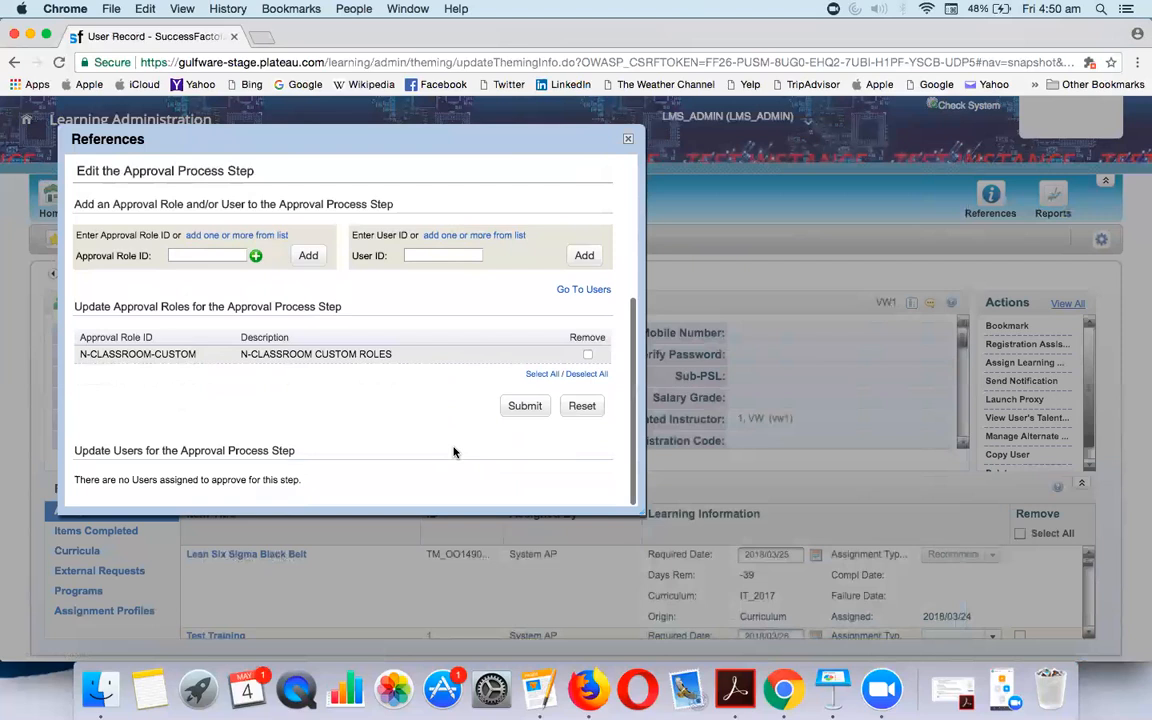
{"action": "left_click", "coordinate": [526, 407]}
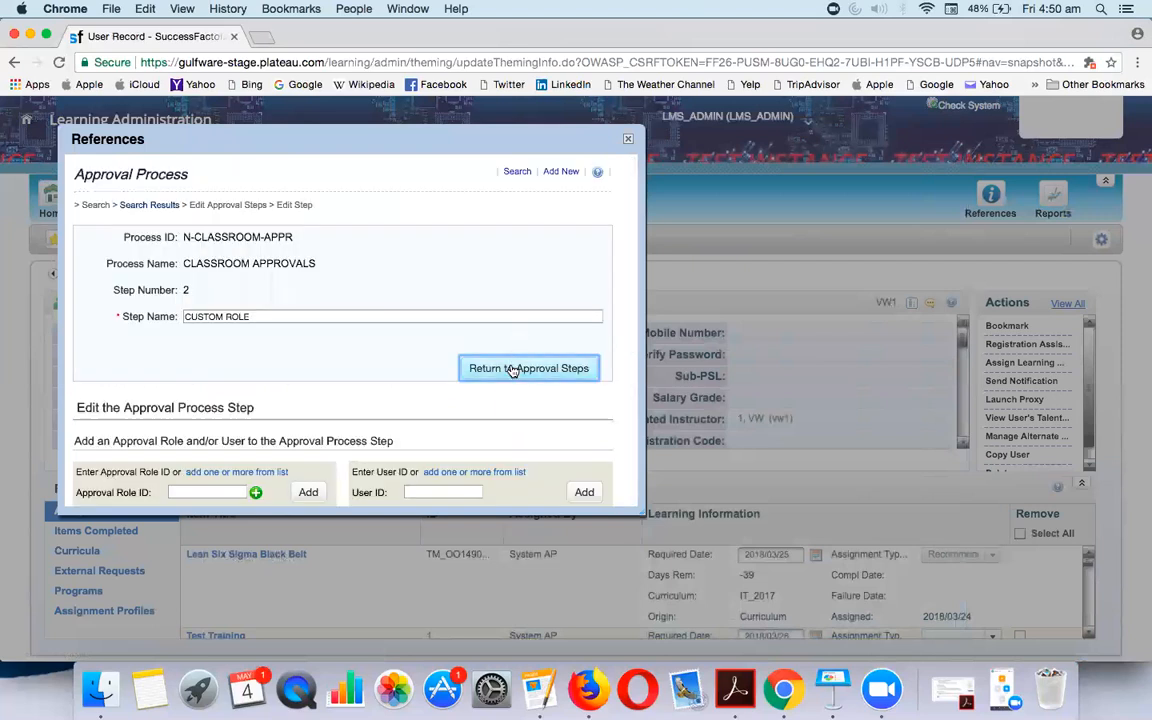
{"action": "left_click", "coordinate": [512, 369]}
{"action": "scroll", "coordinate": [455, 355], "scroll_direction": "down", "scroll_amount": 3}
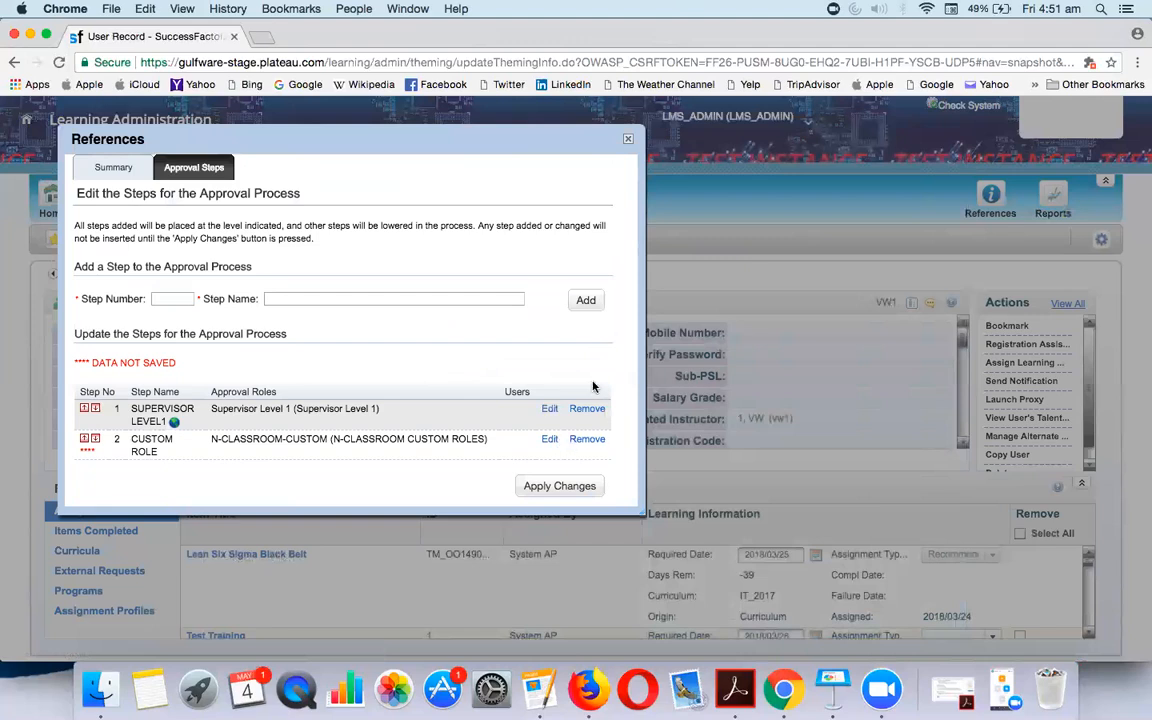
{"action": "scroll", "coordinate": [585, 360], "scroll_direction": "up", "scroll_amount": 3}
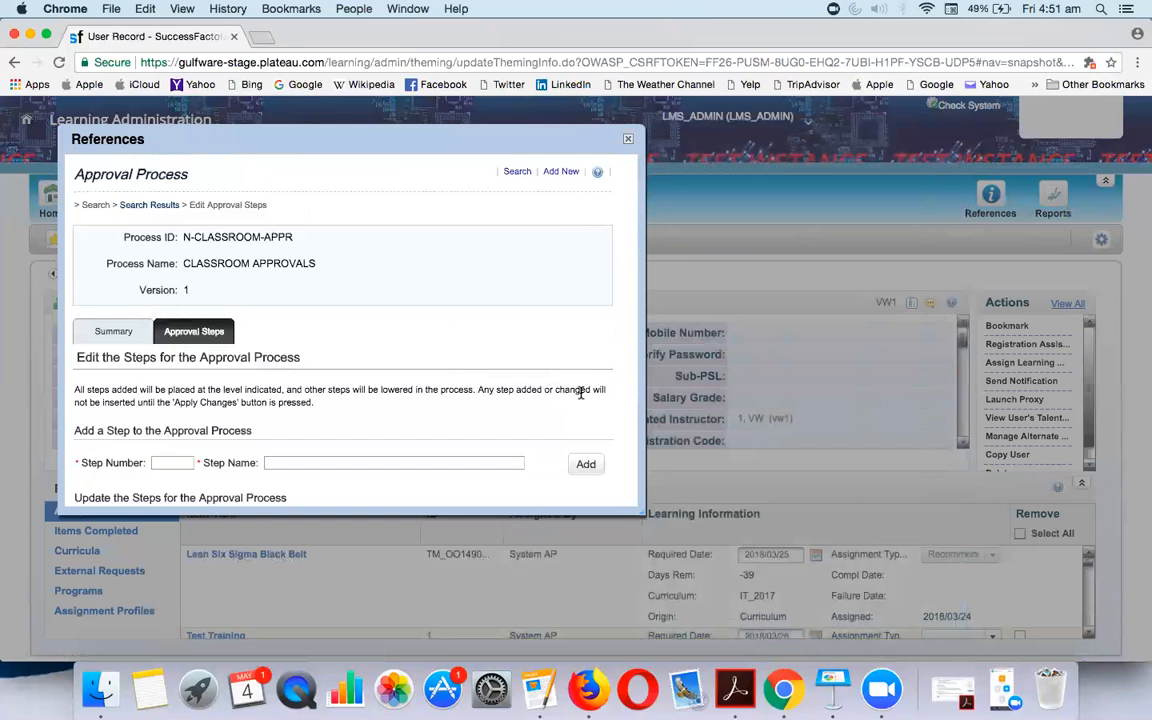
{"action": "left_click", "coordinate": [628, 139]}
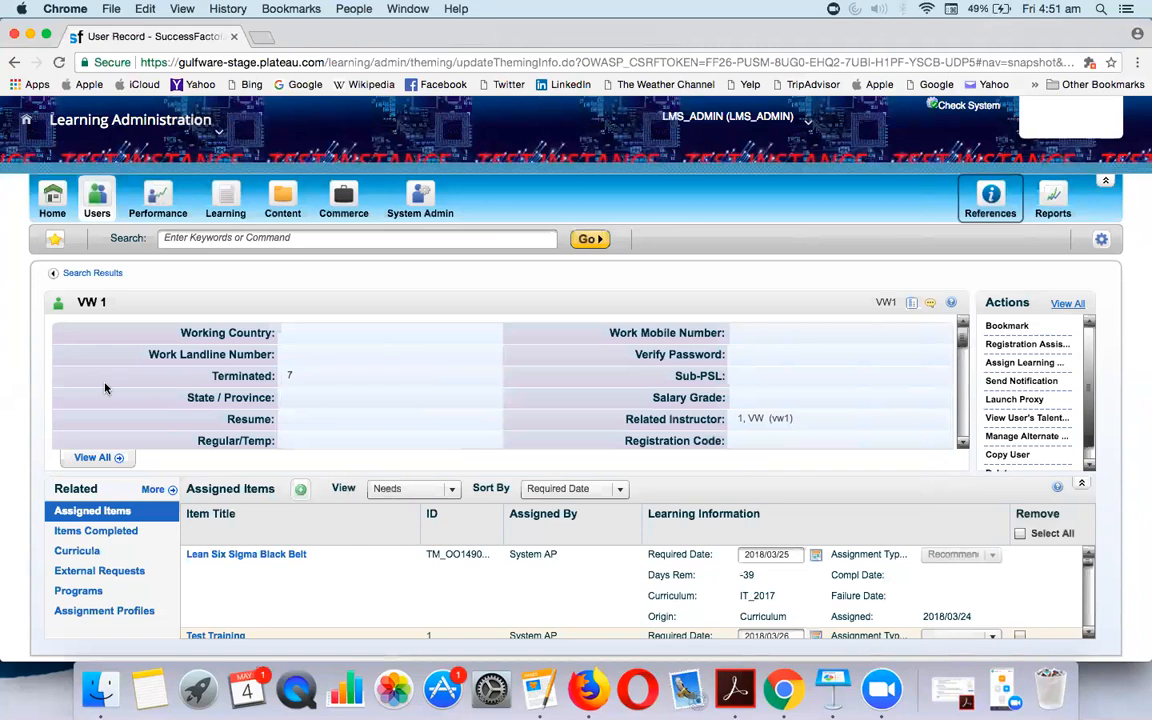
Search N-CLASS items, open the found training item, and try its approval process list
{"action": "left_click", "coordinate": [223, 204]}
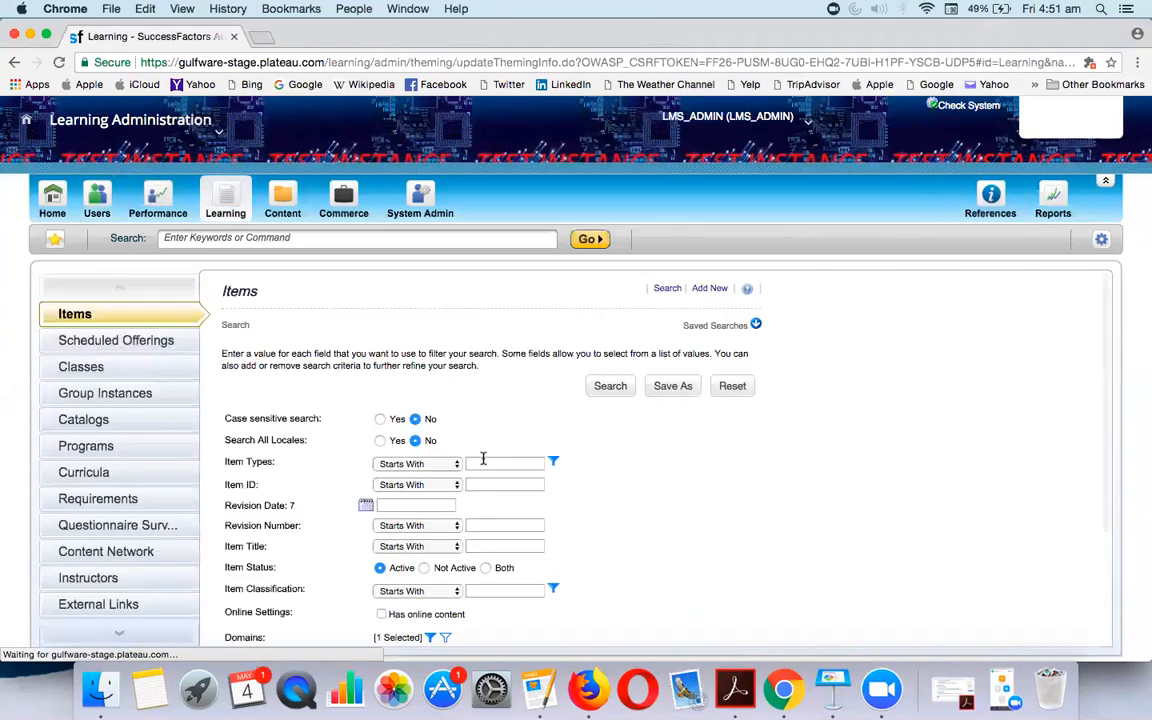
{"action": "left_click", "coordinate": [483, 462]}
{"action": "type", "text": "N-CLASS"}
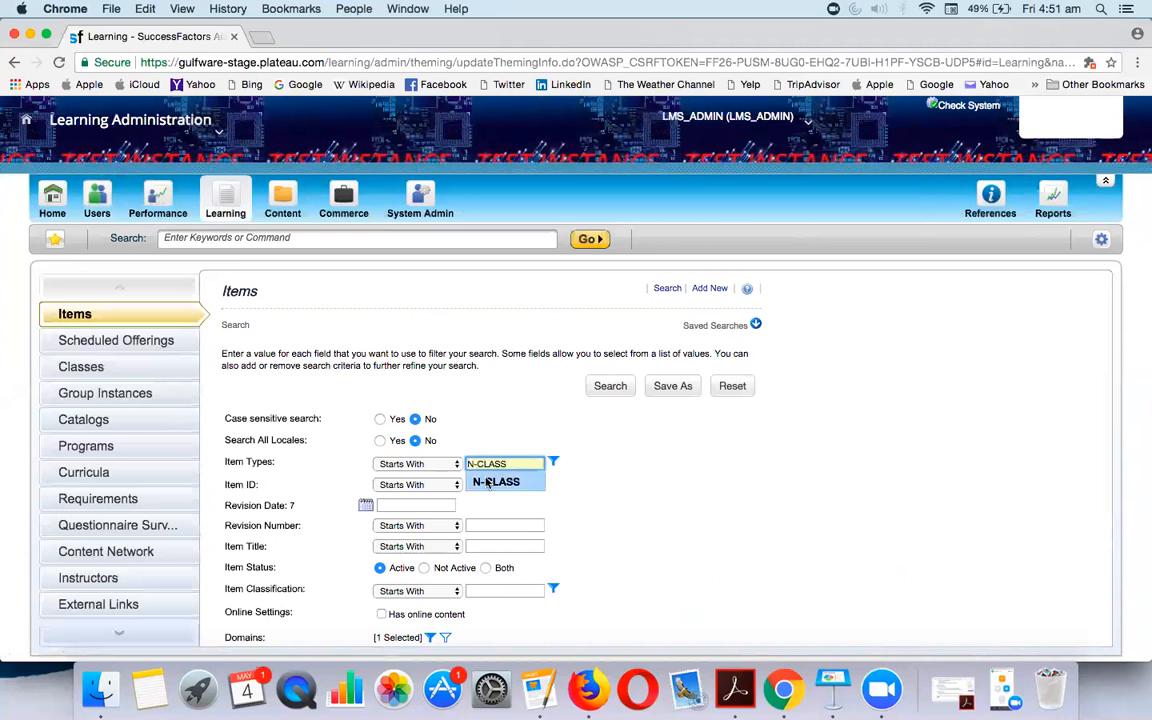
{"action": "left_click", "coordinate": [496, 482]}
{"action": "scroll", "coordinate": [555, 509], "scroll_direction": "down", "scroll_amount": 3}
{"action": "left_click", "coordinate": [608, 624]}
{"action": "left_click", "coordinate": [378, 557]}
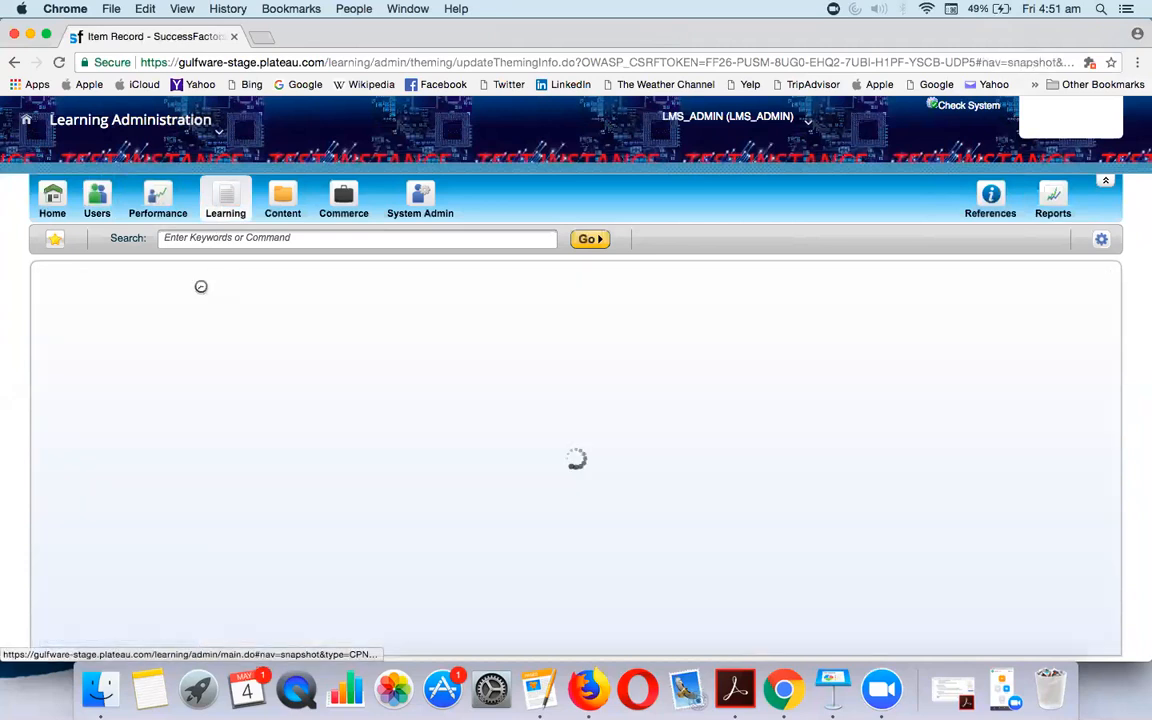
{"action": "left_click", "coordinate": [303, 420]}
{"action": "left_click", "coordinate": [300, 418]}
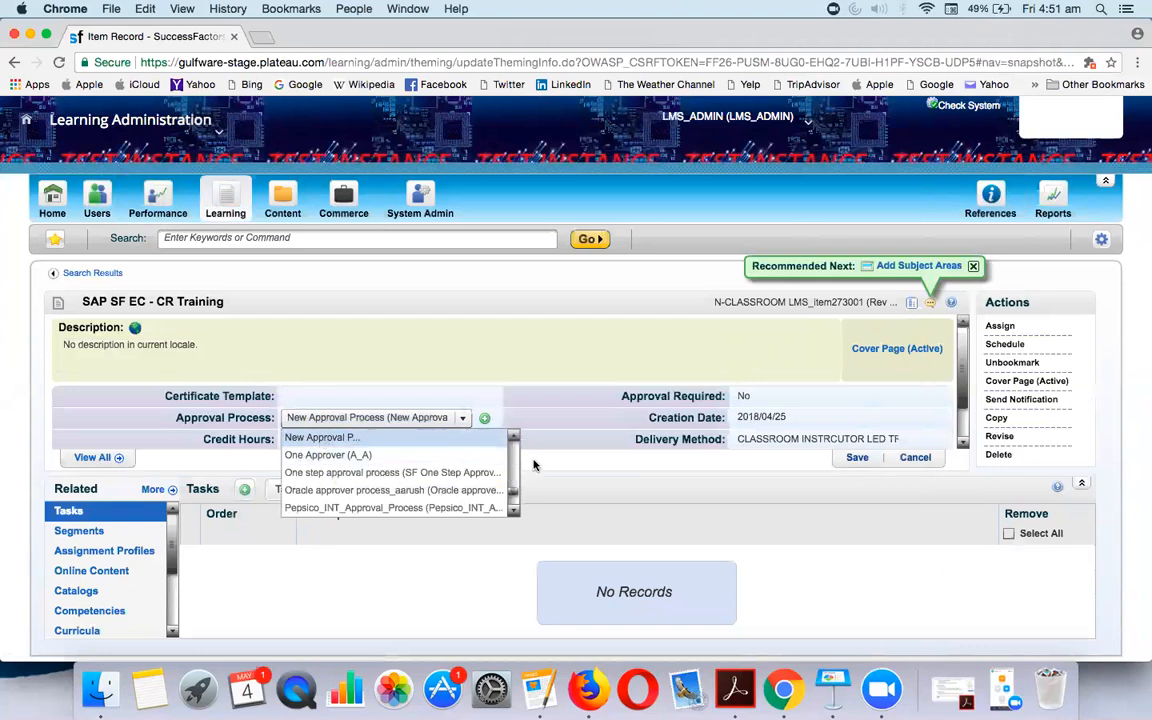
{"action": "scroll", "coordinate": [489, 478], "scroll_direction": "down", "scroll_amount": 5}
{"action": "scroll", "coordinate": [489, 478], "scroll_direction": "down", "scroll_amount": 3}
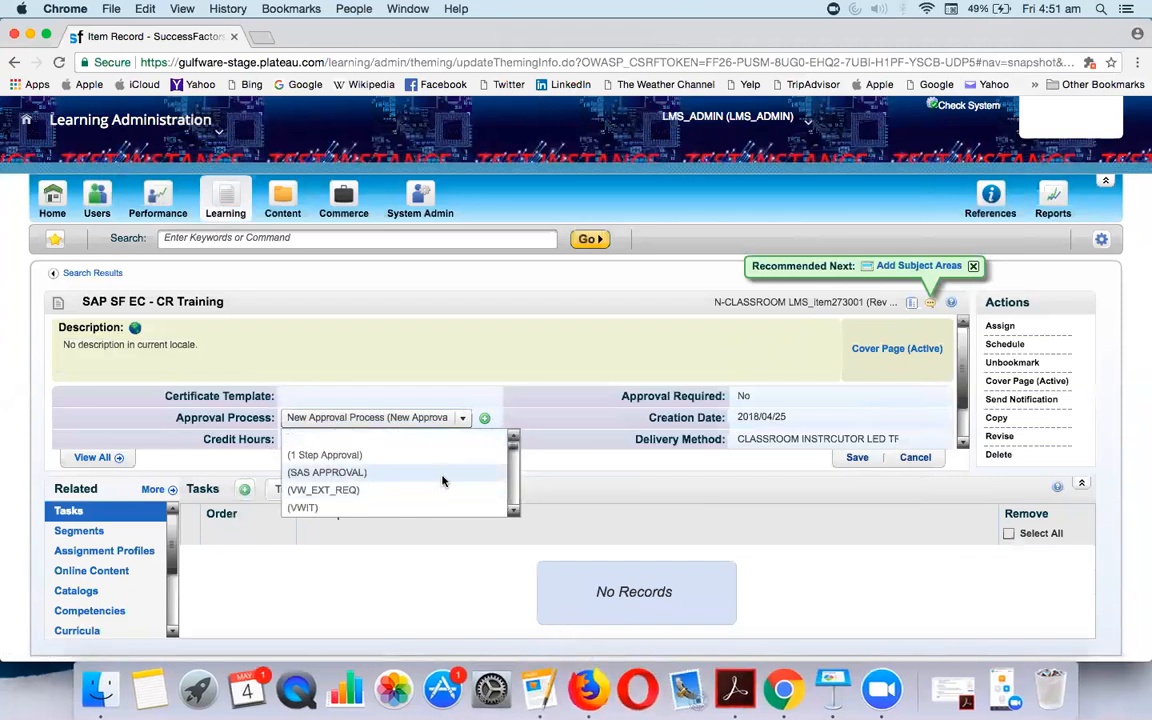
{"action": "left_click", "coordinate": [514, 512]}
{"action": "left_click_drag", "start_coordinate": [514, 516], "coordinate": [514, 516]}
{"action": "left_click_drag", "start_coordinate": [514, 440], "coordinate": [514, 440]}
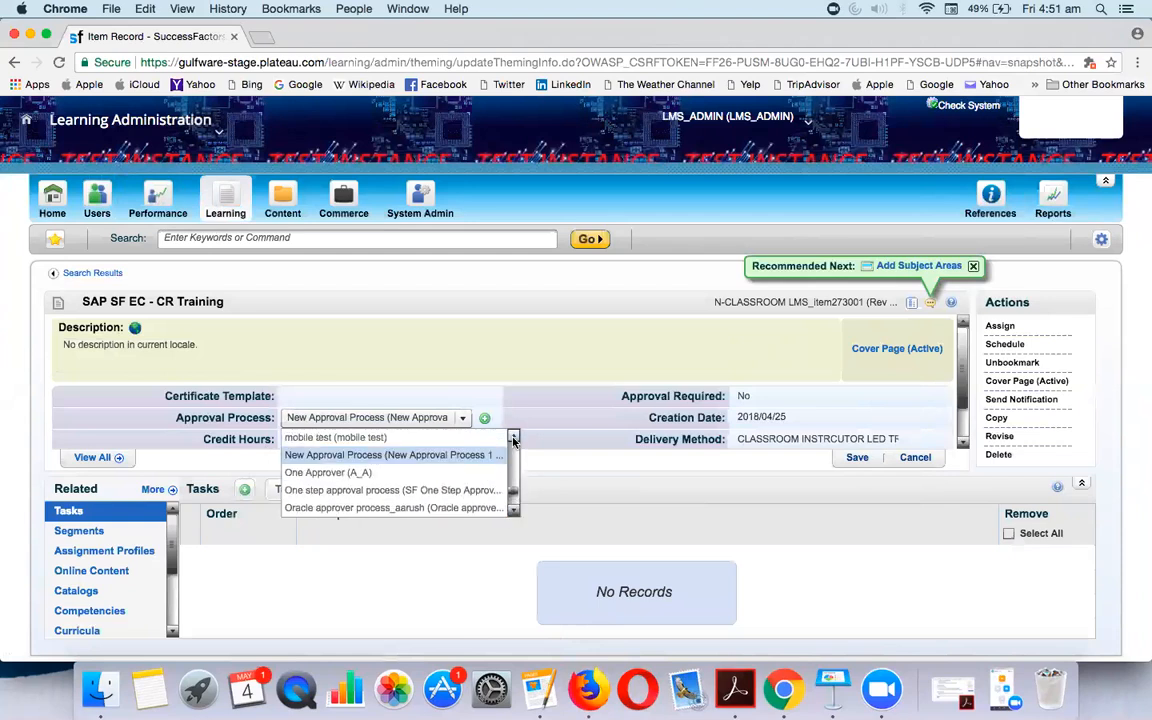
Search N-CLASS items again and open the SAP SF EC - CR Training item
{"action": "left_click", "coordinate": [216, 203]}
{"action": "left_click", "coordinate": [489, 463]}
{"action": "type", "text": "N"}
{"action": "left_click", "coordinate": [498, 481]}
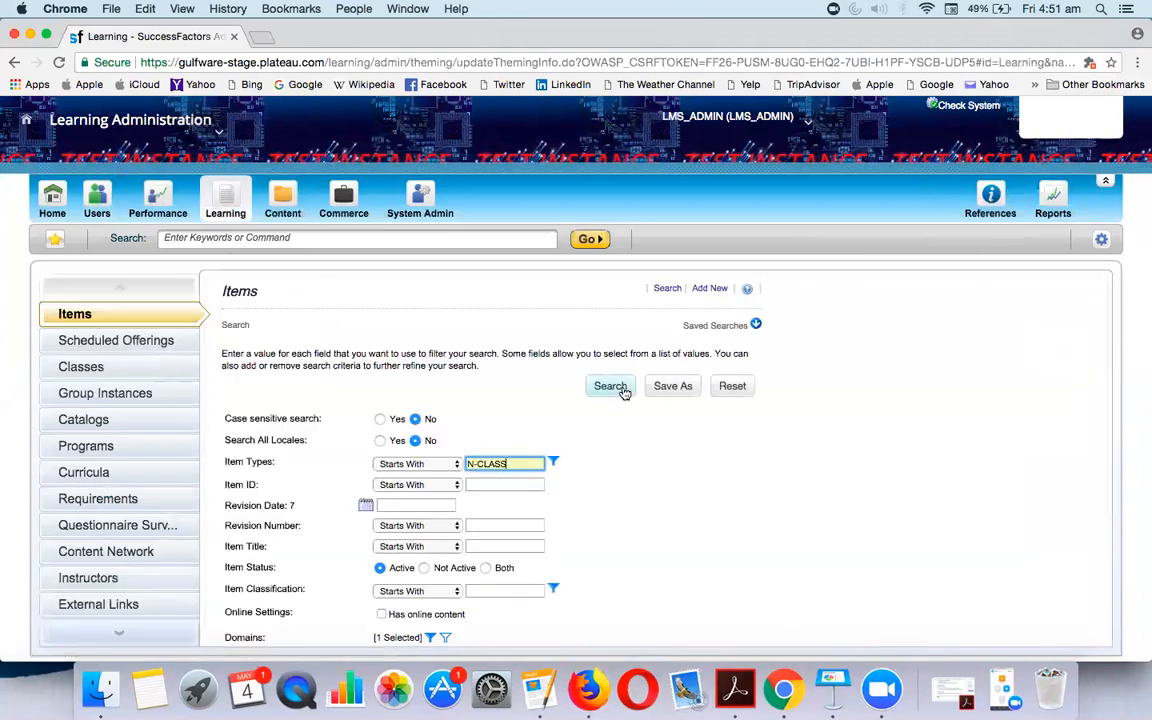
{"action": "left_click", "coordinate": [1003, 192]}
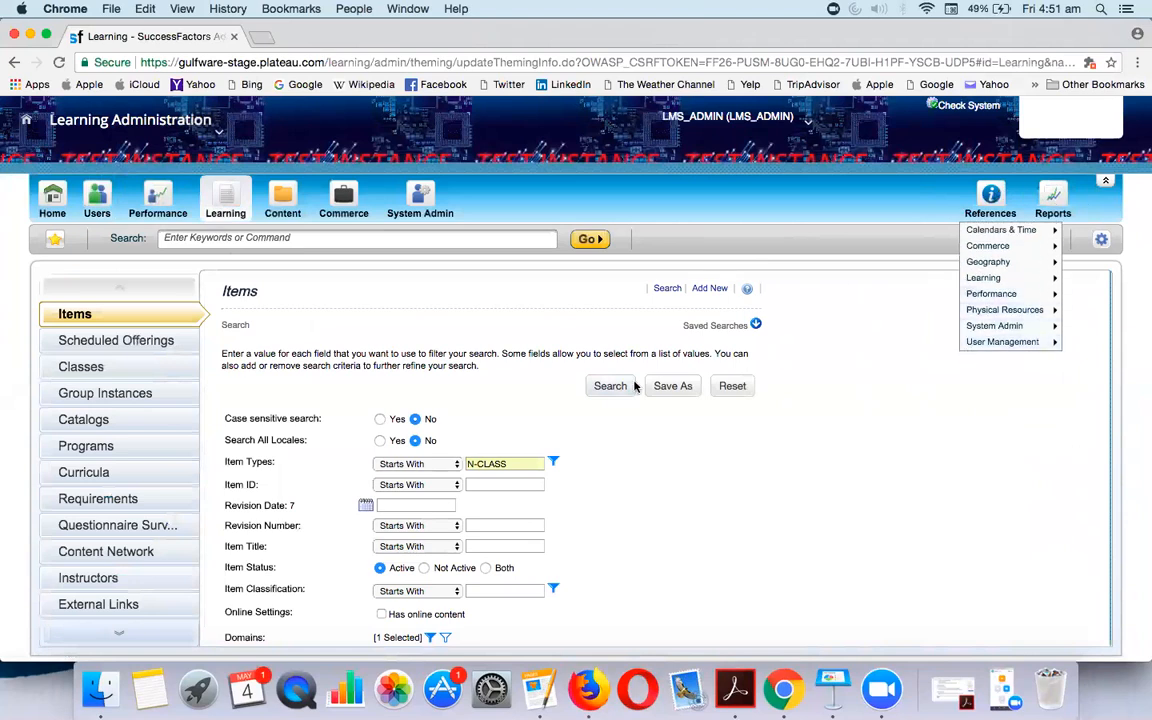
{"action": "scroll", "coordinate": [488, 406], "scroll_direction": "down", "scroll_amount": 3}
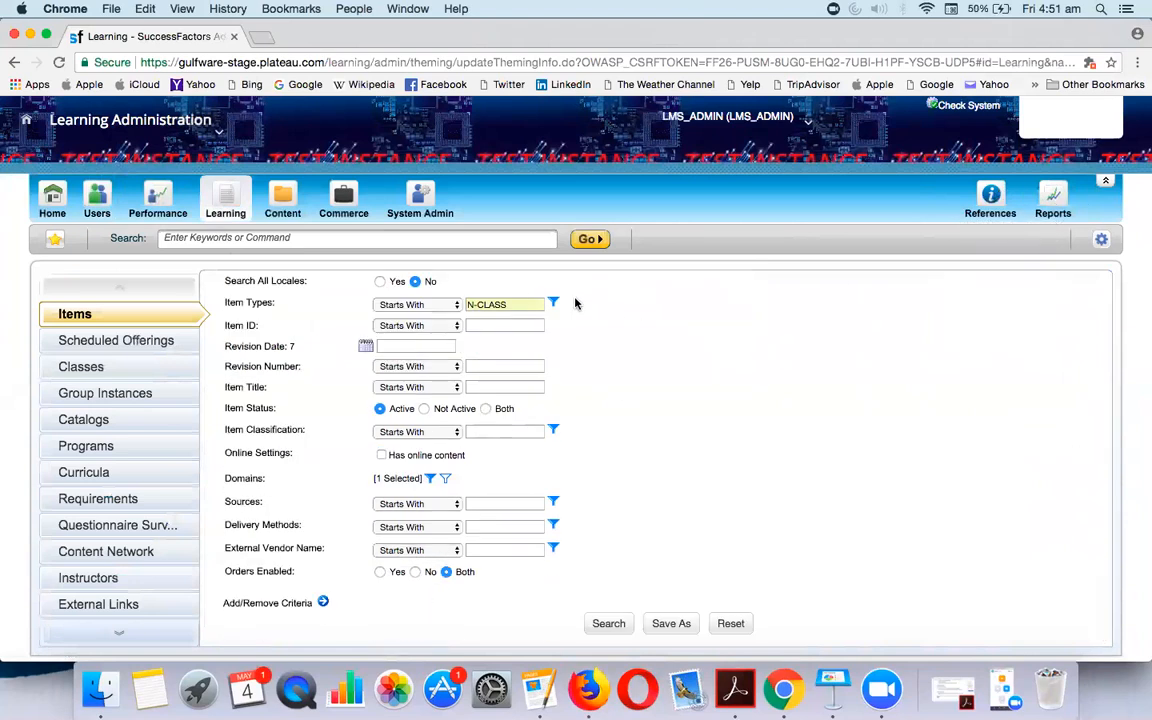
{"action": "left_click", "coordinate": [608, 623]}
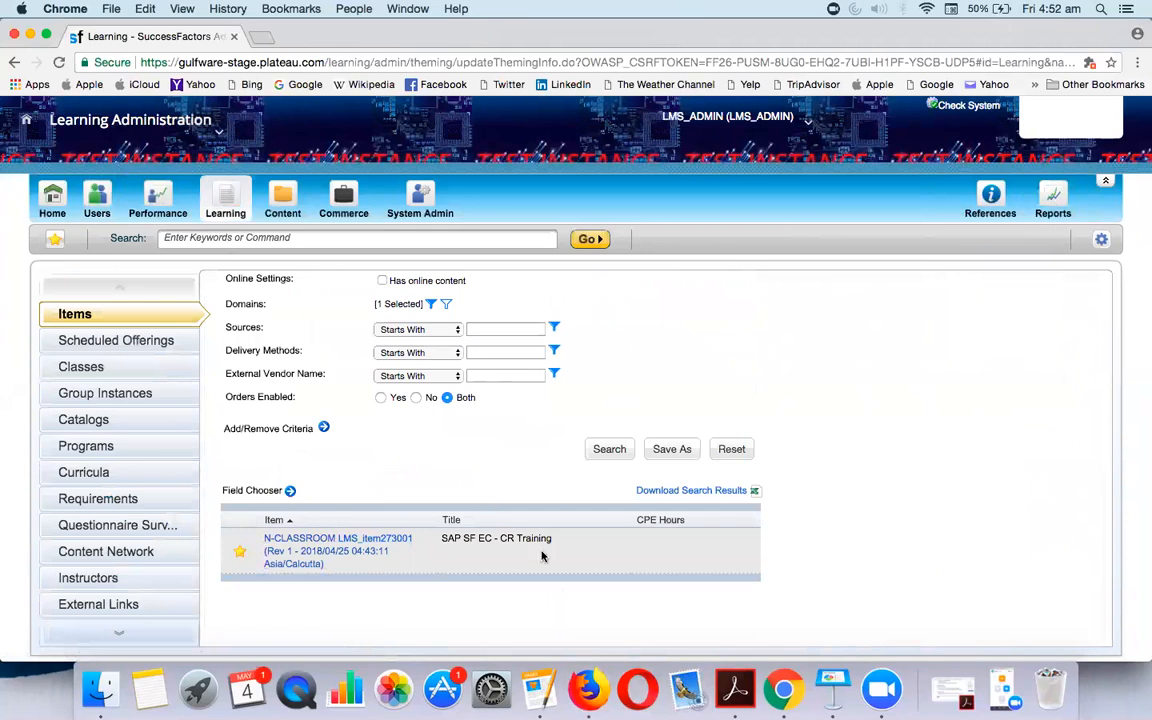
{"action": "left_click", "coordinate": [293, 551]}
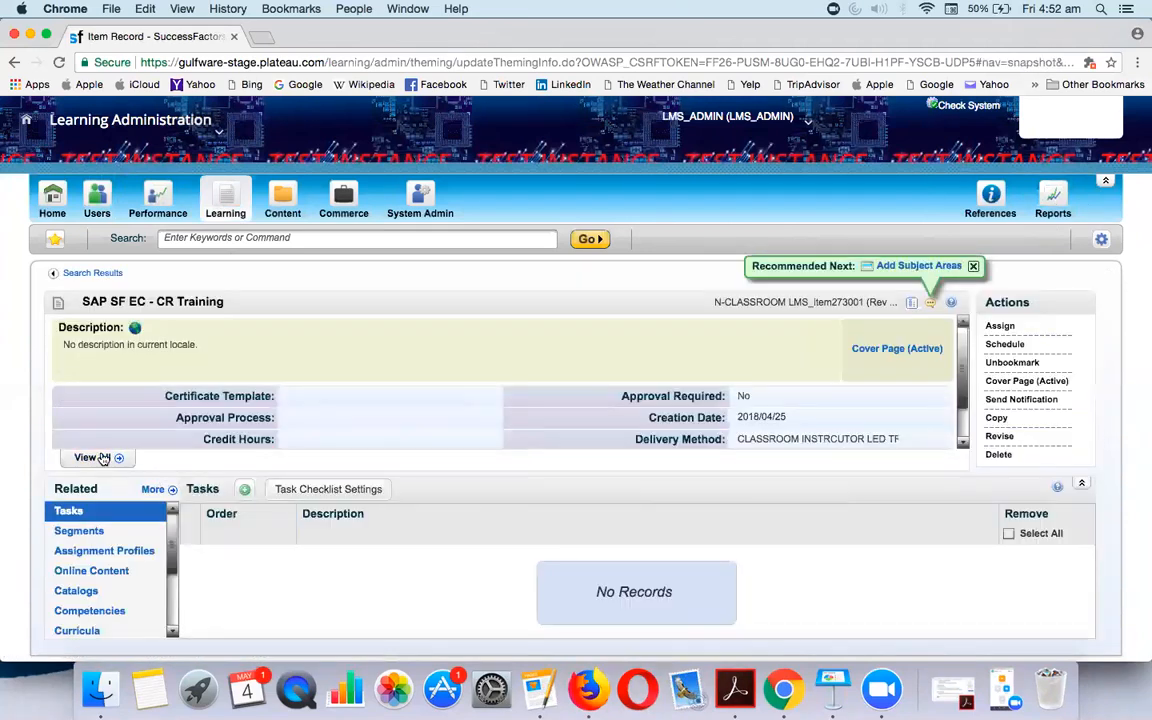
Set Approval Required to Yes and Approval Process to CLASSROOM APPROVALS, then save
{"action": "left_click", "coordinate": [103, 458]}
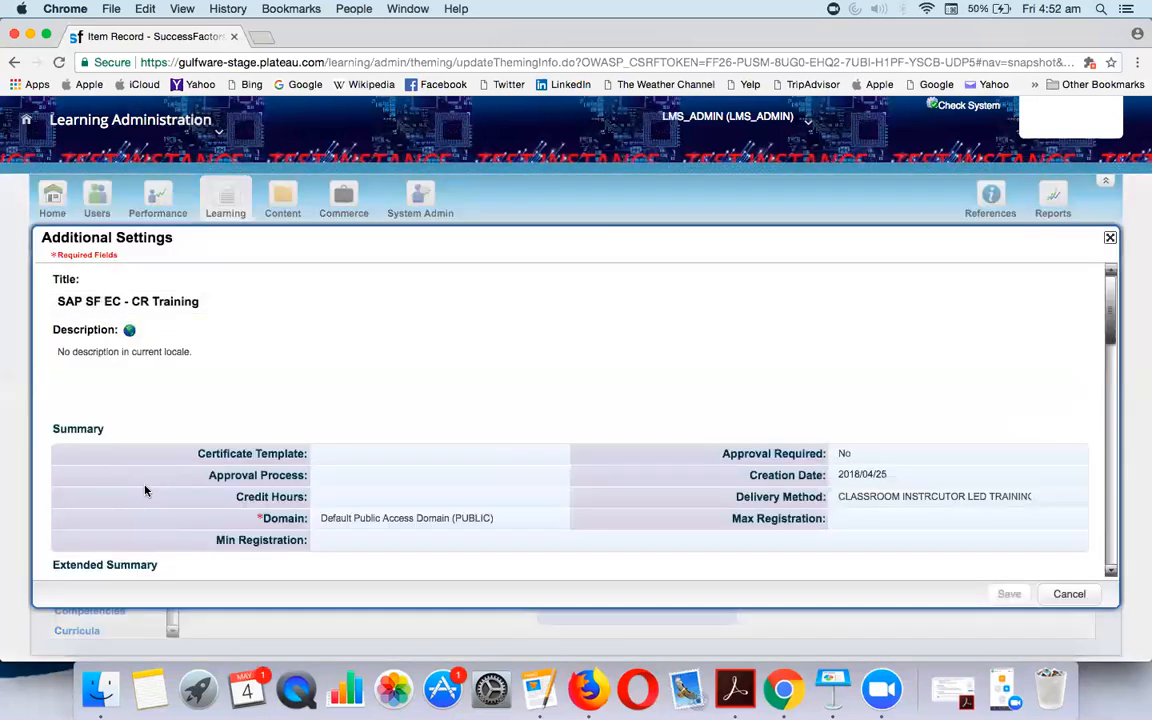
{"action": "scroll", "coordinate": [1027, 469], "scroll_direction": "down", "scroll_amount": 3}
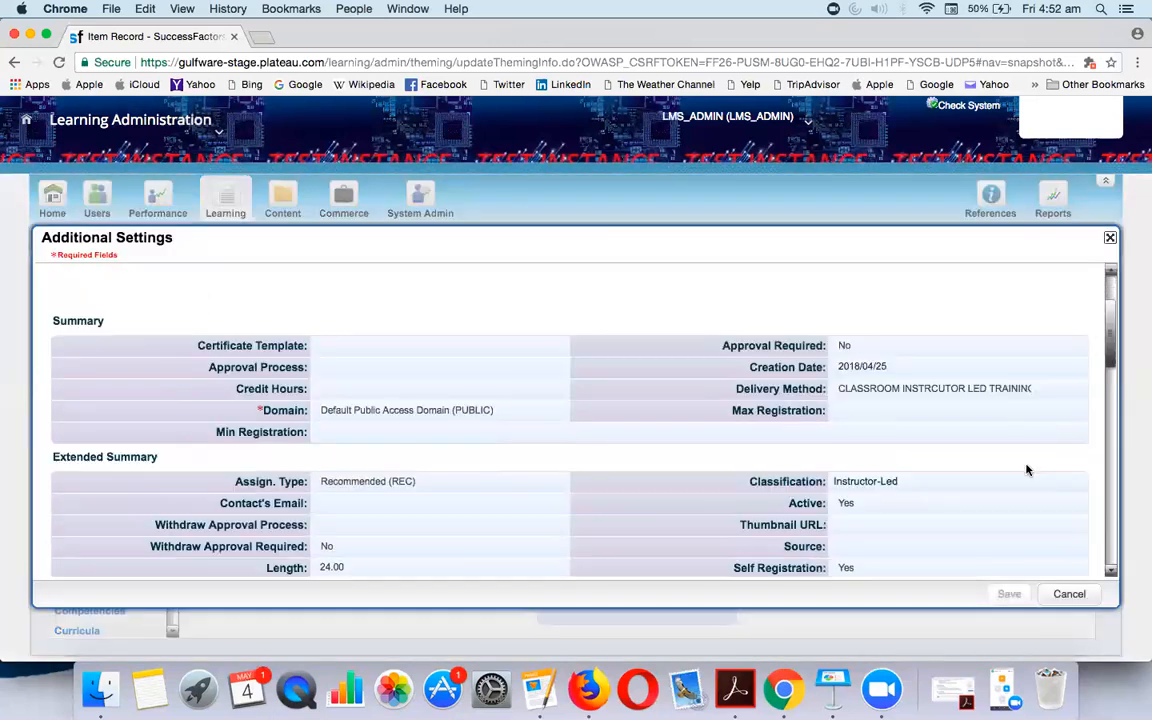
{"action": "left_click", "coordinate": [882, 345]}
{"action": "left_click", "coordinate": [881, 380]}
{"action": "left_click", "coordinate": [527, 367]}
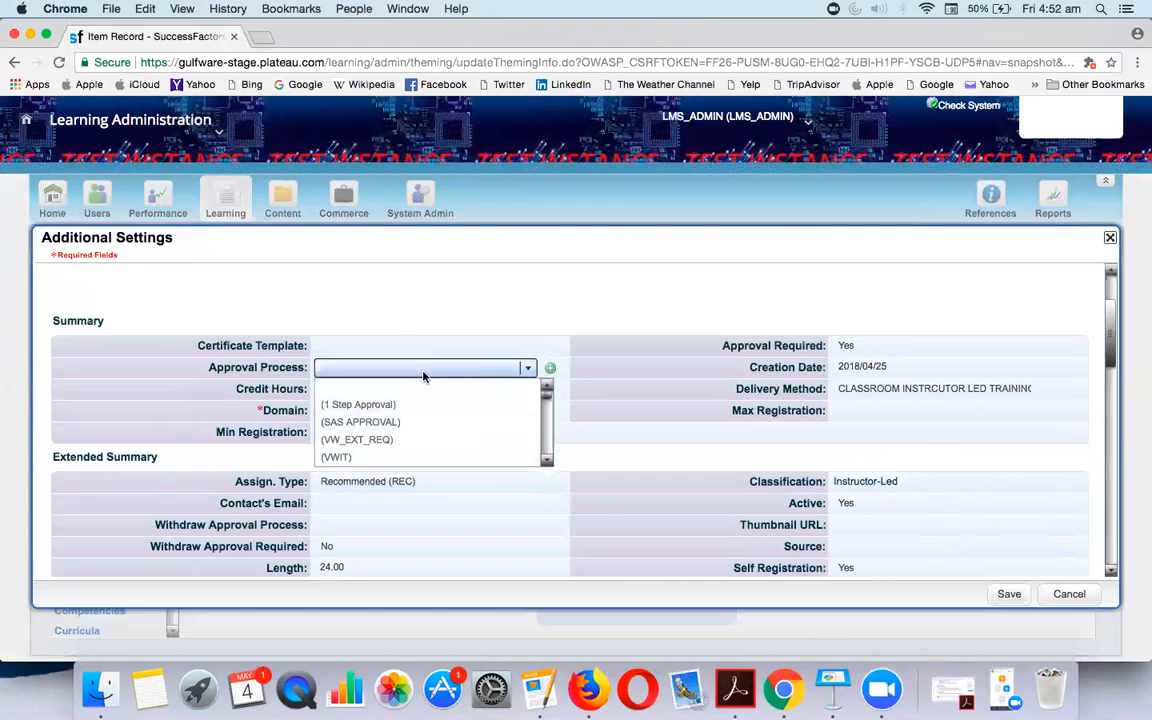
{"action": "key", "text": "n"}
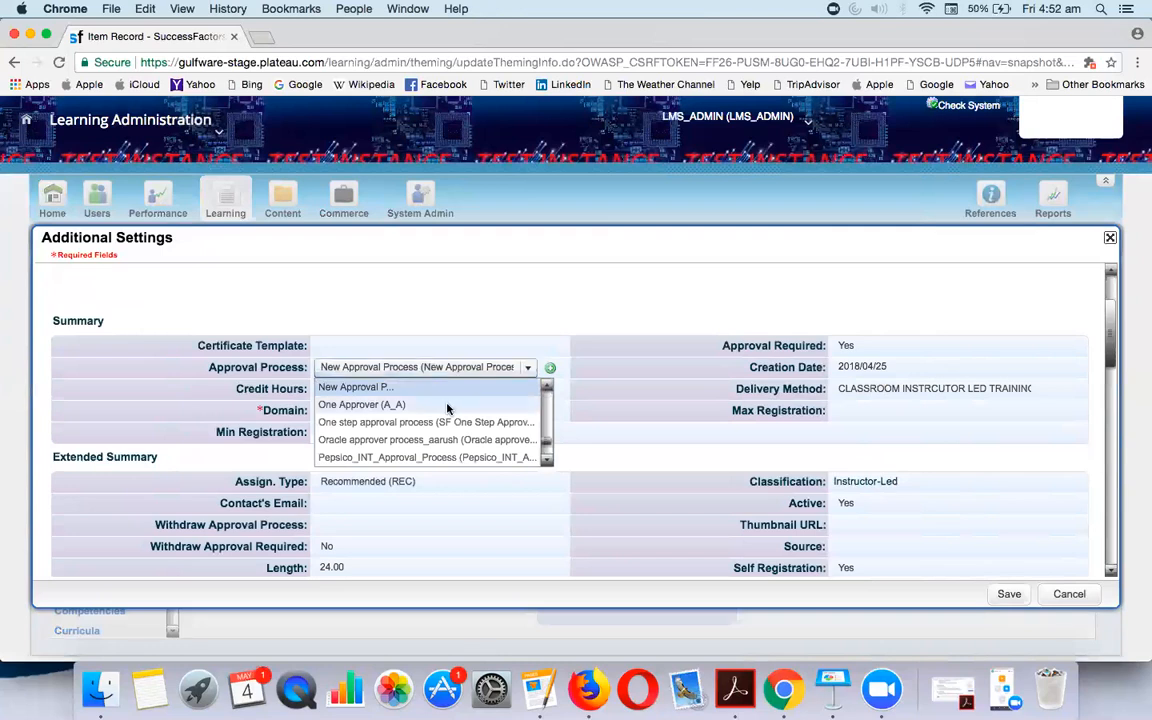
{"action": "key", "text": "c"}
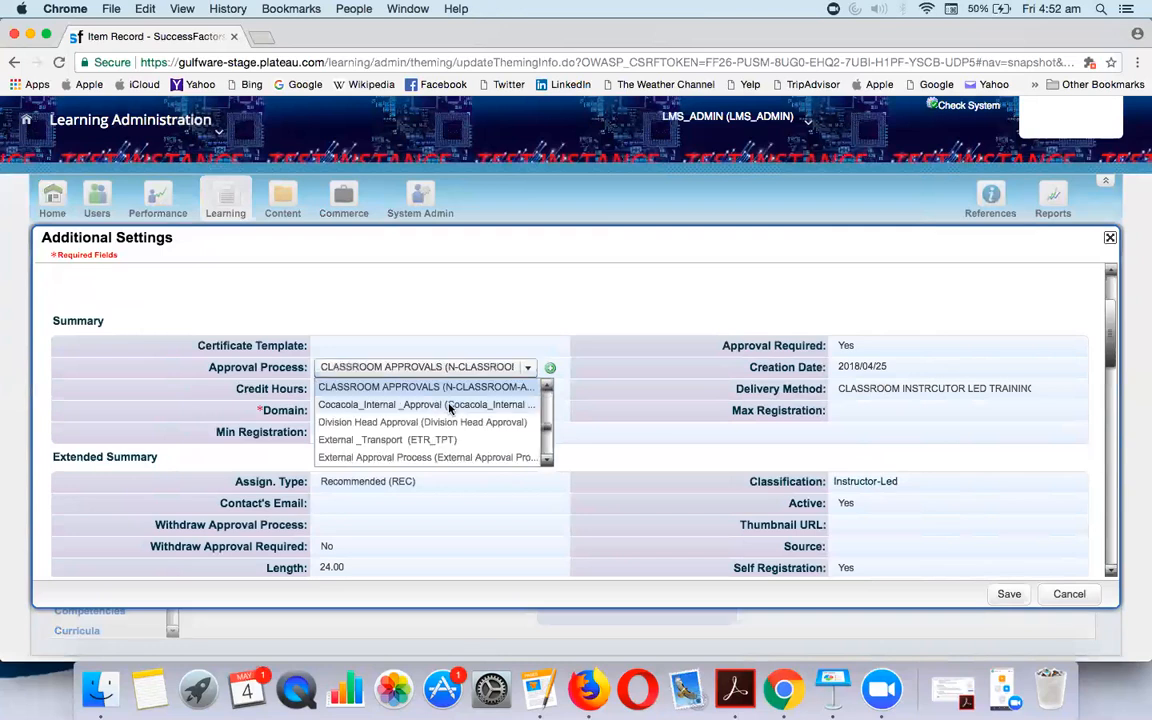
{"action": "left_click", "coordinate": [528, 387]}
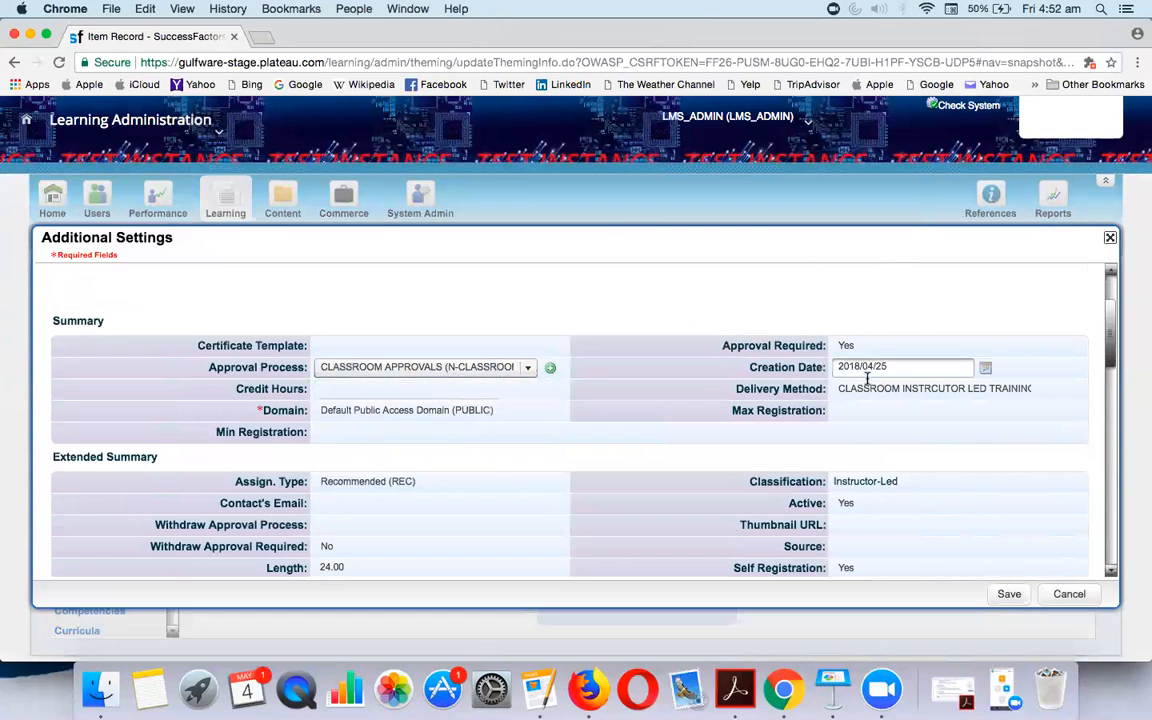
{"action": "left_click", "coordinate": [851, 347]}
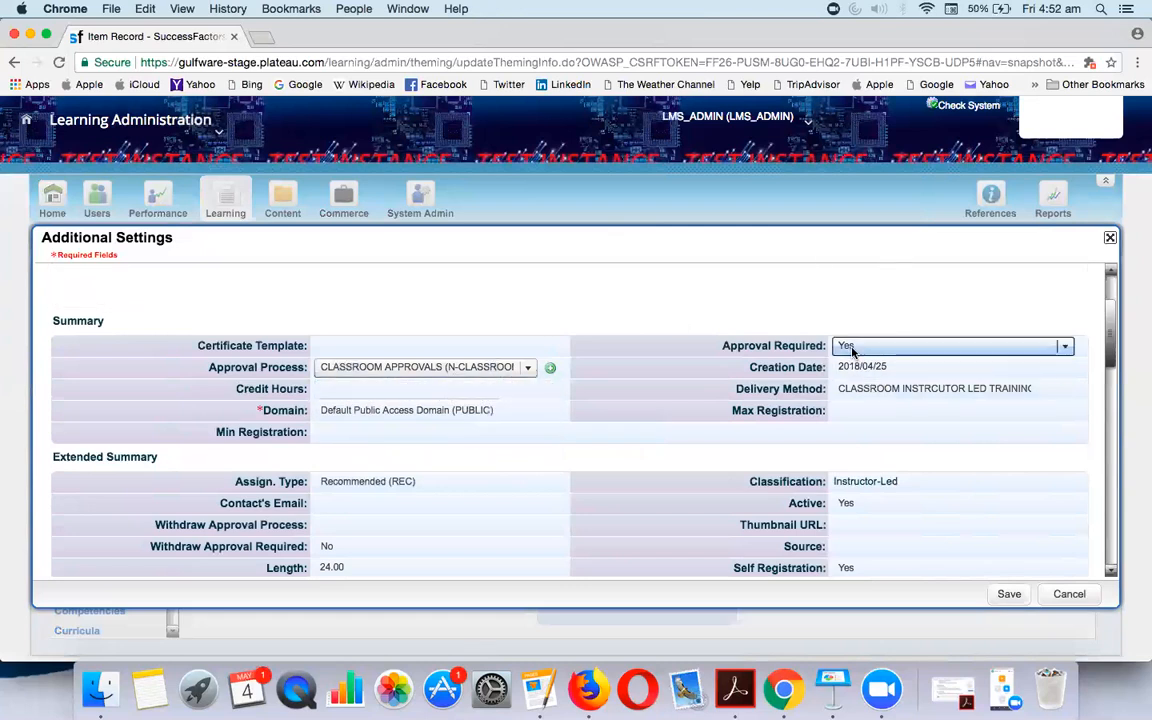
{"action": "left_click", "coordinate": [1009, 594]}
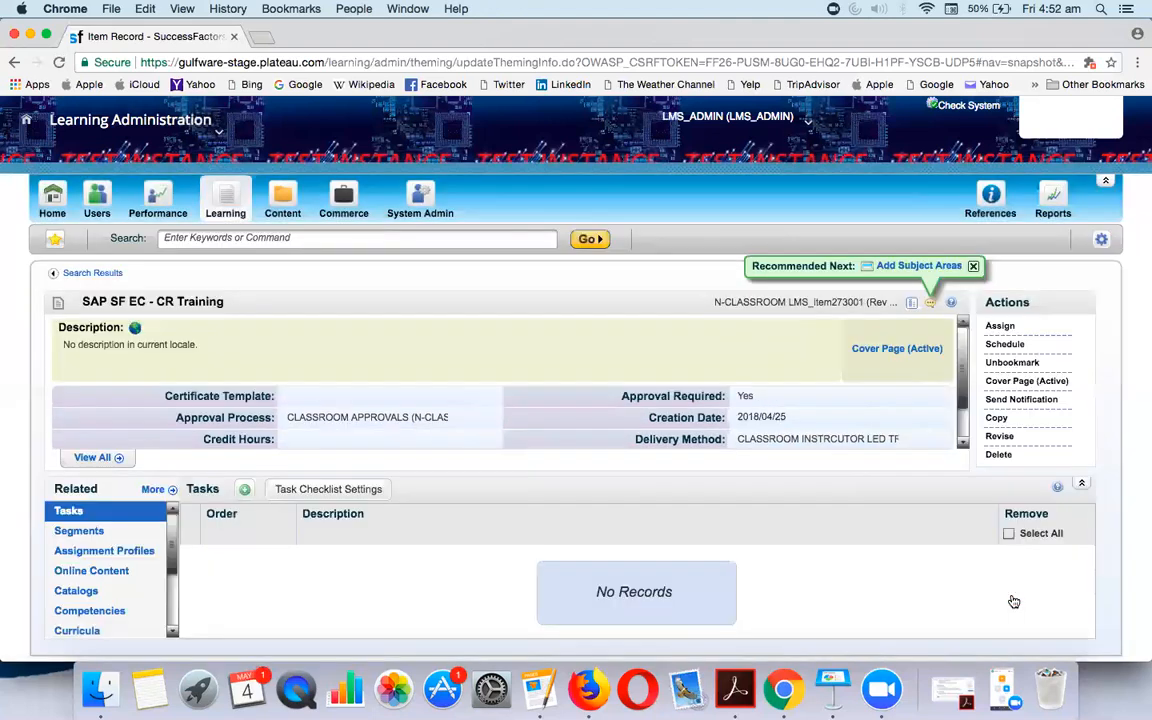
Show the item's scheduled offerings and open offering 238002
{"action": "scroll", "coordinate": [98, 578], "scroll_direction": "down", "scroll_amount": 5}
{"action": "left_click", "coordinate": [98, 571]}
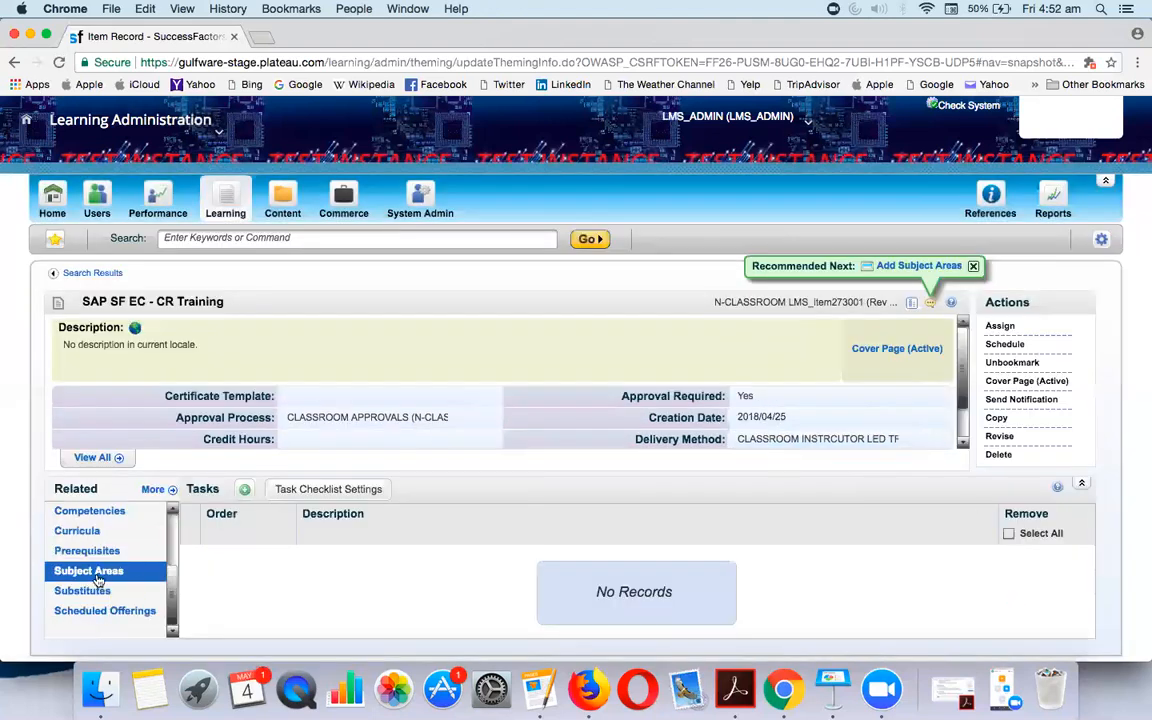
{"action": "left_click", "coordinate": [101, 610]}
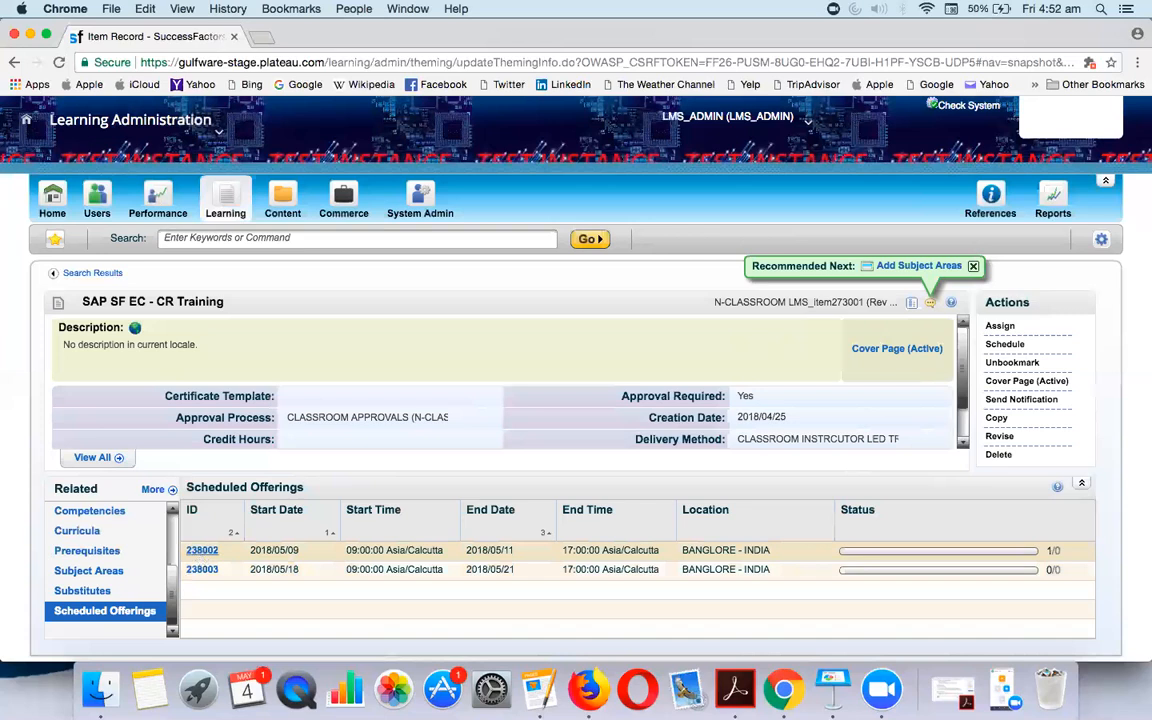
{"action": "left_click", "coordinate": [201, 550]}
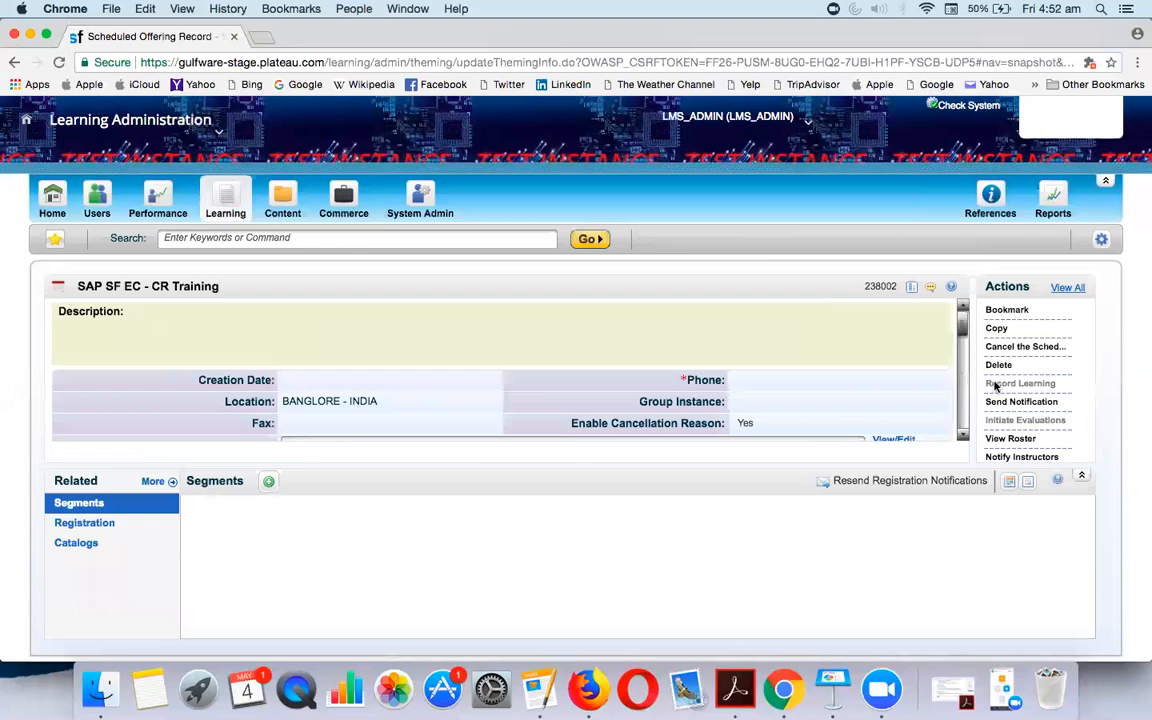
{"action": "left_click", "coordinate": [963, 437]}
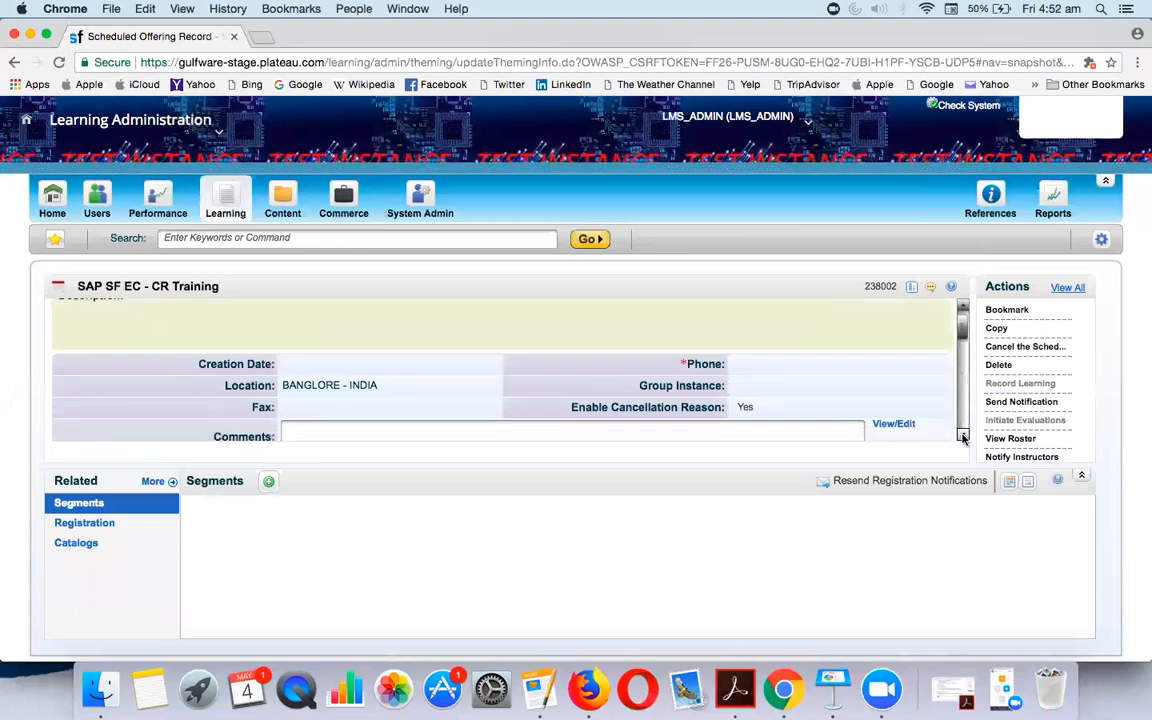
{"action": "left_click", "coordinate": [963, 437]}
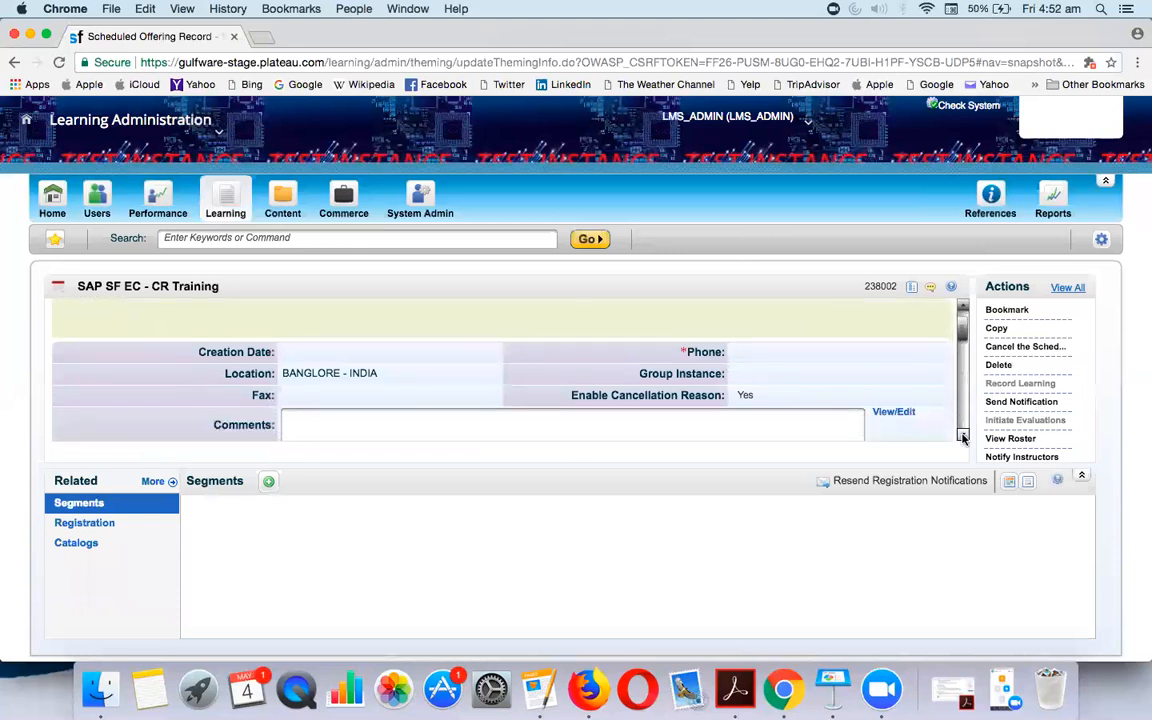
{"action": "left_click_drag", "start_coordinate": [963, 335], "coordinate": [975, 436]}
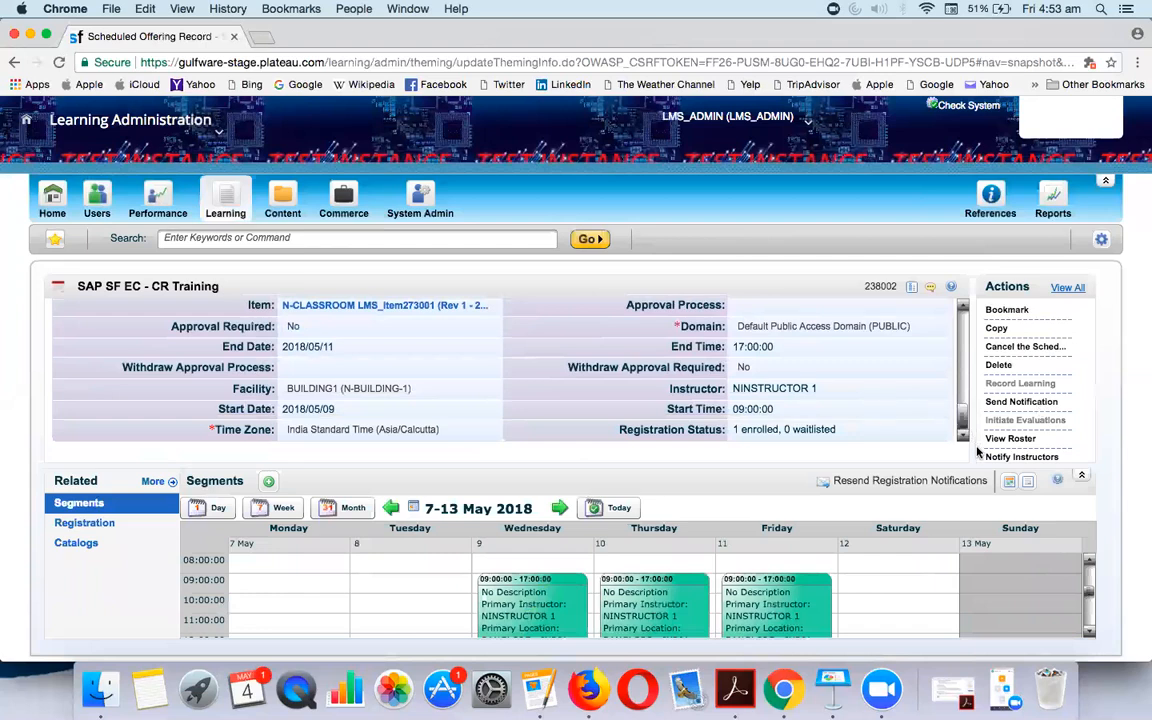
{"action": "left_click_drag", "start_coordinate": [967, 411], "coordinate": [966, 407]}
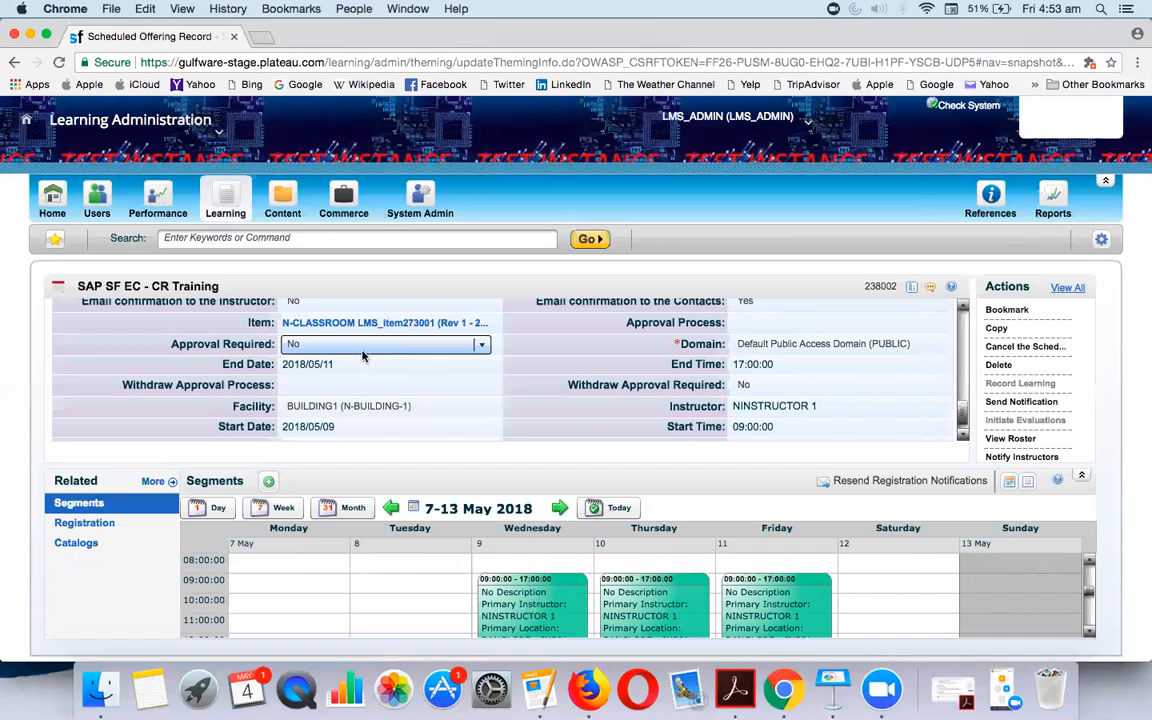
Set Approval Required to Yes with the CLASSROOM APPROVALS process and try saving the offering
{"action": "left_click", "coordinate": [363, 352]}
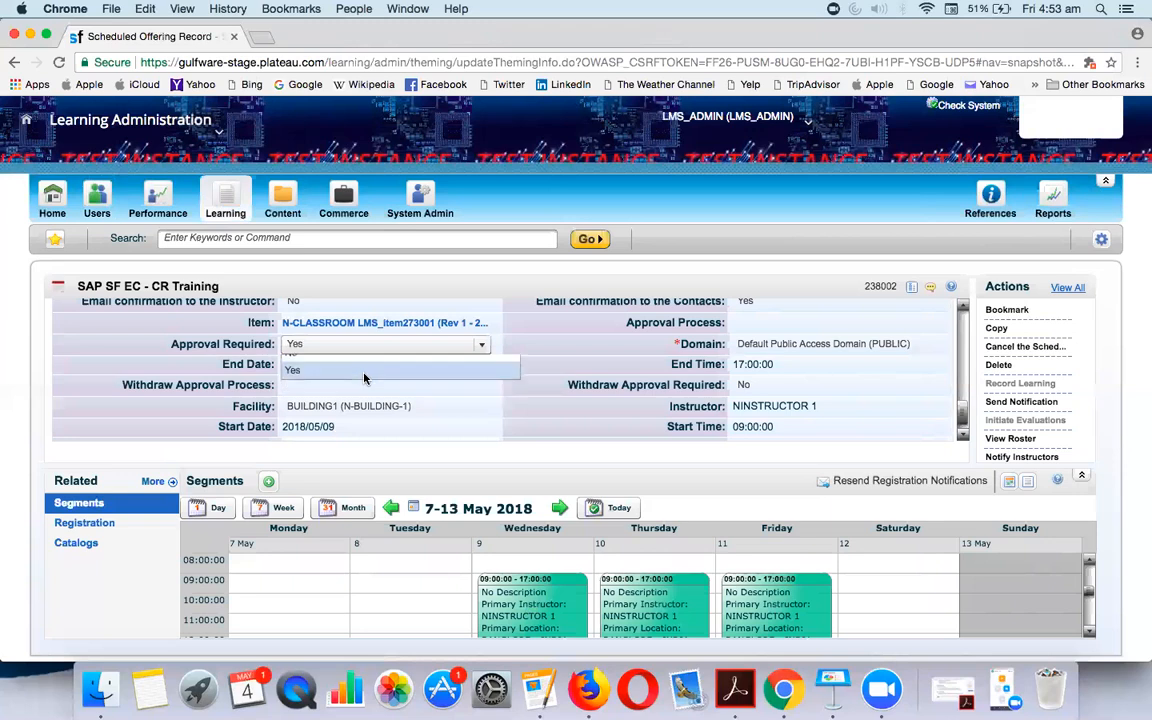
{"action": "left_click", "coordinate": [364, 378]}
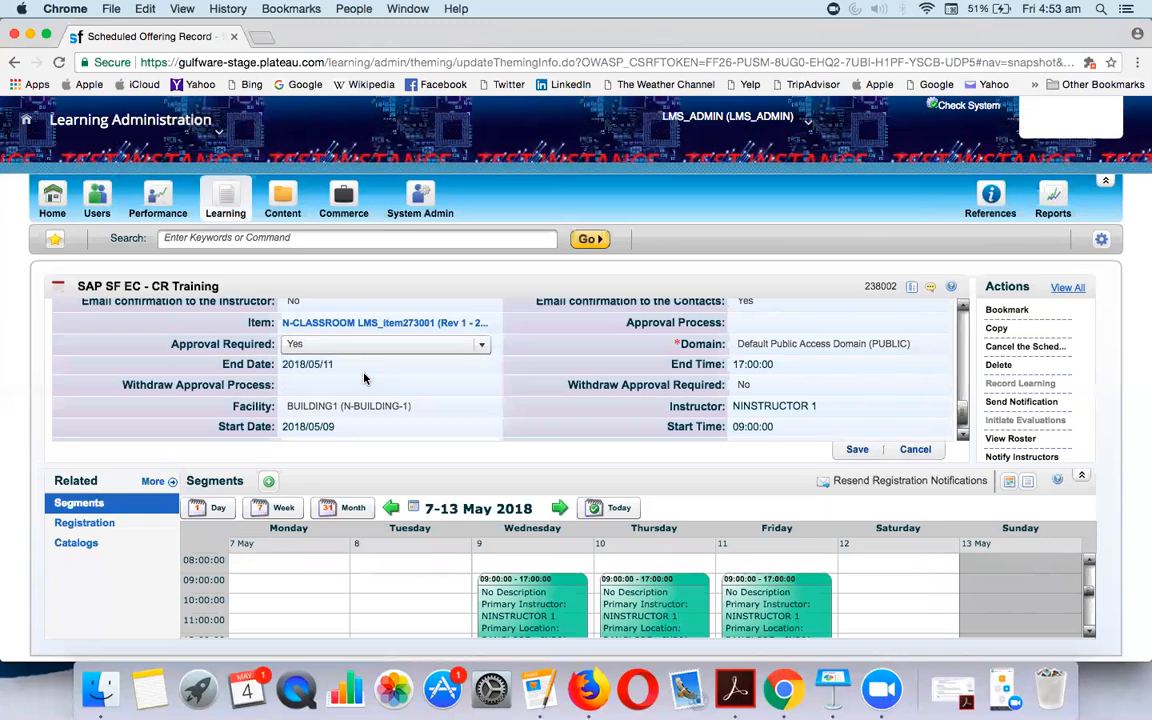
{"action": "left_click", "coordinate": [776, 326]}
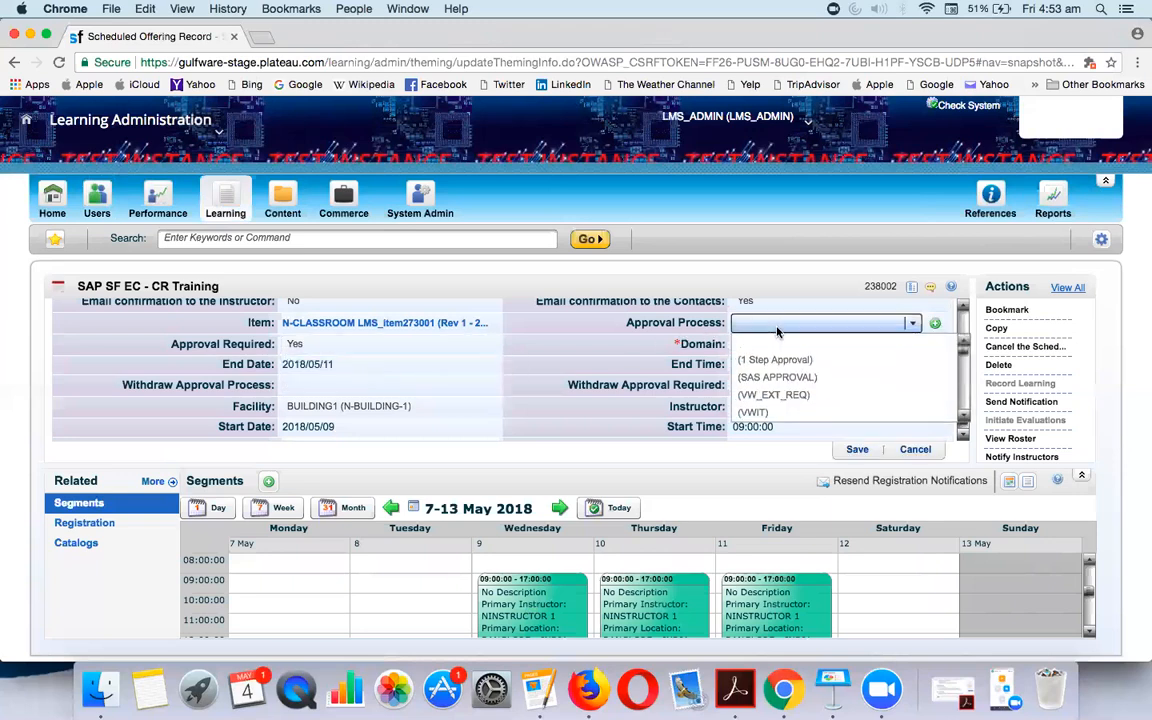
{"action": "key", "text": "l"}
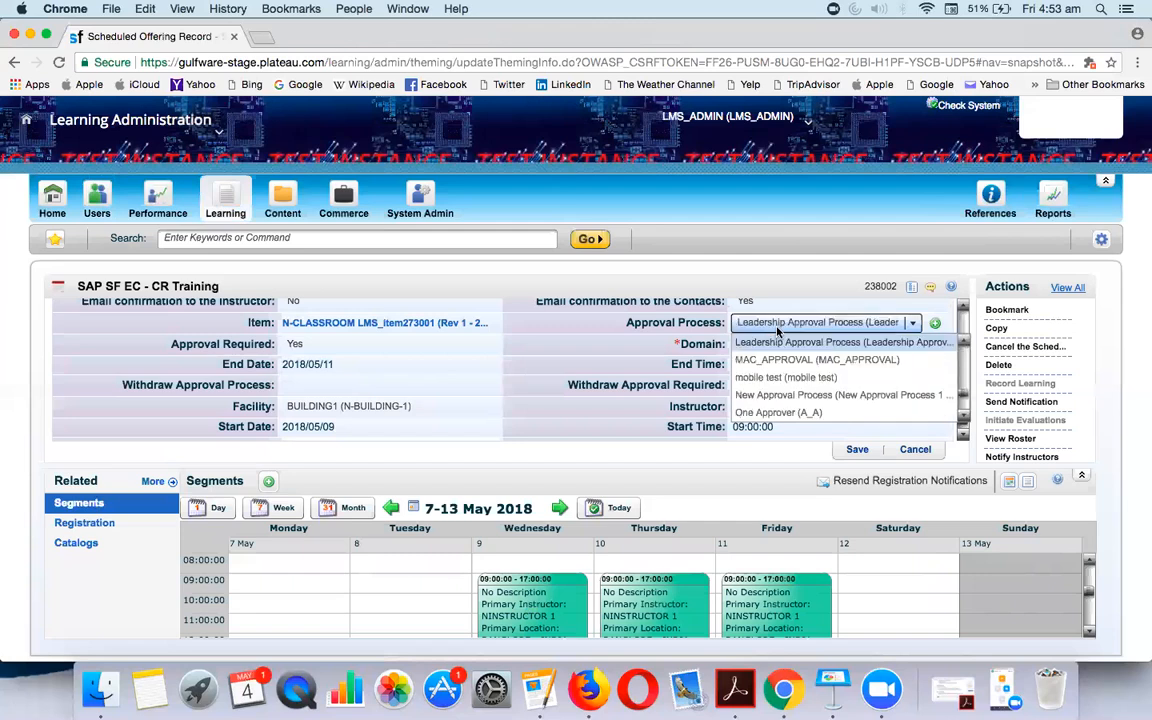
{"action": "key", "text": "c"}
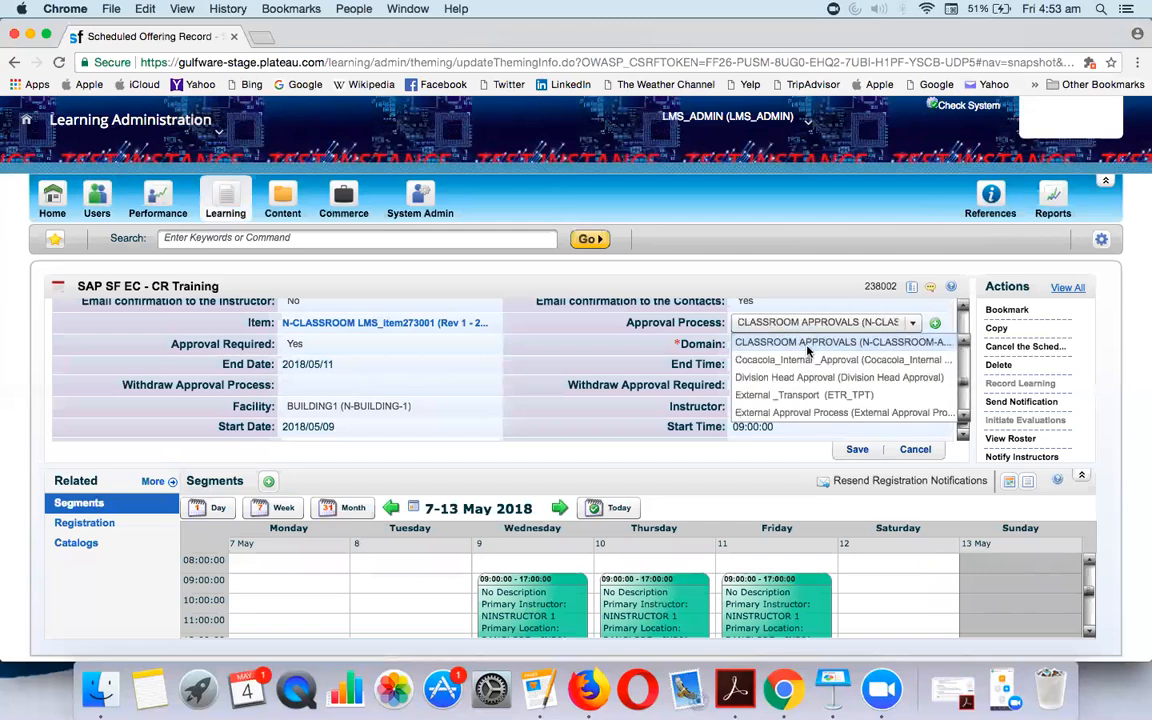
{"action": "left_click", "coordinate": [800, 340]}
{"action": "left_click", "coordinate": [862, 454]}
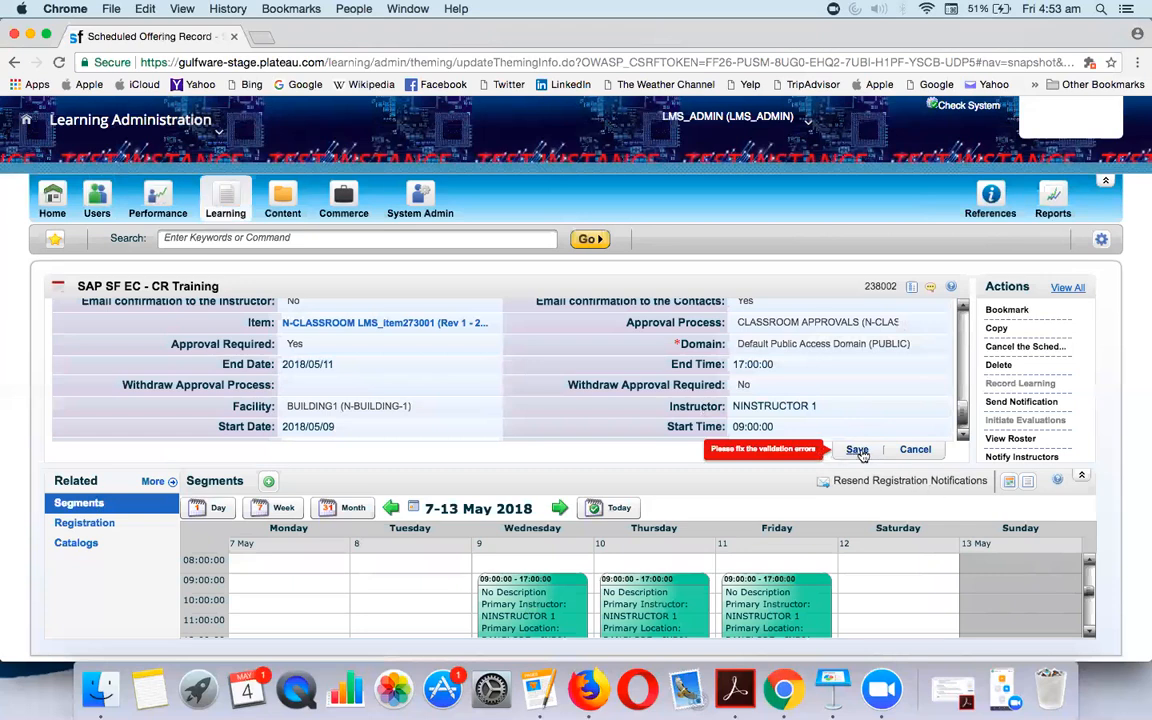
Enter a phone number in the flagged required Phone field
{"action": "scroll", "coordinate": [967, 336], "scroll_direction": "up", "scroll_amount": 5}
{"action": "scroll", "coordinate": [967, 336], "scroll_direction": "up", "scroll_amount": 1}
{"action": "left_click", "coordinate": [812, 367]}
{"action": "key", "text": "Tab"}
{"action": "type", "text": "03U420934203942390"}
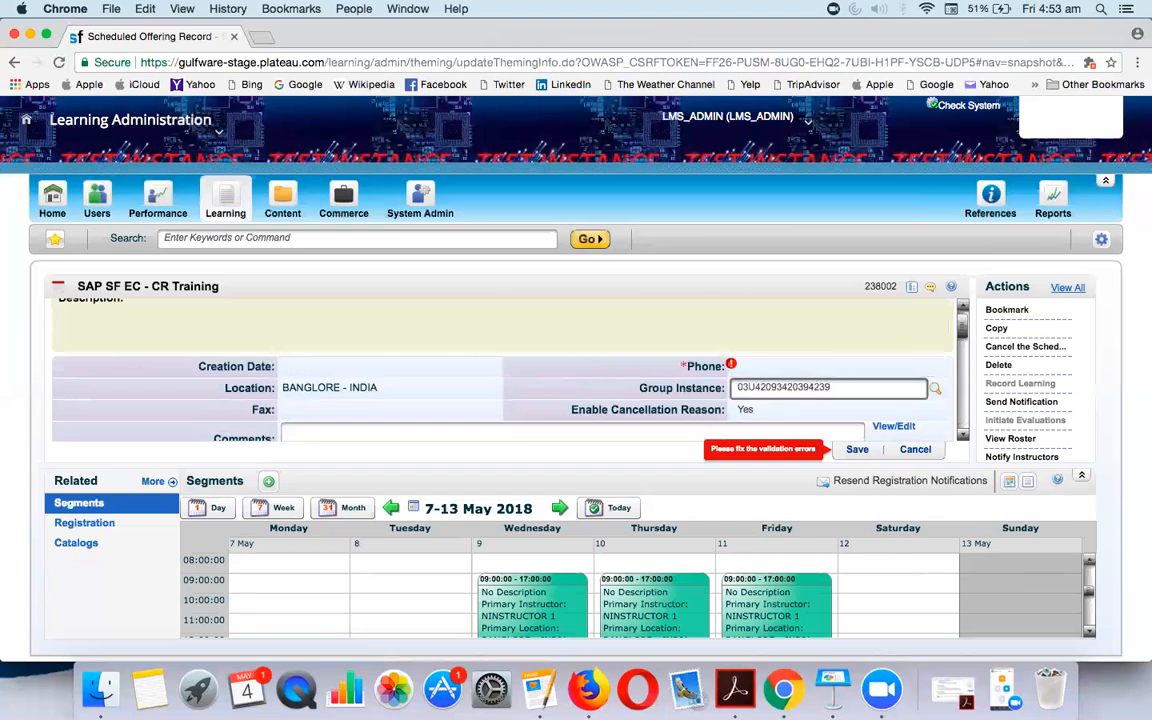
Correct the phone number in the Phone field and save the offering
{"action": "left_click", "coordinate": [841, 370]}
{"action": "type", "text": "938493493"}
{"action": "left_click", "coordinate": [857, 449]}
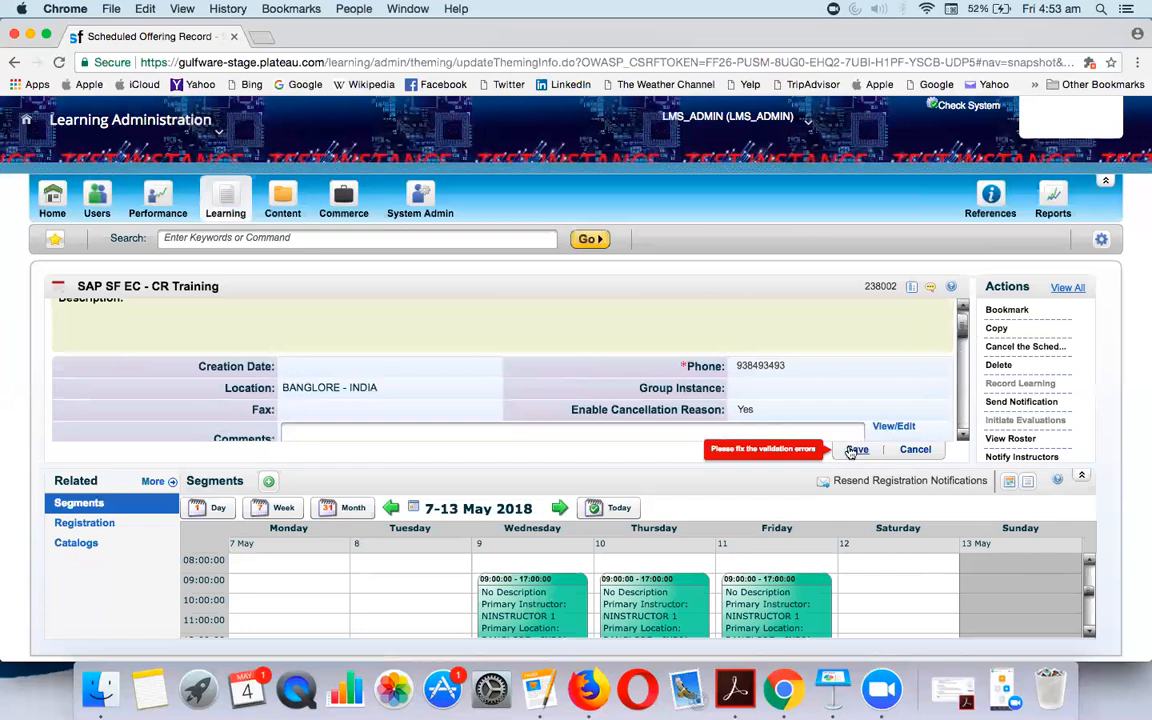
{"action": "scroll", "coordinate": [960, 393], "scroll_direction": "down", "scroll_amount": 5}
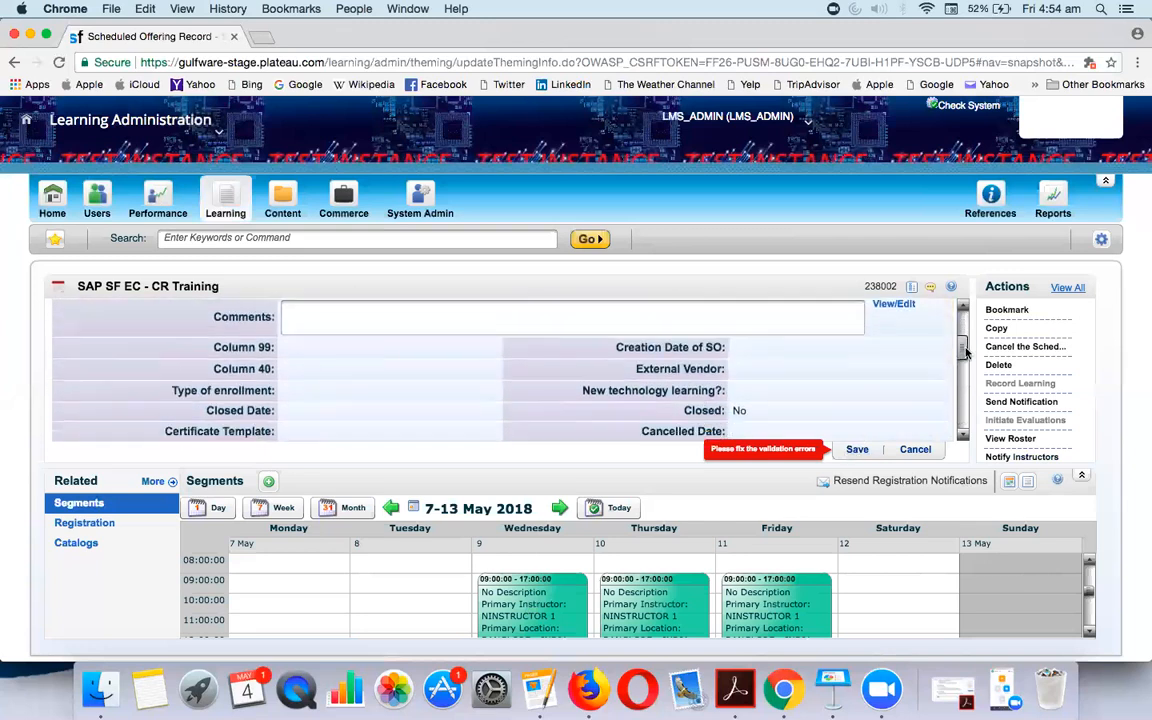
{"action": "scroll", "coordinate": [965, 393], "scroll_direction": "down", "scroll_amount": 3}
{"action": "scroll", "coordinate": [965, 373], "scroll_direction": "up", "scroll_amount": 5}
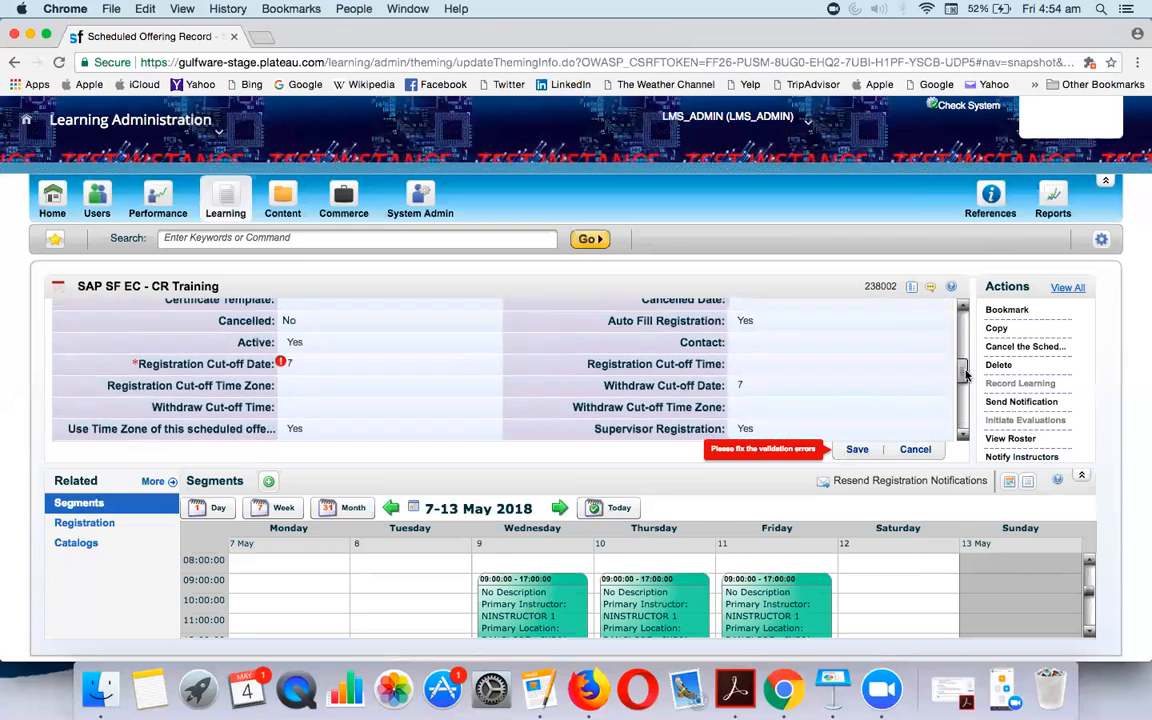
Set the registration cut-off to 7 May 2018, 09:00 India Standard Time, and save
{"action": "left_click", "coordinate": [331, 366]}
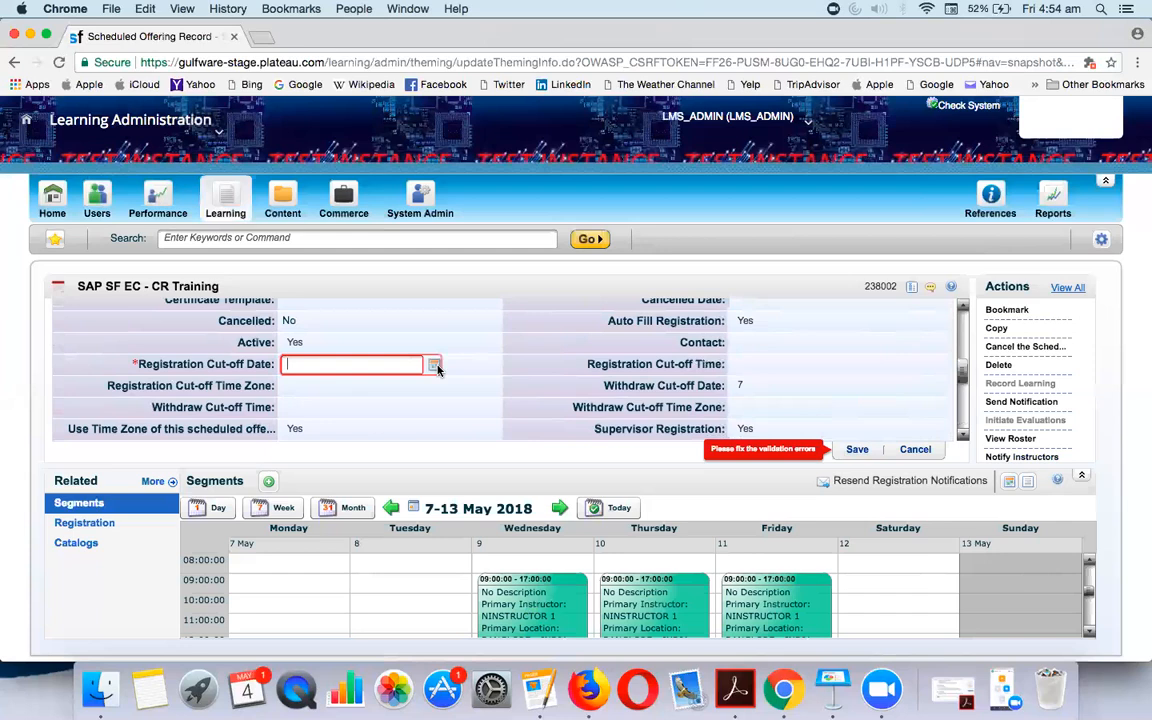
{"action": "left_click", "coordinate": [435, 366]}
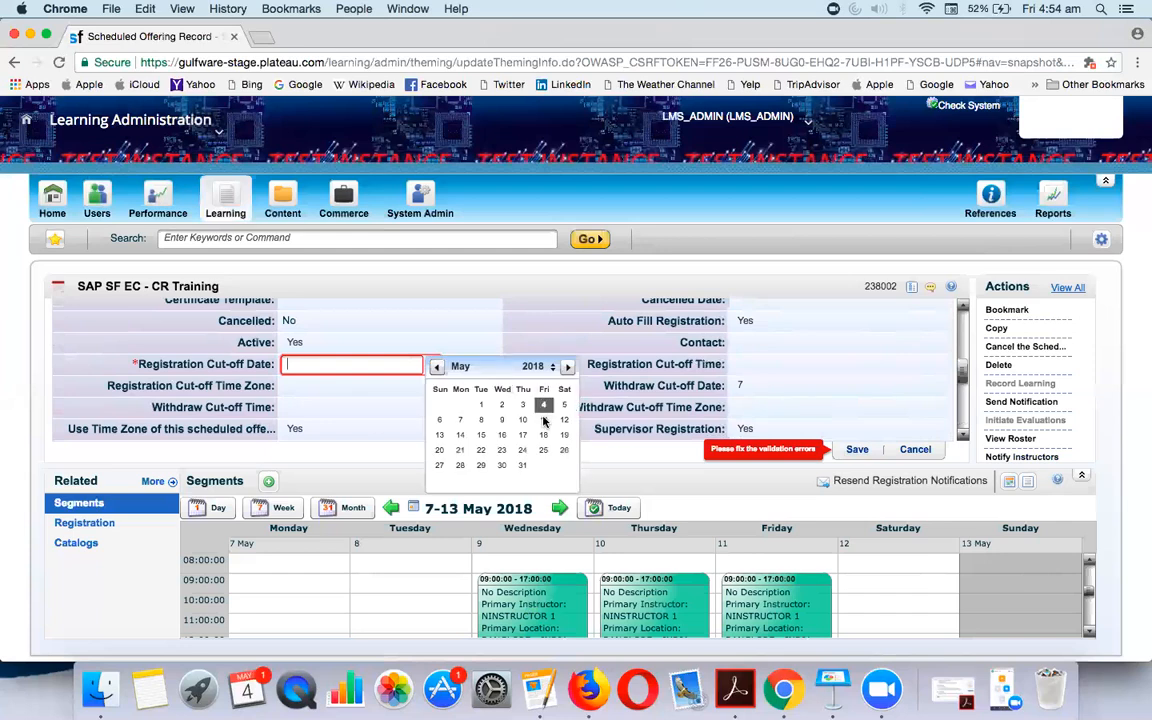
{"action": "left_click", "coordinate": [460, 420]}
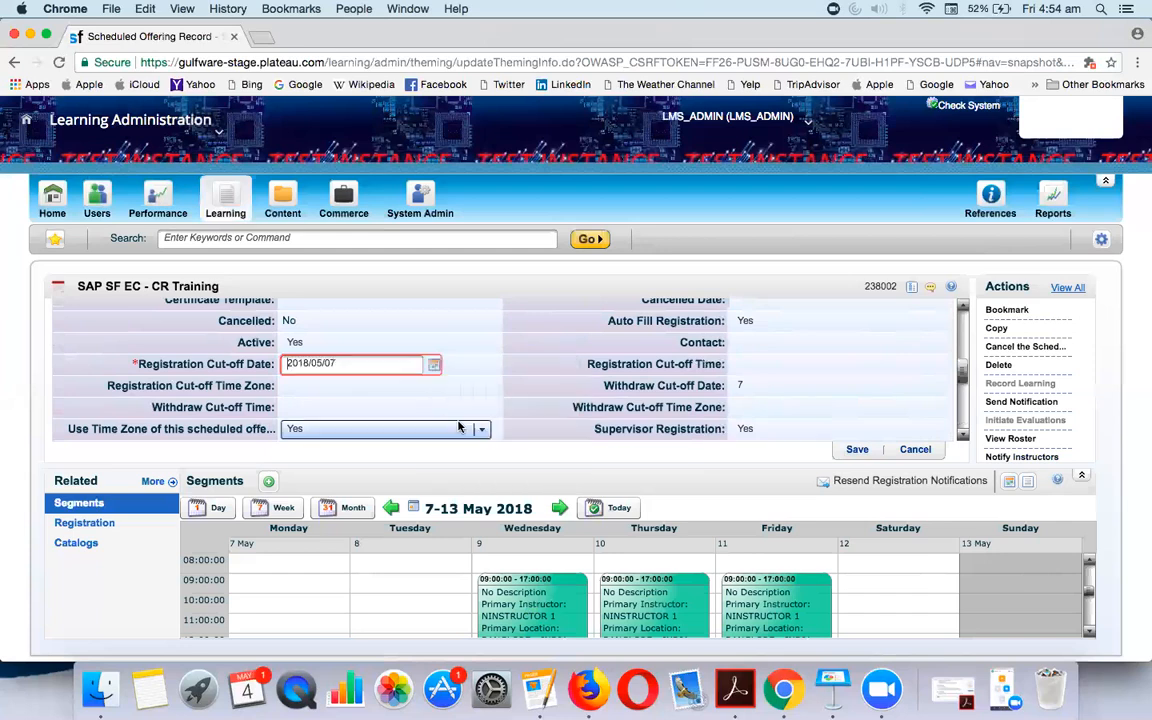
{"action": "left_click", "coordinate": [856, 452]}
{"action": "left_click", "coordinate": [820, 365]}
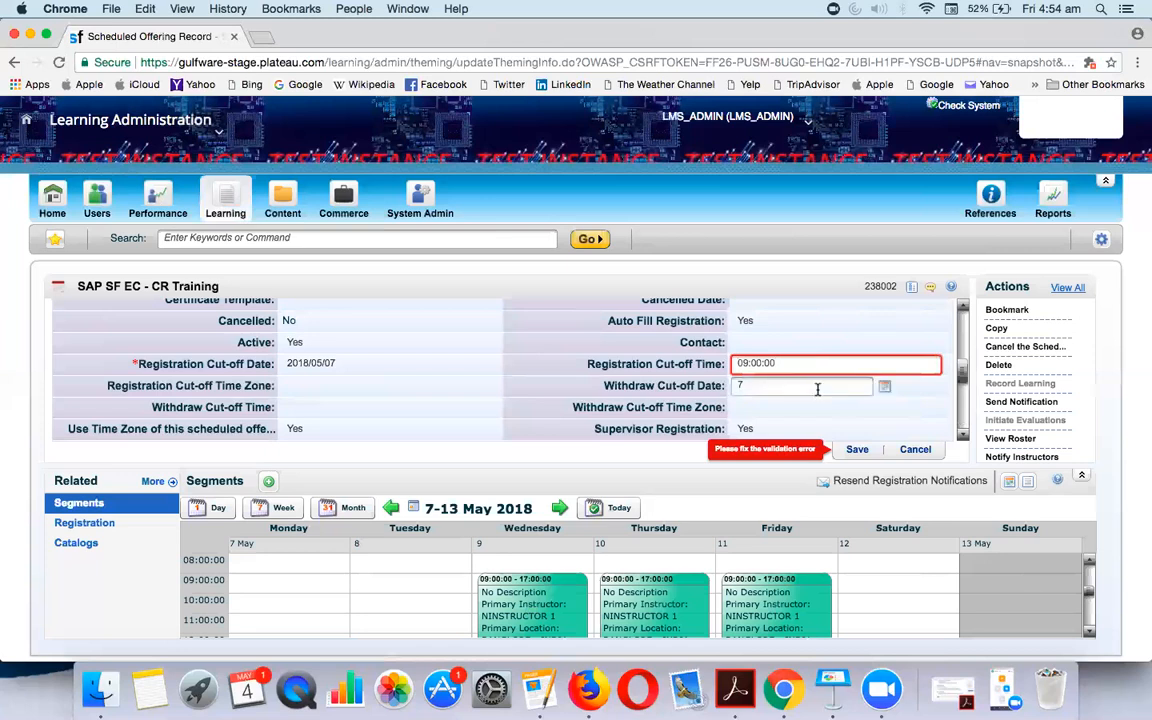
{"action": "left_click", "coordinate": [855, 449]}
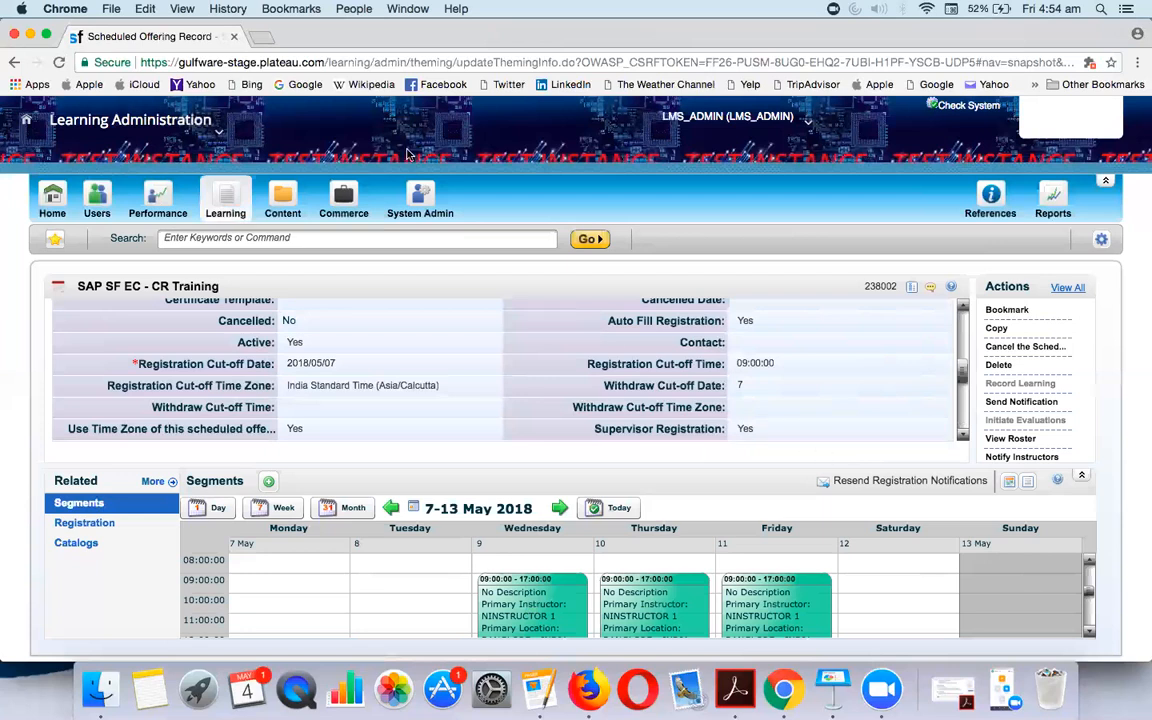
Search Users for the test learner's user ID chosen from the suggestions
{"action": "left_click", "coordinate": [99, 199]}
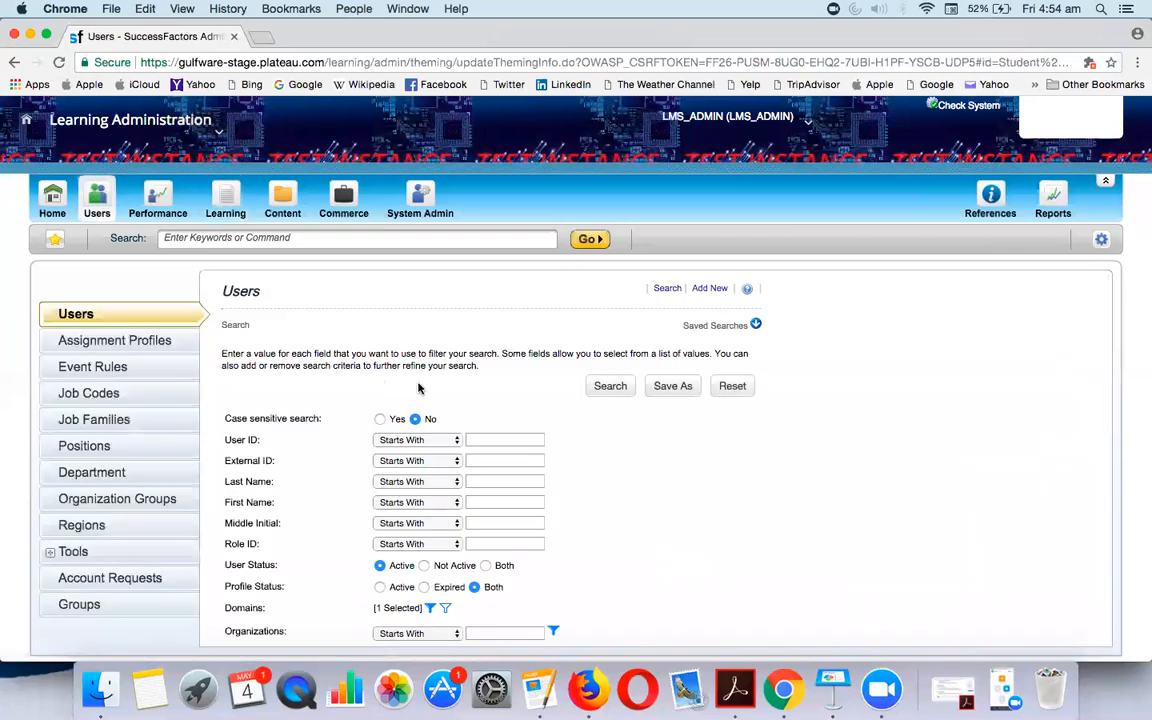
{"action": "left_click", "coordinate": [505, 438]}
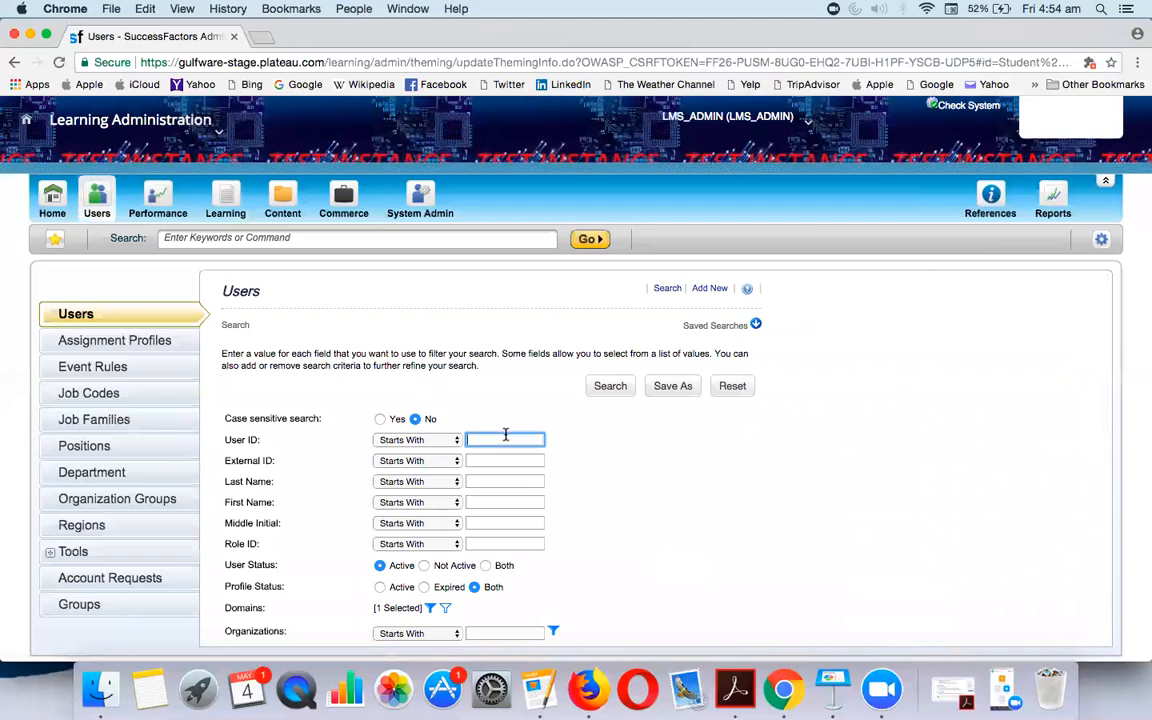
{"action": "type", "text": "cg"}
{"action": "left_click", "coordinate": [510, 458]}
{"action": "scroll", "coordinate": [586, 527], "scroll_direction": "down", "scroll_amount": 5}
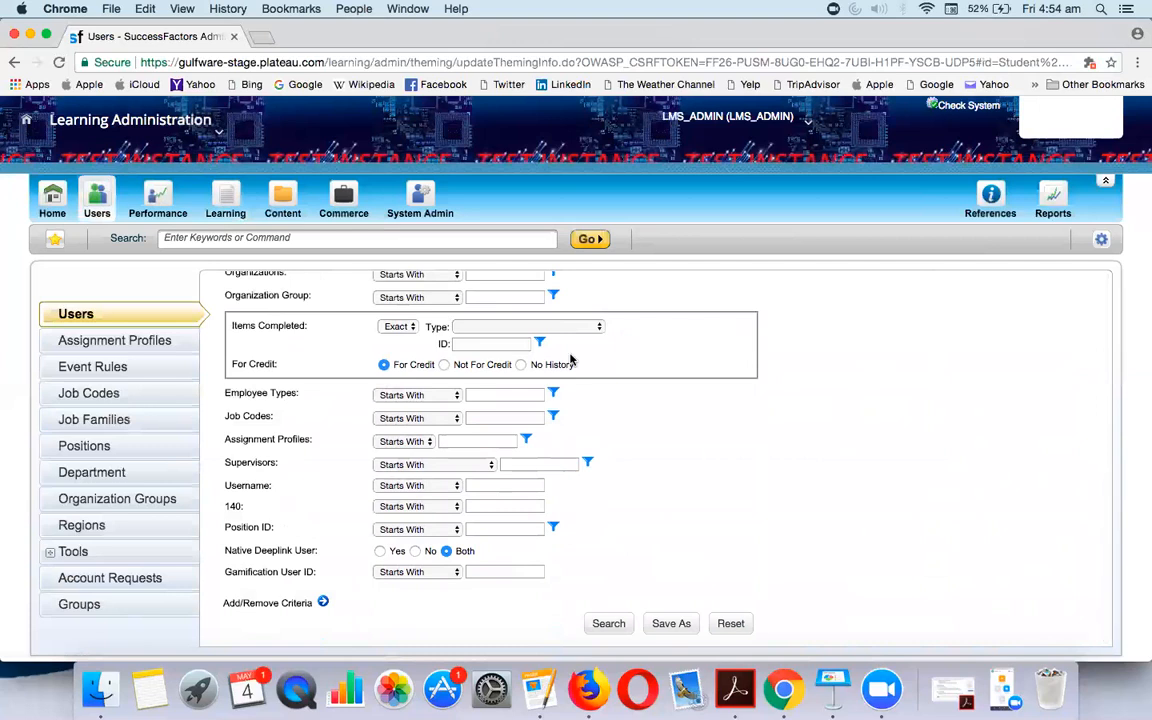
{"action": "left_click", "coordinate": [612, 623]}
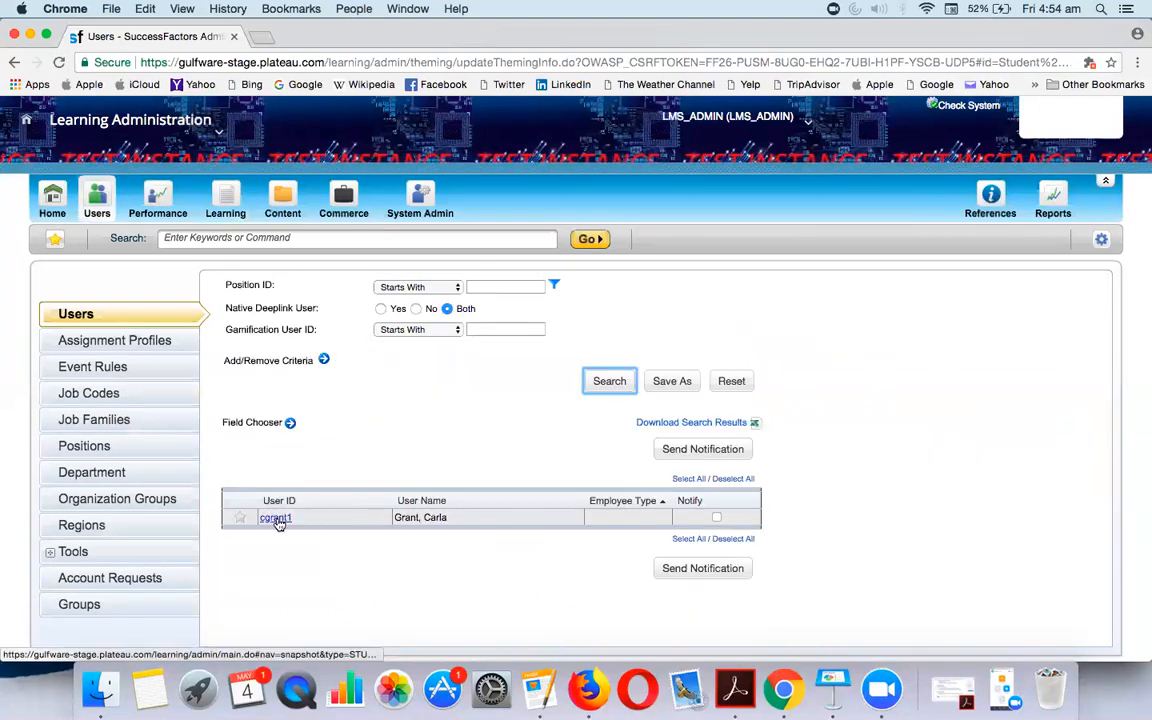
Review the single matching user and open the Domains filter choices
{"action": "scroll", "coordinate": [473, 470], "scroll_direction": "up", "scroll_amount": 6}
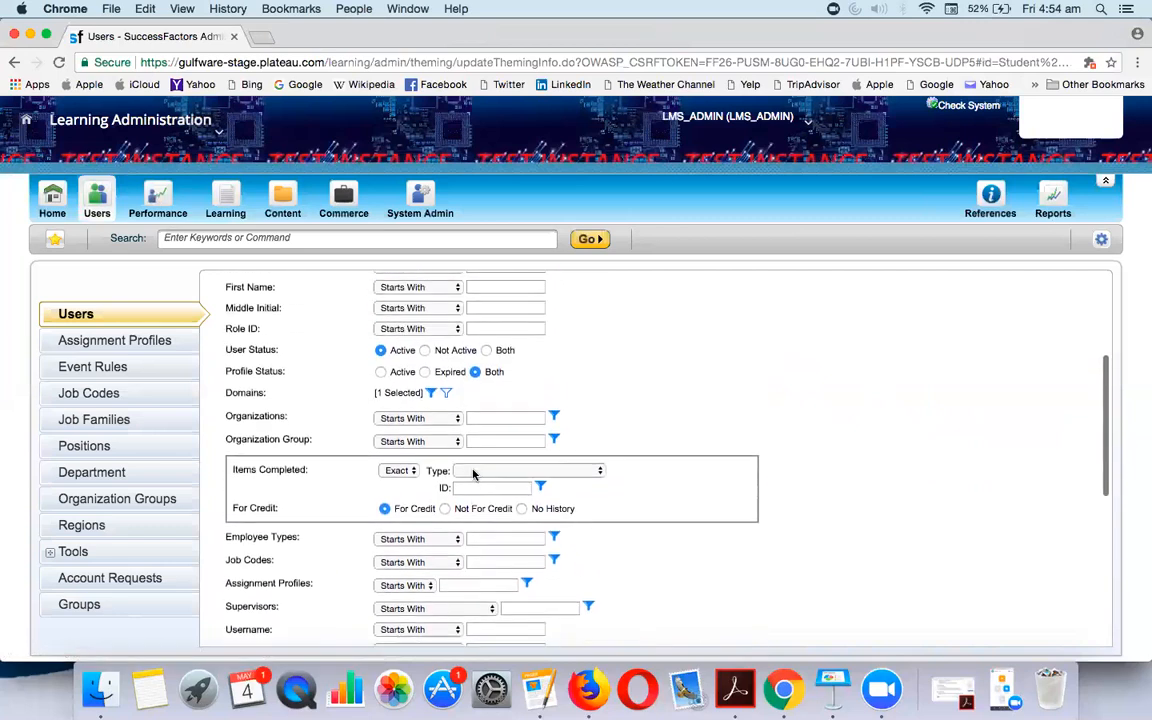
{"action": "scroll", "coordinate": [430, 450], "scroll_direction": "down", "scroll_amount": 8}
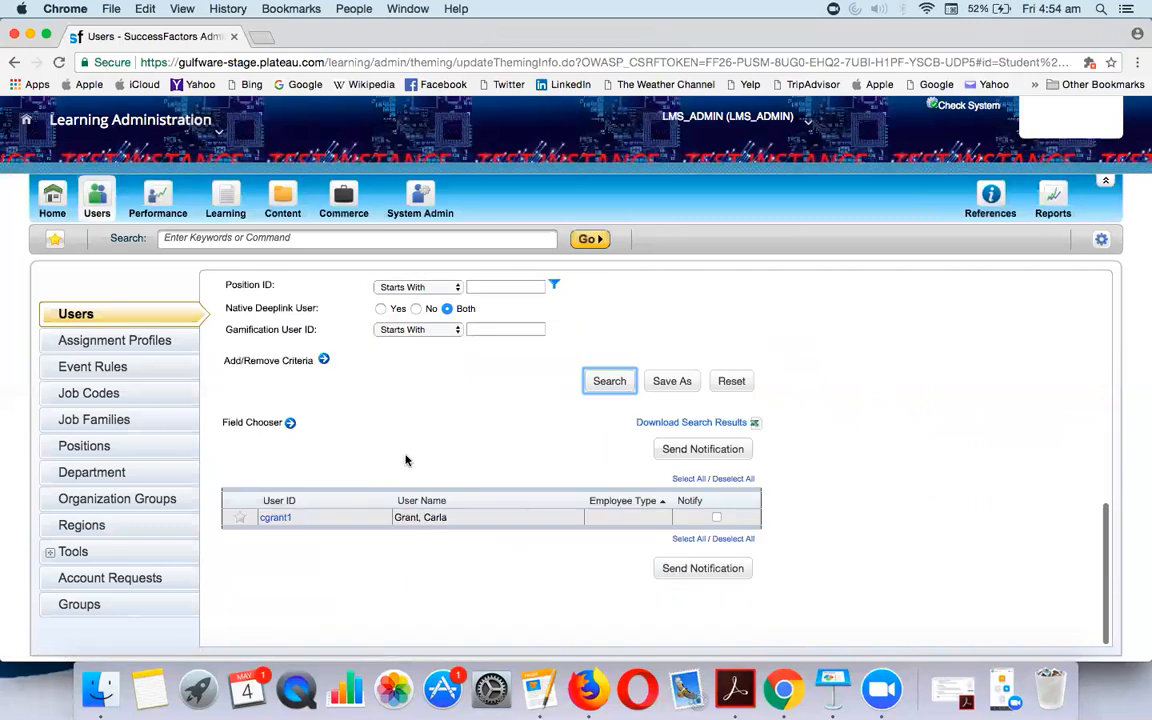
{"action": "scroll", "coordinate": [458, 394], "scroll_direction": "up", "scroll_amount": 5}
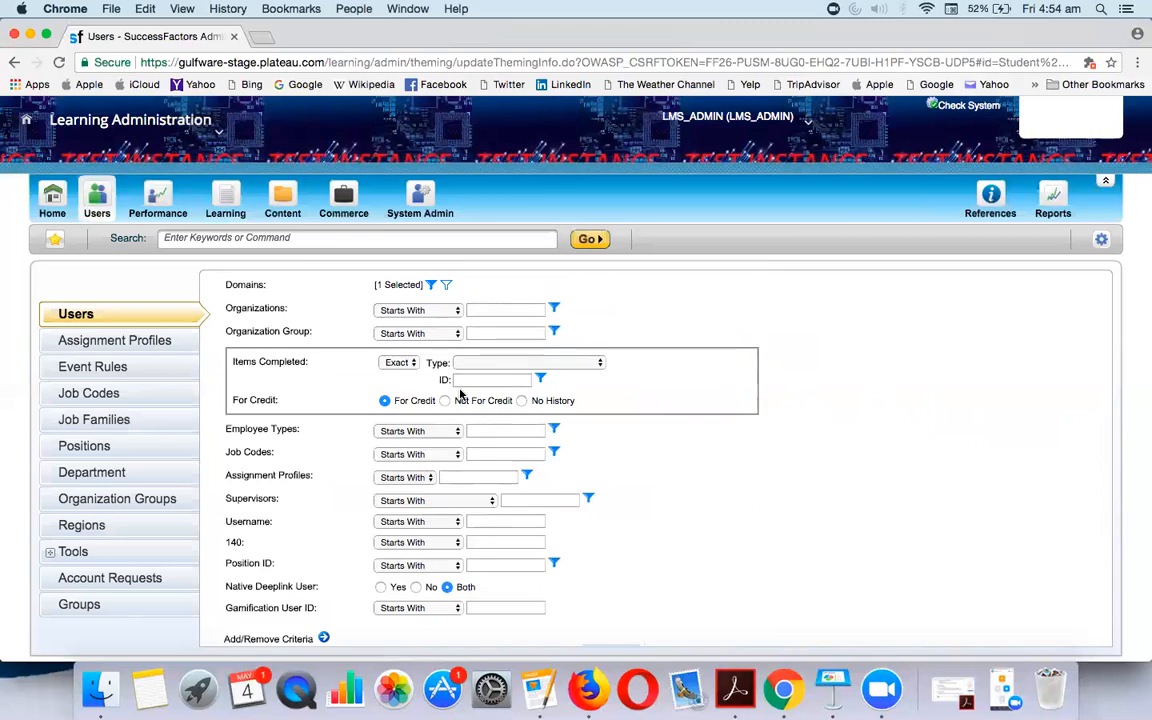
{"action": "scroll", "coordinate": [430, 460], "scroll_direction": "down", "scroll_amount": 5}
{"action": "scroll", "coordinate": [375, 540], "scroll_direction": "up", "scroll_amount": 5}
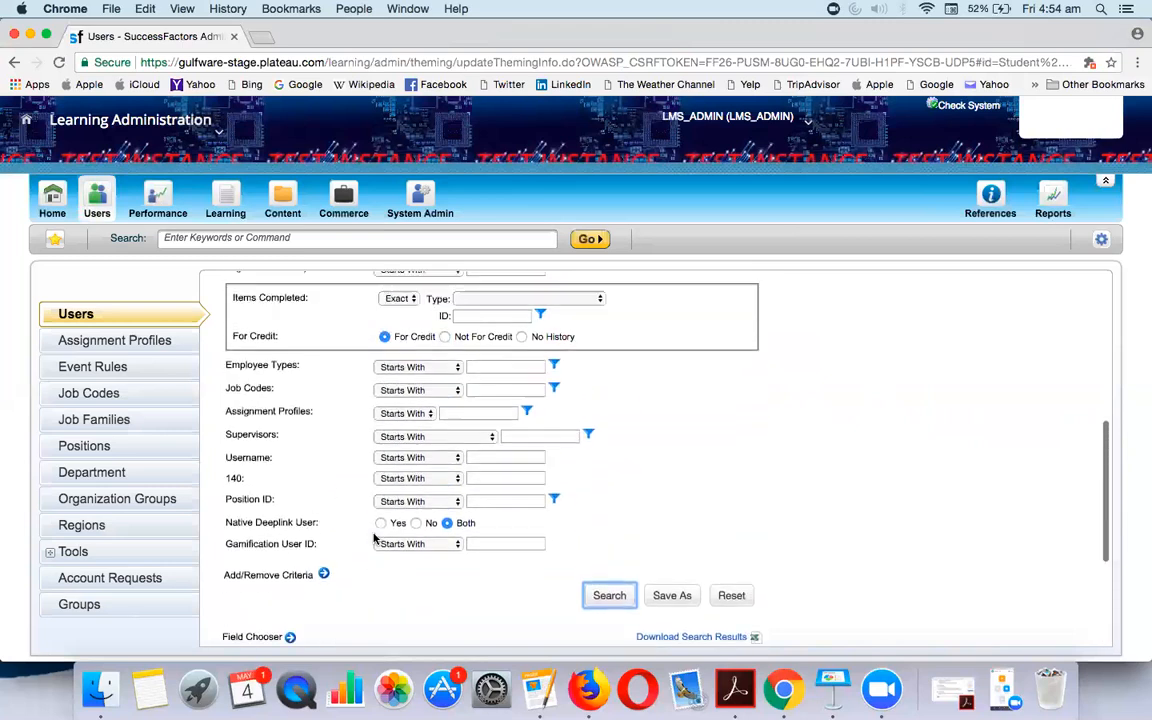
{"action": "scroll", "coordinate": [409, 441], "scroll_direction": "up", "scroll_amount": 2}
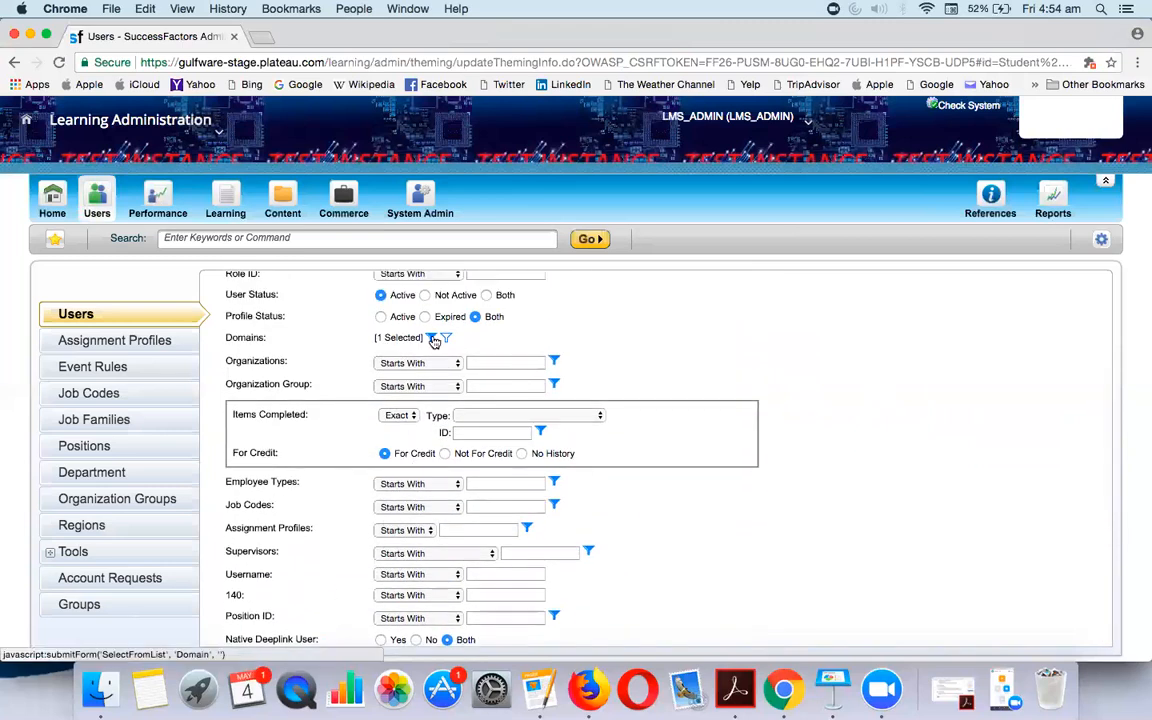
{"action": "left_click", "coordinate": [433, 338]}
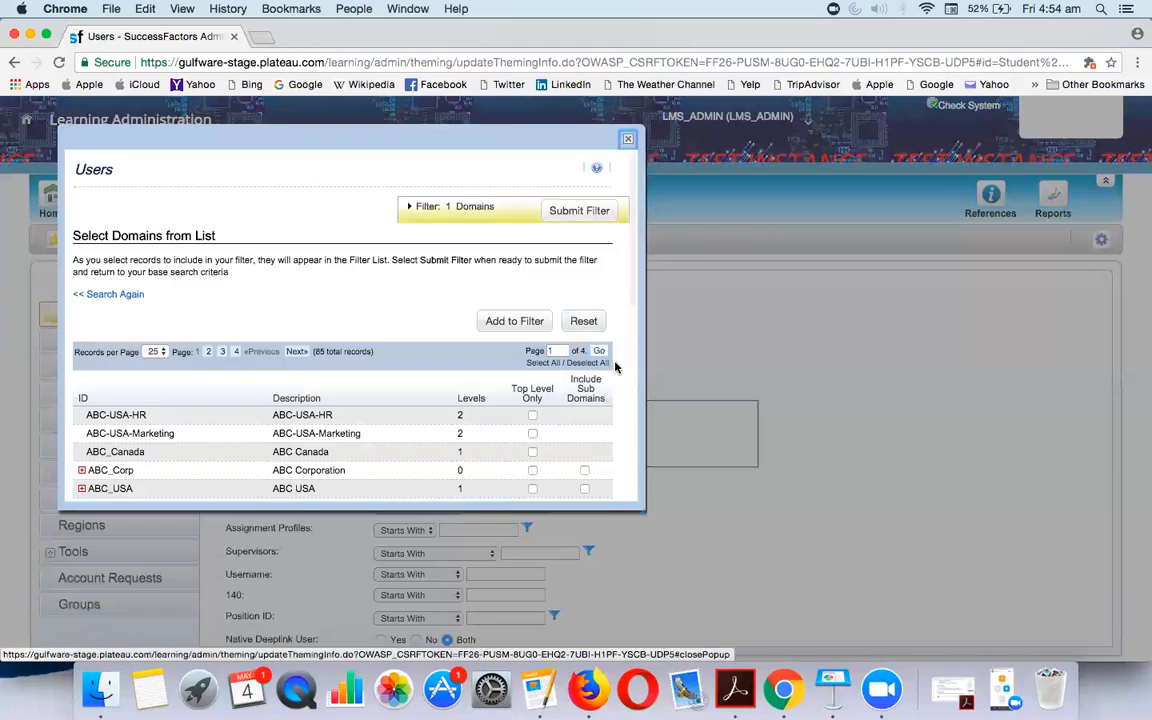
List all domains on one page, select them with sub-domains, add to the filter and submit
{"action": "left_click", "coordinate": [161, 356]}
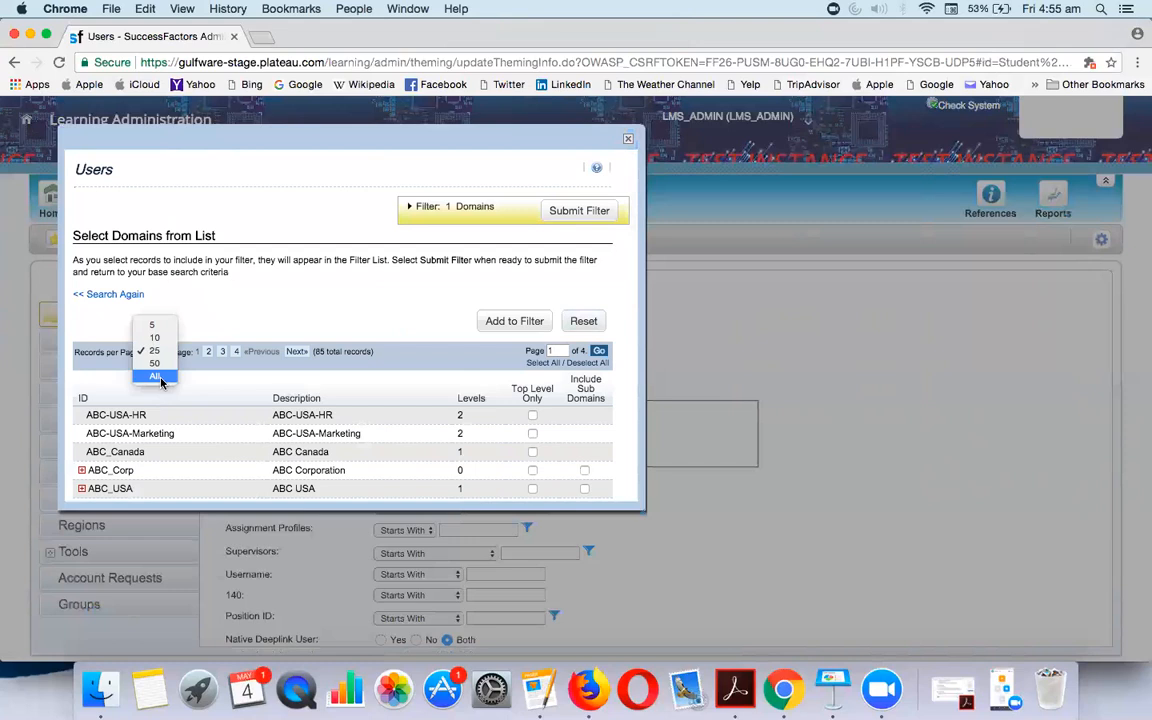
{"action": "left_click", "coordinate": [366, 380]}
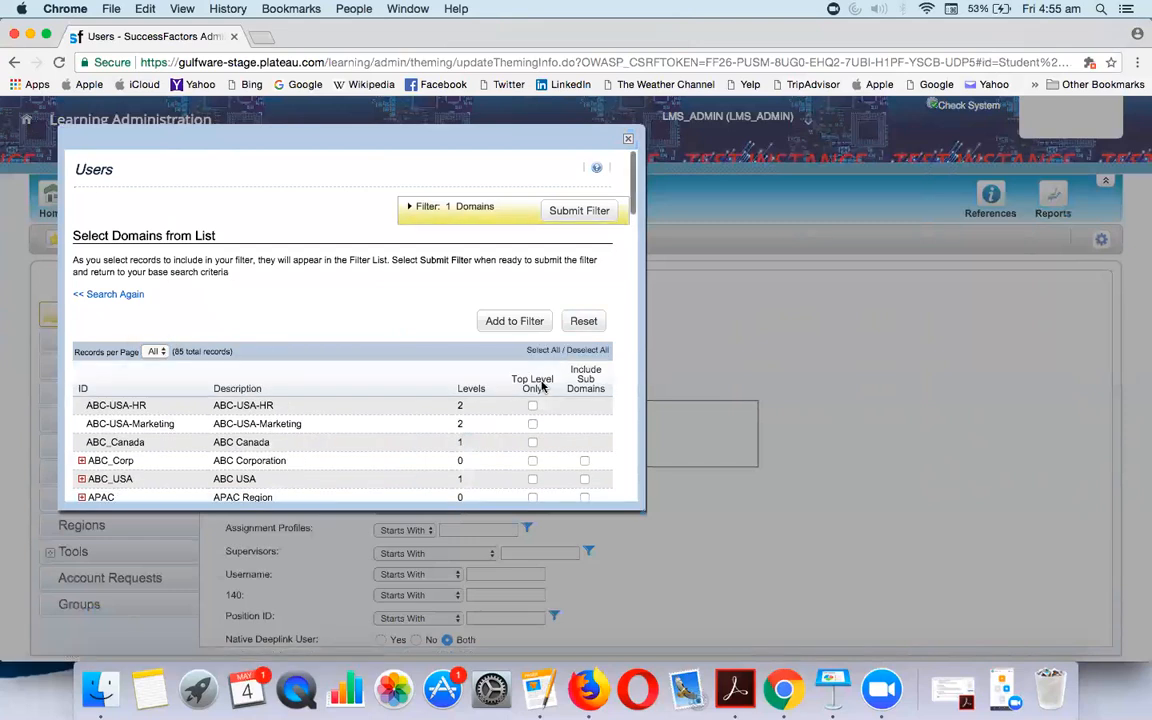
{"action": "left_click", "coordinate": [553, 354]}
{"action": "left_click", "coordinate": [549, 323]}
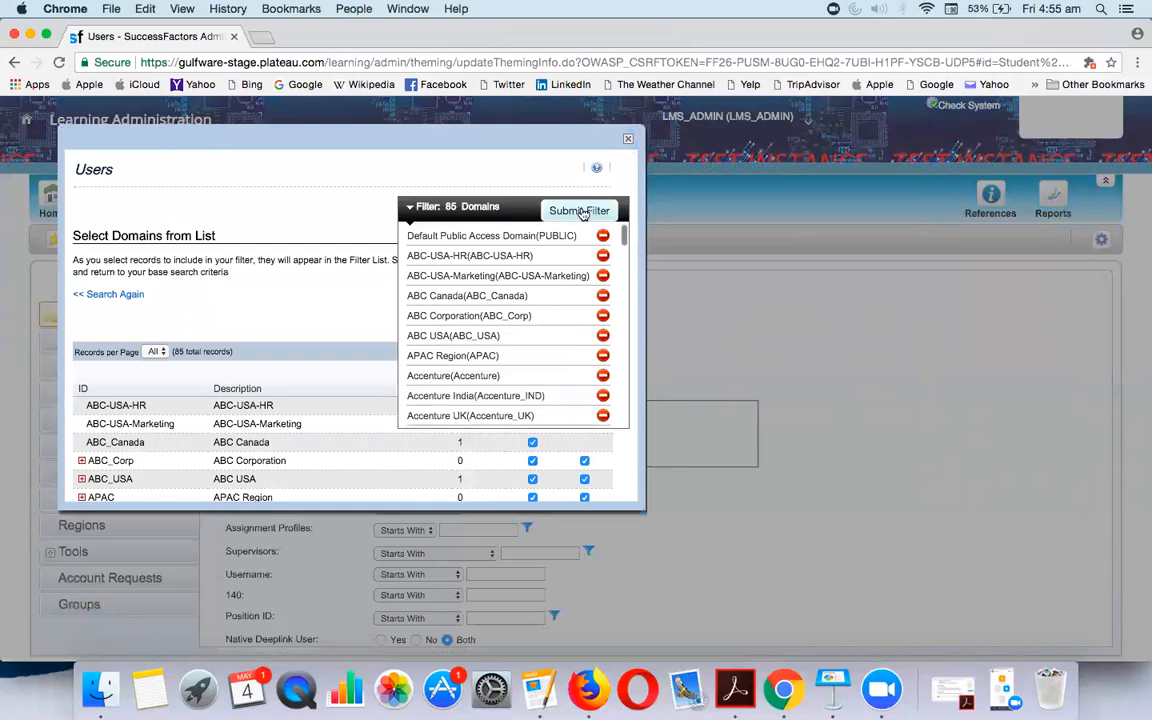
{"action": "left_click", "coordinate": [582, 212]}
Rerun the user search, open the second matching learner's record and reveal the Admin Tools option
{"action": "scroll", "coordinate": [643, 406], "scroll_direction": "down", "scroll_amount": 5}
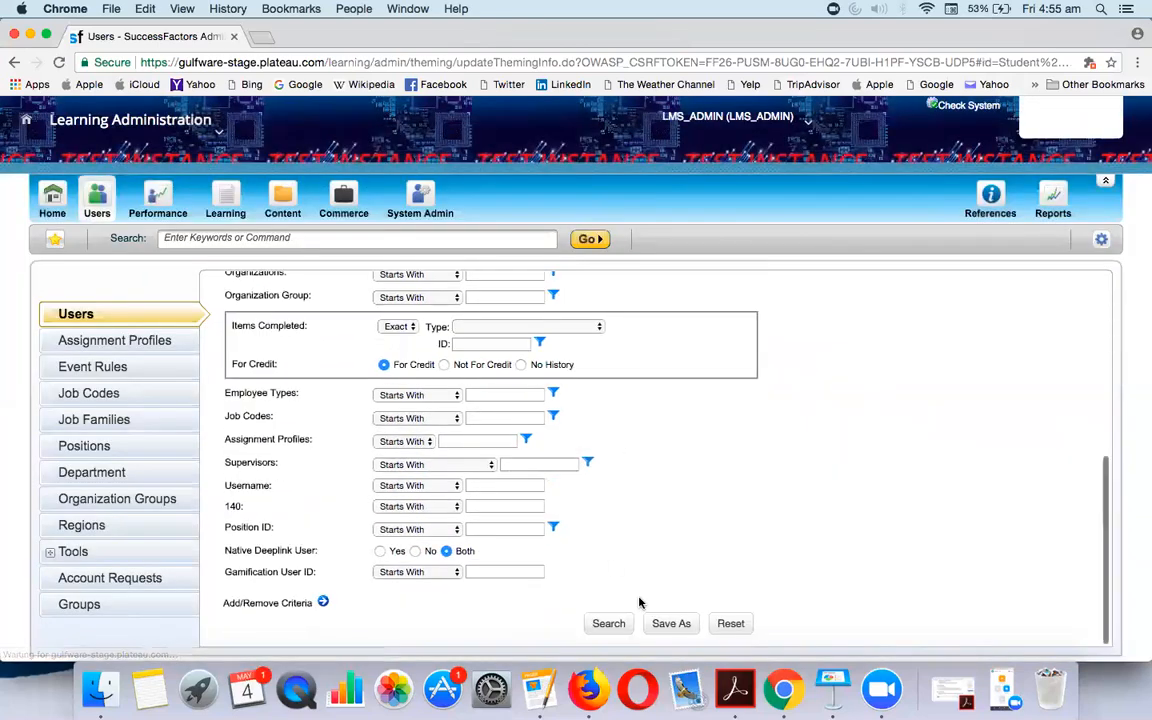
{"action": "left_click", "coordinate": [624, 623]}
{"action": "scroll", "coordinate": [622, 617], "scroll_direction": "down", "scroll_amount": 3}
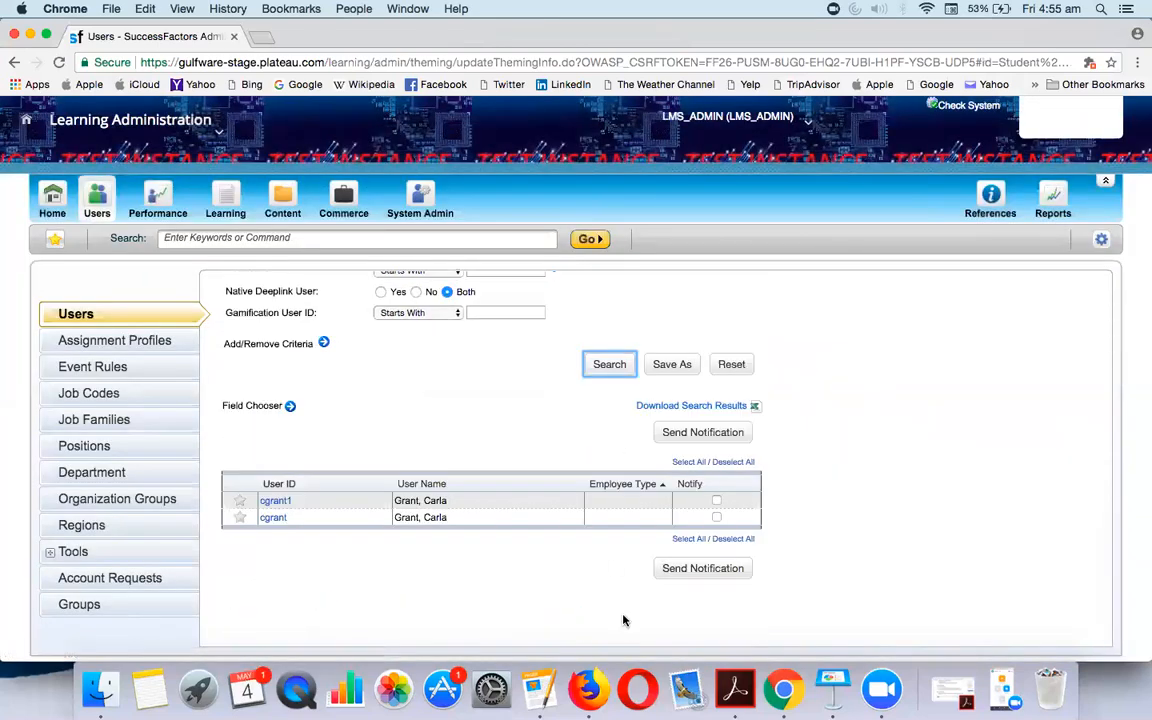
{"action": "left_click", "coordinate": [273, 518]}
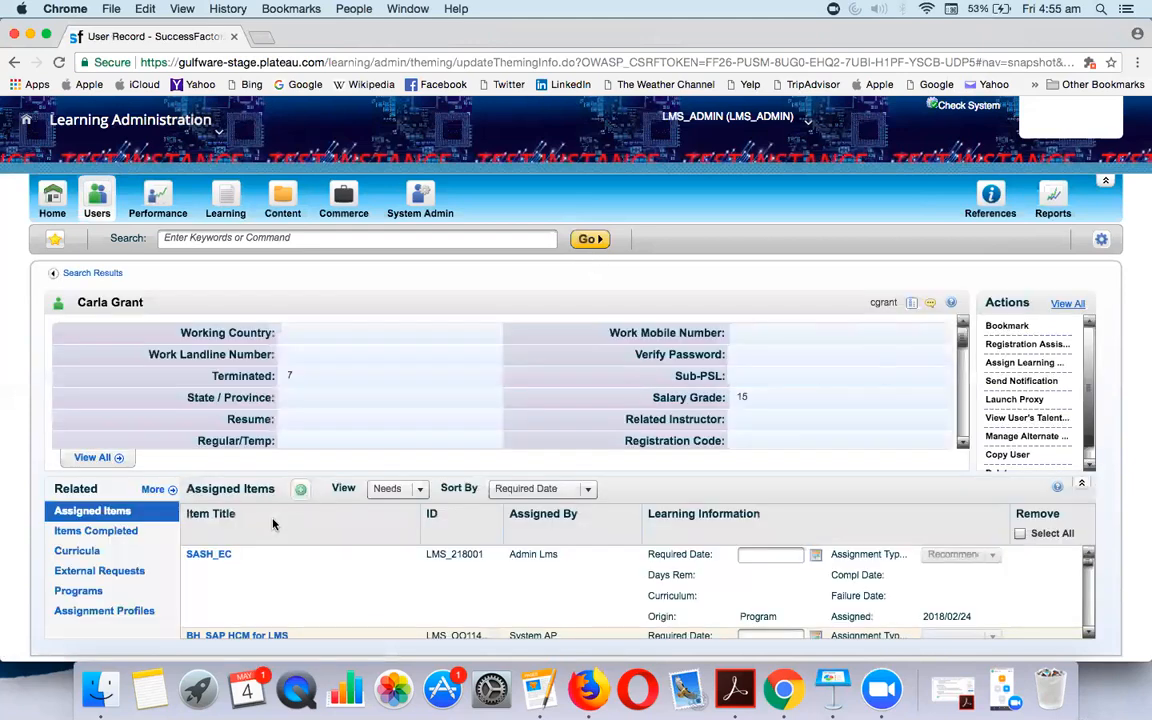
{"action": "left_click", "coordinate": [177, 122]}
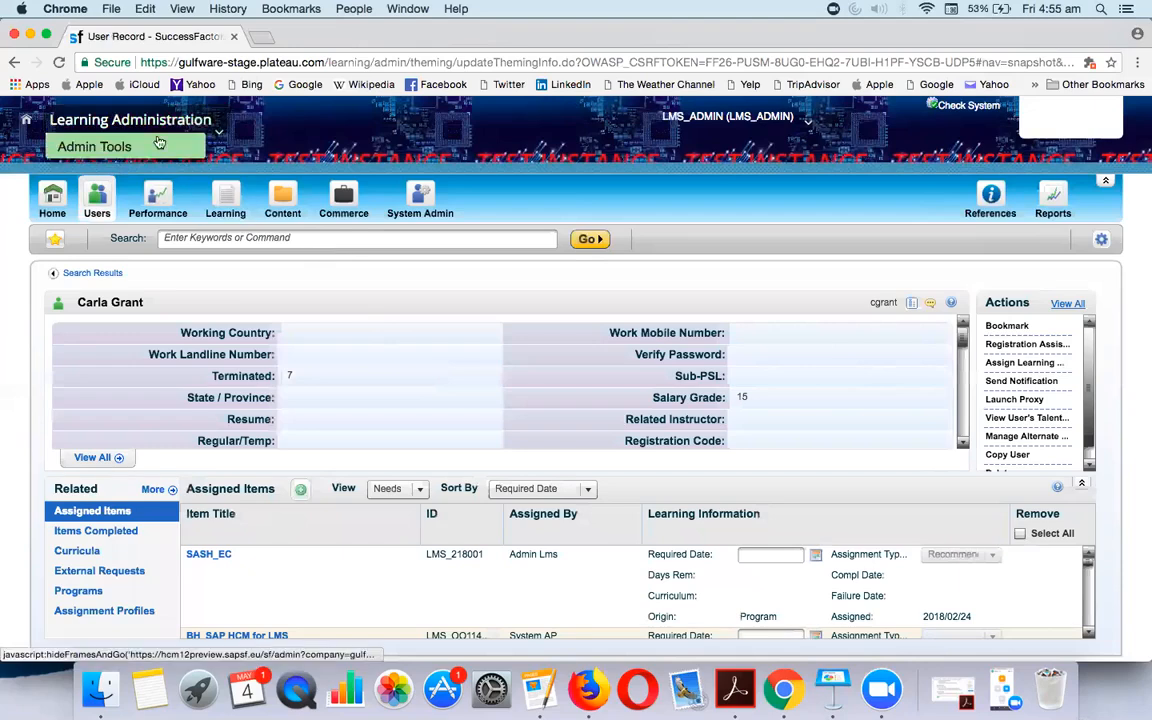
Go to Admin Tools and switch the SuccessFactors module to Learning
{"action": "left_click", "coordinate": [107, 145]}
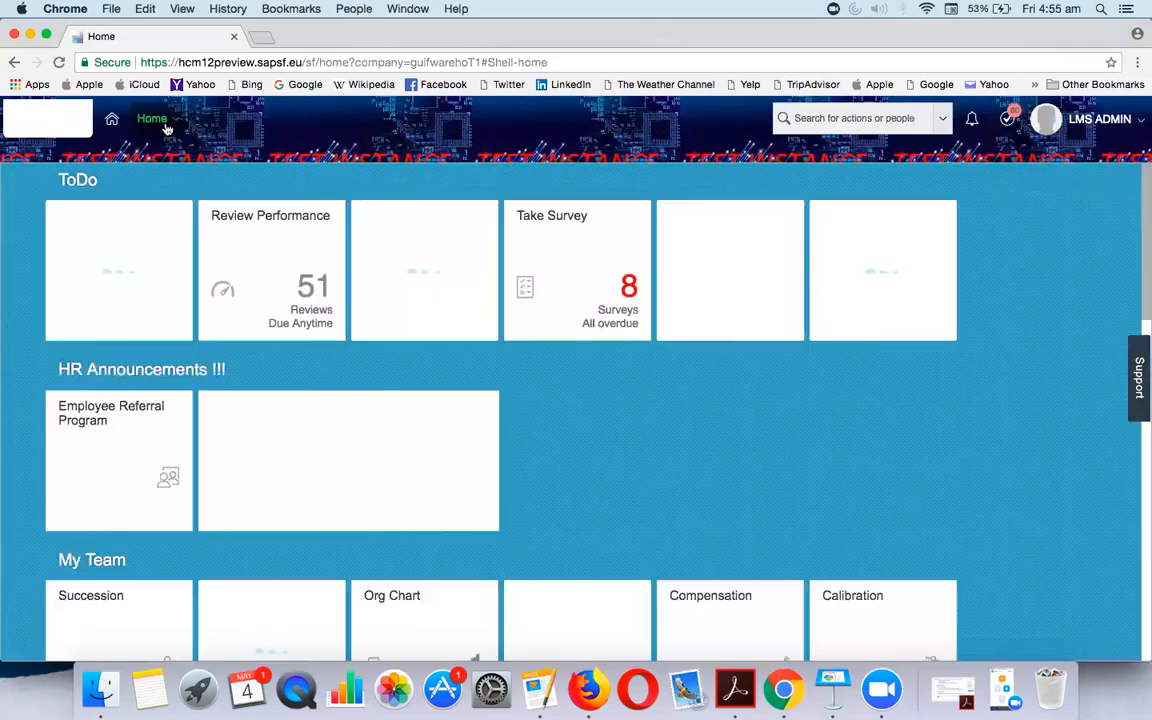
{"action": "left_click", "coordinate": [155, 119]}
{"action": "left_click", "coordinate": [161, 295]}
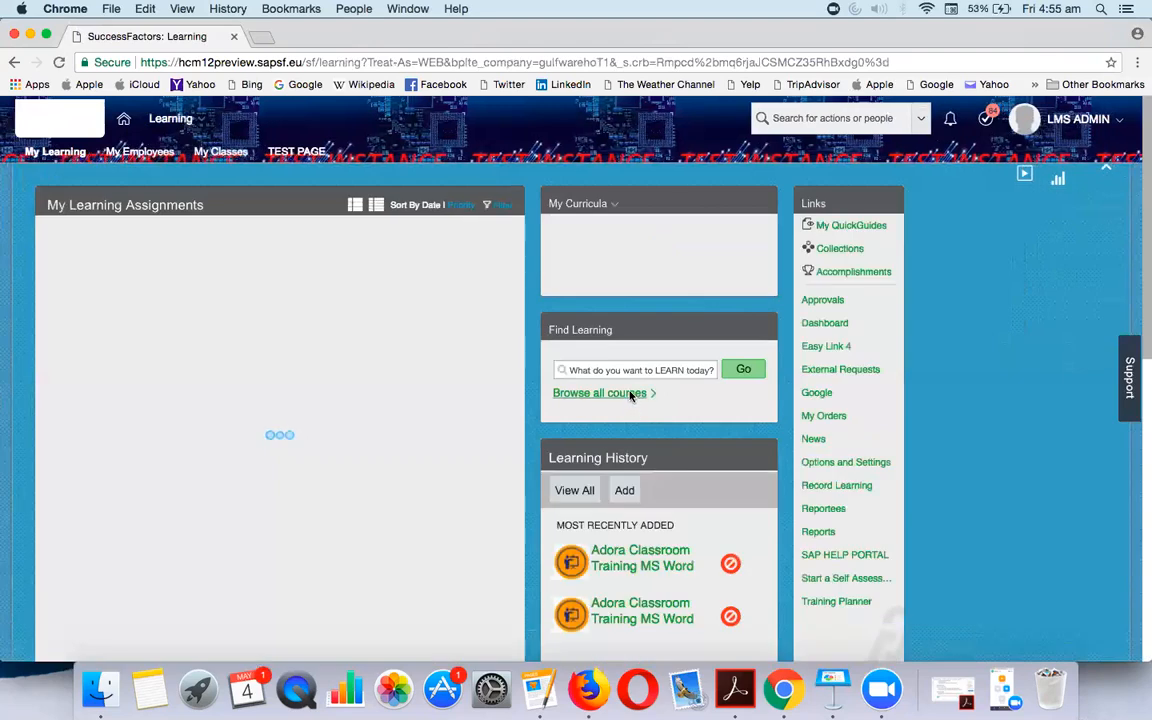
Search the full course catalog for sf and show SAP SF EC - CR Training's offerings
{"action": "left_click", "coordinate": [630, 394]}
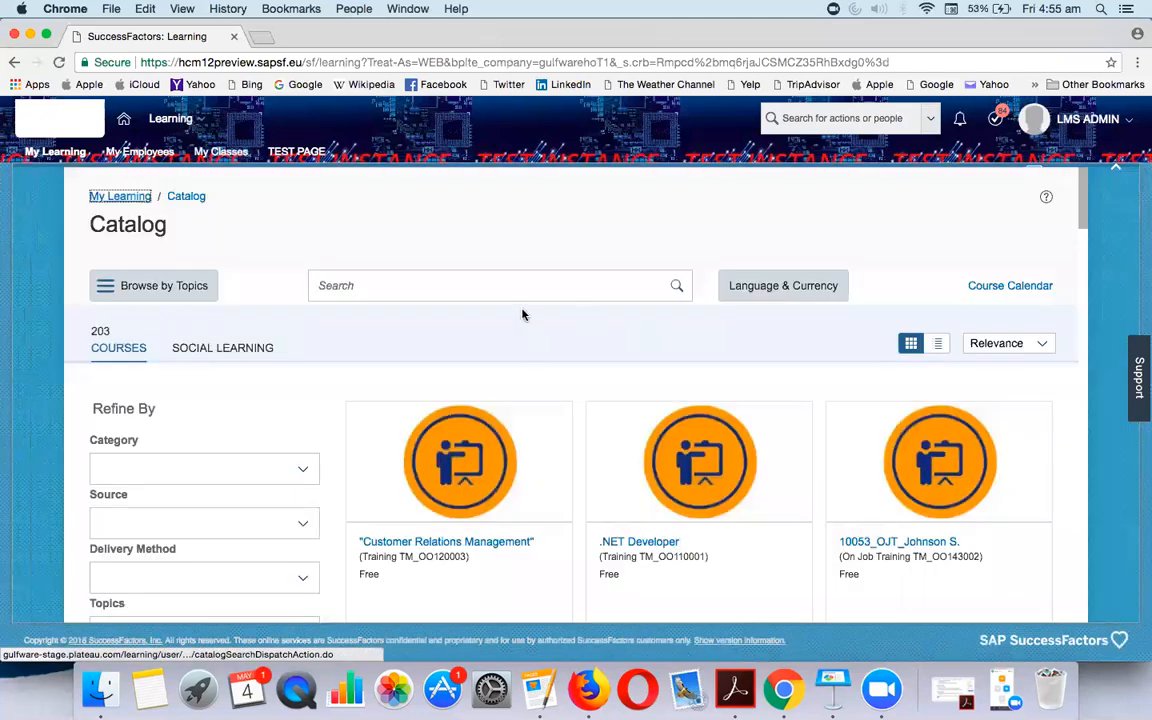
{"action": "left_click", "coordinate": [502, 292]}
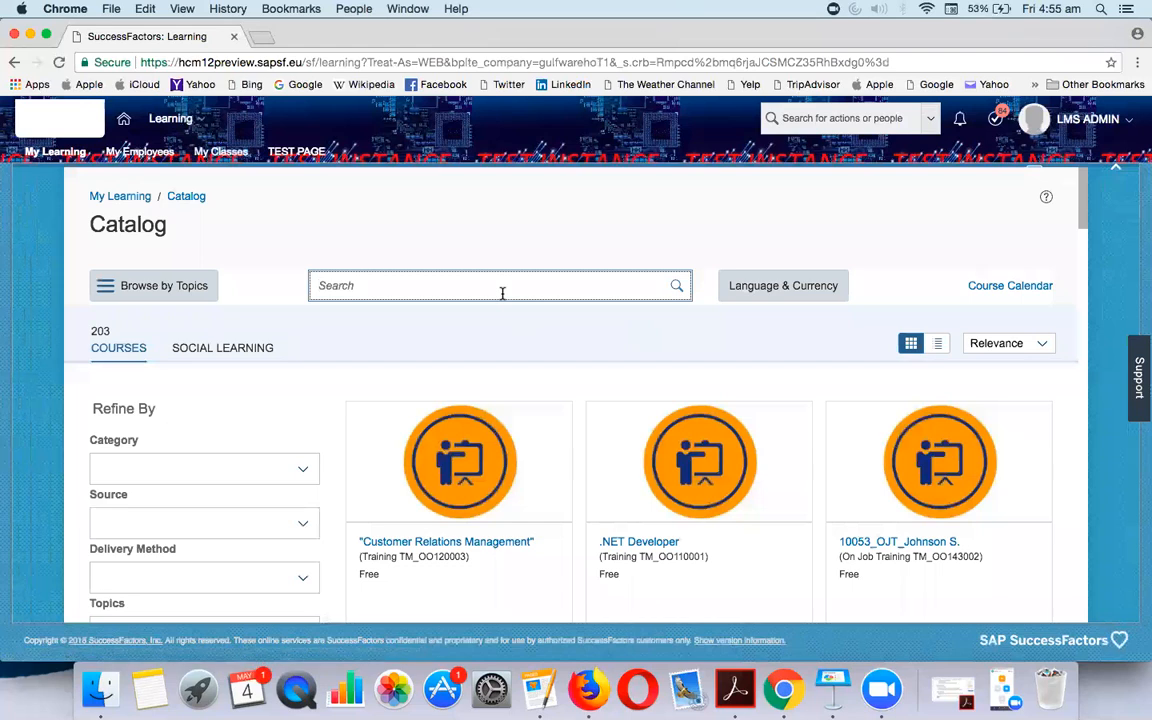
{"action": "type", "text": "sf"}
{"action": "key", "text": "Return"}
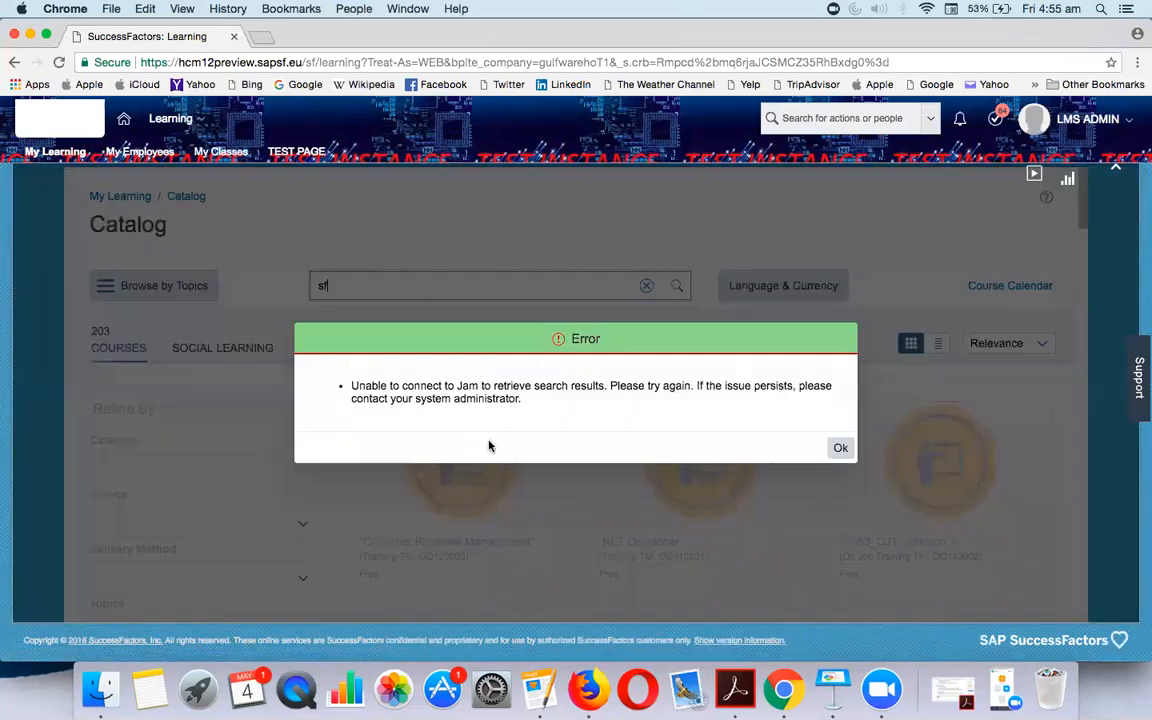
{"action": "left_click", "coordinate": [840, 447]}
{"action": "scroll", "coordinate": [504, 327], "scroll_direction": "down", "scroll_amount": 5}
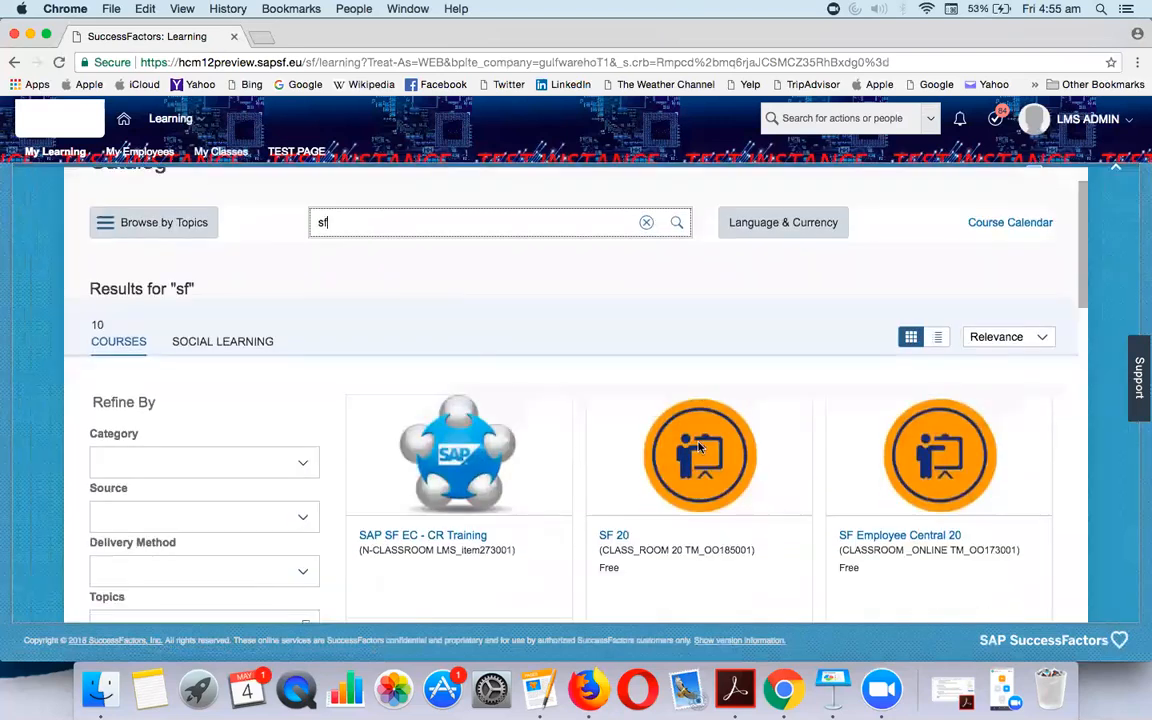
{"action": "left_click", "coordinate": [404, 329]}
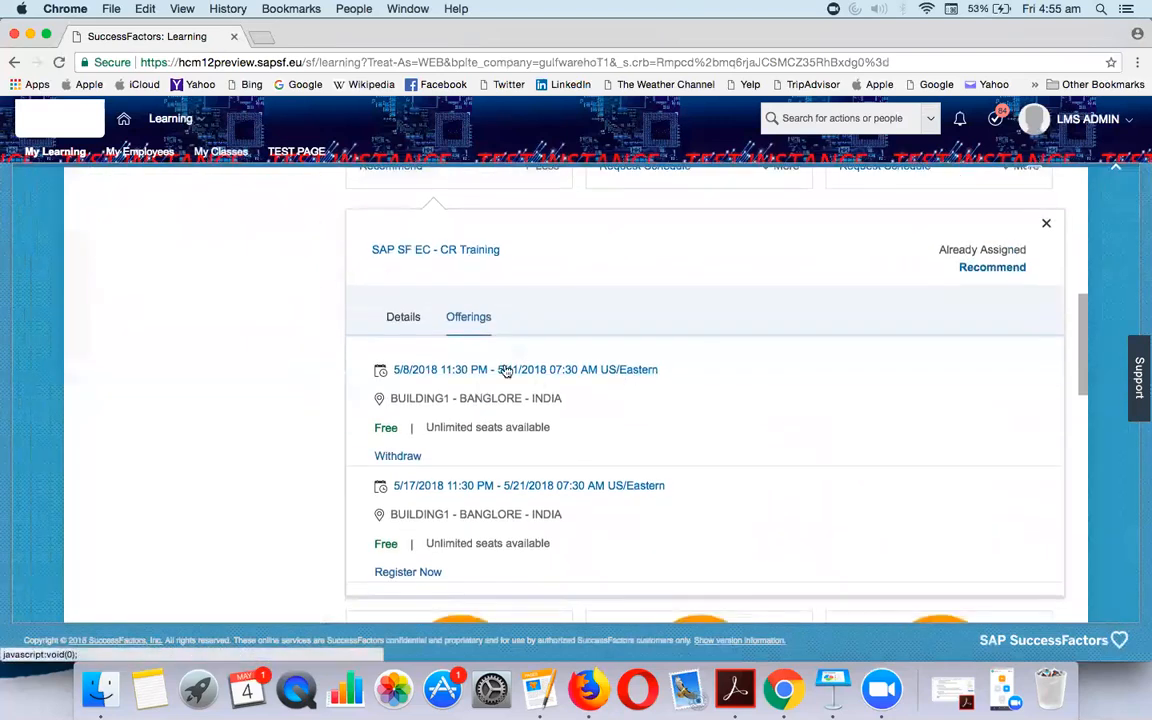
Withdraw from the 5/8/2018 offering, removing it from the plan, with reason Test Cancellation
{"action": "left_click", "coordinate": [414, 457]}
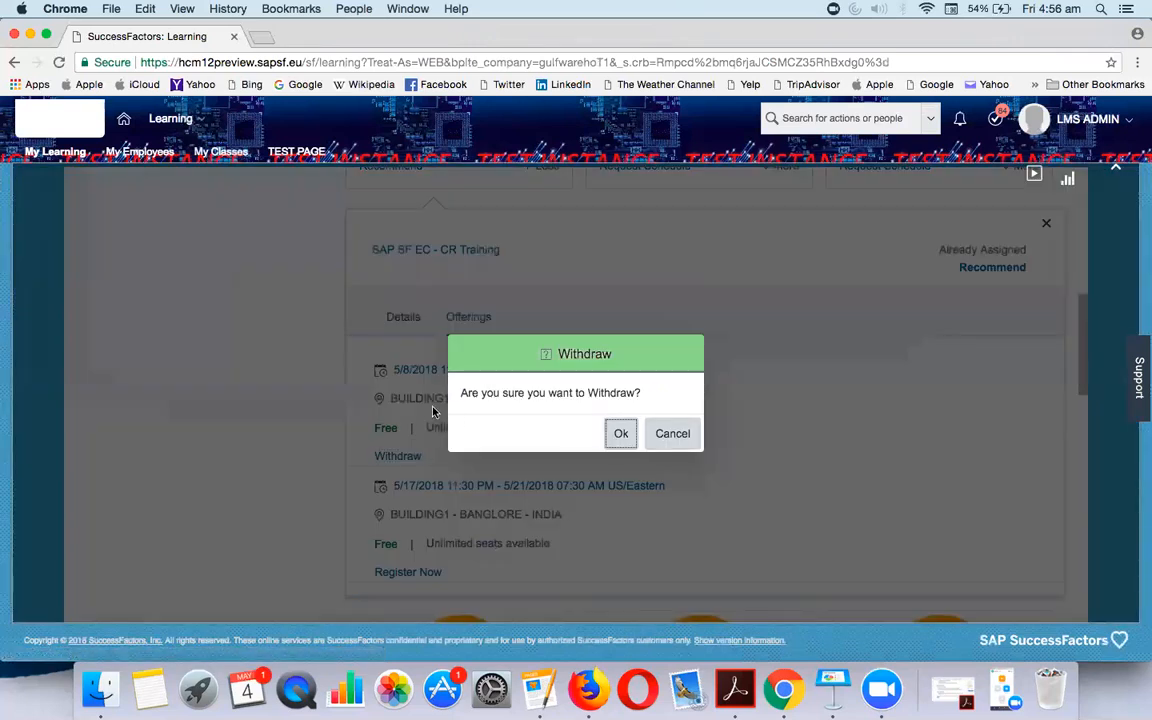
{"action": "left_click", "coordinate": [619, 435]}
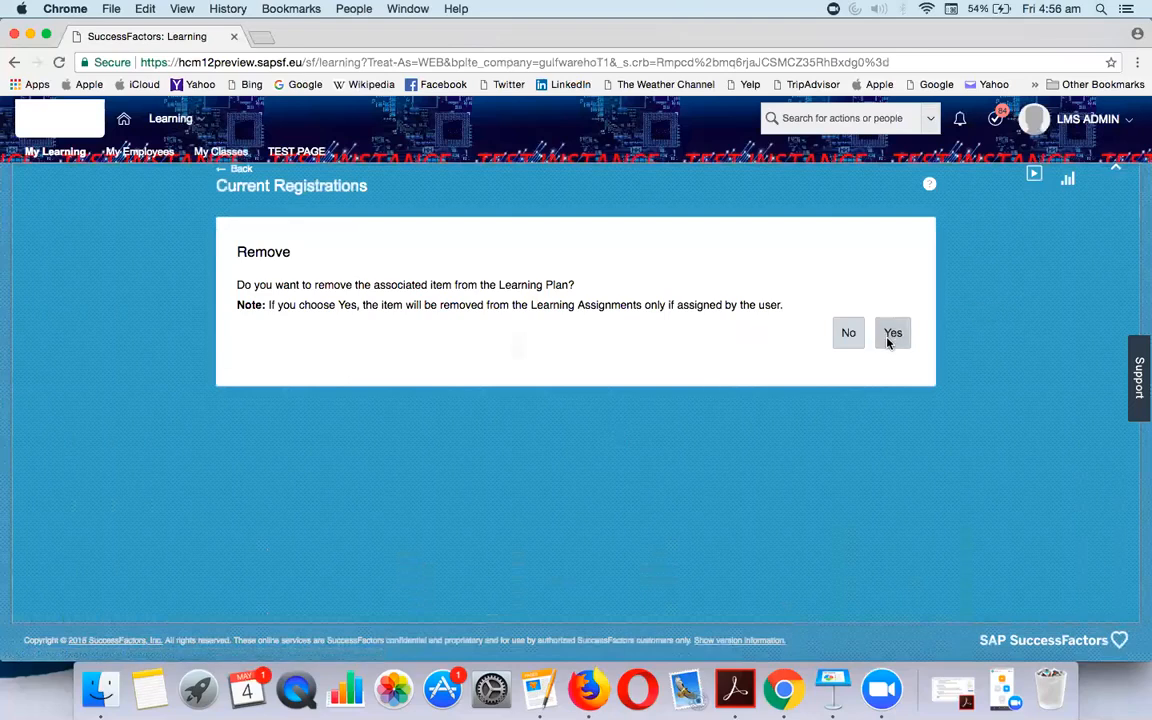
{"action": "left_click", "coordinate": [891, 336]}
{"action": "left_click", "coordinate": [513, 317]}
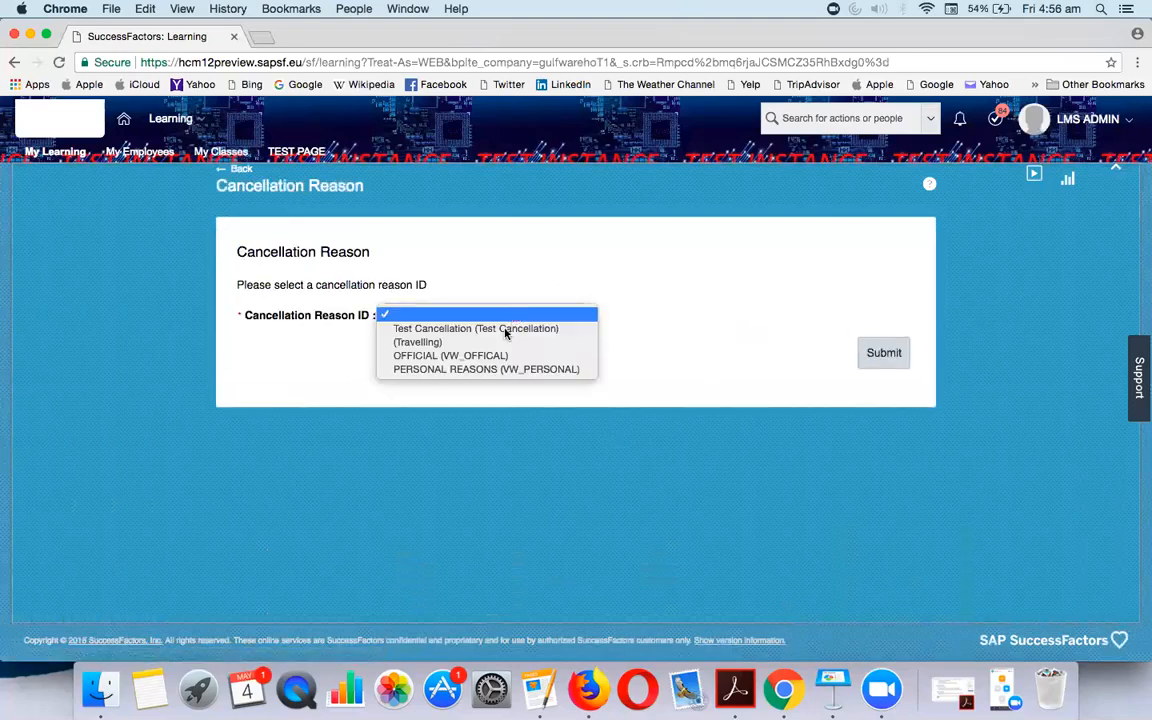
{"action": "left_click", "coordinate": [506, 330]}
{"action": "left_click", "coordinate": [883, 352]}
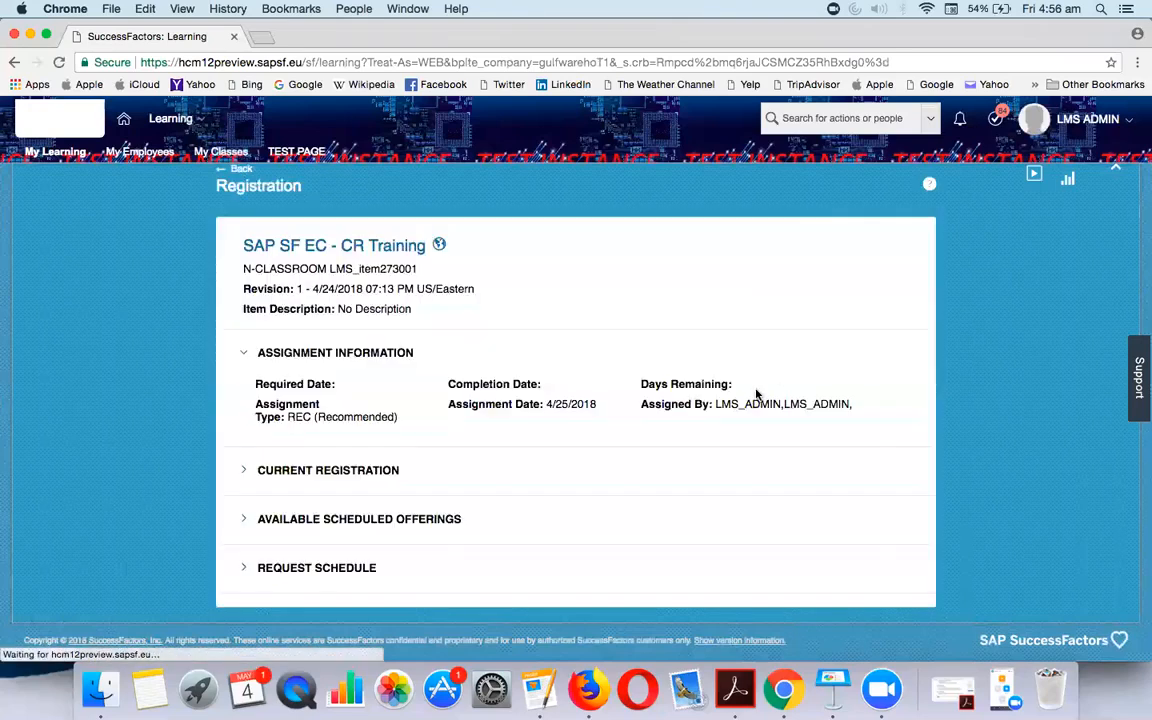
{"action": "scroll", "coordinate": [445, 463], "scroll_direction": "down", "scroll_amount": 1}
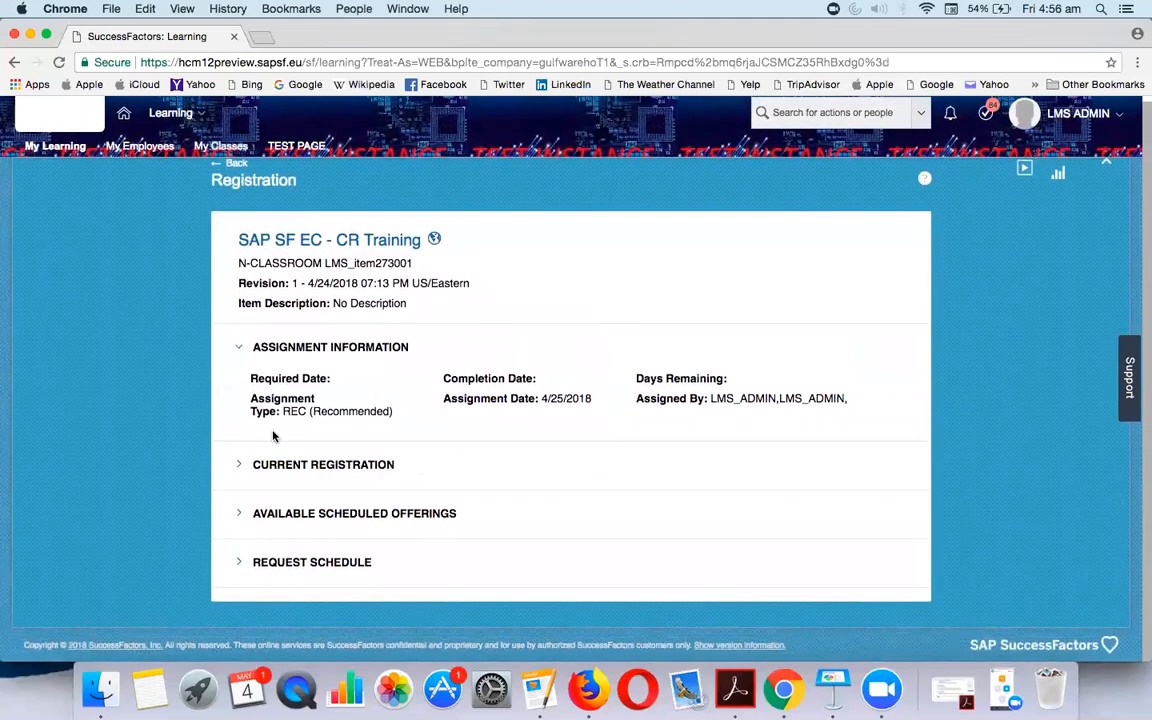
{"action": "left_click", "coordinate": [245, 513]}
{"action": "scroll", "coordinate": [492, 494], "scroll_direction": "down", "scroll_amount": 5}
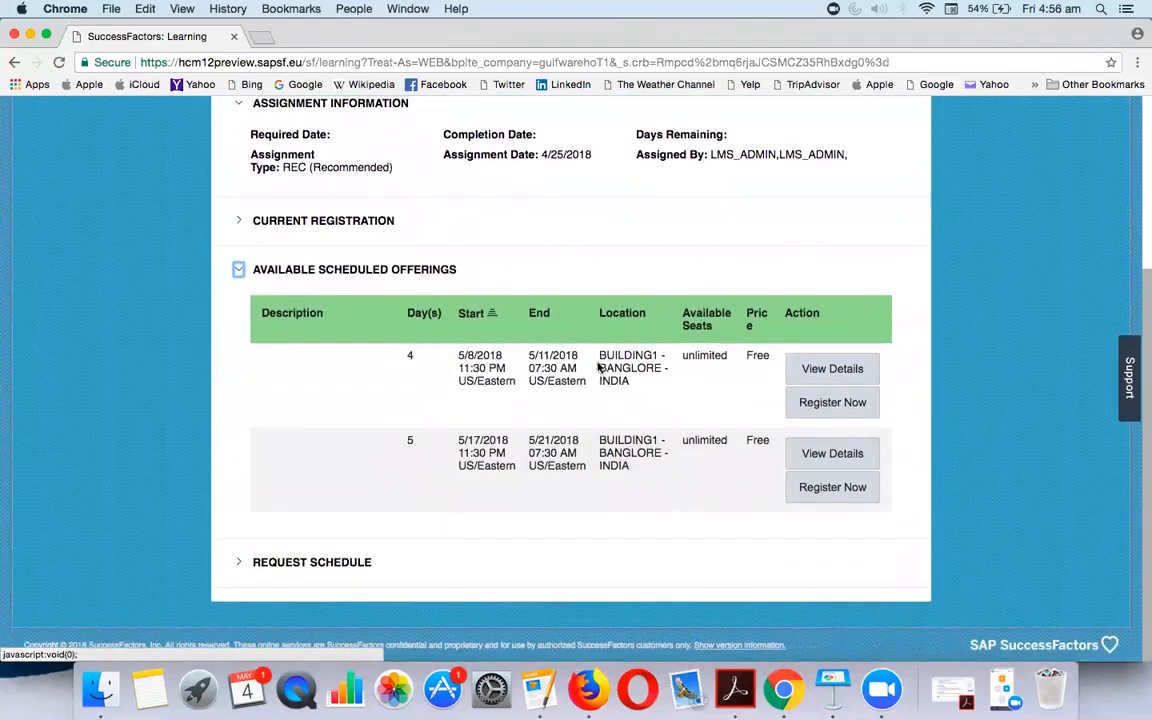
{"action": "left_click_drag", "start_coordinate": [480, 362], "coordinate": [606, 370]}
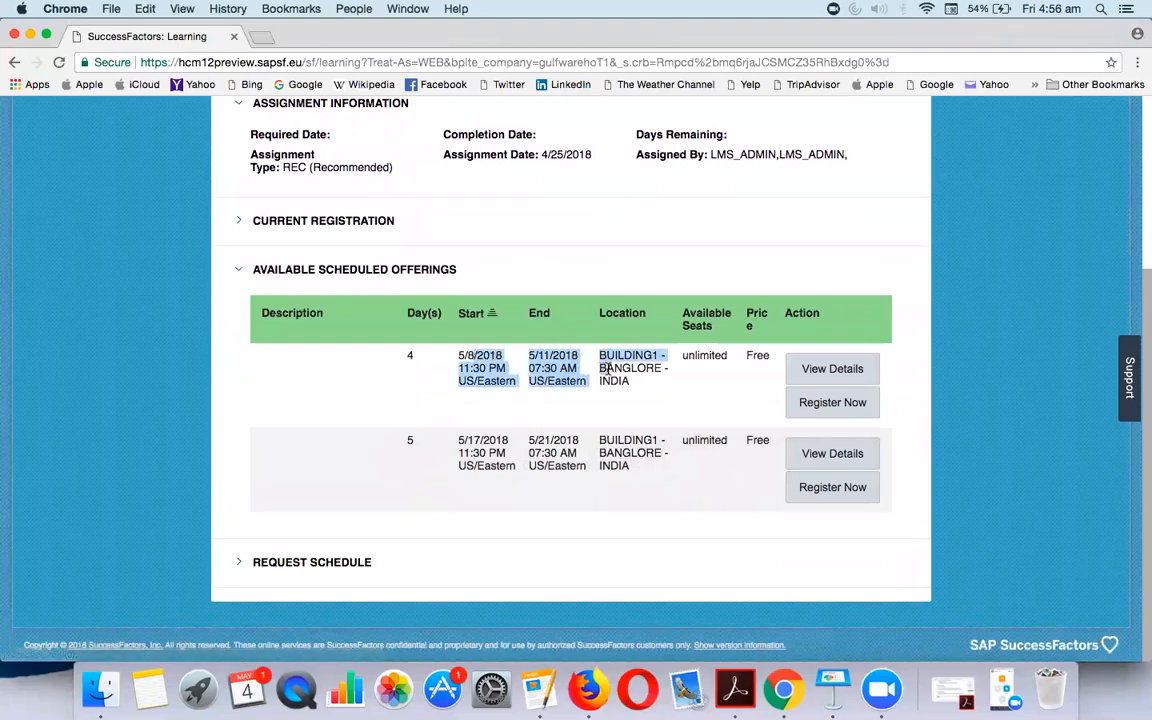
{"action": "left_click", "coordinate": [829, 372]}
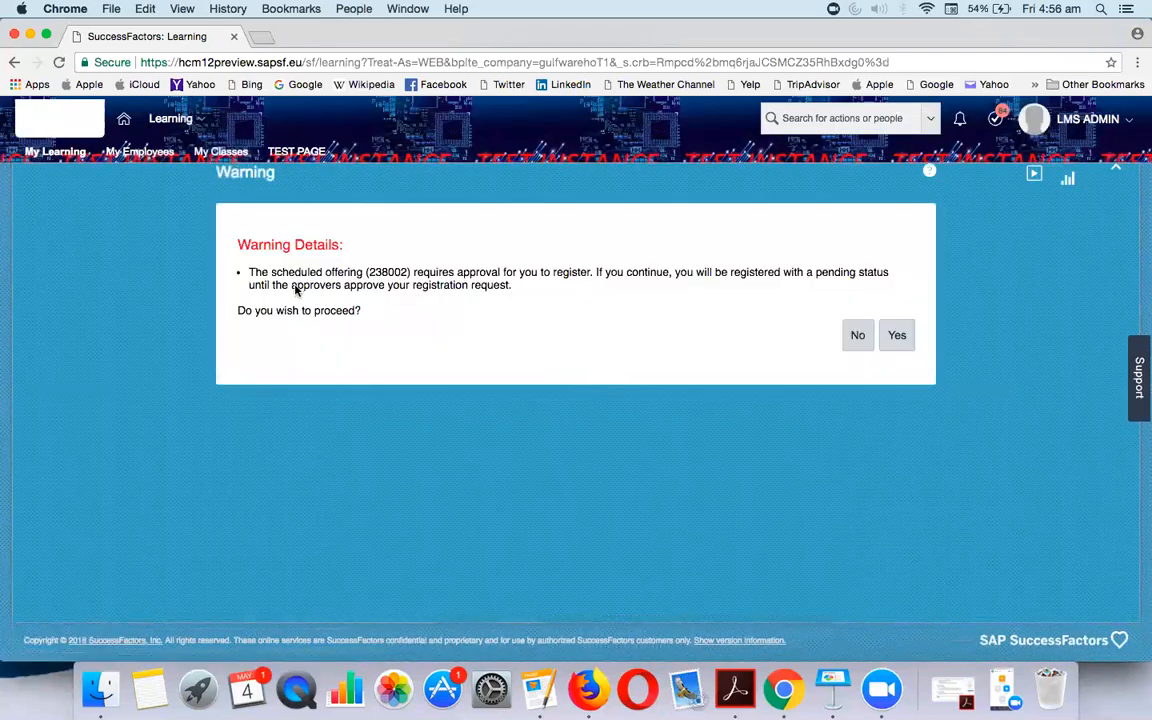
{"action": "left_click_drag", "start_coordinate": [436, 272], "coordinate": [587, 277]}
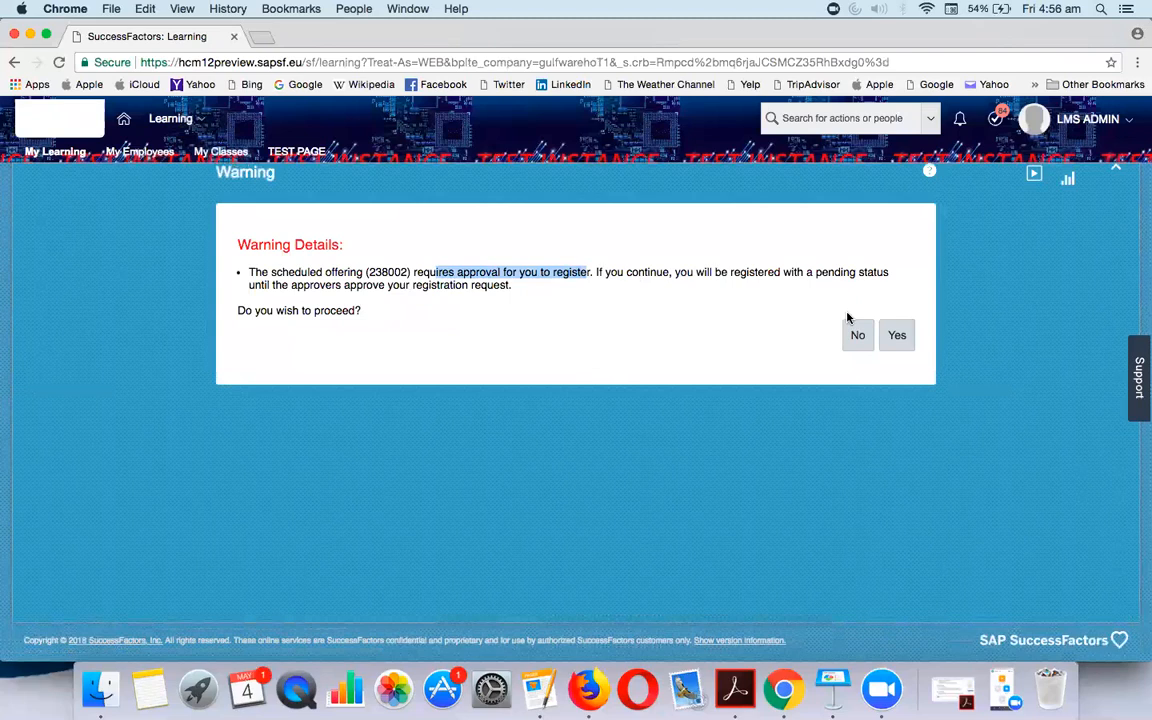
{"action": "left_click", "coordinate": [890, 344]}
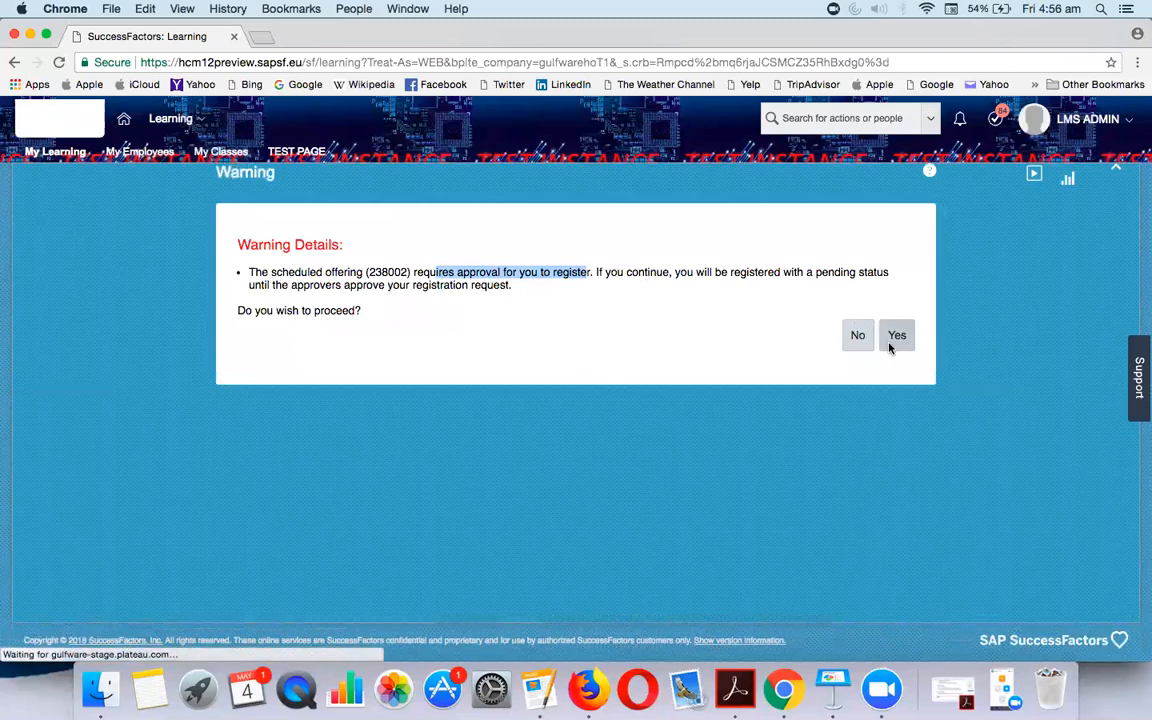
{"action": "scroll", "coordinate": [540, 543], "scroll_direction": "down", "scroll_amount": 5}
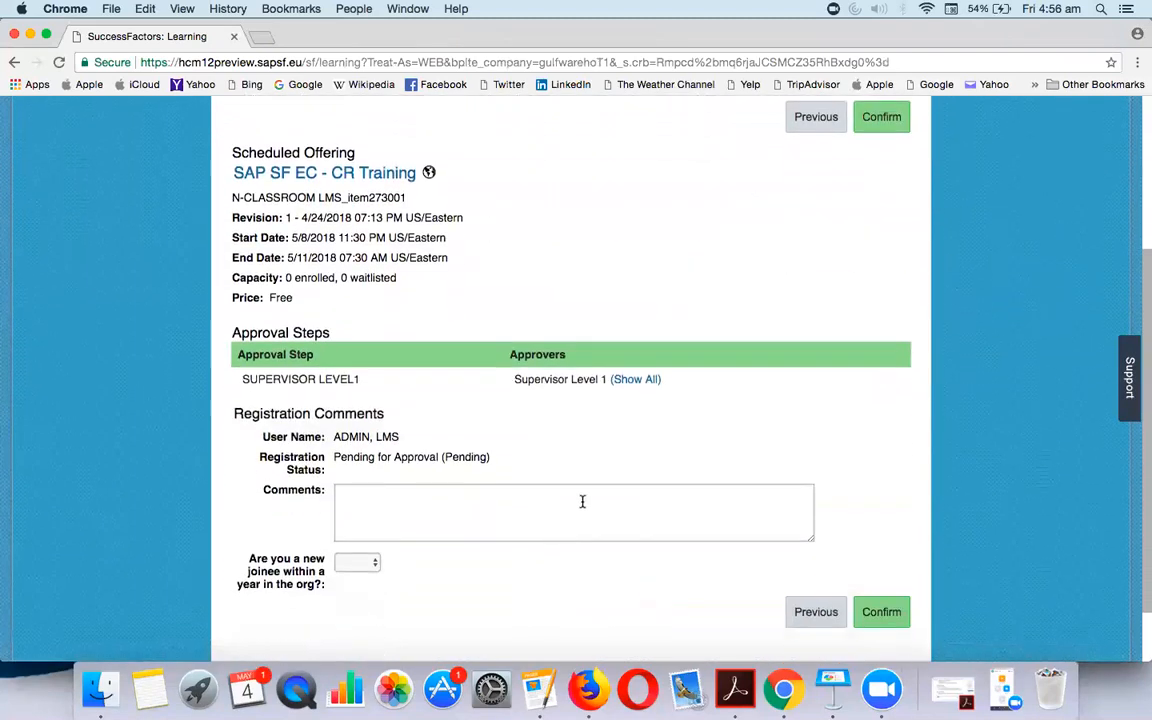
{"action": "left_click", "coordinate": [632, 380]}
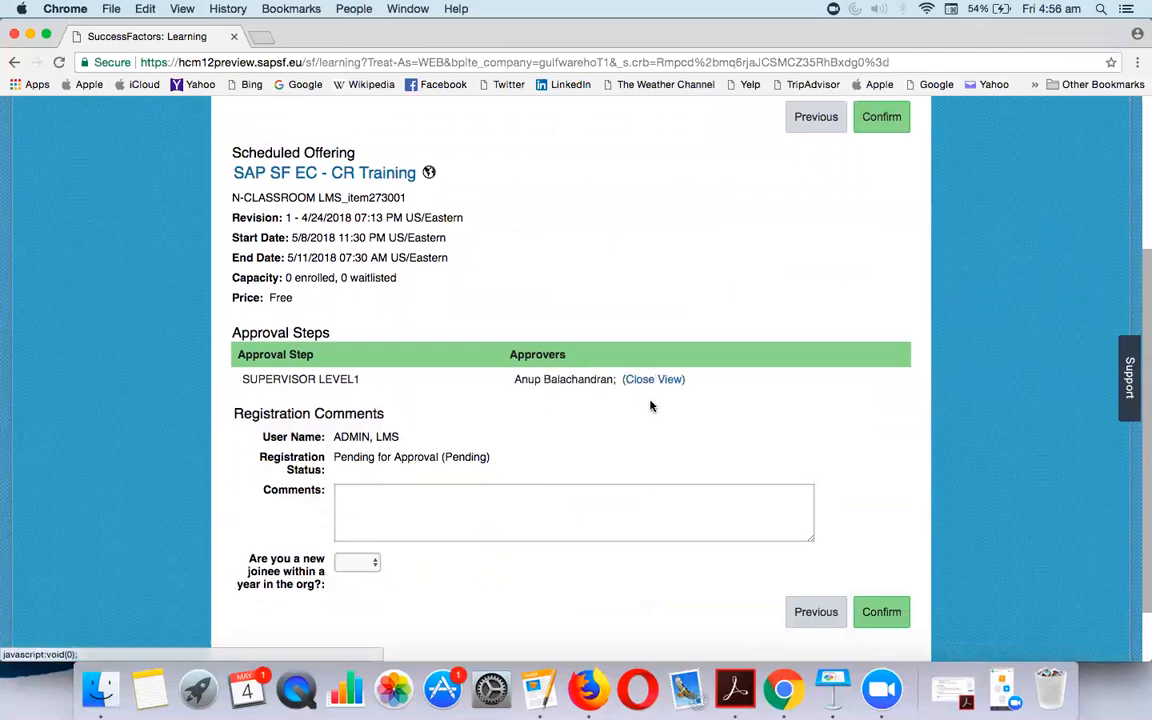
{"action": "scroll", "coordinate": [650, 405], "scroll_direction": "down", "scroll_amount": 1}
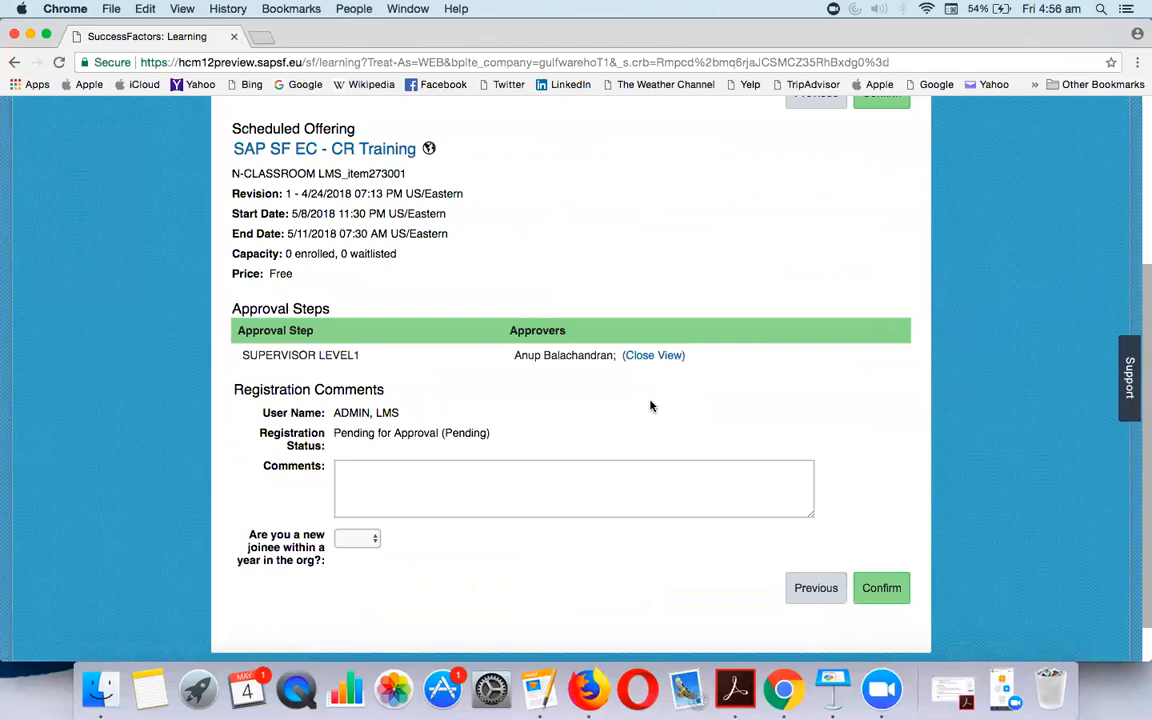
{"action": "scroll", "coordinate": [660, 360], "scroll_direction": "up", "scroll_amount": 5}
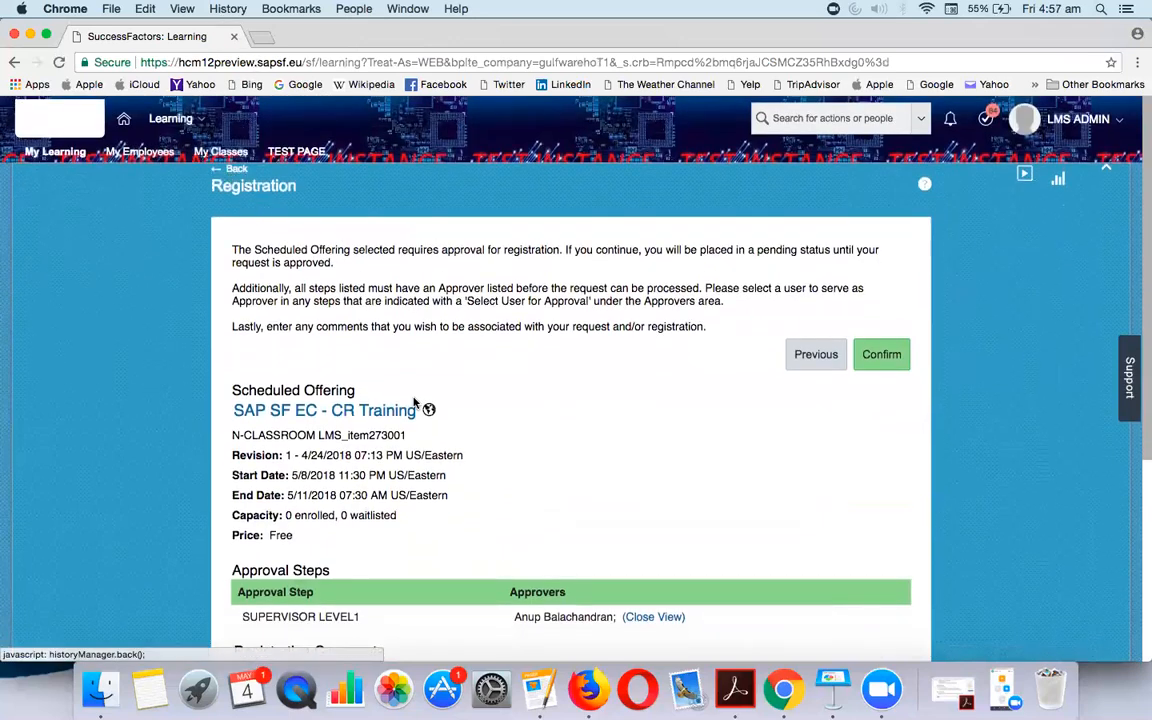
{"action": "left_click", "coordinate": [236, 171]}
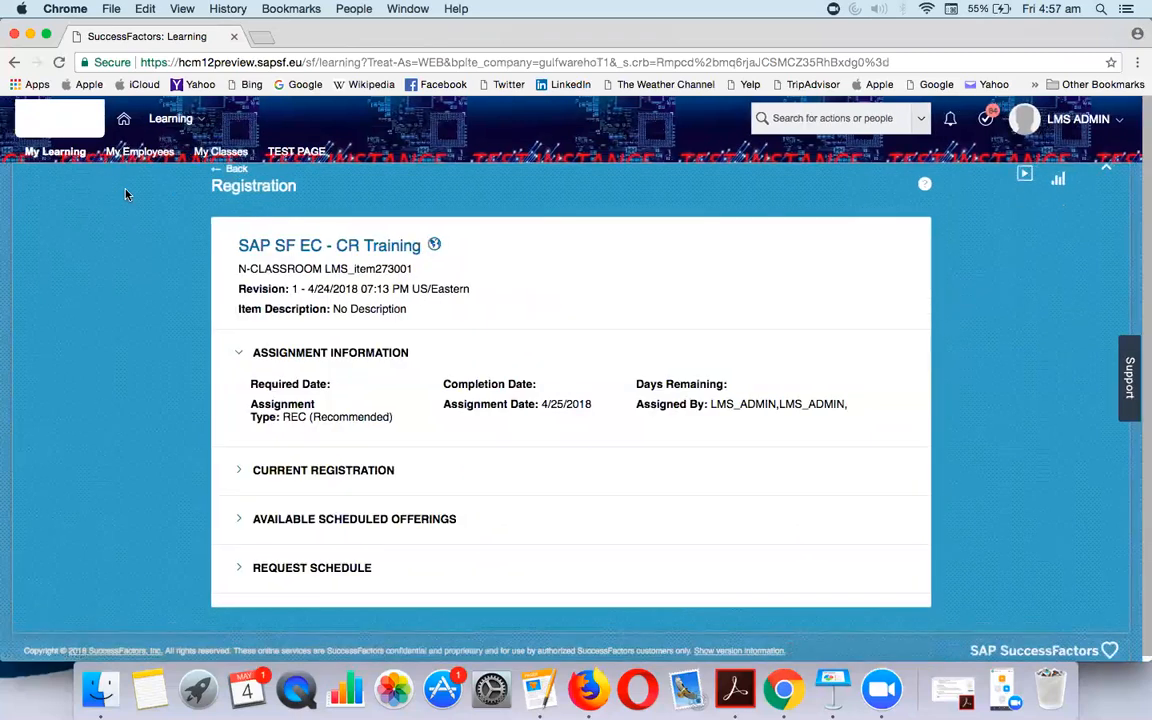
Return to Learning Administration via Home, Admin Center and the Learning tile
{"action": "left_click", "coordinate": [125, 118]}
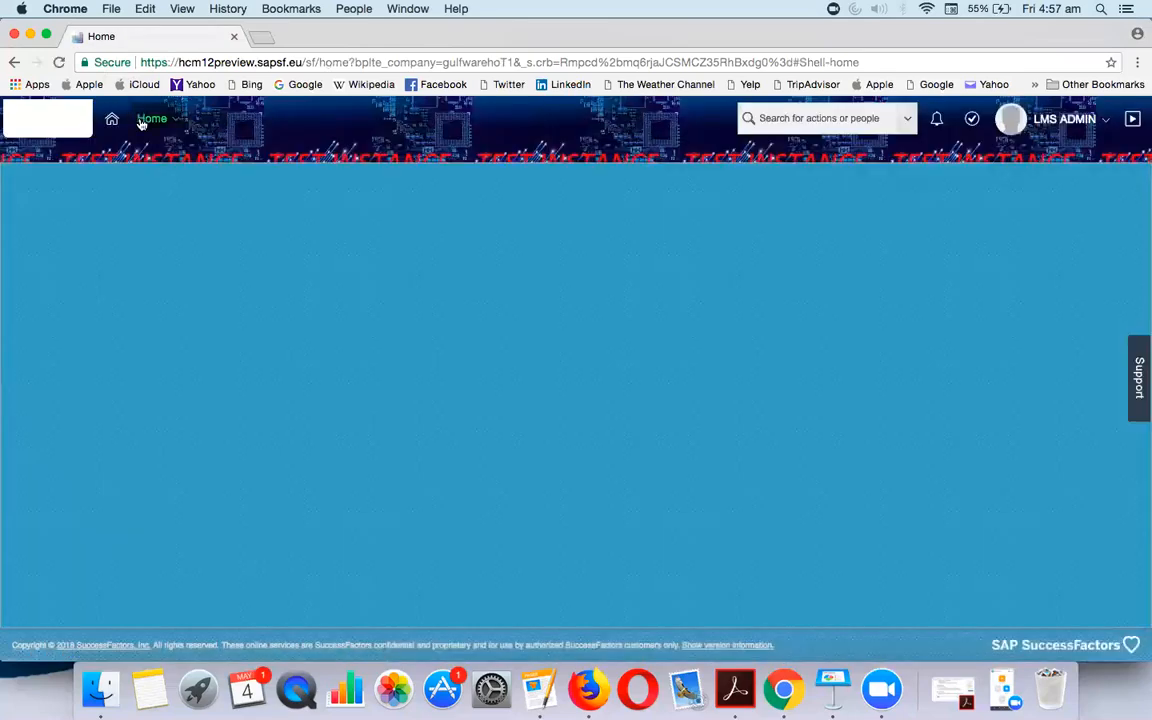
{"action": "left_click", "coordinate": [145, 119]}
{"action": "left_click", "coordinate": [195, 512]}
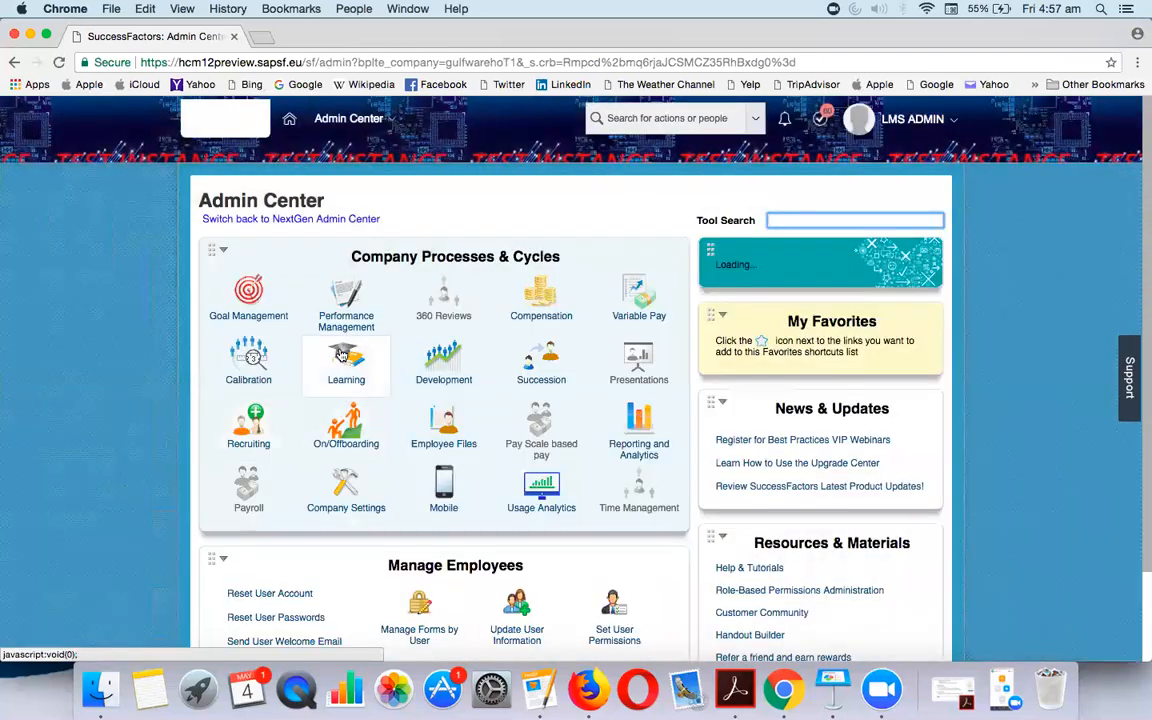
{"action": "left_click", "coordinate": [345, 374]}
{"action": "left_click", "coordinate": [350, 425]}
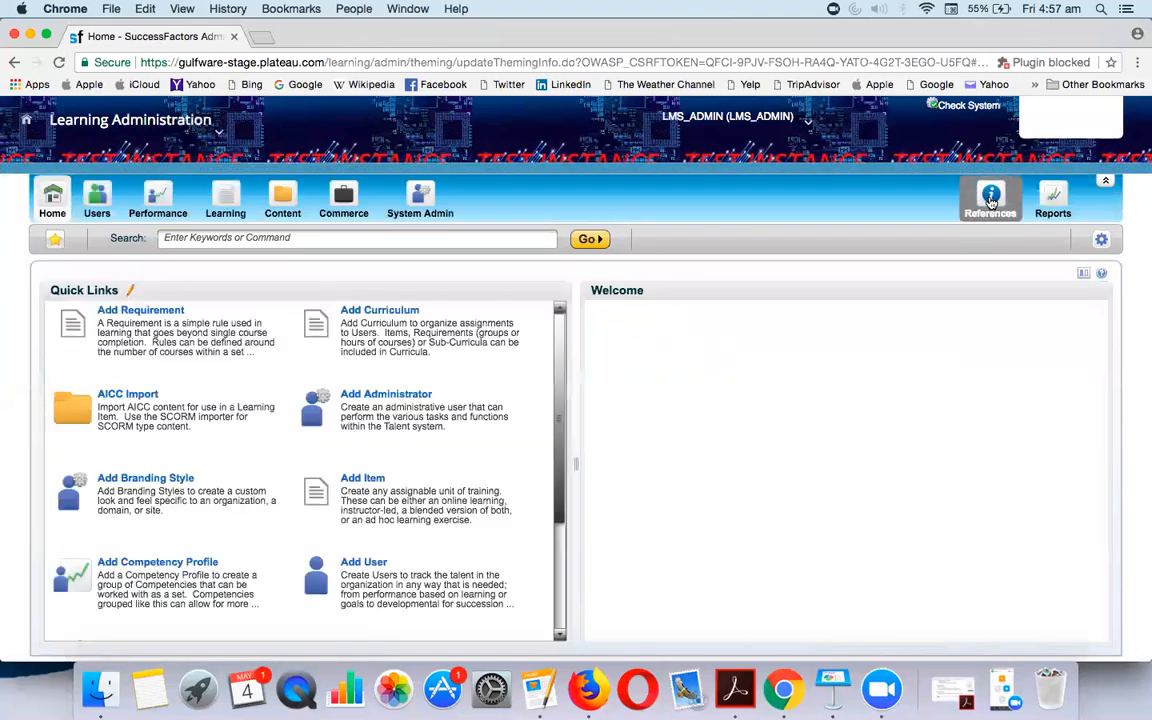
Open the Approval Process records under References
{"action": "left_click", "coordinate": [989, 204]}
{"action": "mouse_move", "coordinate": [975, 326]}
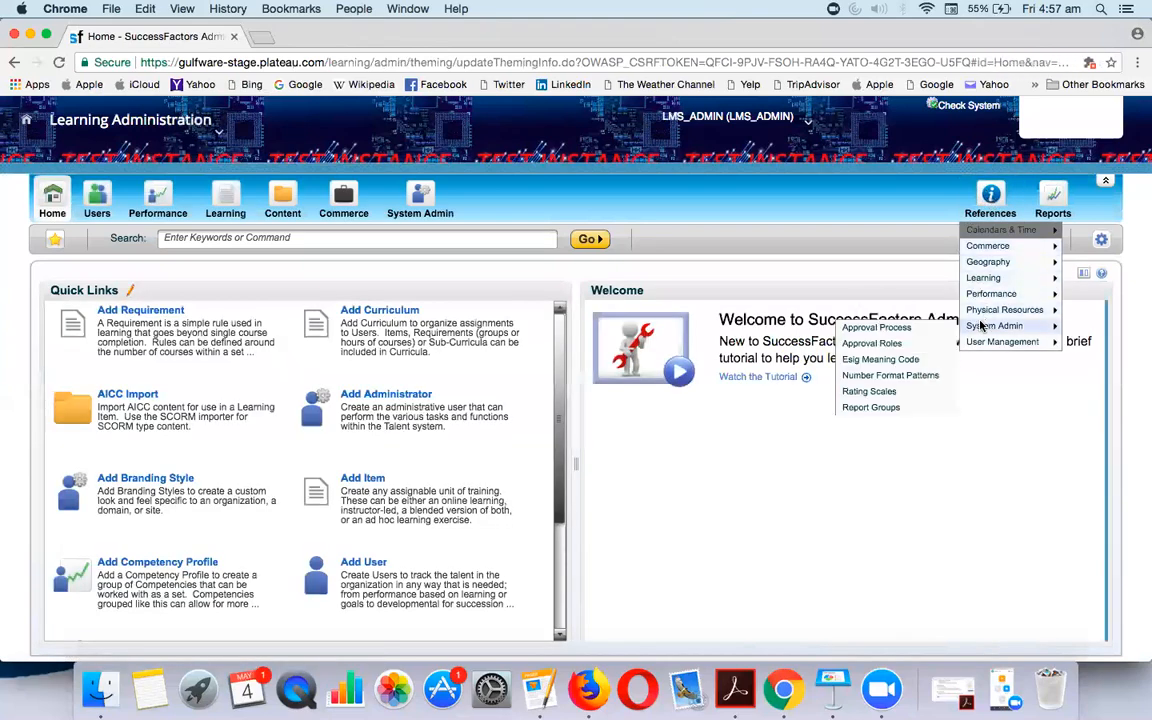
{"action": "left_click", "coordinate": [935, 328]}
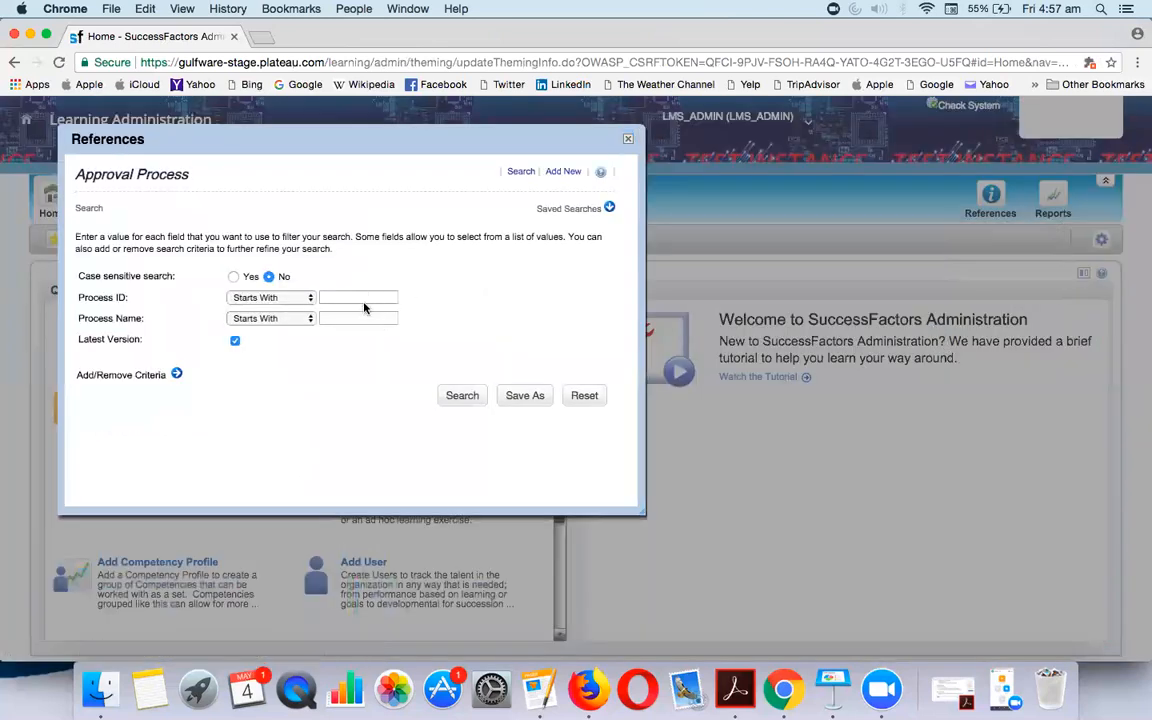
Search Process ID N-CLASS, edit N-CLASSROOM-APPR and view its approval steps
{"action": "left_click", "coordinate": [365, 298]}
{"action": "left_click", "coordinate": [365, 298]}
{"action": "left_click", "coordinate": [345, 311]}
{"action": "left_click", "coordinate": [466, 398]}
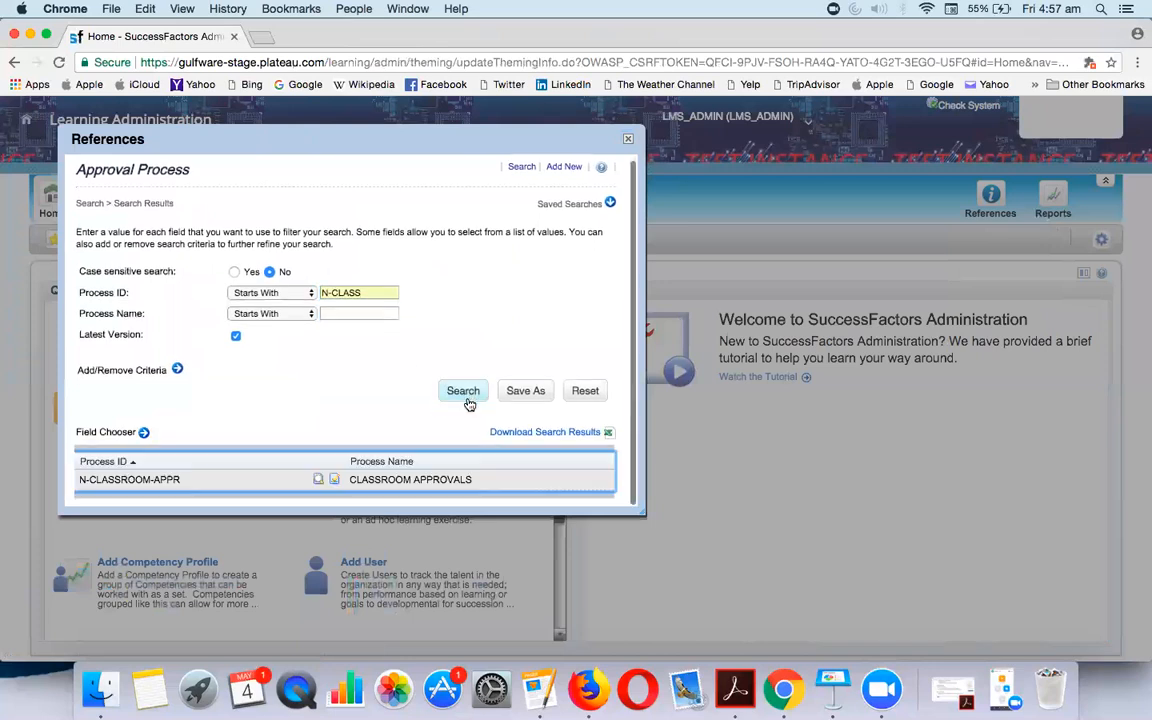
{"action": "left_click", "coordinate": [335, 484]}
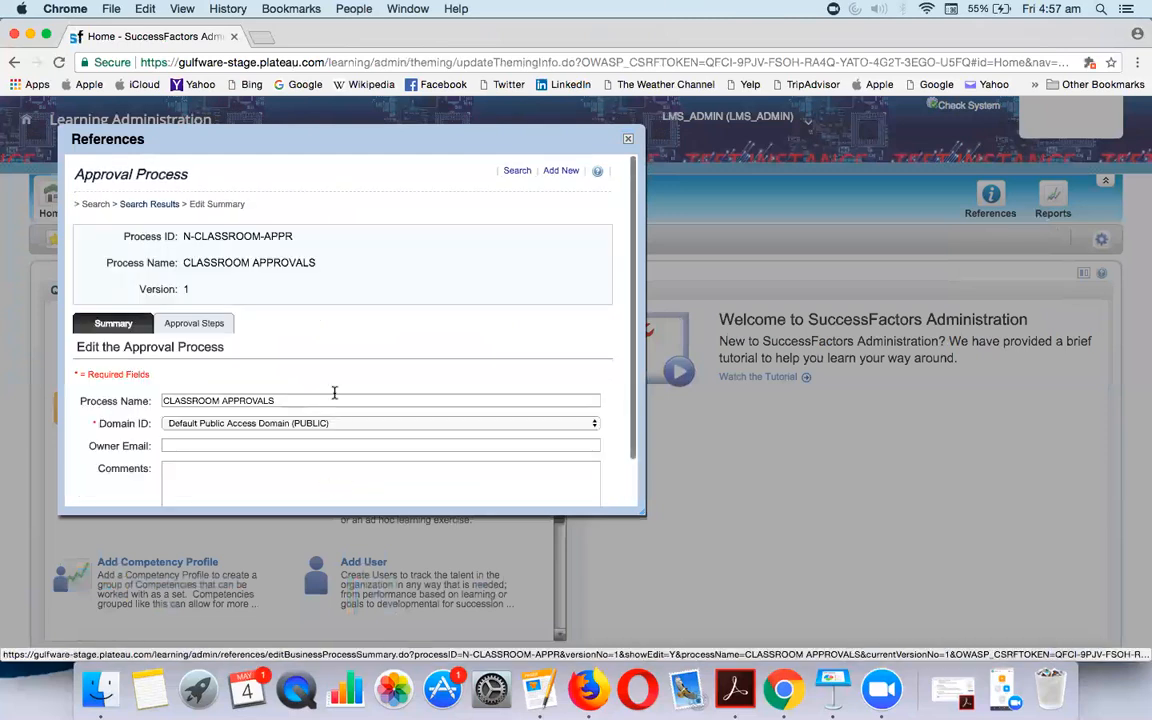
{"action": "scroll", "coordinate": [335, 393], "scroll_direction": "down", "scroll_amount": 2}
{"action": "left_click", "coordinate": [190, 270]}
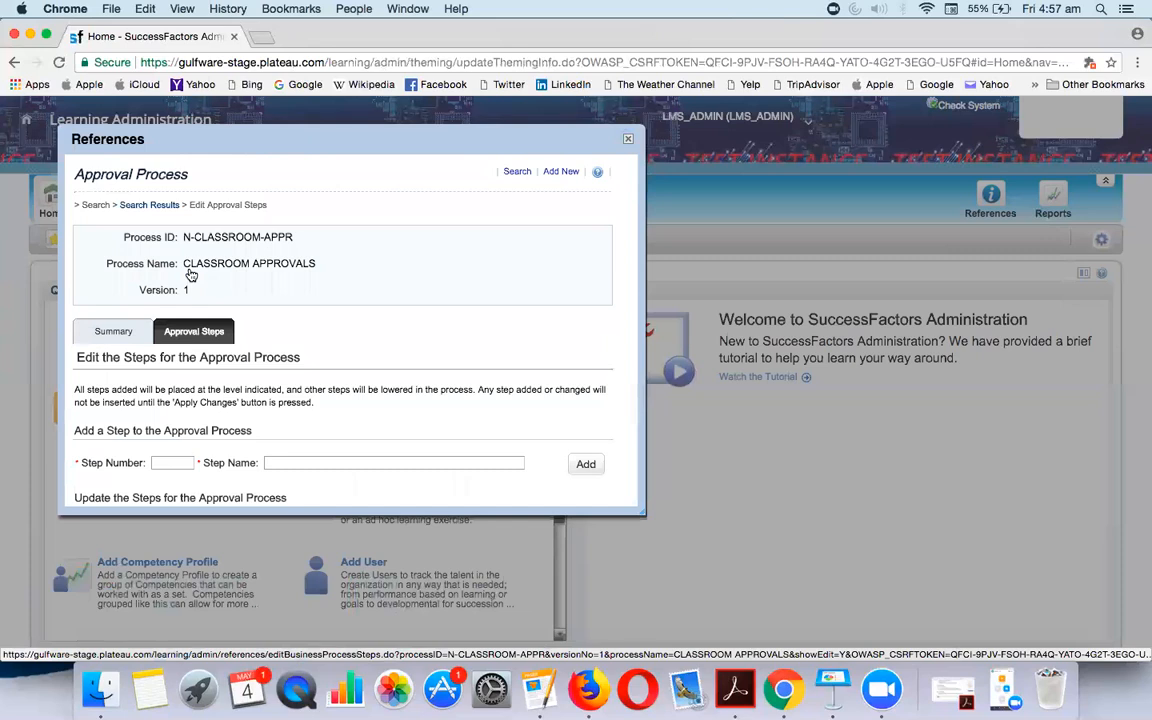
{"action": "scroll", "coordinate": [190, 272], "scroll_direction": "down", "scroll_amount": 3}
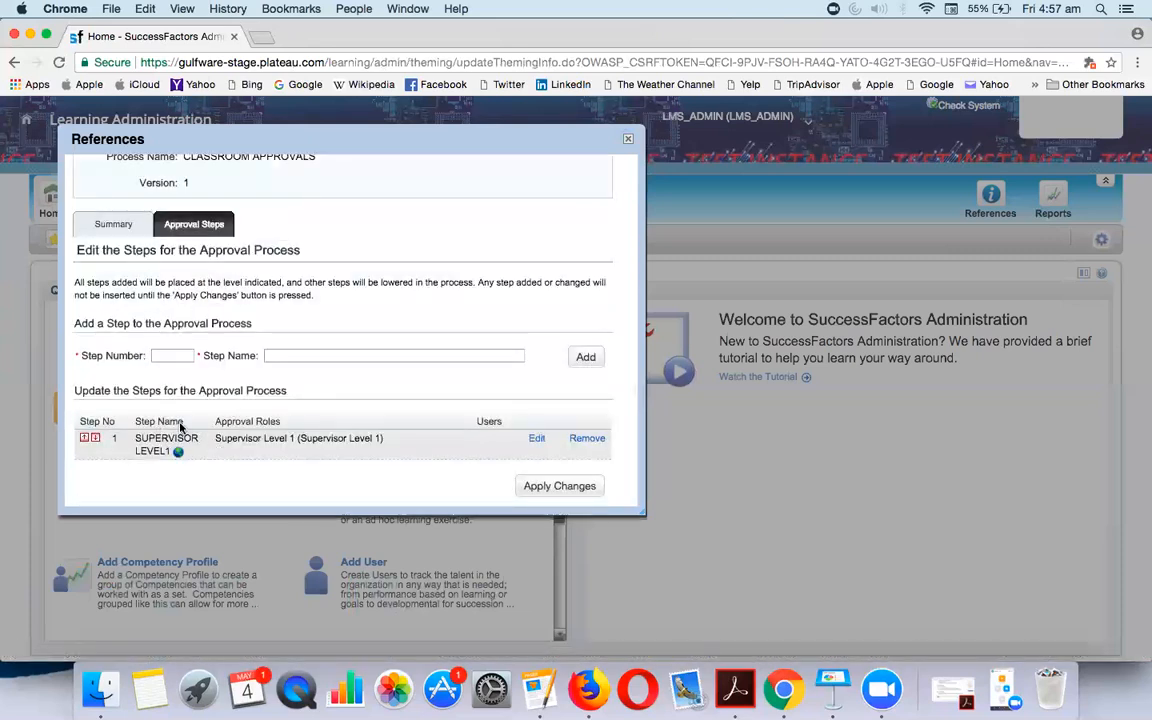
Add step 2 named N-CLASSROOM CUSTOM ROLE to the approval process
{"action": "left_click", "coordinate": [176, 354]}
{"action": "type", "text": "2"}
{"action": "key", "text": "Tab"}
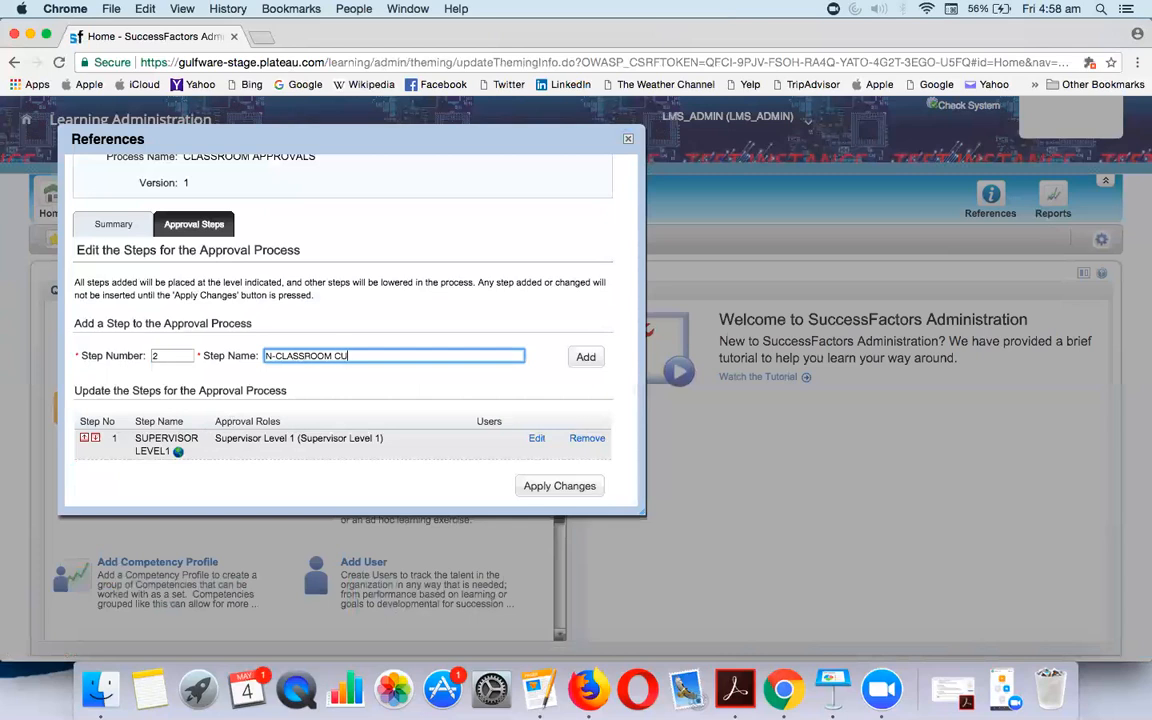
{"action": "key", "text": "Return"}
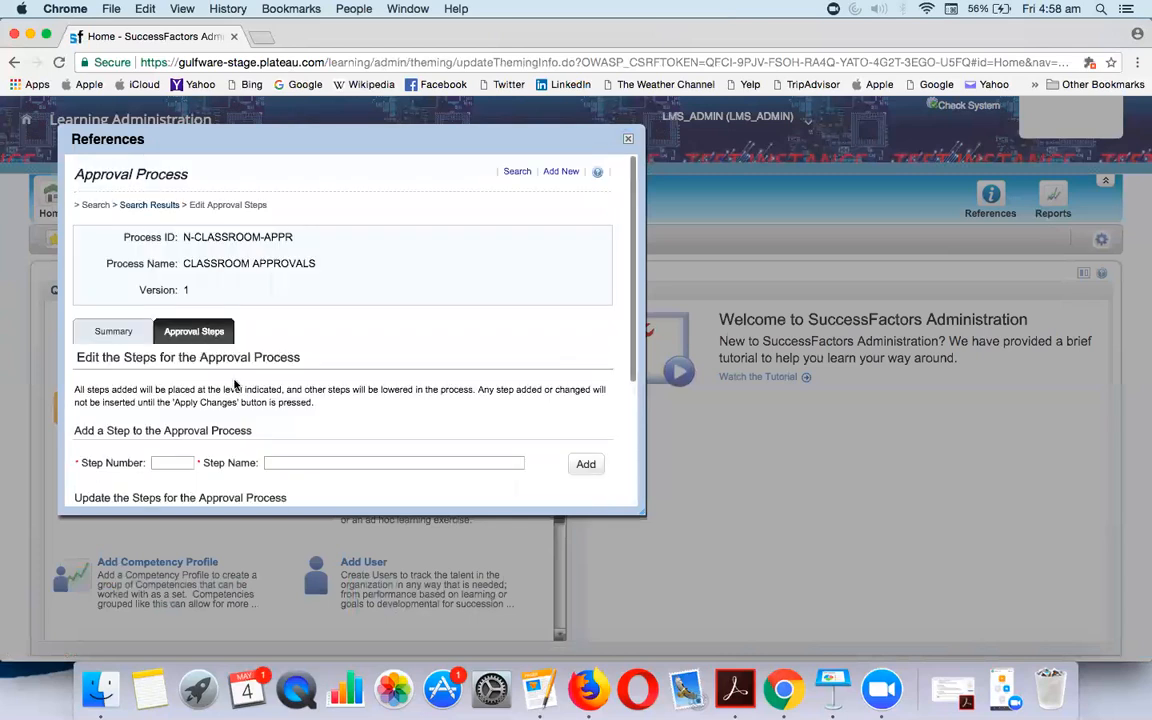
{"action": "scroll", "coordinate": [374, 418], "scroll_direction": "down", "scroll_amount": 4}
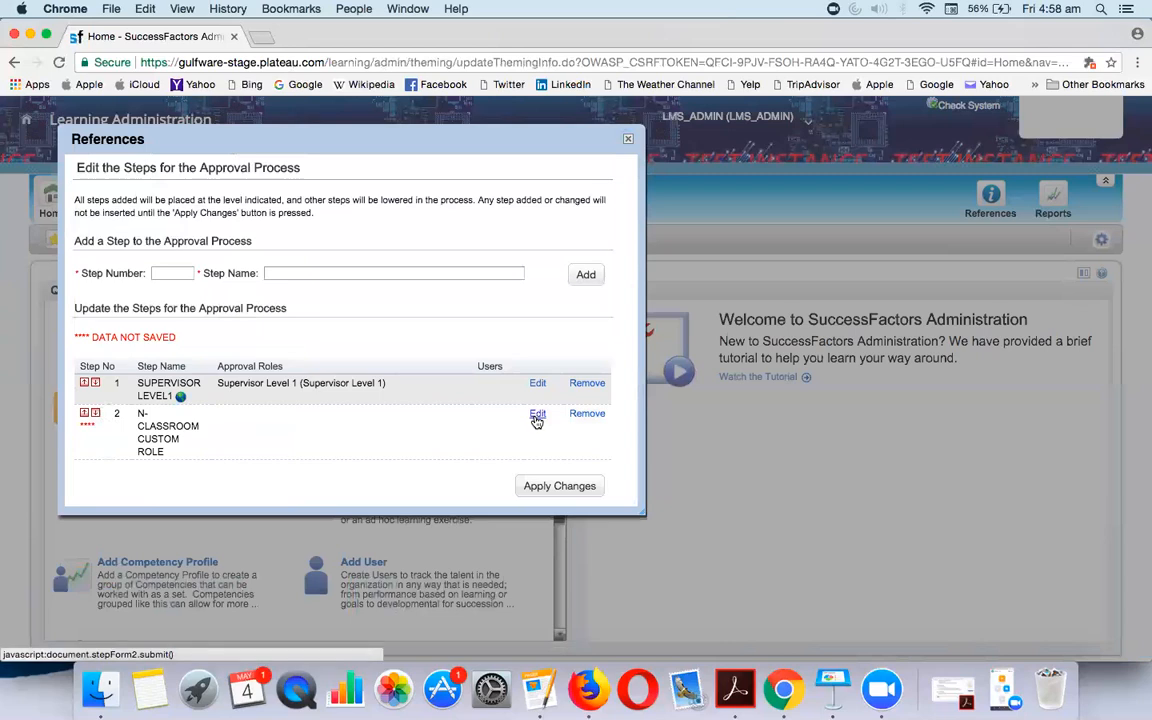
Assign the N-CLASSROOM-CUSTOM approval role to step 2 and submit
{"action": "left_click", "coordinate": [537, 415]}
{"action": "scroll", "coordinate": [300, 400], "scroll_direction": "down", "scroll_amount": 1}
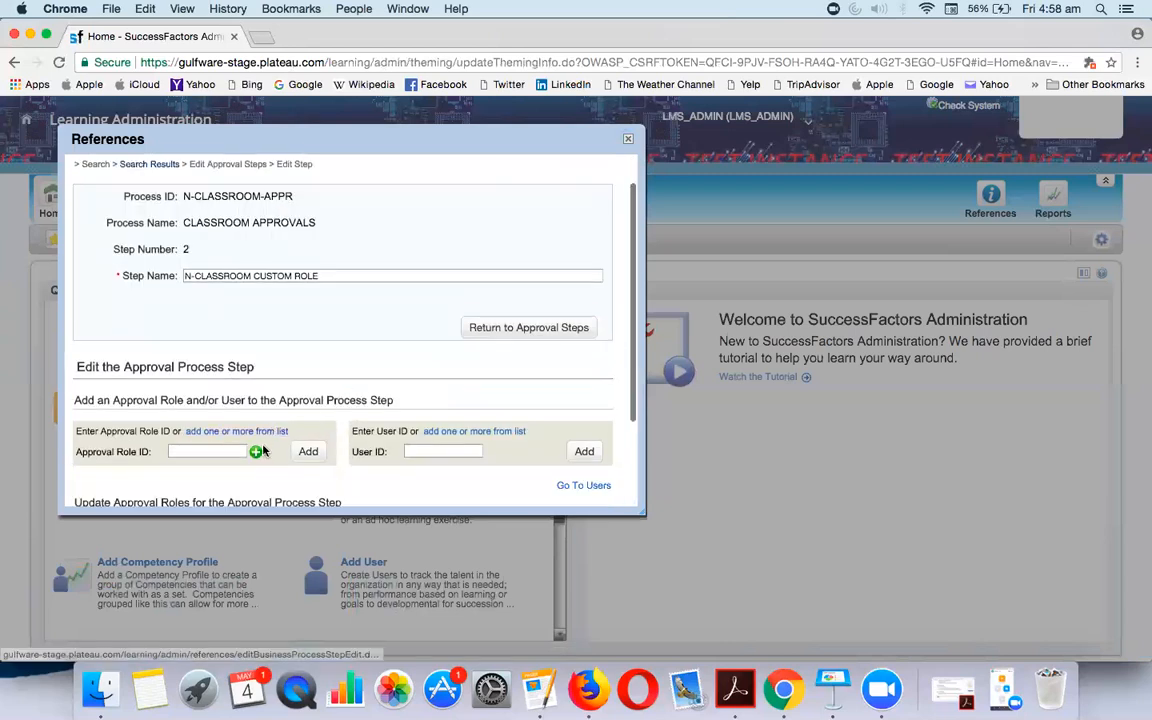
{"action": "left_click", "coordinate": [259, 433]}
{"action": "left_click", "coordinate": [355, 373]}
{"action": "type", "text": "N-CLASS"}
{"action": "left_click", "coordinate": [345, 391]}
{"action": "left_click", "coordinate": [525, 433]}
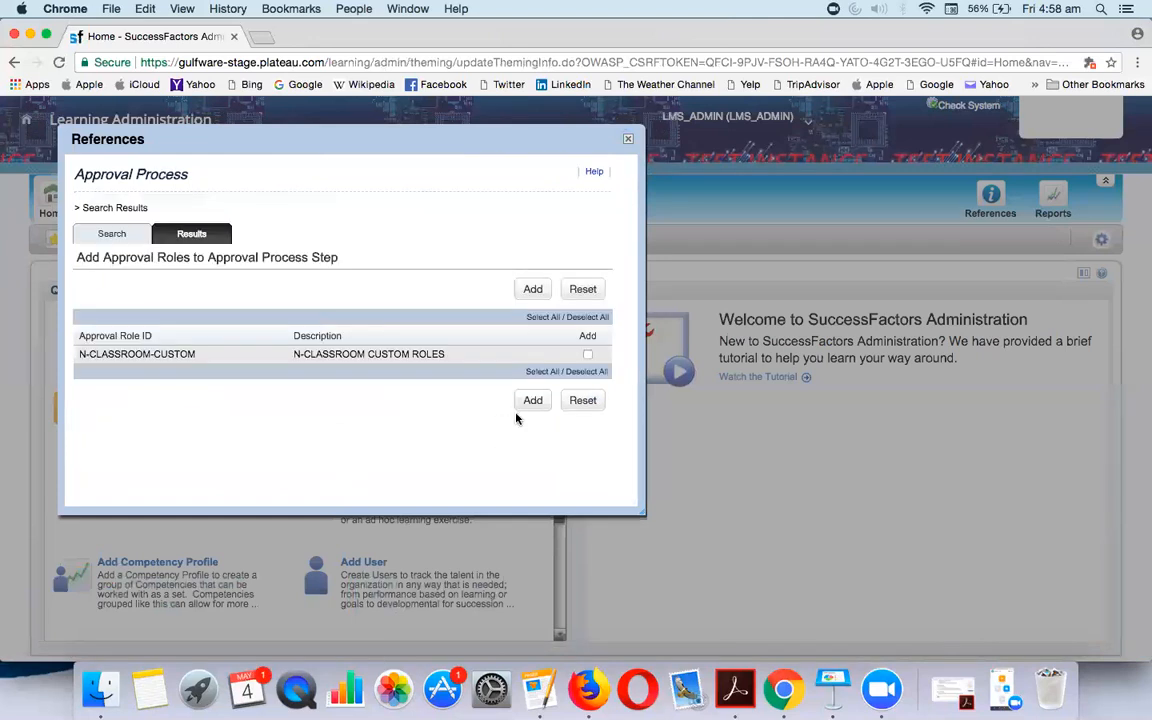
{"action": "left_click", "coordinate": [533, 400]}
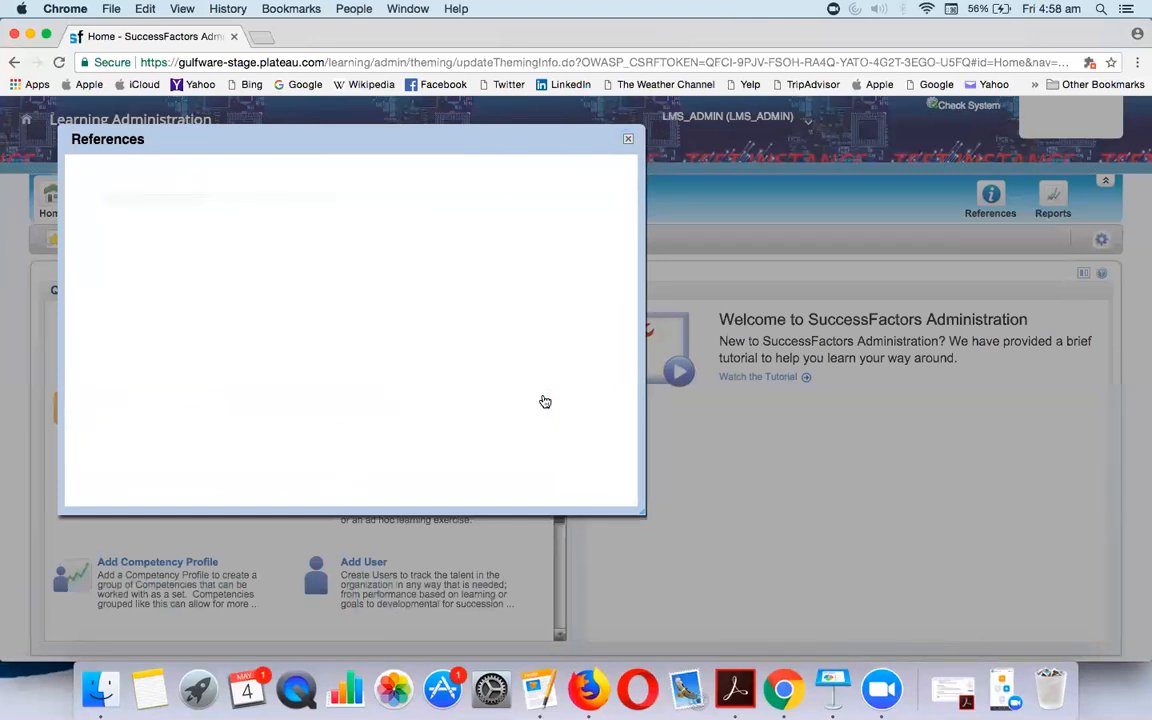
{"action": "scroll", "coordinate": [457, 388], "scroll_direction": "down", "scroll_amount": 5}
{"action": "left_click", "coordinate": [534, 410]}
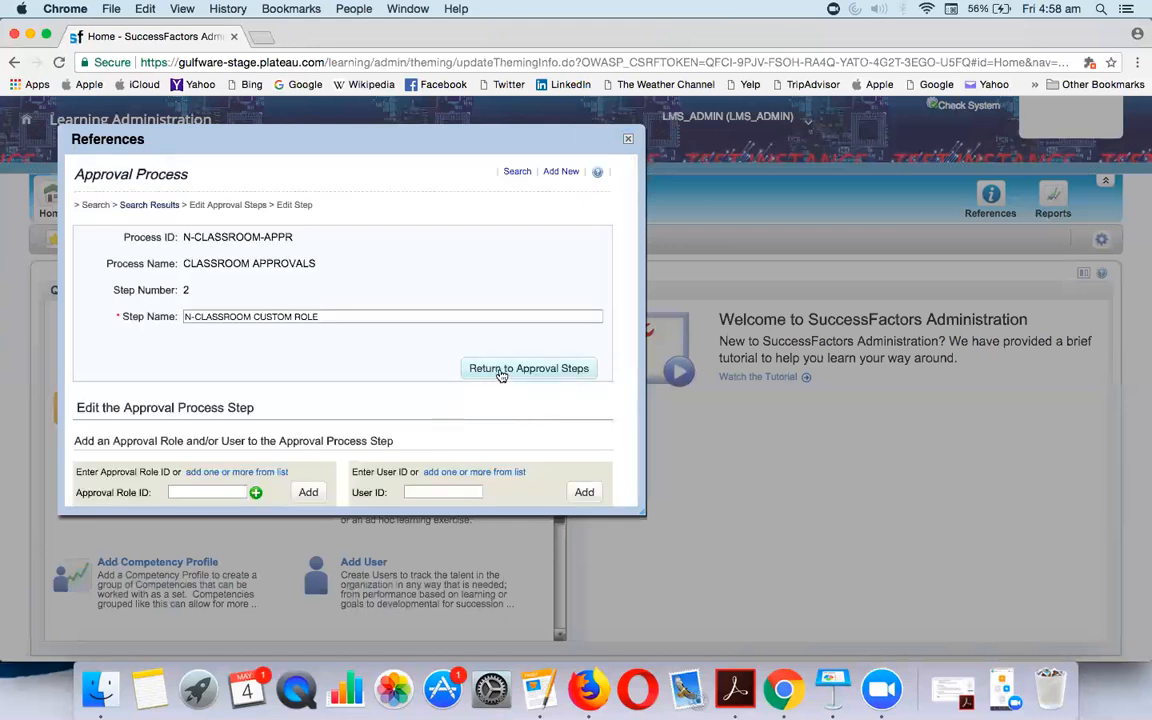
{"action": "scroll", "coordinate": [477, 437], "scroll_direction": "down", "scroll_amount": 5}
Confirm the N-CLASSROOM CUSTOM ROLE step 2 and apply changes, saving CLASSROOM APPROVALS as version 2
{"action": "left_click", "coordinate": [516, 412]}
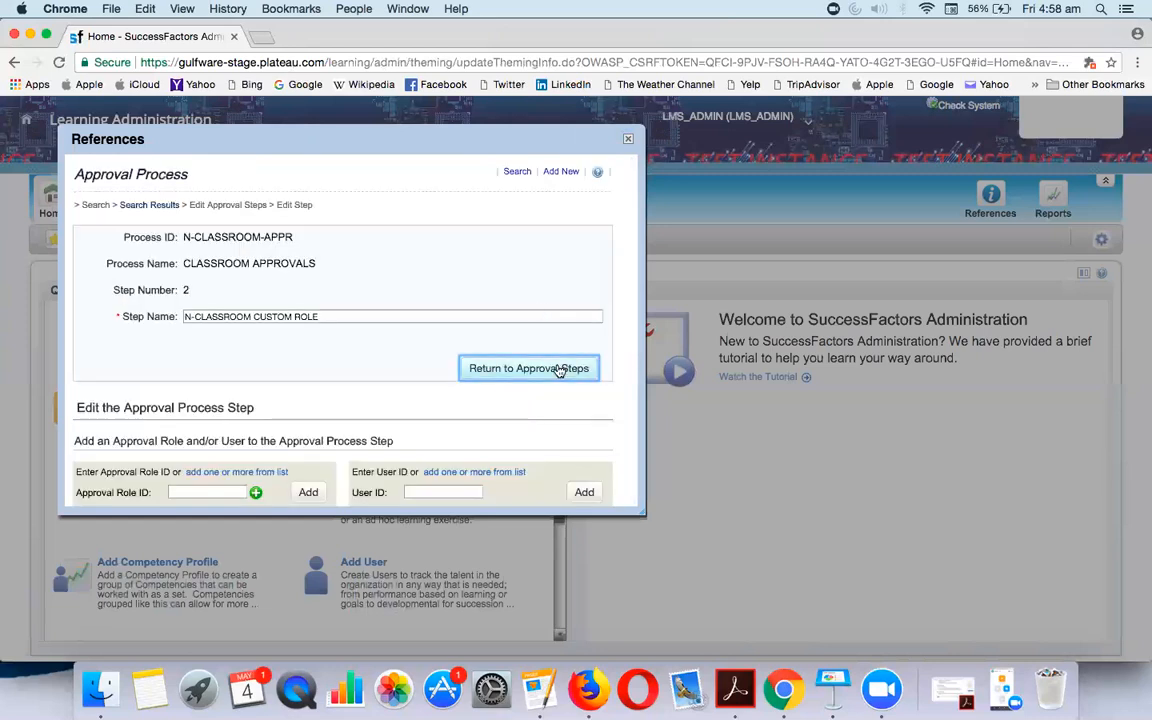
{"action": "left_click", "coordinate": [559, 370]}
{"action": "scroll", "coordinate": [447, 428], "scroll_direction": "down", "scroll_amount": 4}
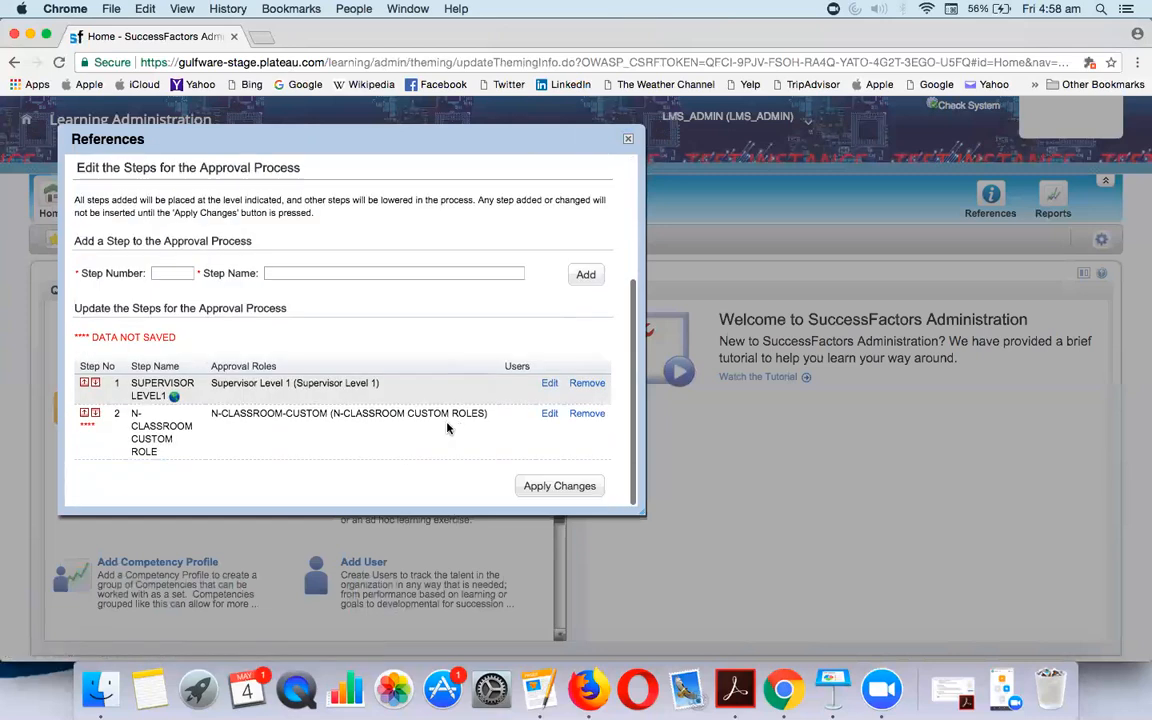
{"action": "left_click", "coordinate": [548, 484]}
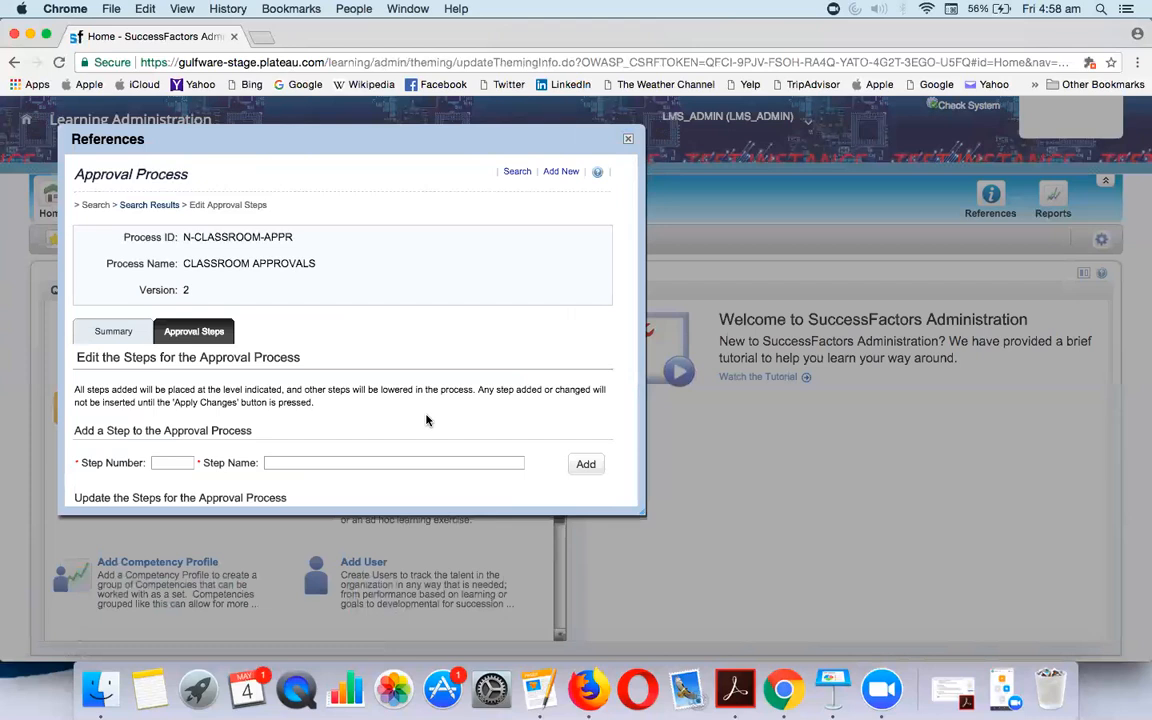
{"action": "scroll", "coordinate": [426, 420], "scroll_direction": "down", "scroll_amount": 3}
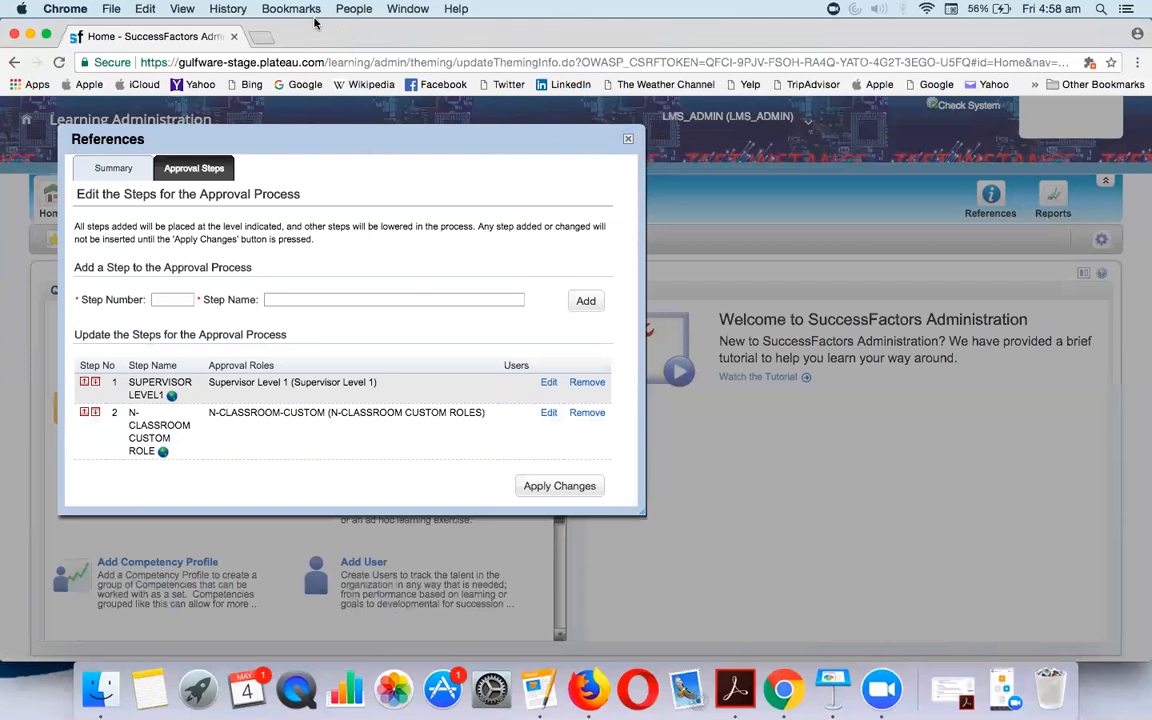
{"action": "left_click", "coordinate": [540, 485]}
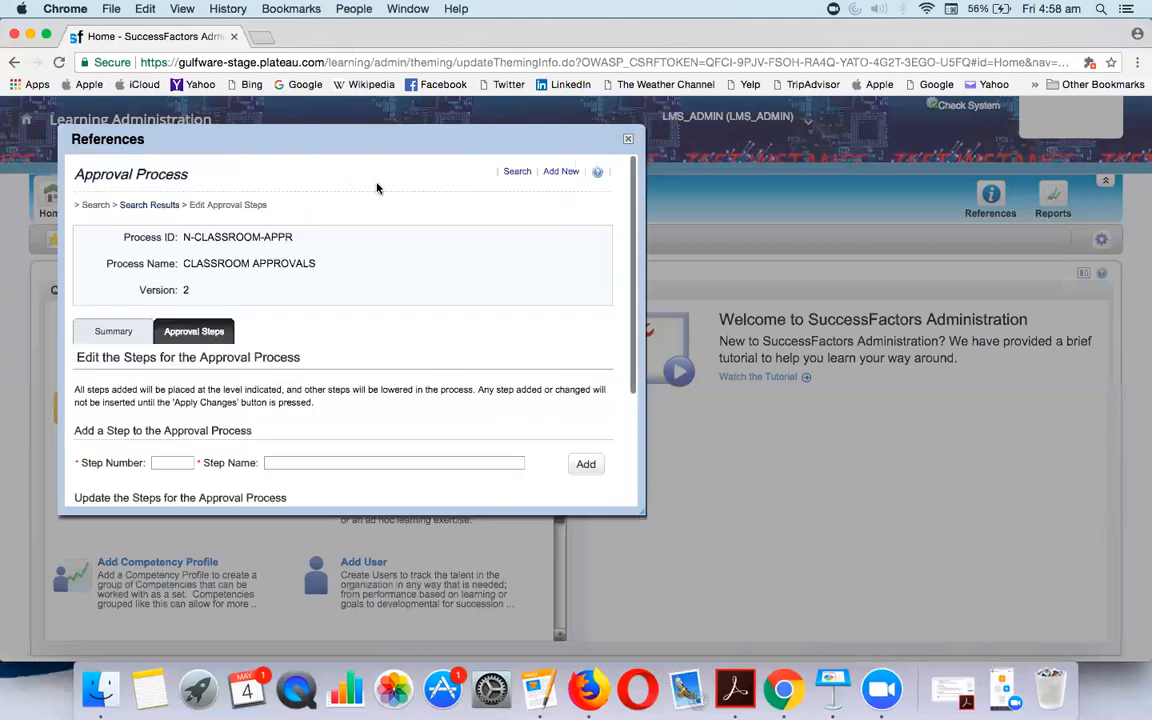
Reopen N-CLASSROOM-APPR from the search results to check its two saved approval steps
{"action": "left_click", "coordinate": [165, 205]}
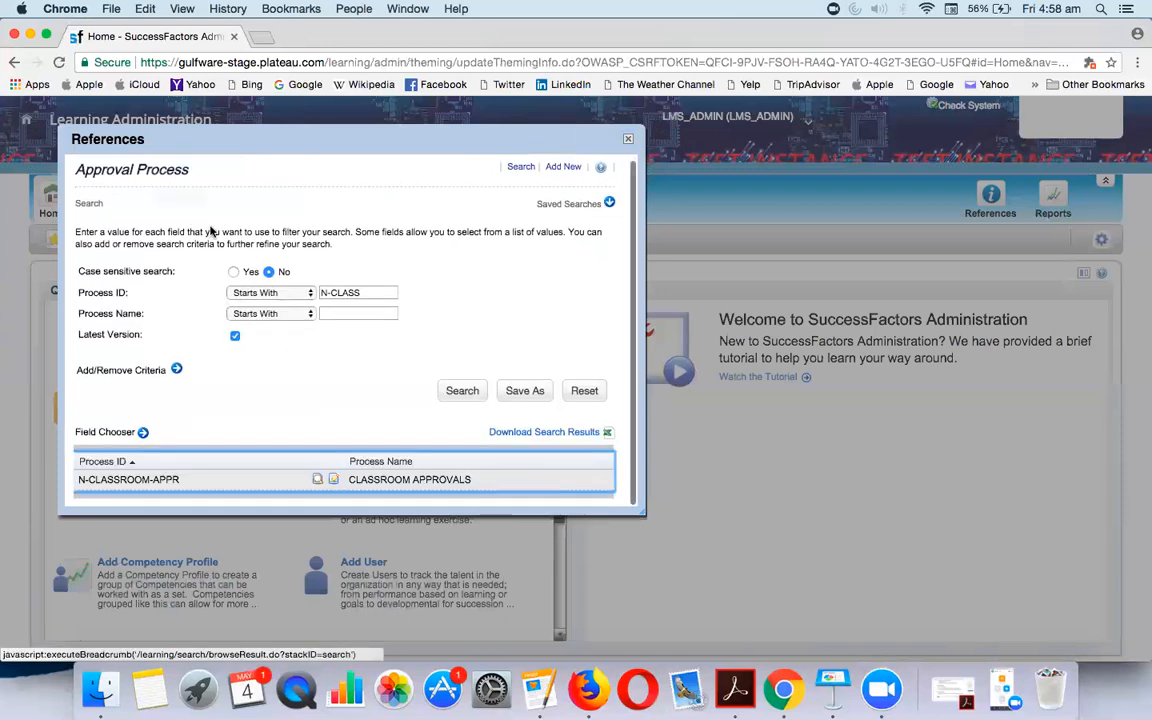
{"action": "left_click", "coordinate": [316, 481]}
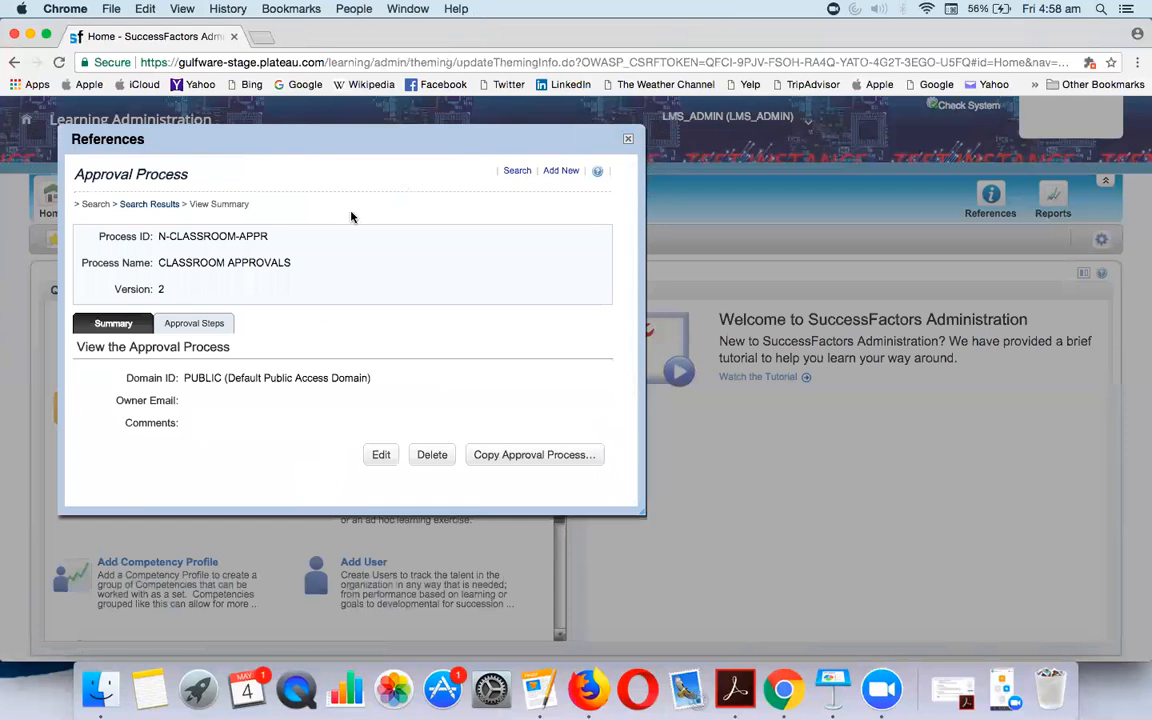
{"action": "left_click", "coordinate": [196, 324]}
{"action": "scroll", "coordinate": [312, 412], "scroll_direction": "down", "scroll_amount": 1}
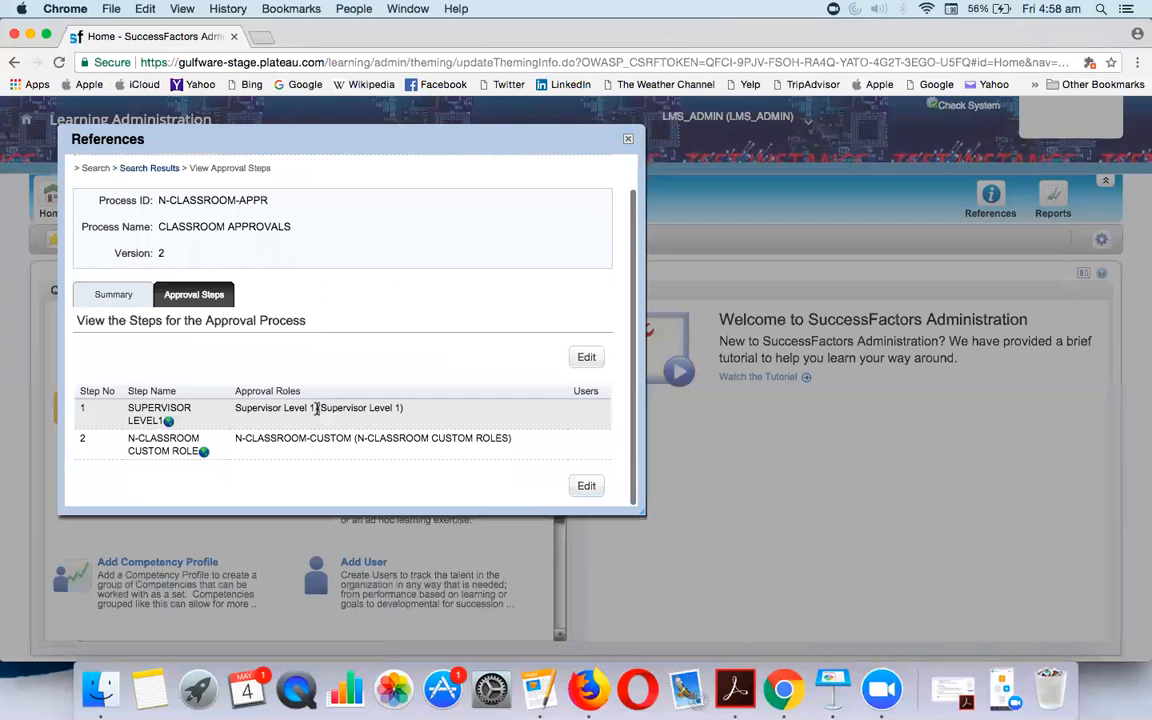
{"action": "left_click", "coordinate": [630, 140]}
Switch to the Learning area and browse the full course catalog
{"action": "left_click", "coordinate": [28, 119]}
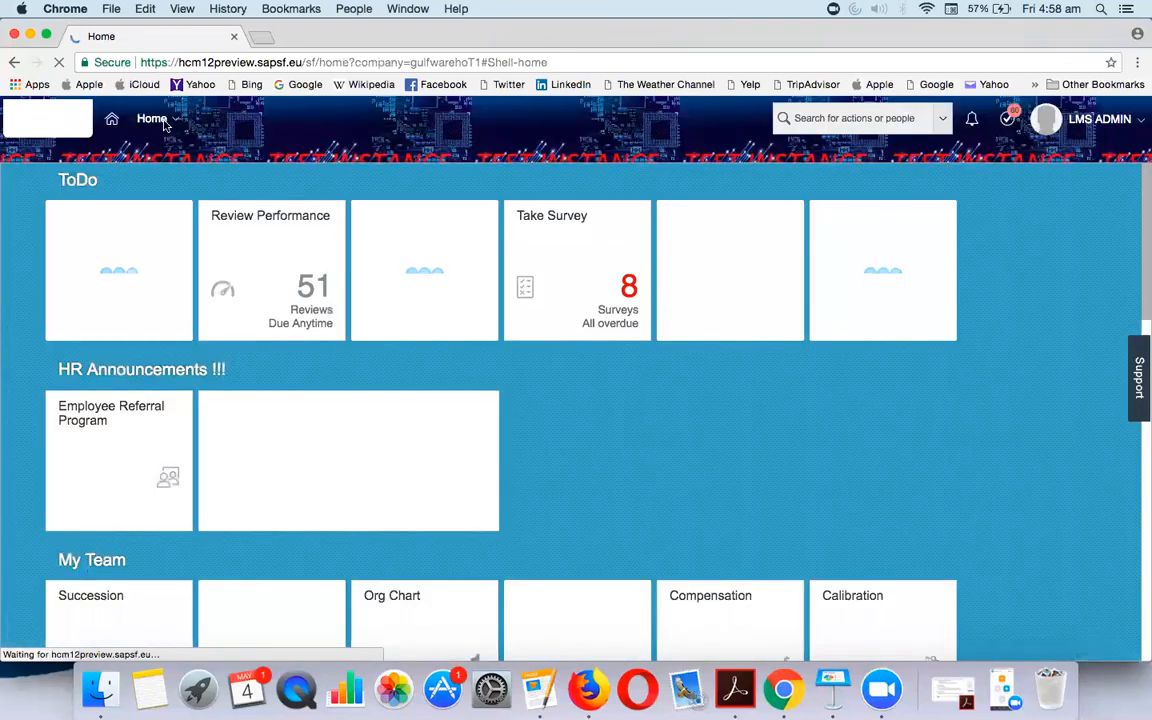
{"action": "left_click", "coordinate": [160, 119]}
{"action": "left_click", "coordinate": [175, 297]}
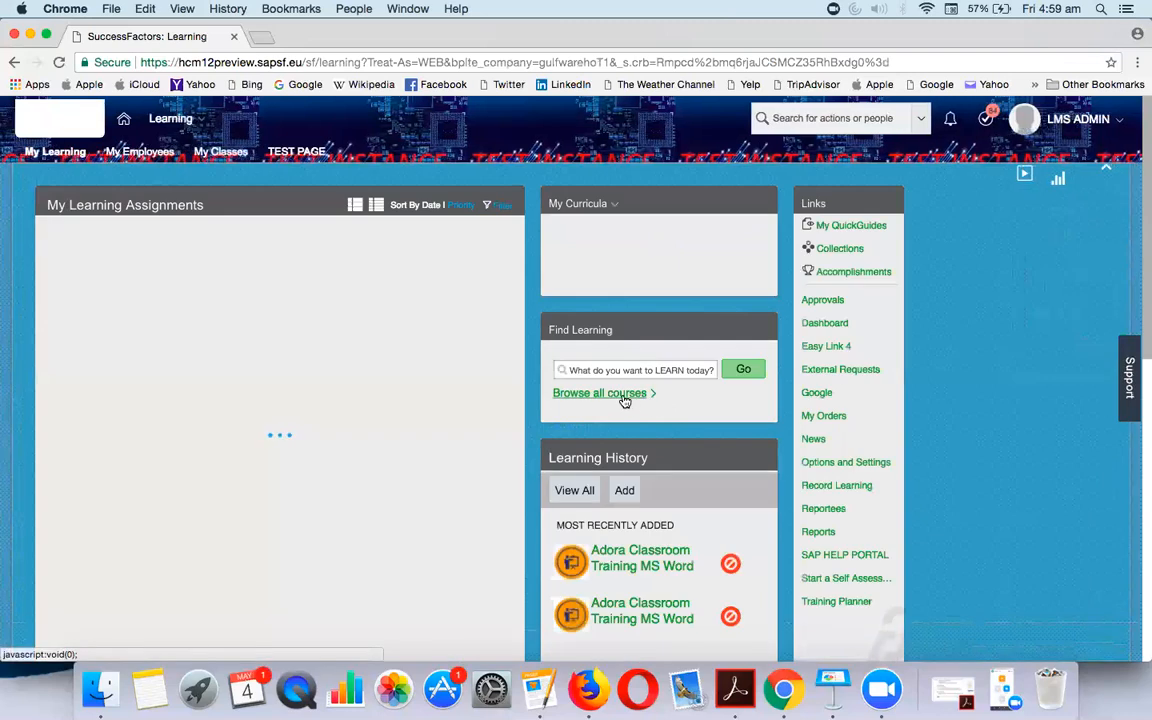
{"action": "left_click", "coordinate": [600, 393]}
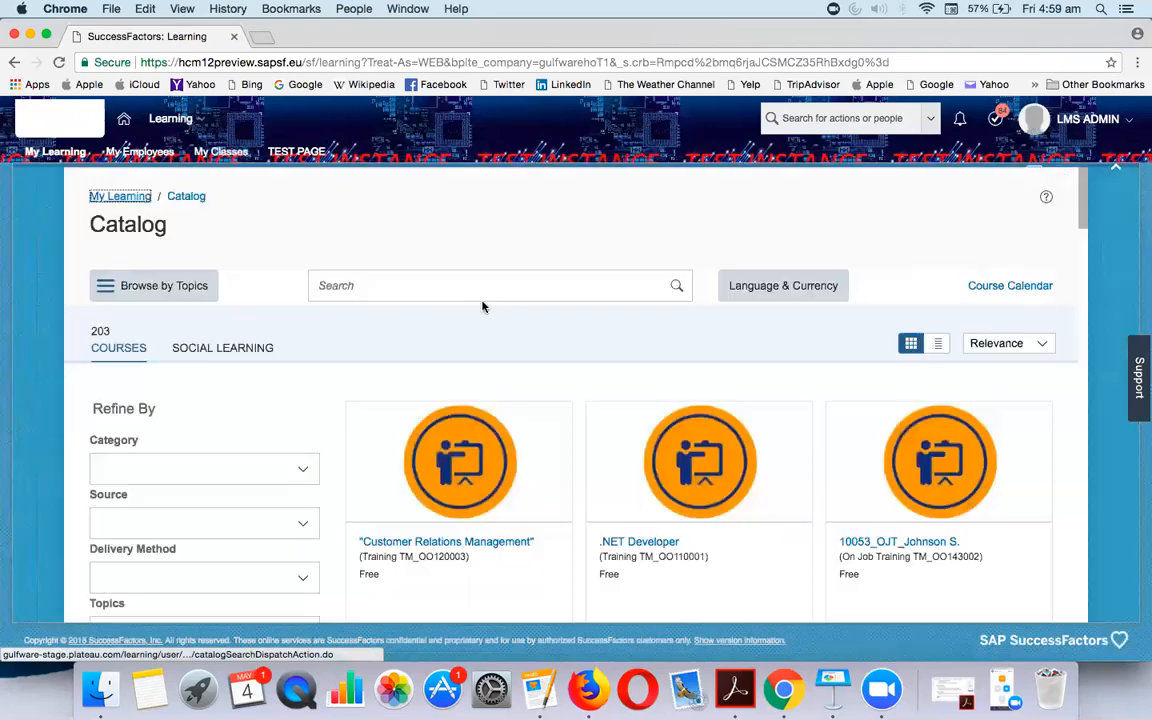
Search the catalog for 'SF' and show offerings of SAP SF EC - CR Training
{"action": "left_click", "coordinate": [476, 292]}
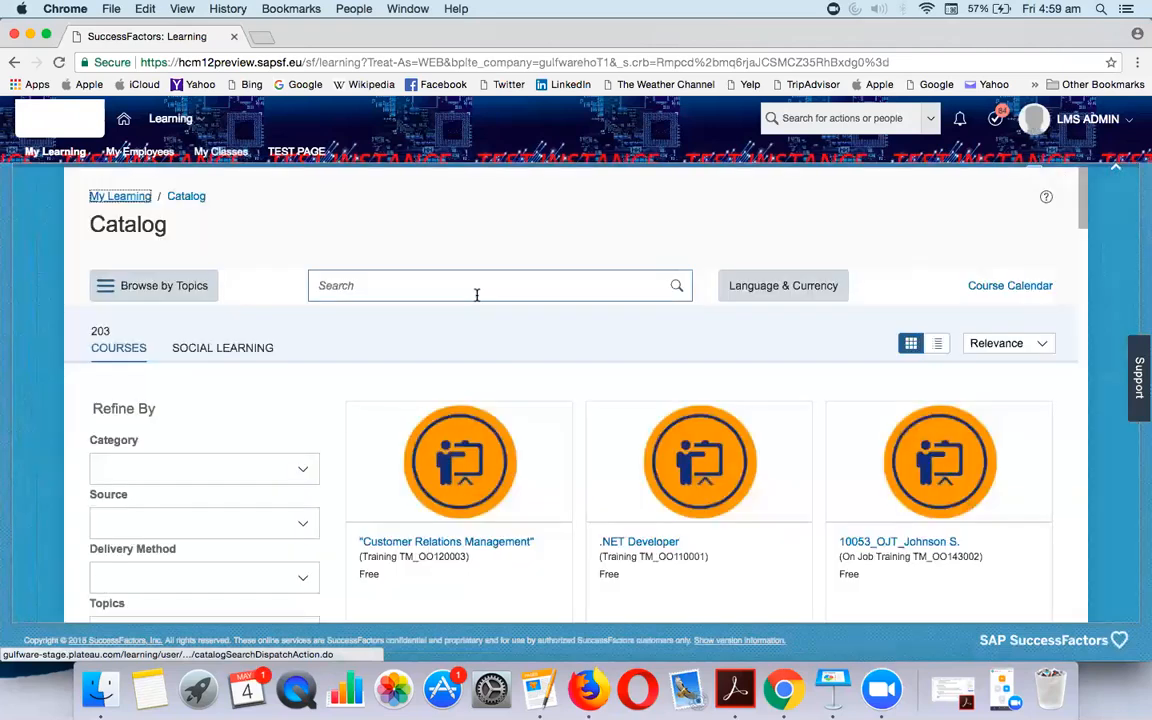
{"action": "type", "text": "SF"}
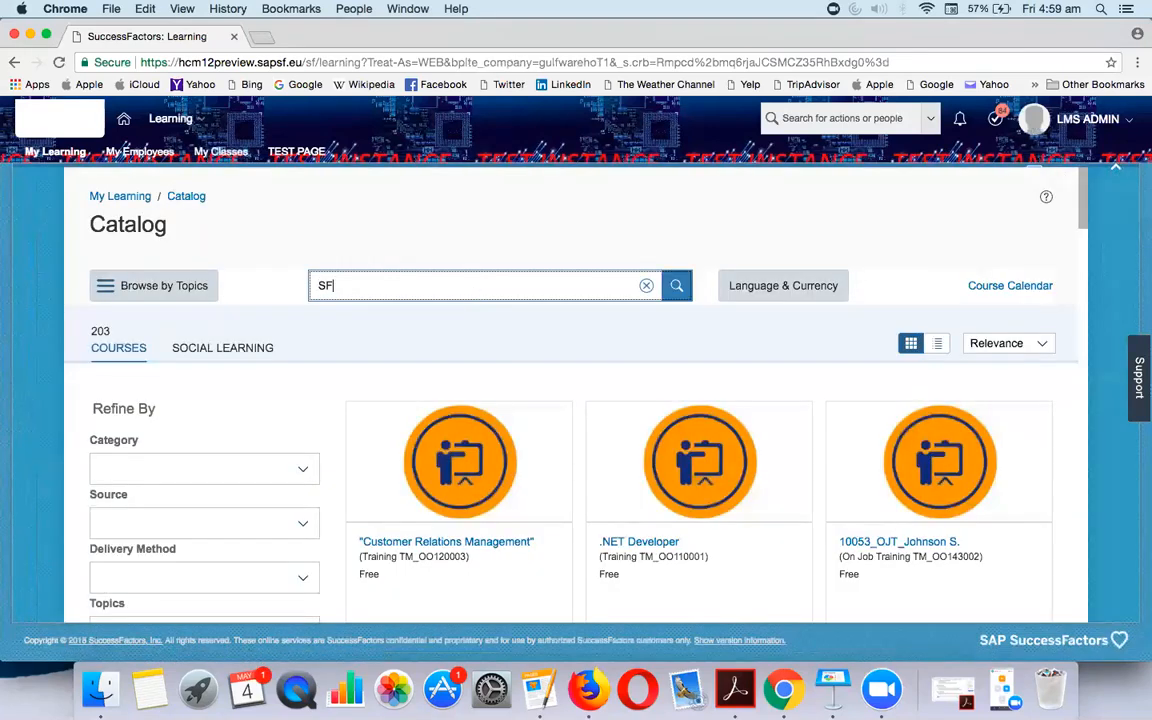
{"action": "key", "text": "Return"}
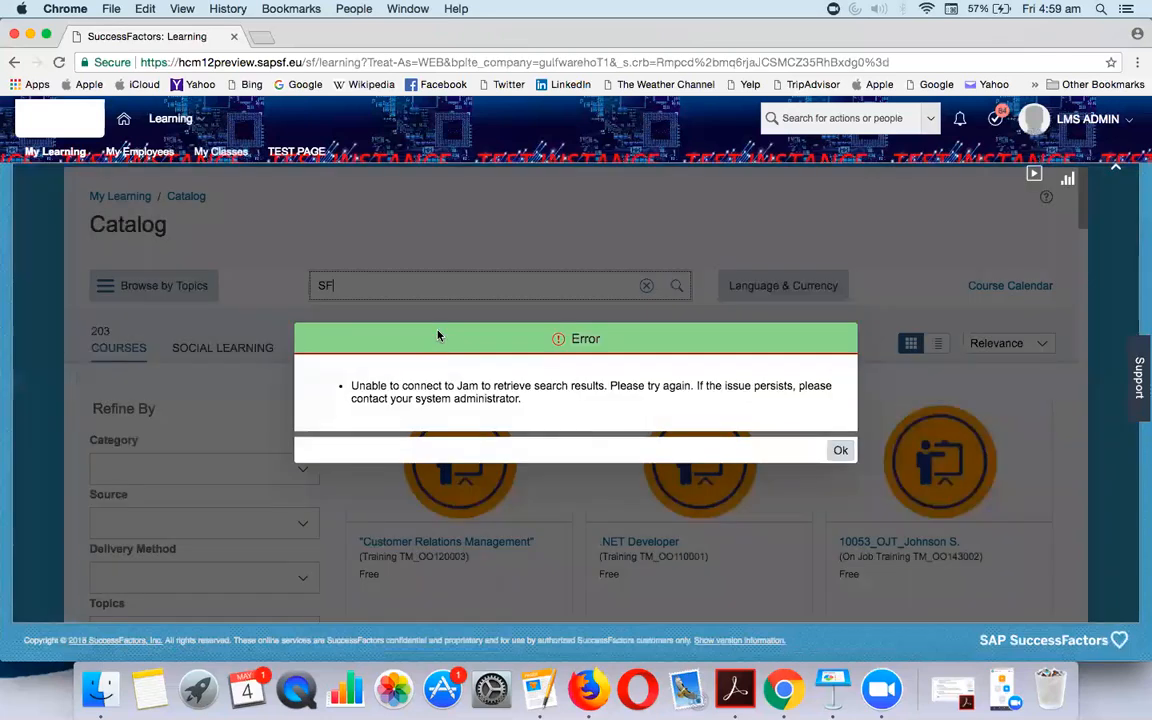
{"action": "left_click", "coordinate": [838, 447]}
{"action": "scroll", "coordinate": [578, 468], "scroll_direction": "down", "scroll_amount": 5}
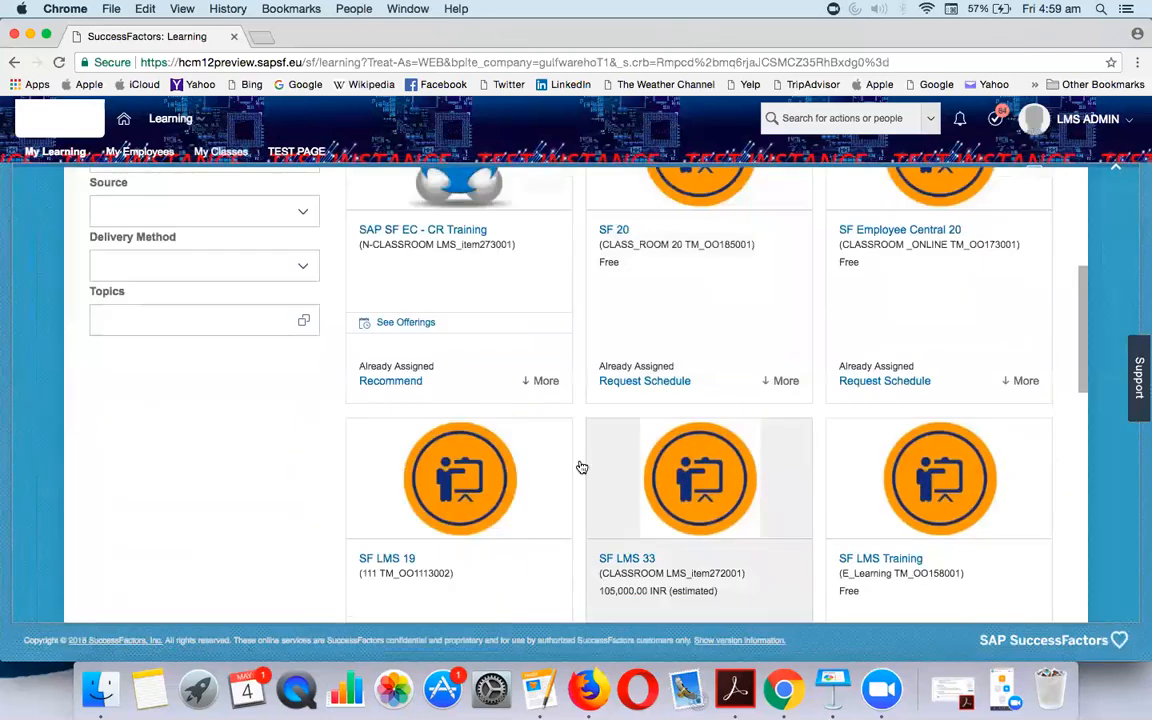
{"action": "left_click", "coordinate": [408, 323]}
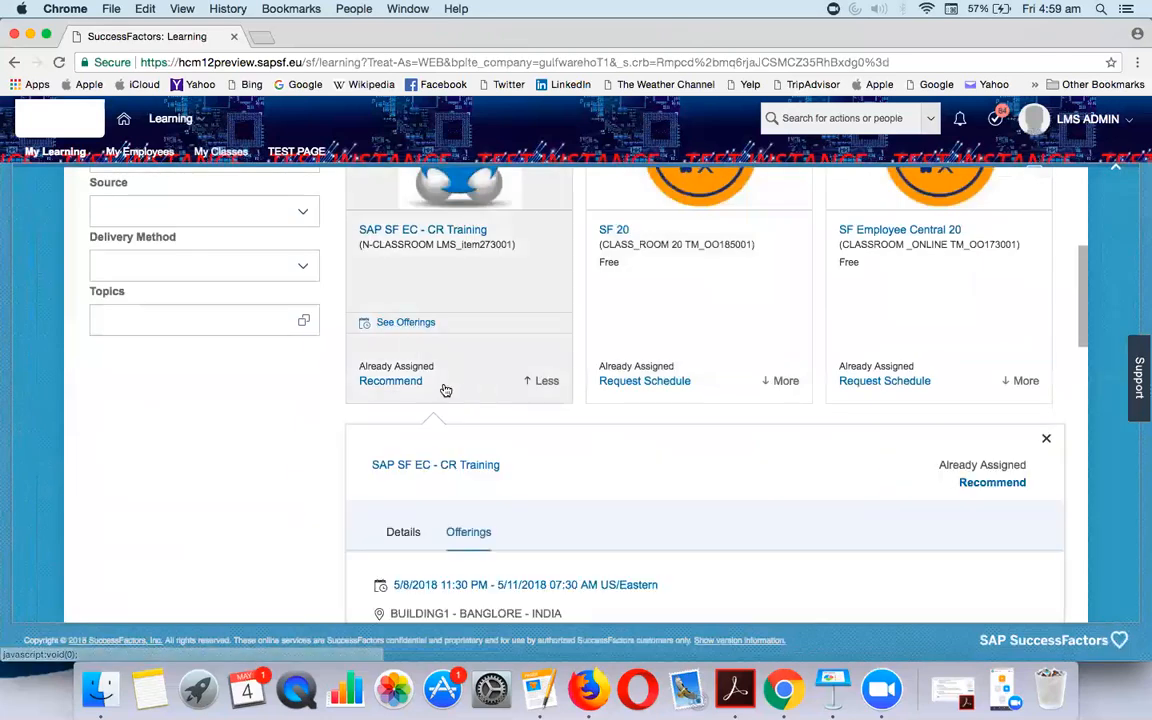
Register for the first scheduled offering and confirm the request, now Pending for Approval
{"action": "left_click", "coordinate": [405, 446]}
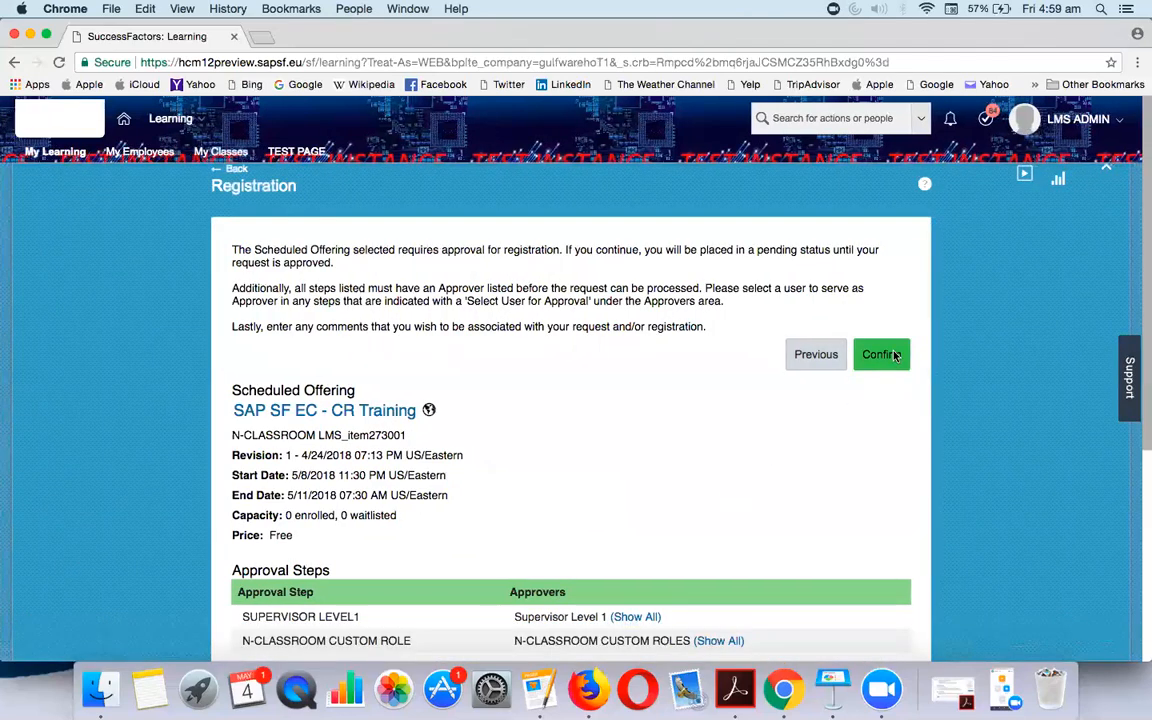
{"action": "left_click", "coordinate": [891, 363]}
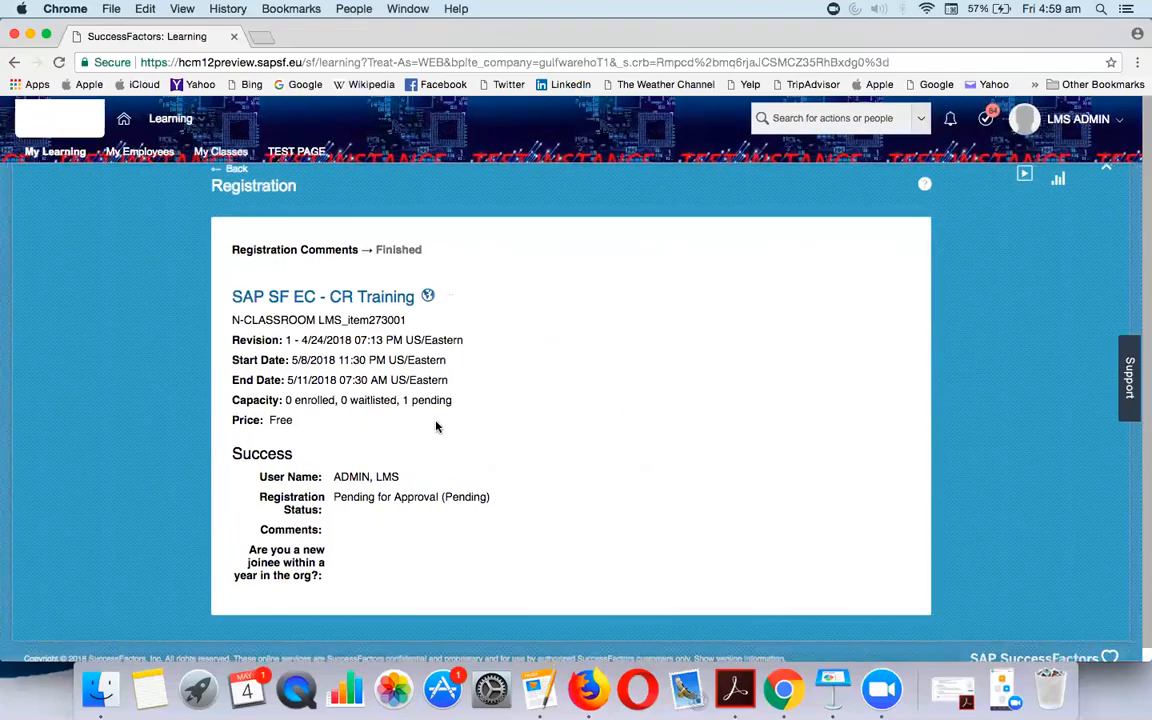
{"action": "scroll", "coordinate": [436, 427], "scroll_direction": "down", "scroll_amount": 1}
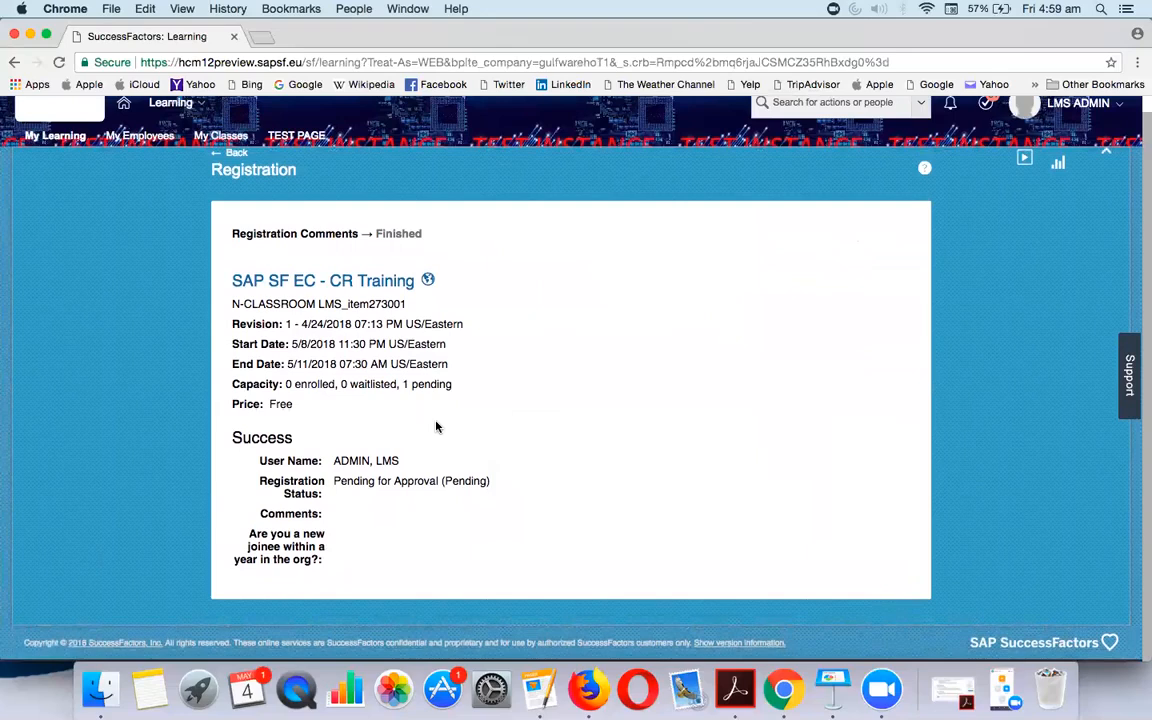
{"action": "scroll", "coordinate": [436, 427], "scroll_direction": "up", "scroll_amount": 1}
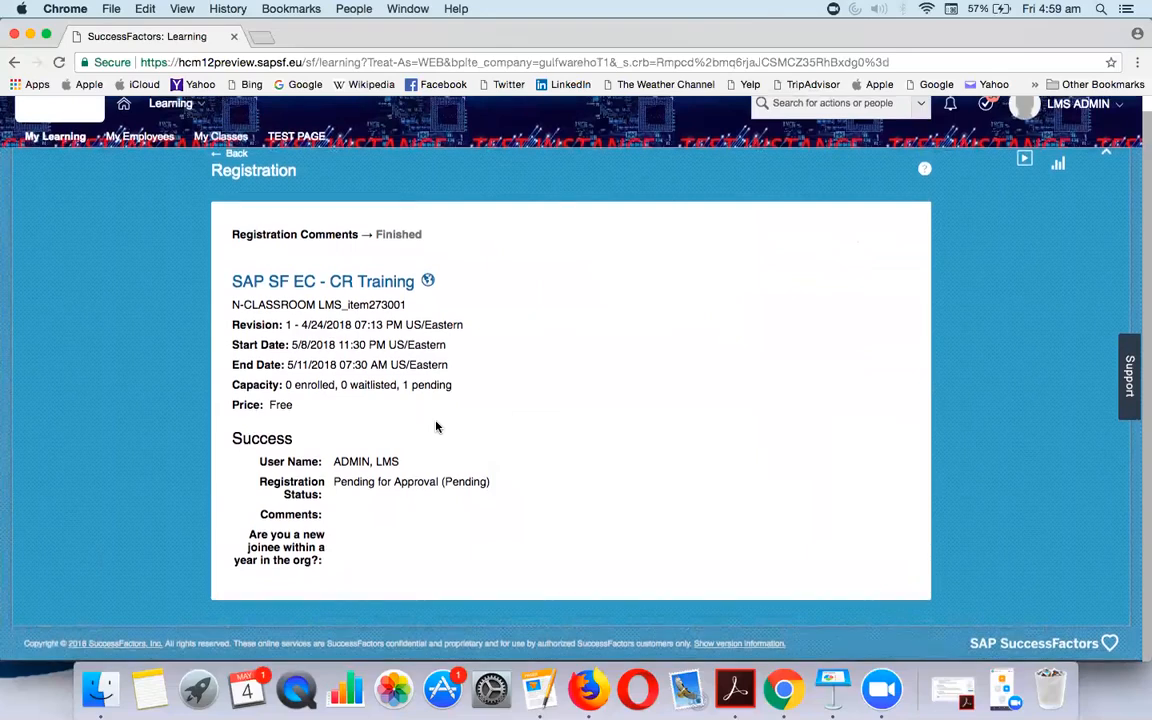
Return to the catalog results and show SAP SF EC - CR Training's scheduled offerings
{"action": "left_click", "coordinate": [236, 158]}
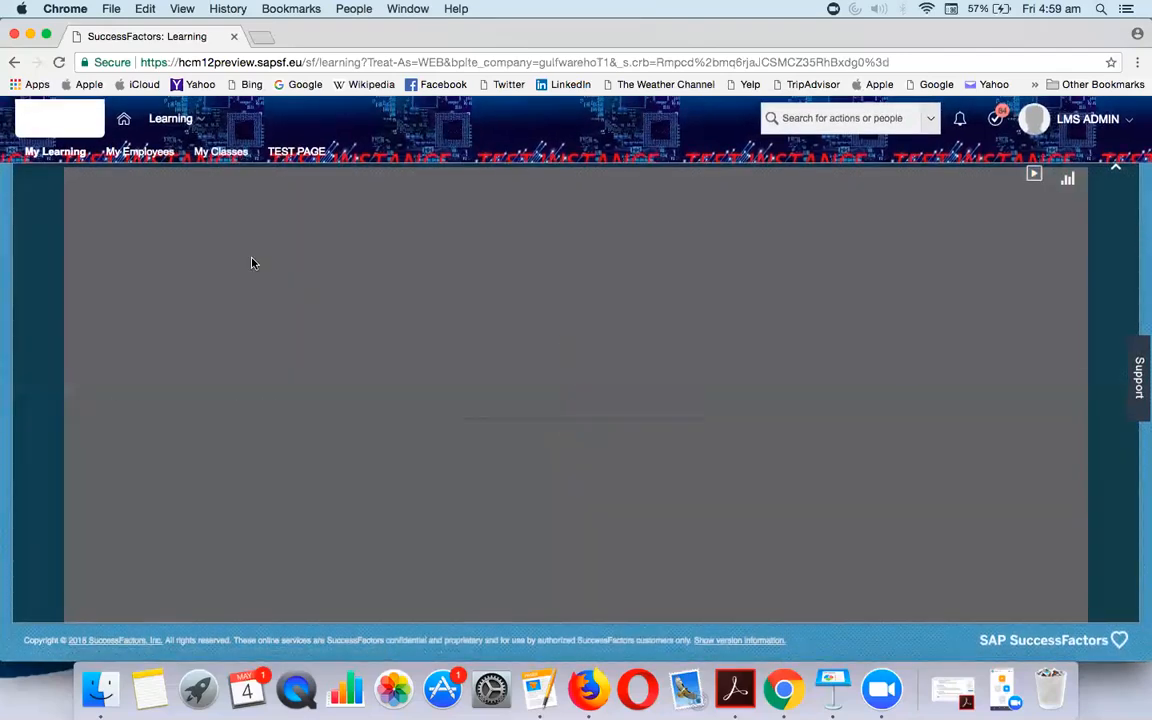
{"action": "scroll", "coordinate": [509, 440], "scroll_direction": "down", "scroll_amount": 5}
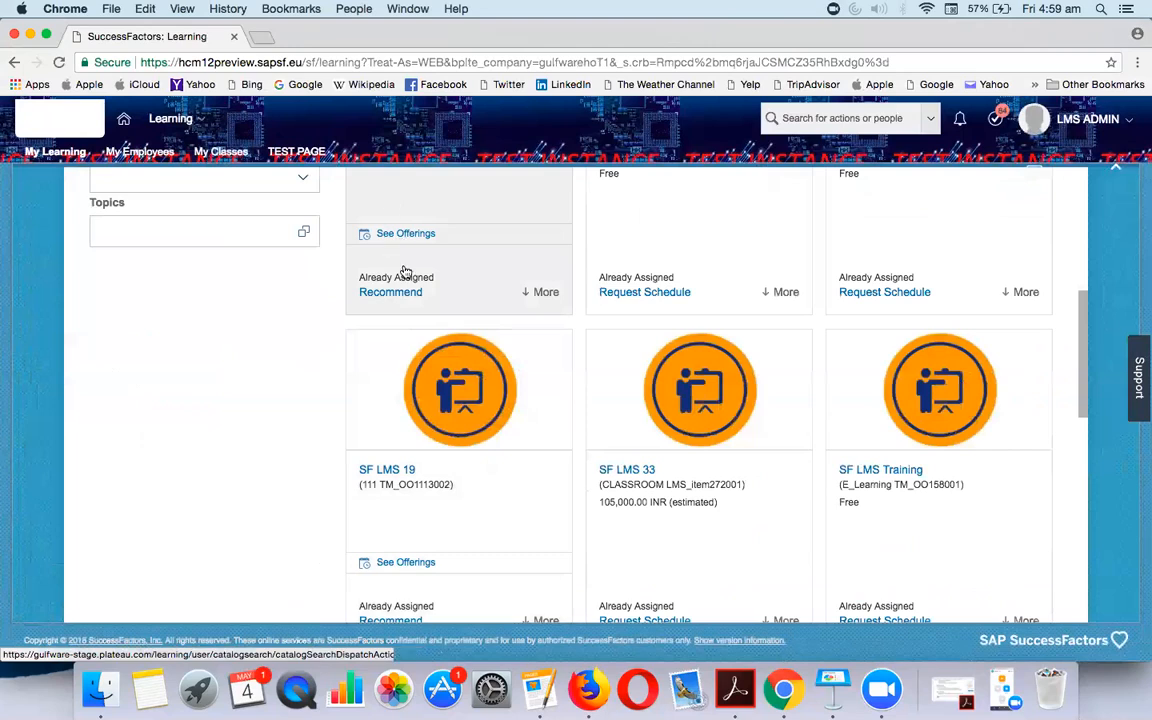
{"action": "left_click", "coordinate": [395, 234]}
{"action": "scroll", "coordinate": [457, 450], "scroll_direction": "down", "scroll_amount": 5}
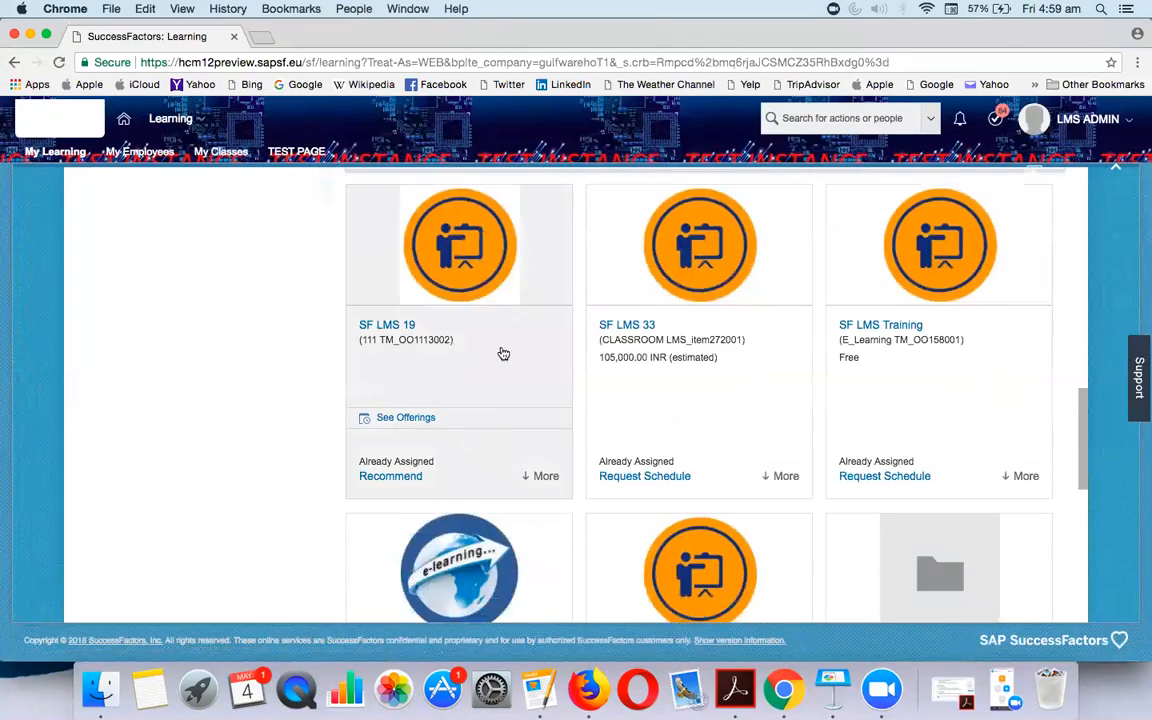
{"action": "scroll", "coordinate": [501, 352], "scroll_direction": "up", "scroll_amount": 2}
{"action": "scroll", "coordinate": [503, 353], "scroll_direction": "up", "scroll_amount": 2}
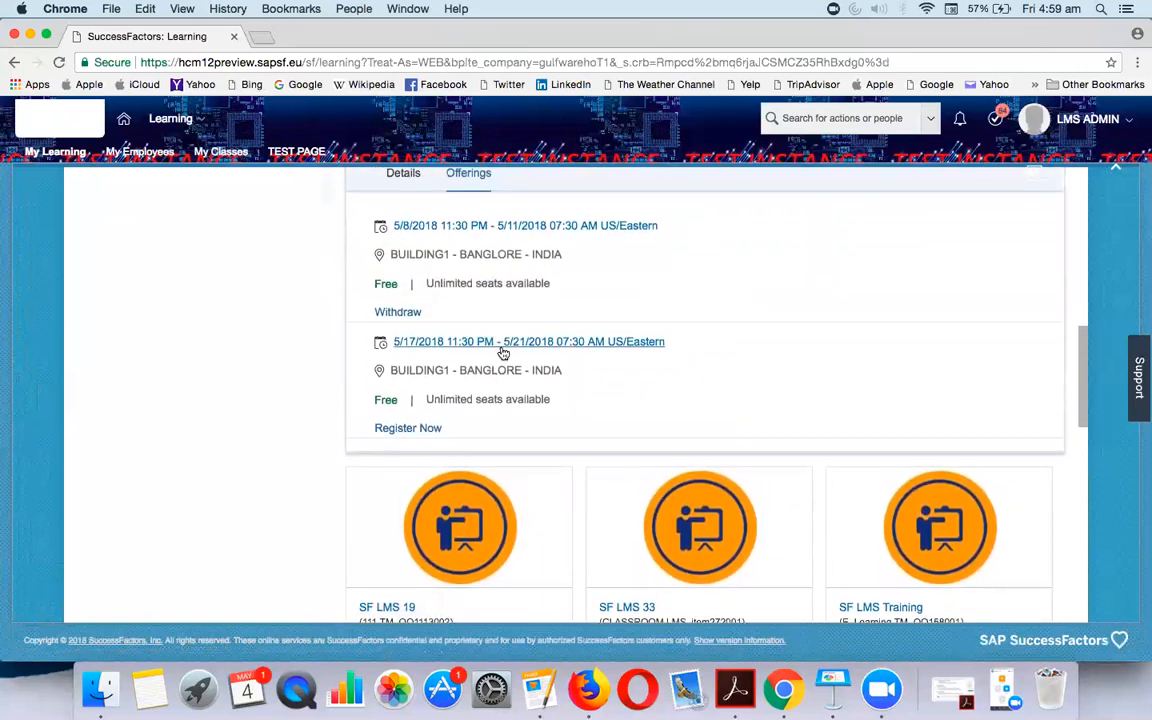
{"action": "scroll", "coordinate": [503, 351], "scroll_direction": "up", "scroll_amount": 1}
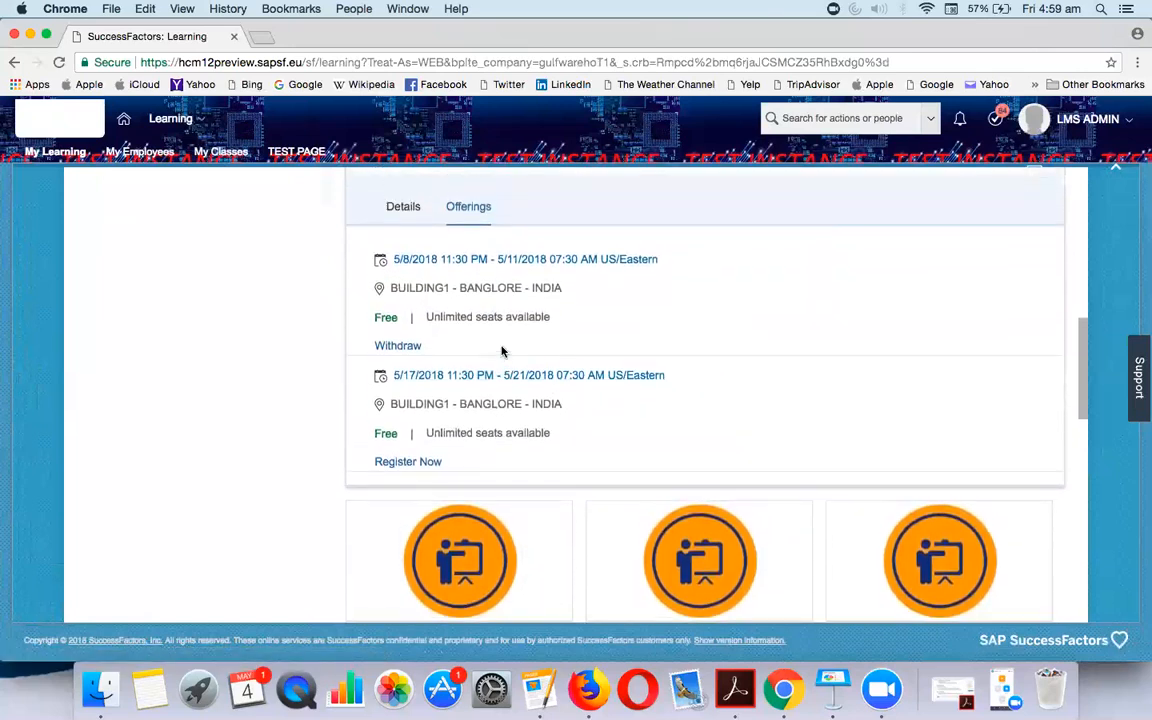
Withdraw the first offering's registration with cancellation reason Test Cancellation
{"action": "left_click", "coordinate": [398, 346]}
{"action": "left_click", "coordinate": [620, 433]}
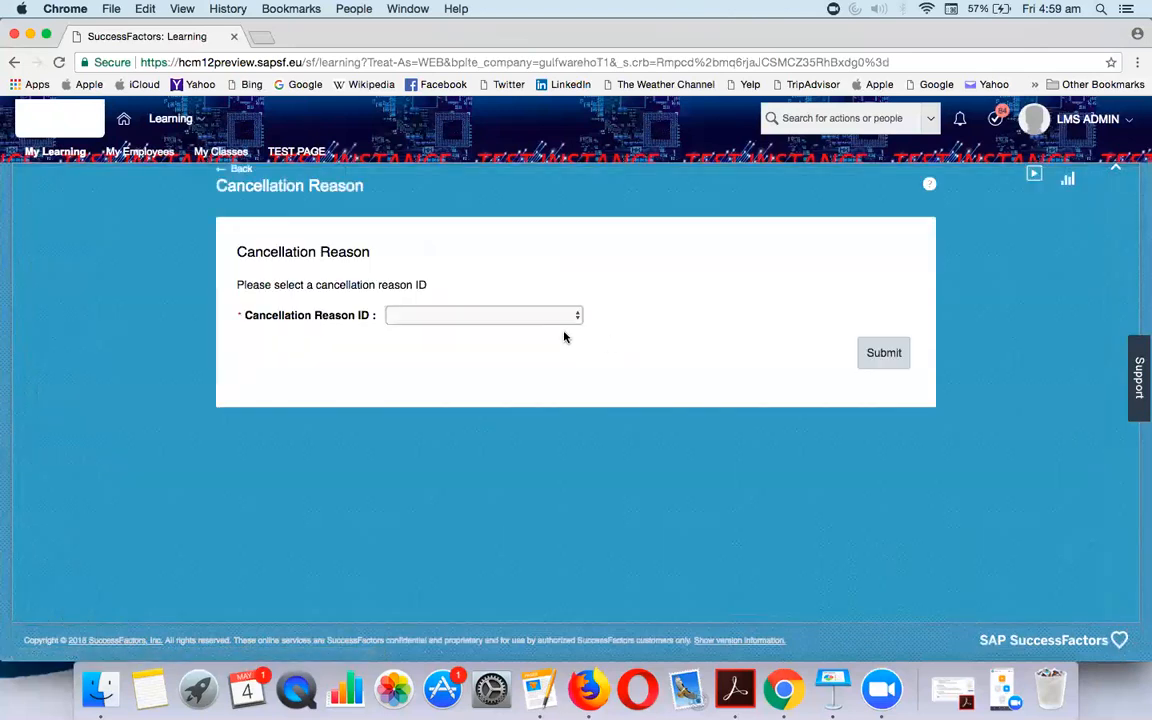
{"action": "left_click", "coordinate": [558, 318]}
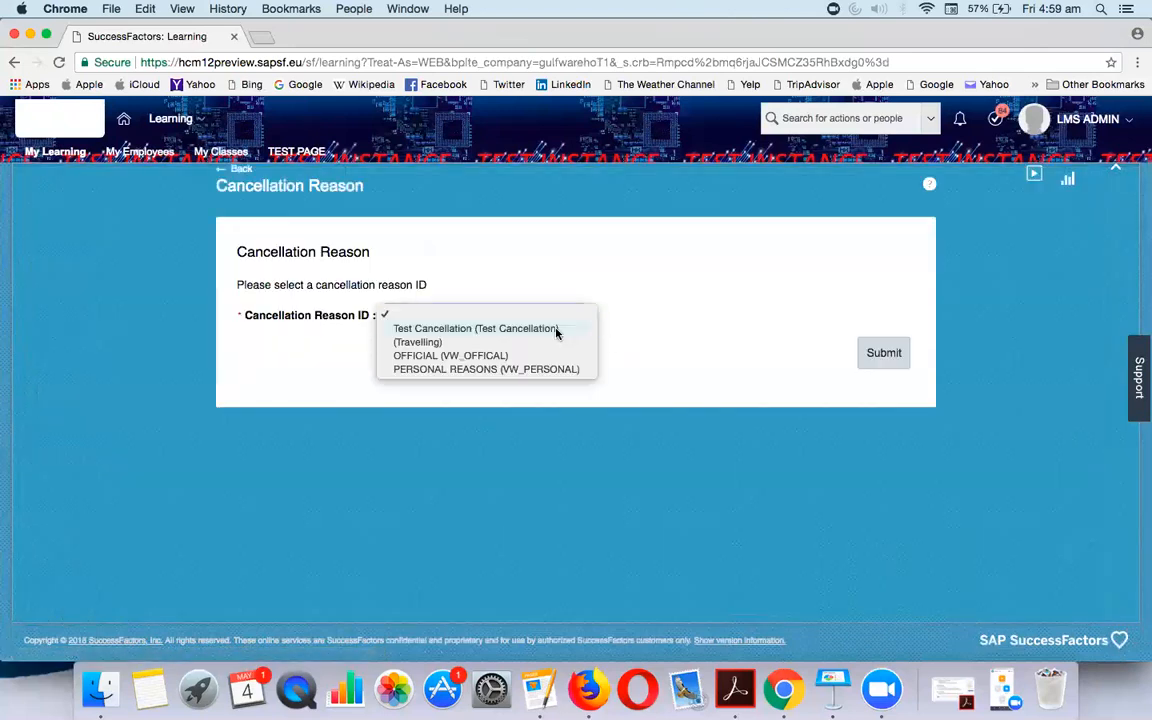
{"action": "left_click", "coordinate": [558, 329]}
{"action": "left_click", "coordinate": [880, 352]}
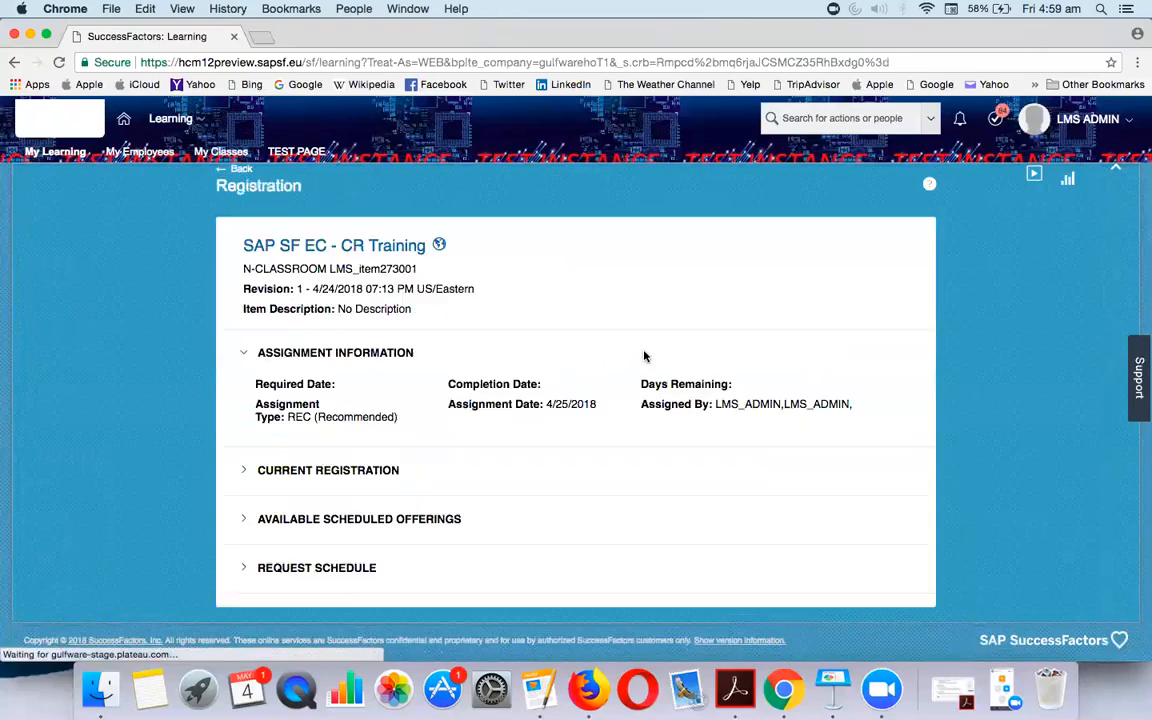
Return to the catalog results and expand SAP SF EC - CR Training's offerings
{"action": "left_click", "coordinate": [236, 170]}
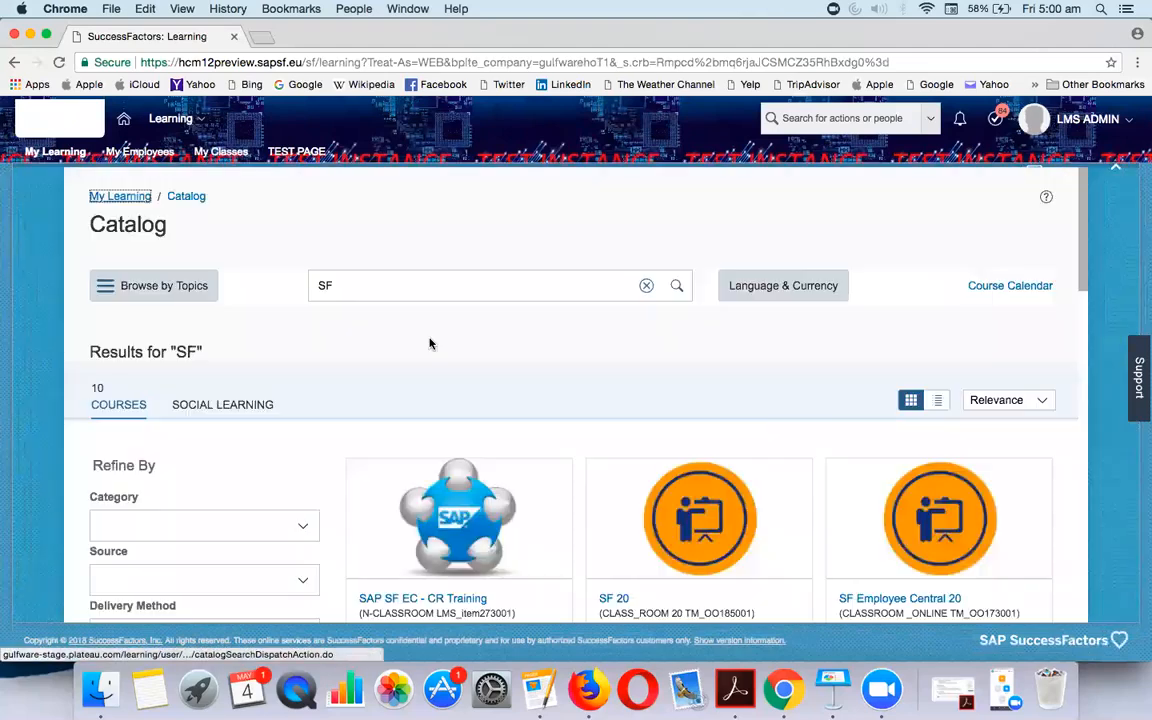
{"action": "scroll", "coordinate": [430, 343], "scroll_direction": "down", "scroll_amount": 3}
{"action": "left_click", "coordinate": [410, 504]}
{"action": "scroll", "coordinate": [415, 511], "scroll_direction": "down", "scroll_amount": 2}
{"action": "scroll", "coordinate": [415, 511], "scroll_direction": "down", "scroll_amount": 5}
{"action": "scroll", "coordinate": [455, 373], "scroll_direction": "up", "scroll_amount": 4}
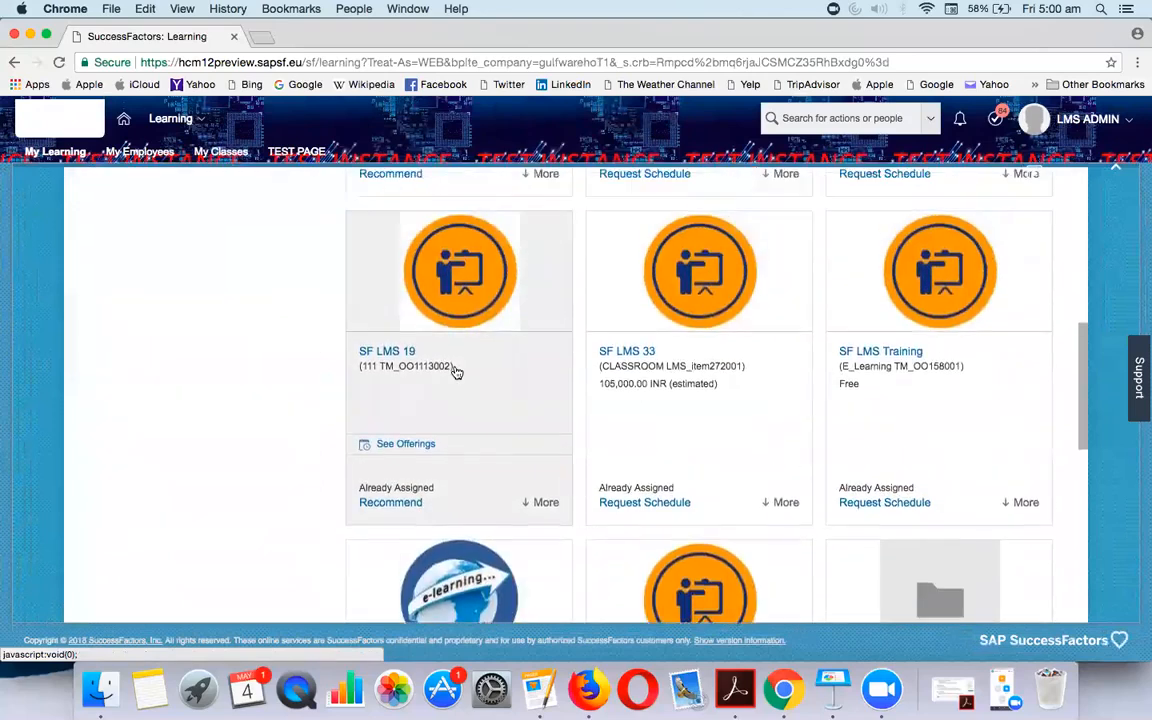
{"action": "left_click", "coordinate": [398, 313]}
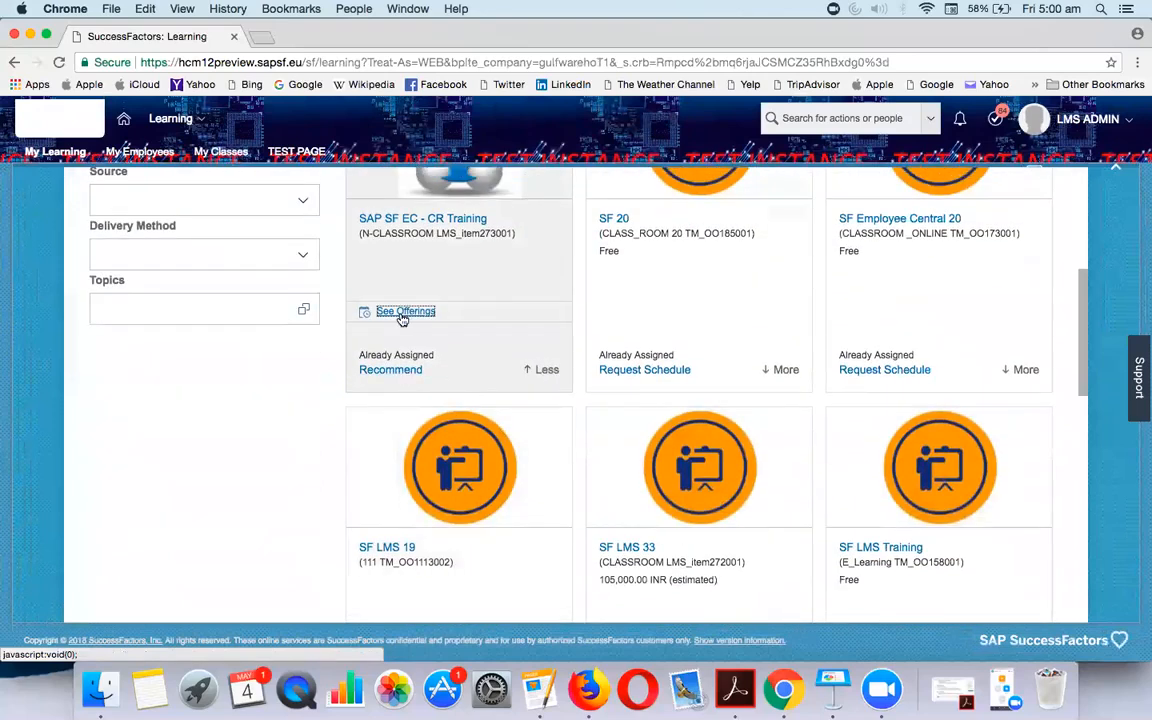
{"action": "scroll", "coordinate": [446, 500], "scroll_direction": "down", "scroll_amount": 6}
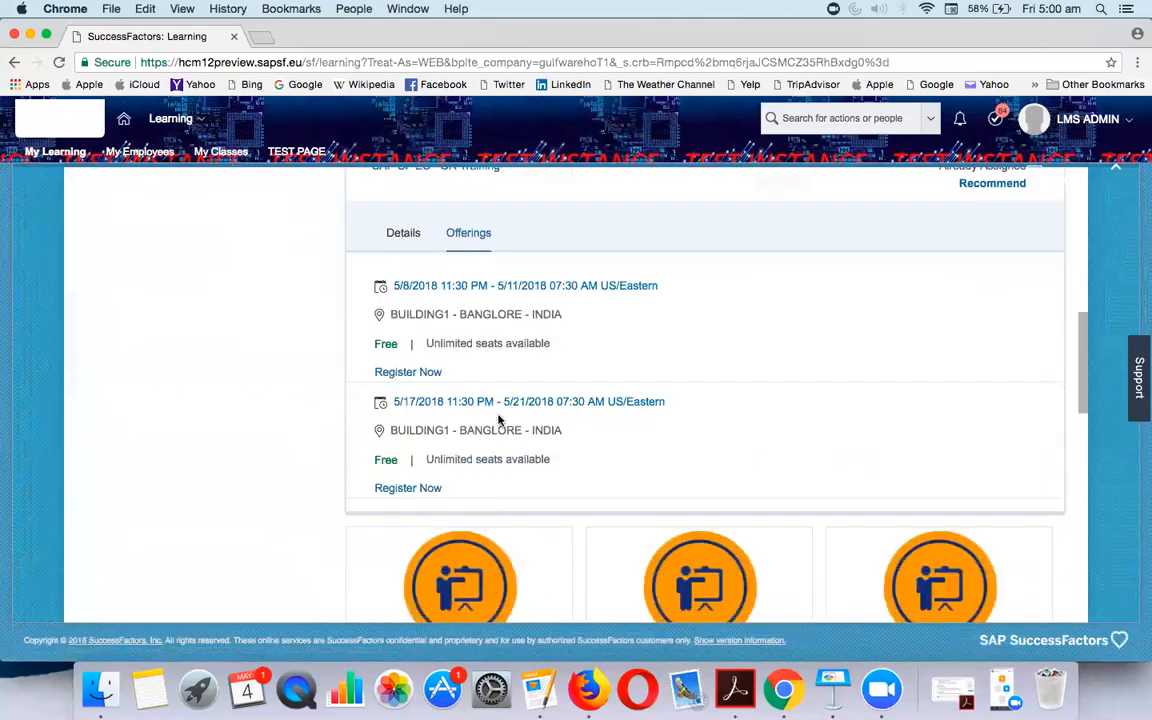
Register for the 5/8/2018 offering, listing approvers for both steps, and confirm the request
{"action": "left_click", "coordinate": [407, 372]}
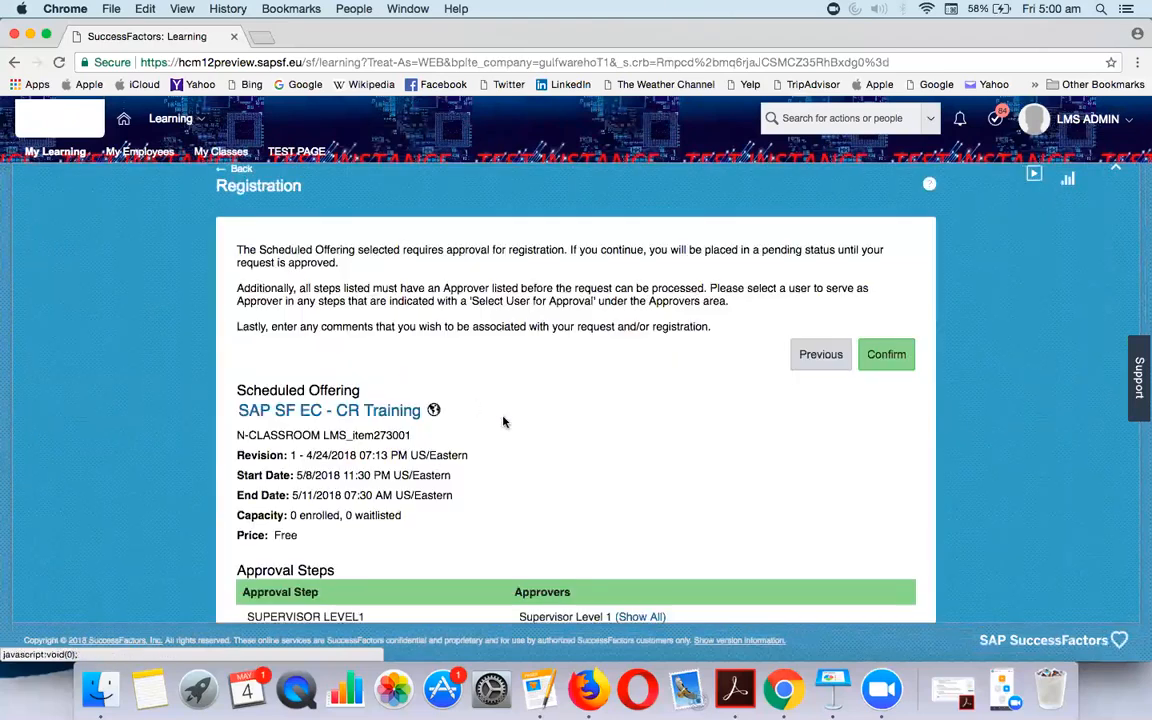
{"action": "scroll", "coordinate": [501, 409], "scroll_direction": "down", "scroll_amount": 5}
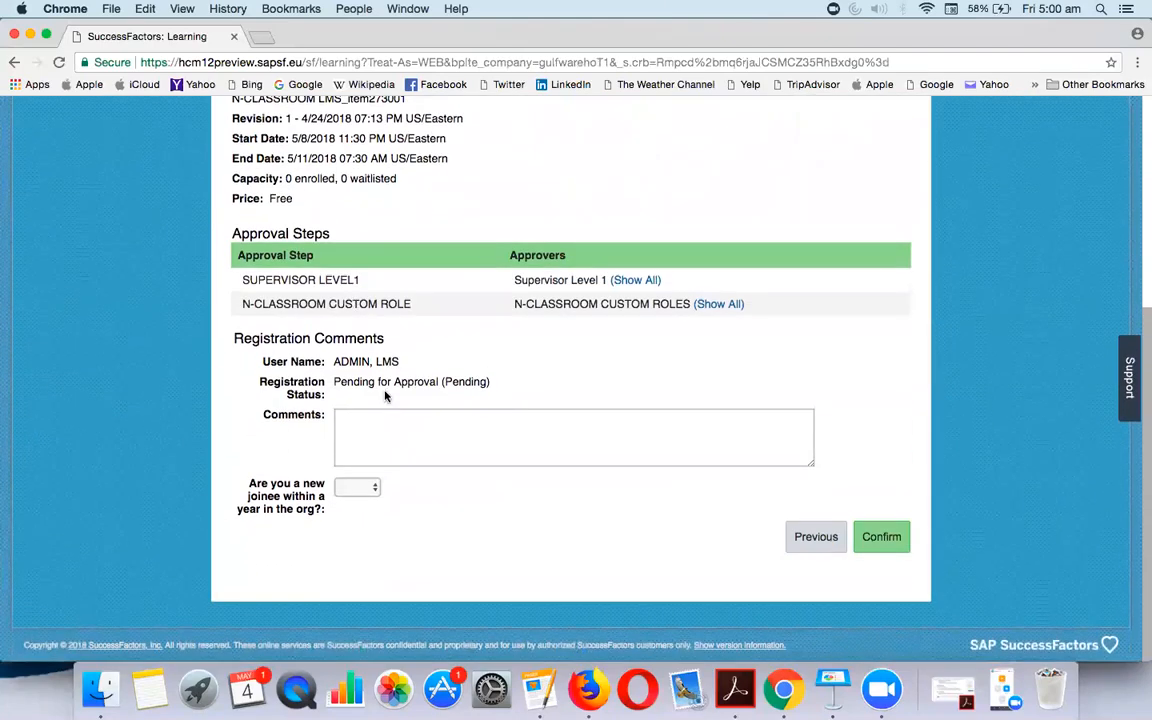
{"action": "left_click", "coordinate": [640, 281]}
{"action": "left_click", "coordinate": [726, 304]}
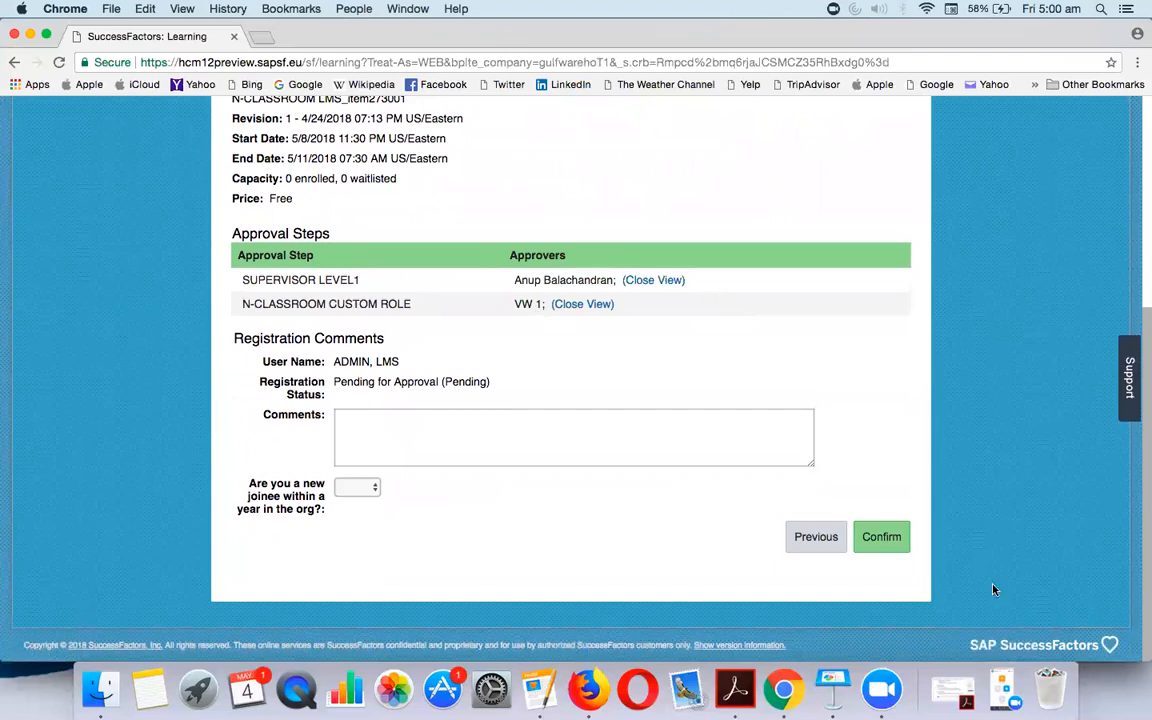
{"action": "left_click", "coordinate": [881, 536]}
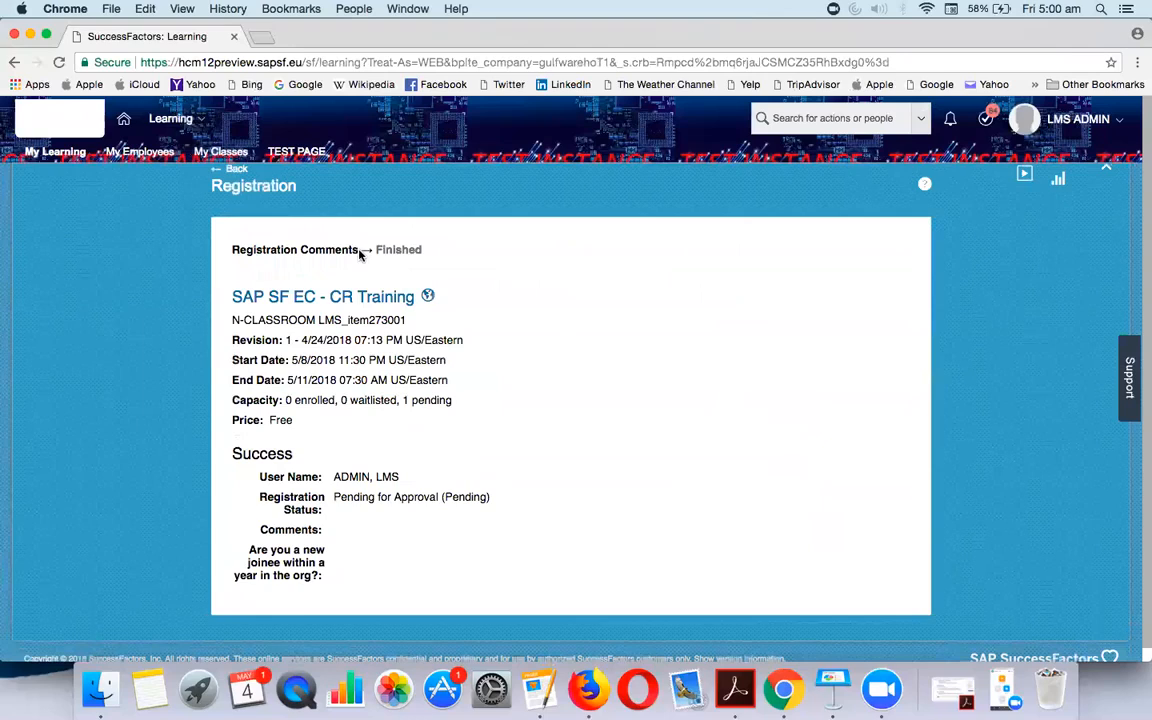
{"action": "left_click", "coordinate": [246, 177]}
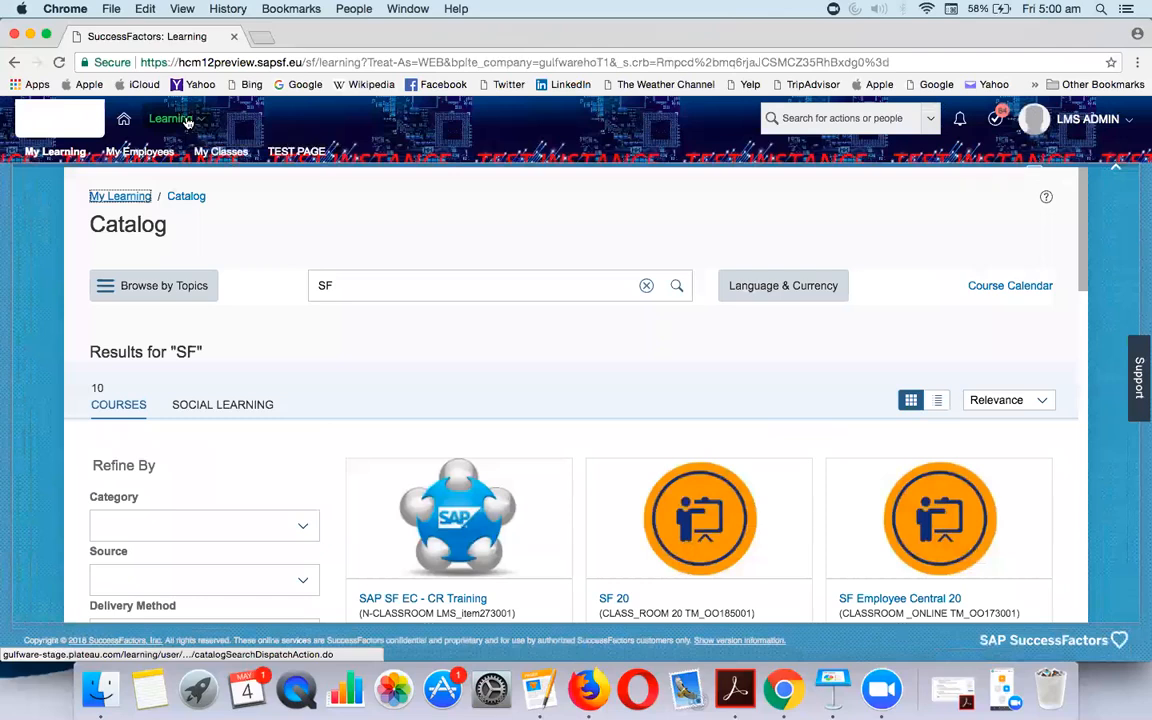
Switch to the Admin Center and open Learning Administration
{"action": "left_click", "coordinate": [172, 119]}
{"action": "left_click", "coordinate": [247, 512]}
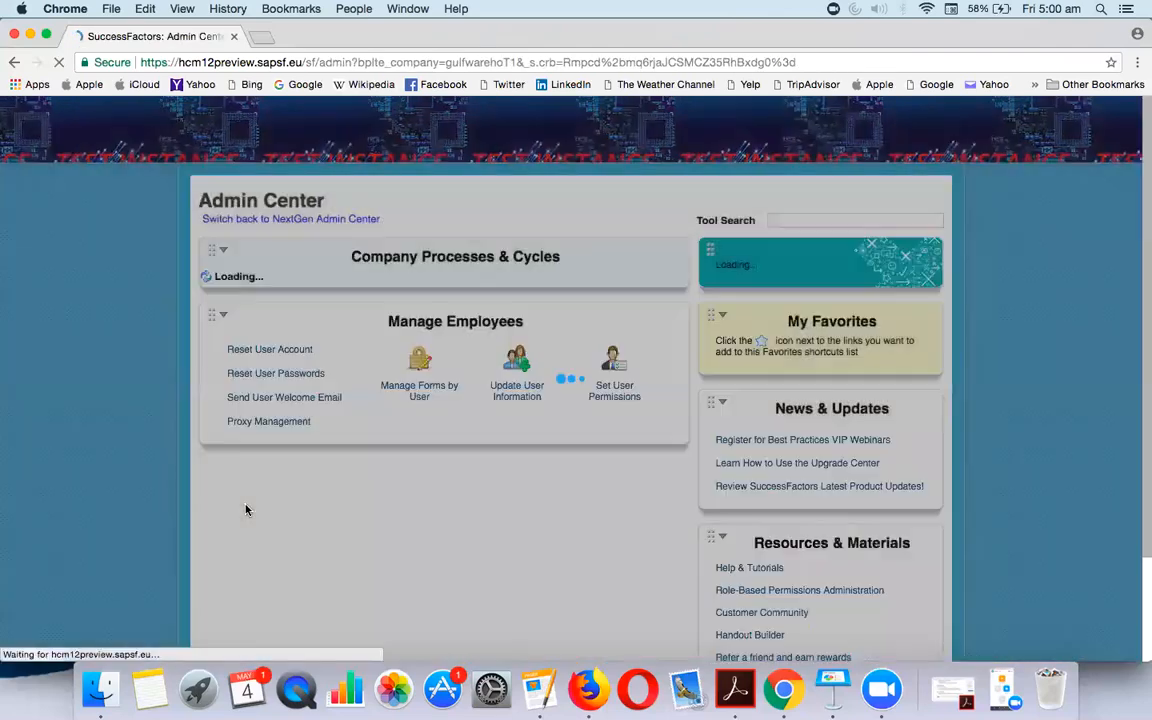
{"action": "mouse_move", "coordinate": [349, 381]}
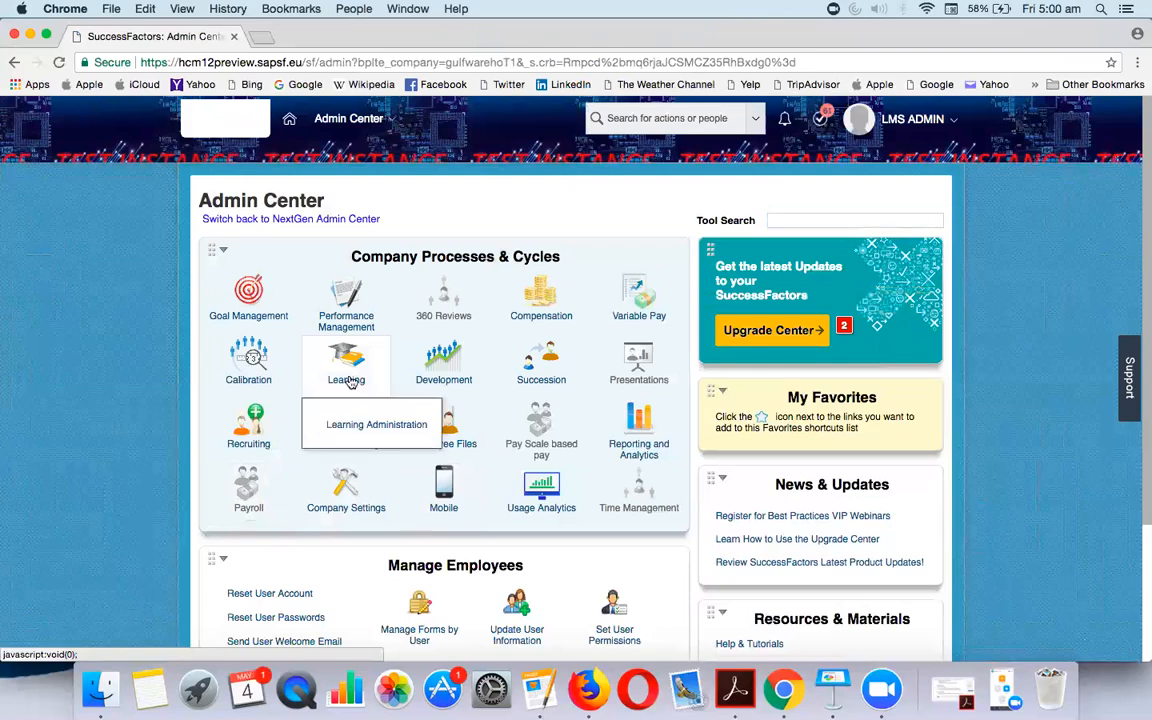
{"action": "left_click", "coordinate": [366, 428]}
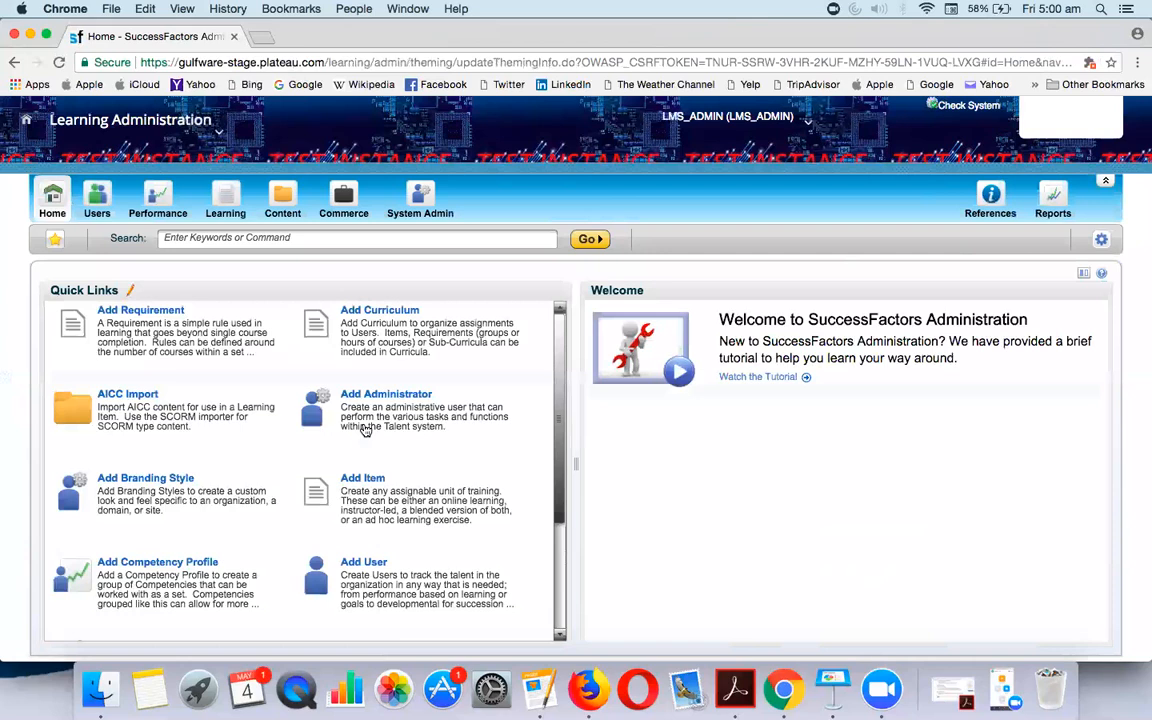
Search Users by the approver's first name and open the matching user record
{"action": "left_click", "coordinate": [97, 197]}
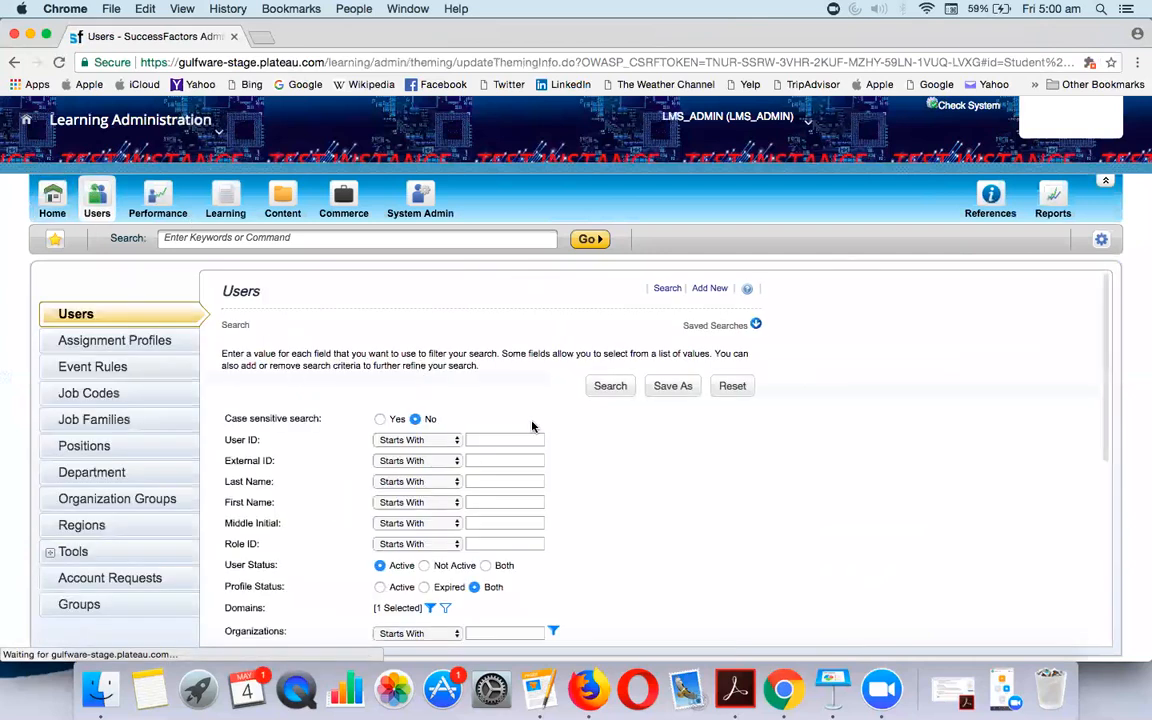
{"action": "left_click", "coordinate": [505, 501]}
{"action": "type", "text": "ANUP"}
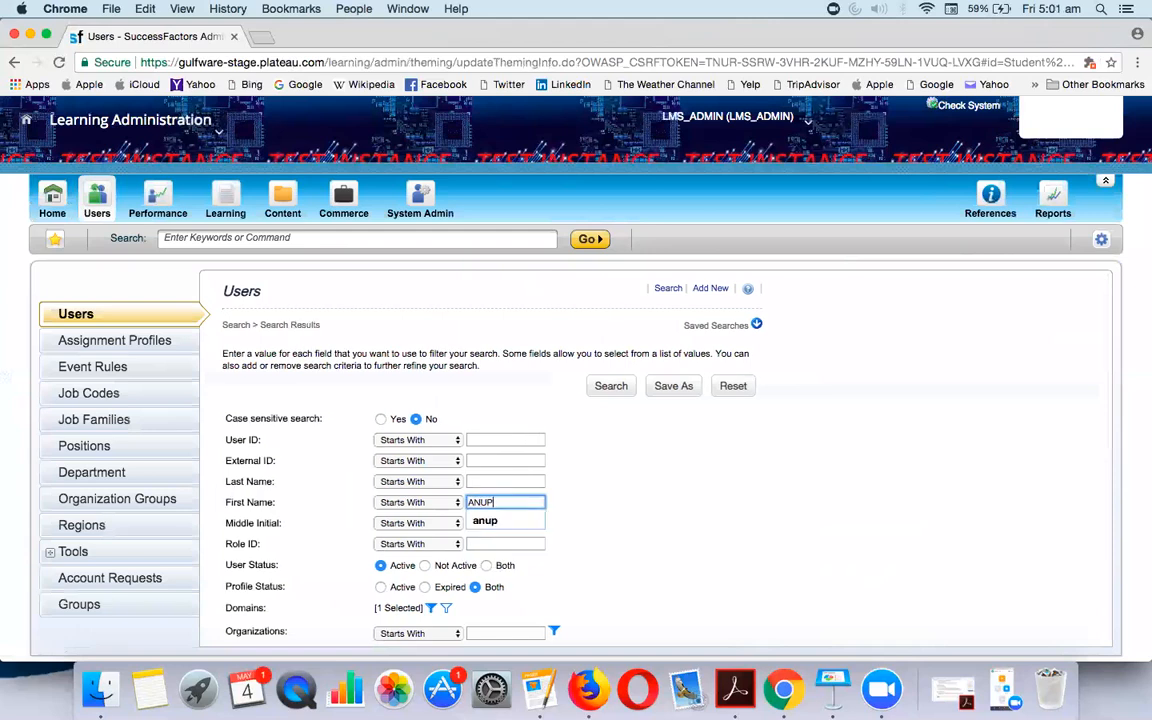
{"action": "key", "text": "Return"}
{"action": "left_click", "coordinate": [272, 518]}
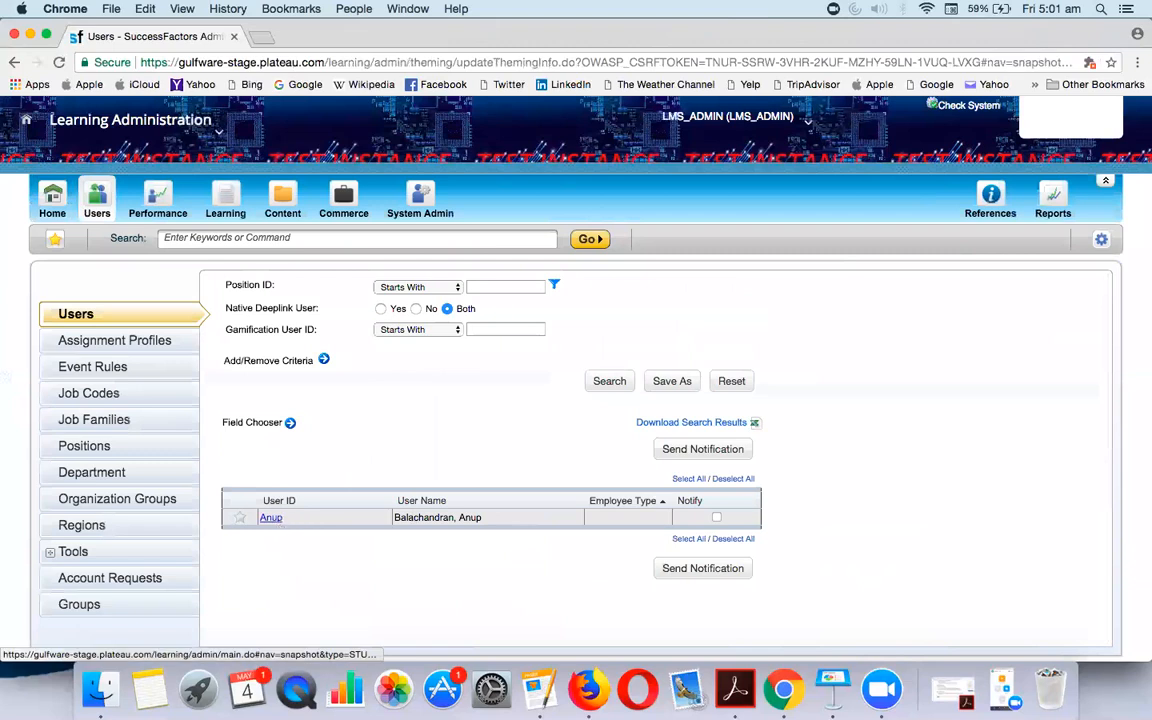
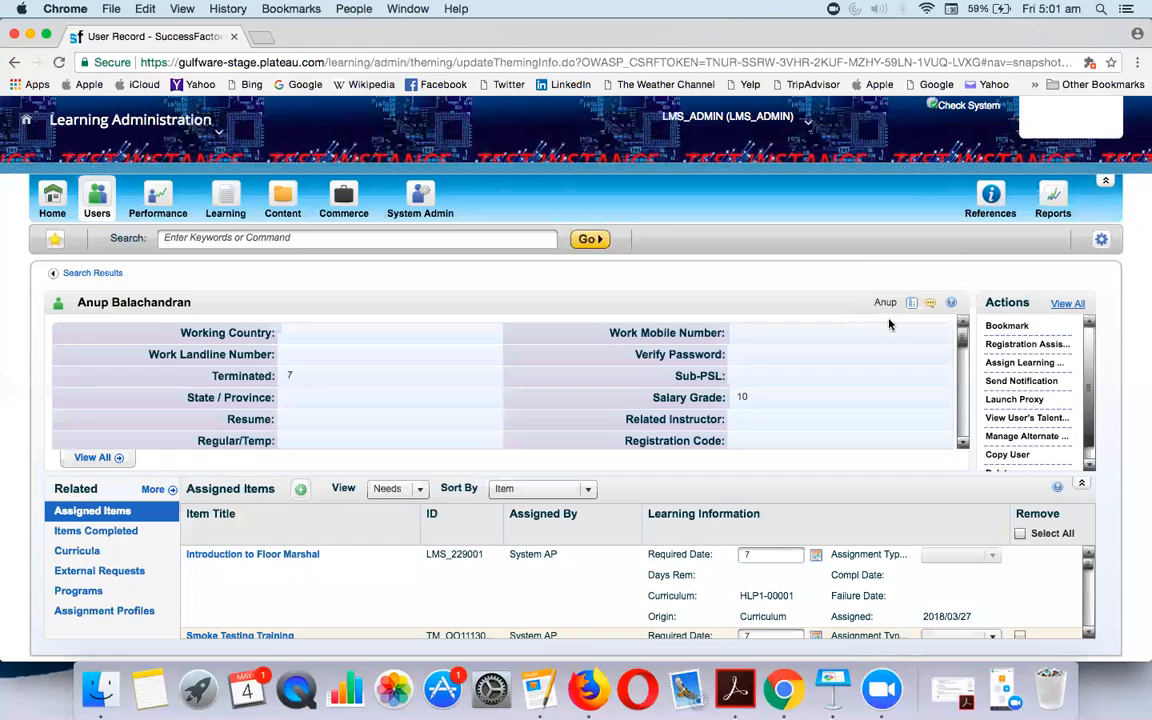
Proxy as this user, approve the pending SAP SF EC - CR Training request, then end the proxy session
{"action": "left_click", "coordinate": [1016, 401]}
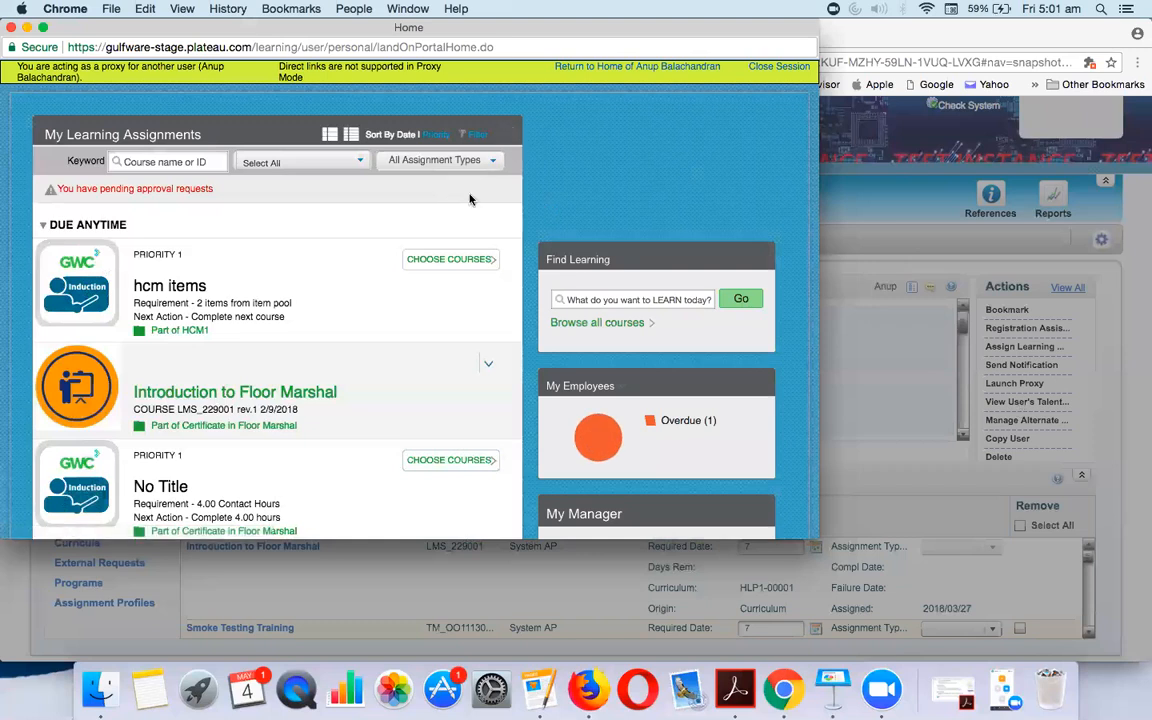
{"action": "left_click", "coordinate": [191, 196]}
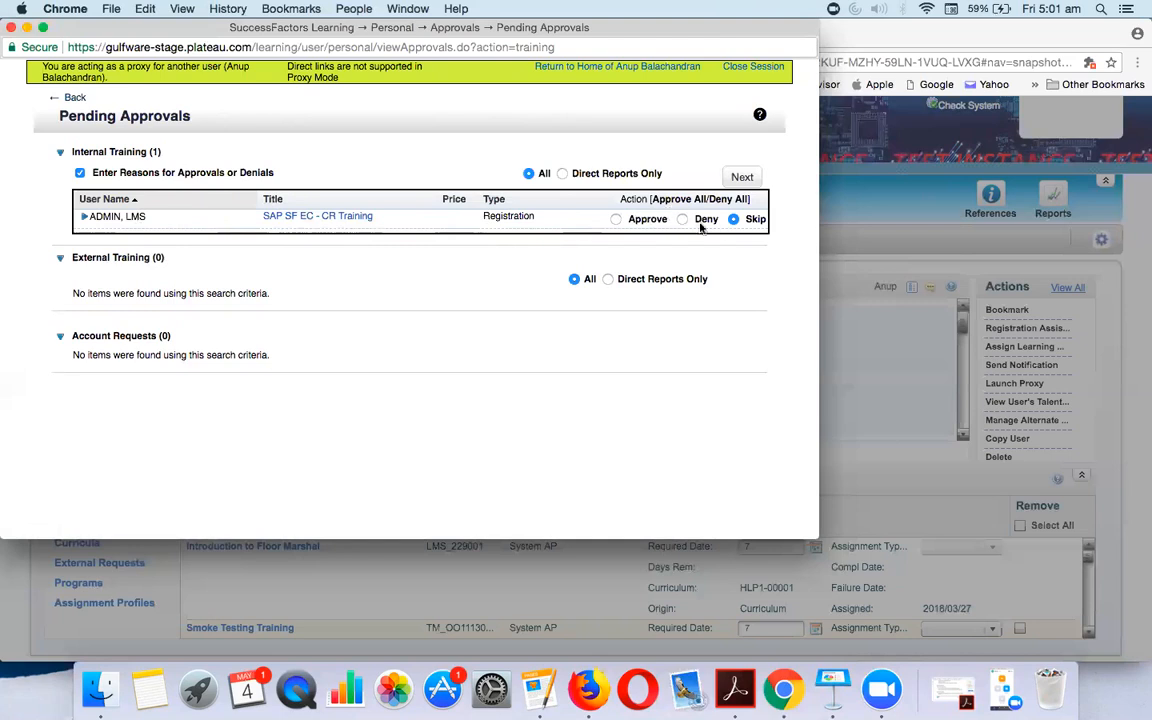
{"action": "left_click", "coordinate": [617, 220]}
{"action": "left_click", "coordinate": [741, 180]}
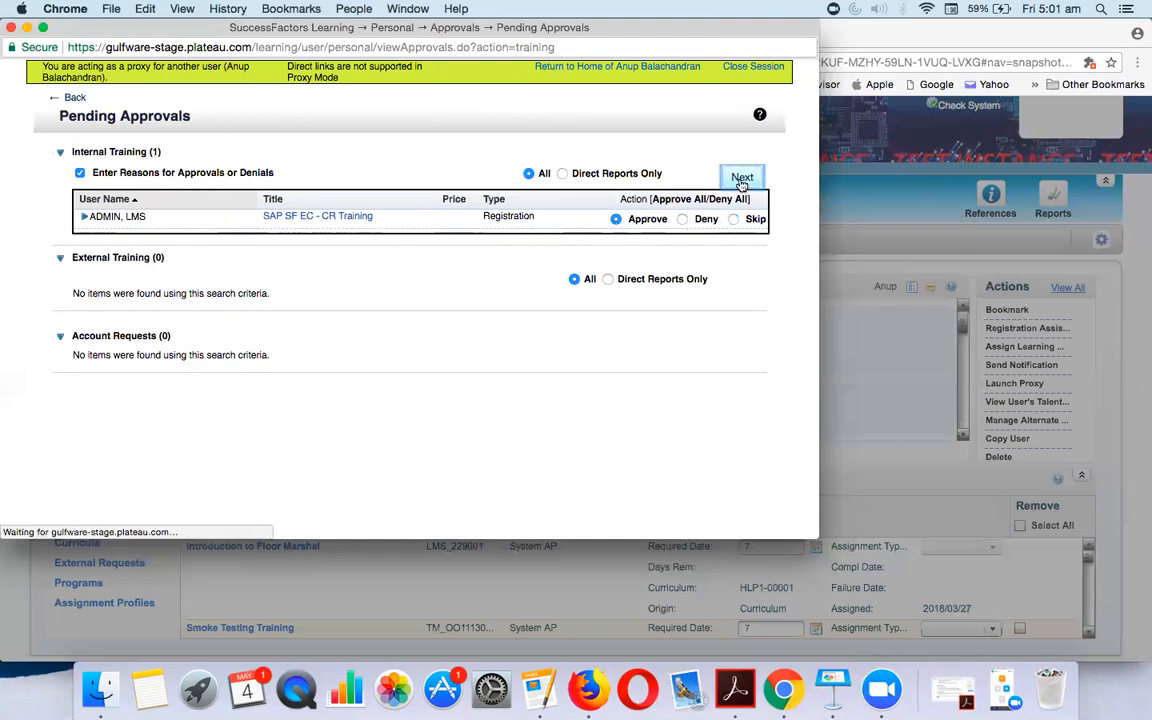
{"action": "left_click", "coordinate": [738, 160]}
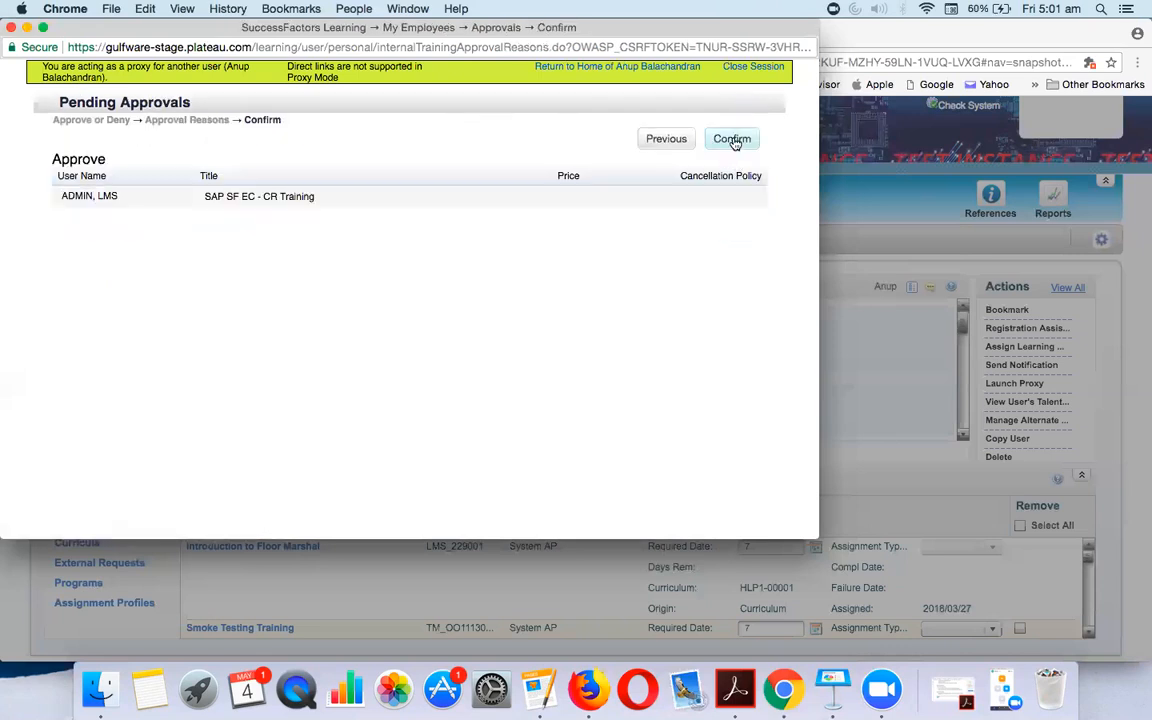
{"action": "left_click", "coordinate": [733, 141]}
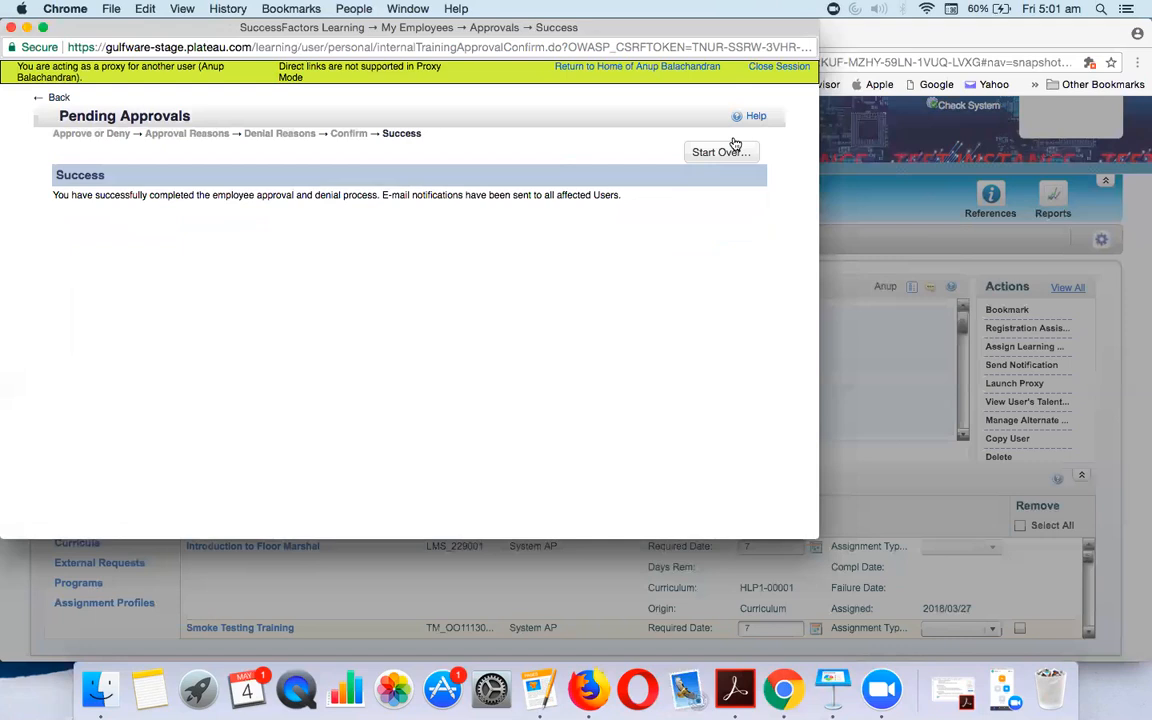
{"action": "left_click", "coordinate": [770, 68]}
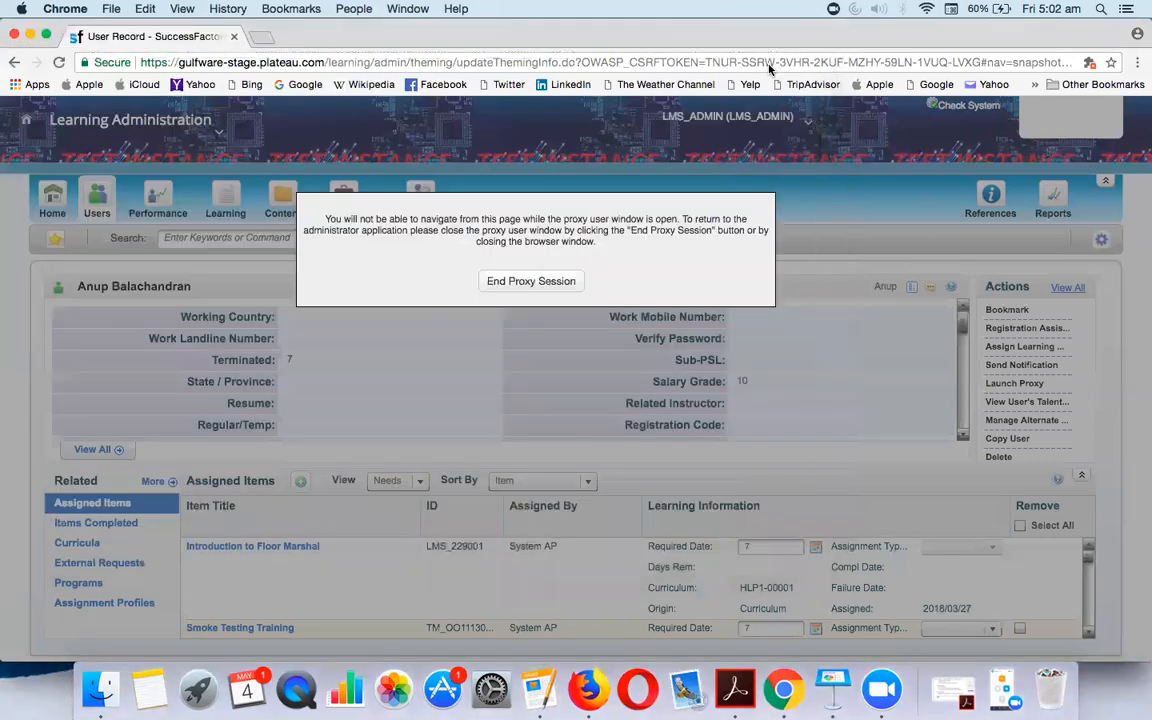
Search users, open the first listed user's record and launch a proxy session as them
{"action": "left_click", "coordinate": [98, 186]}
{"action": "scroll", "coordinate": [450, 480], "scroll_direction": "down", "scroll_amount": 5}
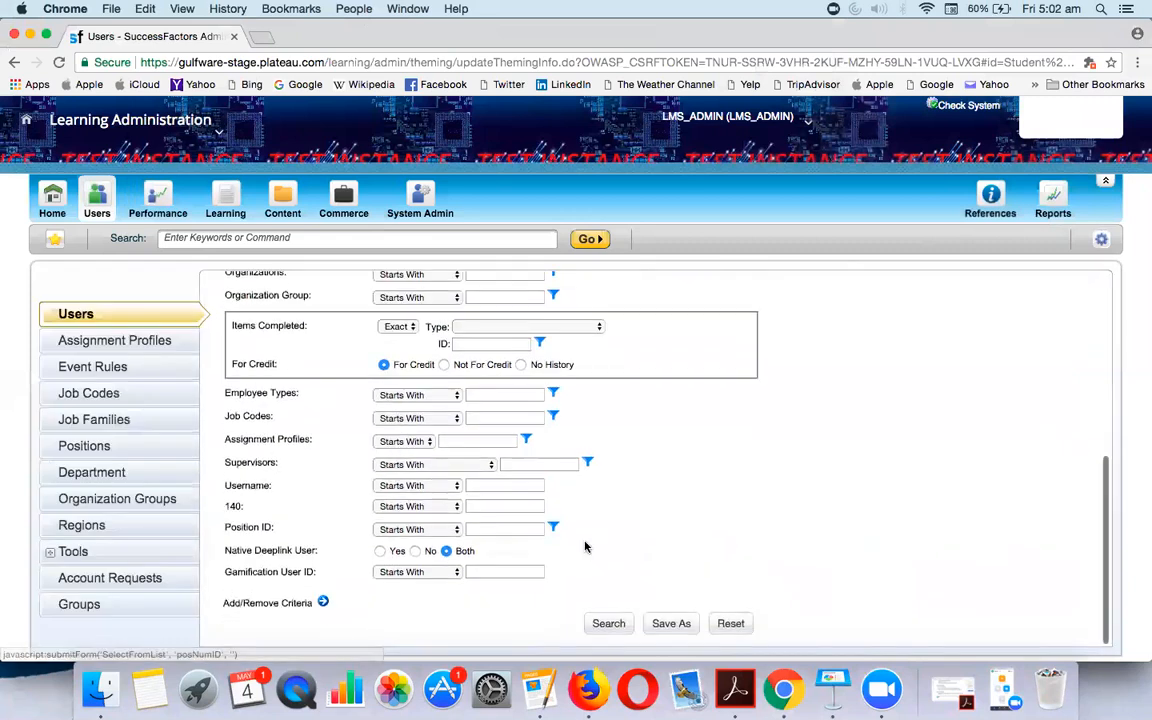
{"action": "left_click", "coordinate": [603, 622]}
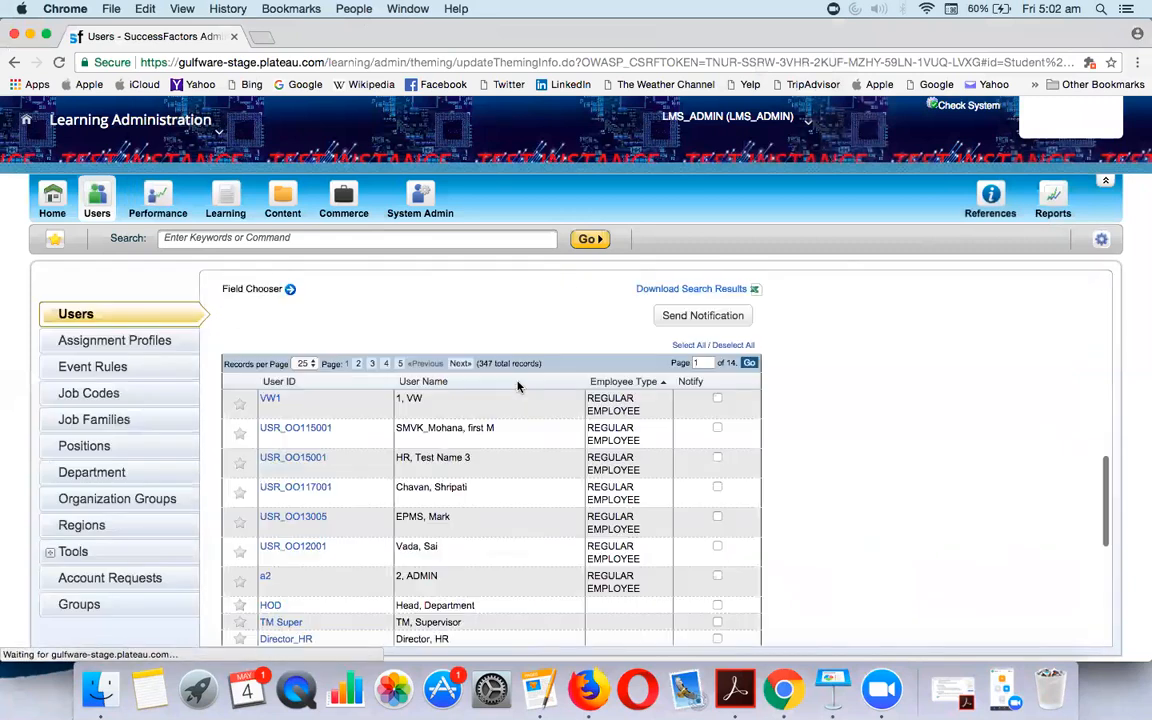
{"action": "left_click", "coordinate": [268, 400]}
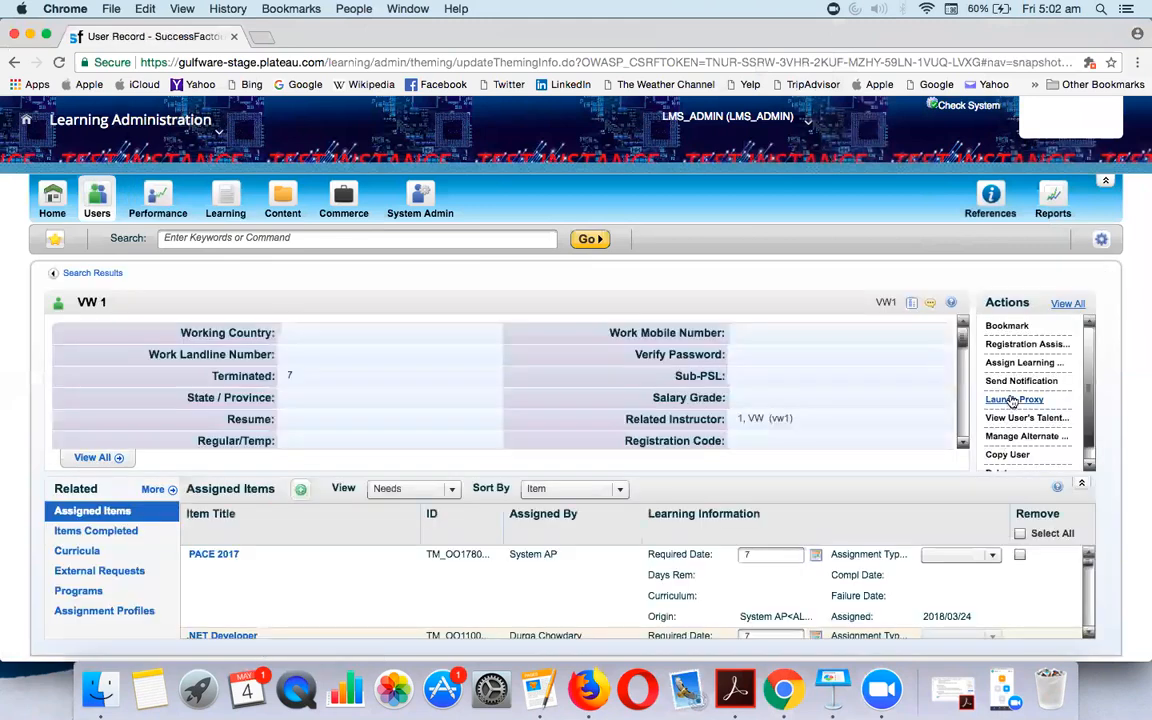
{"action": "left_click", "coordinate": [1015, 399]}
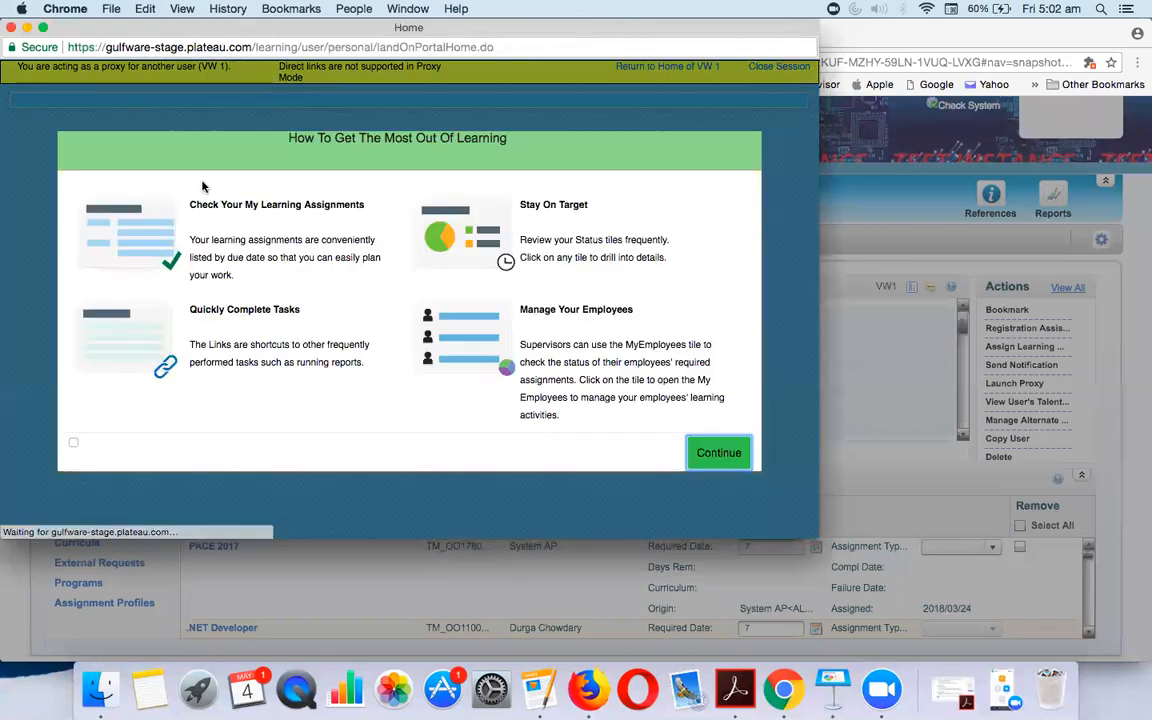
{"action": "left_click", "coordinate": [717, 454]}
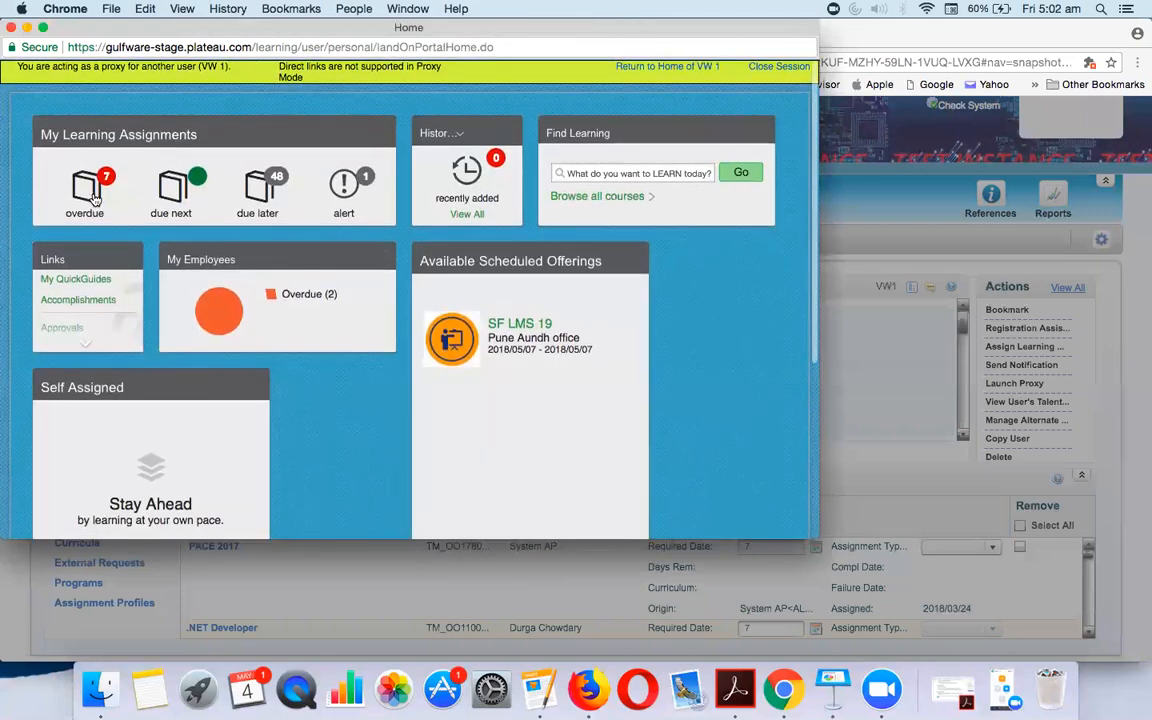
Check the proxied user's pending approvals from Links, then return to their home dashboard
{"action": "left_click", "coordinate": [91, 345]}
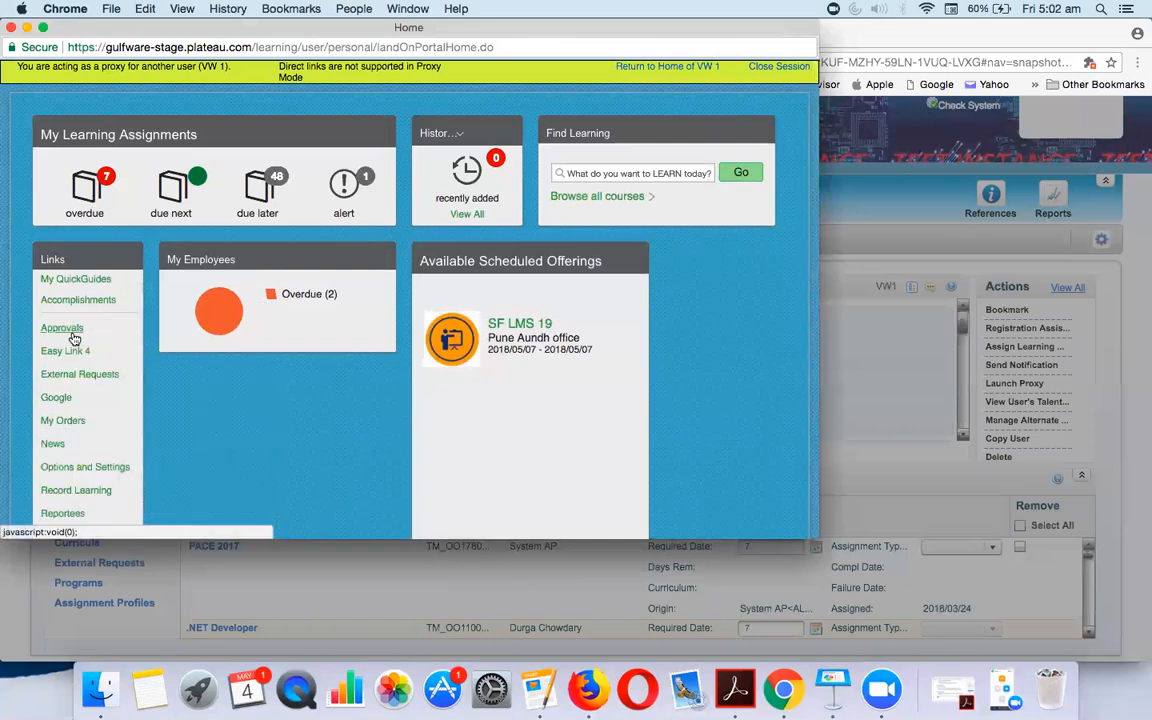
{"action": "left_click", "coordinate": [72, 337]}
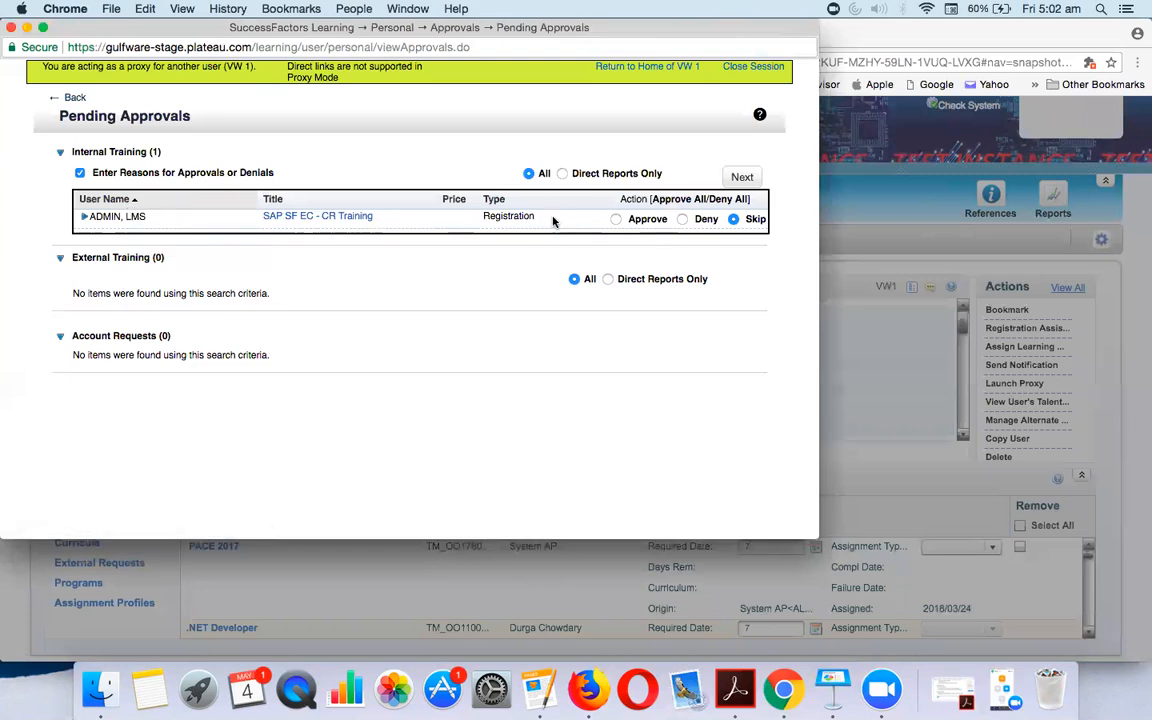
{"action": "left_click", "coordinate": [64, 97]}
{"action": "left_click", "coordinate": [718, 452]}
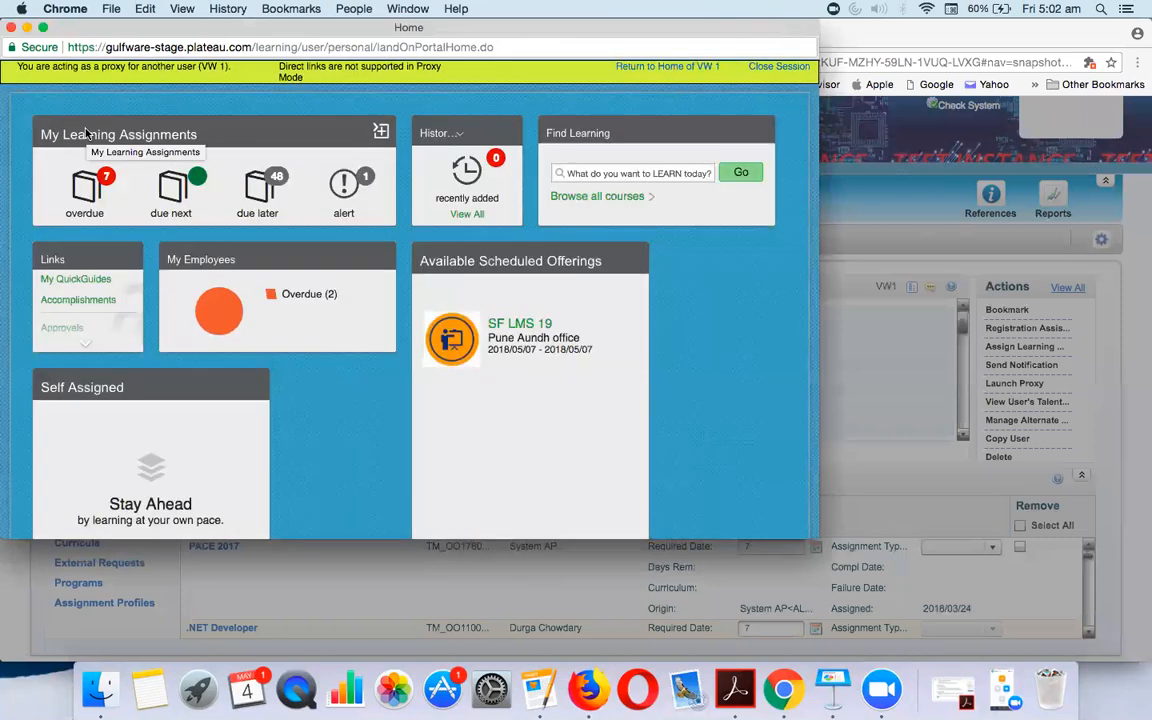
{"action": "left_click", "coordinate": [381, 132]}
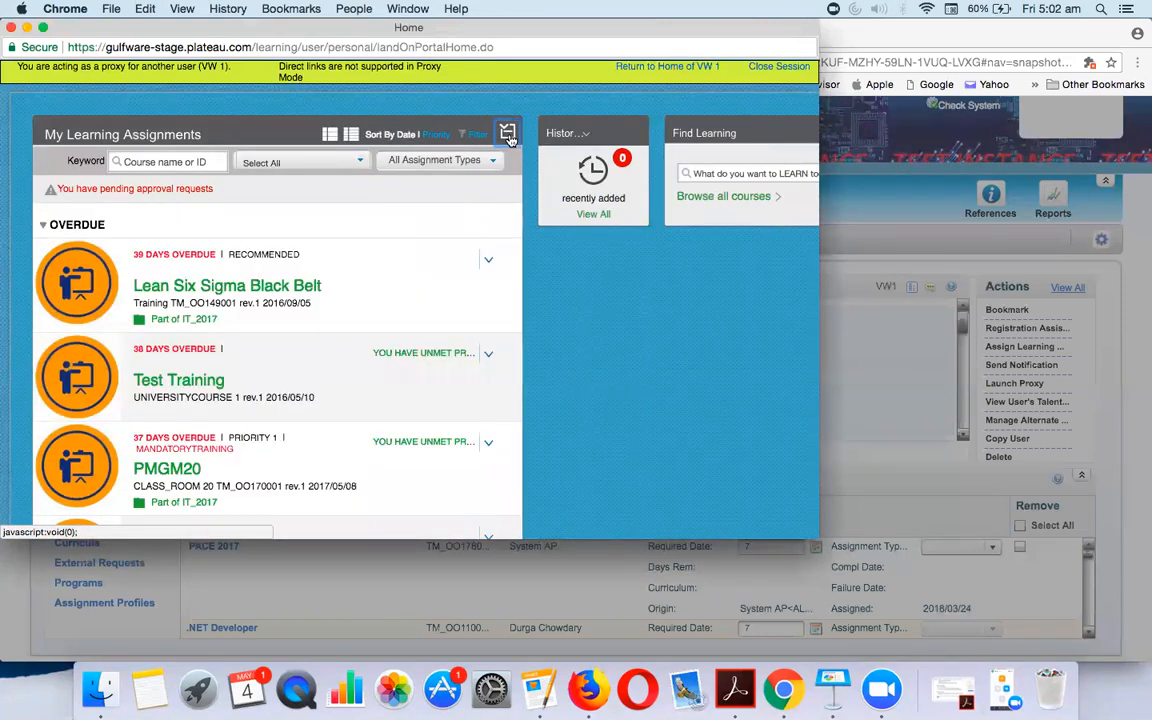
{"action": "scroll", "coordinate": [455, 364], "scroll_direction": "down", "scroll_amount": 10}
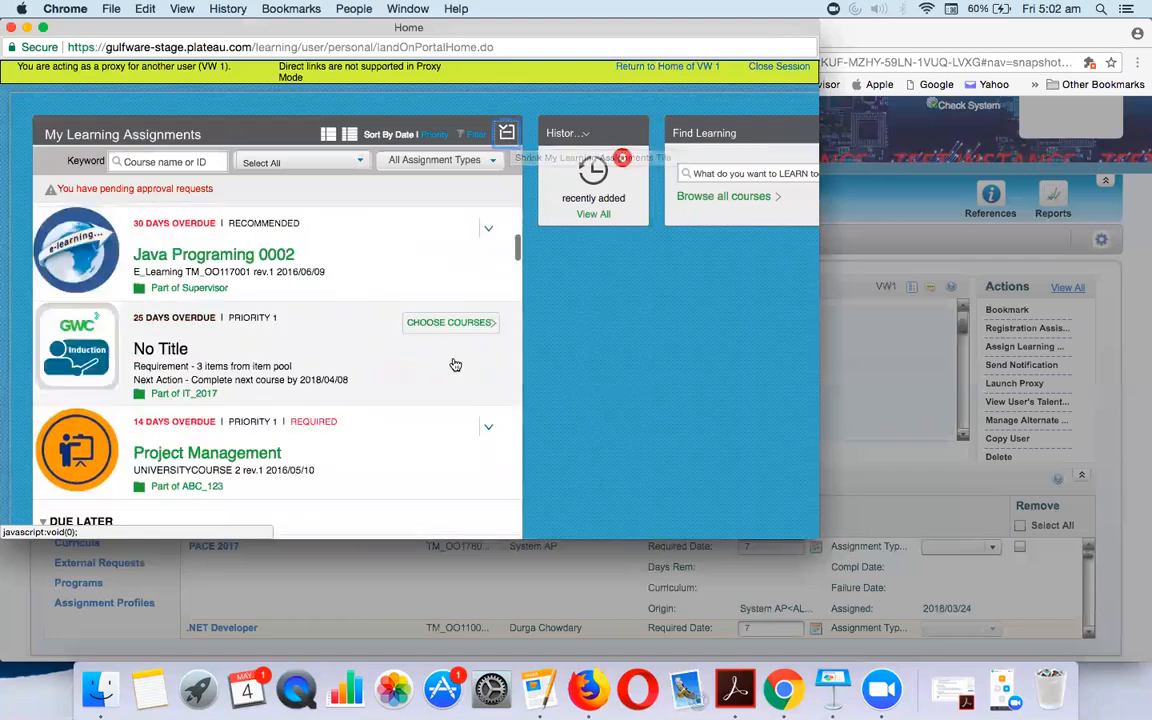
{"action": "scroll", "coordinate": [455, 364], "scroll_direction": "down", "scroll_amount": 5}
{"action": "scroll", "coordinate": [455, 364], "scroll_direction": "up", "scroll_amount": 15}
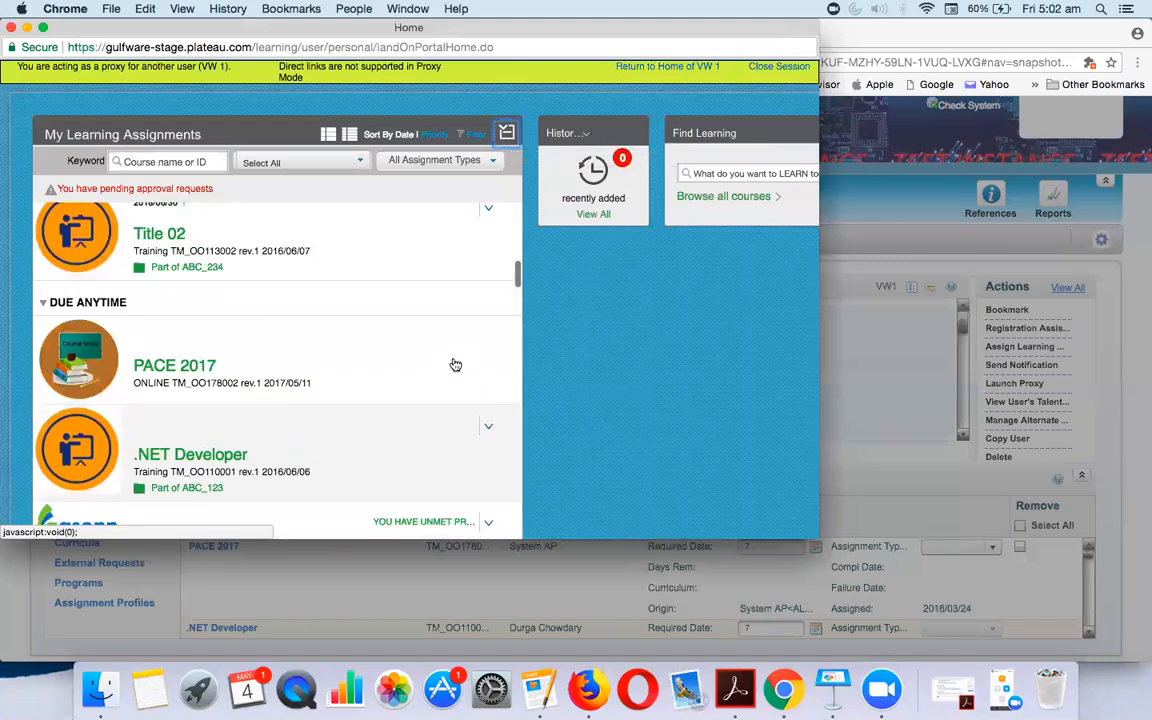
{"action": "left_click", "coordinate": [507, 132]}
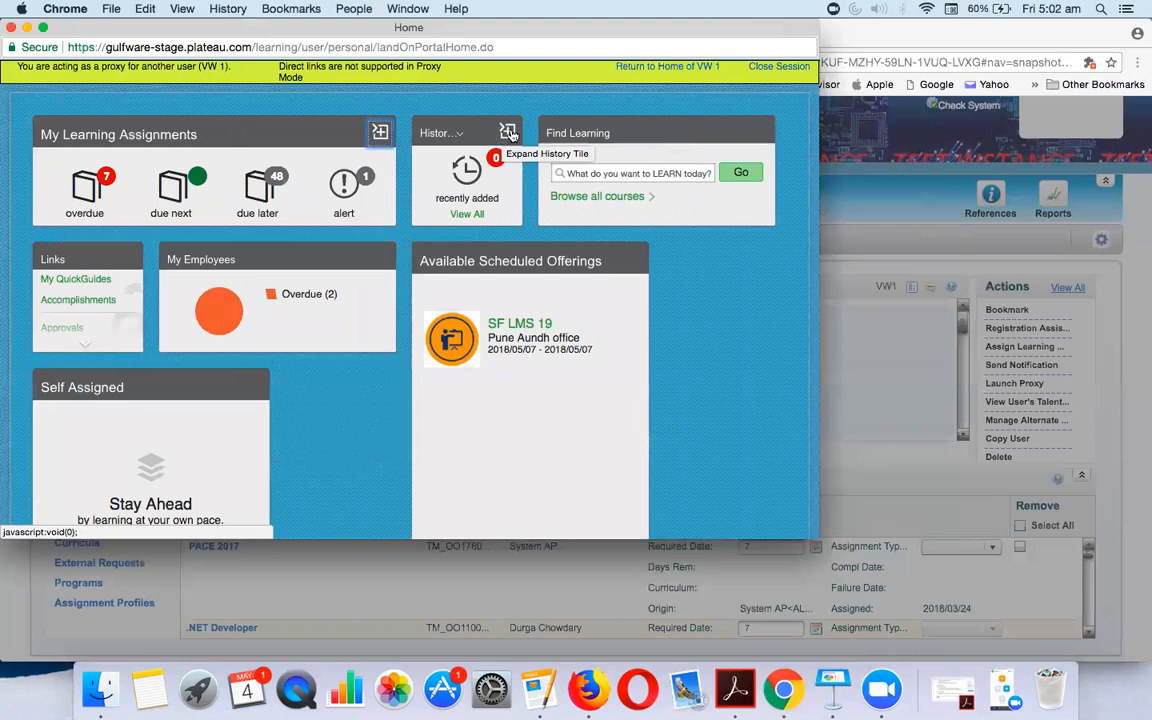
{"action": "left_click", "coordinate": [505, 133]}
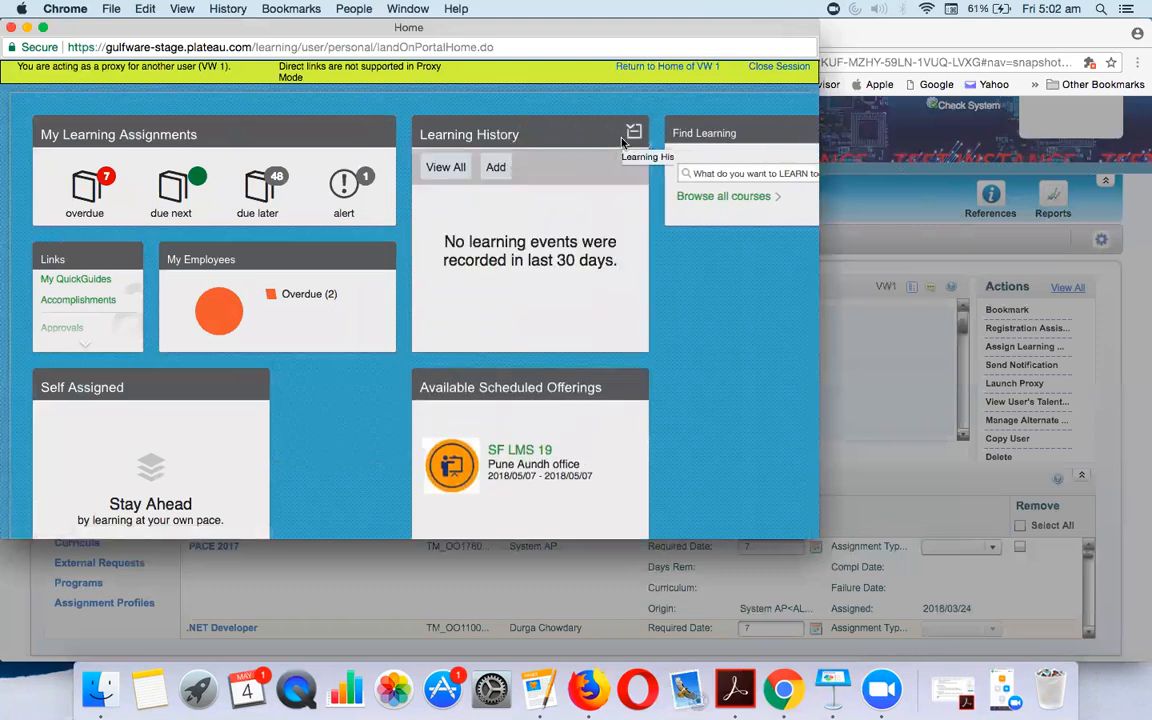
{"action": "left_click", "coordinate": [634, 133]}
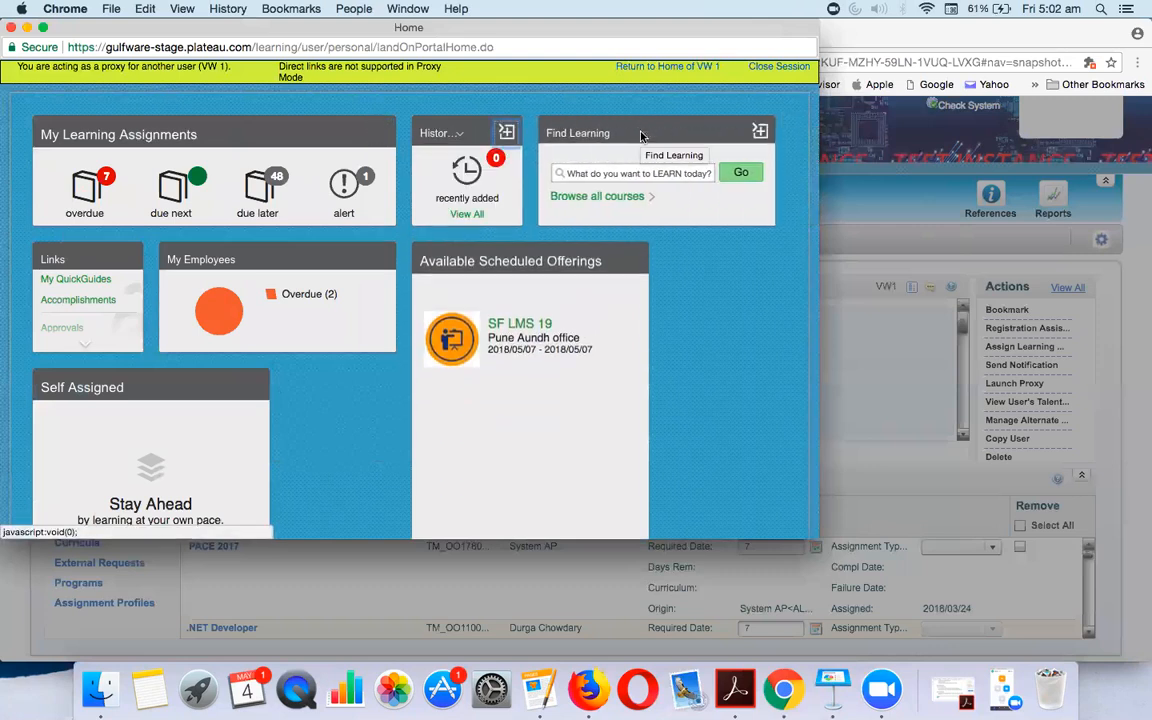
{"action": "left_click", "coordinate": [760, 134]}
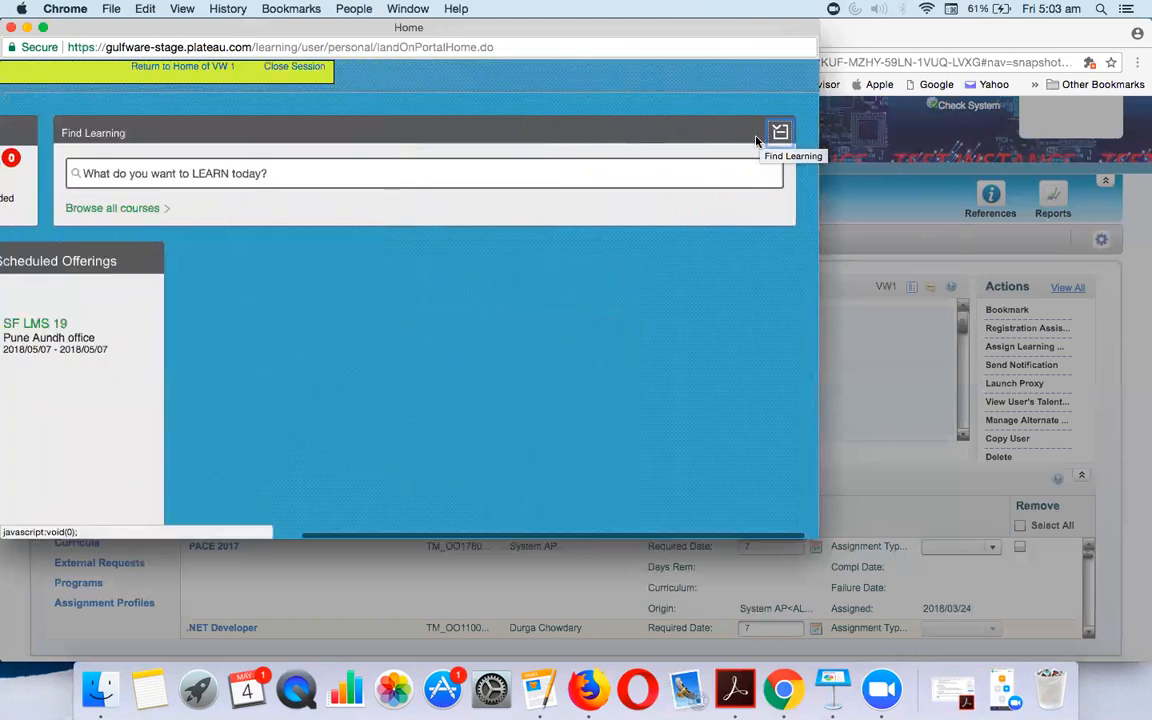
{"action": "left_click", "coordinate": [781, 134]}
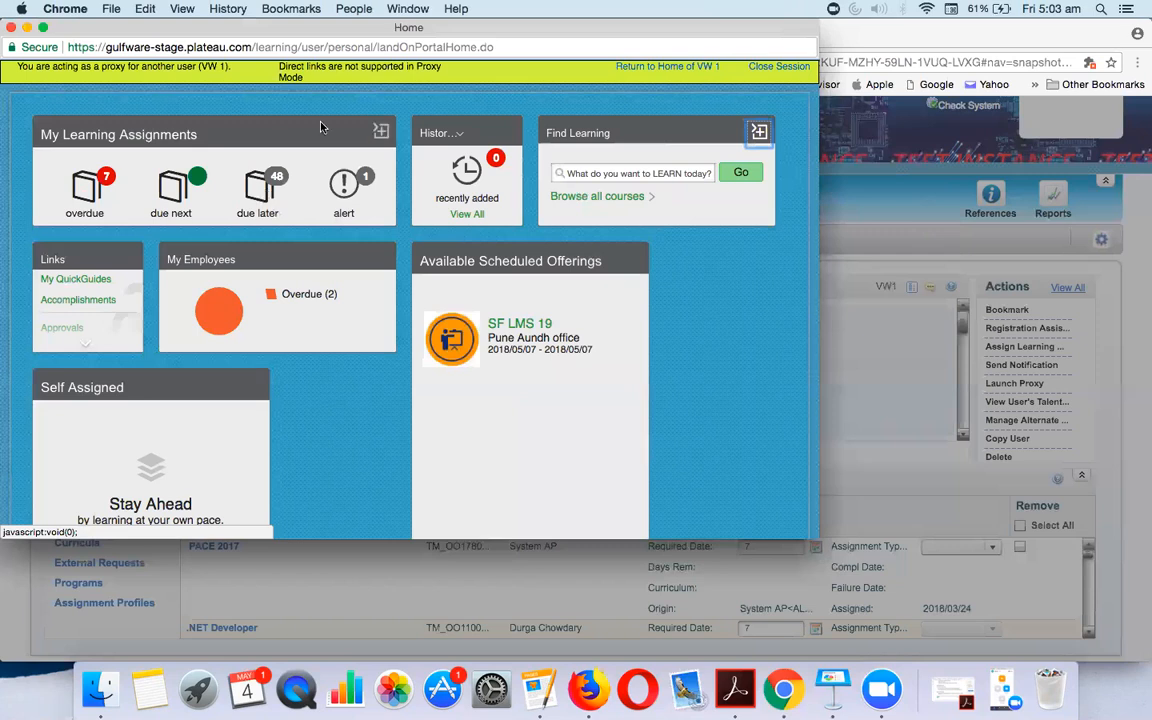
Approve the SAP SF EC - CR Training request from My Learning Assignments and close the proxy session
{"action": "left_click", "coordinate": [379, 136]}
{"action": "left_click", "coordinate": [380, 134]}
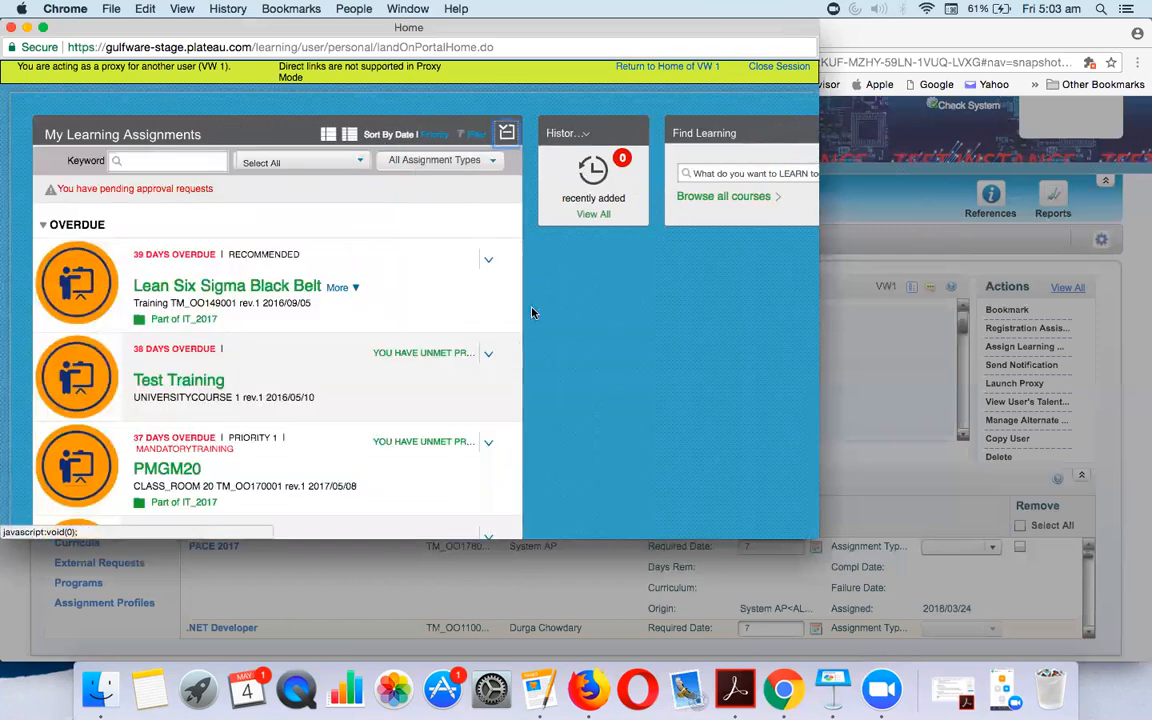
{"action": "left_click", "coordinate": [179, 187]}
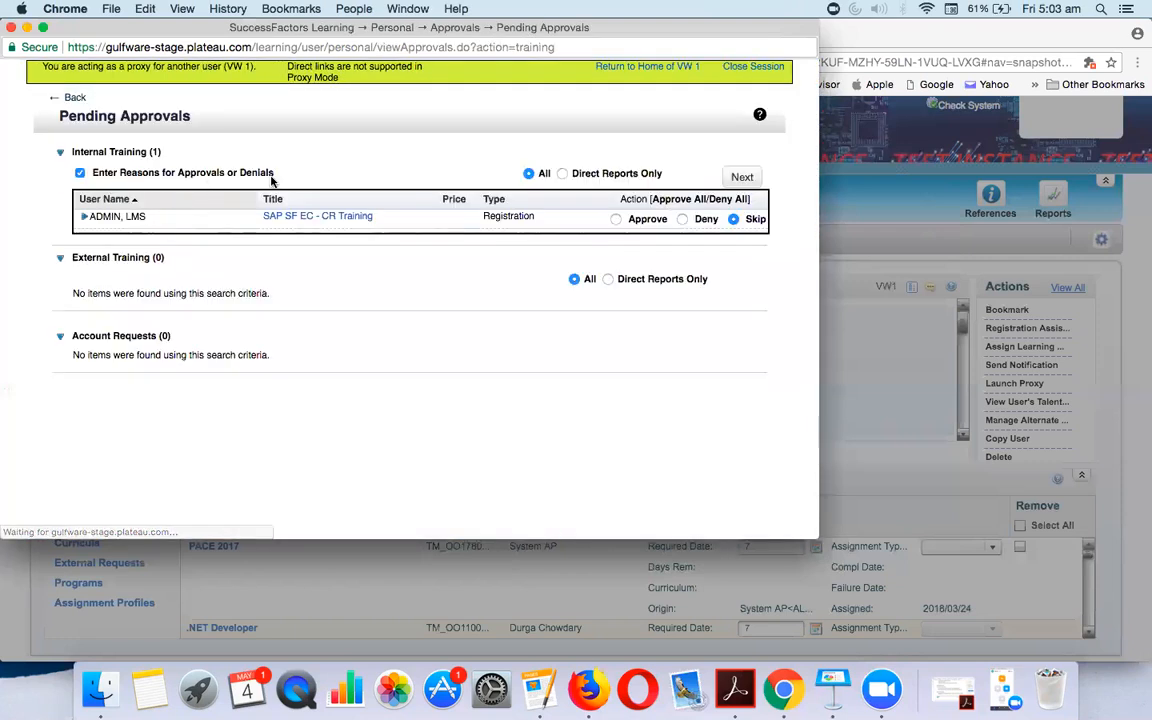
{"action": "left_click", "coordinate": [616, 220]}
{"action": "left_click", "coordinate": [742, 177]}
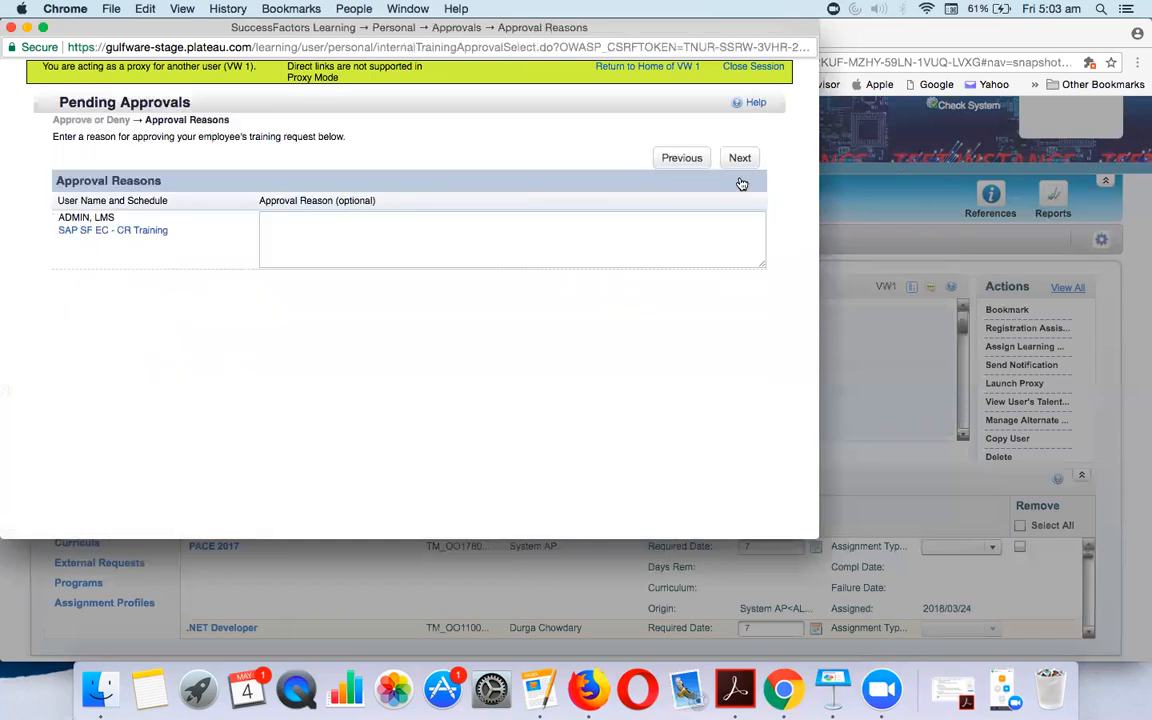
{"action": "left_click", "coordinate": [740, 159]}
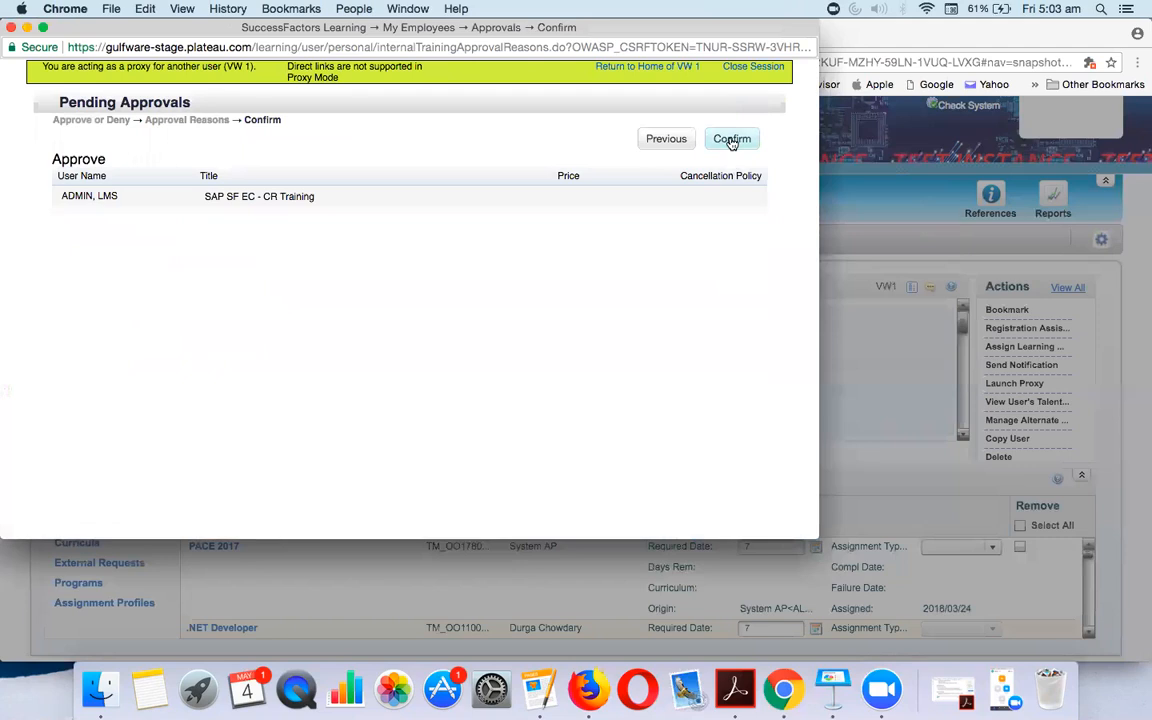
{"action": "left_click", "coordinate": [731, 140]}
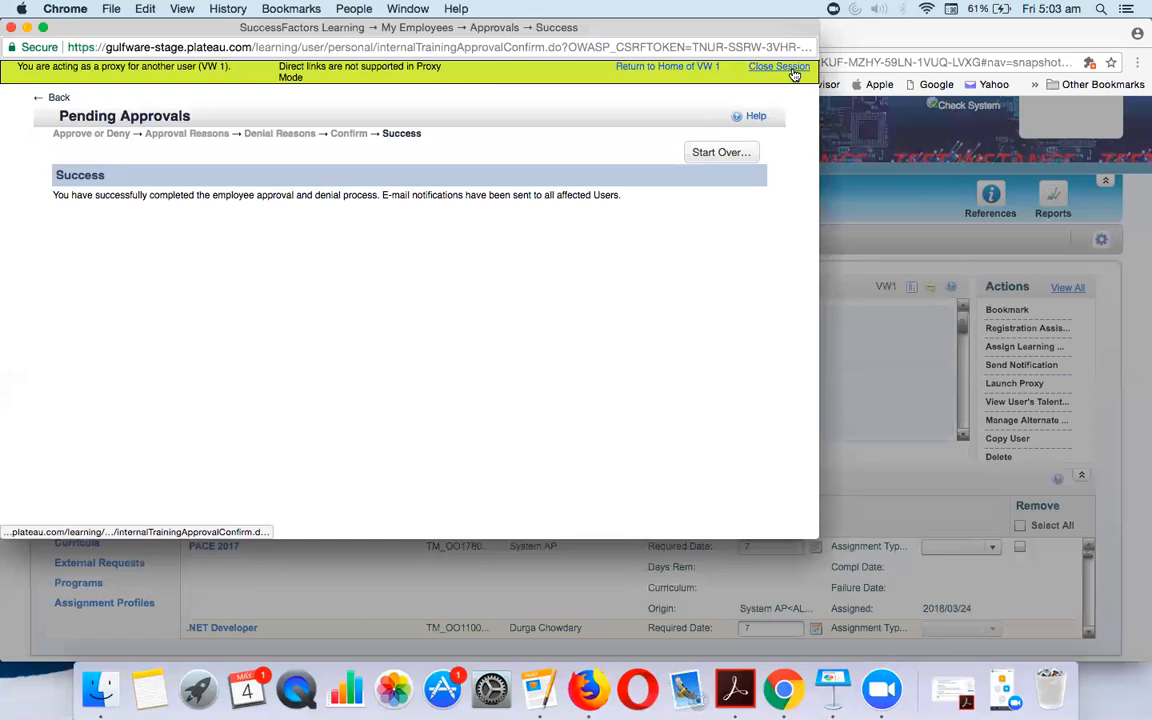
{"action": "left_click", "coordinate": [779, 67]}
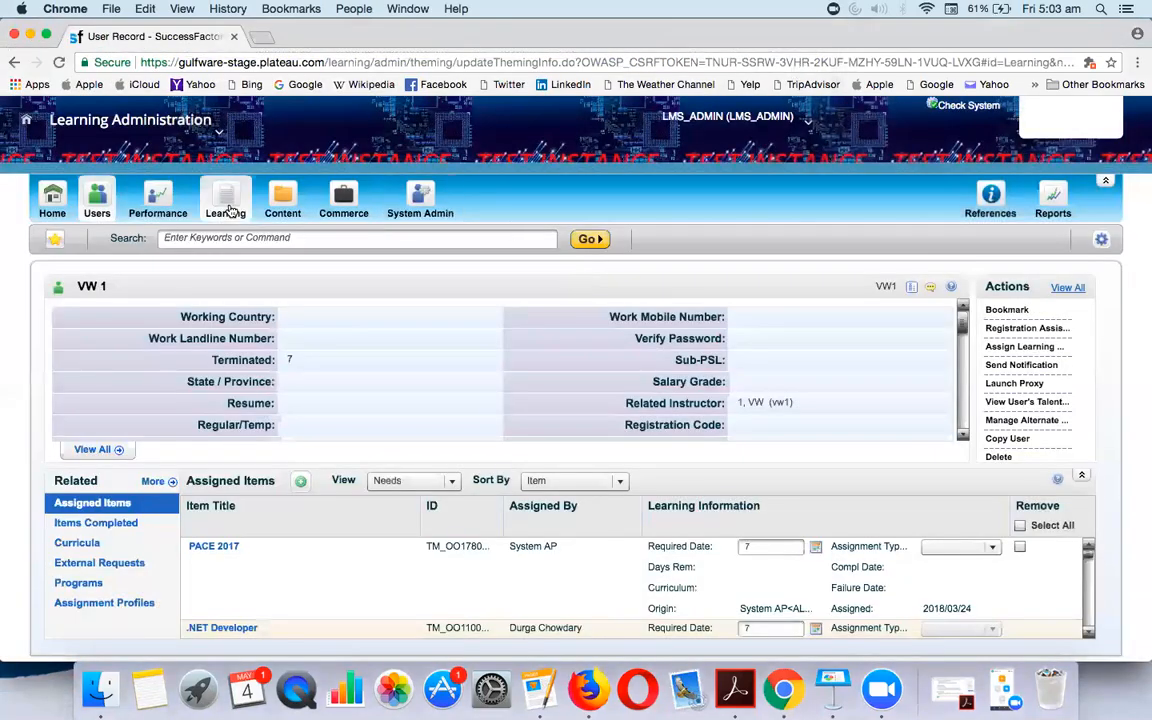
Search learning items of type N-CLASS and open the SAP SF EC - CR Training item
{"action": "left_click", "coordinate": [229, 211]}
{"action": "left_click", "coordinate": [467, 465]}
{"action": "type", "text": "N"}
{"action": "left_click", "coordinate": [478, 487]}
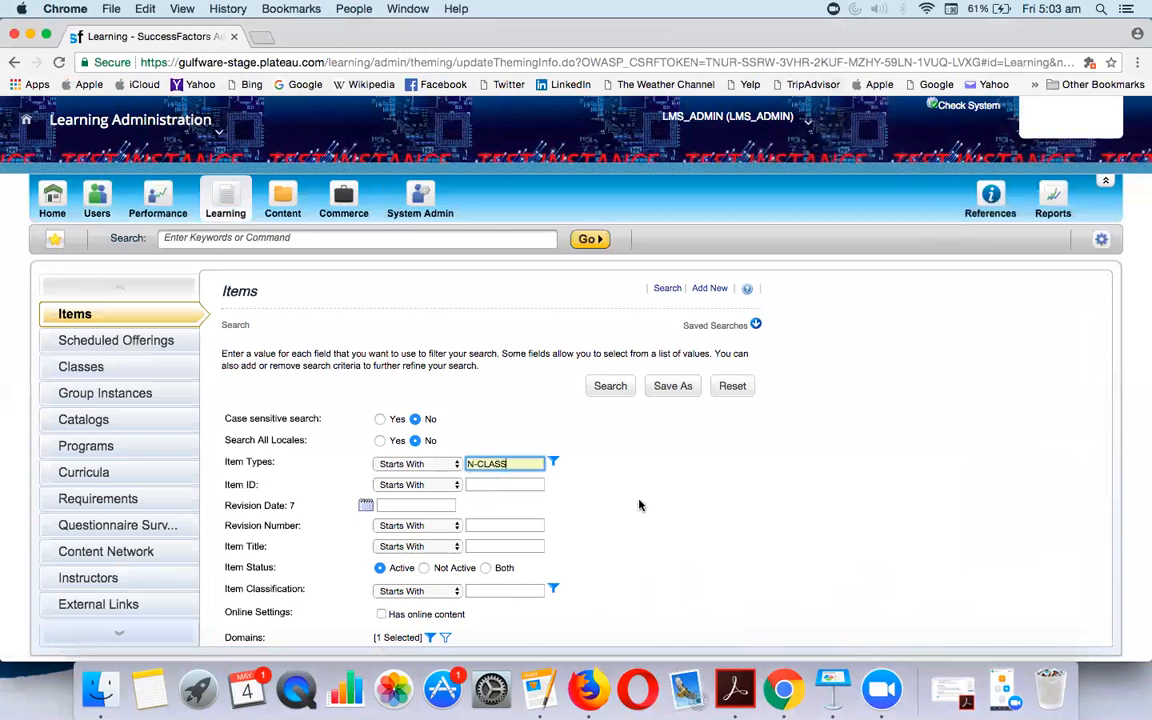
{"action": "scroll", "coordinate": [640, 505], "scroll_direction": "down", "scroll_amount": 3}
{"action": "left_click", "coordinate": [609, 622]}
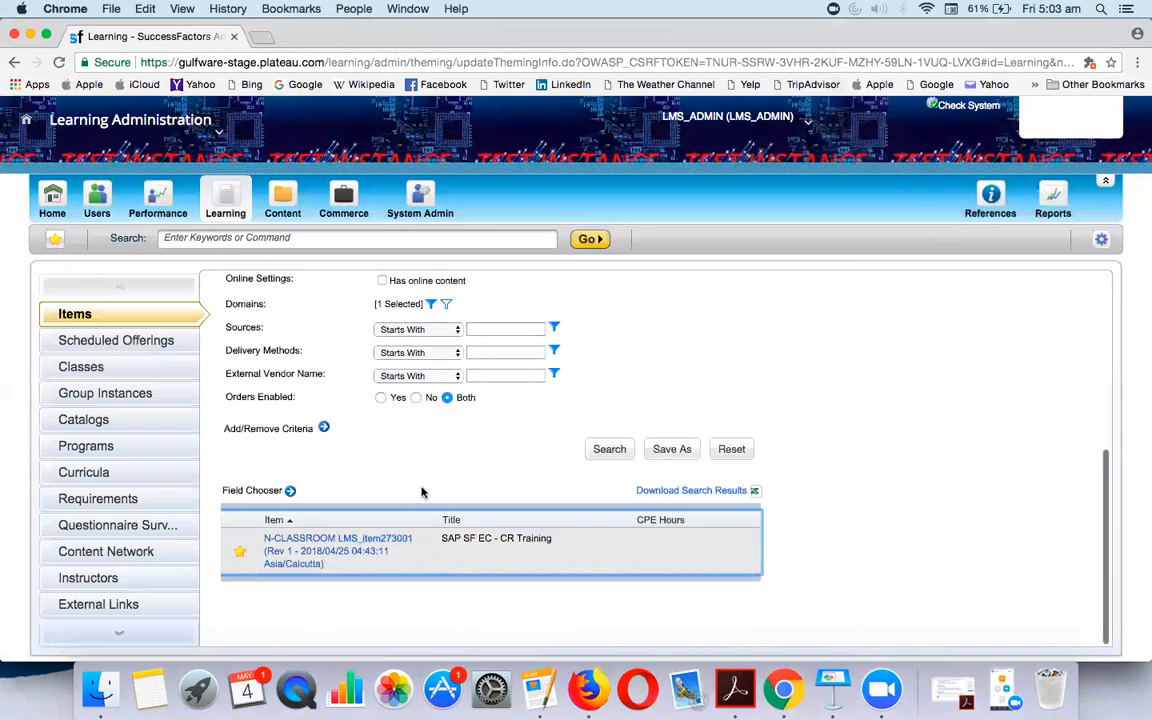
{"action": "left_click", "coordinate": [285, 540]}
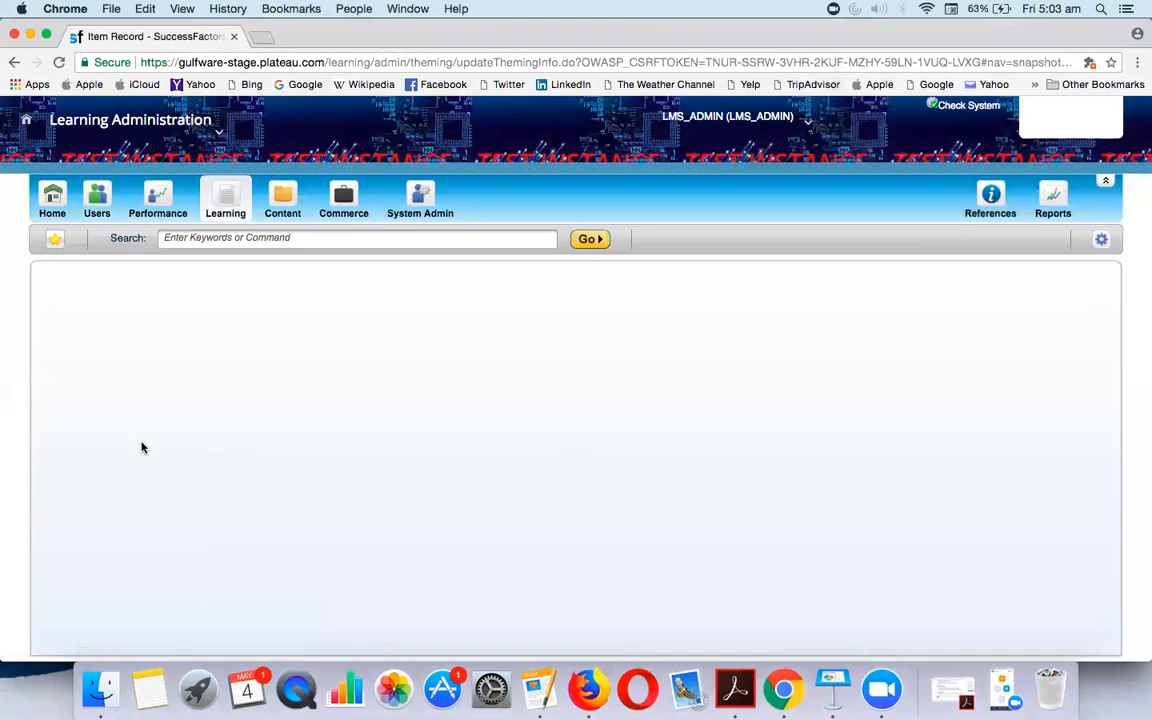
Open scheduled offering 238002's registrations and review the enrolled admin user's details
{"action": "scroll", "coordinate": [79, 580], "scroll_direction": "down", "scroll_amount": 3}
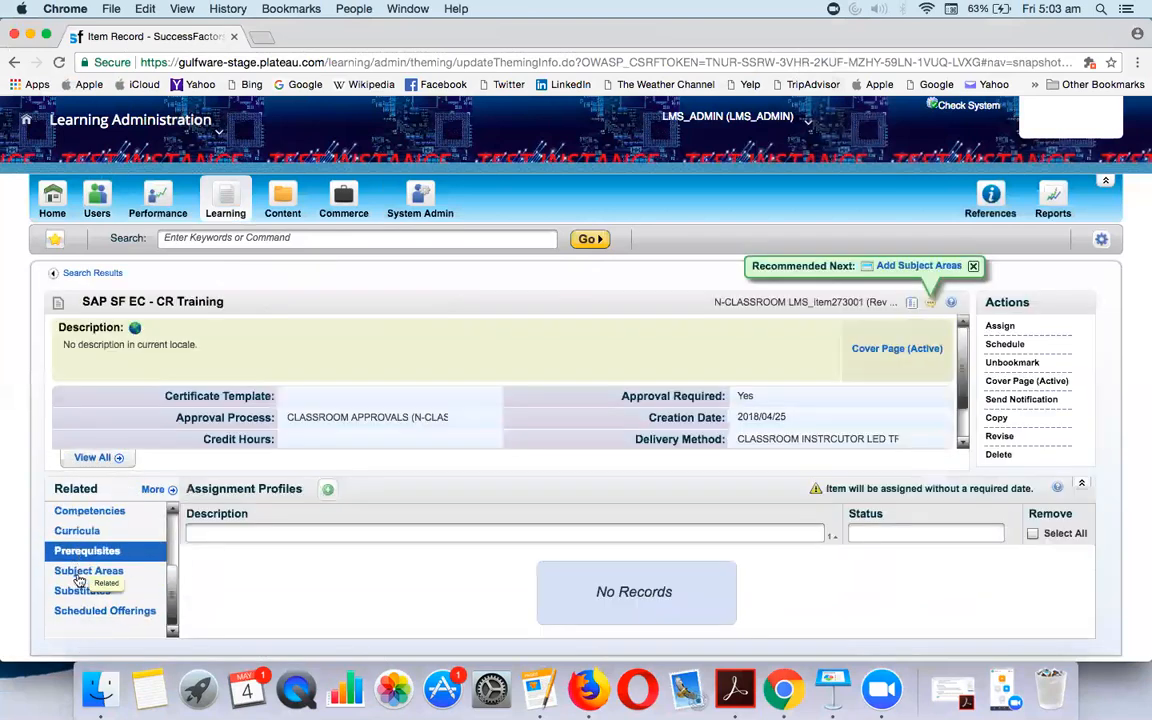
{"action": "left_click", "coordinate": [88, 610]}
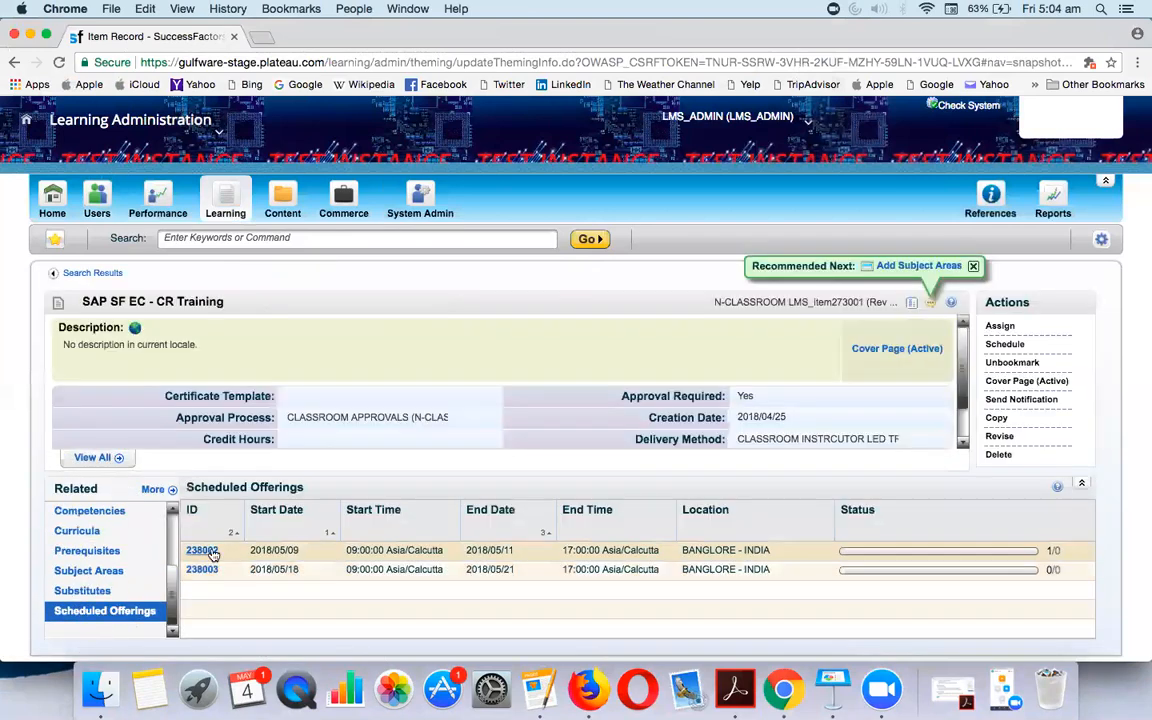
{"action": "left_click", "coordinate": [205, 551]}
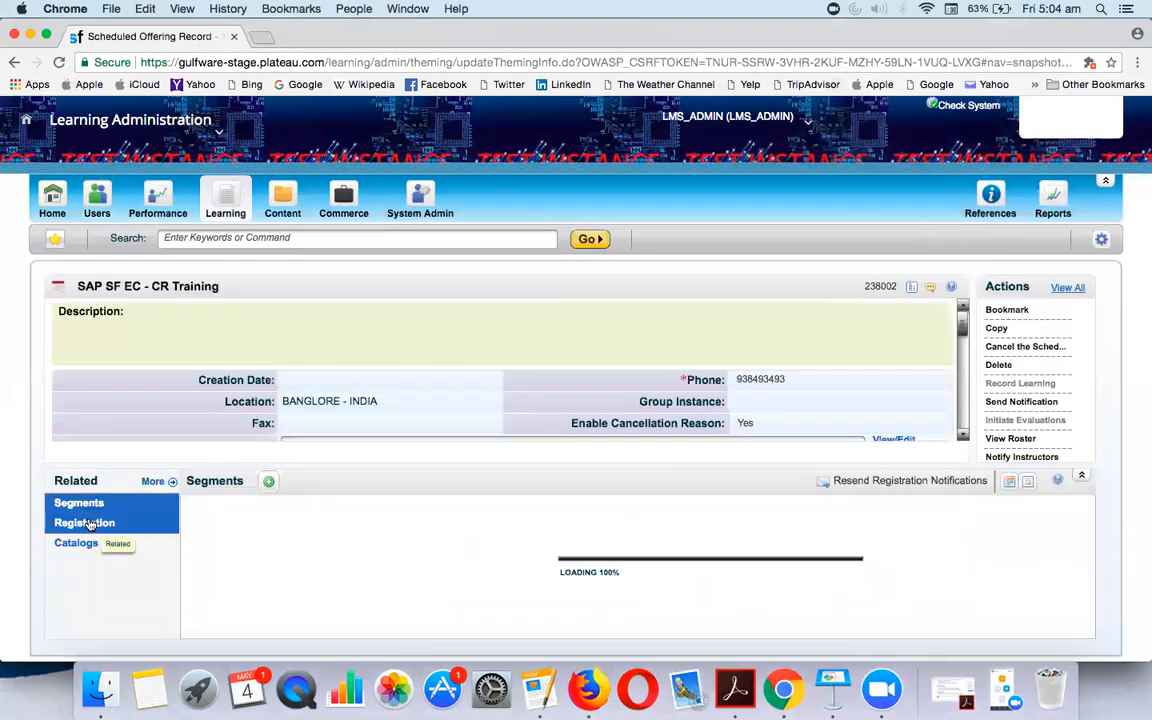
{"action": "left_click", "coordinate": [90, 524]}
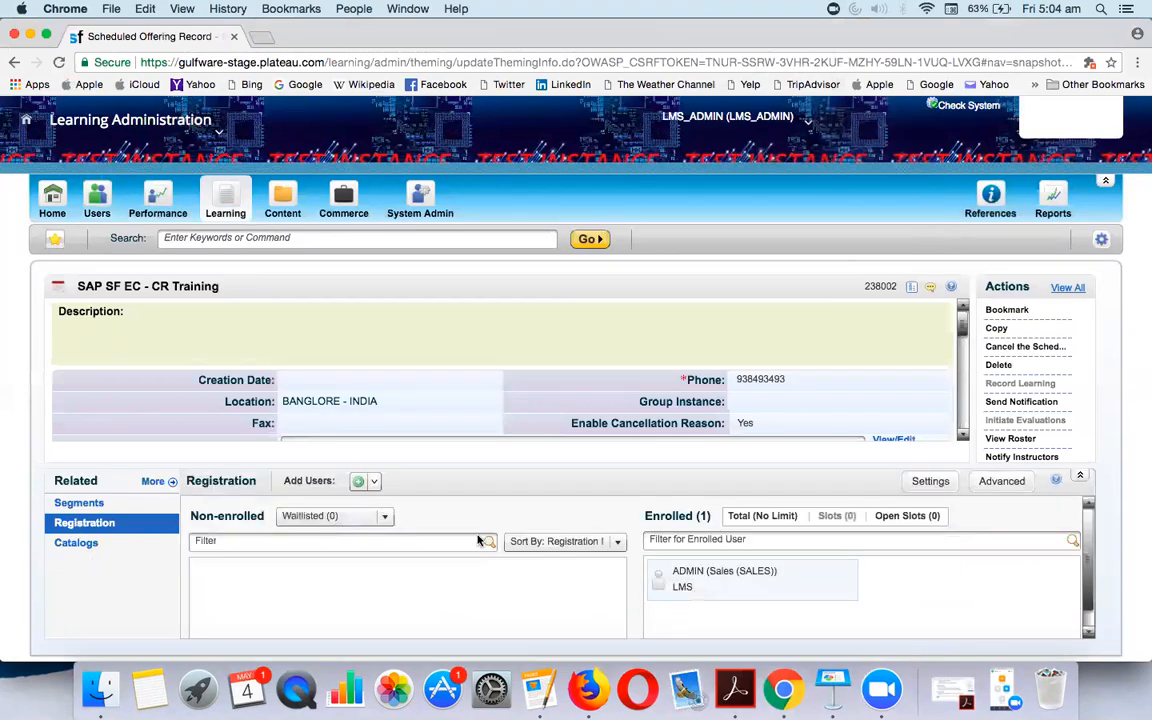
{"action": "left_click", "coordinate": [722, 582]}
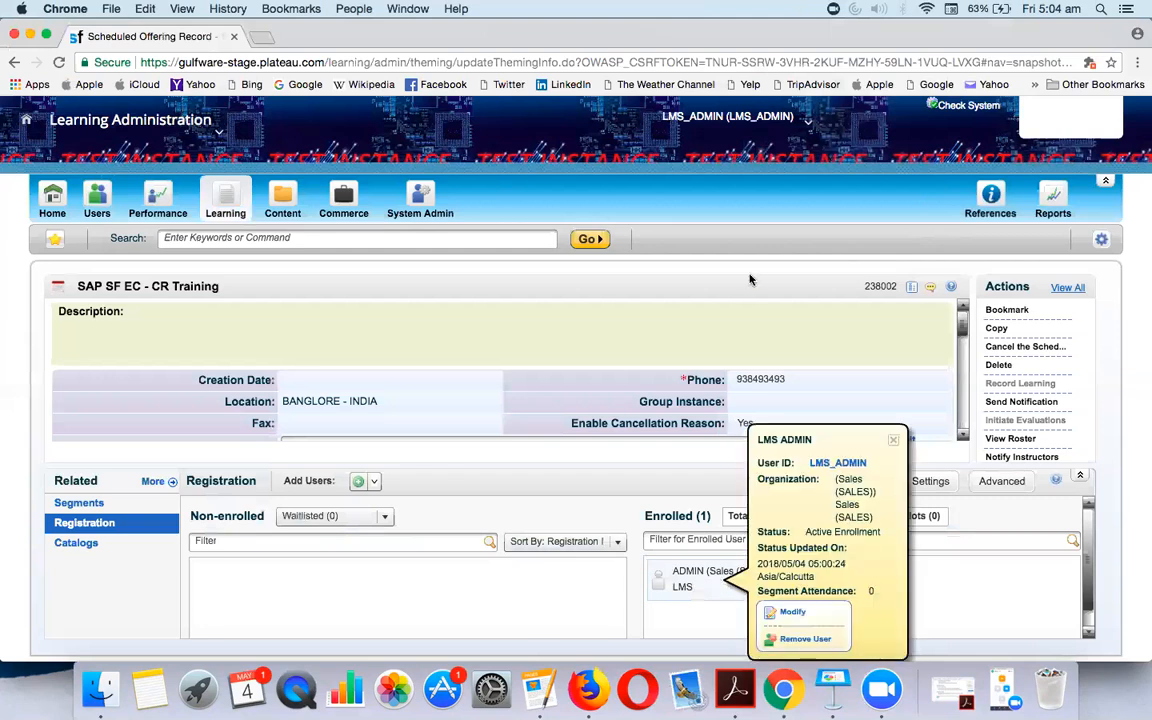
{"action": "left_click", "coordinate": [795, 341]}
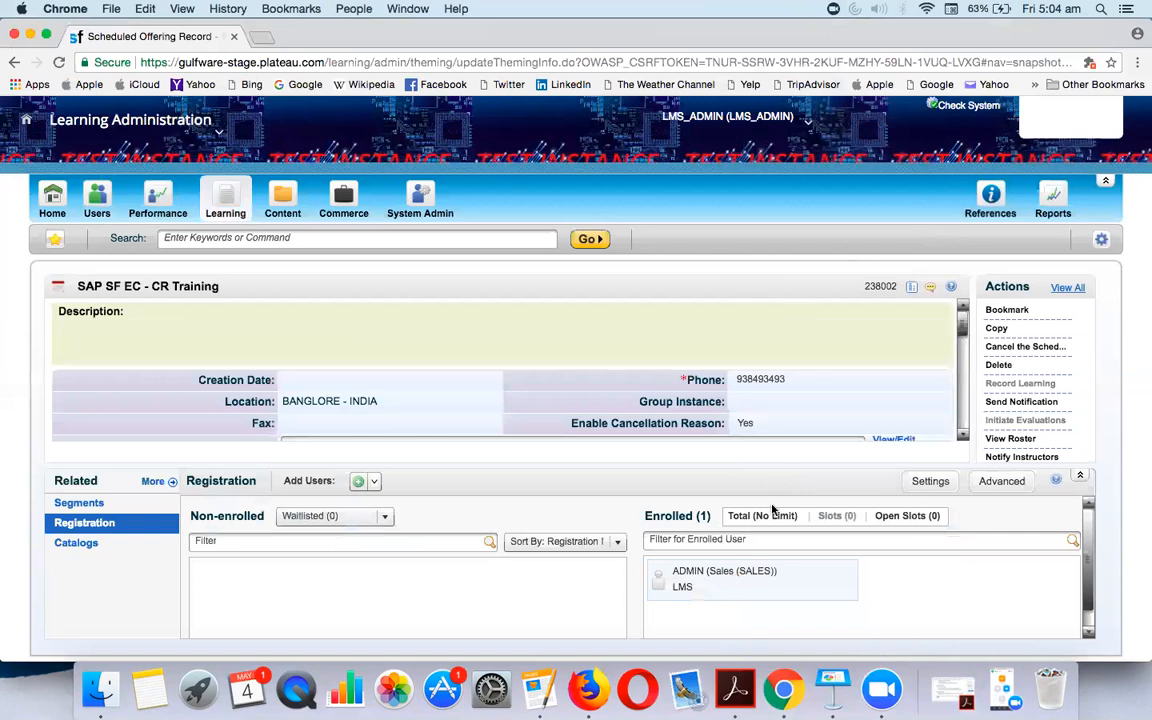
{"action": "left_click", "coordinate": [741, 579]}
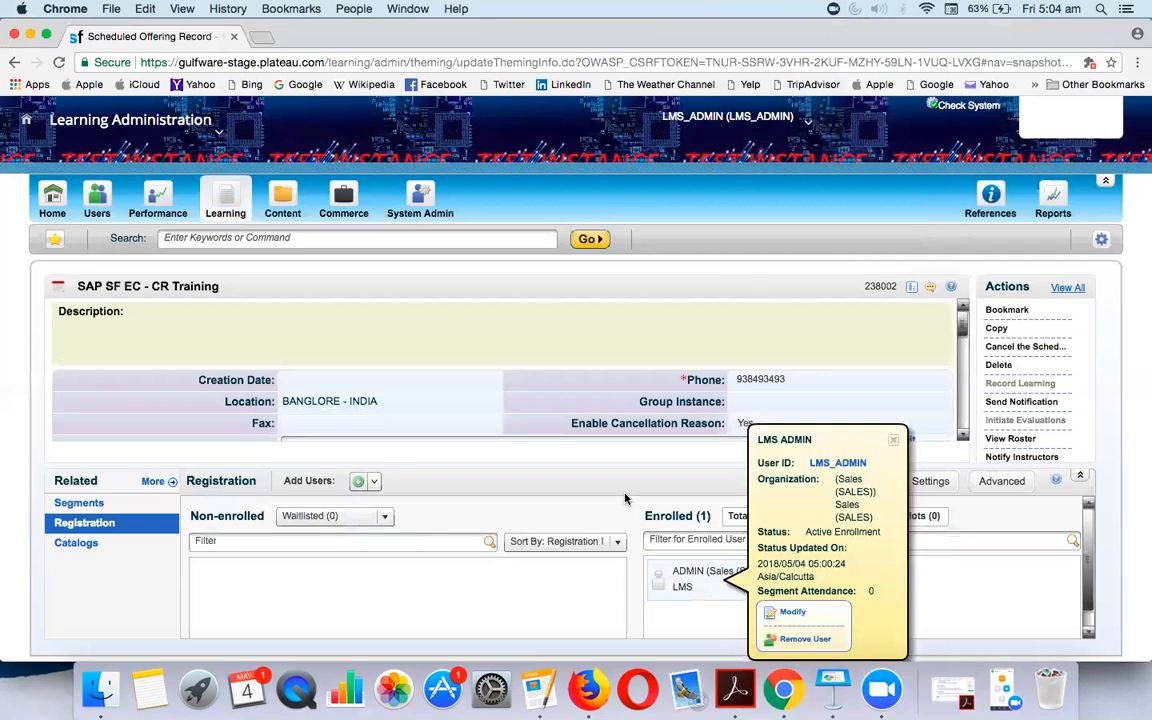
{"action": "left_click", "coordinate": [893, 441]}
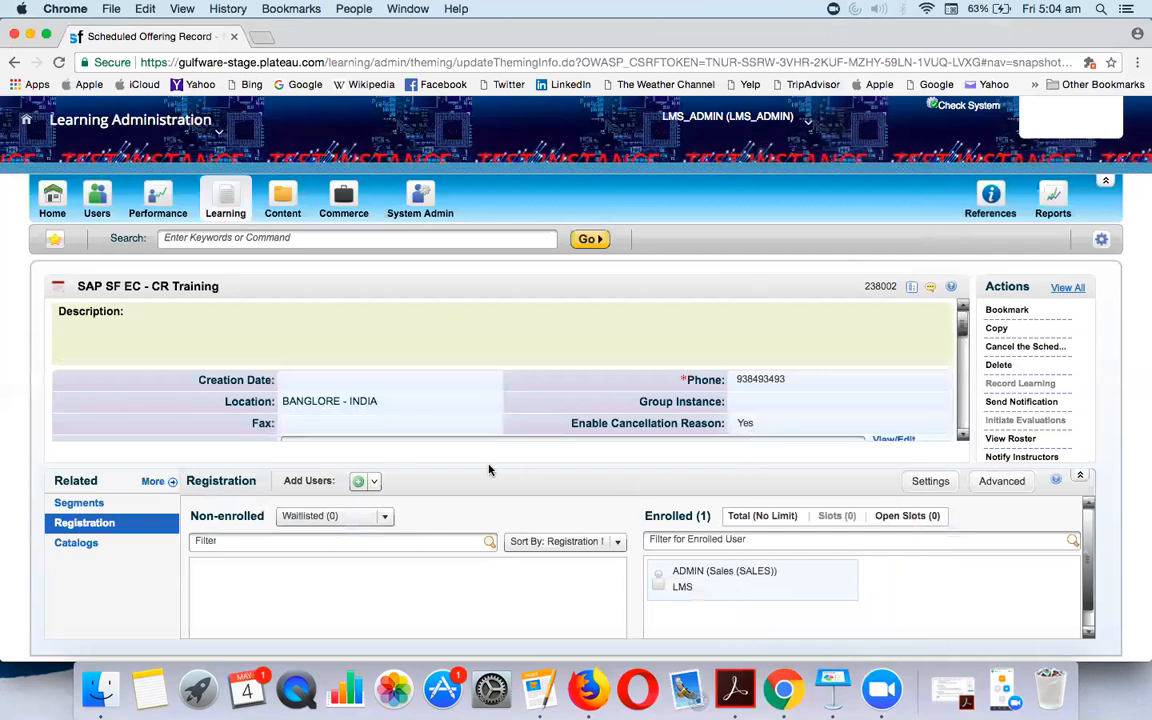
Add three more users to offering 238002 from the user search results
{"action": "left_click", "coordinate": [362, 485]}
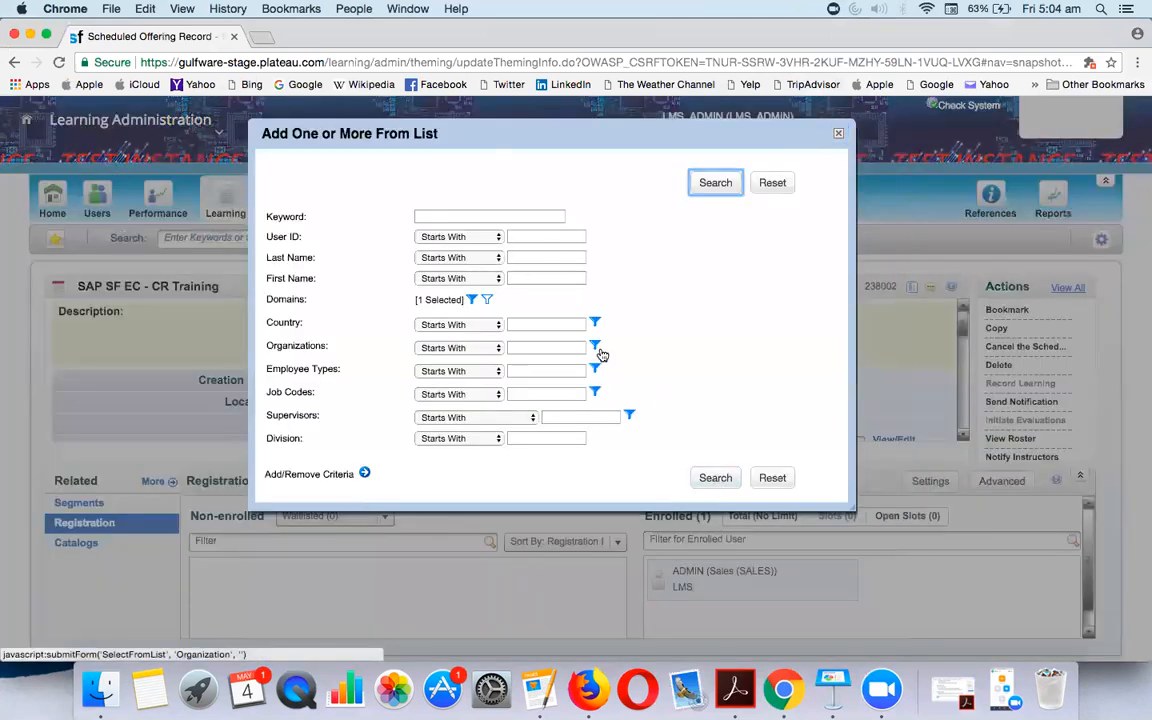
{"action": "left_click", "coordinate": [709, 478]}
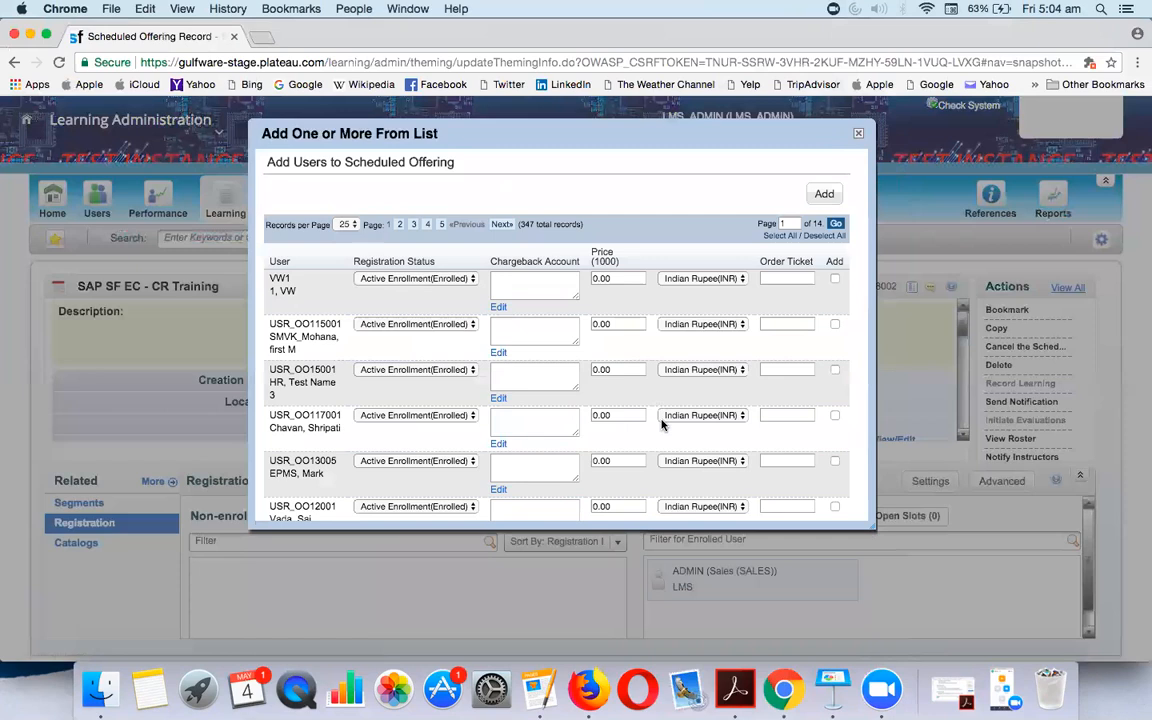
{"action": "scroll", "coordinate": [661, 420], "scroll_direction": "down", "scroll_amount": 10}
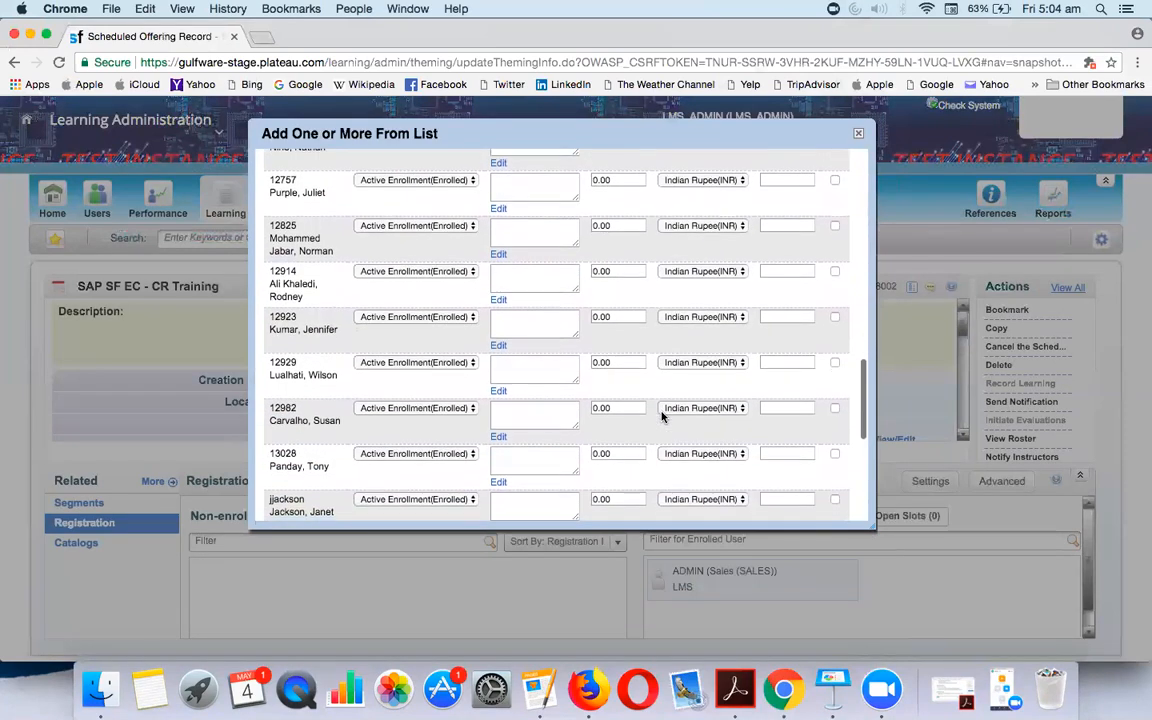
{"action": "left_click", "coordinate": [835, 361]}
{"action": "left_click", "coordinate": [835, 407]}
{"action": "left_click", "coordinate": [835, 454]}
{"action": "scroll", "coordinate": [701, 356], "scroll_direction": "up", "scroll_amount": 10}
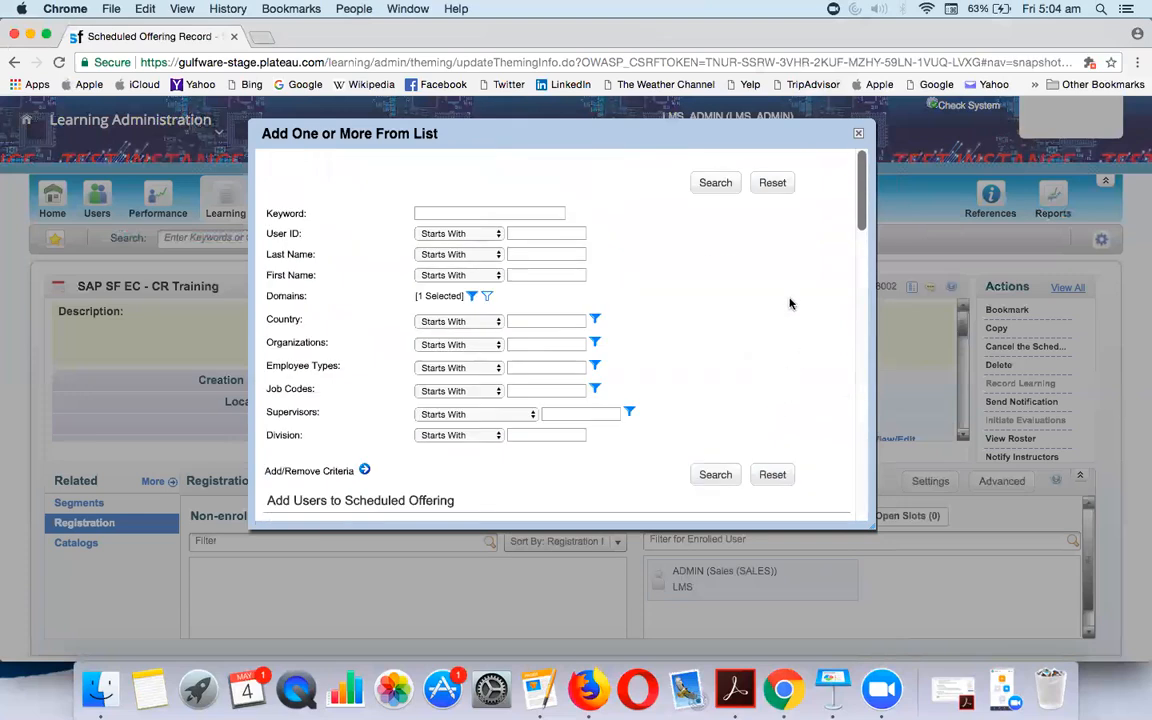
{"action": "scroll", "coordinate": [740, 458], "scroll_direction": "down", "scroll_amount": 10}
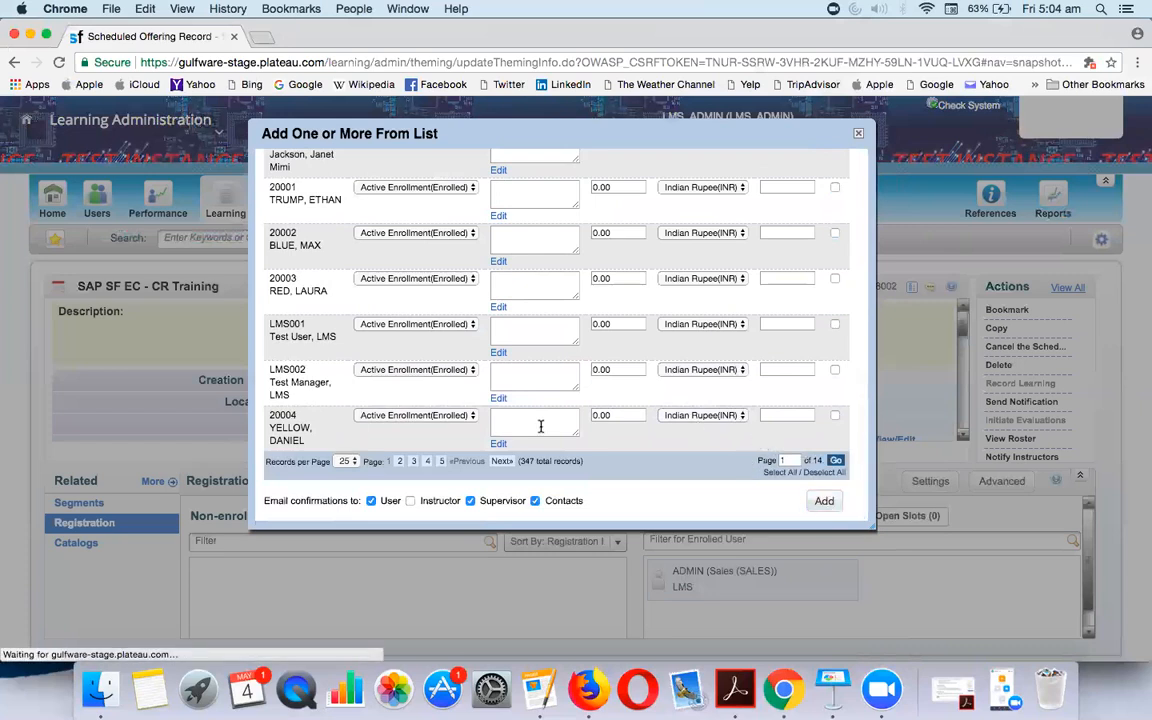
{"action": "left_click", "coordinate": [812, 502]}
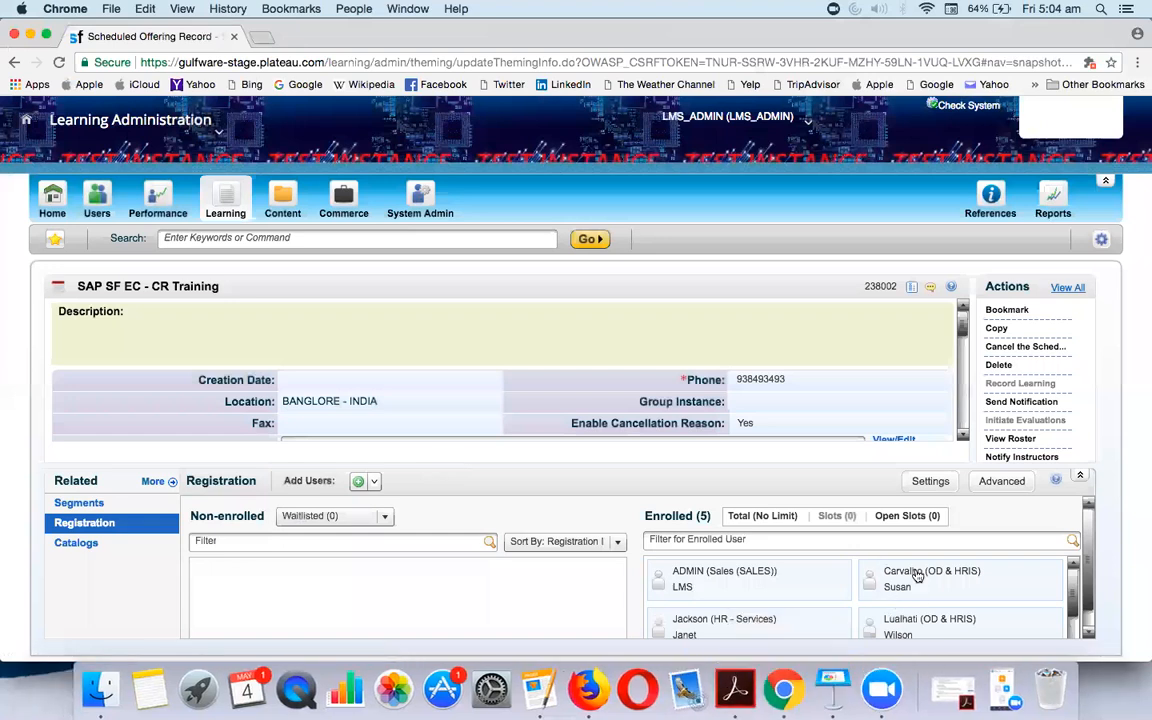
{"action": "scroll", "coordinate": [918, 576], "scroll_direction": "down", "scroll_amount": 1}
{"action": "scroll", "coordinate": [880, 591], "scroll_direction": "up", "scroll_amount": 1}
Go from the SuccessFactors home page to Learning, then My Employees, and browse all courses
{"action": "left_click", "coordinate": [24, 118]}
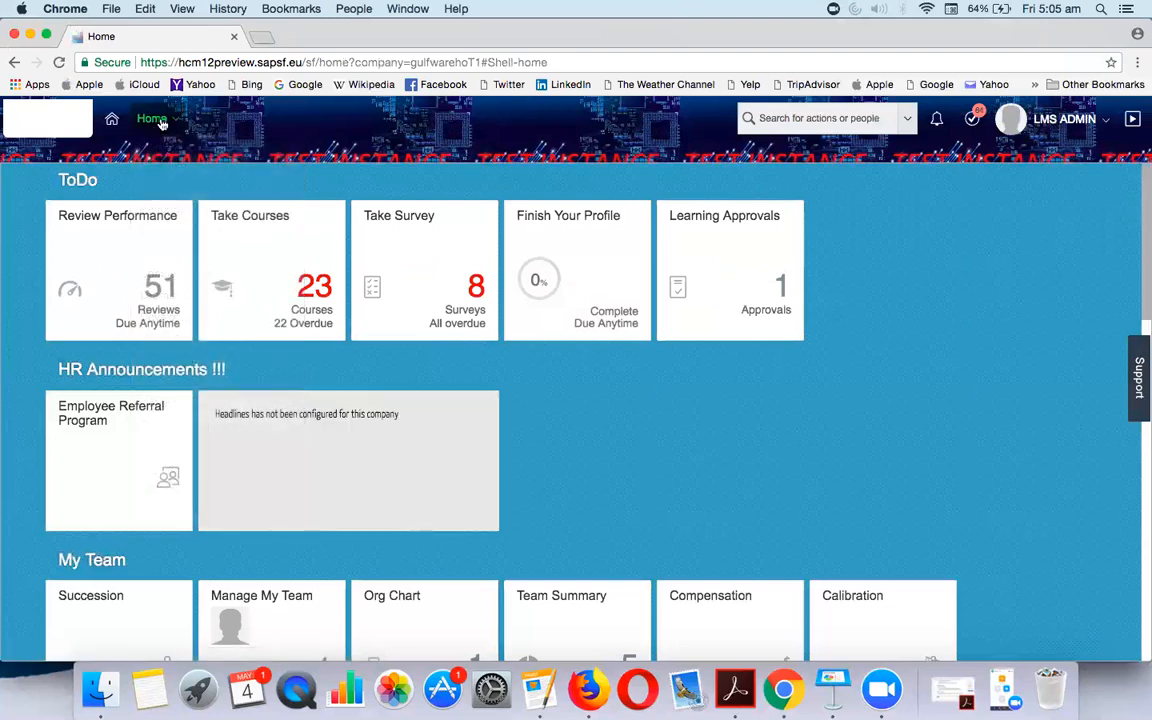
{"action": "mouse_move", "coordinate": [161, 123]}
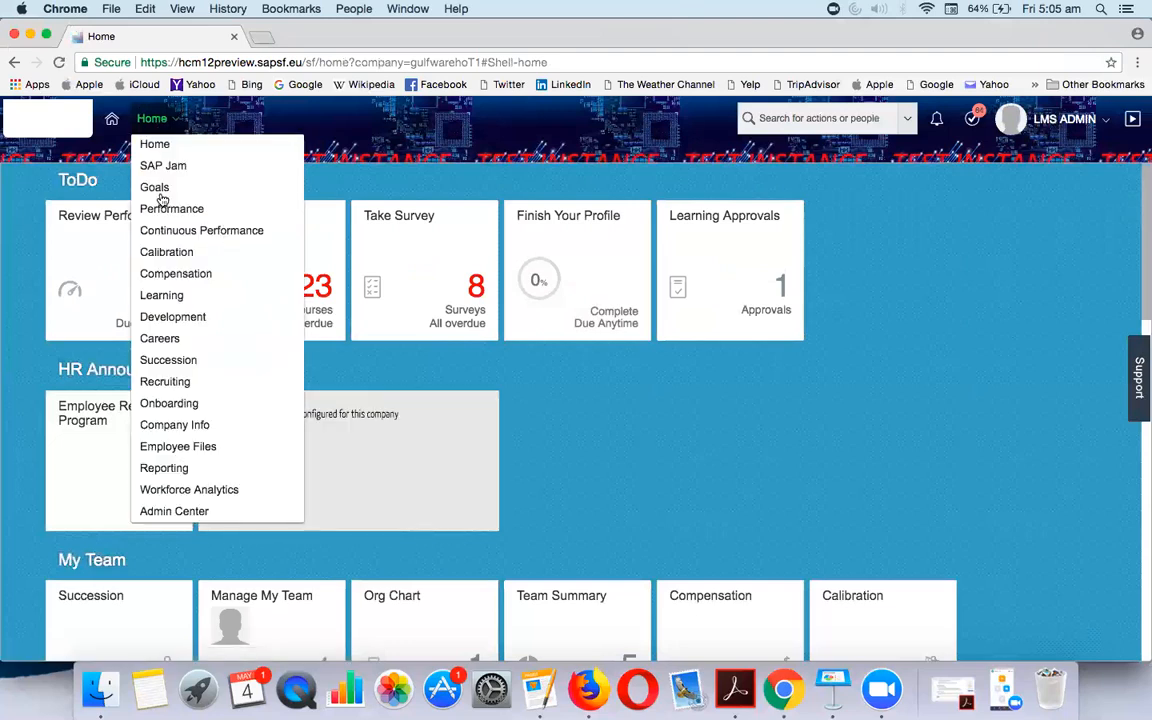
{"action": "left_click", "coordinate": [167, 295]}
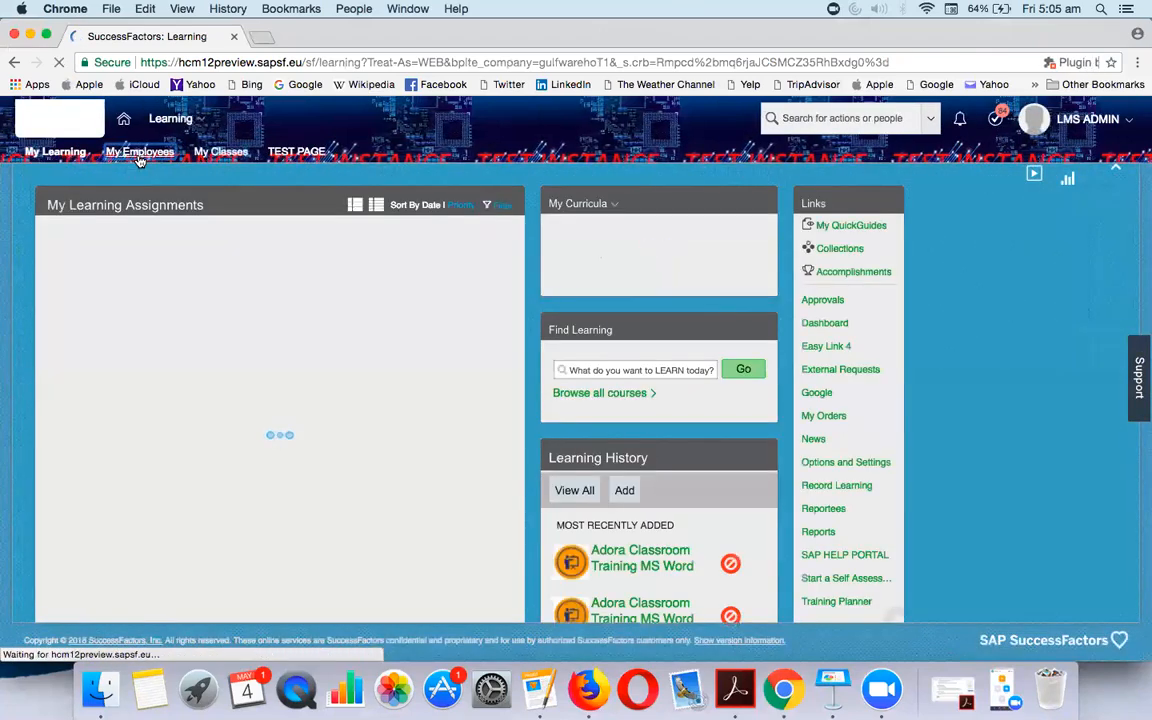
{"action": "left_click", "coordinate": [139, 155]}
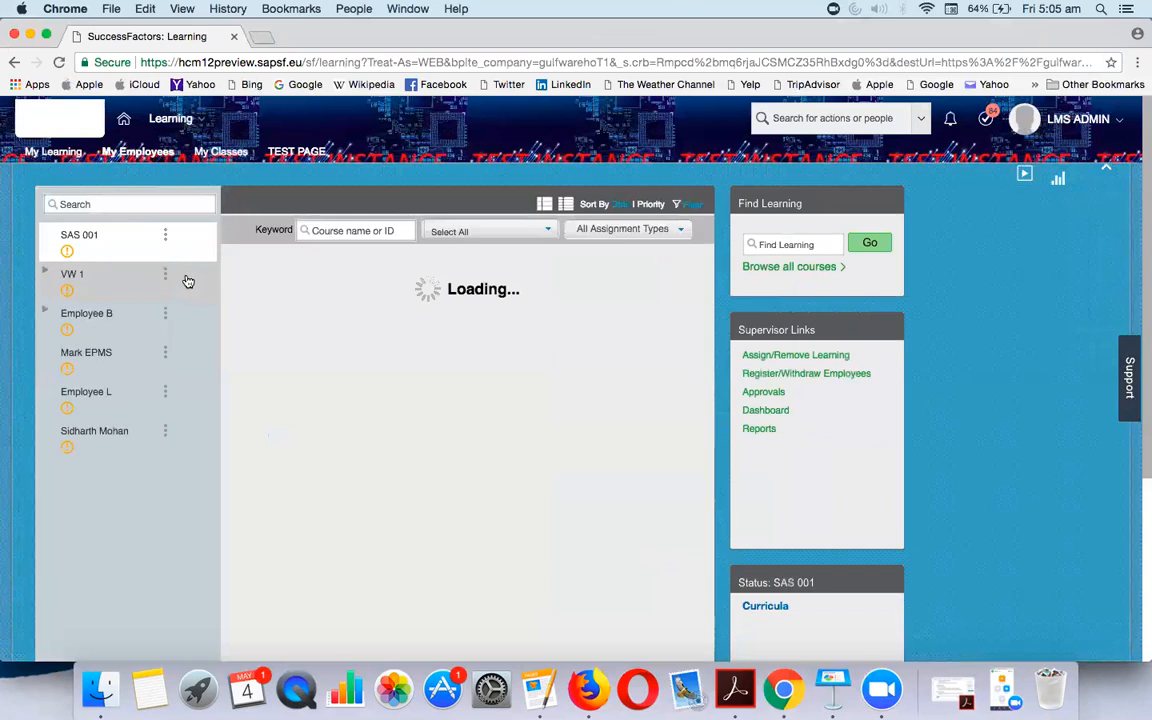
{"action": "left_click", "coordinate": [828, 268]}
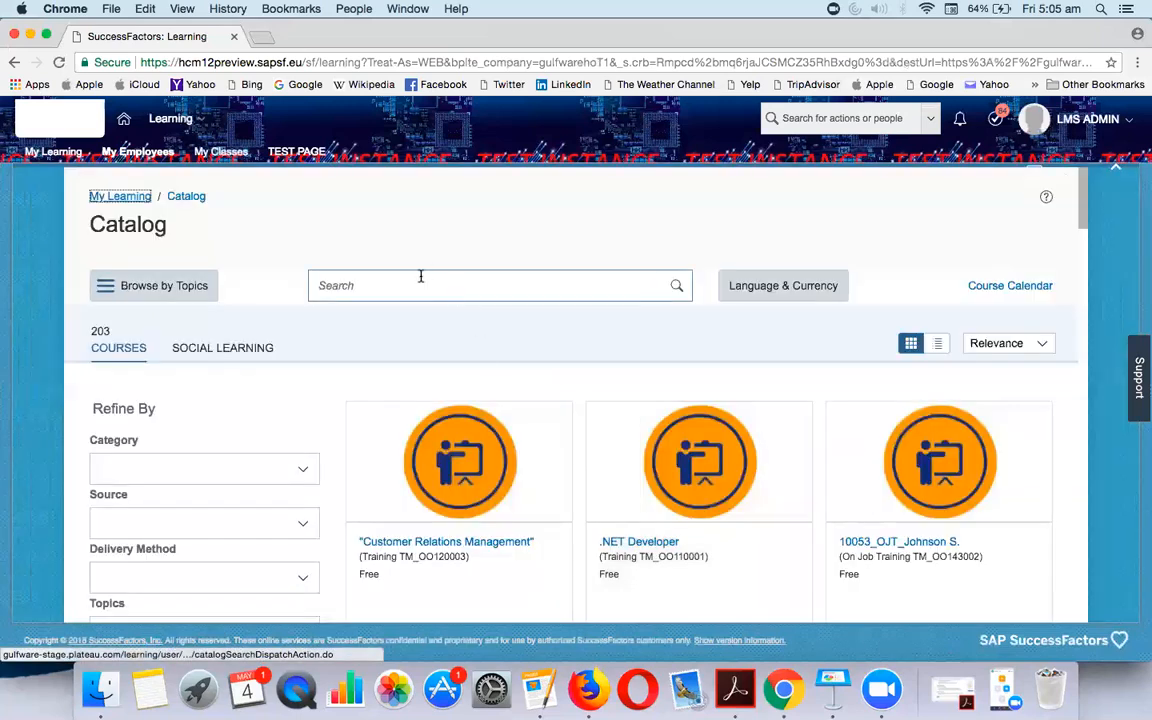
Search the catalog for 'SF', dismiss the error, and show SAP SF EC - CR Training's offerings
{"action": "left_click", "coordinate": [420, 285]}
{"action": "type", "text": "SF"}
{"action": "key", "text": "Return"}
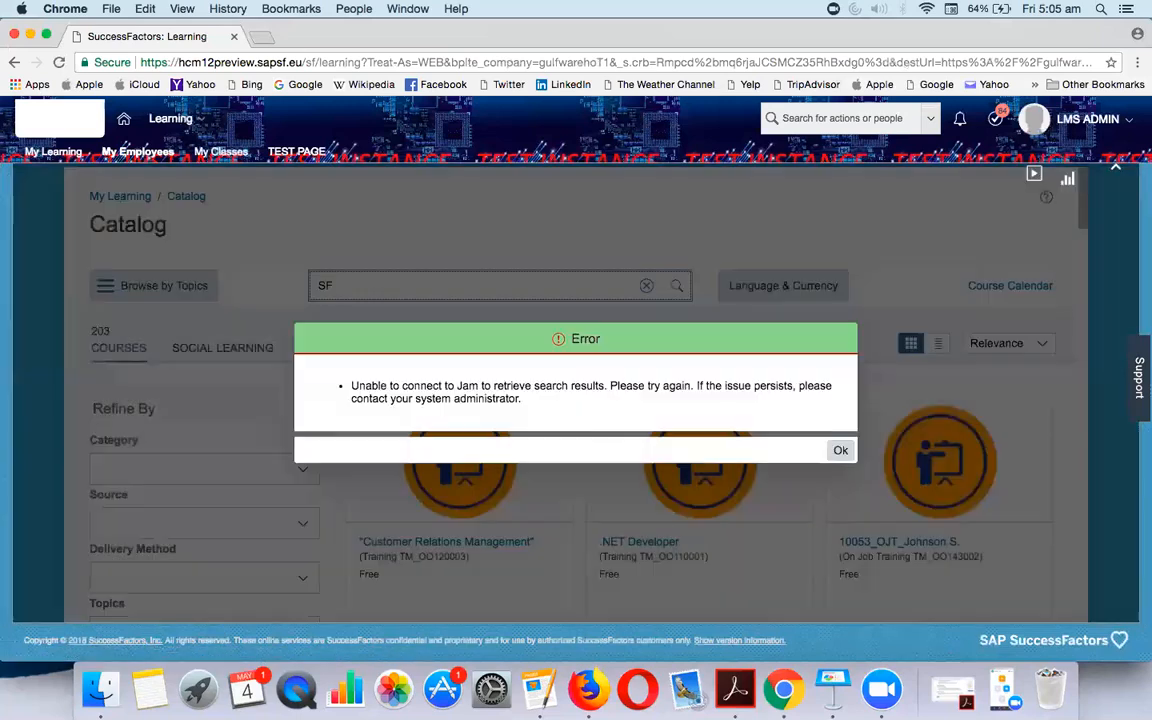
{"action": "left_click", "coordinate": [838, 447]}
{"action": "scroll", "coordinate": [476, 446], "scroll_direction": "down", "scroll_amount": 3}
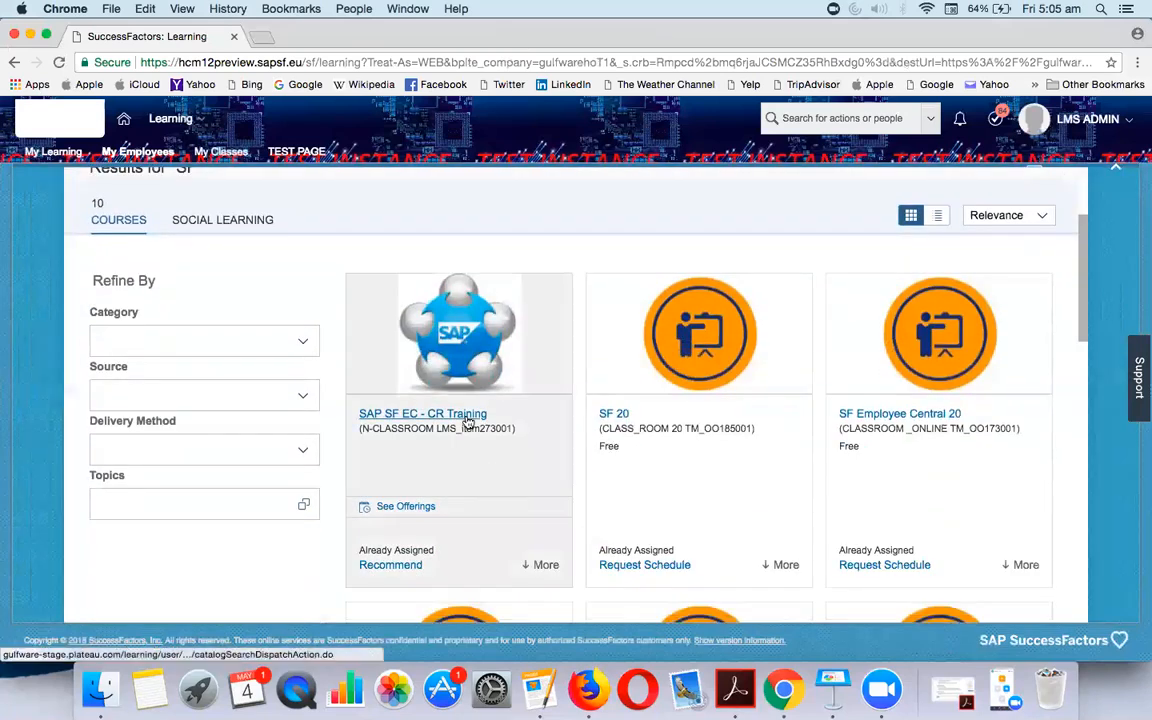
{"action": "left_click", "coordinate": [425, 508]}
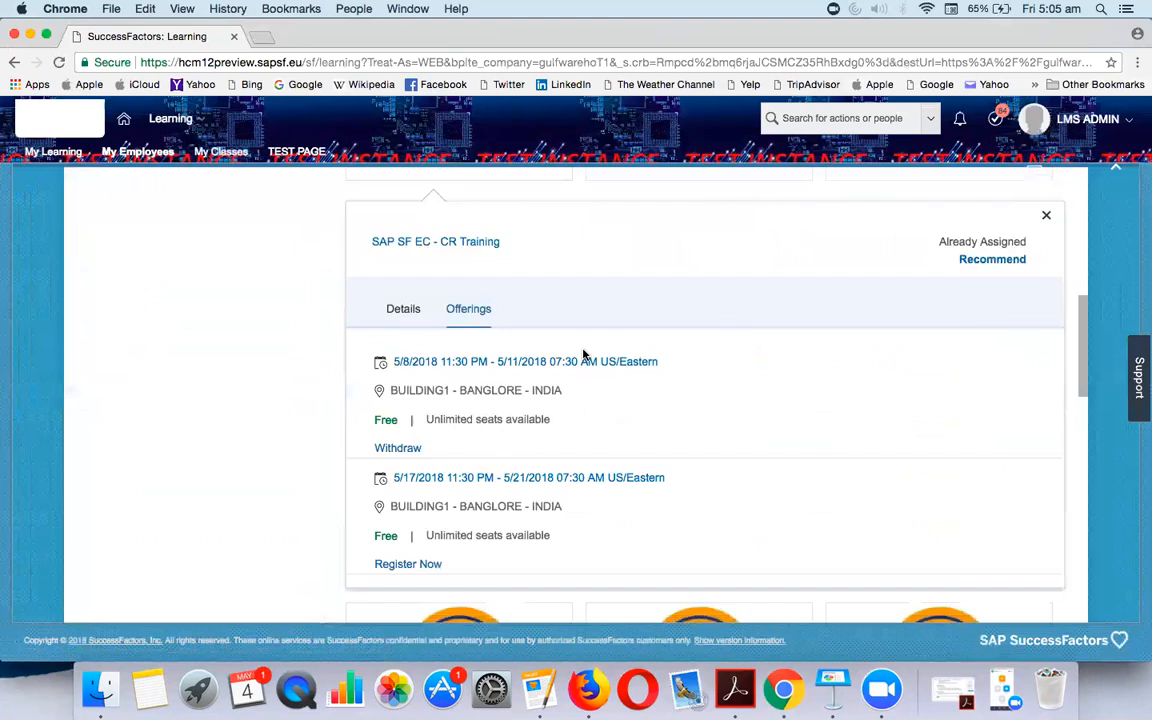
{"action": "scroll", "coordinate": [585, 355], "scroll_direction": "up", "scroll_amount": 6}
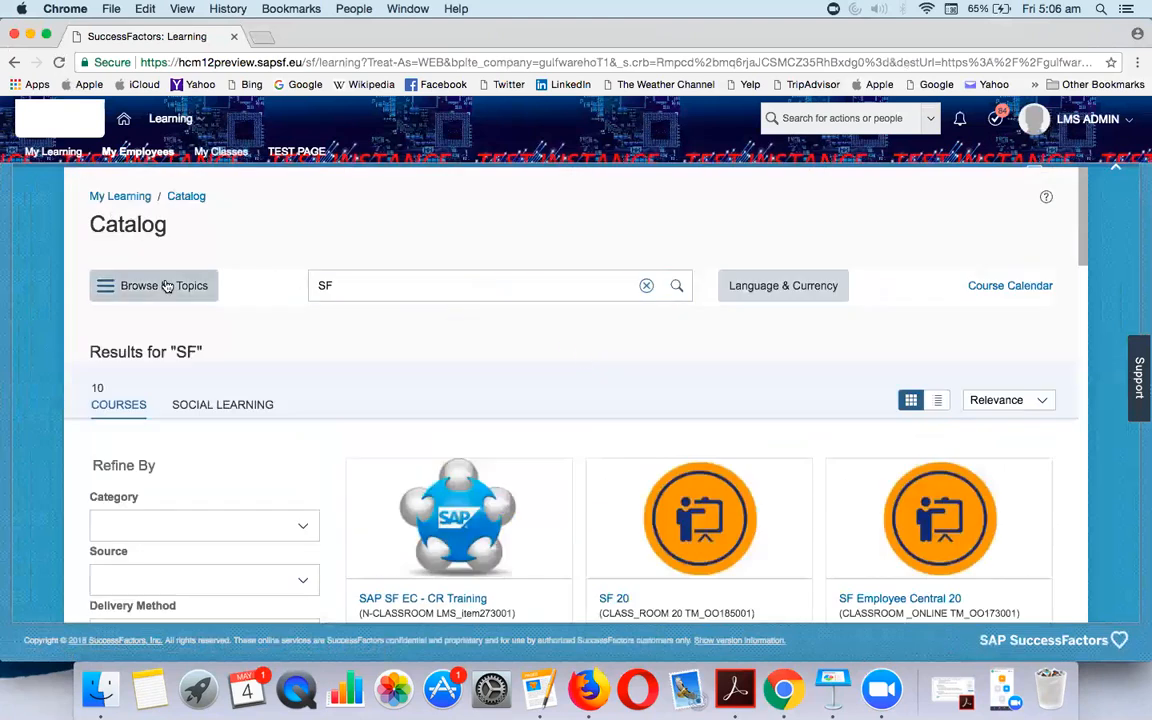
Start Assign/Remove Learning for the first employee, select them, then leave the wizard for My Employees
{"action": "left_click", "coordinate": [146, 158]}
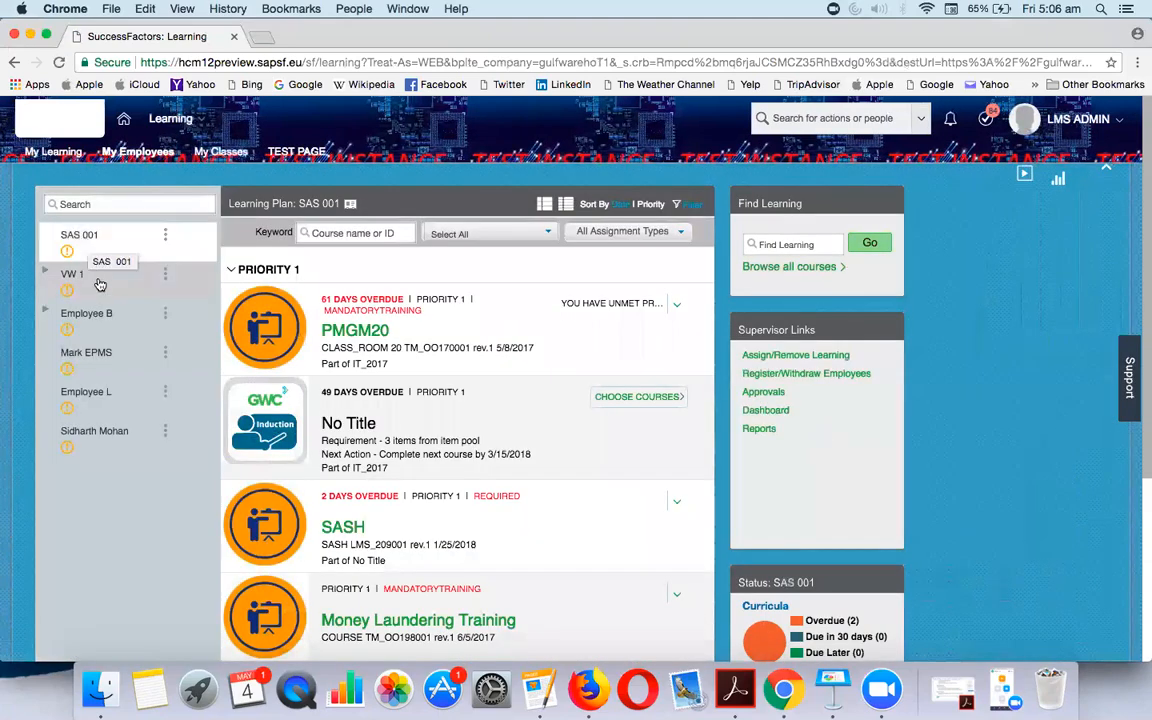
{"action": "left_click", "coordinate": [84, 244]}
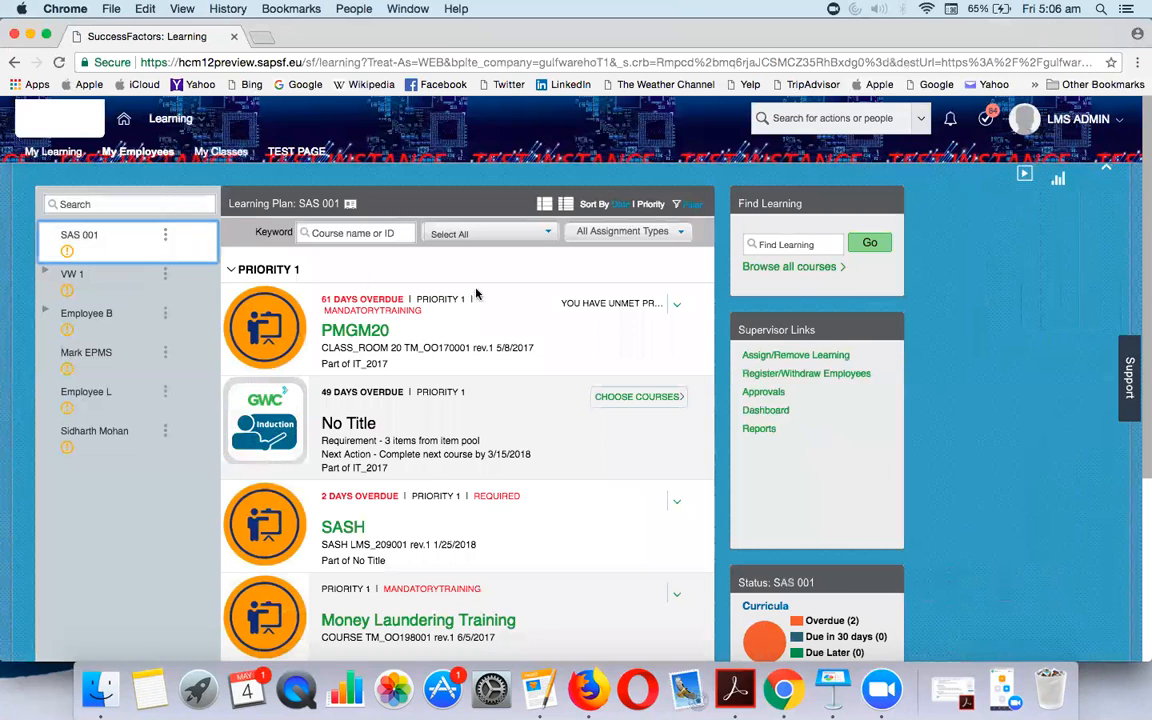
{"action": "right_click", "coordinate": [771, 358]}
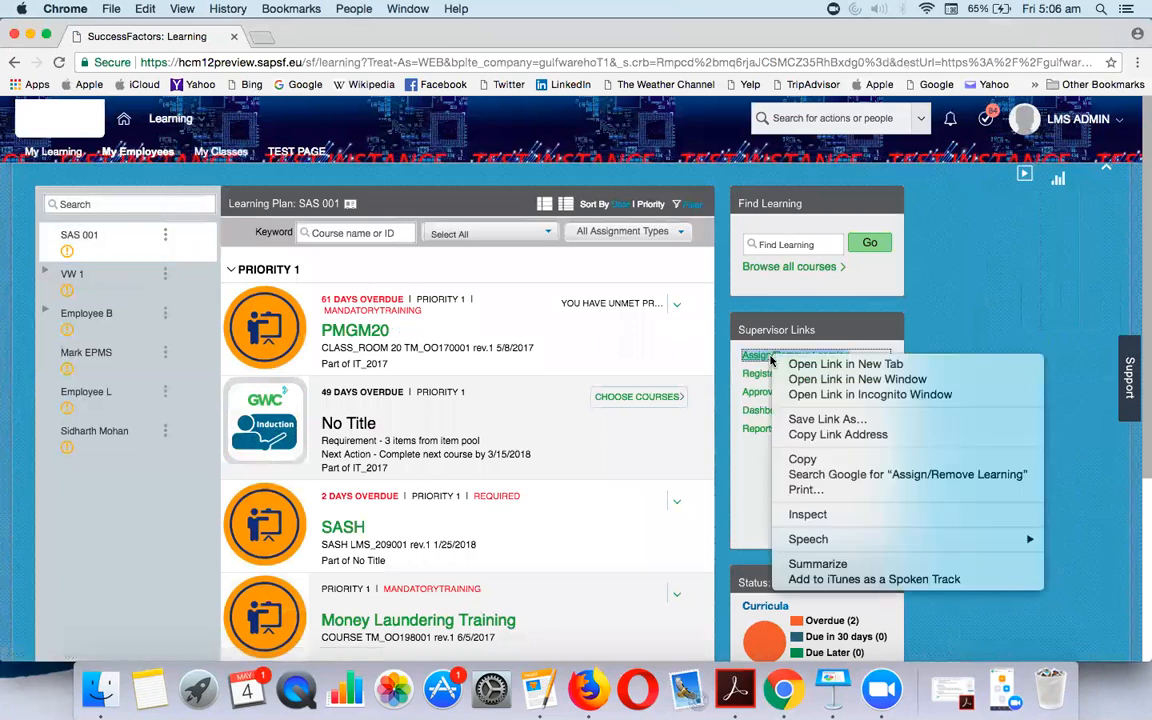
{"action": "left_click", "coordinate": [762, 358]}
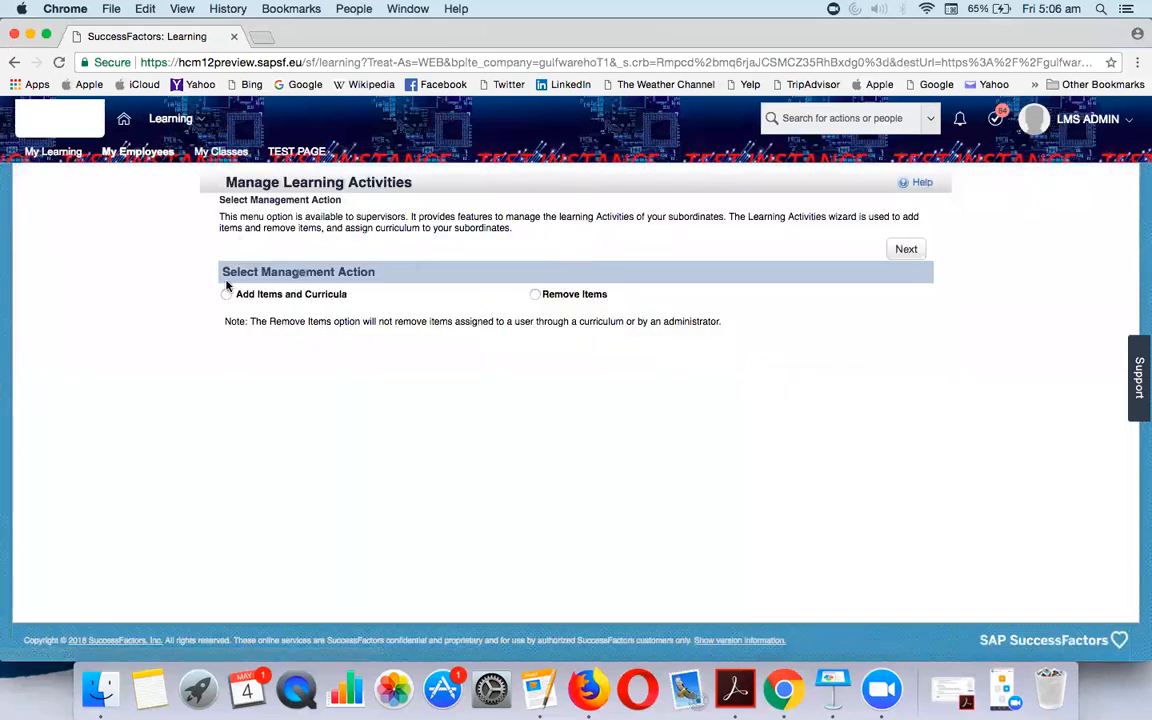
{"action": "left_click", "coordinate": [905, 249]}
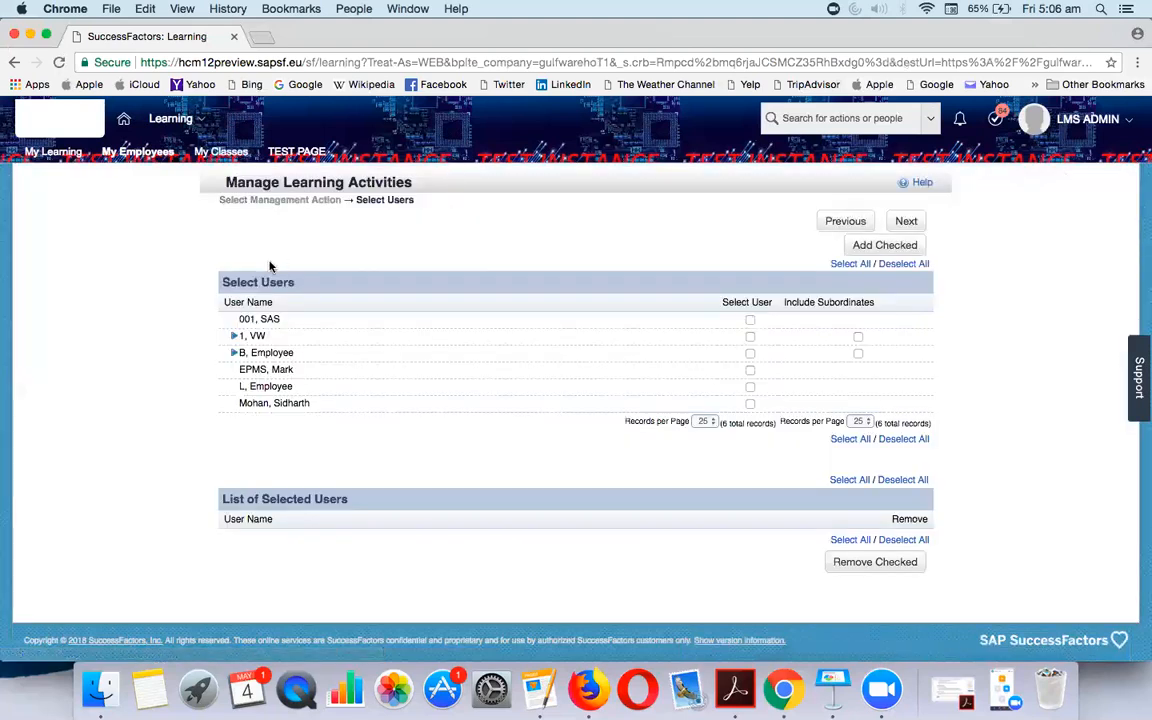
{"action": "left_click", "coordinate": [750, 320]}
{"action": "left_click", "coordinate": [906, 221]}
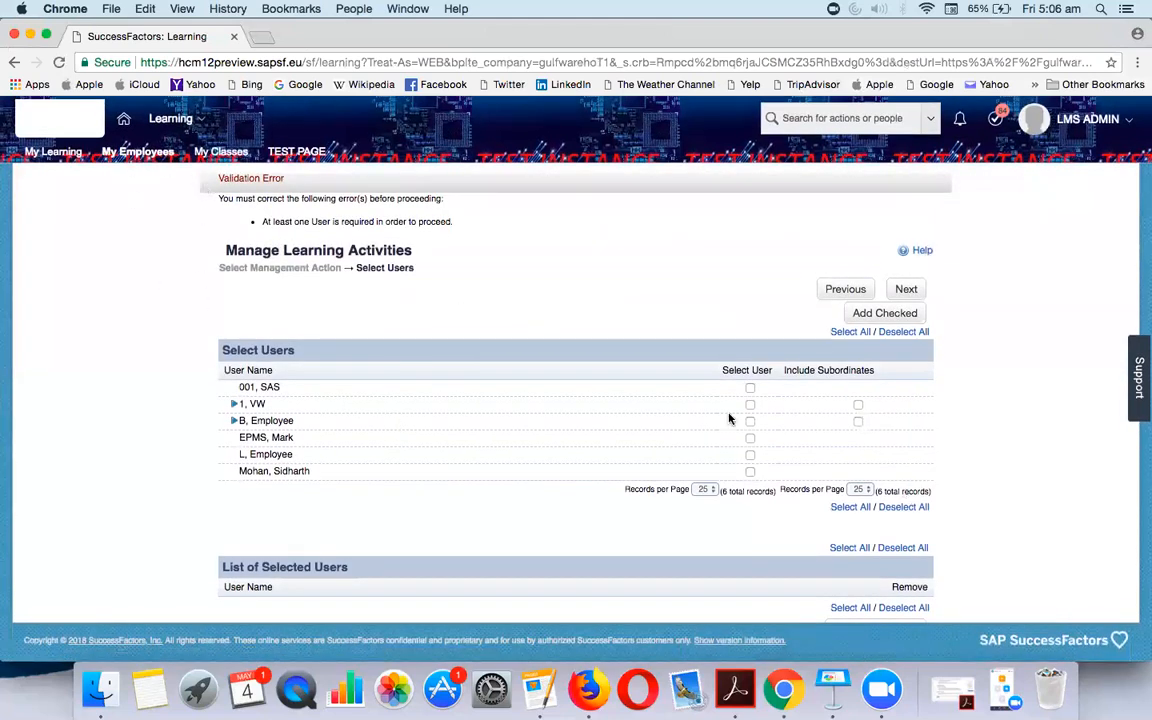
{"action": "left_click", "coordinate": [118, 153]}
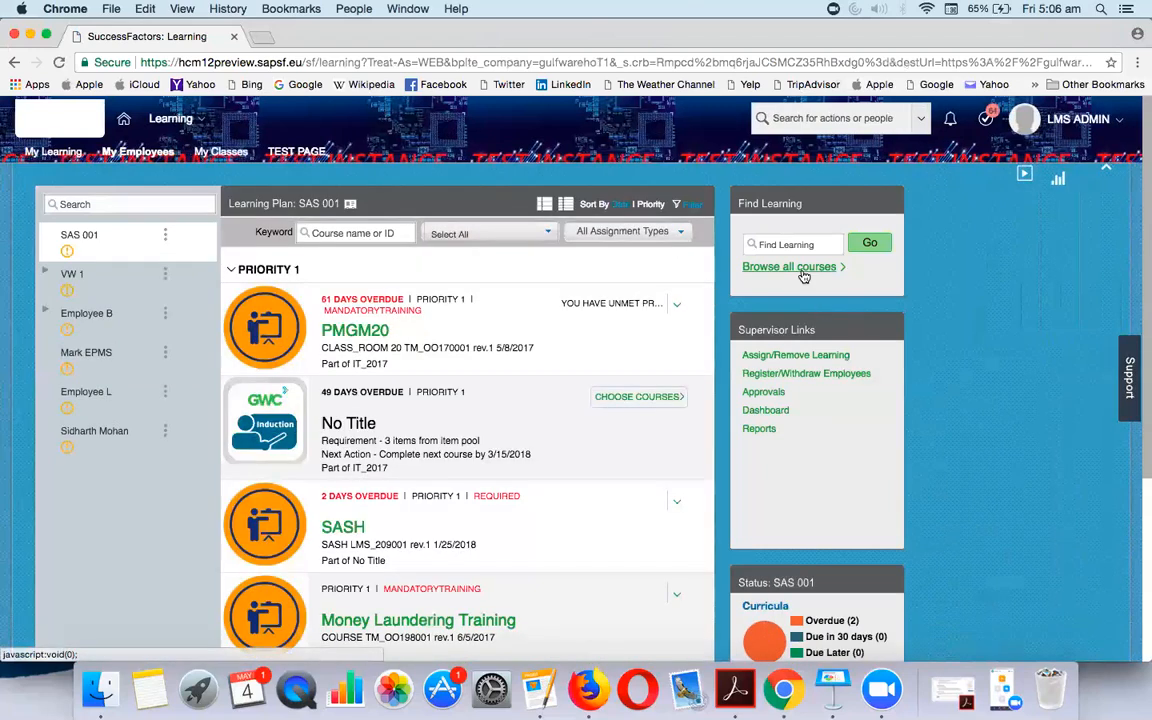
Browse all courses, search for 'SF', dismiss the error and view SAP SF EC - CR Training offerings
{"action": "left_click", "coordinate": [803, 270]}
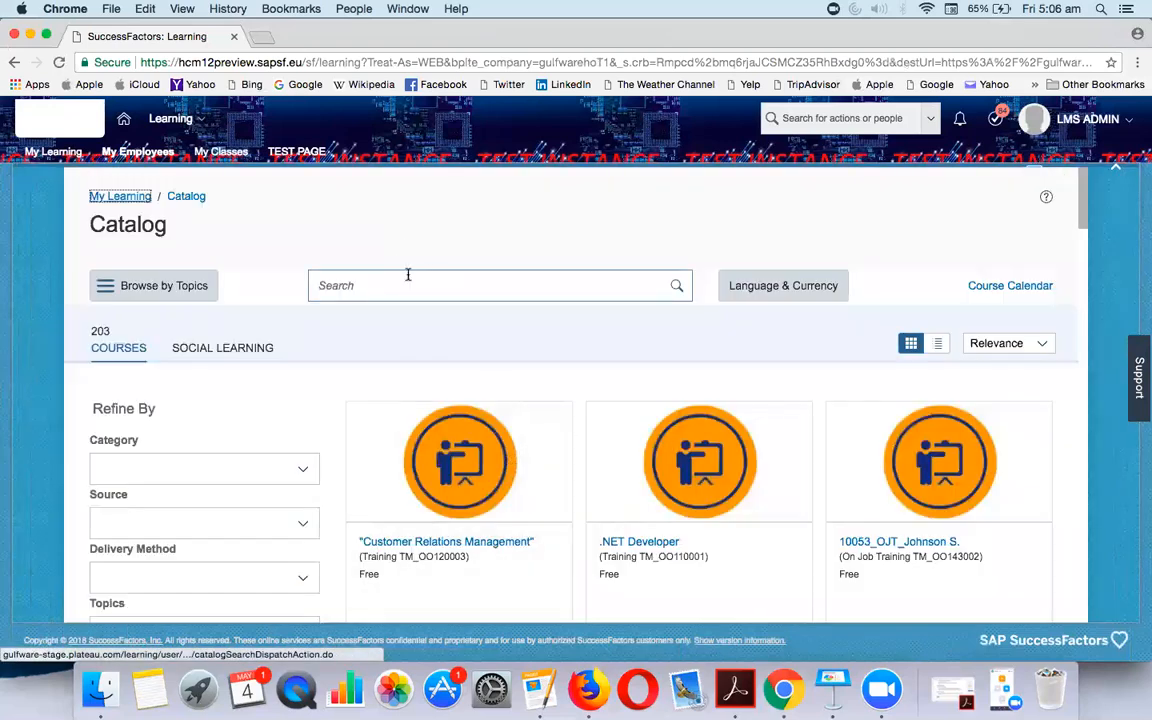
{"action": "left_click", "coordinate": [408, 276]}
{"action": "type", "text": "SF"}
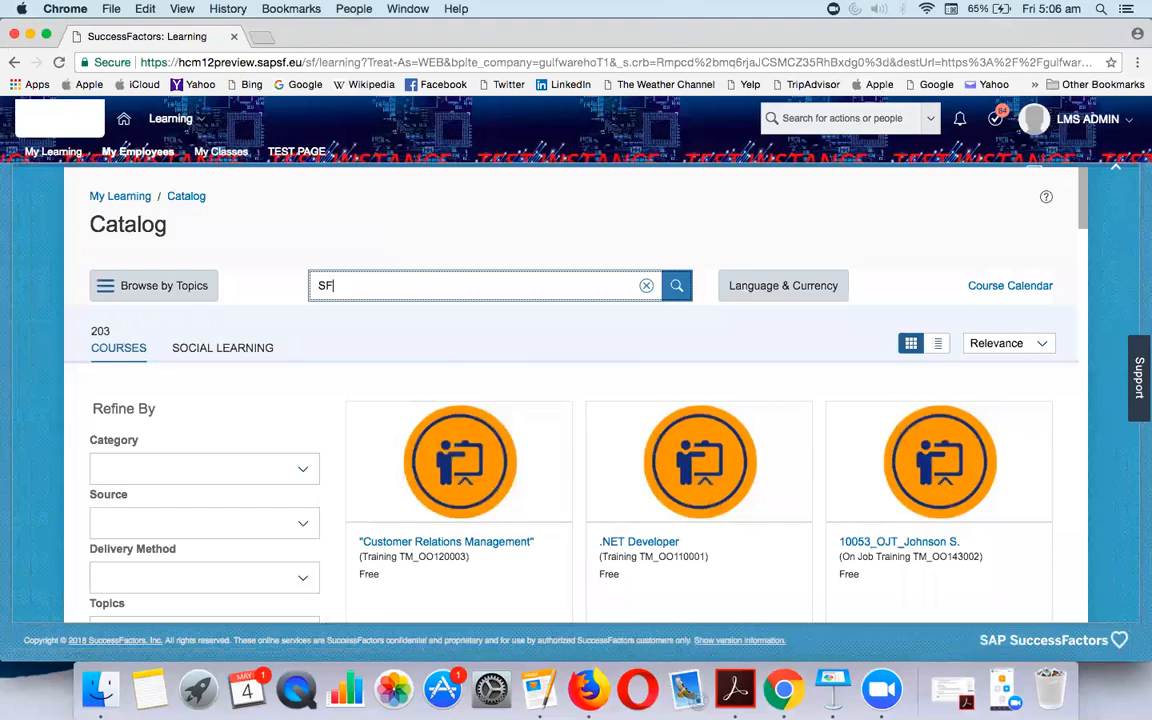
{"action": "key", "text": "Return"}
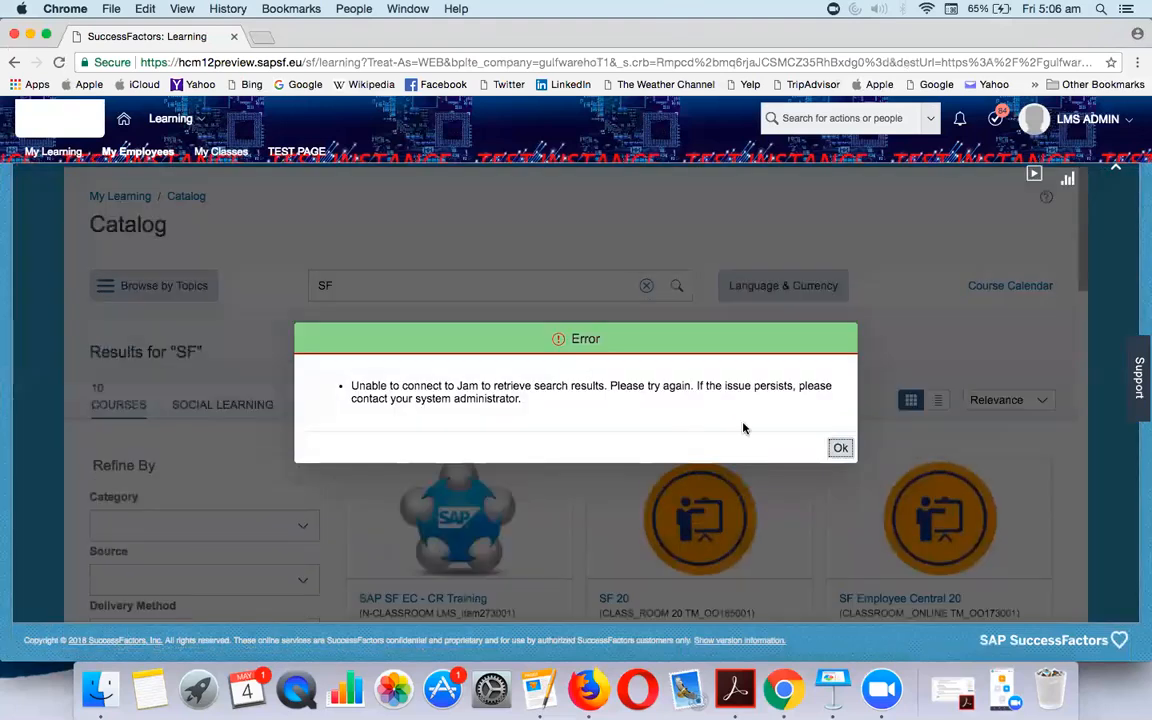
{"action": "left_click", "coordinate": [840, 447]}
{"action": "scroll", "coordinate": [502, 448], "scroll_direction": "down", "scroll_amount": 5}
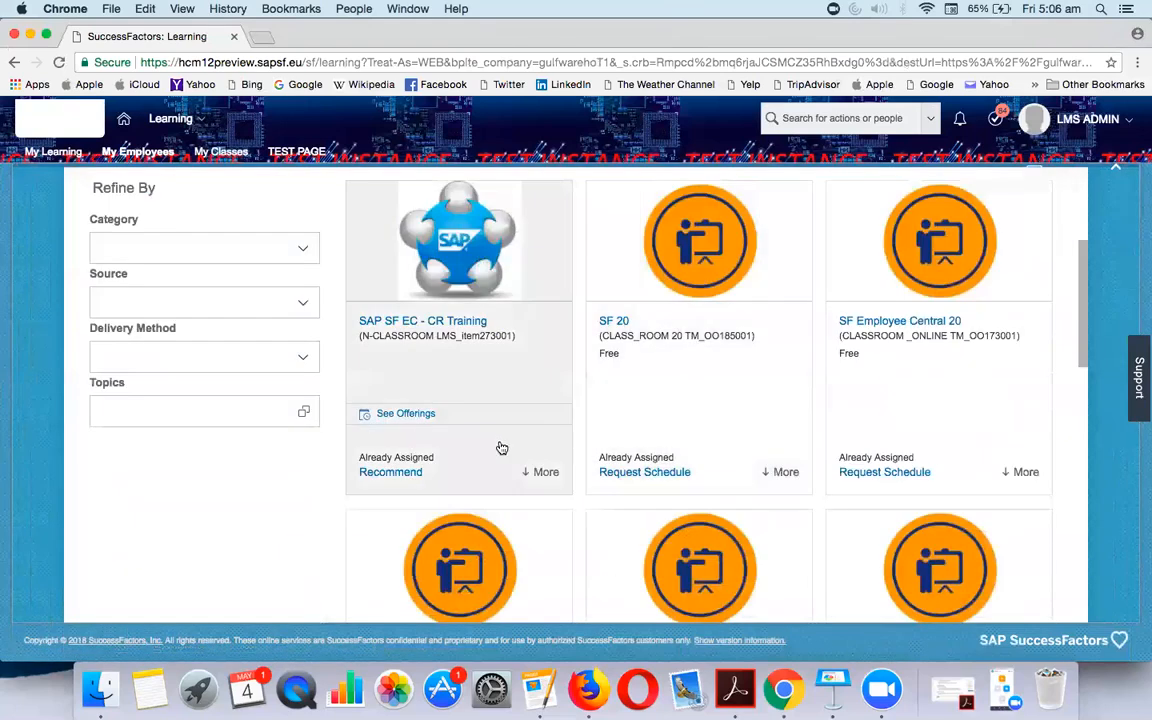
{"action": "left_click", "coordinate": [421, 419]}
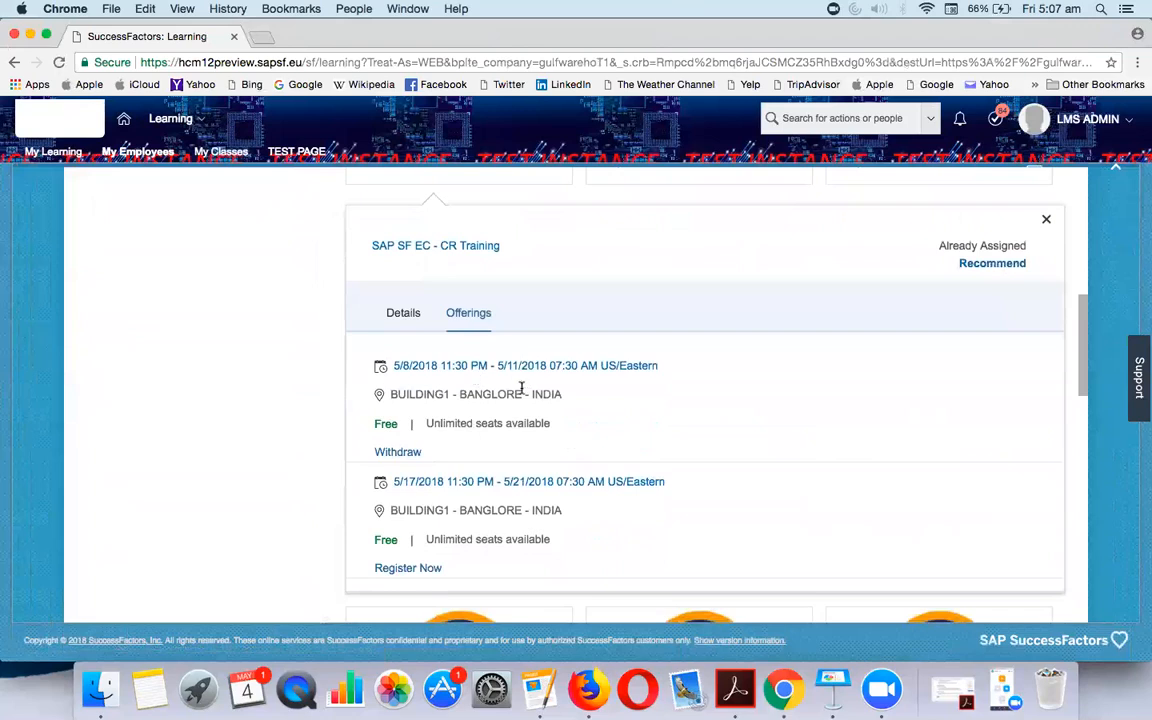
{"action": "scroll", "coordinate": [523, 390], "scroll_direction": "down", "scroll_amount": 10}
{"action": "scroll", "coordinate": [522, 391], "scroll_direction": "up", "scroll_amount": 15}
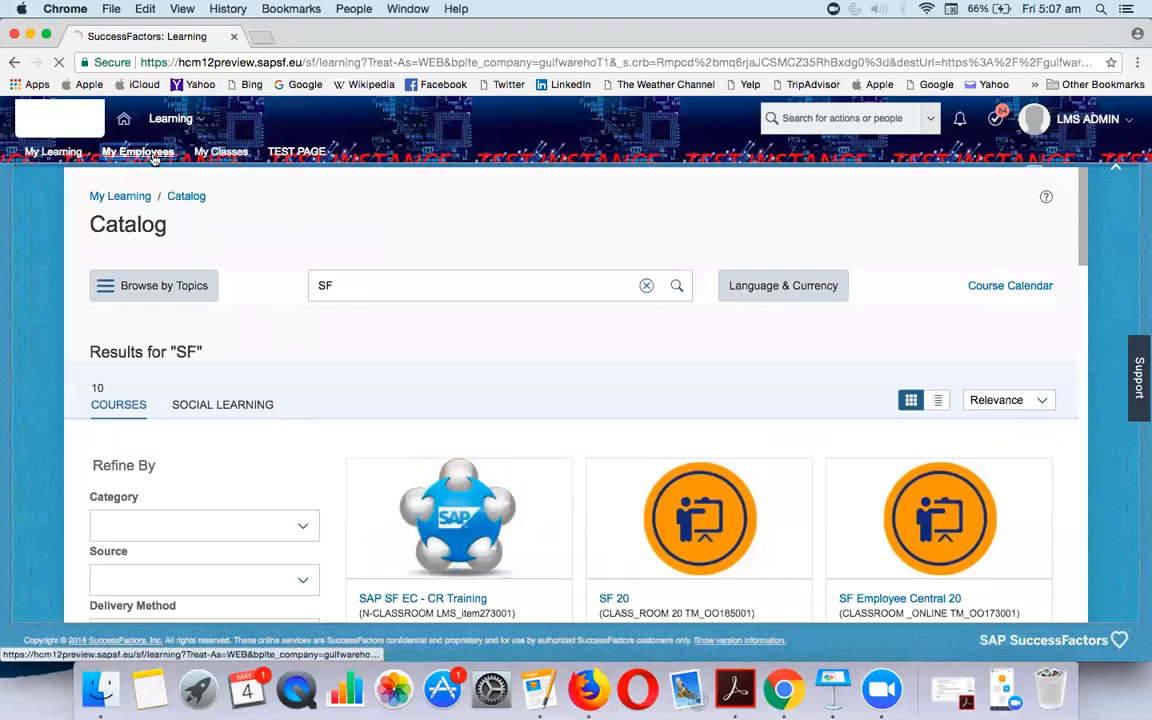
On My Employees, open and close the first employee's quick-action card and review their plan
{"action": "left_click", "coordinate": [138, 152]}
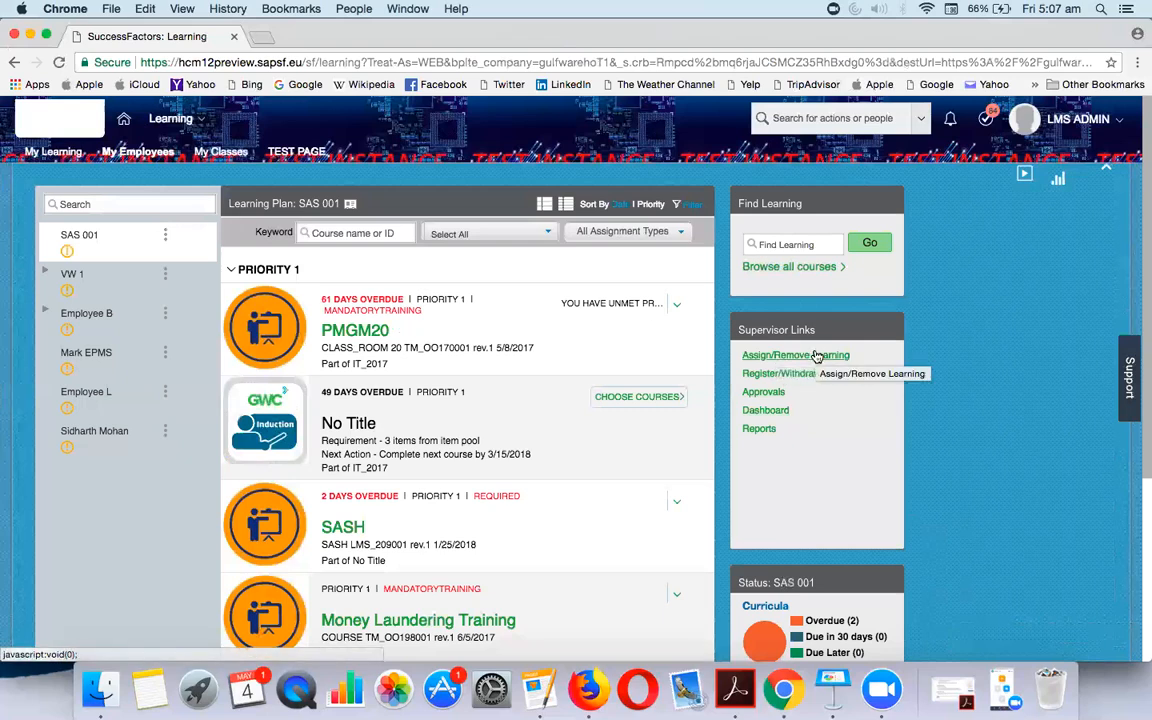
{"action": "left_click", "coordinate": [166, 238]}
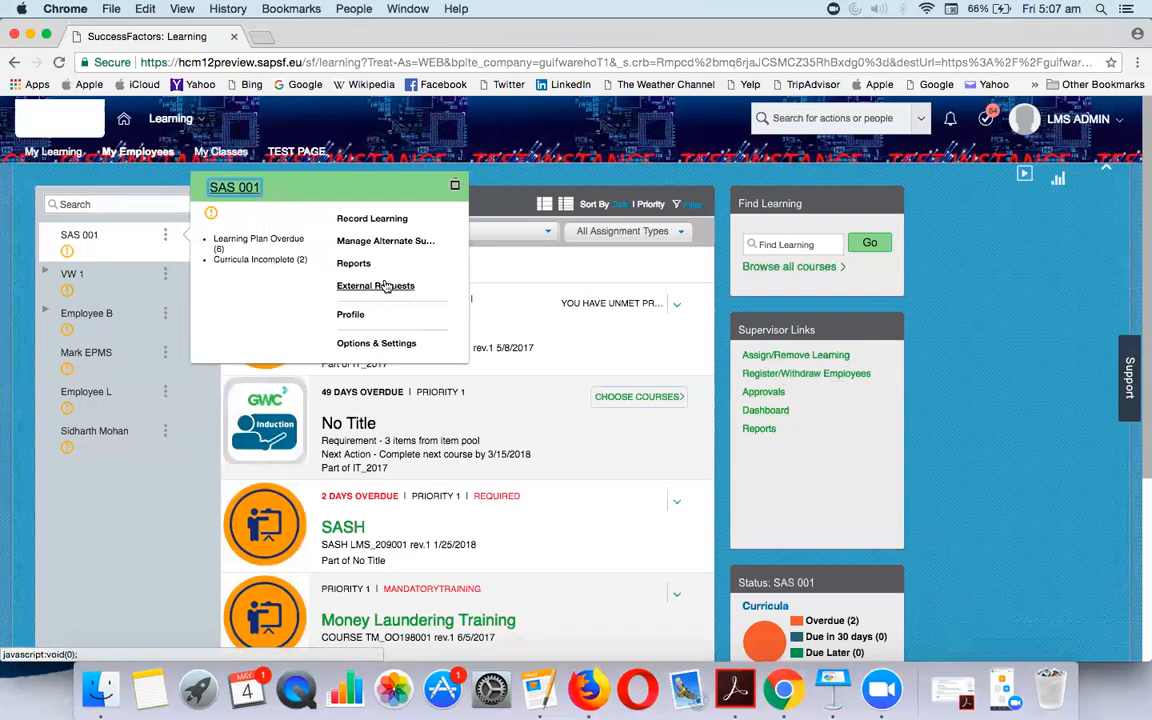
{"action": "left_click", "coordinate": [551, 274]}
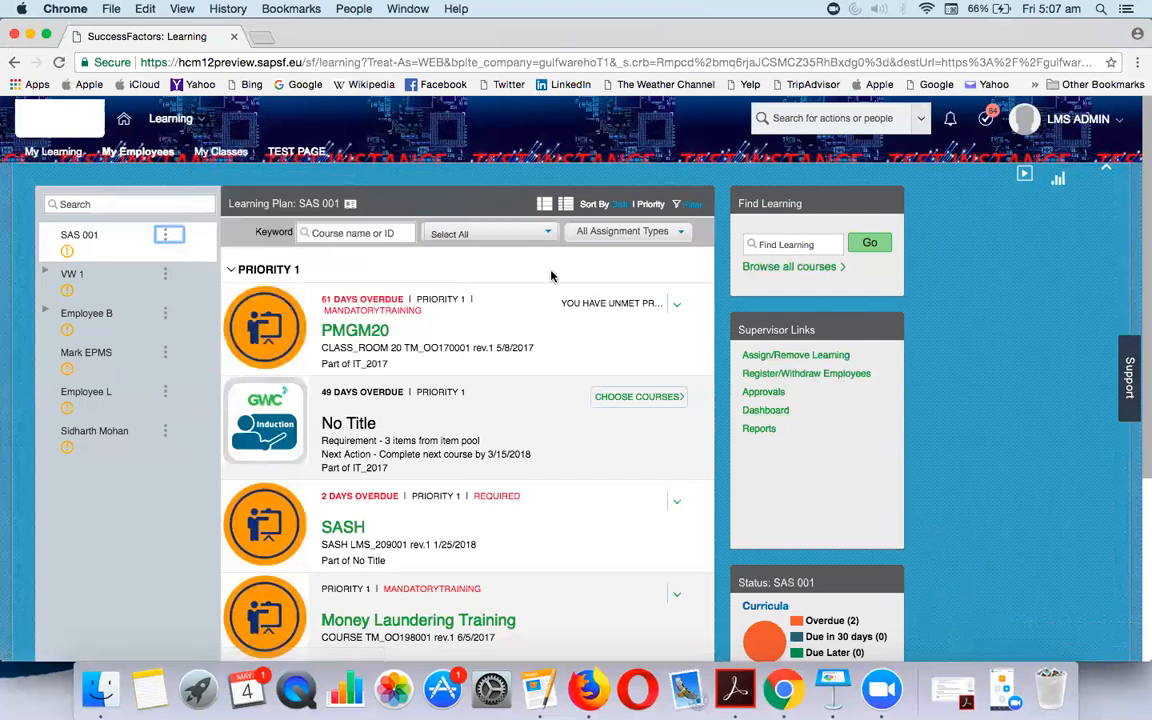
{"action": "scroll", "coordinate": [818, 480], "scroll_direction": "down", "scroll_amount": 5}
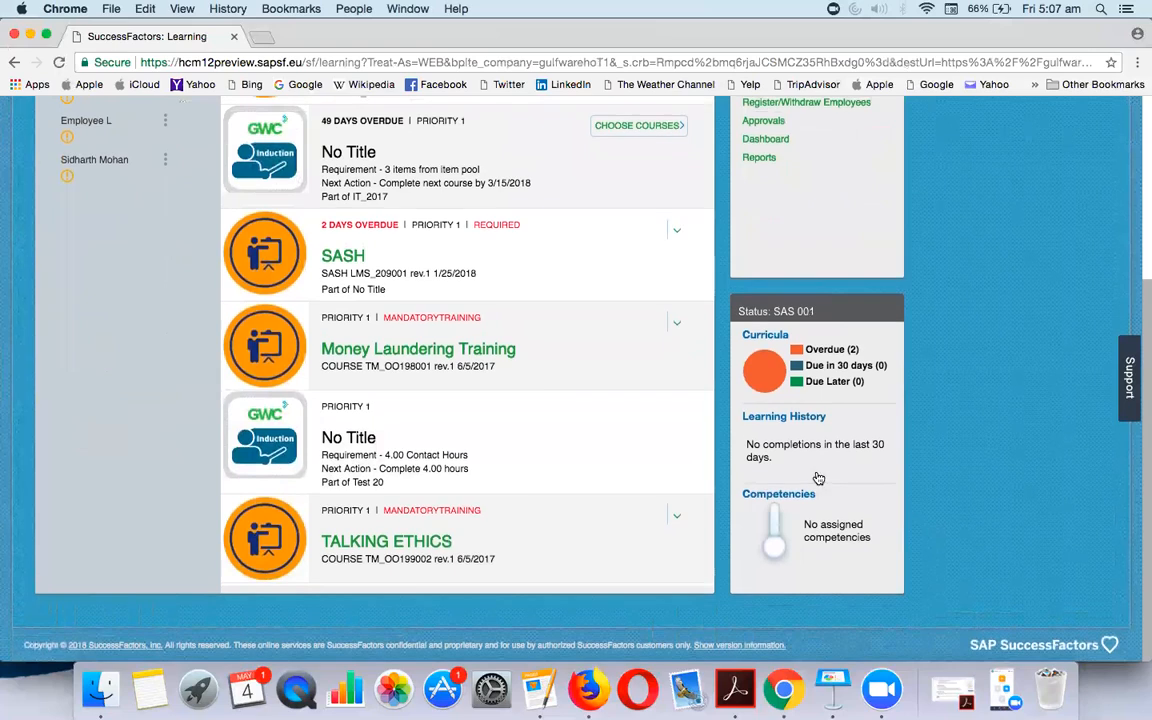
{"action": "scroll", "coordinate": [745, 415], "scroll_direction": "up", "scroll_amount": 5}
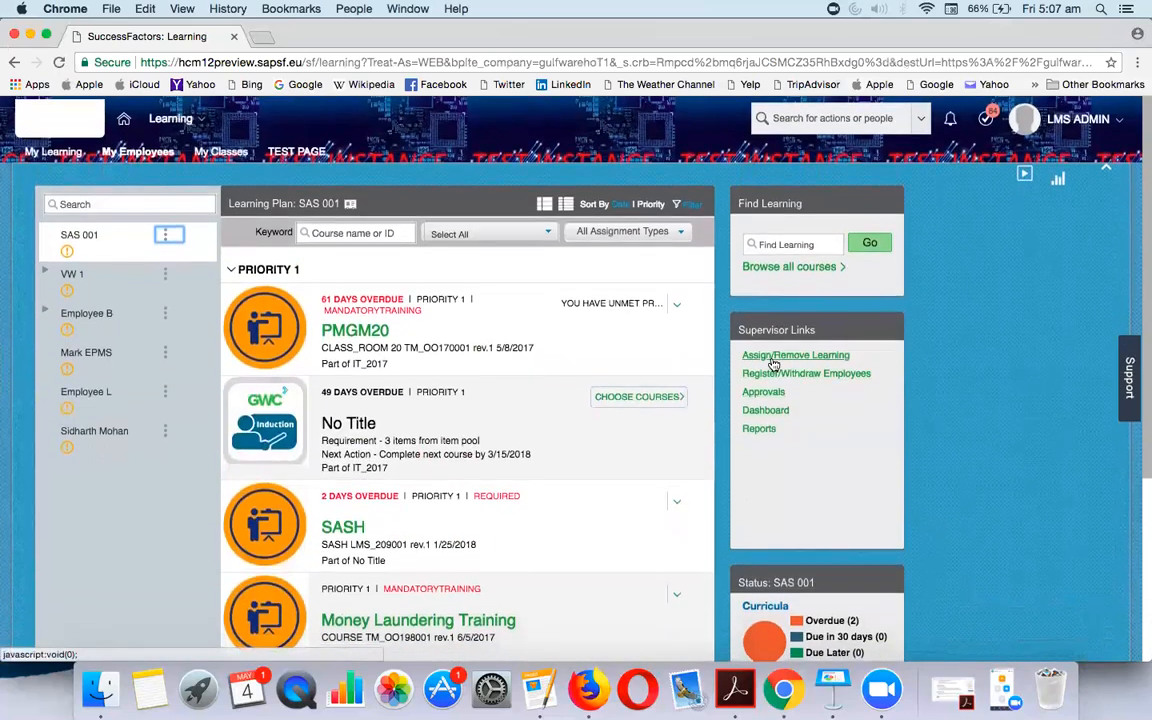
Start Register Users for employees and search scheduled offerings with the keyword 'sf'
{"action": "left_click", "coordinate": [773, 375]}
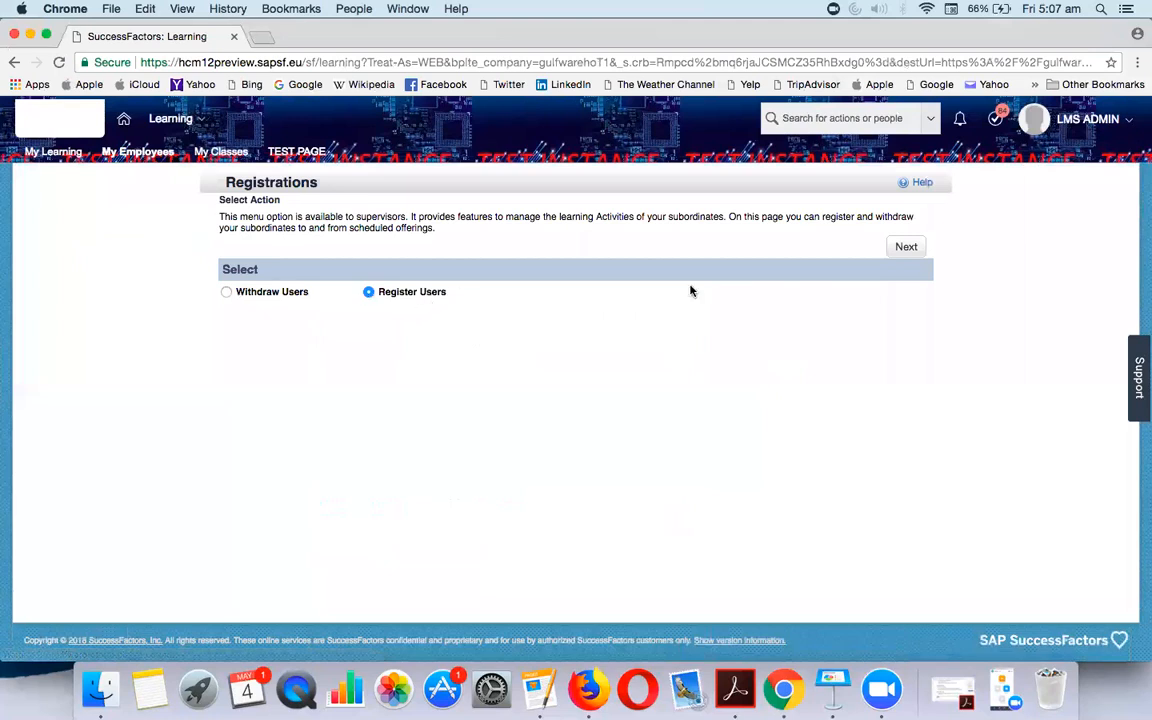
{"action": "left_click", "coordinate": [912, 252]}
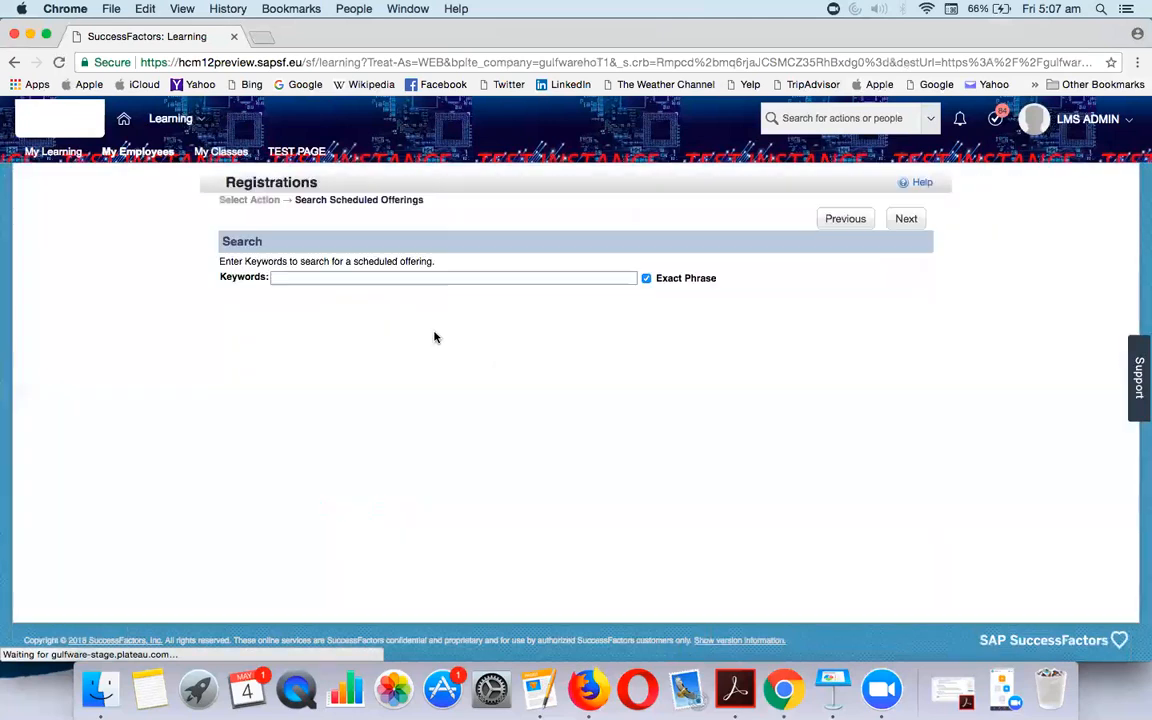
{"action": "left_click", "coordinate": [309, 276]}
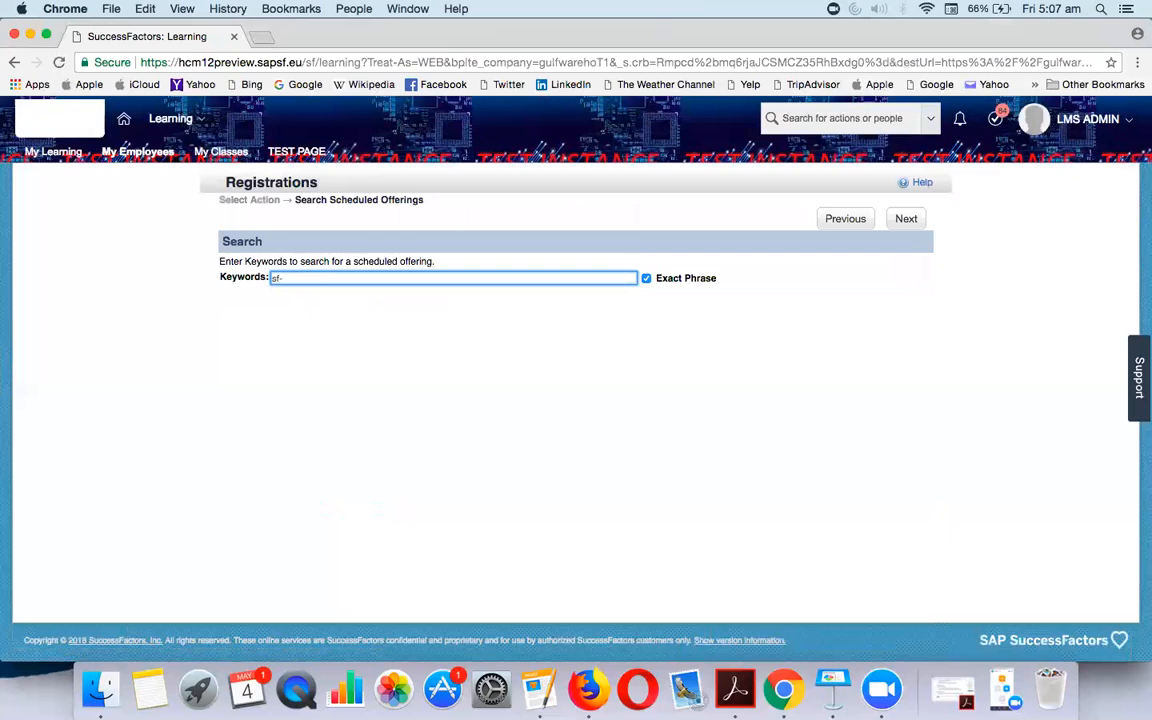
{"action": "key", "text": "Return"}
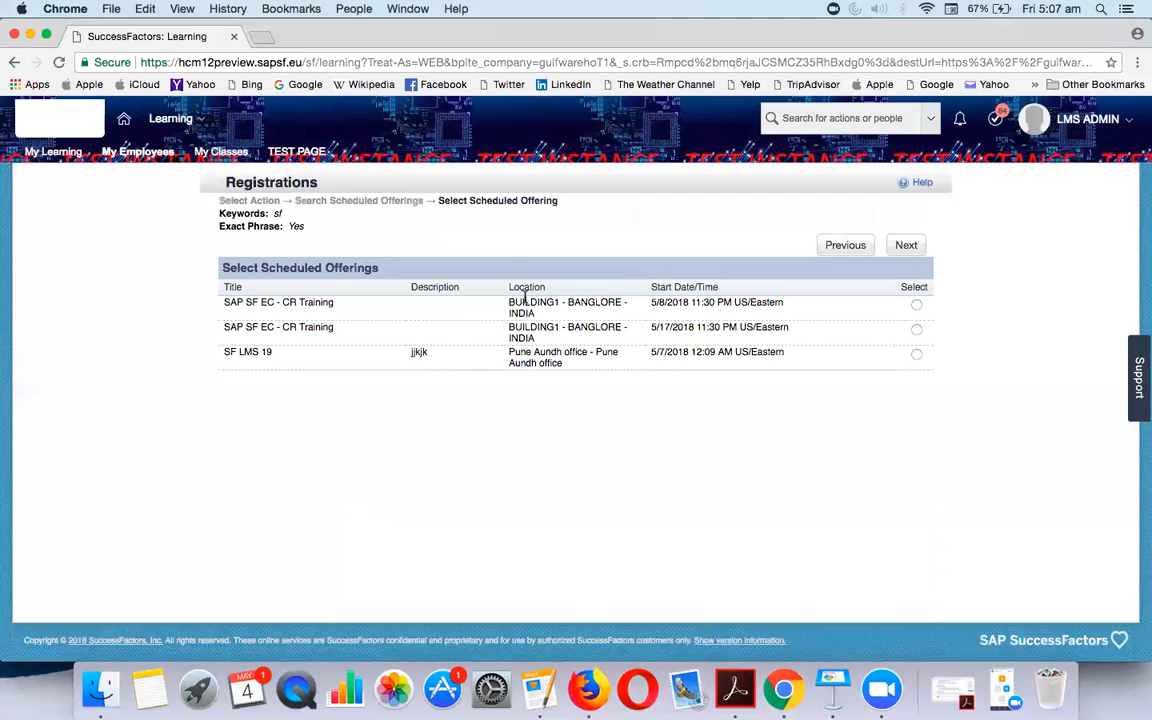
Register the first employee in the chosen offering, finish despite the missing-email warning, and return to My Employees
{"action": "left_click", "coordinate": [910, 252]}
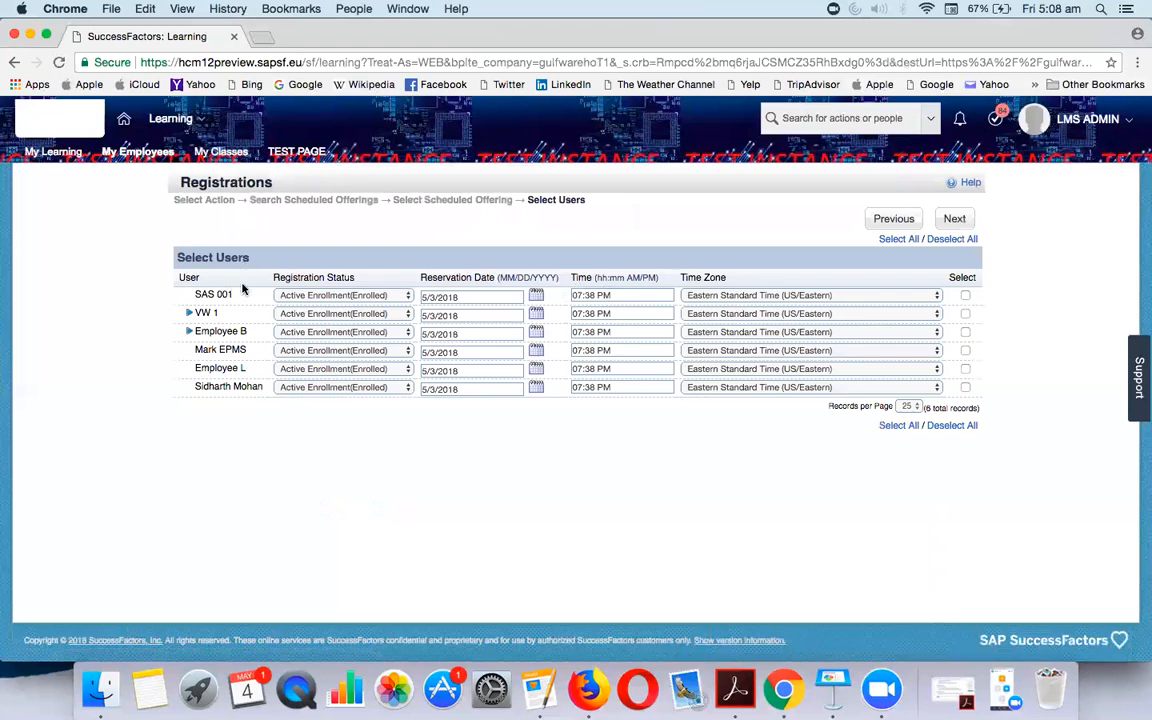
{"action": "left_click", "coordinate": [965, 294]}
{"action": "left_click", "coordinate": [956, 219]}
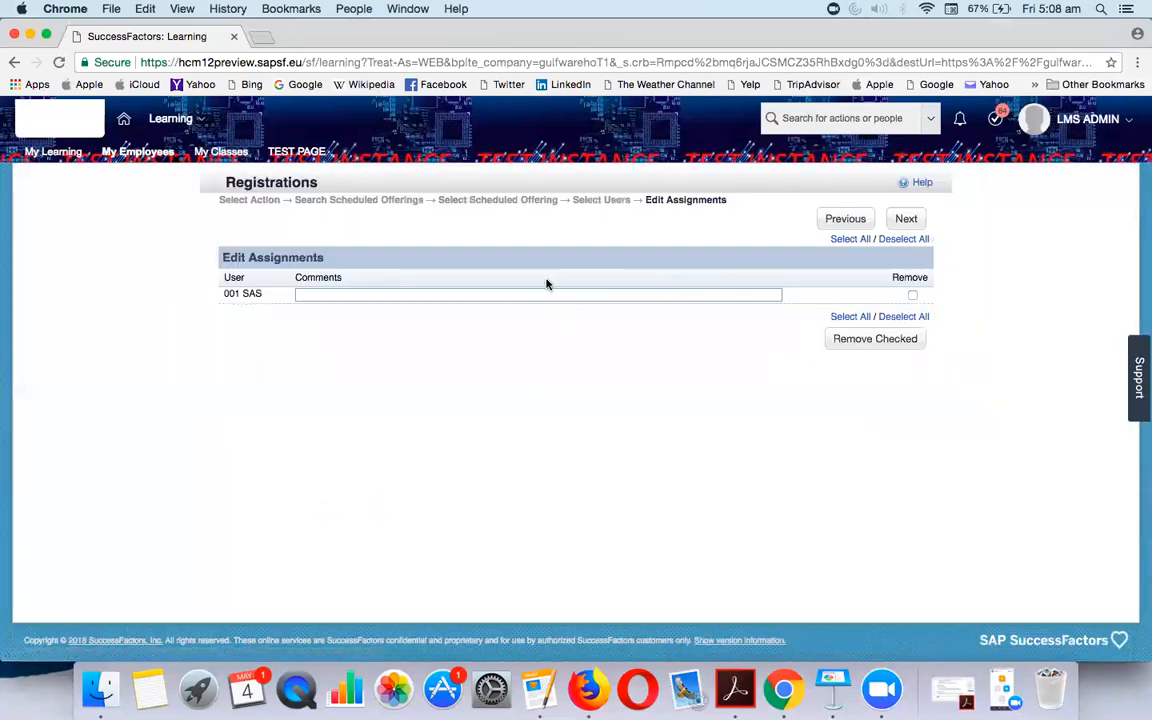
{"action": "left_click", "coordinate": [905, 221]}
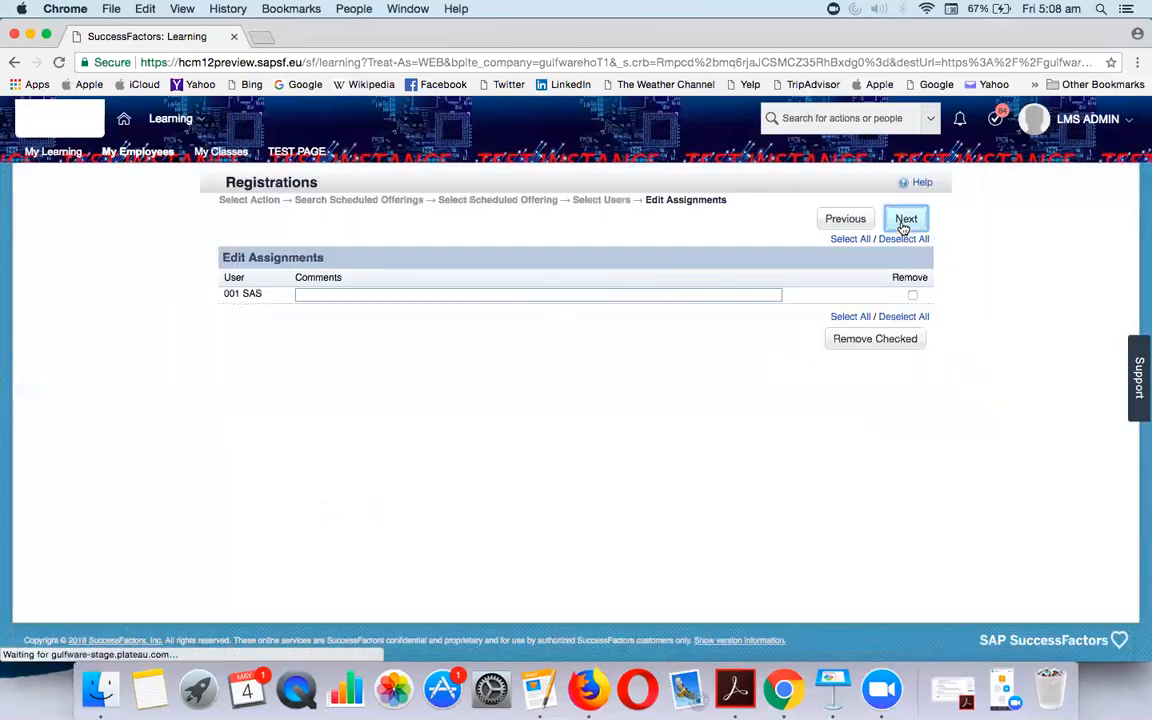
{"action": "left_click", "coordinate": [911, 258]}
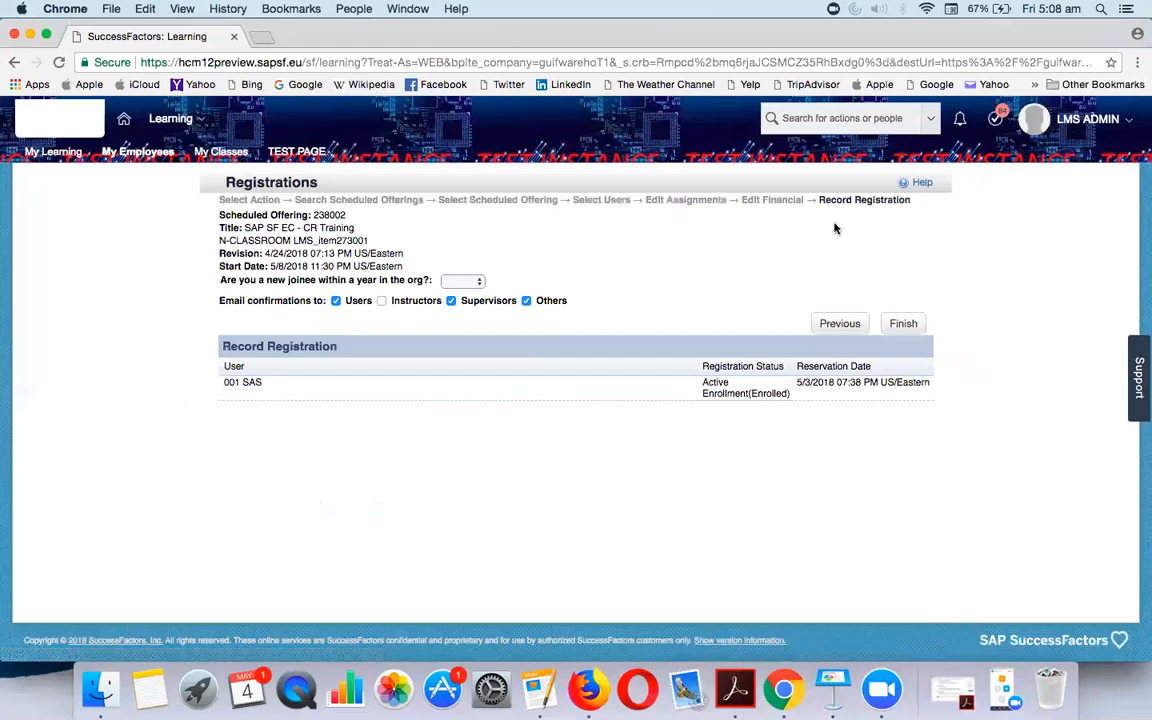
{"action": "left_click", "coordinate": [888, 326]}
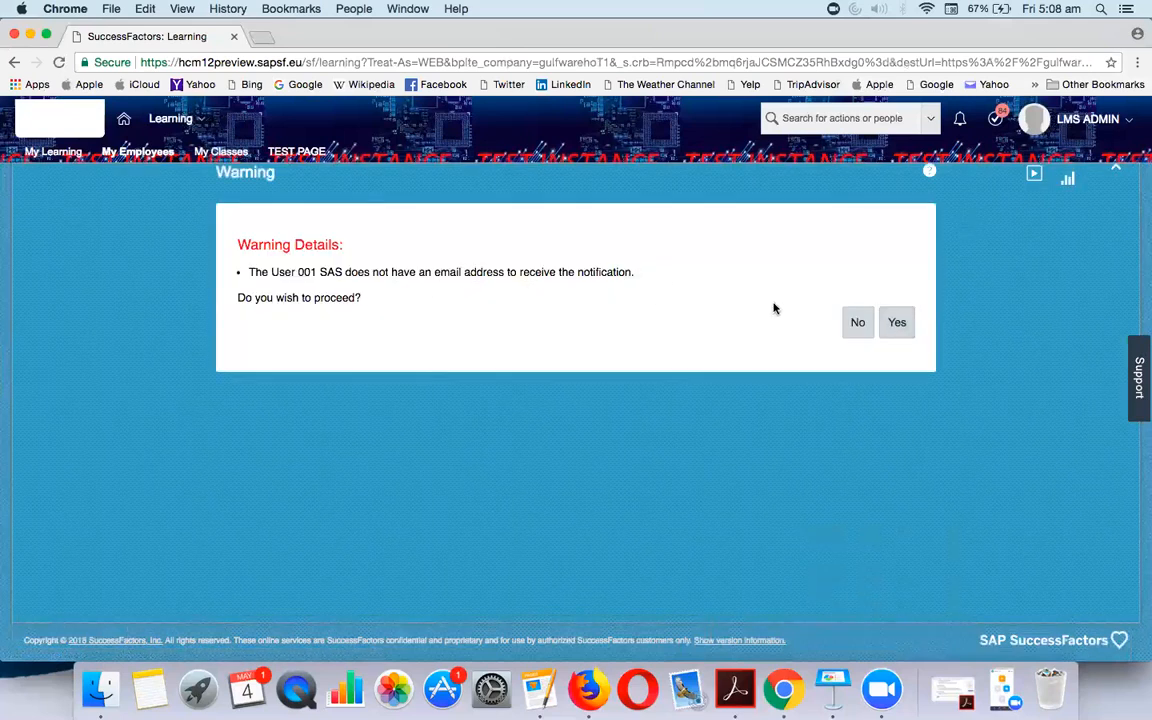
{"action": "left_click", "coordinate": [897, 325]}
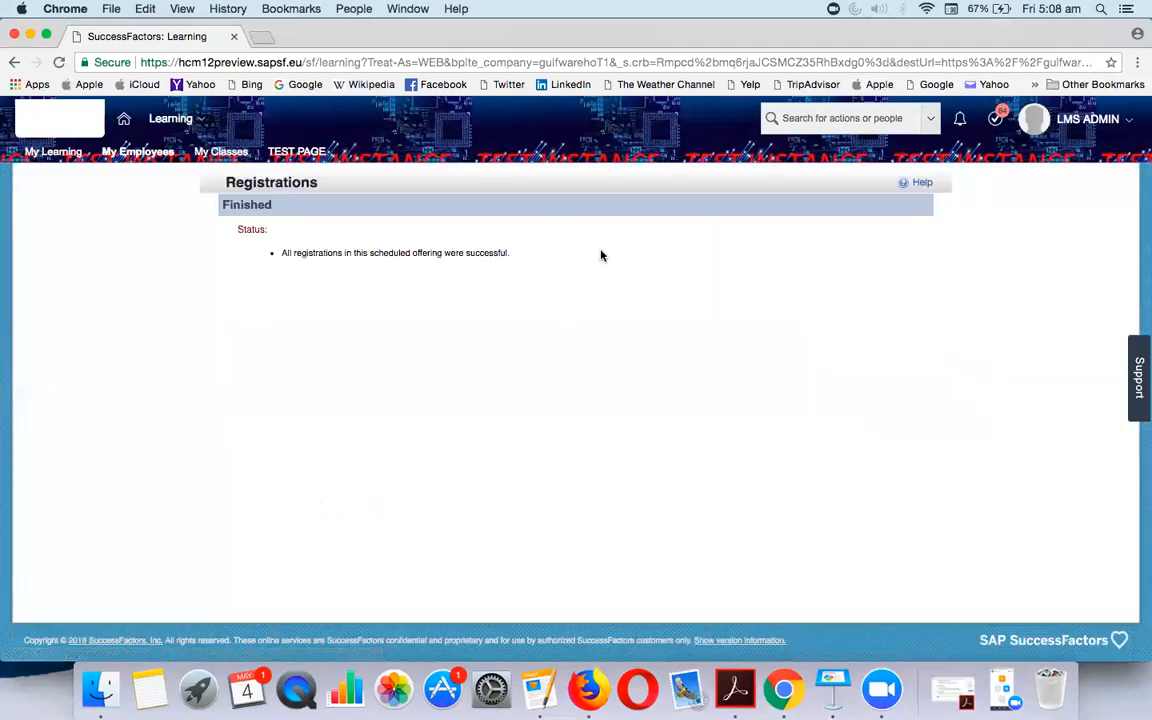
{"action": "left_click", "coordinate": [141, 157]}
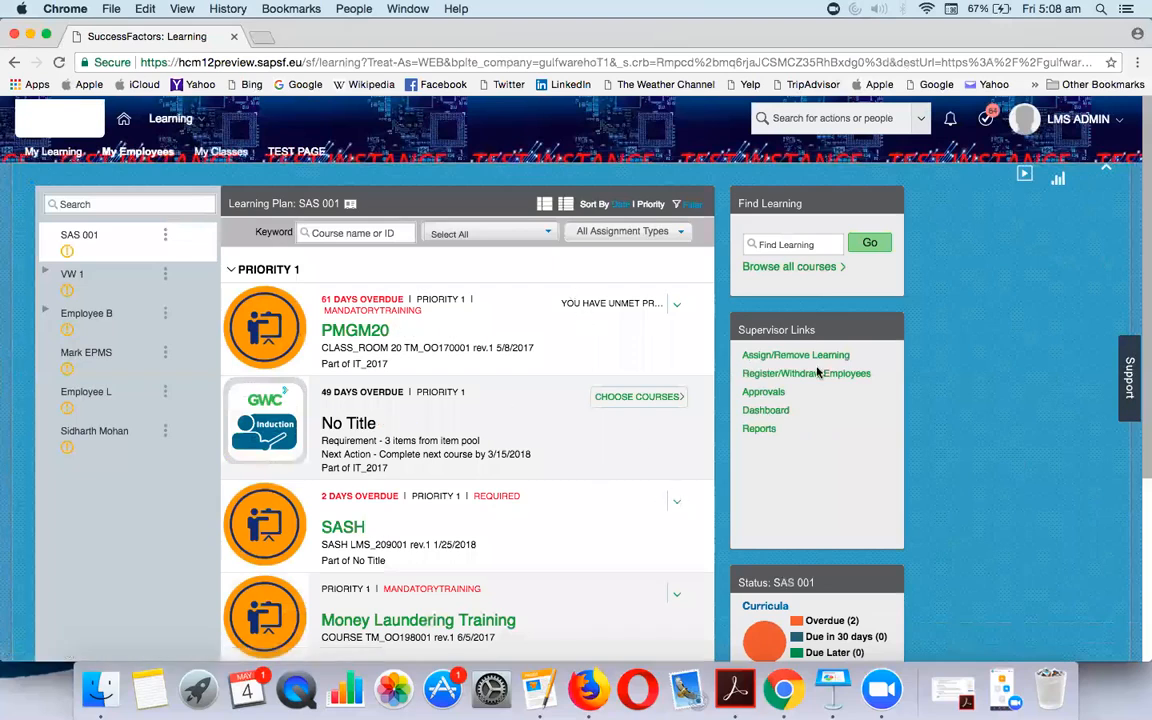
Scroll the My Employees learning plan to check the Status panel, with PMGM20 at 61 days overdue
{"action": "scroll", "coordinate": [800, 372], "scroll_direction": "down", "scroll_amount": 5}
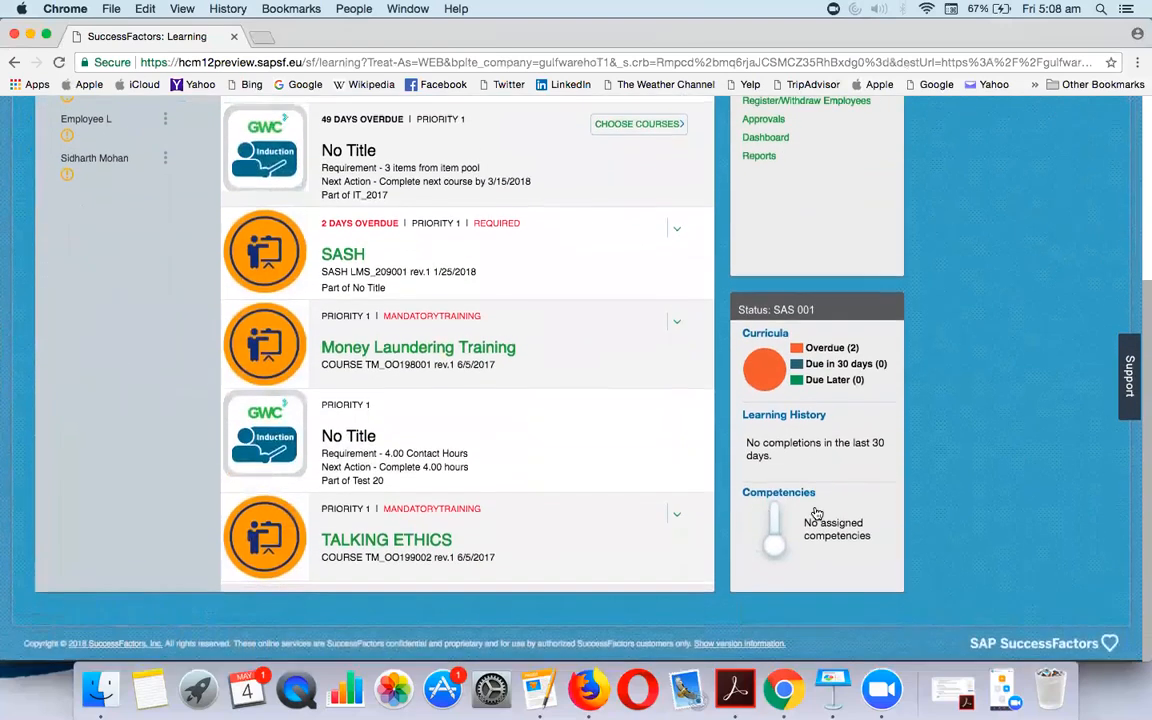
{"action": "scroll", "coordinate": [808, 444], "scroll_direction": "up", "scroll_amount": 5}
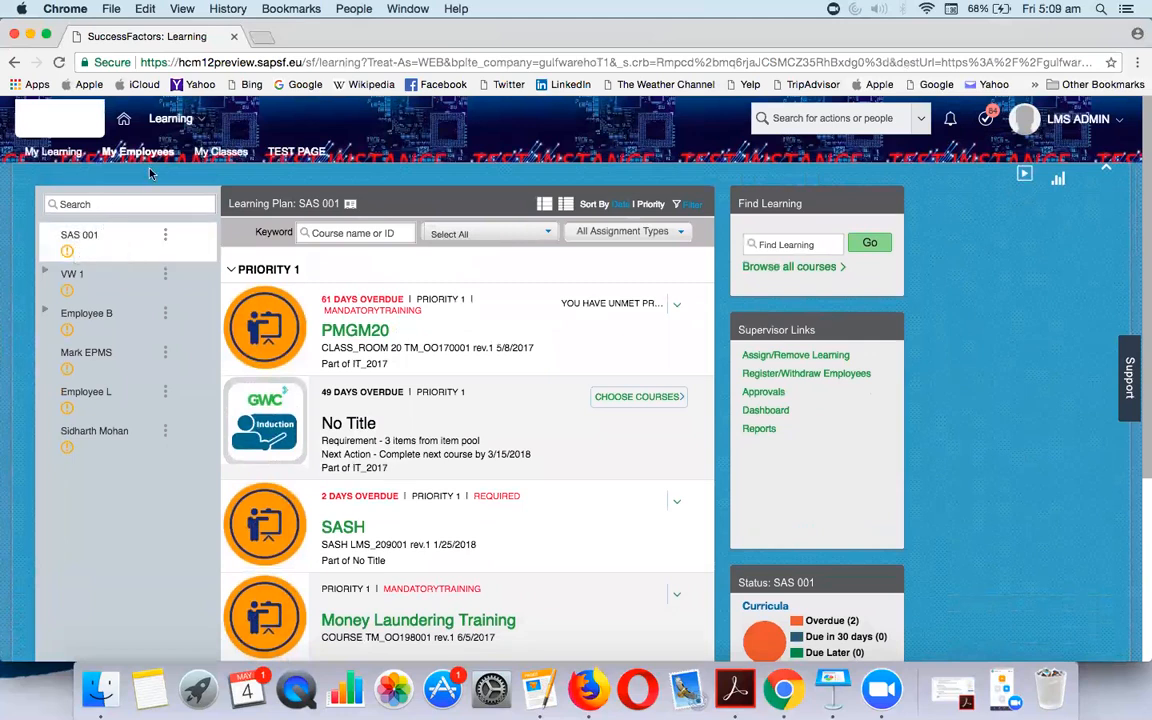
Go through Admin Center to Learning Administration
{"action": "left_click", "coordinate": [165, 119]}
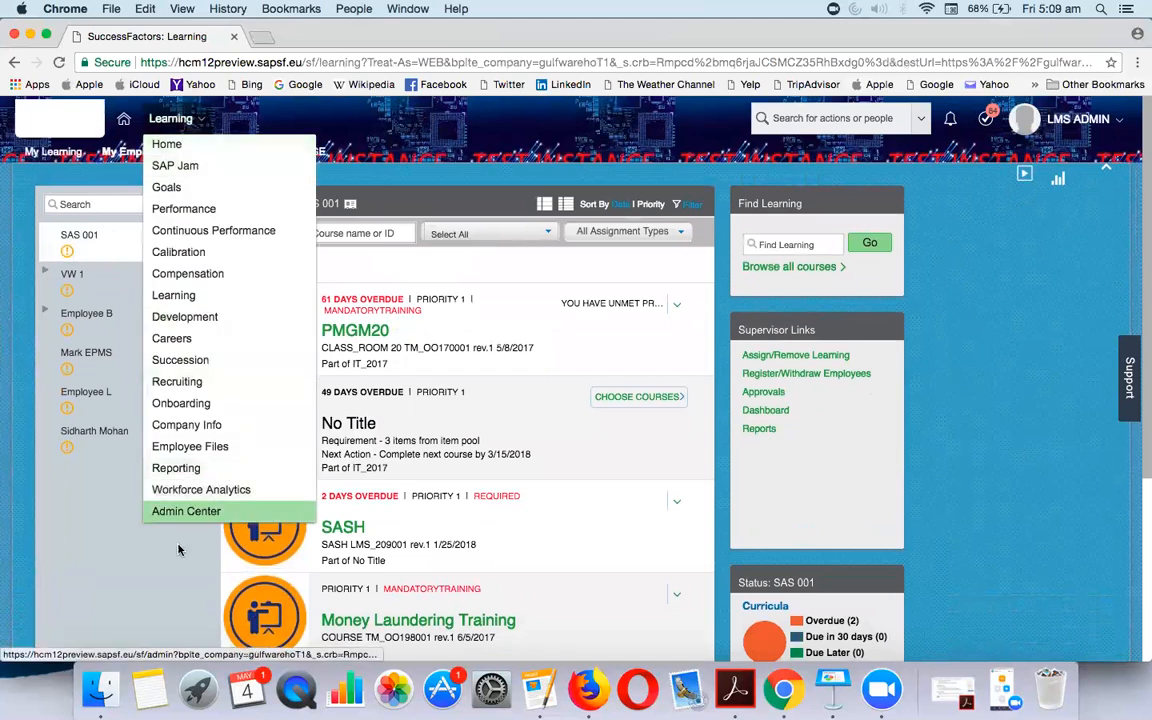
{"action": "left_click", "coordinate": [181, 512]}
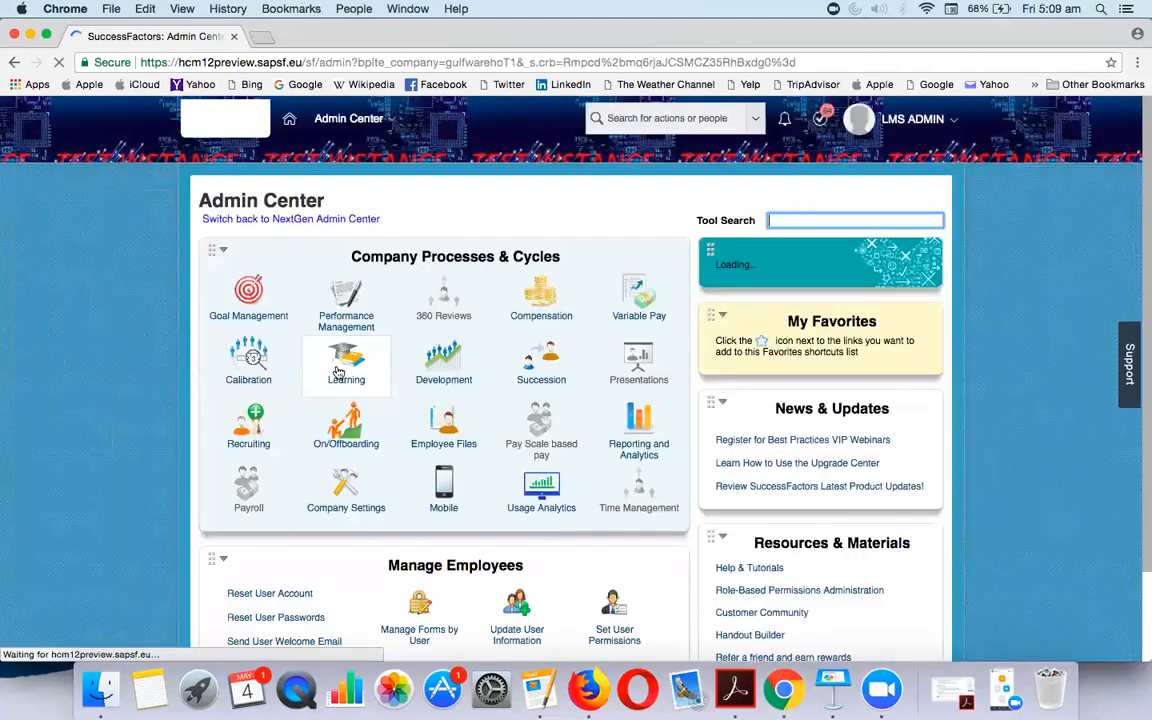
{"action": "mouse_move", "coordinate": [337, 370]}
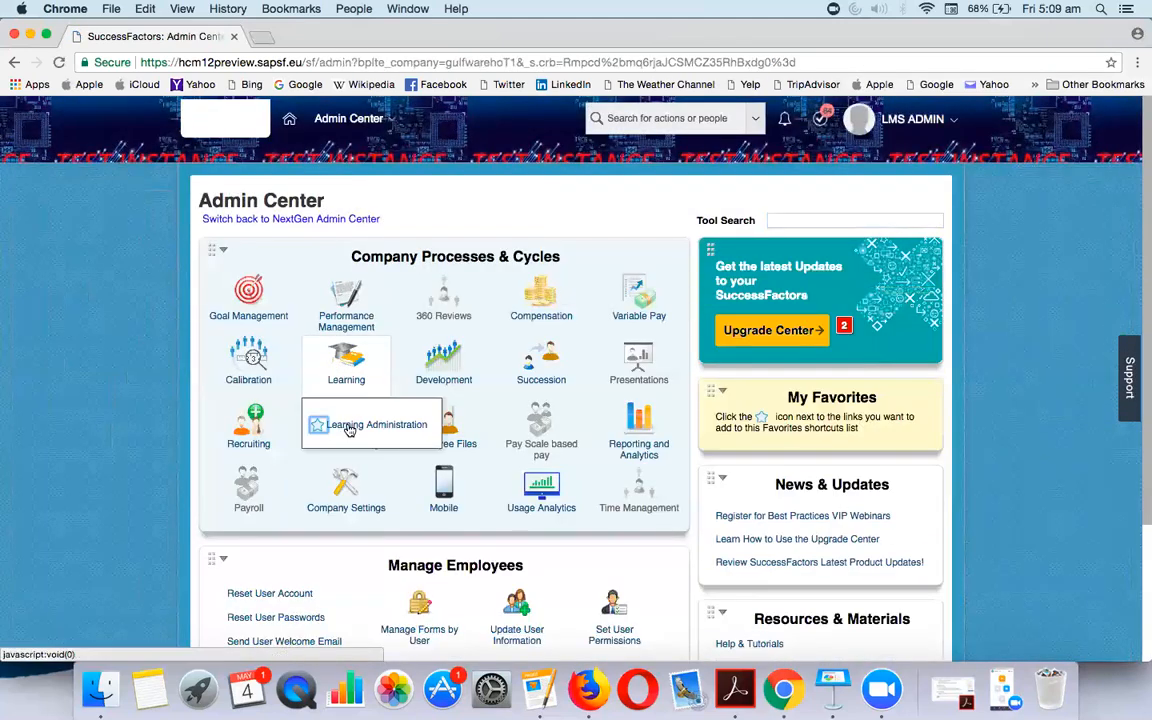
{"action": "left_click", "coordinate": [350, 428]}
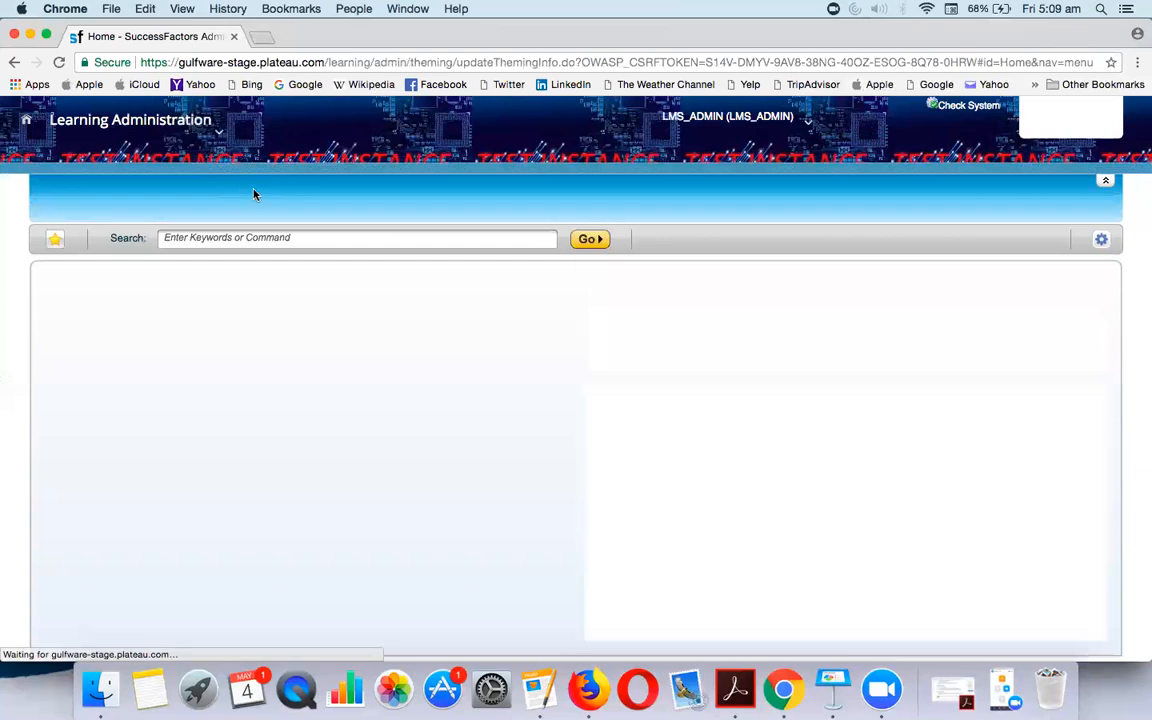
Search learning items filtered to item type N-CLASS, returning SAP SF EC - CR Training
{"action": "left_click", "coordinate": [227, 205]}
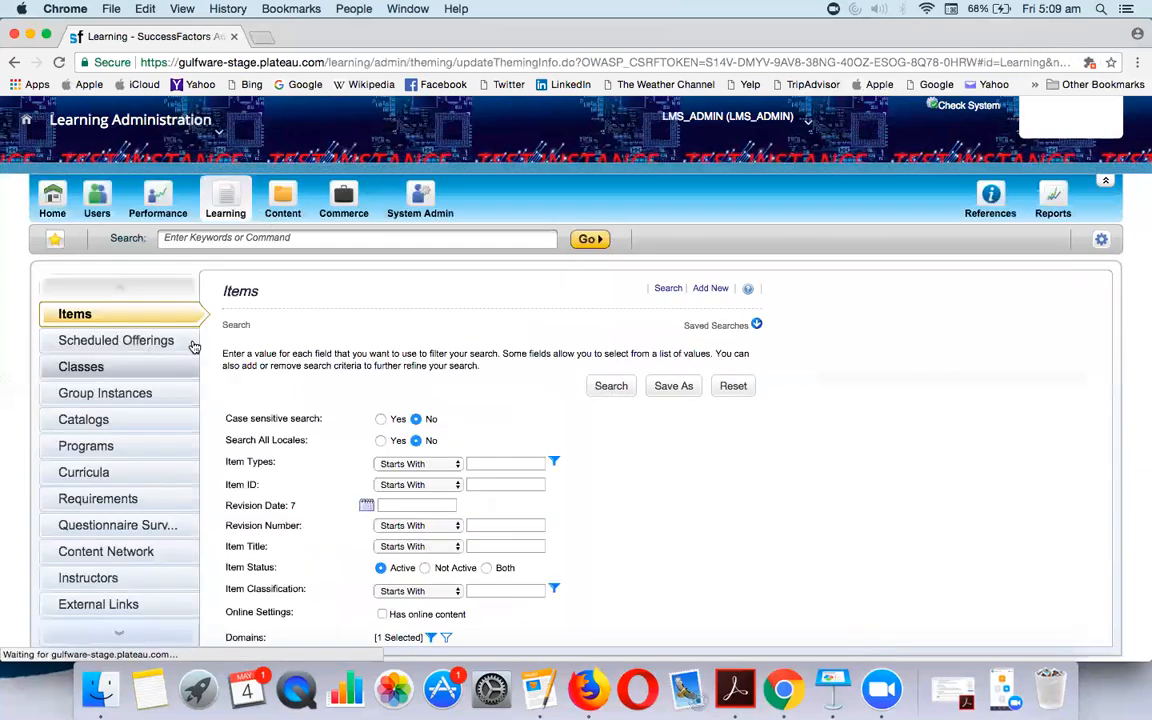
{"action": "left_click", "coordinate": [472, 464]}
{"action": "type", "text": "s"}
{"action": "key", "text": "BackSpace"}
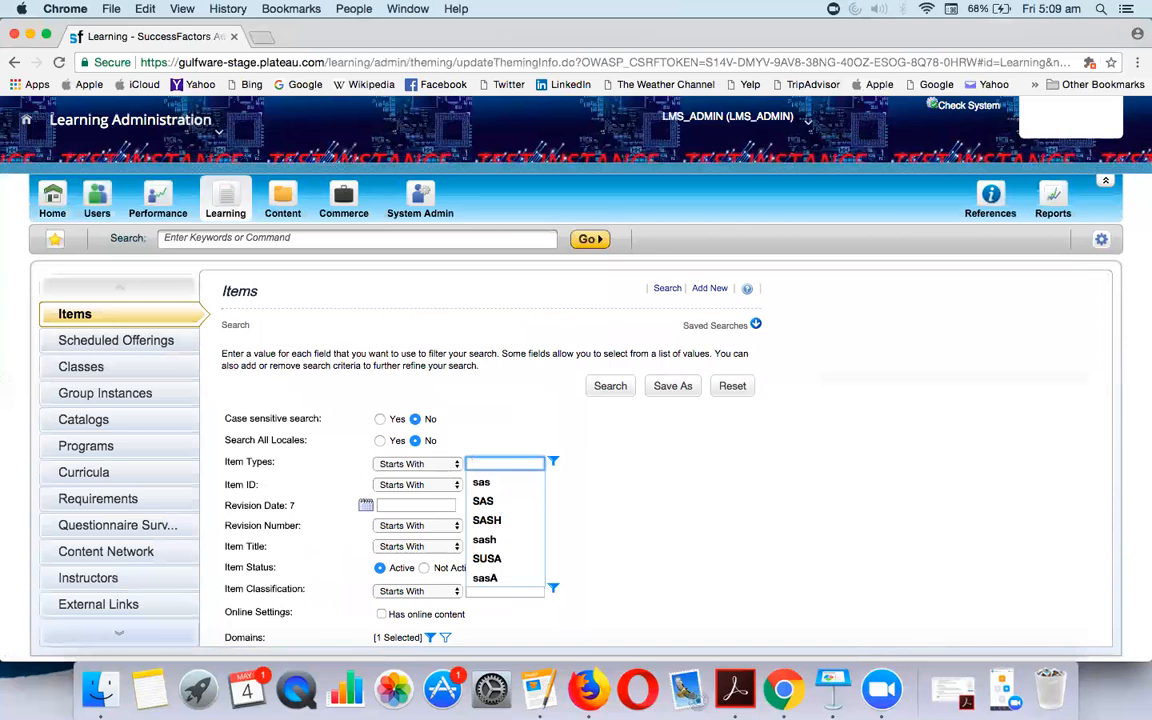
{"action": "type", "text": "nc"}
{"action": "key", "text": "BackSpace"}
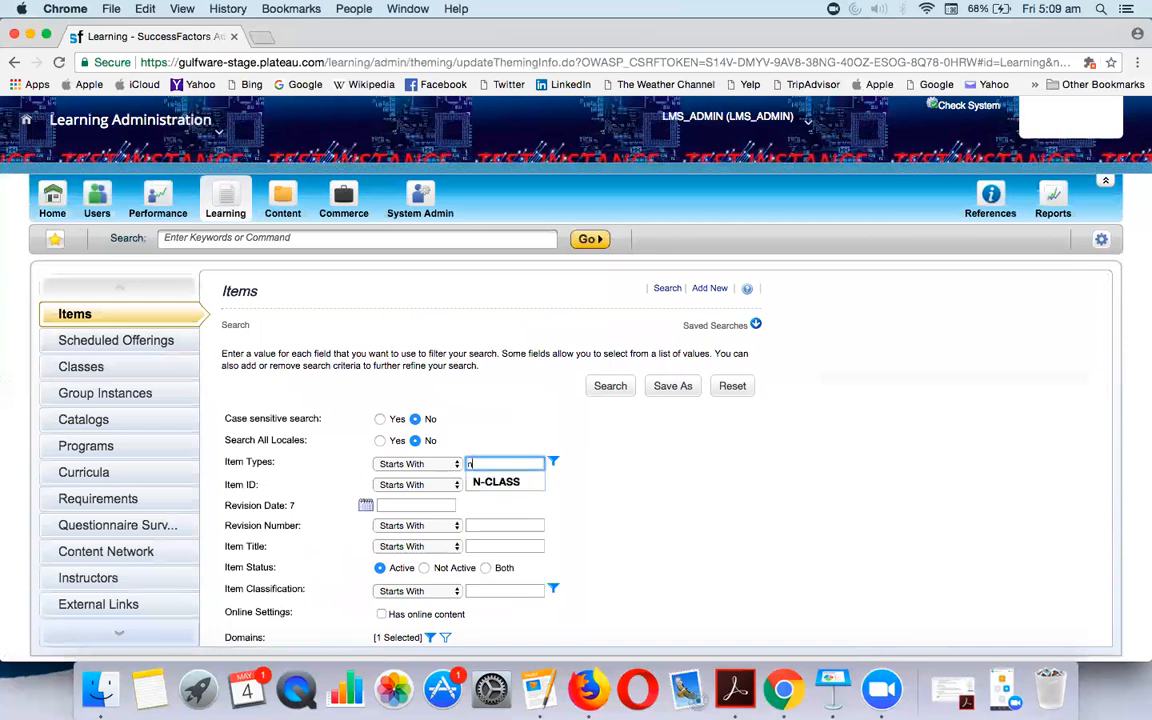
{"action": "left_click", "coordinate": [510, 482]}
{"action": "scroll", "coordinate": [638, 609], "scroll_direction": "down", "scroll_amount": 4}
{"action": "left_click", "coordinate": [612, 623]}
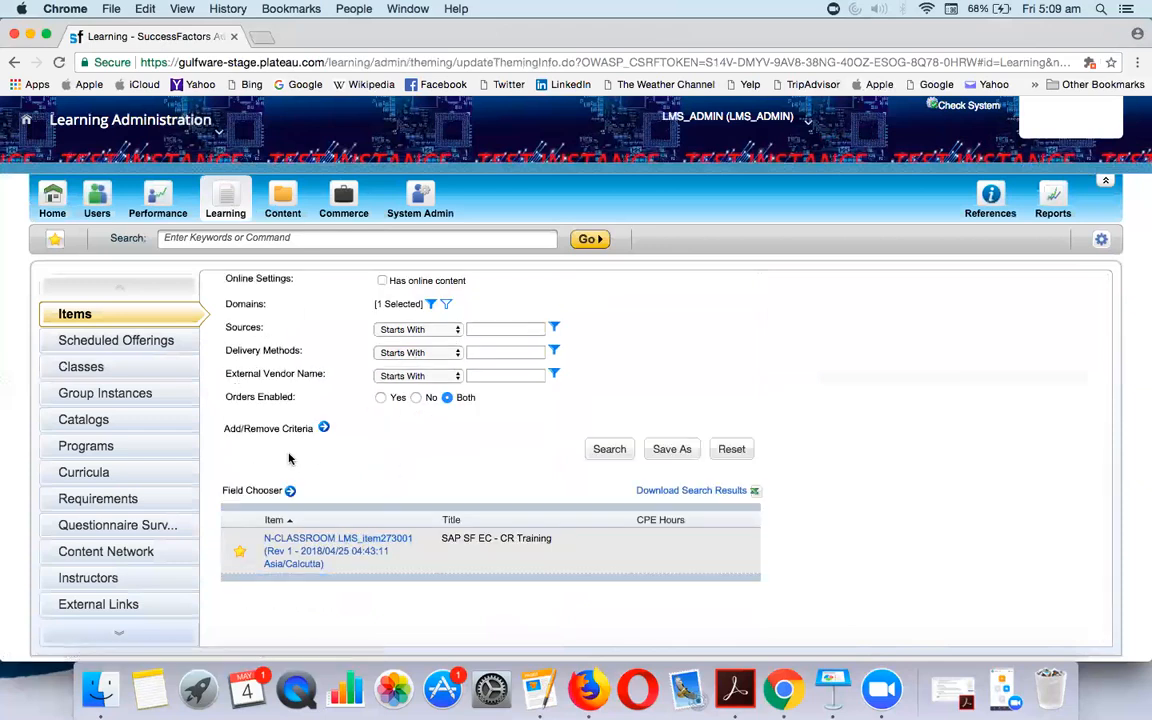
Open the SAP SF EC - CR Training item and its scheduled offering 238002
{"action": "left_click", "coordinate": [310, 548]}
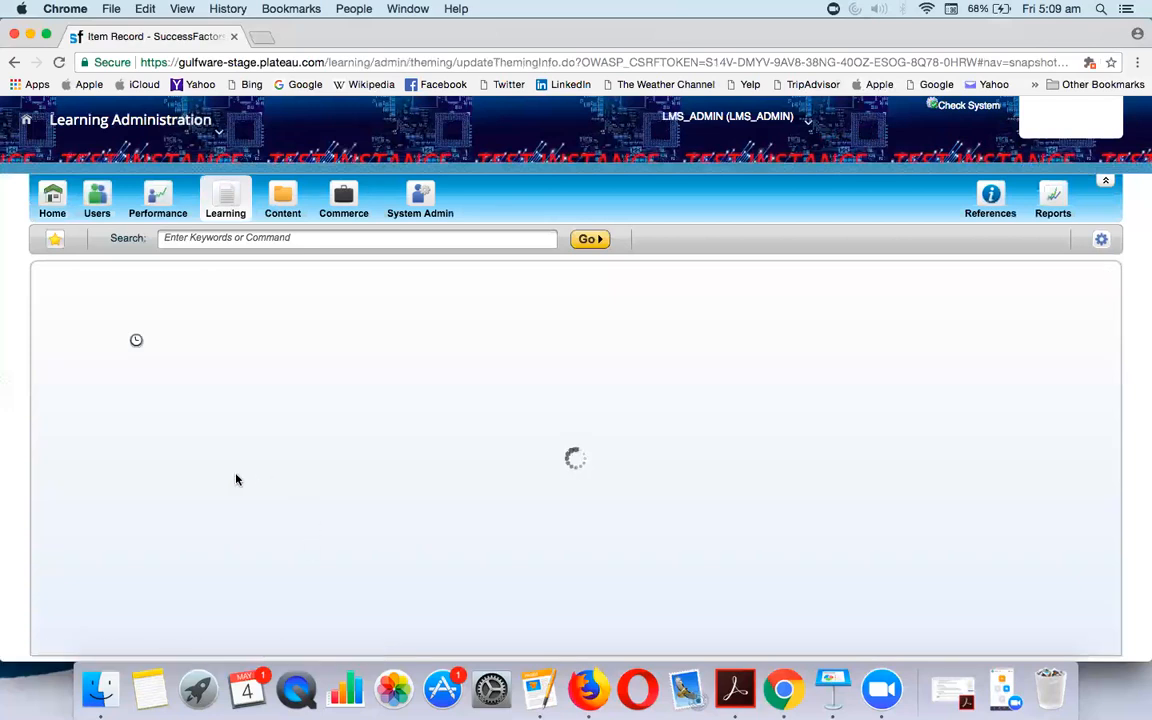
{"action": "scroll", "coordinate": [110, 570], "scroll_direction": "down", "scroll_amount": 3}
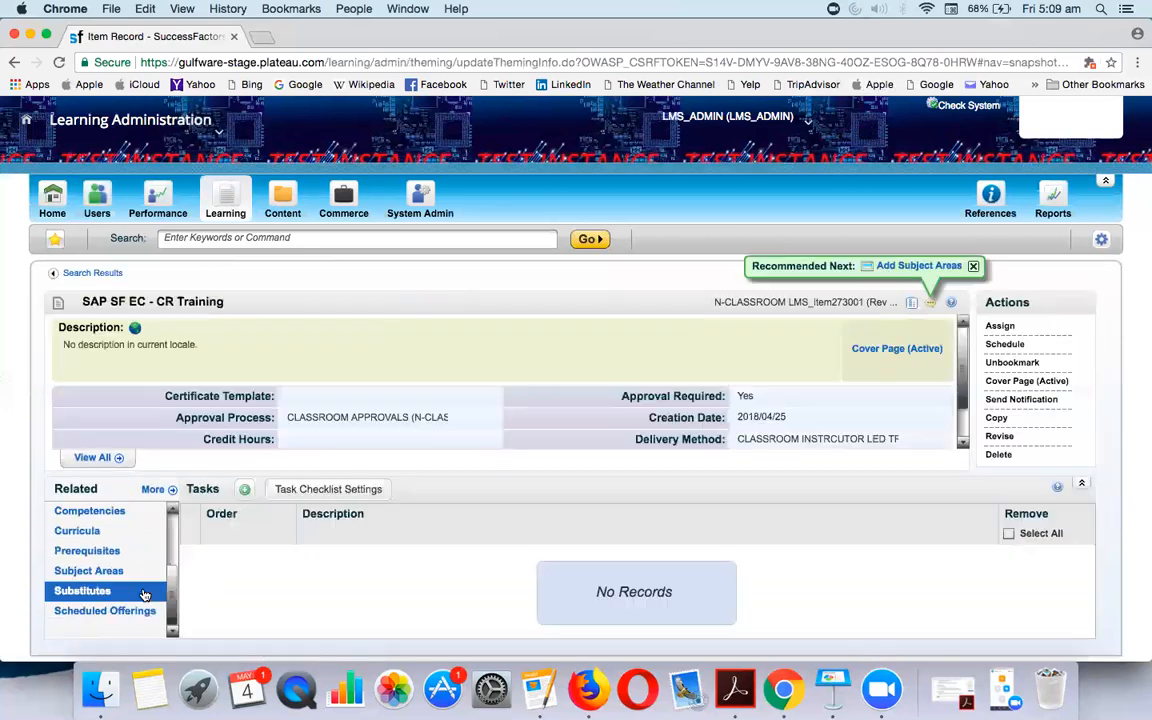
{"action": "left_click", "coordinate": [115, 611]}
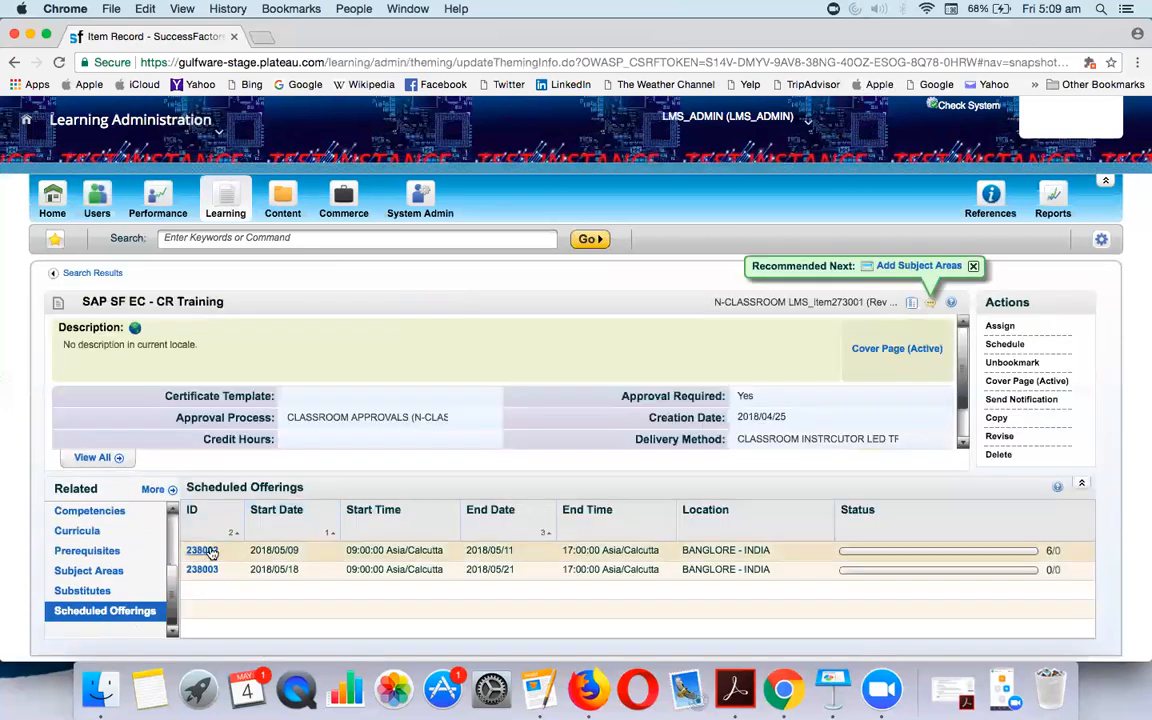
{"action": "left_click", "coordinate": [203, 550]}
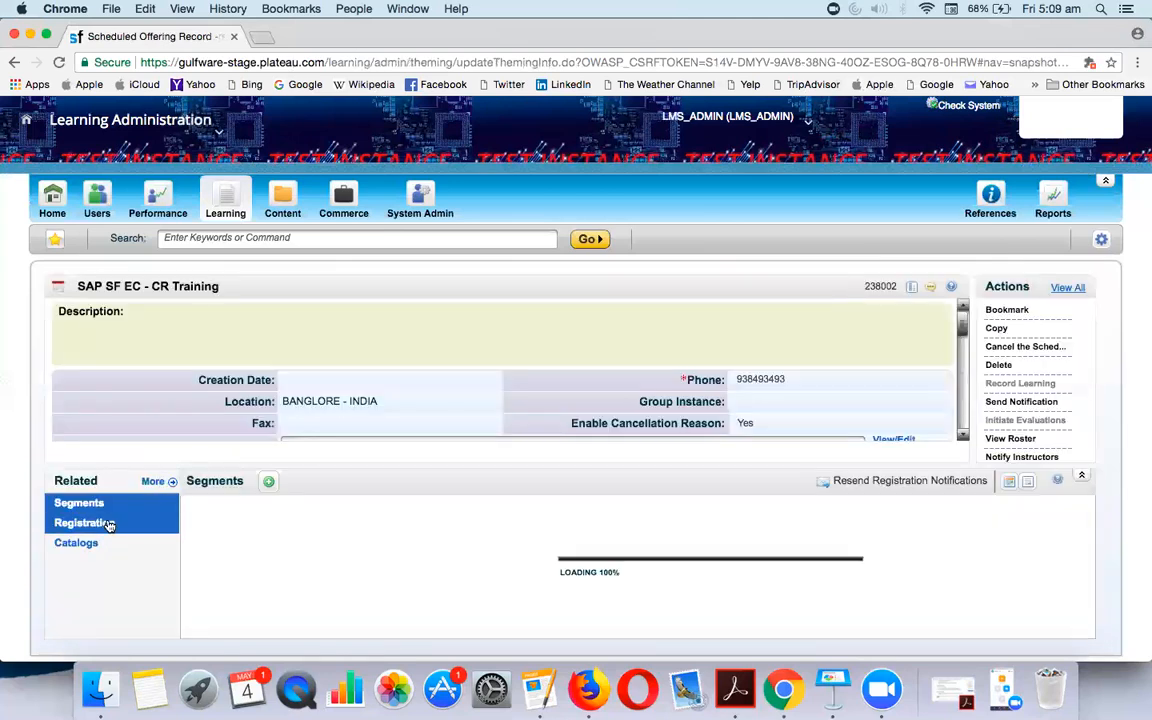
Show offering 238002's registrations, six enrolled and none waitlisted, and view the first learner's details
{"action": "left_click", "coordinate": [110, 524]}
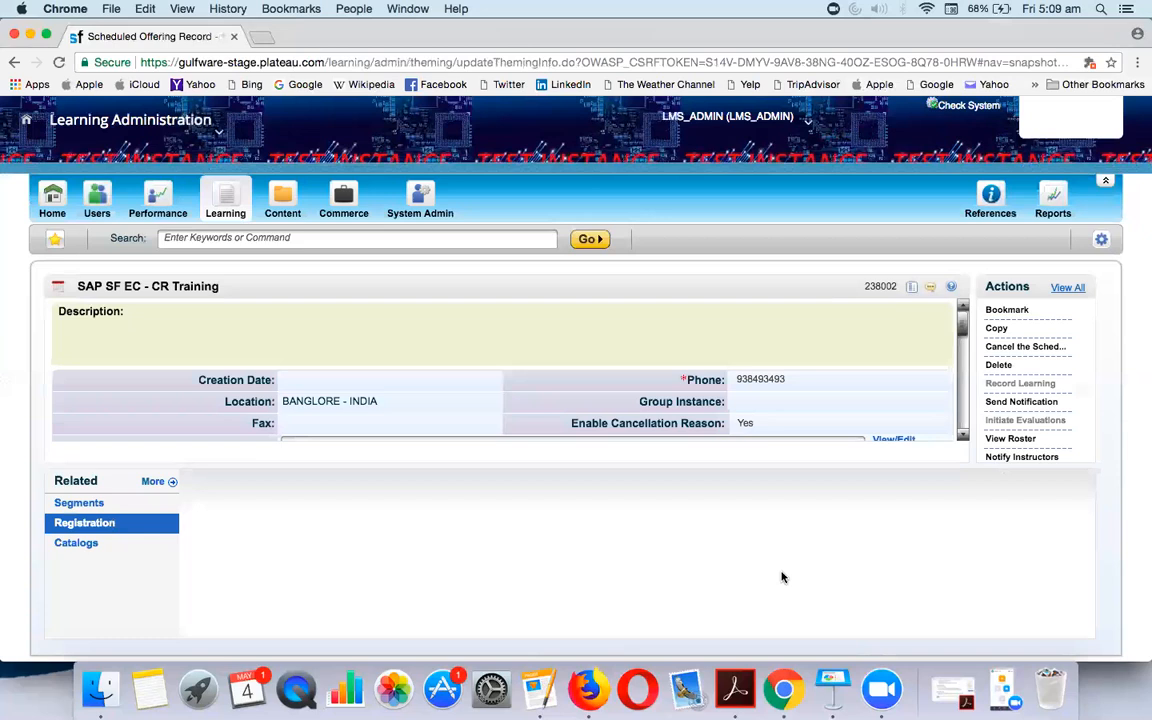
{"action": "left_click", "coordinate": [99, 523]}
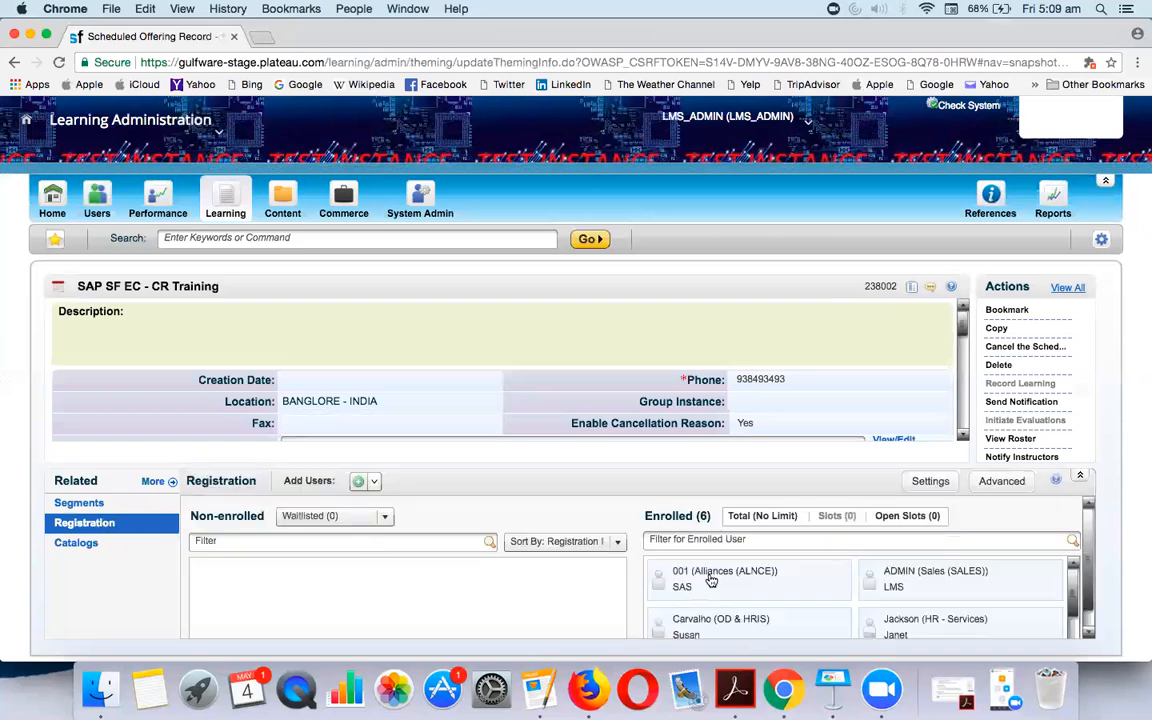
{"action": "left_click", "coordinate": [710, 580]}
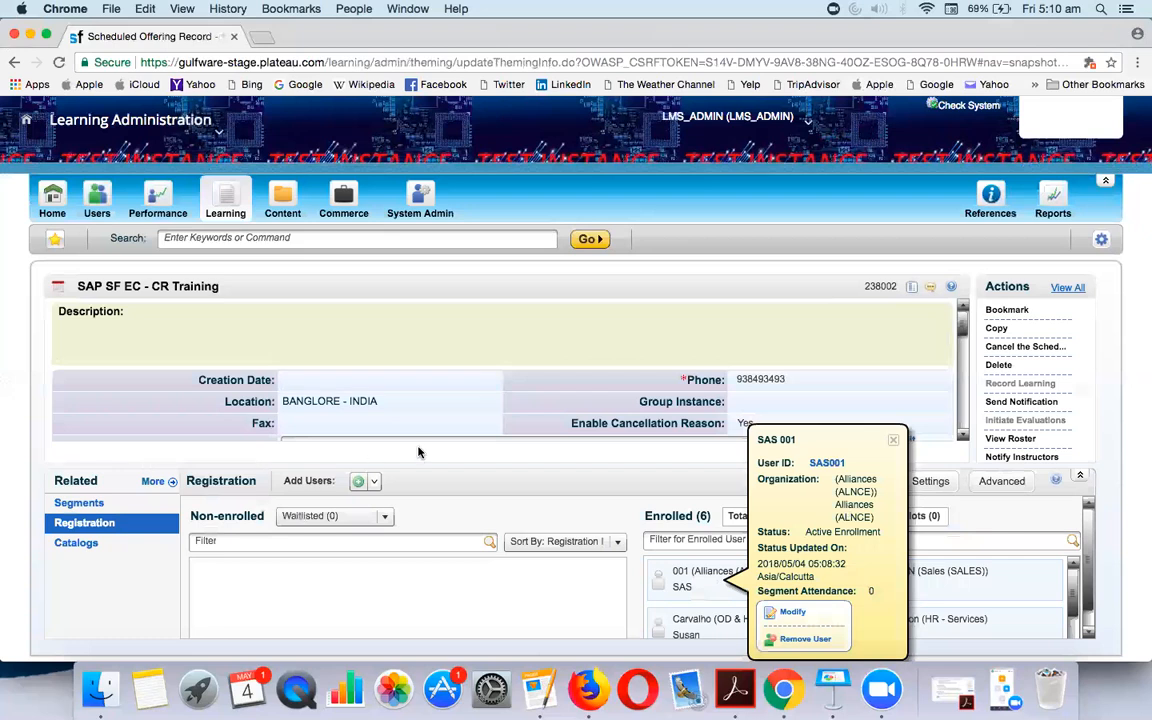
{"action": "left_click", "coordinate": [431, 397]}
Scroll through the offering's record details
{"action": "scroll", "coordinate": [963, 435], "scroll_direction": "down", "scroll_amount": 2}
{"action": "left_click", "coordinate": [964, 436]}
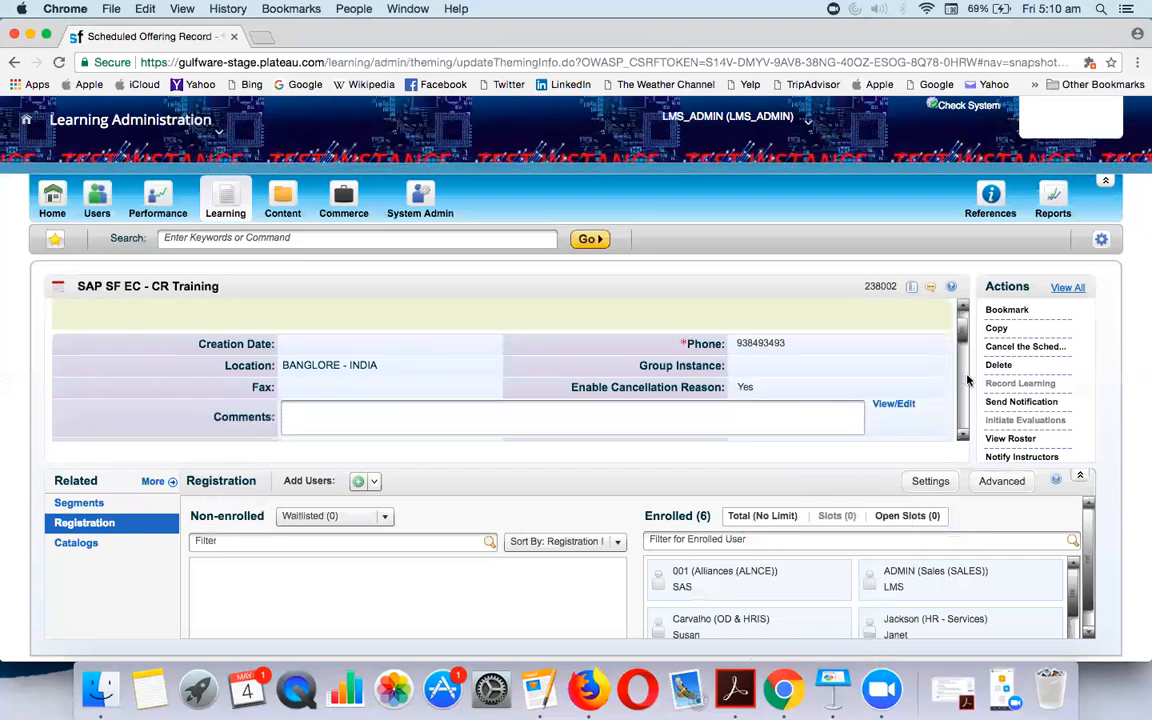
{"action": "left_click_drag", "start_coordinate": [965, 340], "coordinate": [966, 372]}
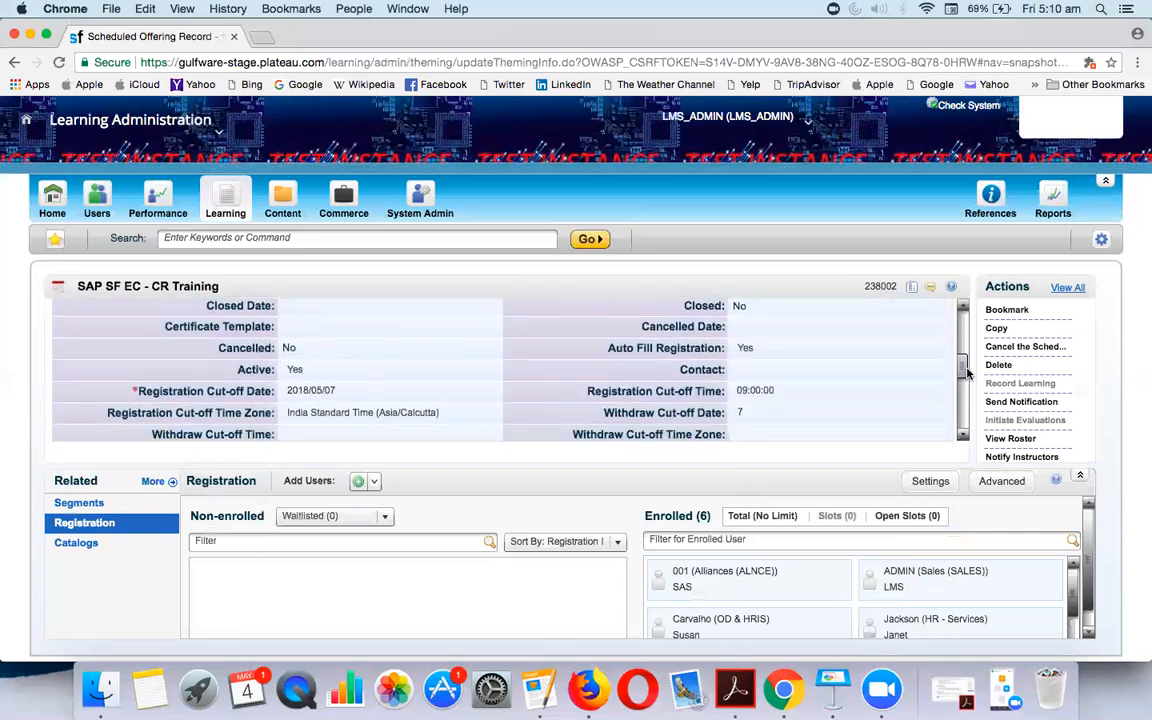
{"action": "left_click_drag", "start_coordinate": [966, 372], "coordinate": [968, 381]}
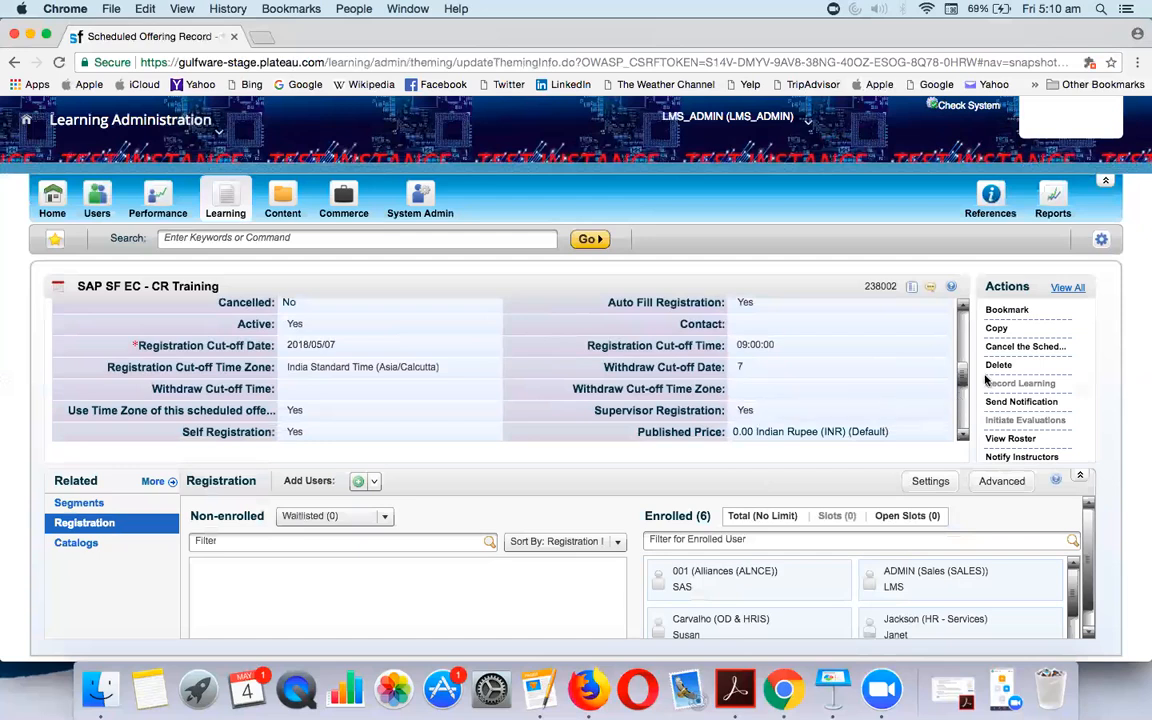
{"action": "left_click_drag", "start_coordinate": [963, 373], "coordinate": [968, 431]}
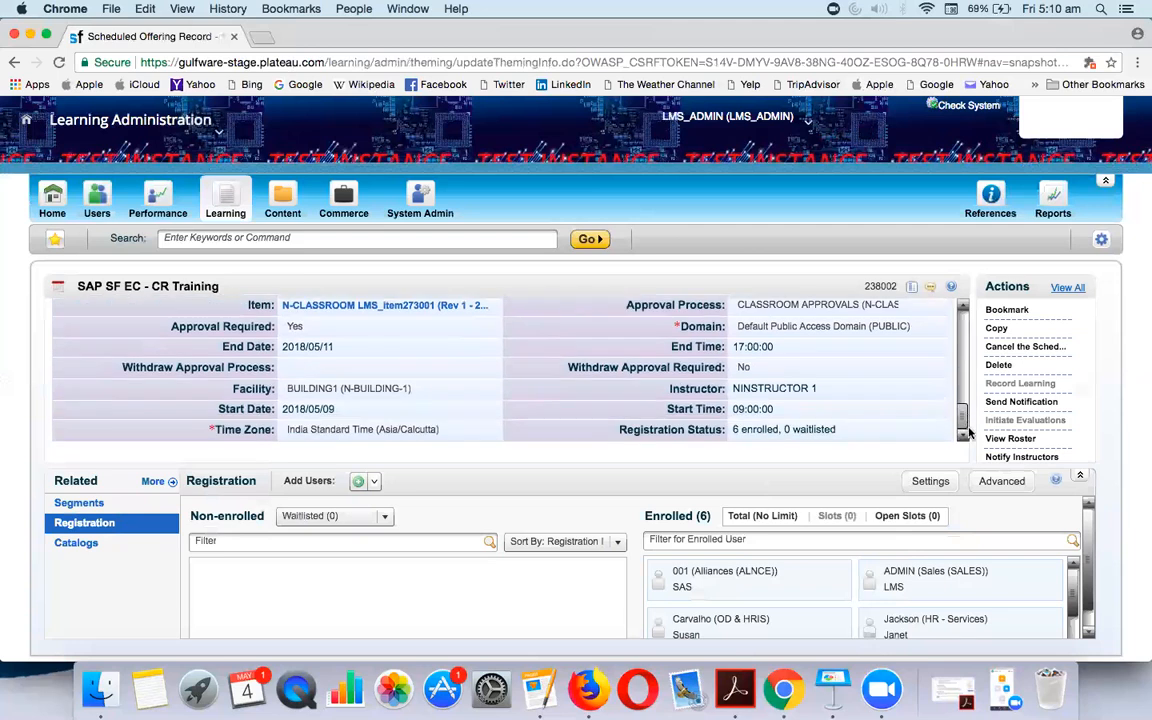
{"action": "left_click_drag", "start_coordinate": [968, 431], "coordinate": [961, 333]}
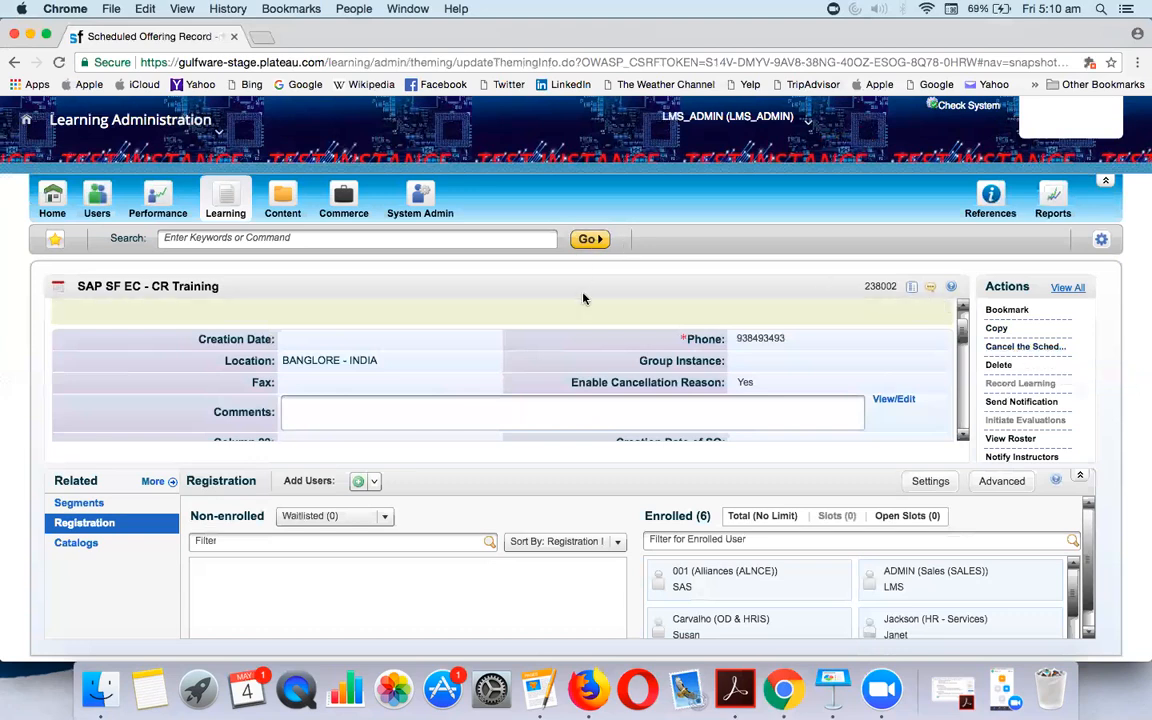
{"action": "key", "text": "super+Tab"}
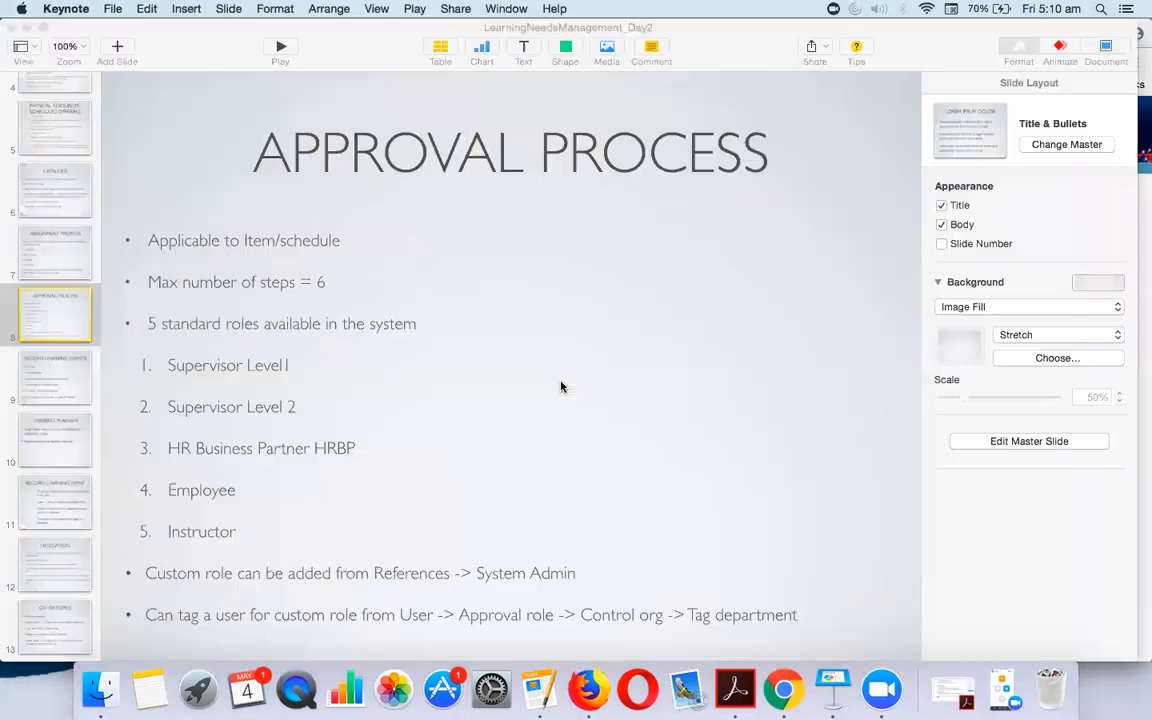
{"action": "left_click", "coordinate": [44, 377]}
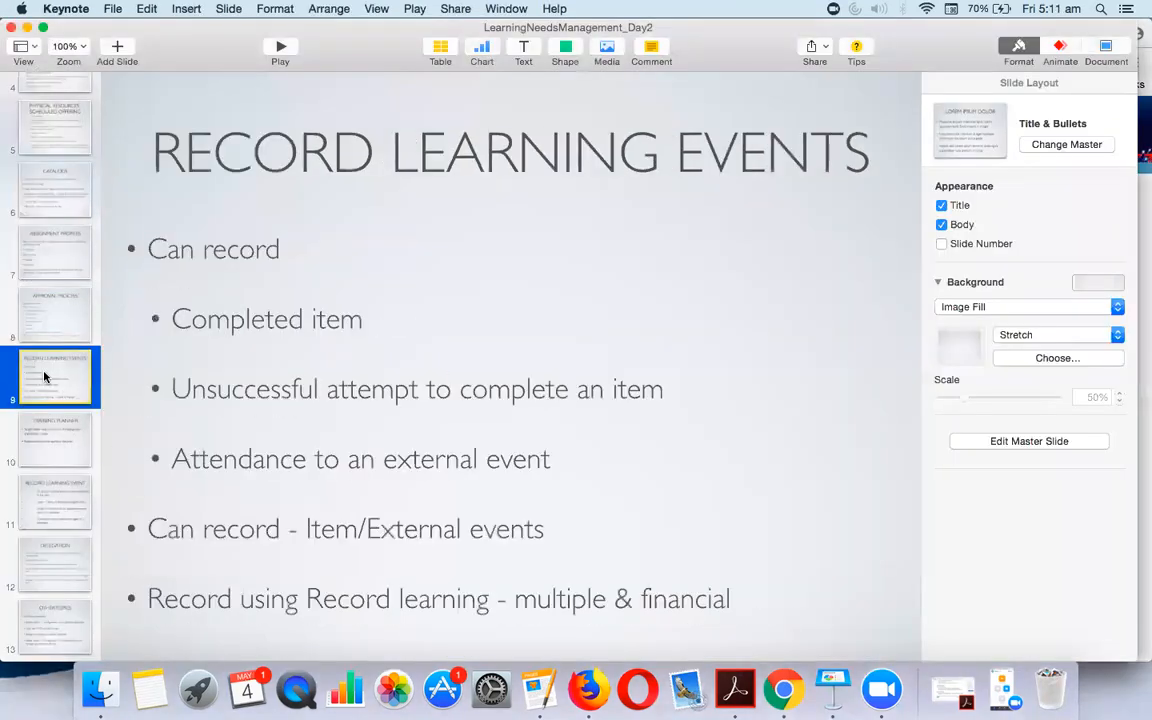
{"action": "key", "text": "super+Tab"}
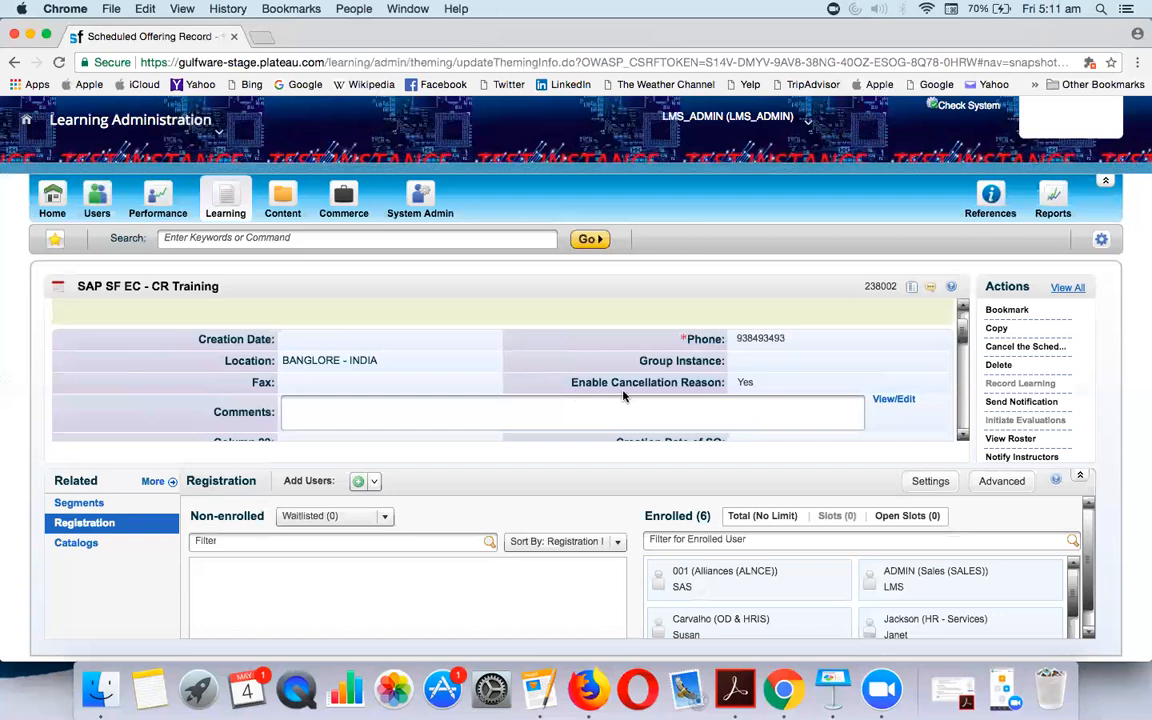
{"action": "scroll", "coordinate": [580, 389], "scroll_direction": "down", "scroll_amount": 10}
{"action": "scroll", "coordinate": [580, 389], "scroll_direction": "up", "scroll_amount": 5}
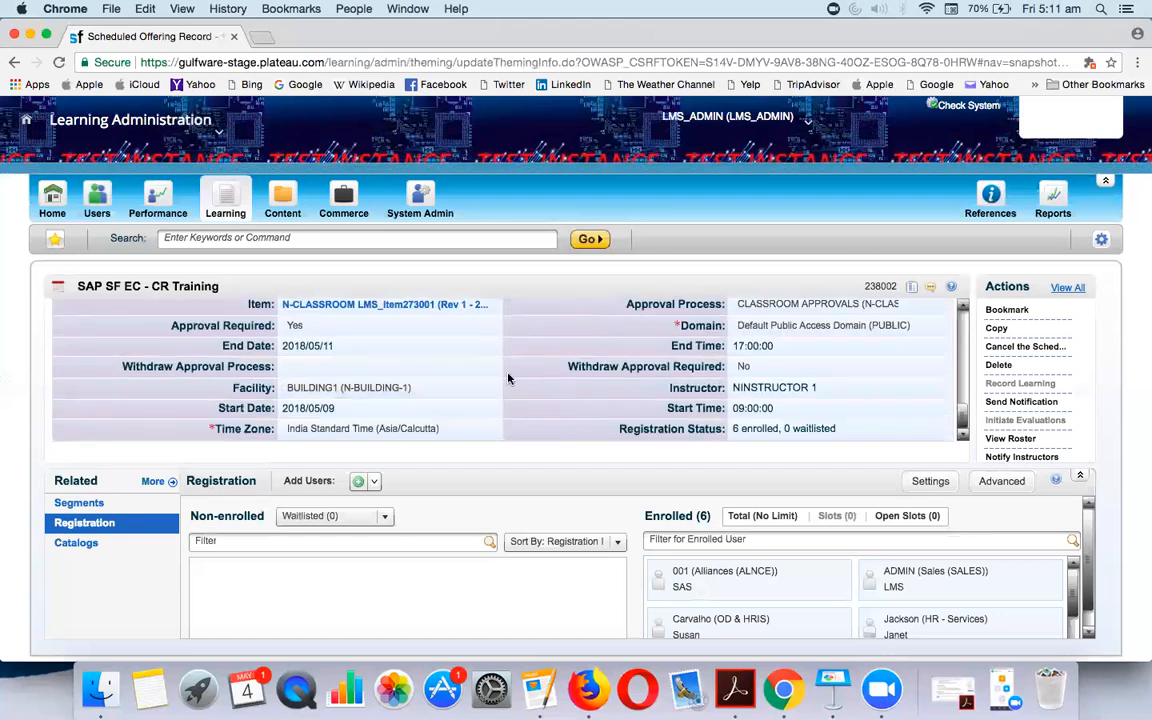
{"action": "scroll", "coordinate": [508, 378], "scroll_direction": "down", "scroll_amount": 8}
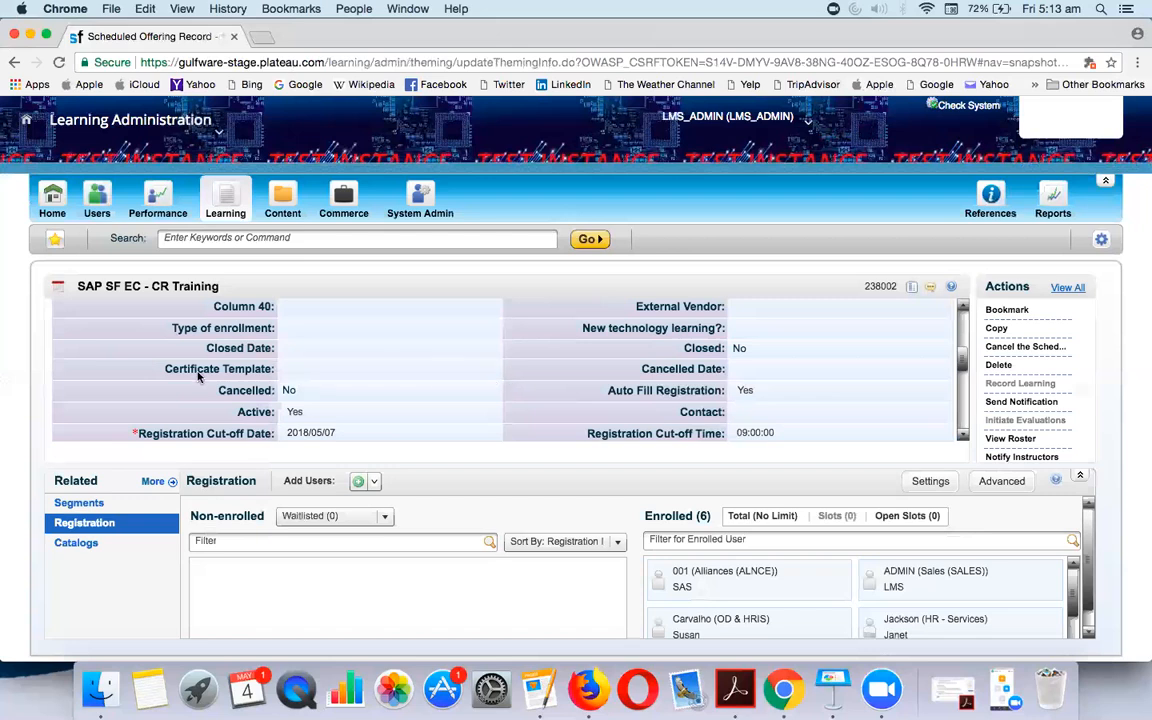
Return to the SAP SF EC - CR Training item record listing offerings 238002 and 238003
{"action": "mouse_move", "coordinate": [303, 370]}
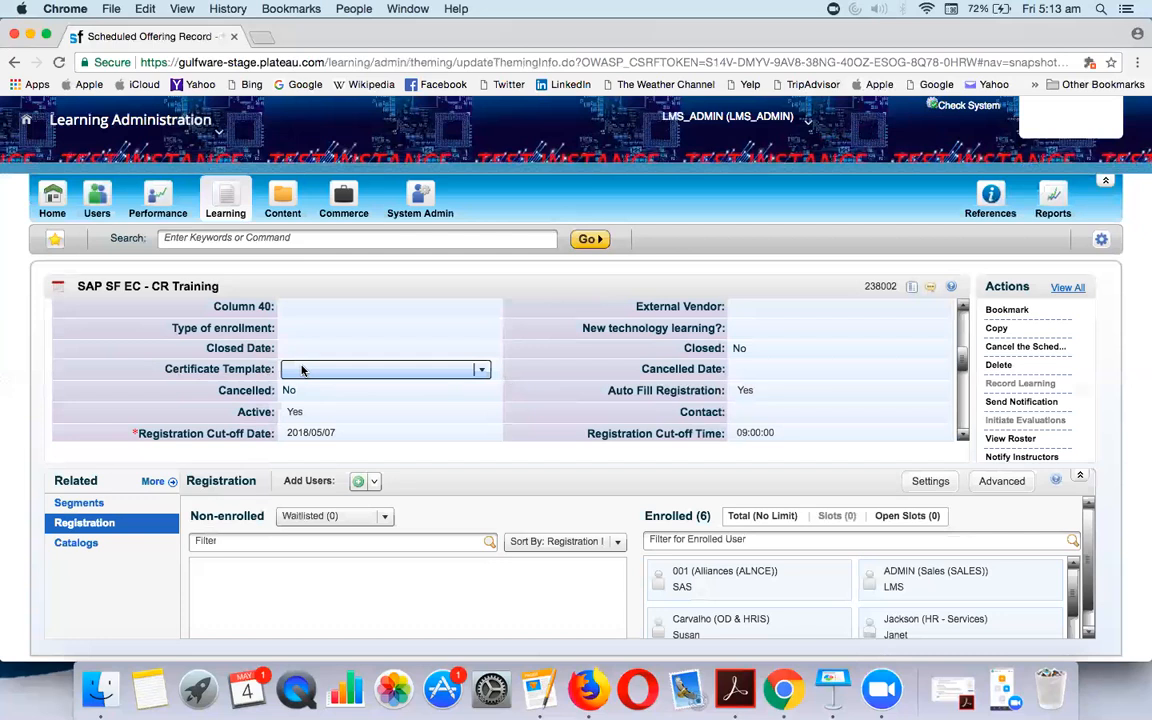
{"action": "scroll", "coordinate": [349, 380], "scroll_direction": "down", "scroll_amount": 3}
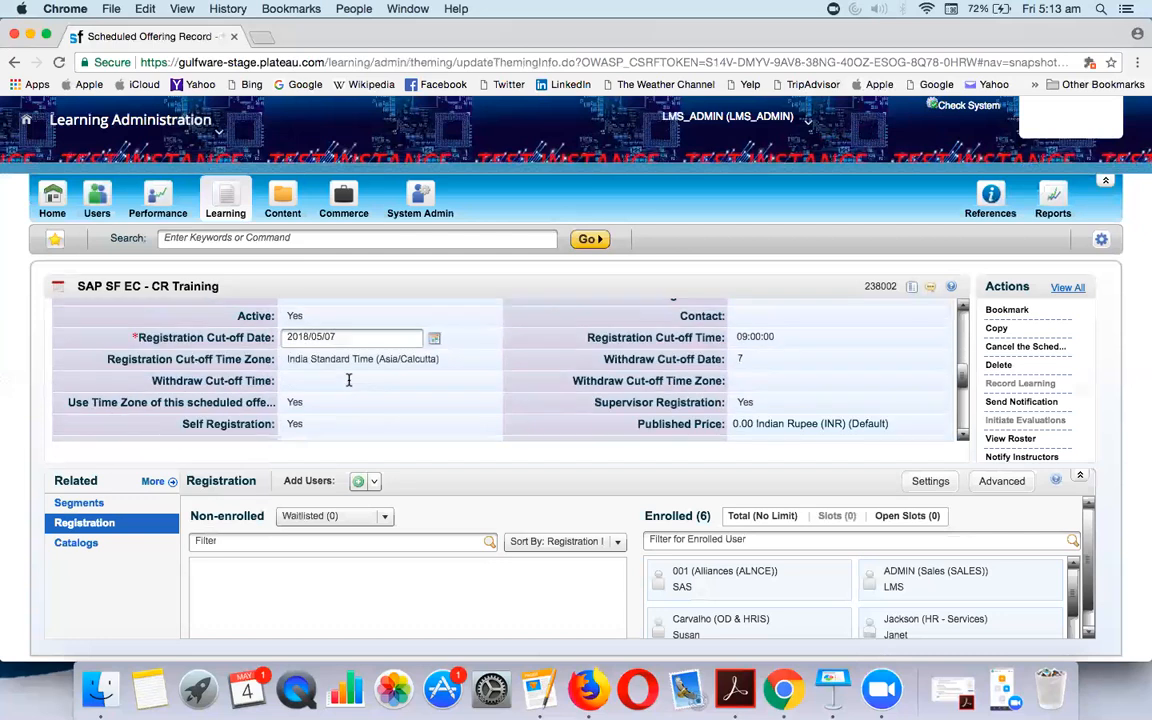
{"action": "scroll", "coordinate": [443, 372], "scroll_direction": "down", "scroll_amount": 3}
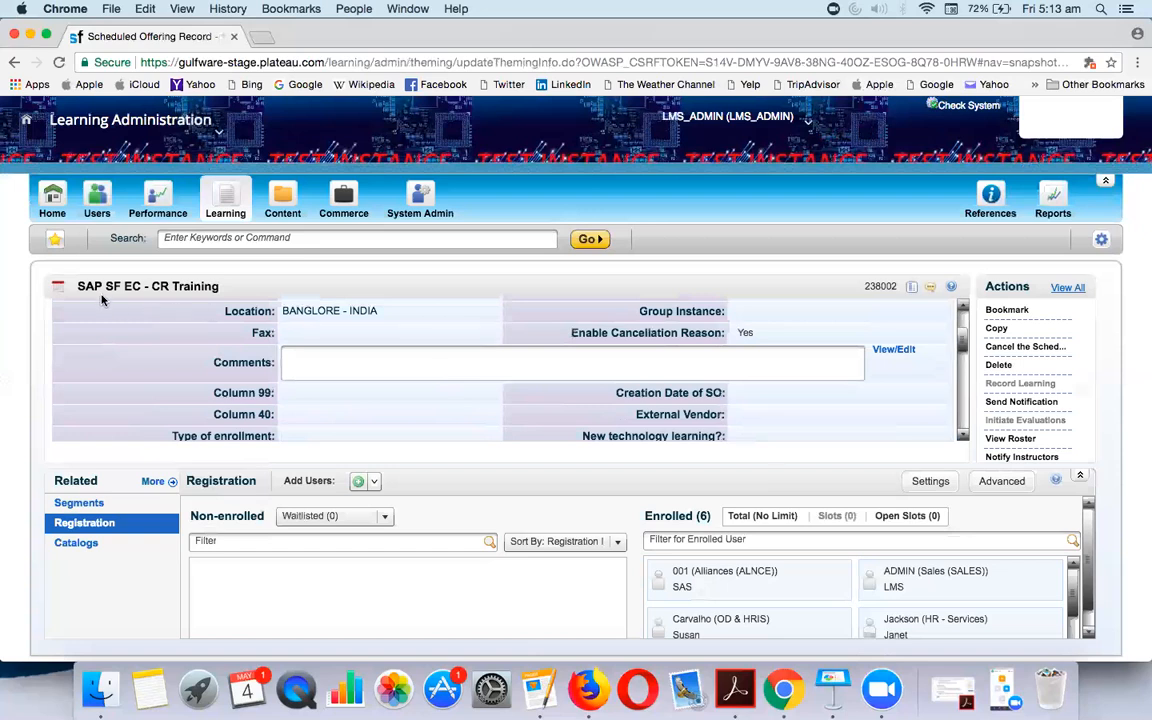
{"action": "scroll", "coordinate": [405, 423], "scroll_direction": "up", "scroll_amount": 5}
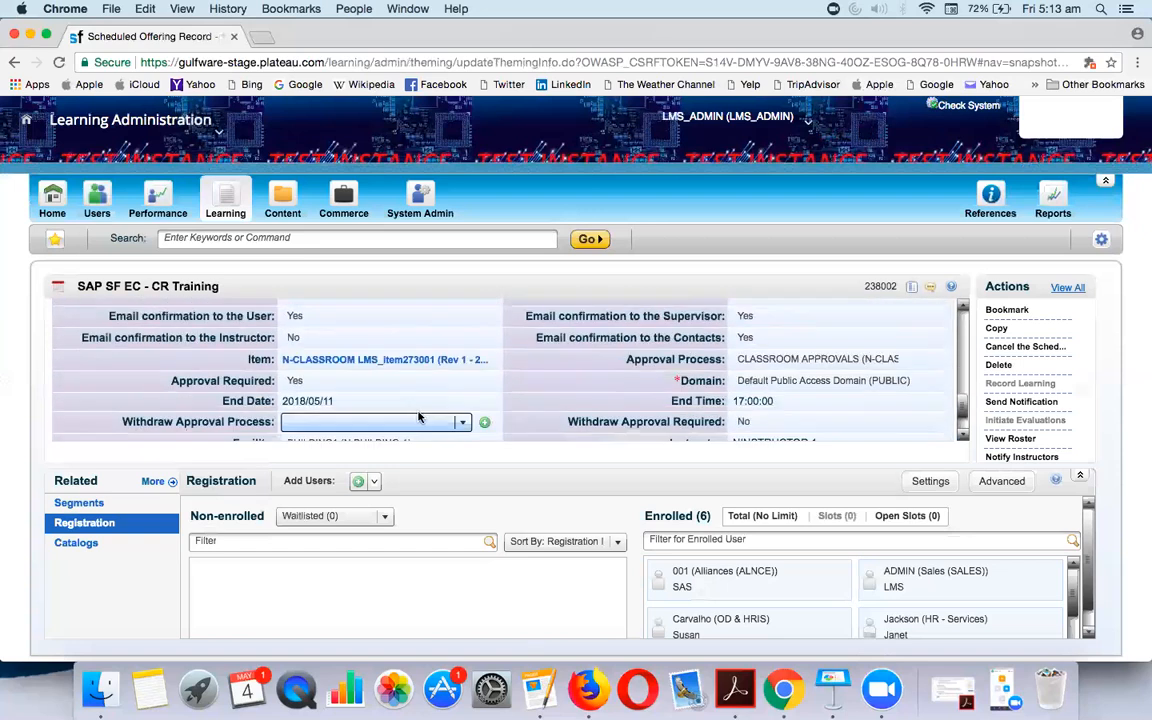
{"action": "left_click", "coordinate": [389, 361]}
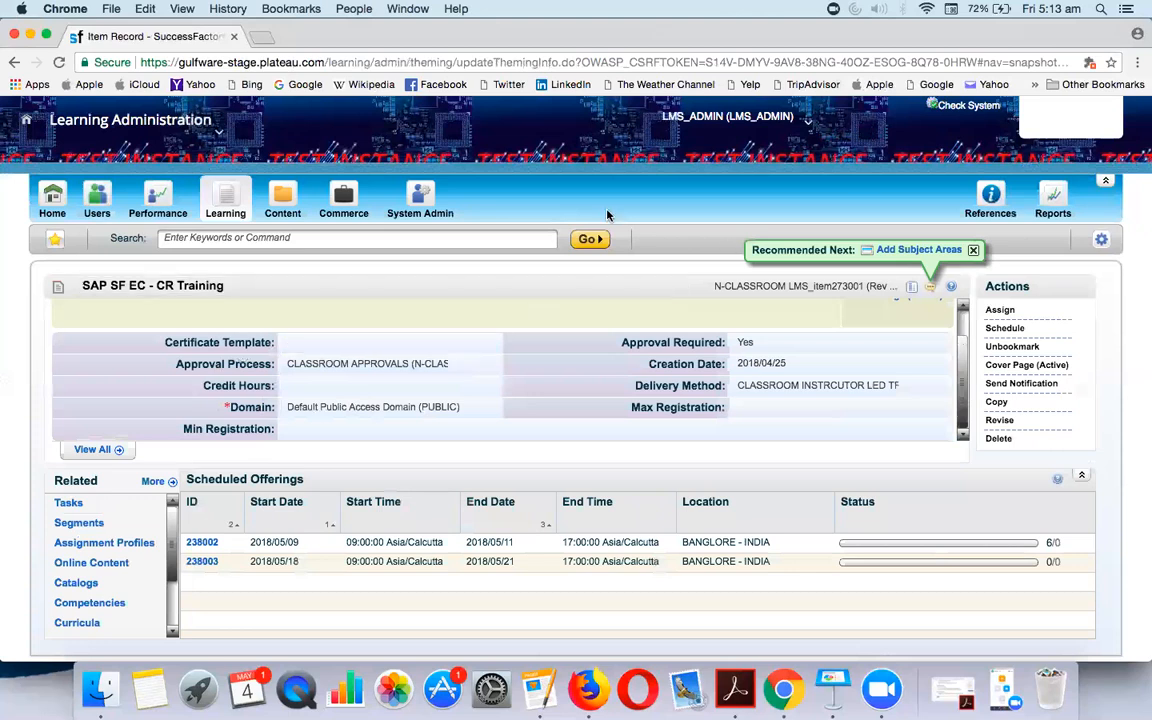
Search System Admin's Certificate Templates to list all 20, highlighting the Item-landscape-sample ID
{"action": "left_click", "coordinate": [400, 190]}
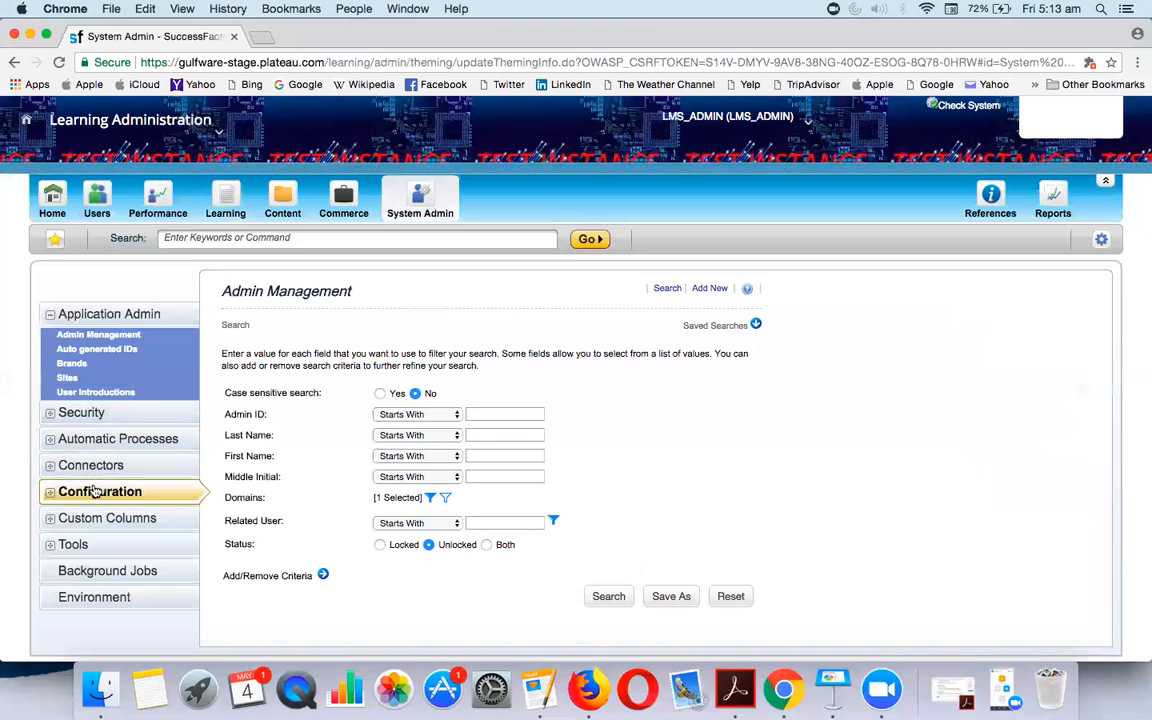
{"action": "left_click", "coordinate": [96, 489]}
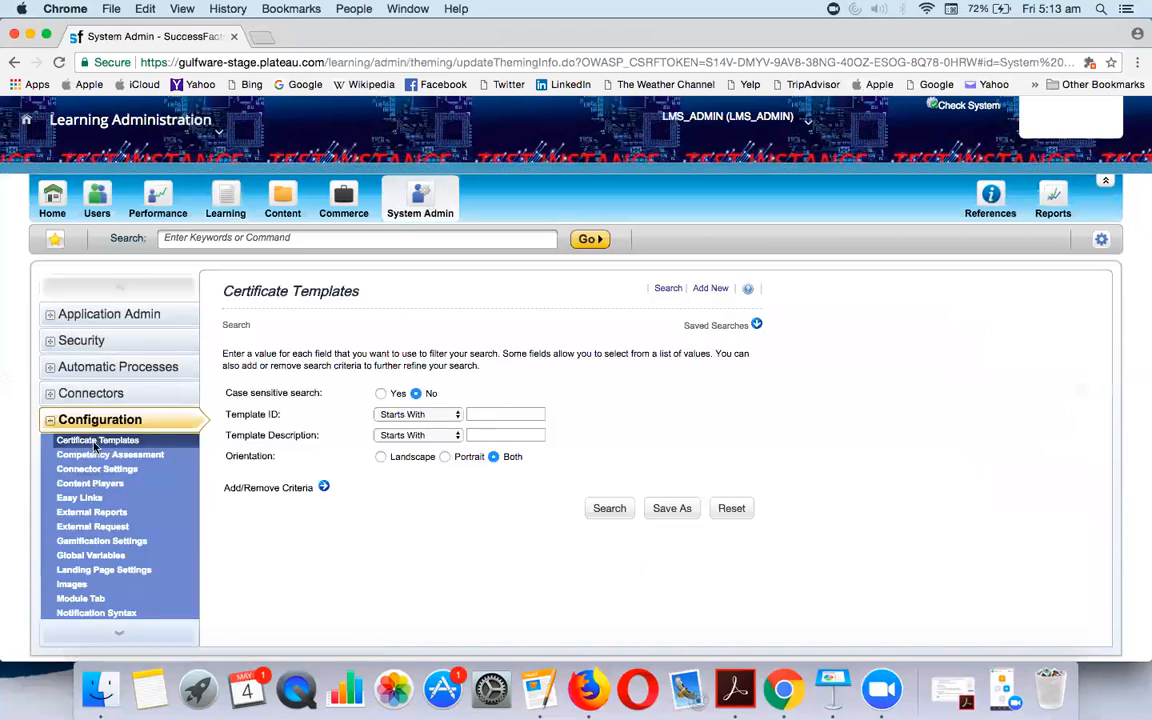
{"action": "left_click", "coordinate": [610, 508]}
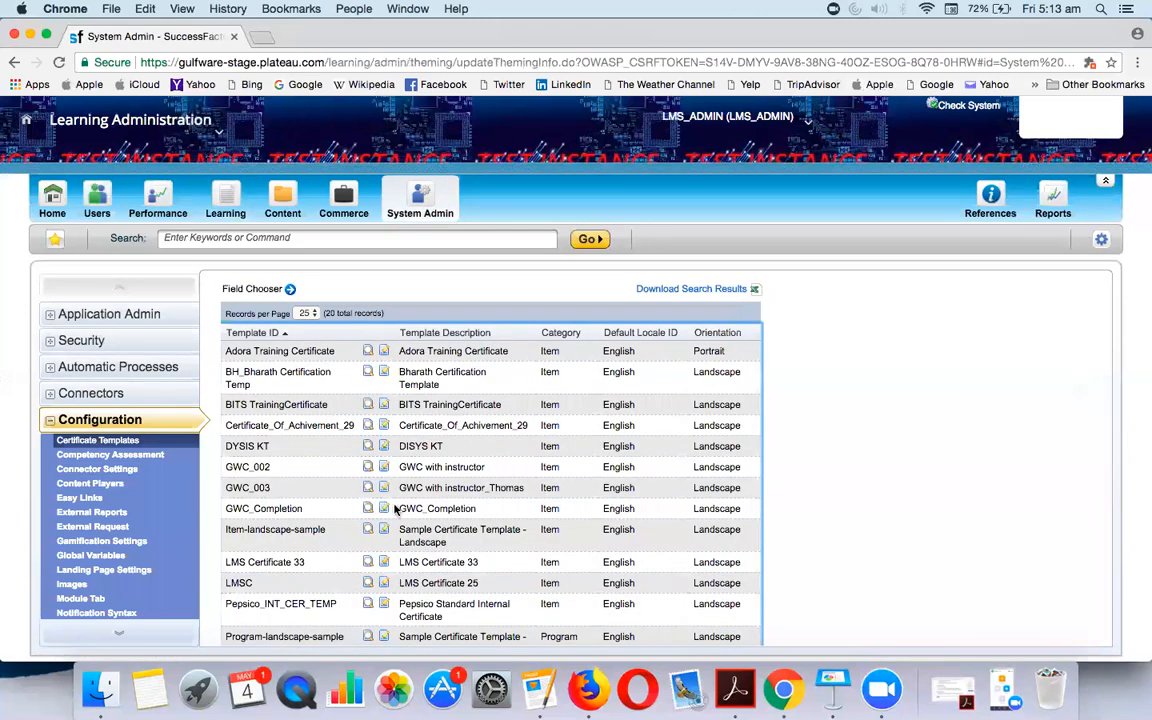
{"action": "scroll", "coordinate": [420, 475], "scroll_direction": "down", "scroll_amount": 5}
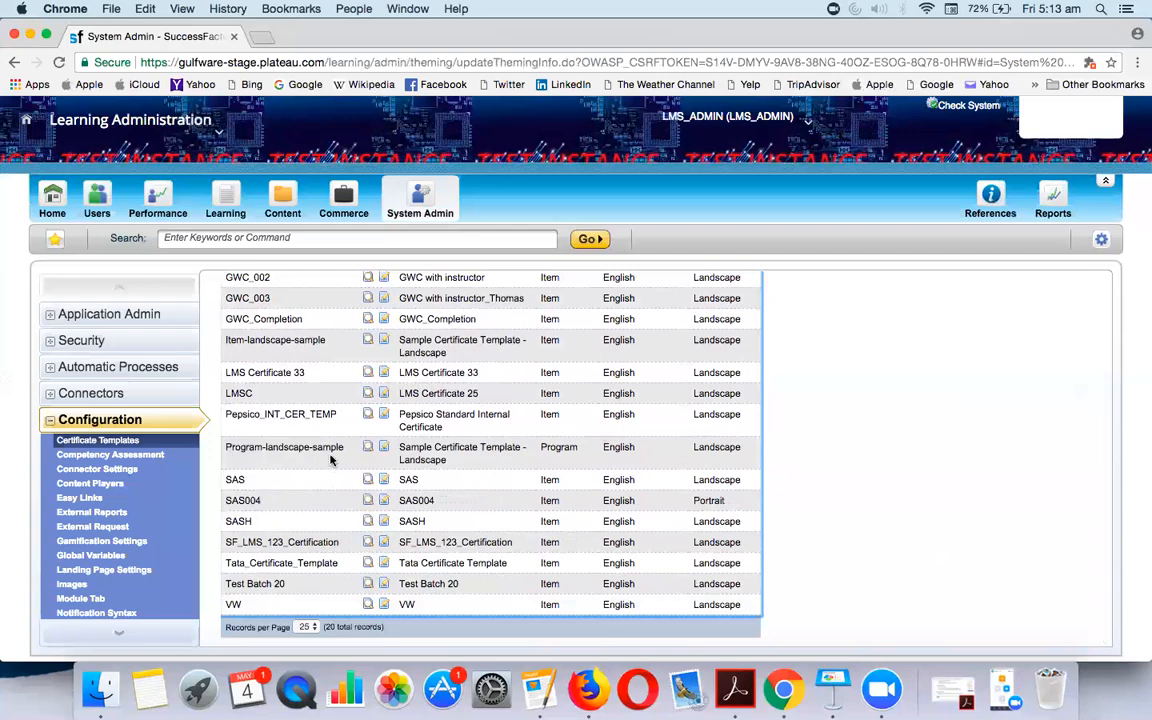
{"action": "scroll", "coordinate": [331, 459], "scroll_direction": "up", "scroll_amount": 3}
{"action": "left_click_drag", "start_coordinate": [226, 470], "coordinate": [327, 469]}
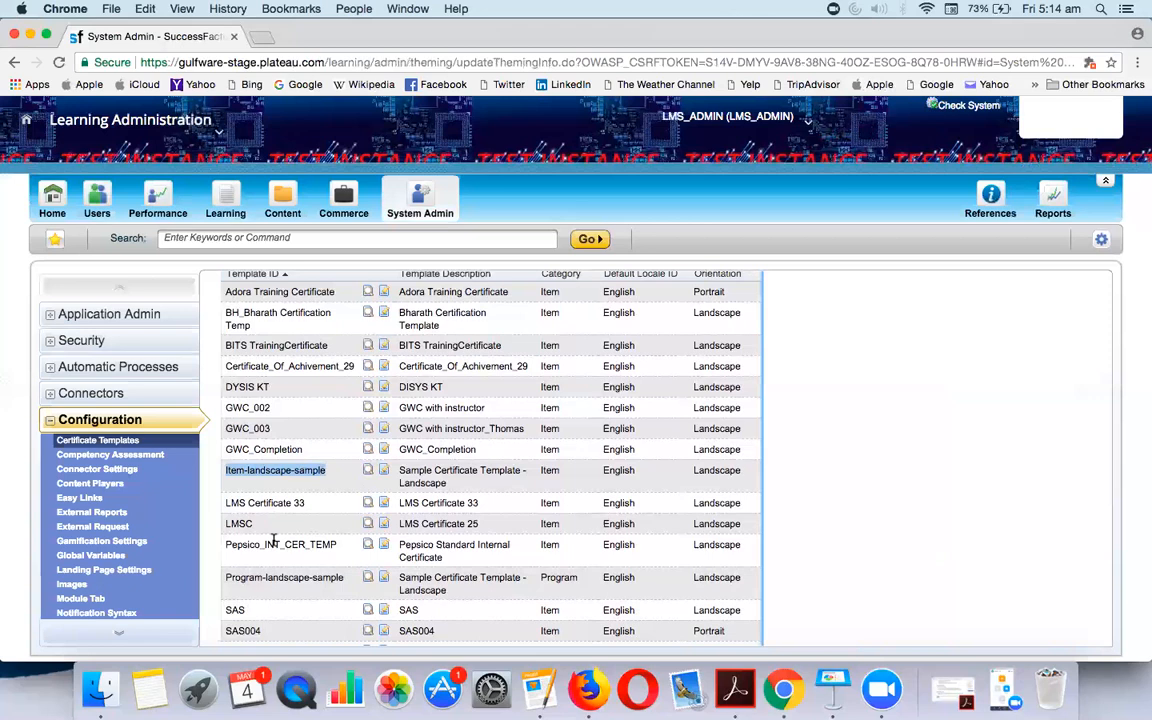
{"action": "scroll", "coordinate": [384, 446], "scroll_direction": "up", "scroll_amount": 5}
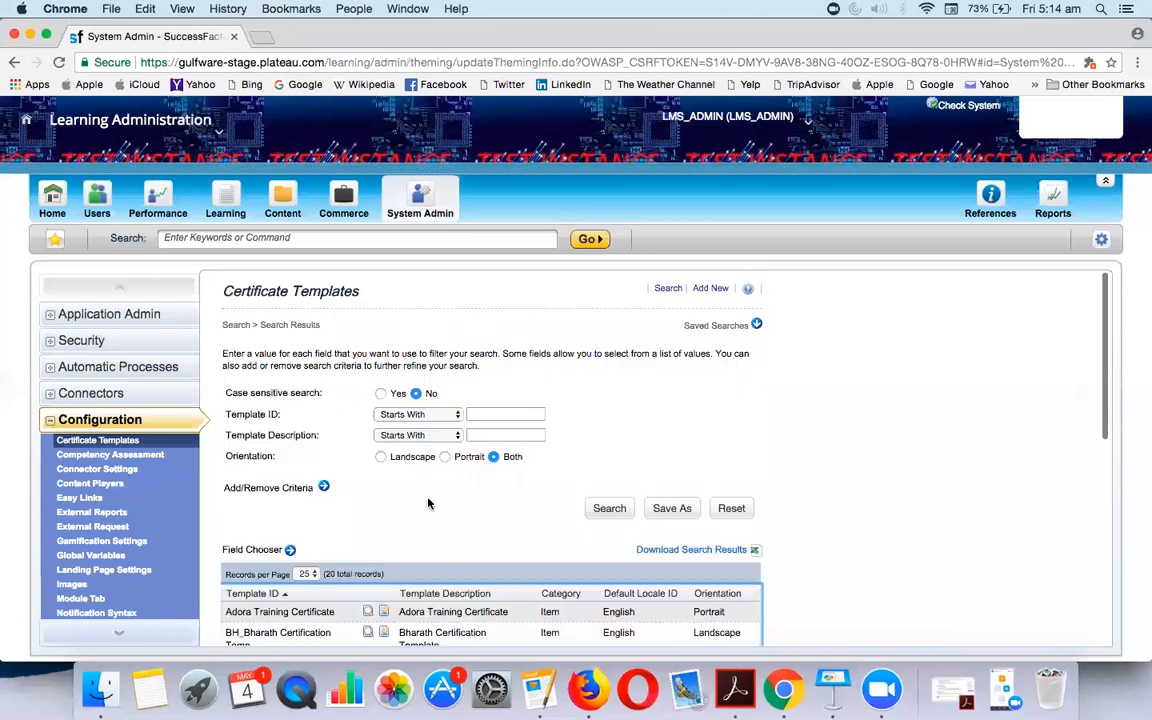
Add an Item, Landscape template N-CLASSROOM-CERTIFICATE described as N-CLASSROOM CERTIFICATE
{"action": "left_click", "coordinate": [710, 288]}
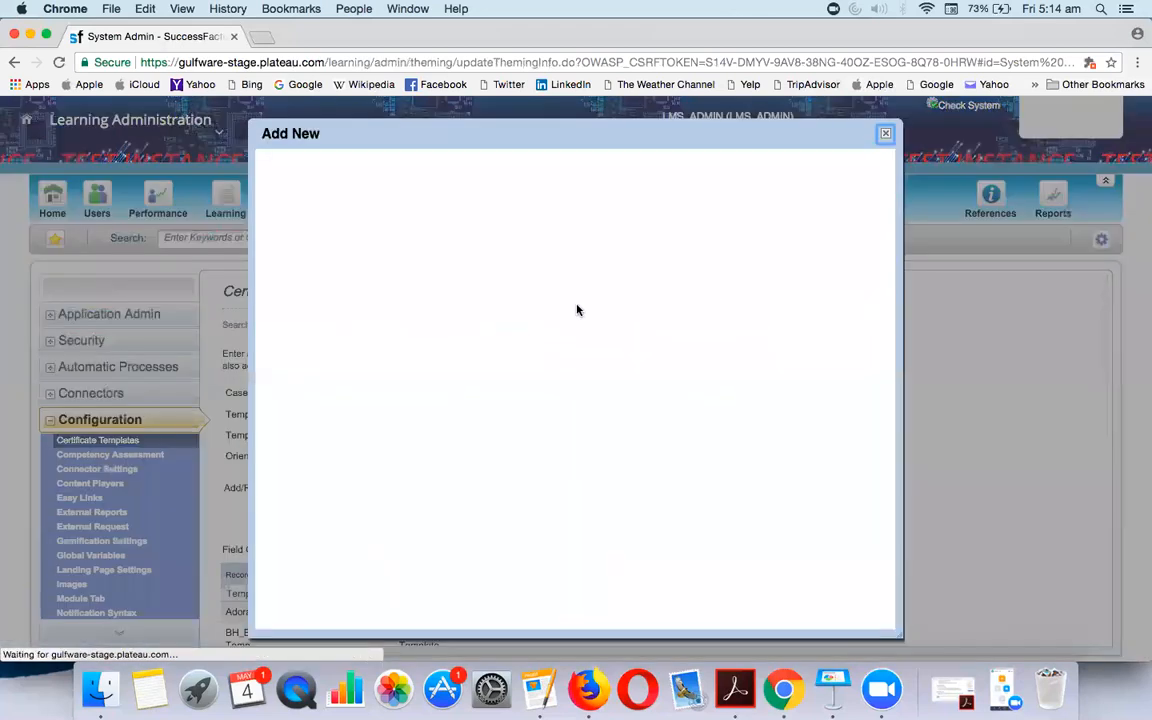
{"action": "left_click", "coordinate": [462, 284]}
{"action": "type", "text": "N-CLASS"}
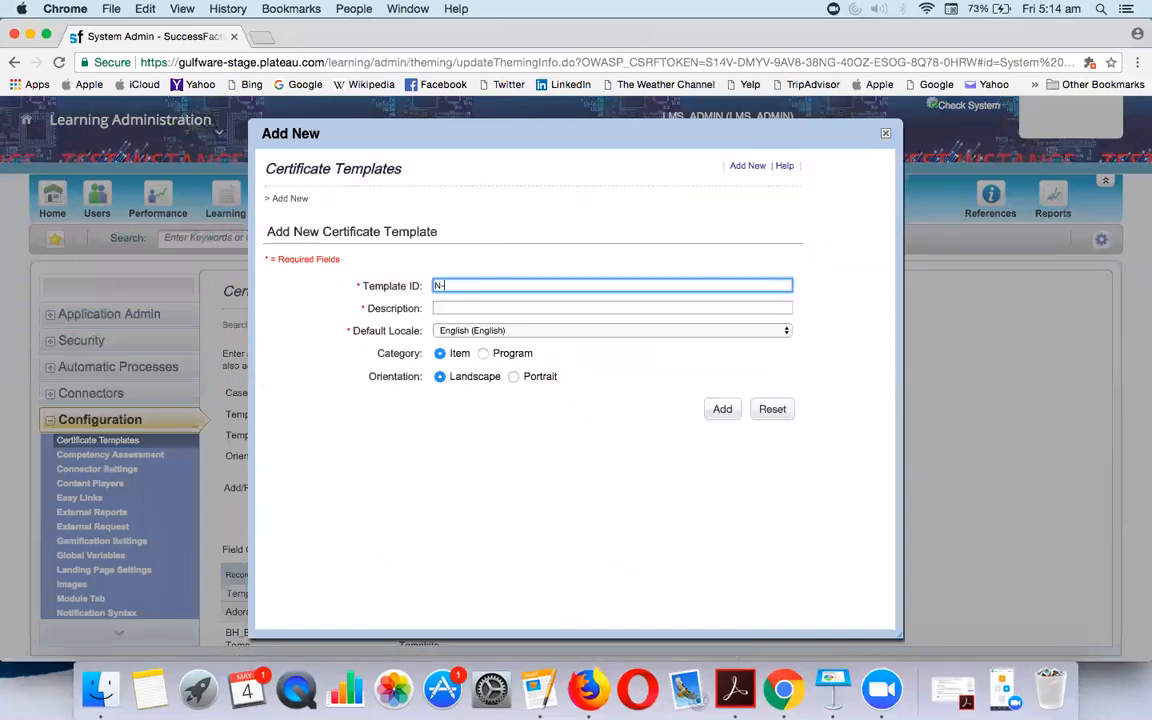
{"action": "type", "text": "ROOM-CERTIFICATE"}
{"action": "key", "text": "Tab"}
{"action": "type", "text": "CLASSTOO"}
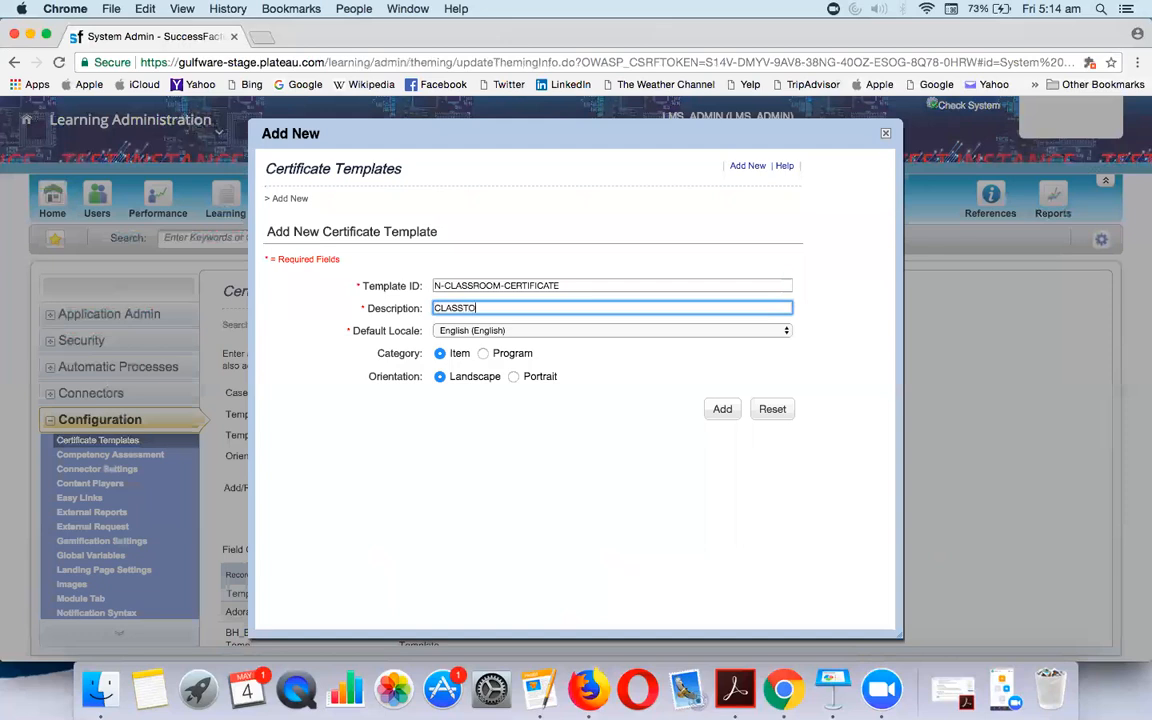
{"action": "key", "text": "BackSpace"}
{"action": "key", "text": "BackSpace"}
{"action": "key", "text": "BackSpace"}
{"action": "key", "text": "BackSpace"}
{"action": "key", "text": "BackSpace"}
{"action": "key", "text": "BackSpace"}
{"action": "key", "text": "BackSpace"}
{"action": "key", "text": "BackSpace"}
{"action": "type", "text": "N-CLASSTO"}
{"action": "key", "text": "BackSpace"}
{"action": "key", "text": "BackSpace"}
{"action": "type", "text": "ROOM CERTIFICATE"}
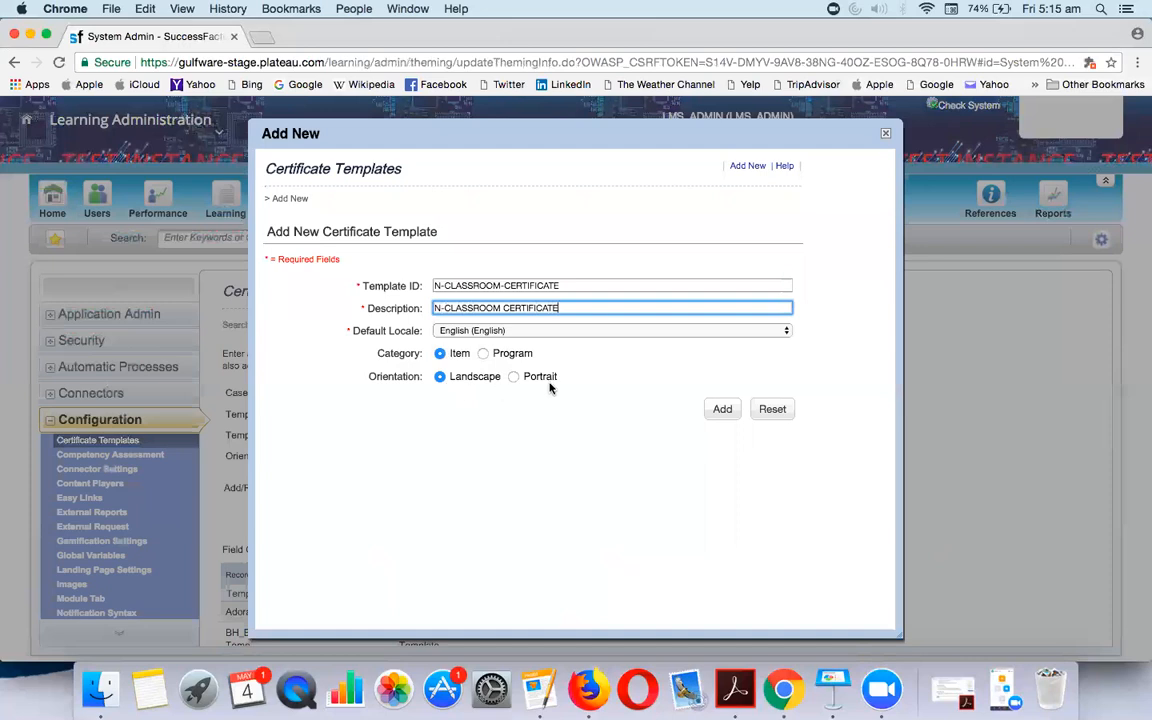
{"action": "left_click", "coordinate": [731, 409]}
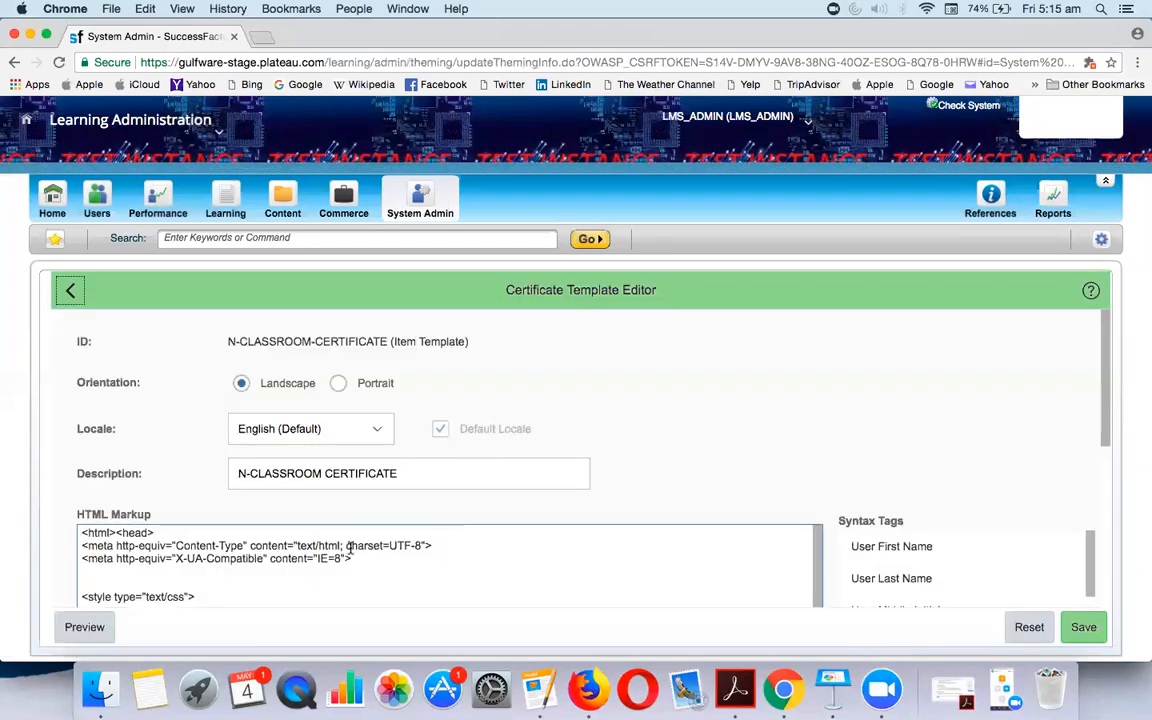
{"action": "scroll", "coordinate": [329, 553], "scroll_direction": "down", "scroll_amount": 5}
{"action": "scroll", "coordinate": [182, 545], "scroll_direction": "down", "scroll_amount": 8}
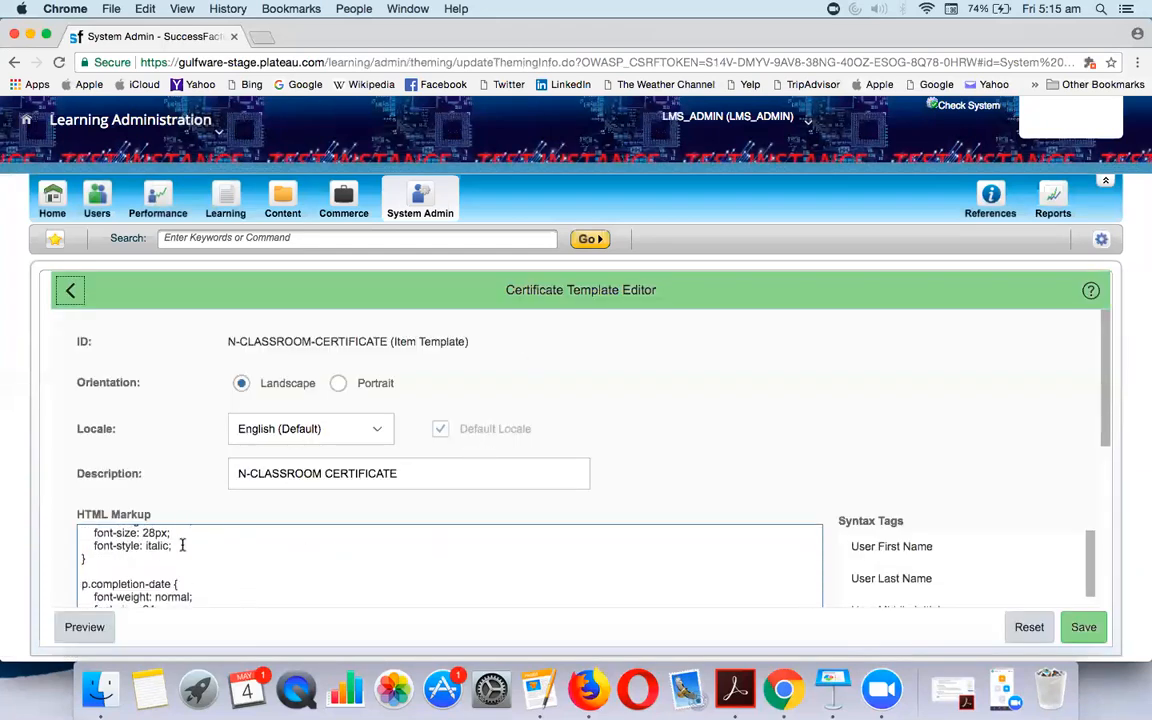
{"action": "scroll", "coordinate": [240, 471], "scroll_direction": "up", "scroll_amount": 6}
{"action": "scroll", "coordinate": [240, 471], "scroll_direction": "up", "scroll_amount": 3}
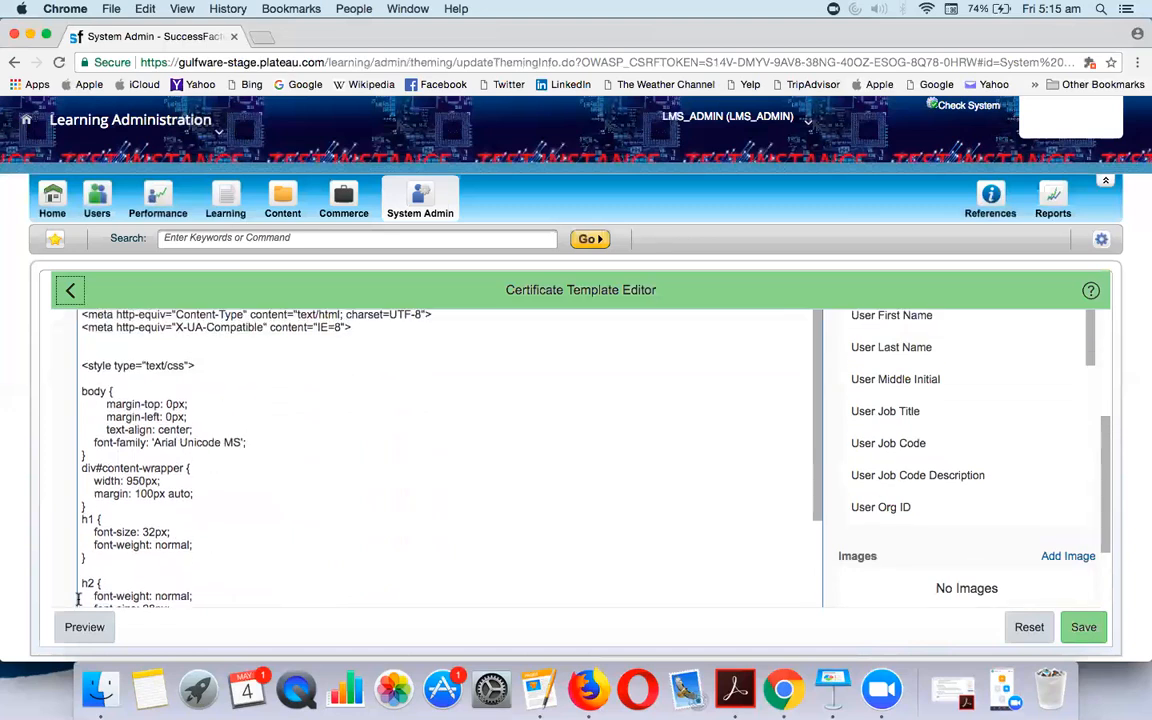
{"action": "left_click", "coordinate": [83, 628]}
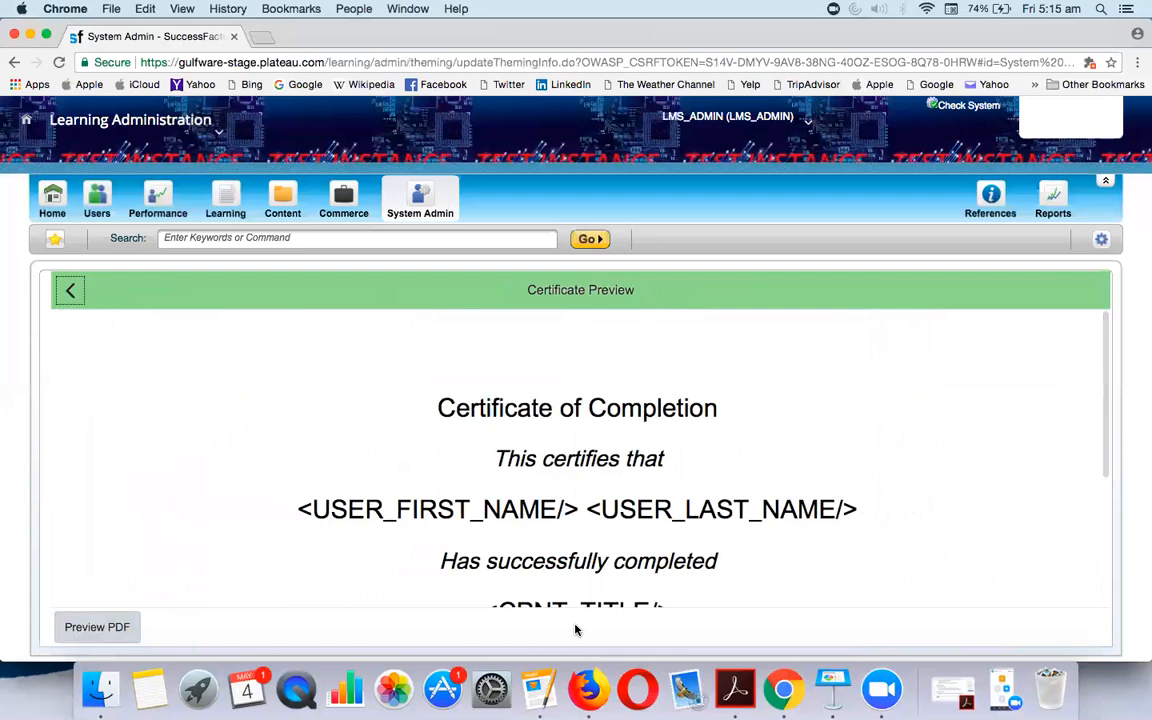
{"action": "scroll", "coordinate": [609, 568], "scroll_direction": "down", "scroll_amount": 3}
{"action": "scroll", "coordinate": [609, 568], "scroll_direction": "down", "scroll_amount": 2}
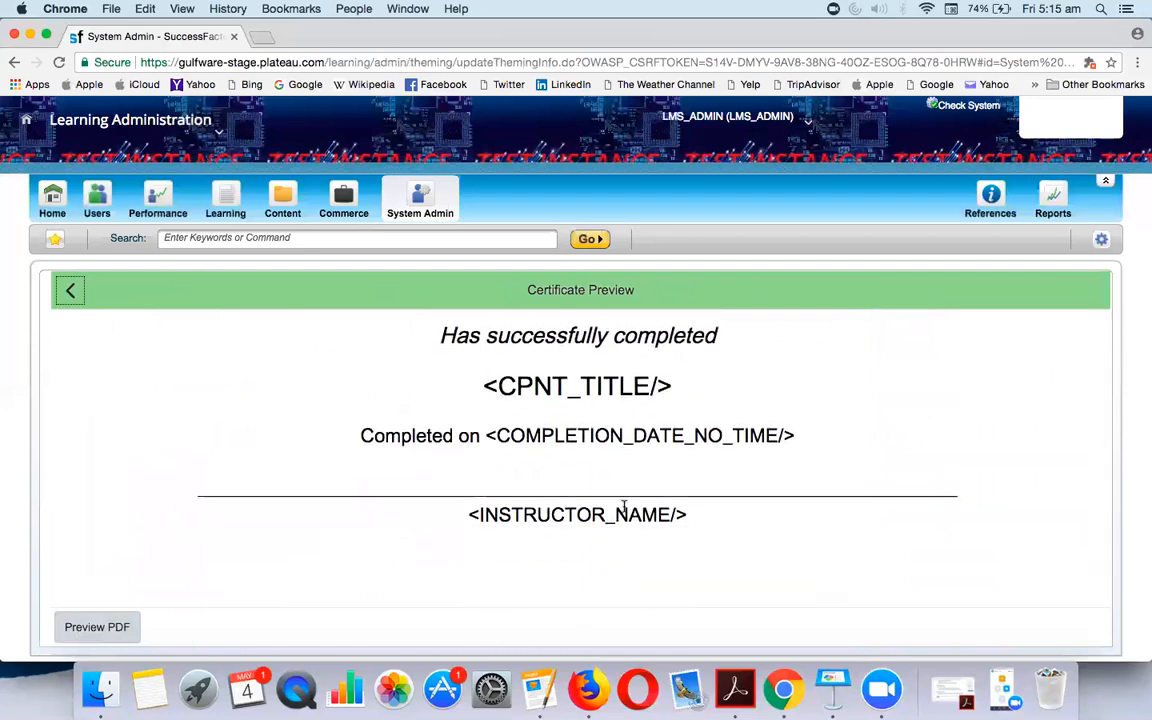
{"action": "scroll", "coordinate": [622, 509], "scroll_direction": "up", "scroll_amount": 5}
{"action": "scroll", "coordinate": [700, 522], "scroll_direction": "down", "scroll_amount": 1}
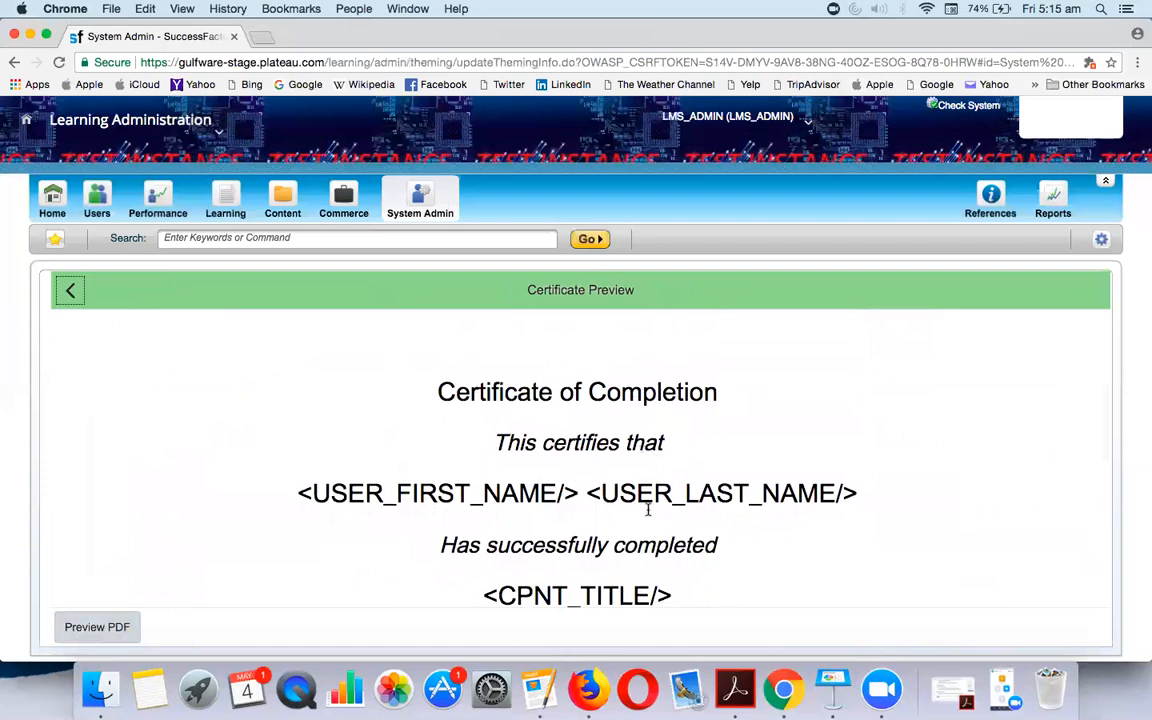
{"action": "scroll", "coordinate": [660, 515], "scroll_direction": "down", "scroll_amount": 2}
{"action": "scroll", "coordinate": [672, 524], "scroll_direction": "down", "scroll_amount": 1}
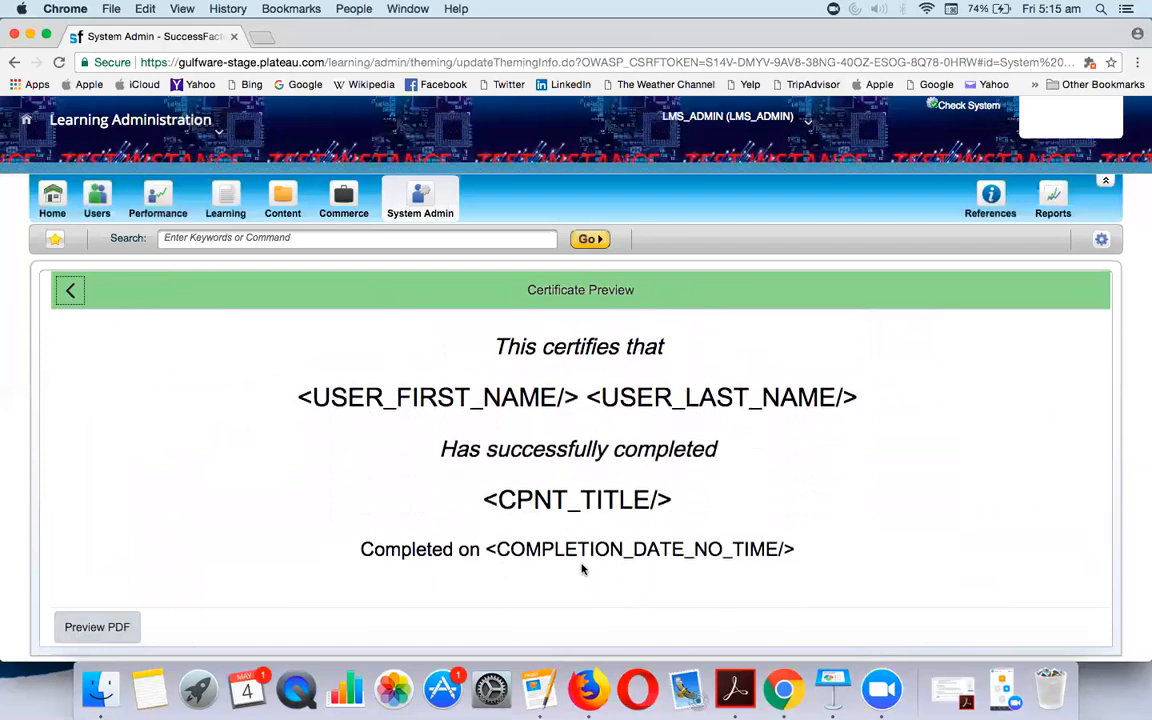
{"action": "scroll", "coordinate": [646, 560], "scroll_direction": "down", "scroll_amount": 3}
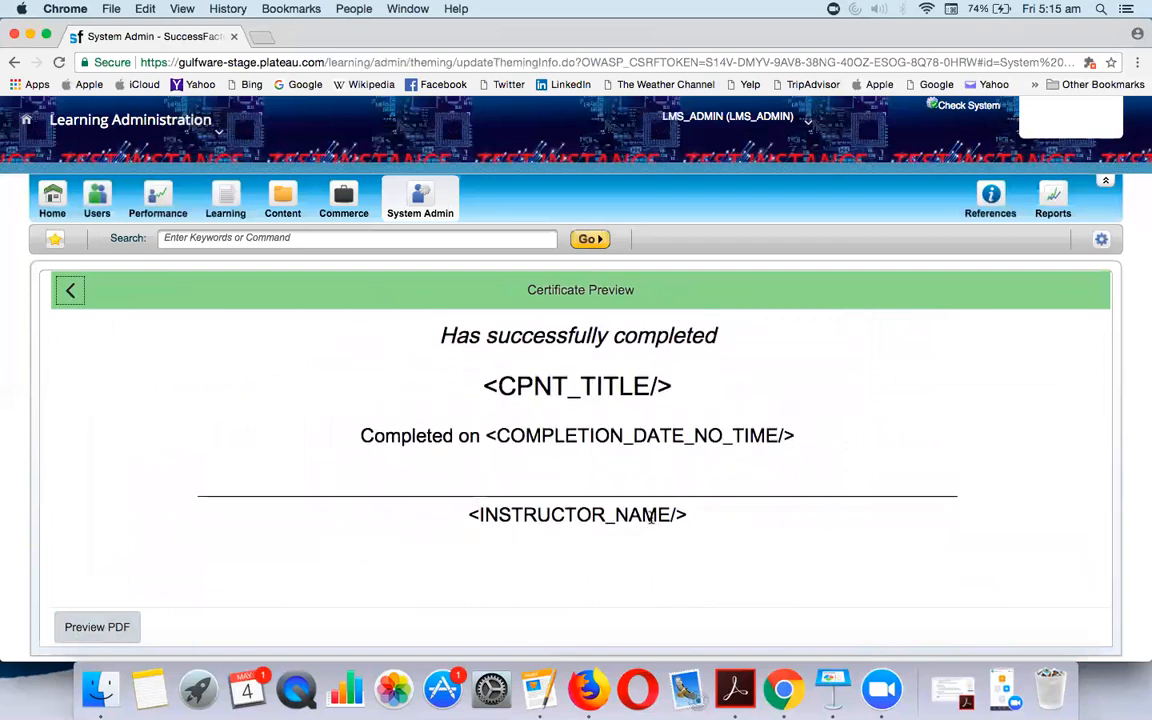
{"action": "scroll", "coordinate": [640, 500], "scroll_direction": "up", "scroll_amount": 5}
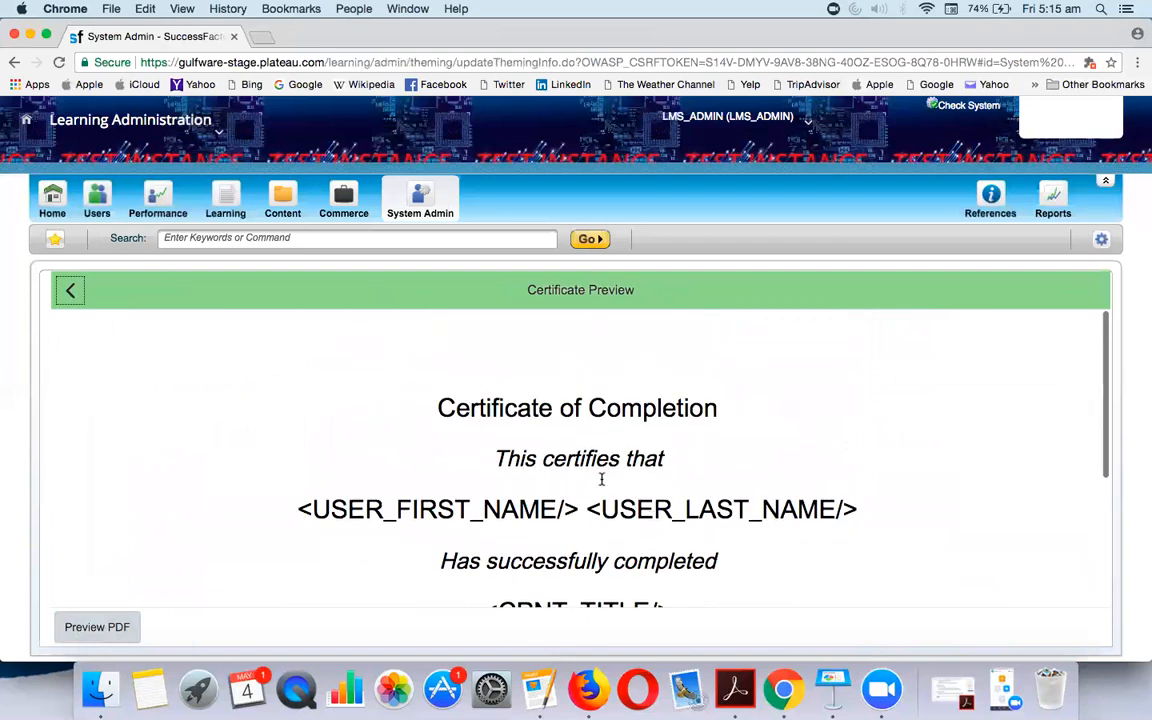
{"action": "left_click", "coordinate": [67, 294]}
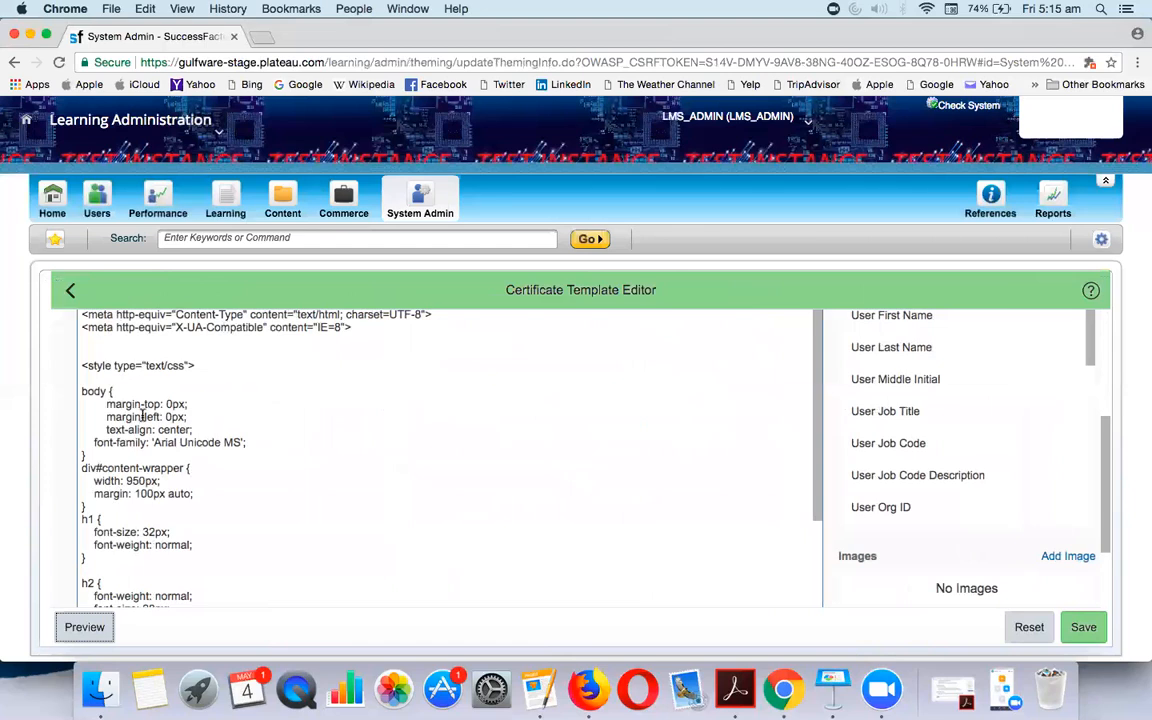
{"action": "left_click", "coordinate": [27, 38]}
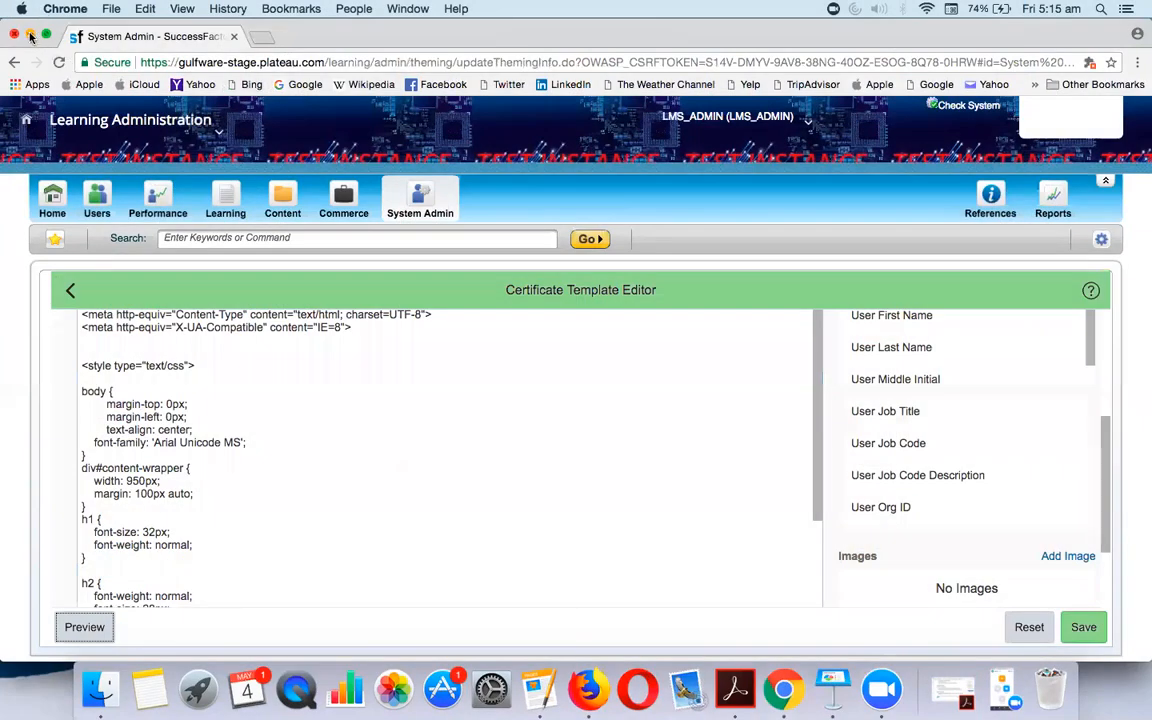
Minimize Chrome and the Pages notes, then open the lms folder on the desktop
{"action": "left_click", "coordinate": [31, 37]}
{"action": "left_click", "coordinate": [29, 31]}
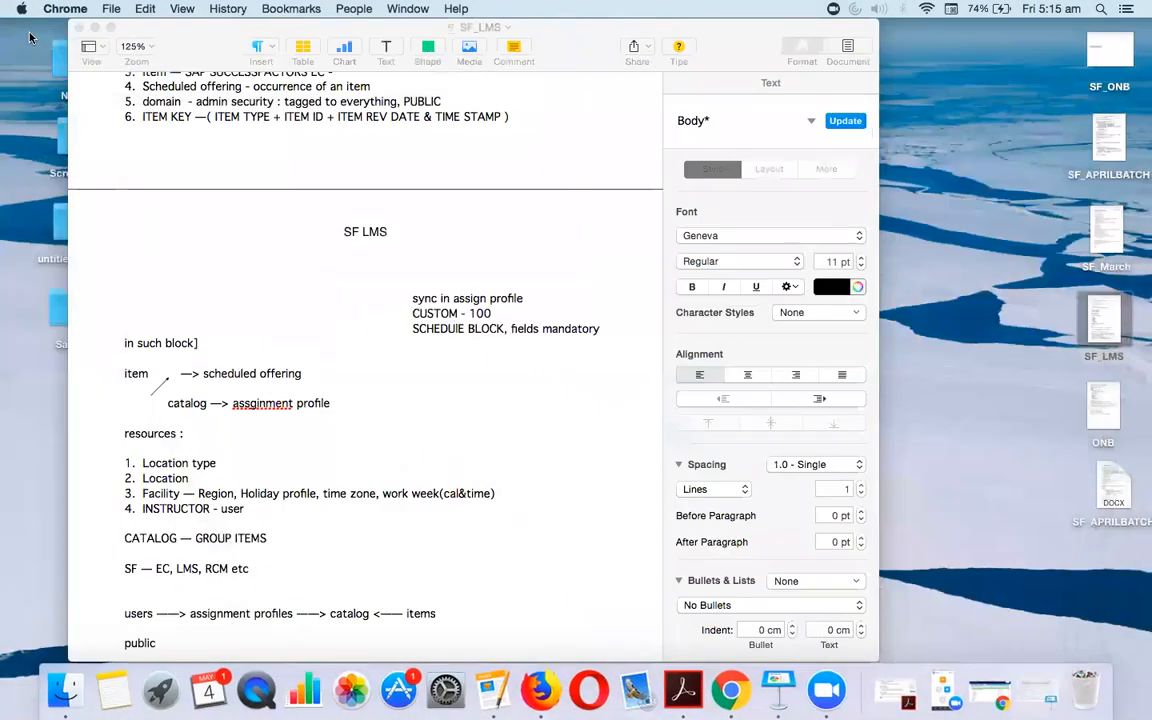
{"action": "left_click", "coordinate": [94, 28]}
{"action": "double_click", "coordinate": [488, 208]}
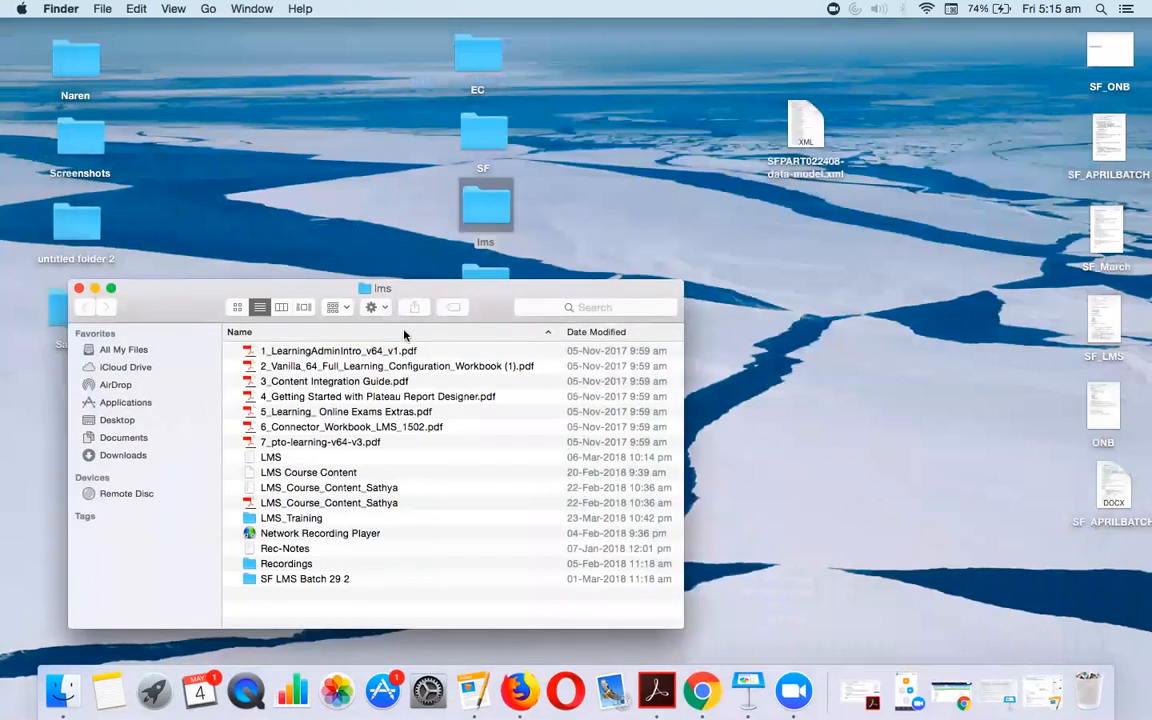
Open LMS_Training, select course_completion_background.html, and bring the SuccessFactors window back
{"action": "left_click", "coordinate": [300, 520]}
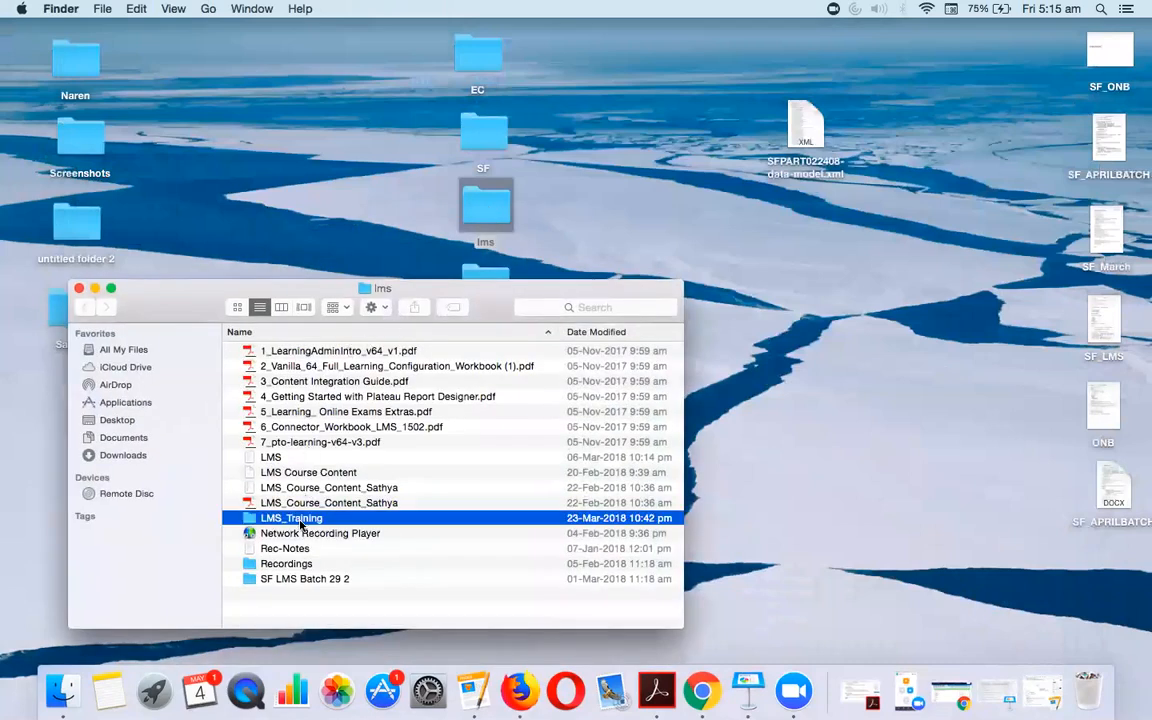
{"action": "double_click", "coordinate": [300, 520]}
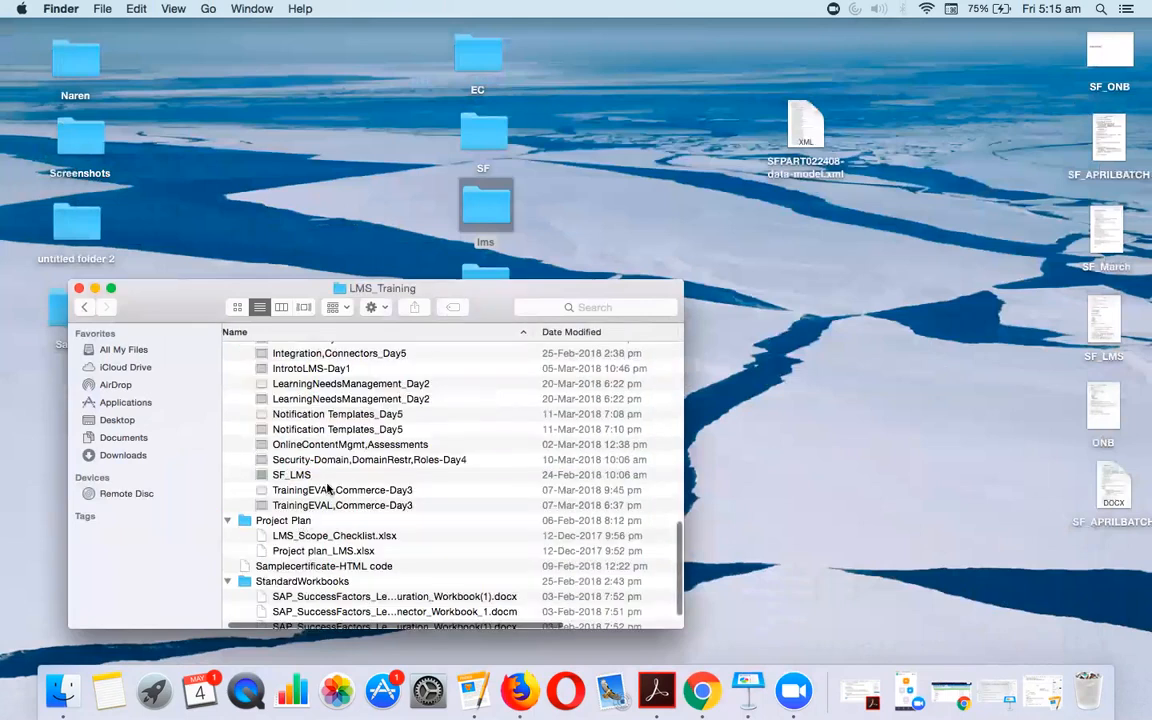
{"action": "scroll", "coordinate": [338, 440], "scroll_direction": "up", "scroll_amount": 2}
{"action": "scroll", "coordinate": [338, 440], "scroll_direction": "up", "scroll_amount": 5}
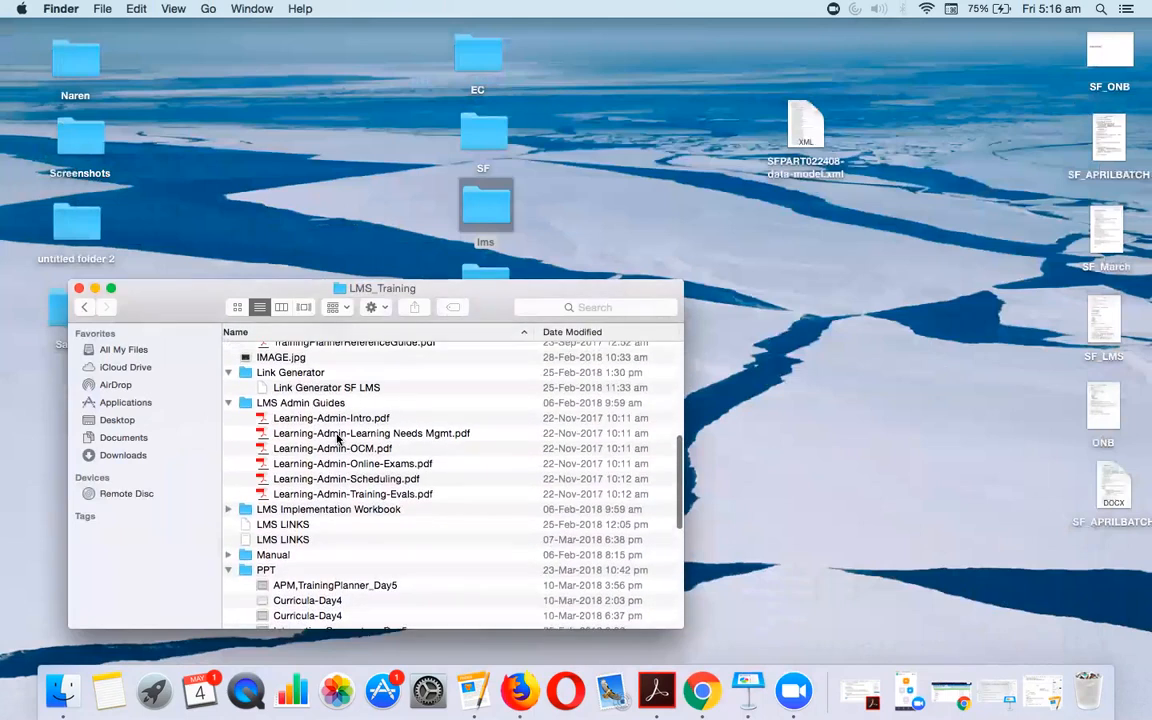
{"action": "scroll", "coordinate": [337, 438], "scroll_direction": "up", "scroll_amount": 5}
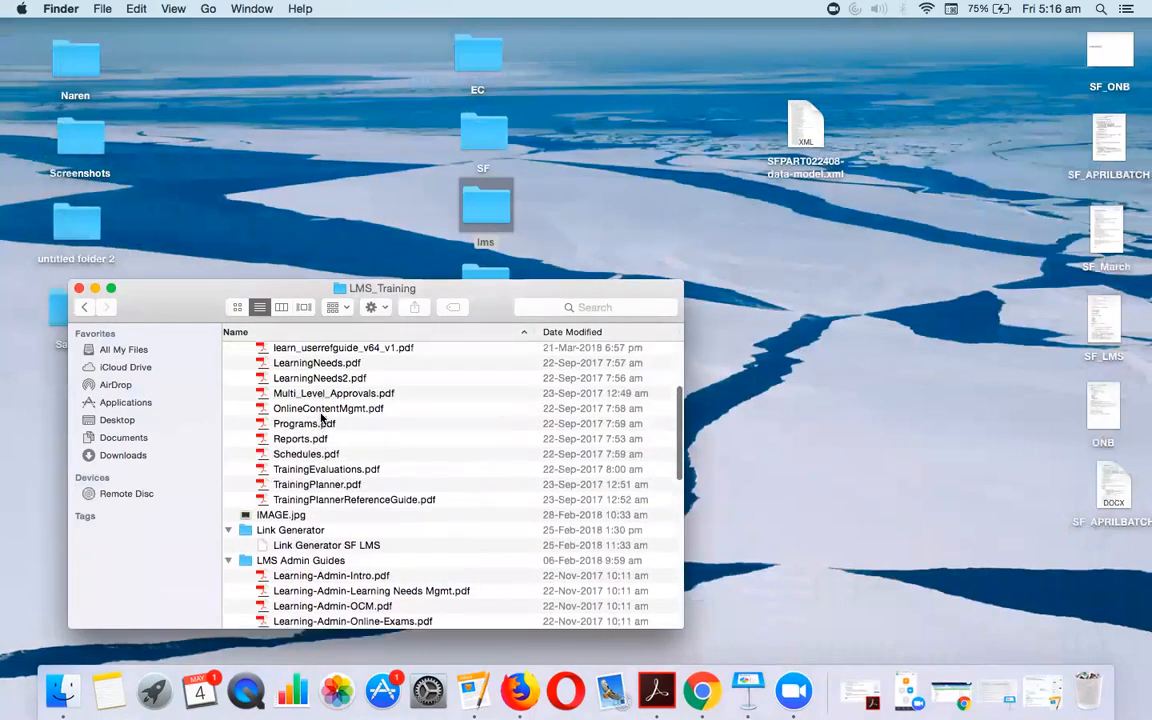
{"action": "scroll", "coordinate": [322, 418], "scroll_direction": "up", "scroll_amount": 3}
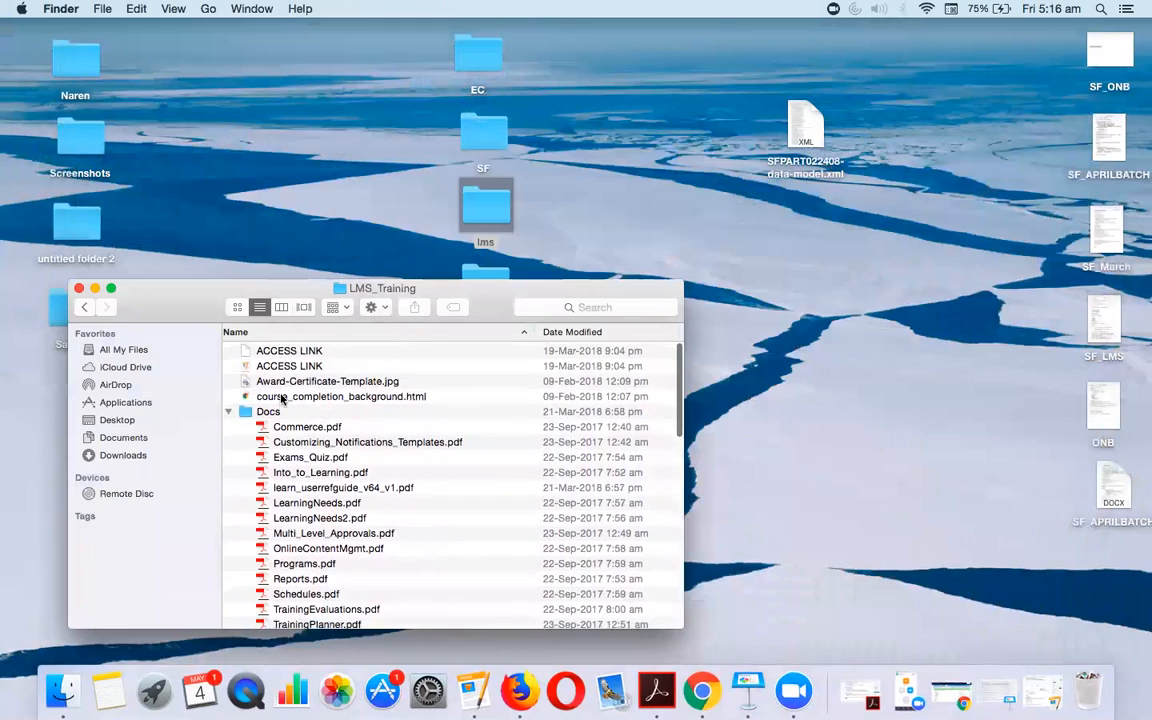
{"action": "left_click", "coordinate": [284, 397]}
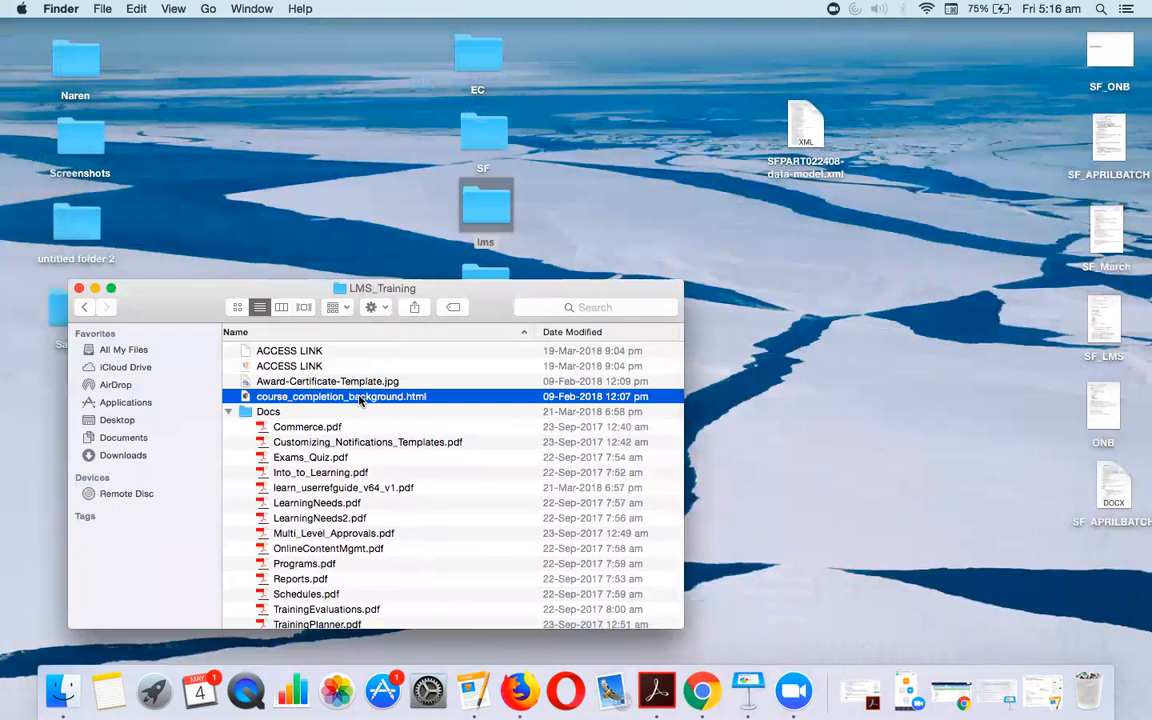
{"action": "left_click", "coordinate": [958, 698]}
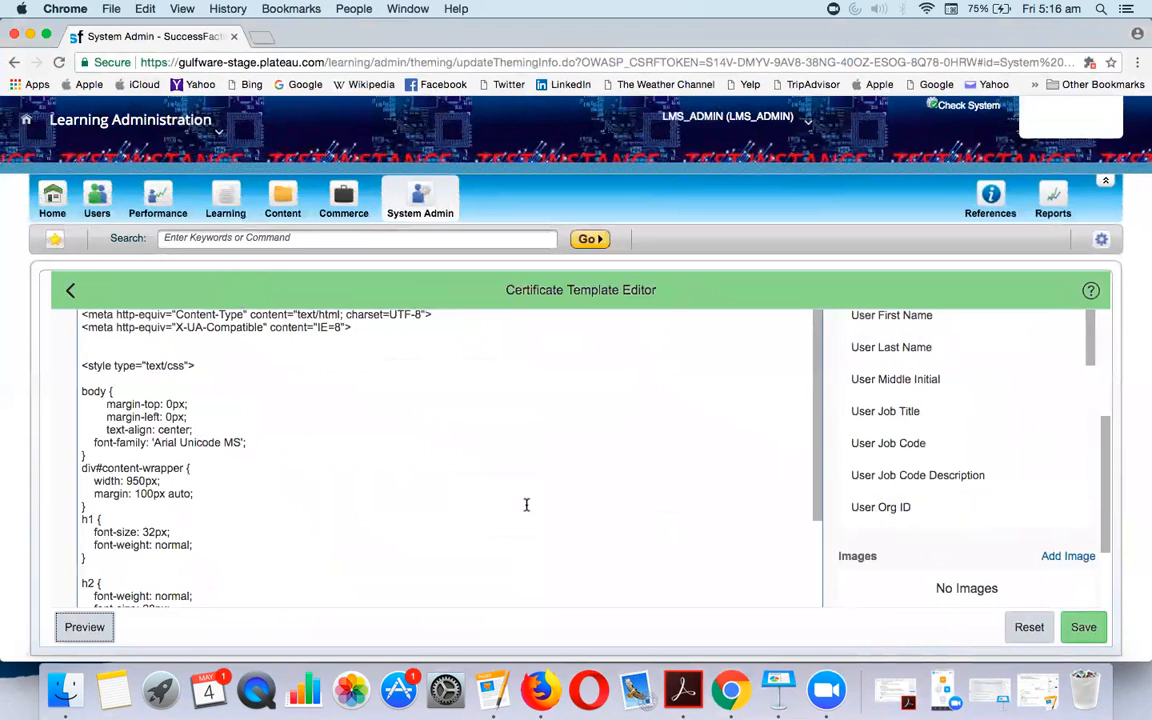
View course_completion_background.html in the browser, close it, and return to the LMS_Training folder
{"action": "scroll", "coordinate": [213, 416], "scroll_direction": "up", "scroll_amount": 5}
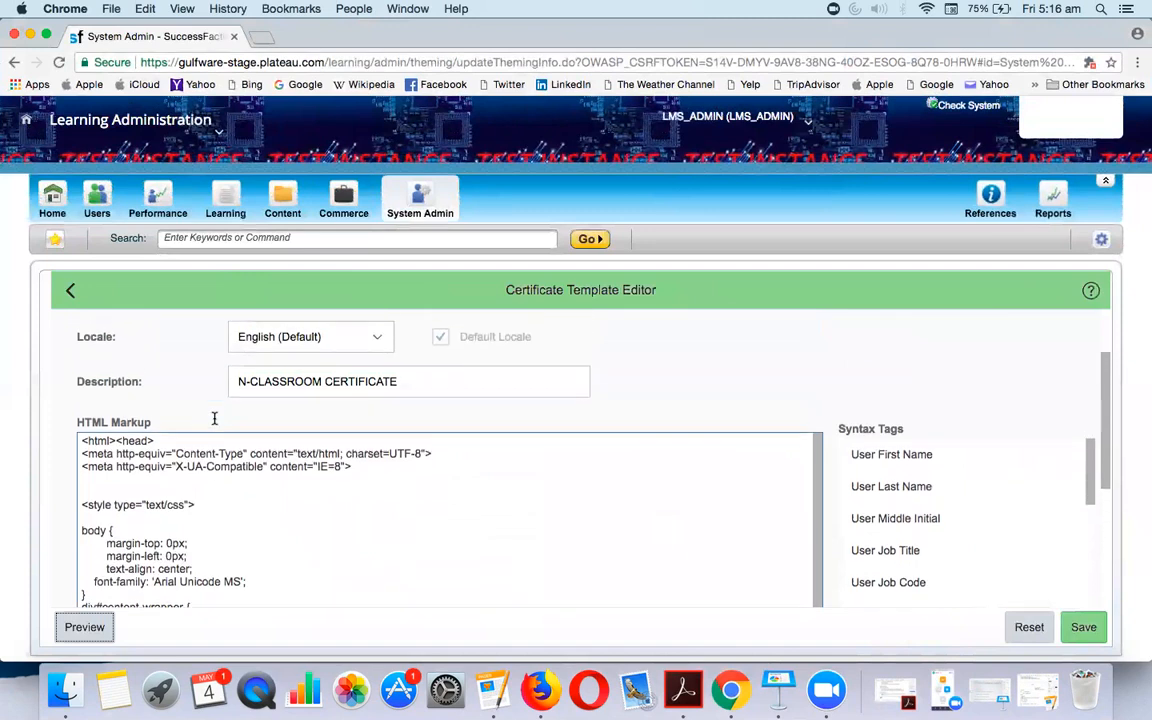
{"action": "scroll", "coordinate": [286, 431], "scroll_direction": "down", "scroll_amount": 1}
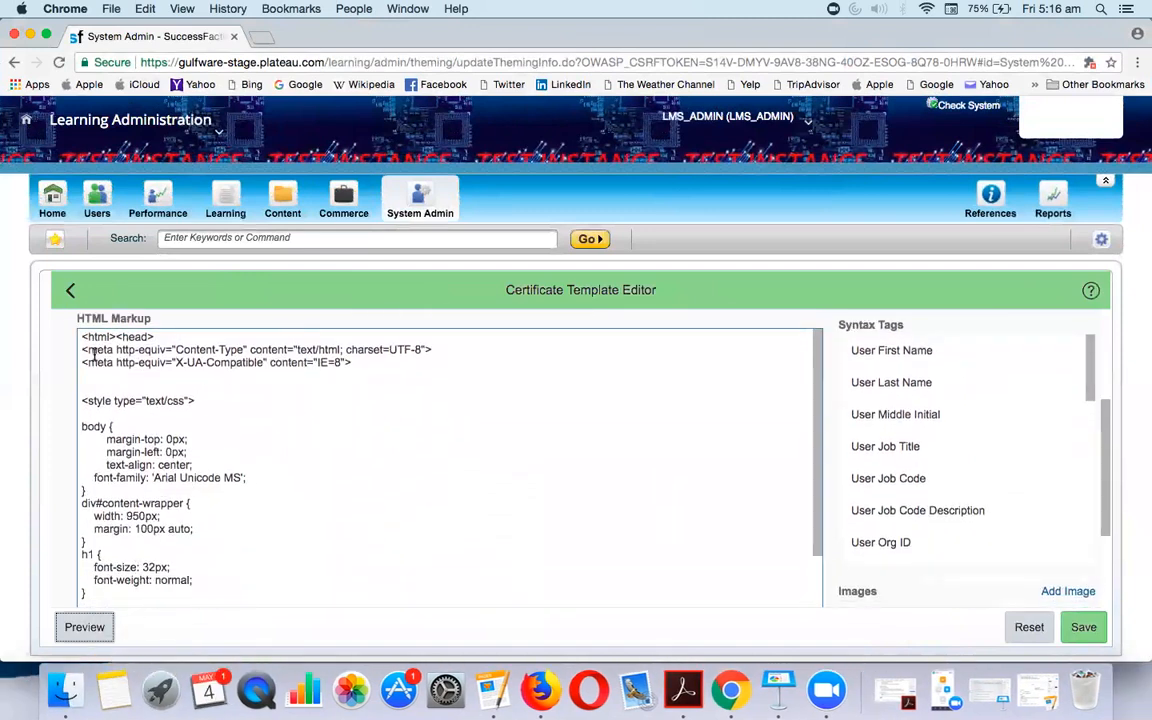
{"action": "key", "text": "super+Tab"}
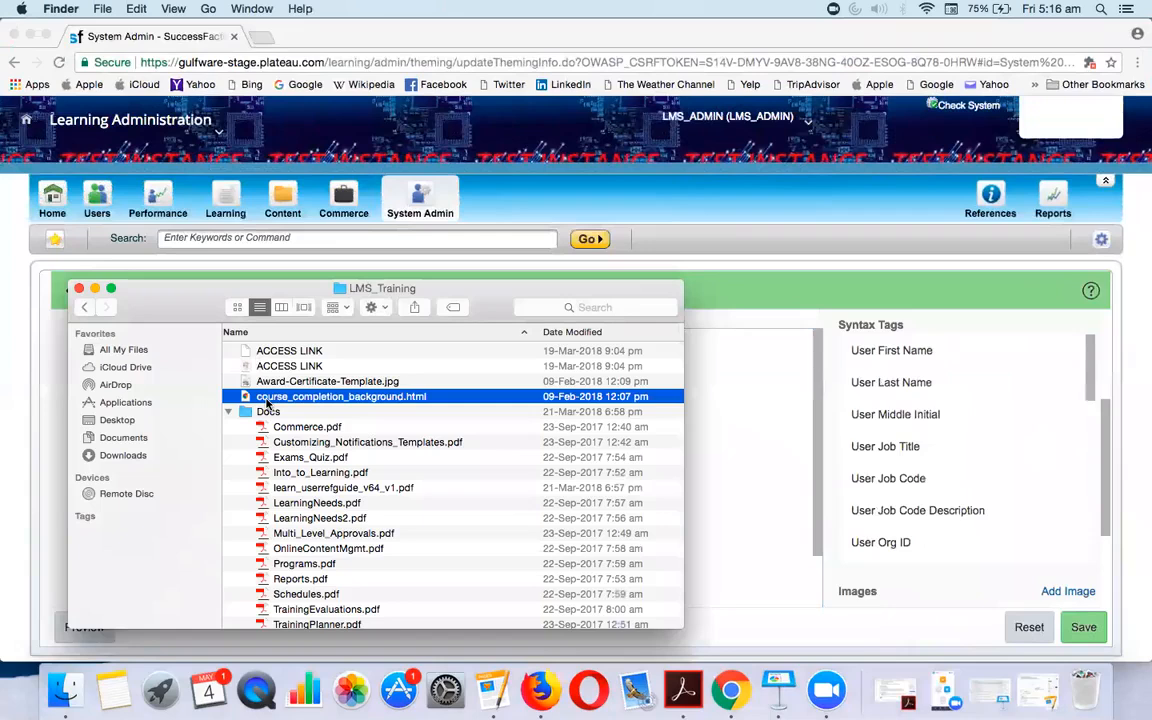
{"action": "double_click", "coordinate": [268, 398]}
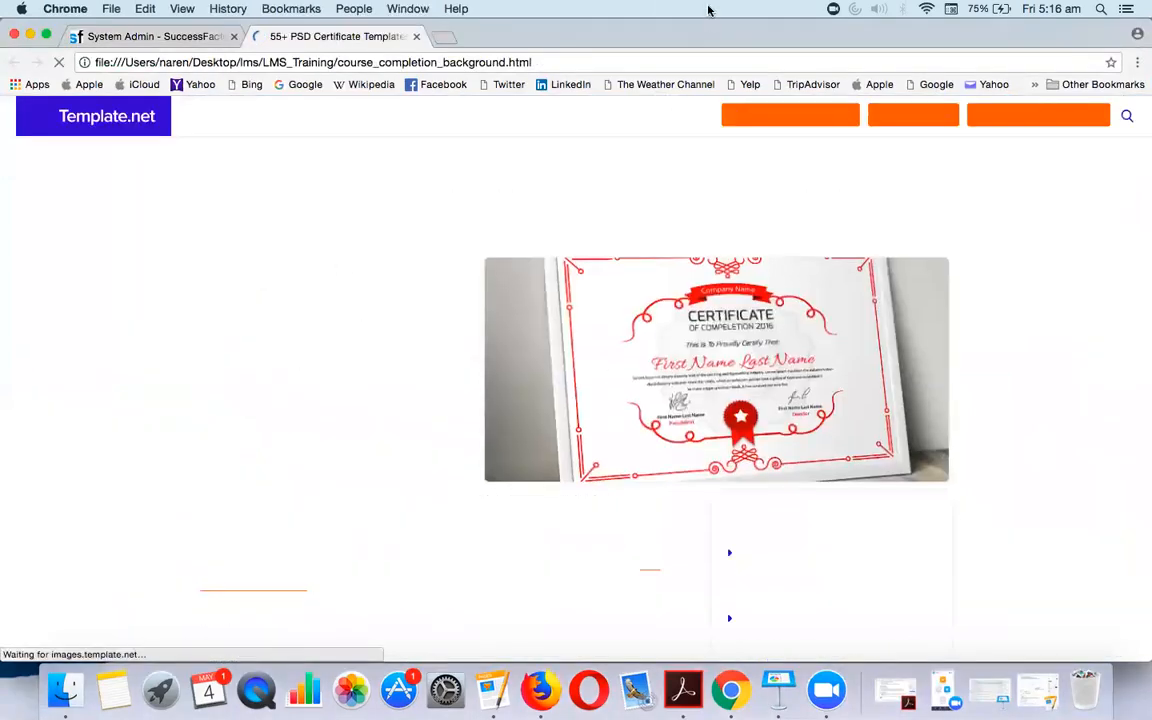
{"action": "scroll", "coordinate": [437, 373], "scroll_direction": "down", "scroll_amount": 15}
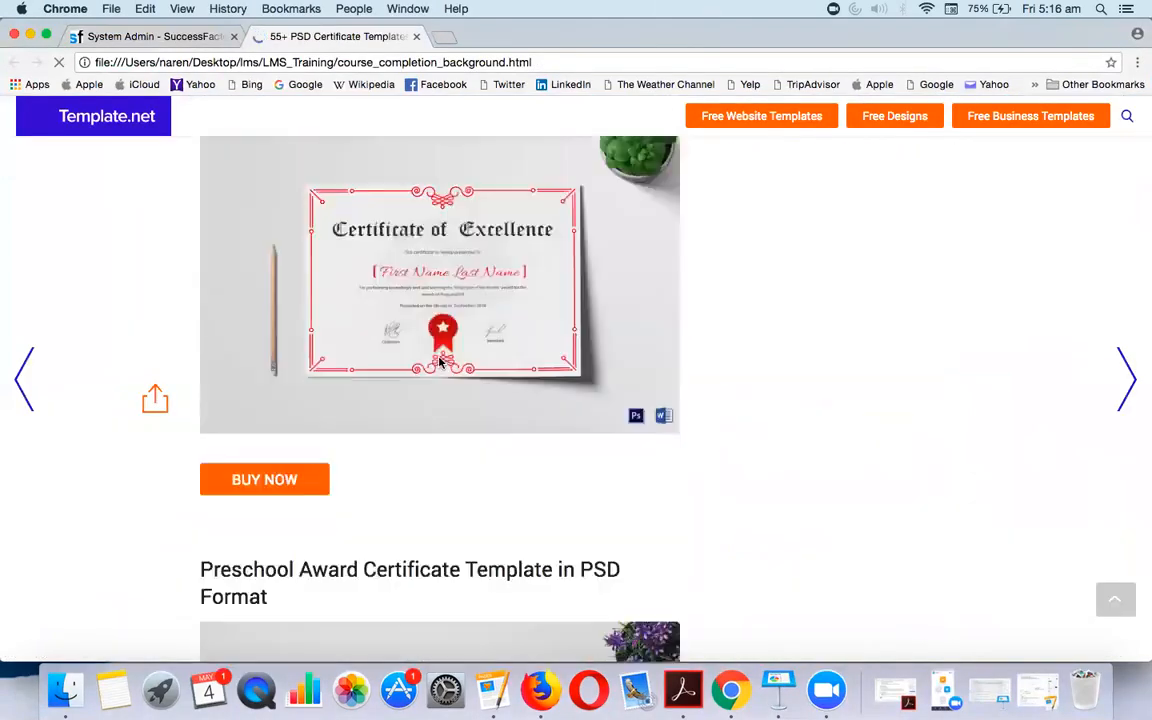
{"action": "left_click", "coordinate": [416, 36]}
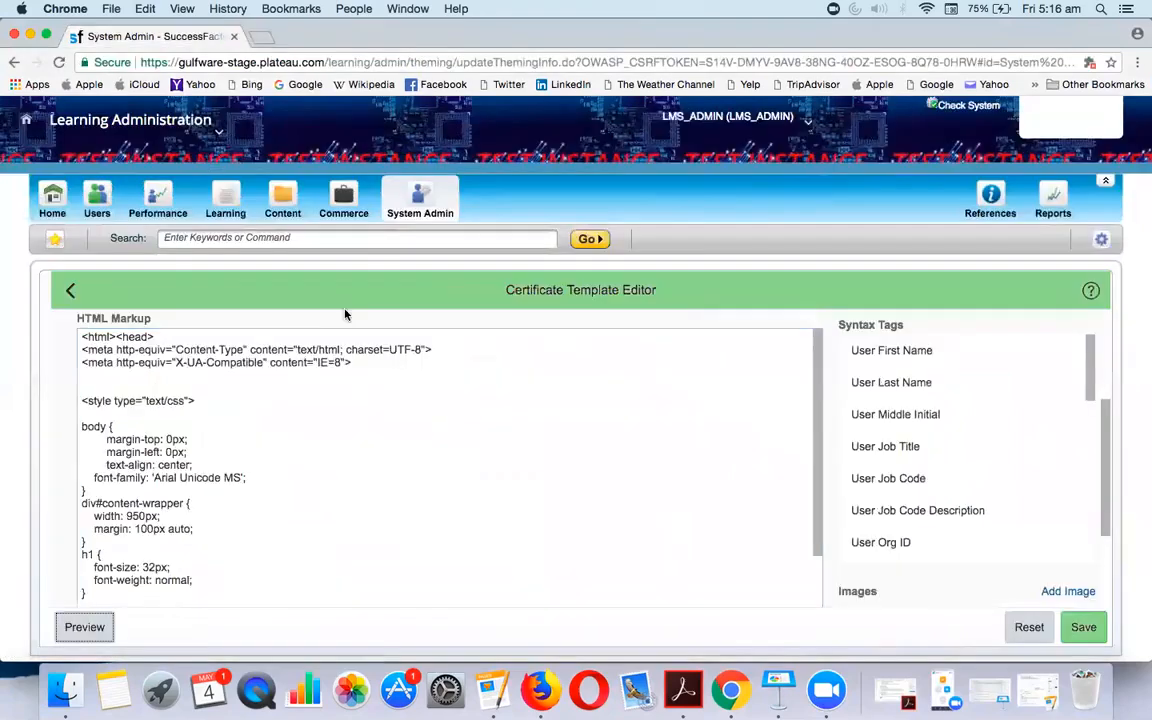
{"action": "key", "text": "super+Tab"}
{"action": "scroll", "coordinate": [345, 473], "scroll_direction": "down", "scroll_amount": 5}
{"action": "scroll", "coordinate": [343, 473], "scroll_direction": "down", "scroll_amount": 12}
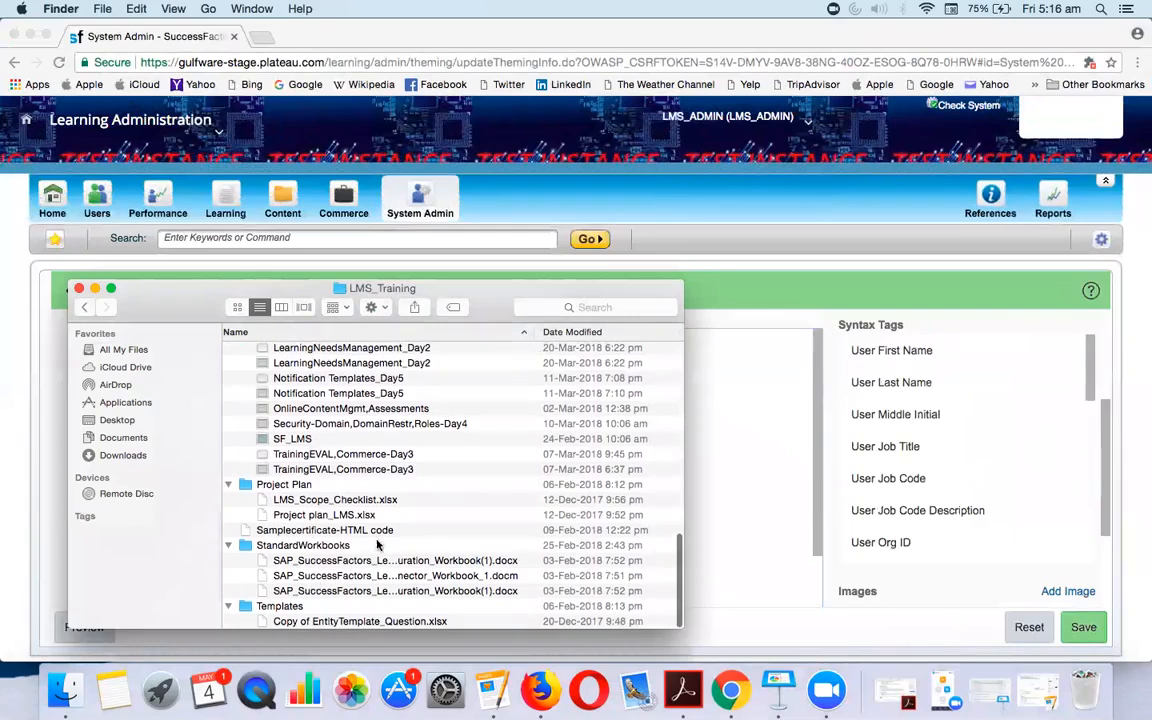
Open Samplecertificate-HTML code in Pages and copy all of its HTML
{"action": "double_click", "coordinate": [345, 530]}
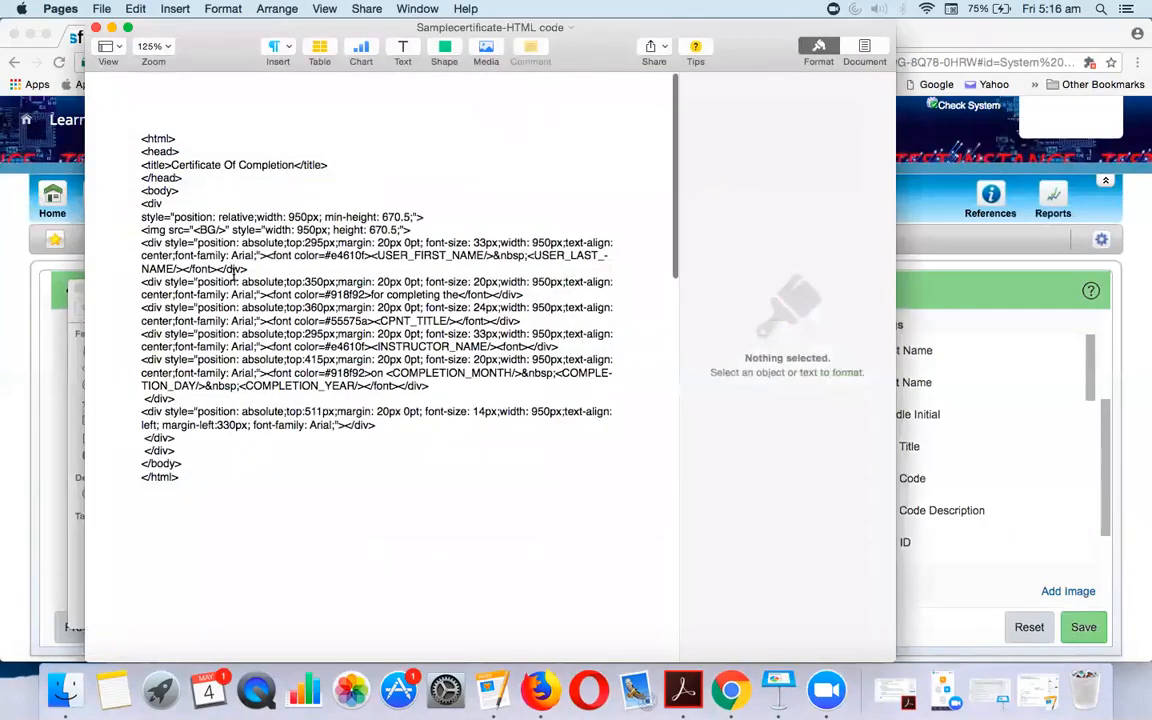
{"action": "scroll", "coordinate": [235, 270], "scroll_direction": "down", "scroll_amount": 15}
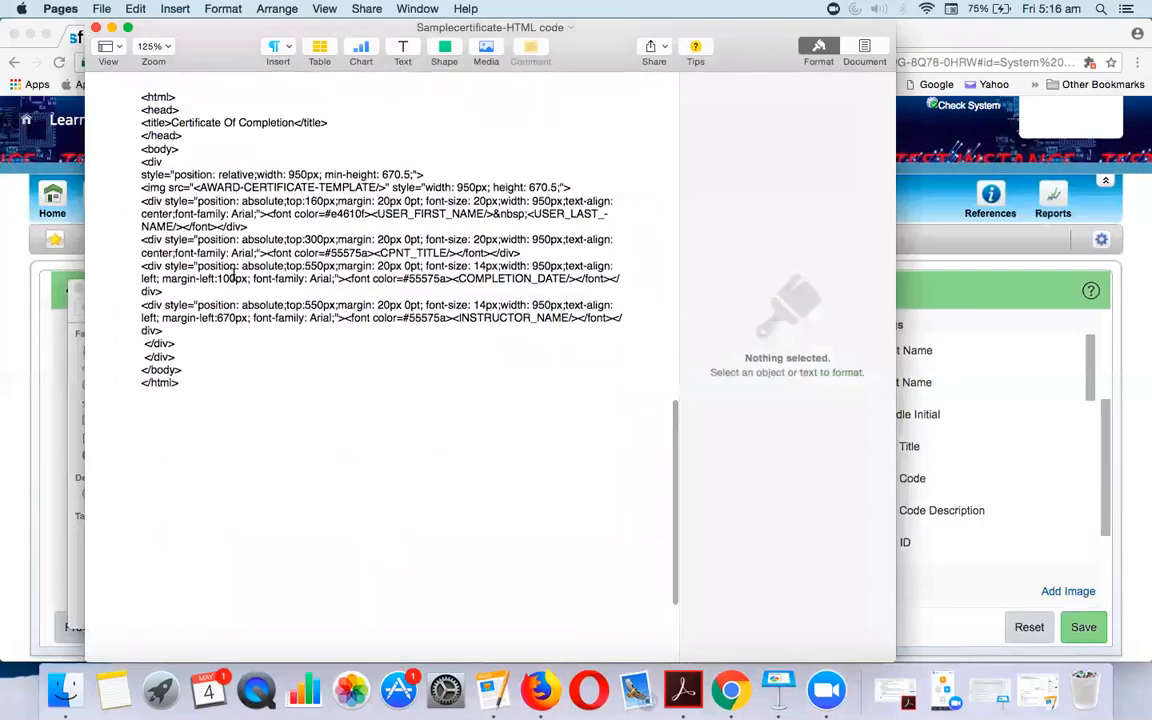
{"action": "scroll", "coordinate": [235, 278], "scroll_direction": "up", "scroll_amount": 15}
{"action": "key", "text": "super+a"}
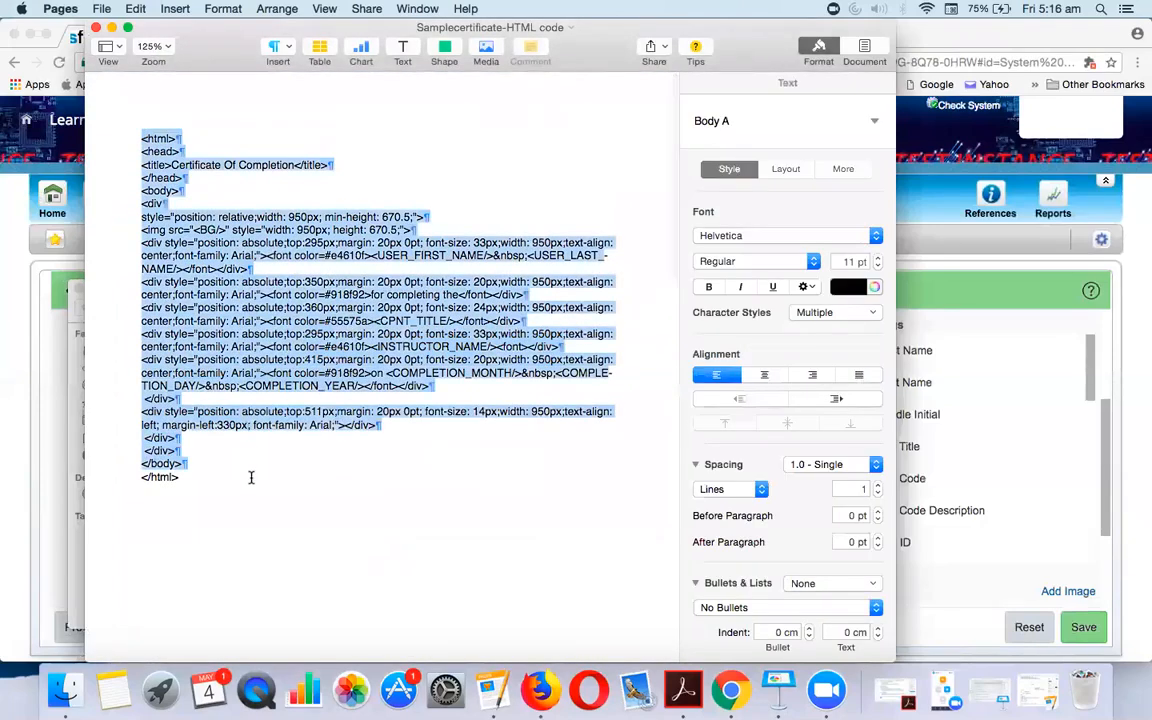
{"action": "key", "text": "super+c"}
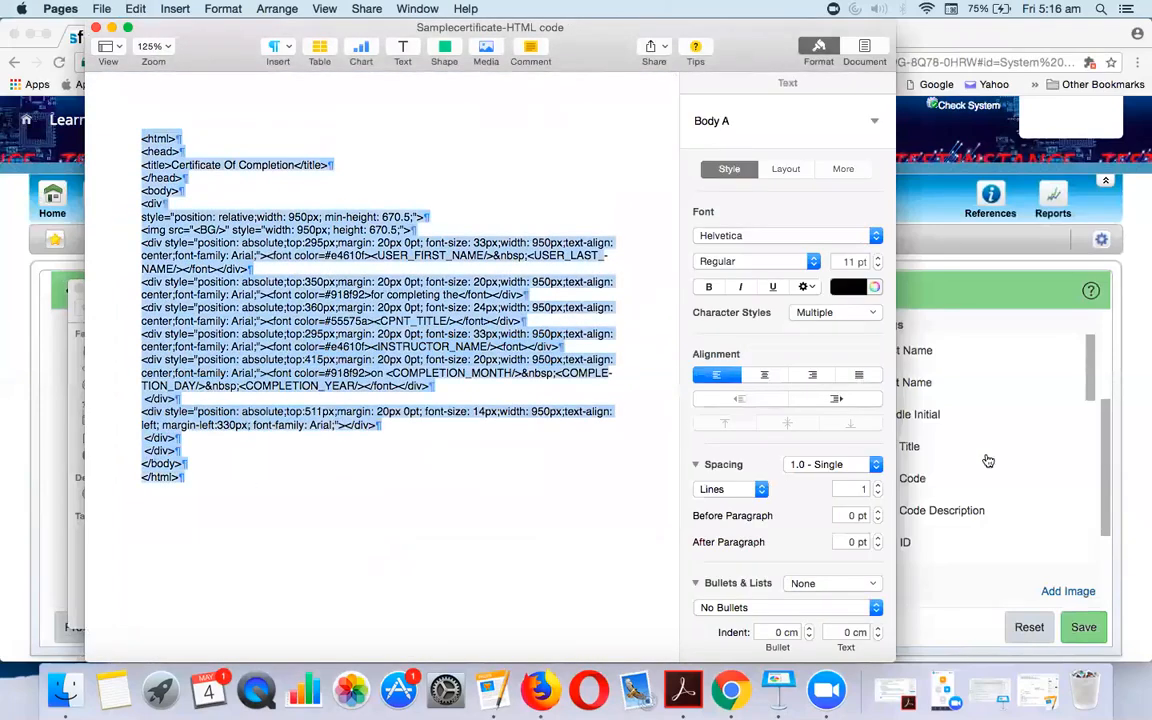
Clear all existing markup from the certificate editor's HTML Markup box
{"action": "left_click", "coordinate": [1079, 400]}
{"action": "left_click", "coordinate": [307, 467]}
{"action": "key", "text": "super+a"}
{"action": "key", "text": "BackSpace"}
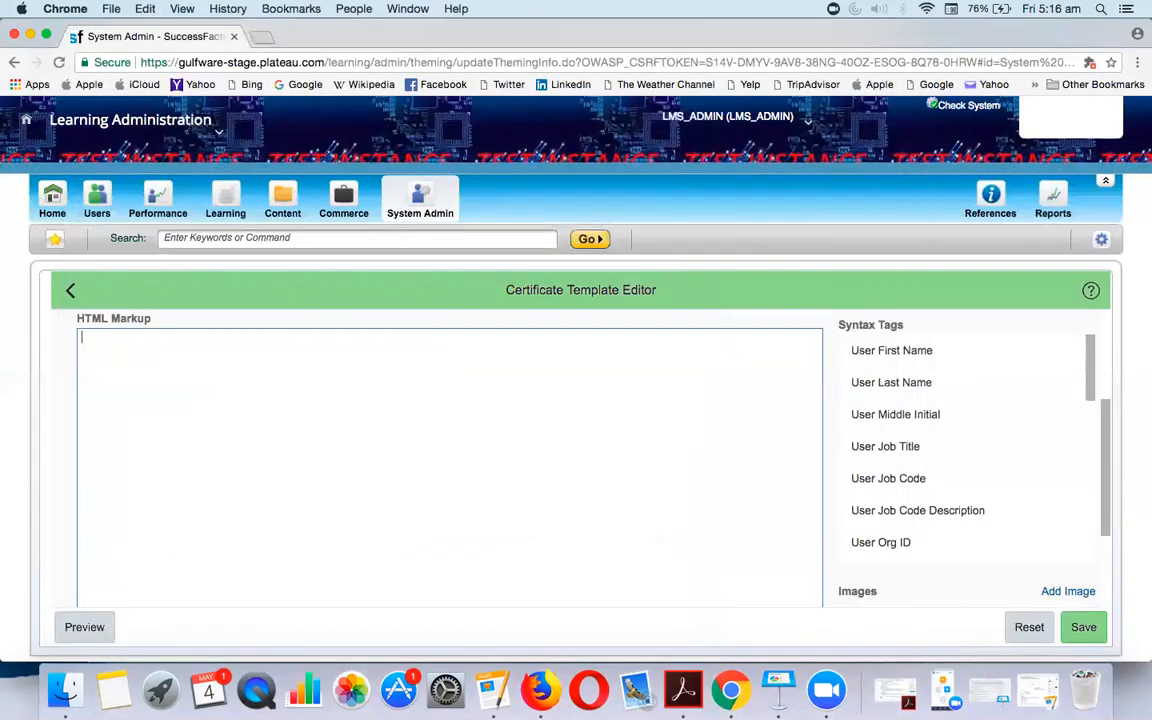
Paste the 'Certificate Of Completion' sample HTML into the template editor and save it
{"action": "key", "text": "super+v"}
{"action": "scroll", "coordinate": [372, 495], "scroll_direction": "up", "scroll_amount": 3}
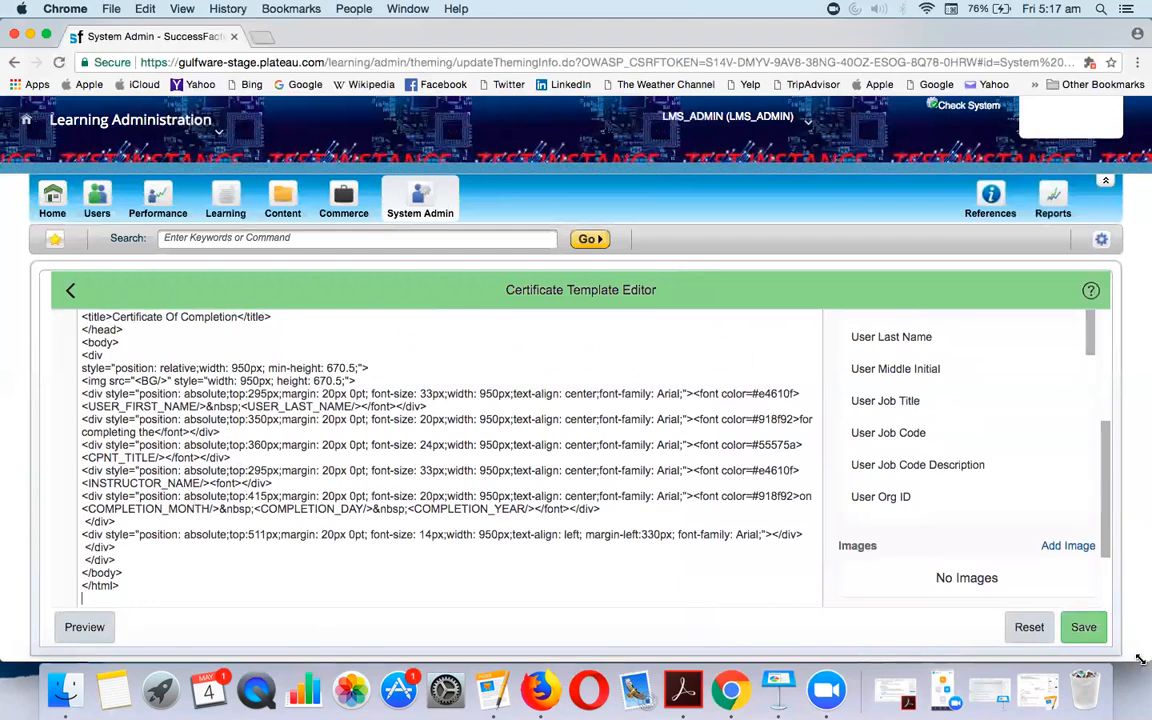
{"action": "left_click", "coordinate": [1083, 627]}
Preview the updated certificate, then go back to the template code
{"action": "left_click", "coordinate": [80, 626]}
{"action": "scroll", "coordinate": [399, 492], "scroll_direction": "down", "scroll_amount": 3}
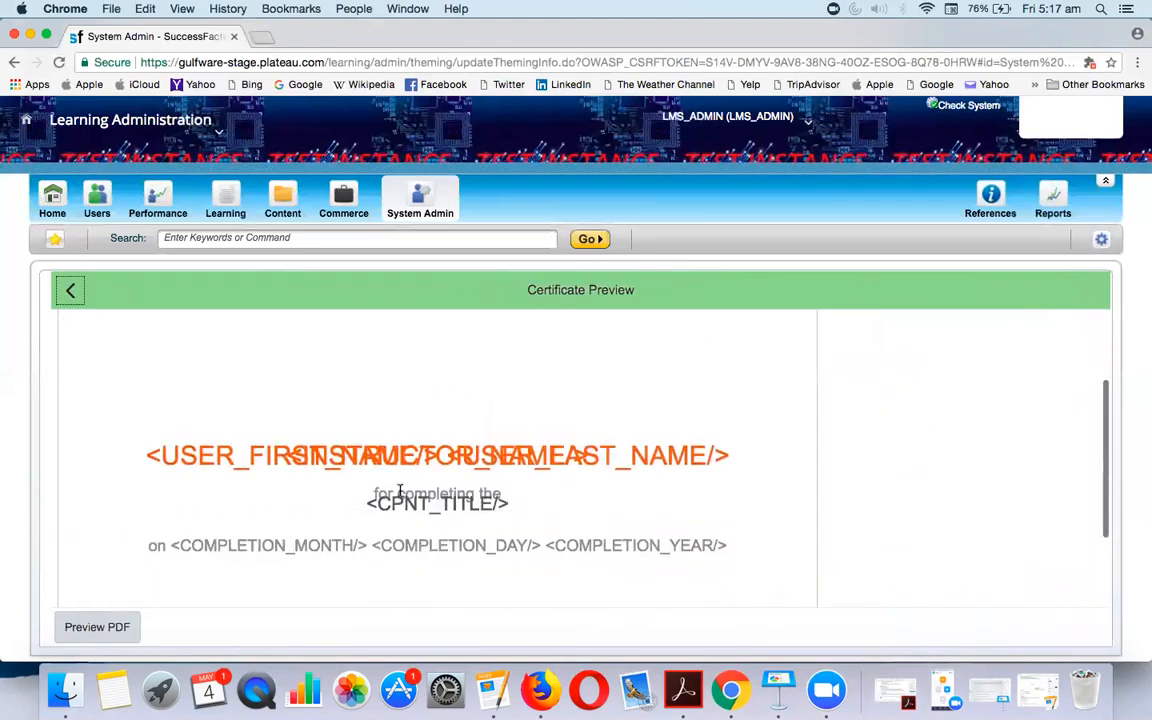
{"action": "scroll", "coordinate": [421, 482], "scroll_direction": "down", "scroll_amount": 2}
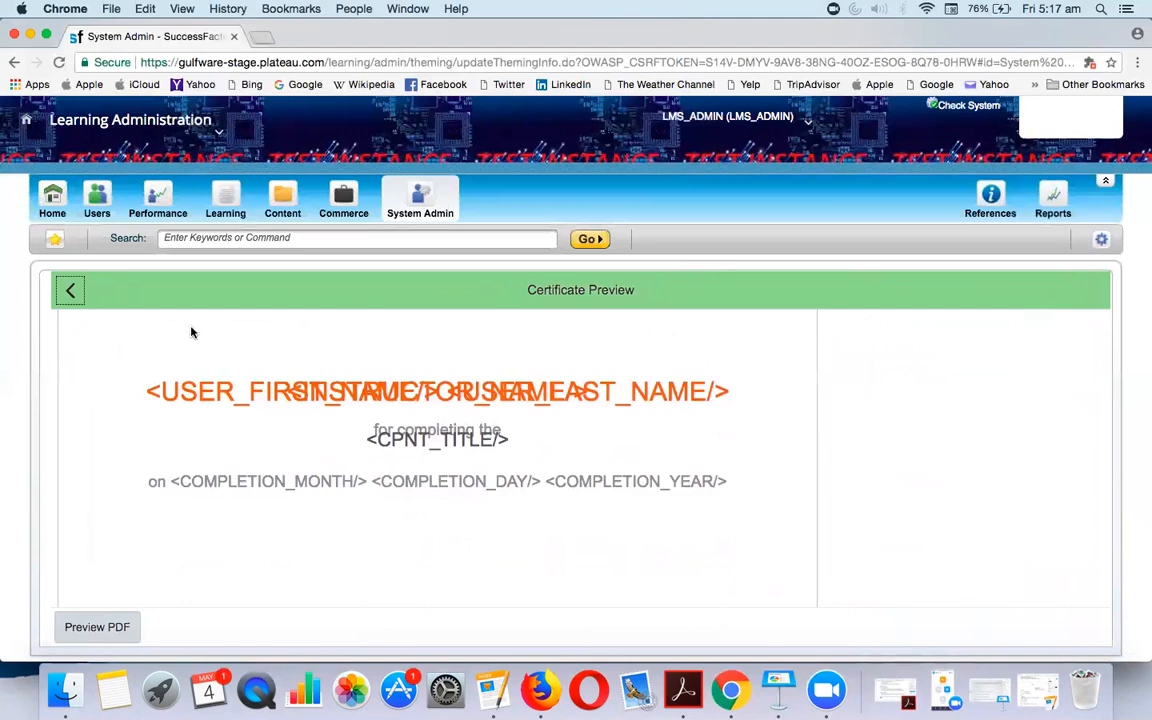
{"action": "left_click", "coordinate": [72, 295]}
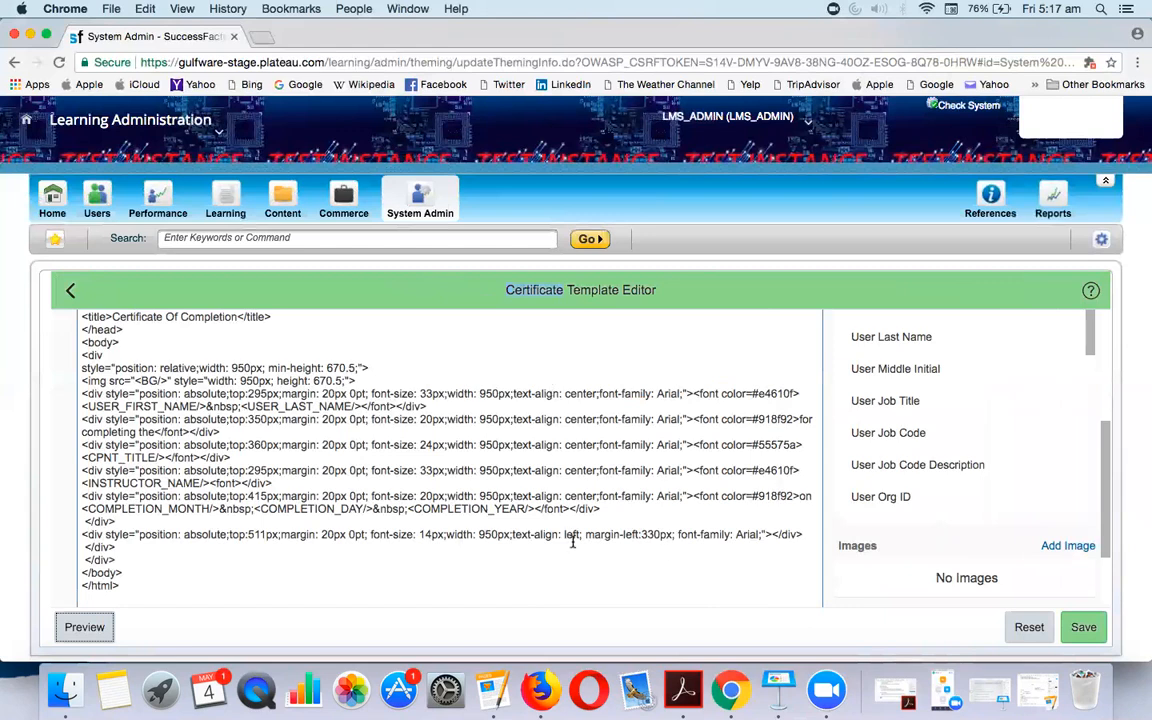
In a new tab, Google 'background images for certificate completion'
{"action": "left_click", "coordinate": [264, 37]}
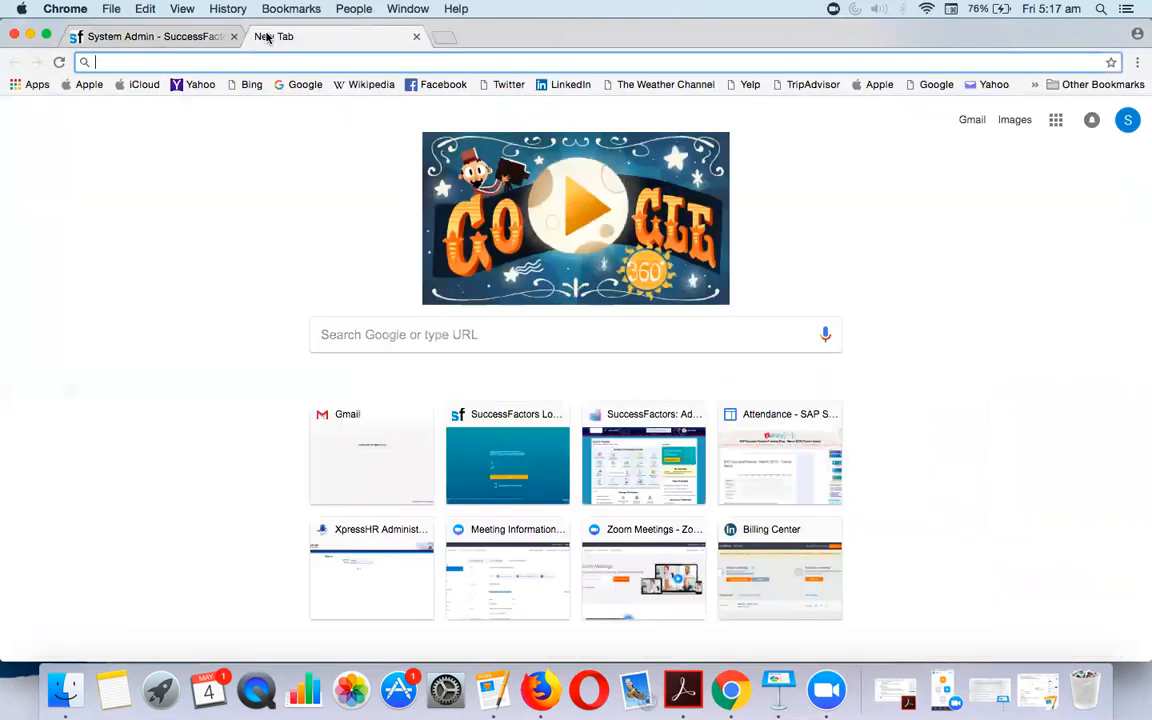
{"action": "type", "text": "back"}
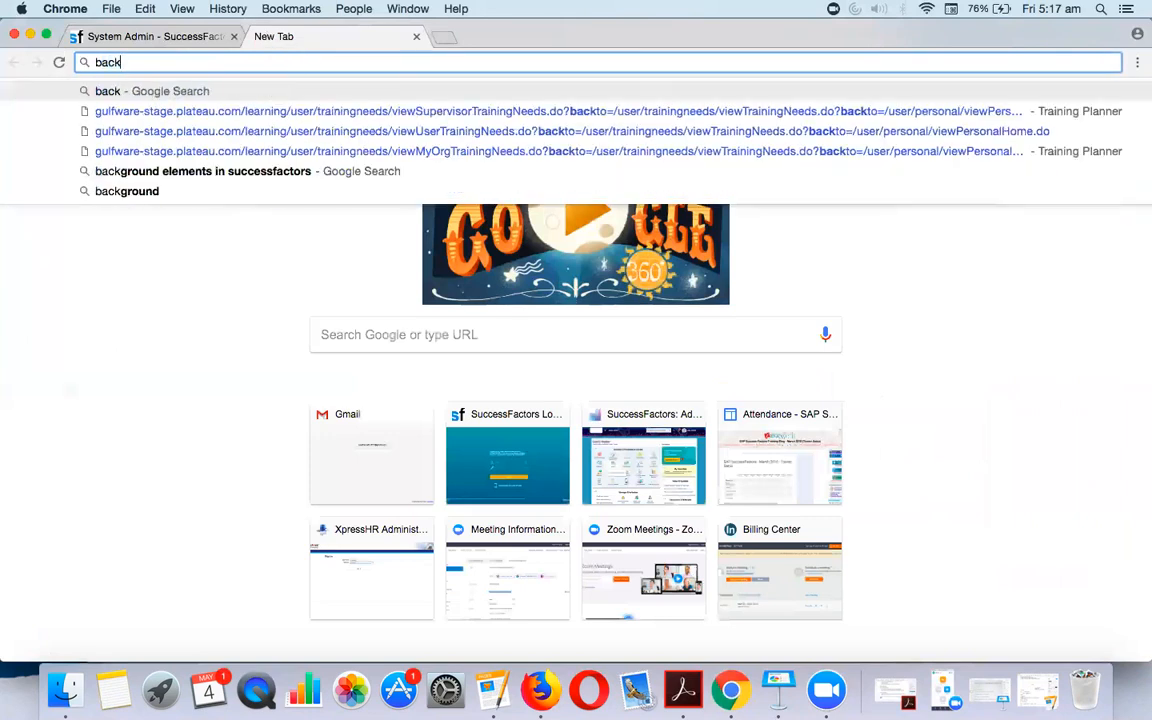
{"action": "type", "text": "grouu"}
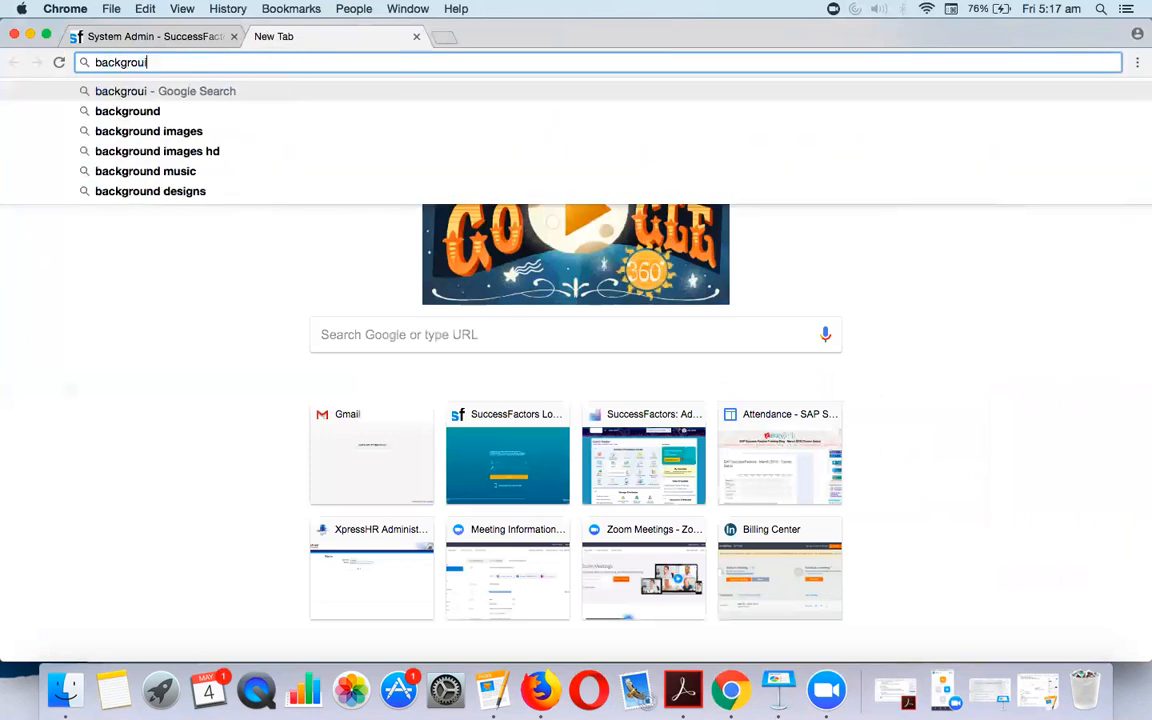
{"action": "key", "text": "BackSpace"}
{"action": "type", "text": "nd images"}
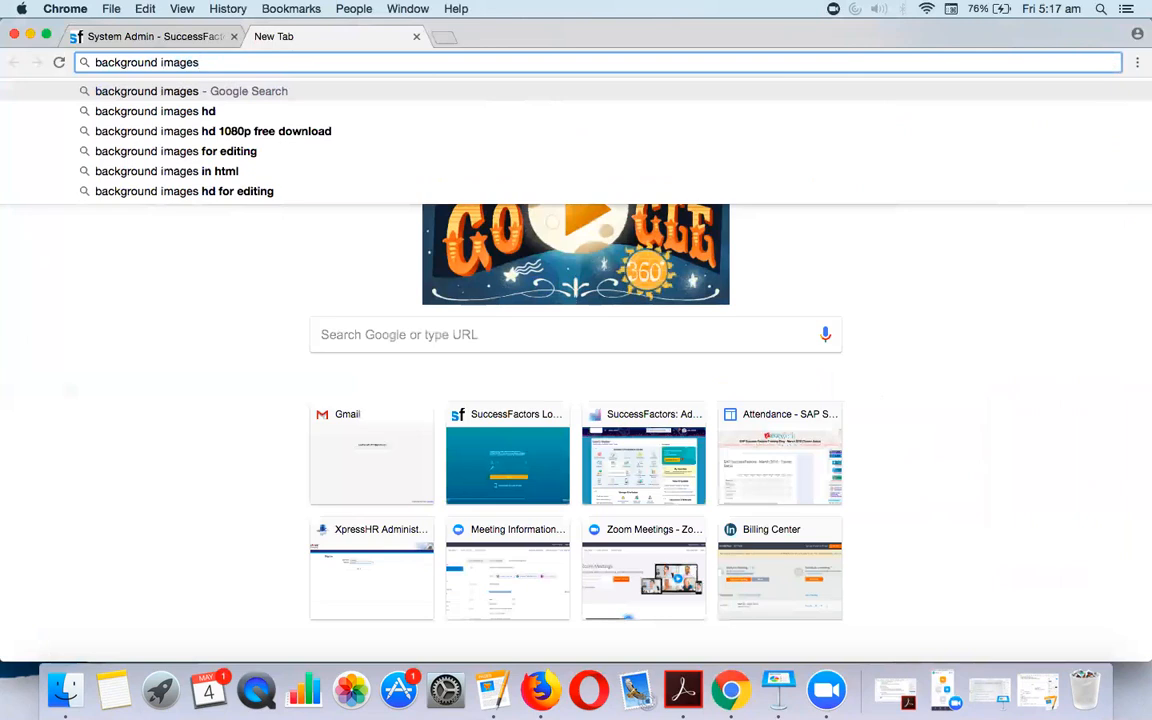
{"action": "type", "text": "for cert"}
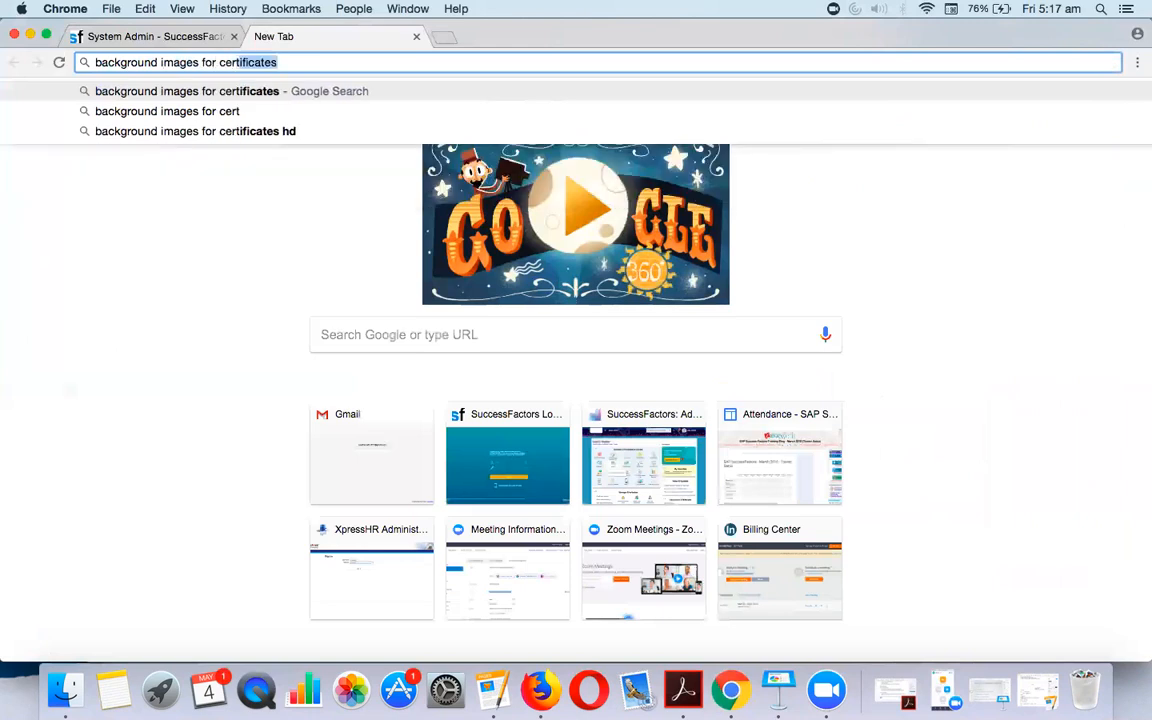
{"action": "type", "text": "ificate a"}
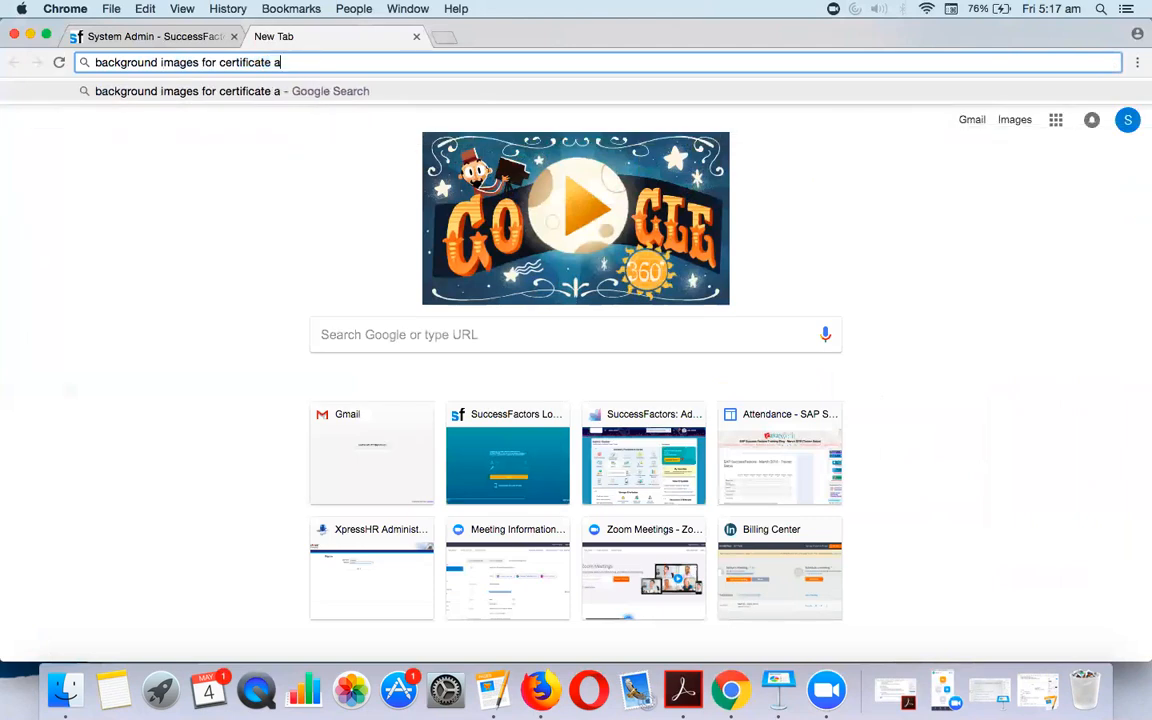
{"action": "key", "text": "BackSpace"}
{"action": "type", "text": "back"}
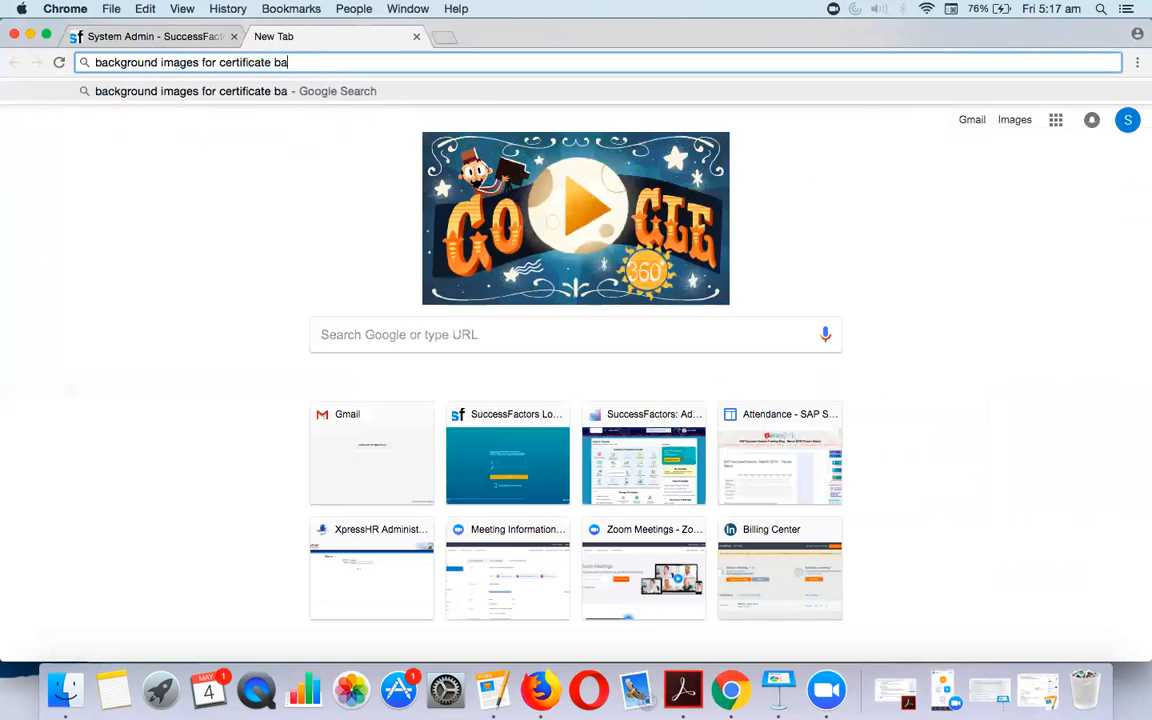
{"action": "key", "text": "BackSpace"}
{"action": "key", "text": "BackSpace"}
{"action": "key", "text": "BackSpace"}
{"action": "key", "text": "BackSpace"}
{"action": "type", "text": "completion"}
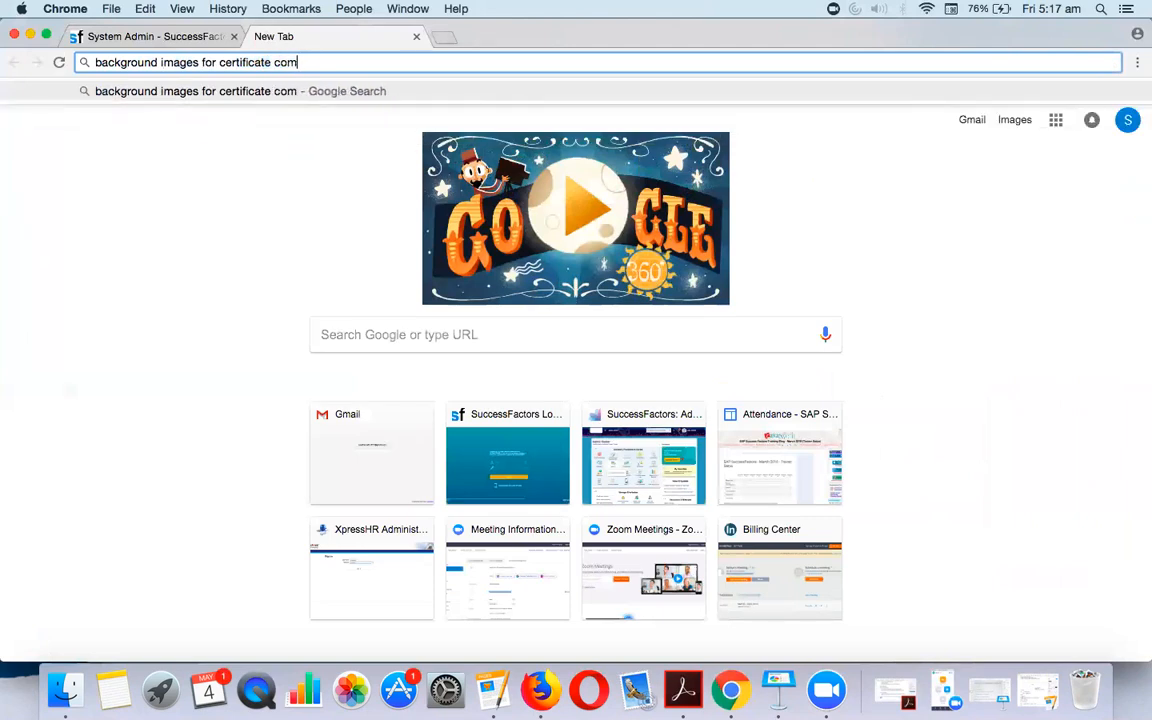
{"action": "key", "text": "Return"}
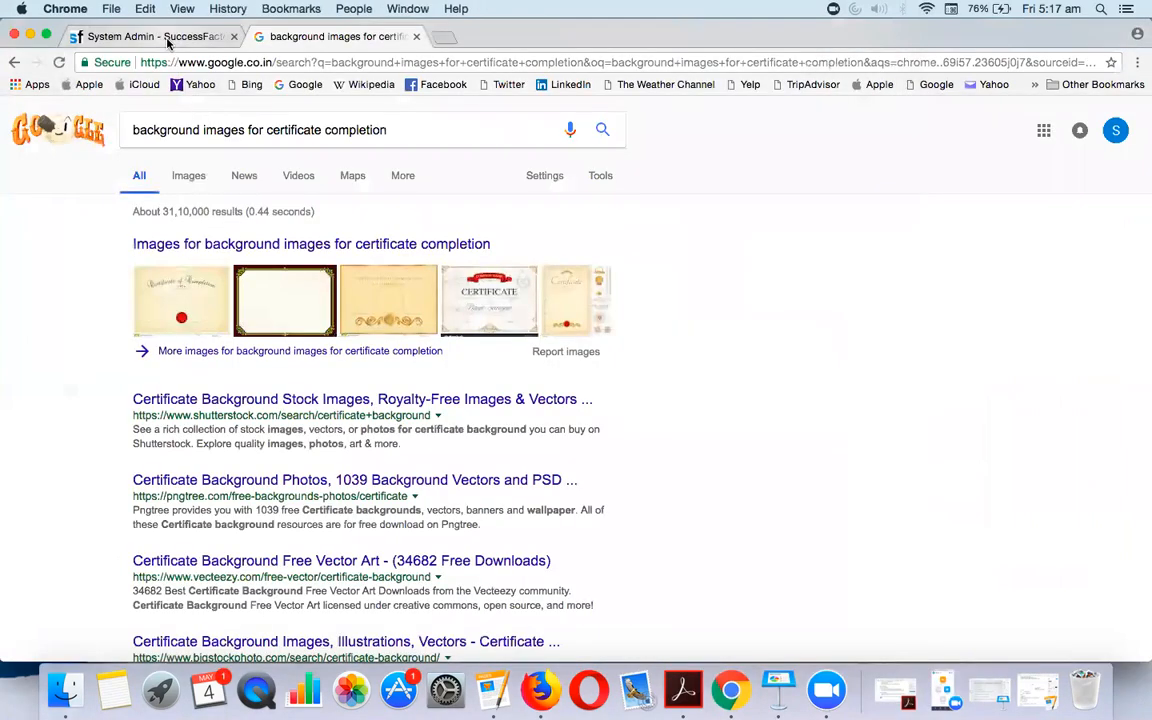
Back in SuccessFactors, open System Admin's Configuration > Images settings
{"action": "left_click", "coordinate": [166, 37]}
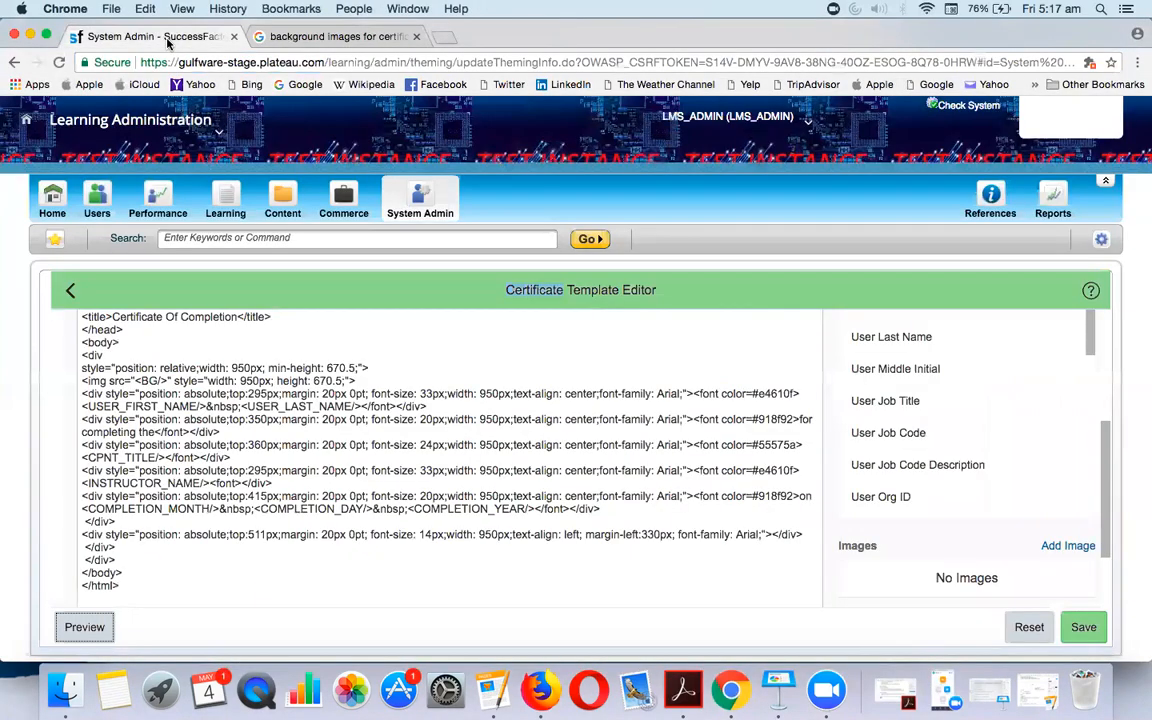
{"action": "left_click", "coordinate": [410, 198]}
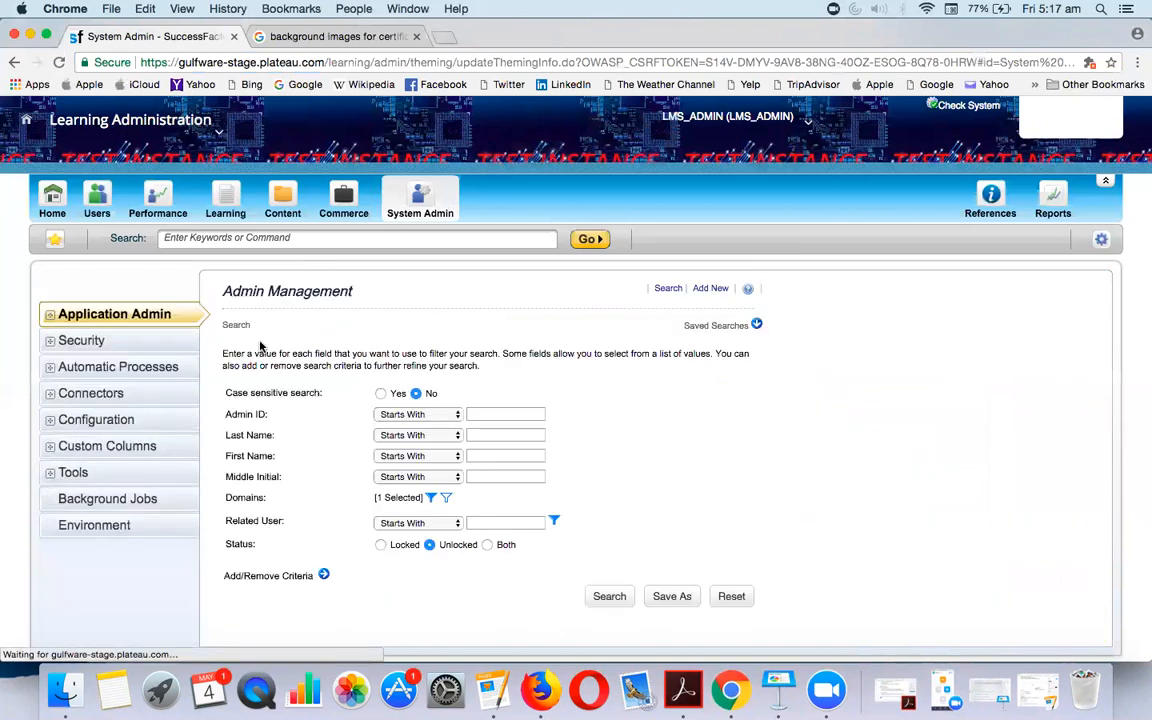
{"action": "left_click", "coordinate": [70, 419]}
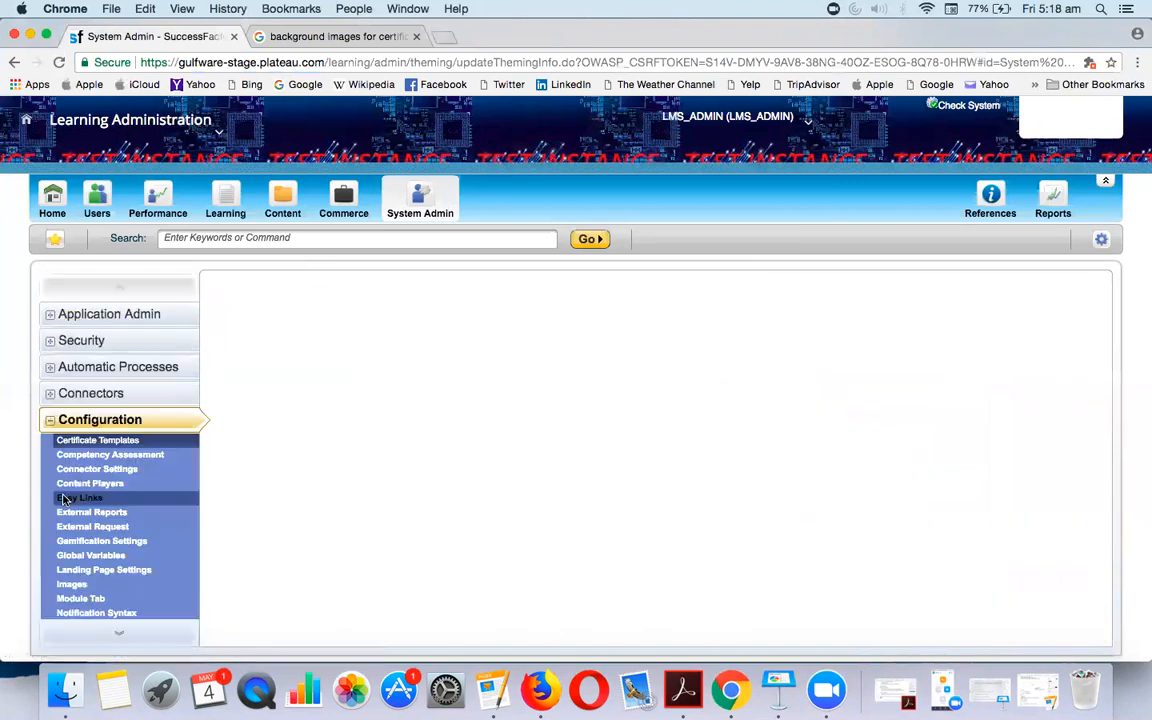
{"action": "scroll", "coordinate": [70, 440], "scroll_direction": "down", "scroll_amount": 5}
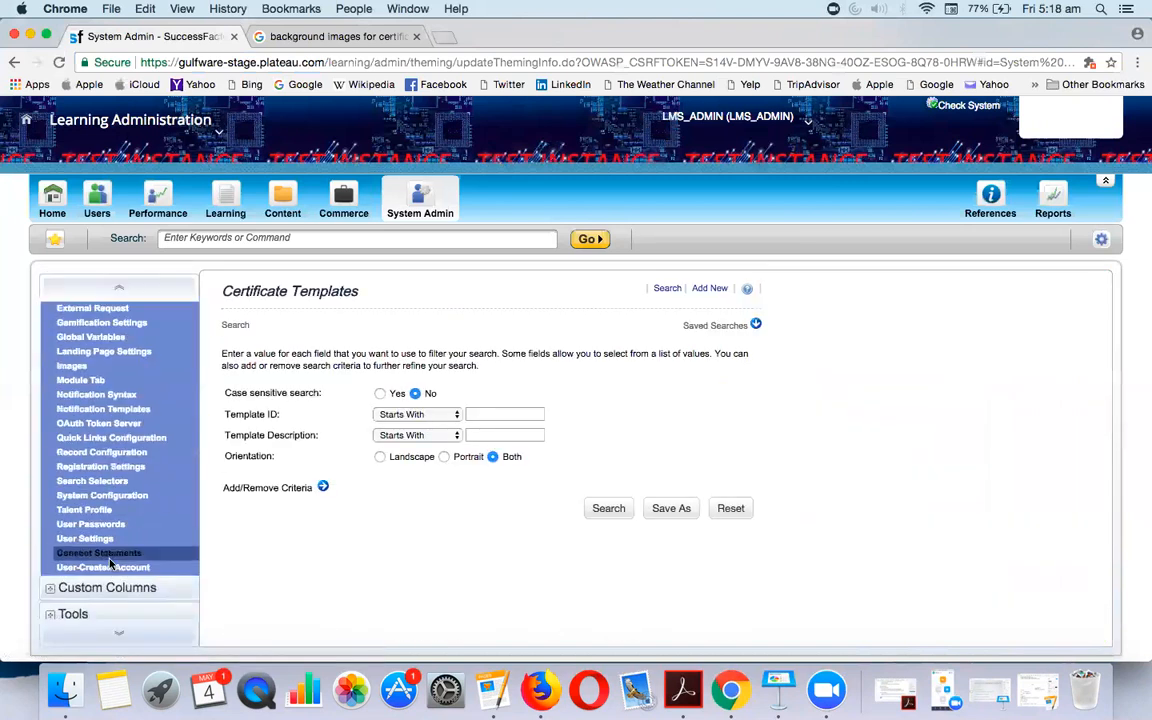
{"action": "left_click", "coordinate": [70, 367]}
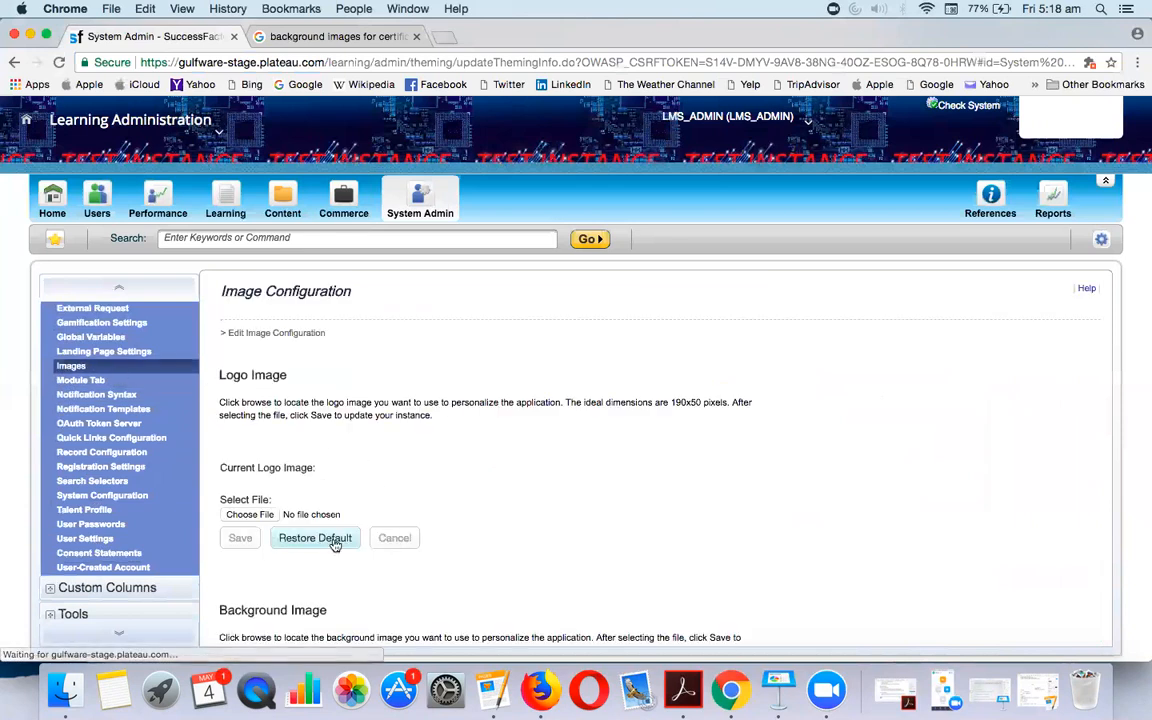
Note the recommended 190x50 logo and thumbnail sizes, then go to Global Variables
{"action": "scroll", "coordinate": [355, 460], "scroll_direction": "down", "scroll_amount": 1}
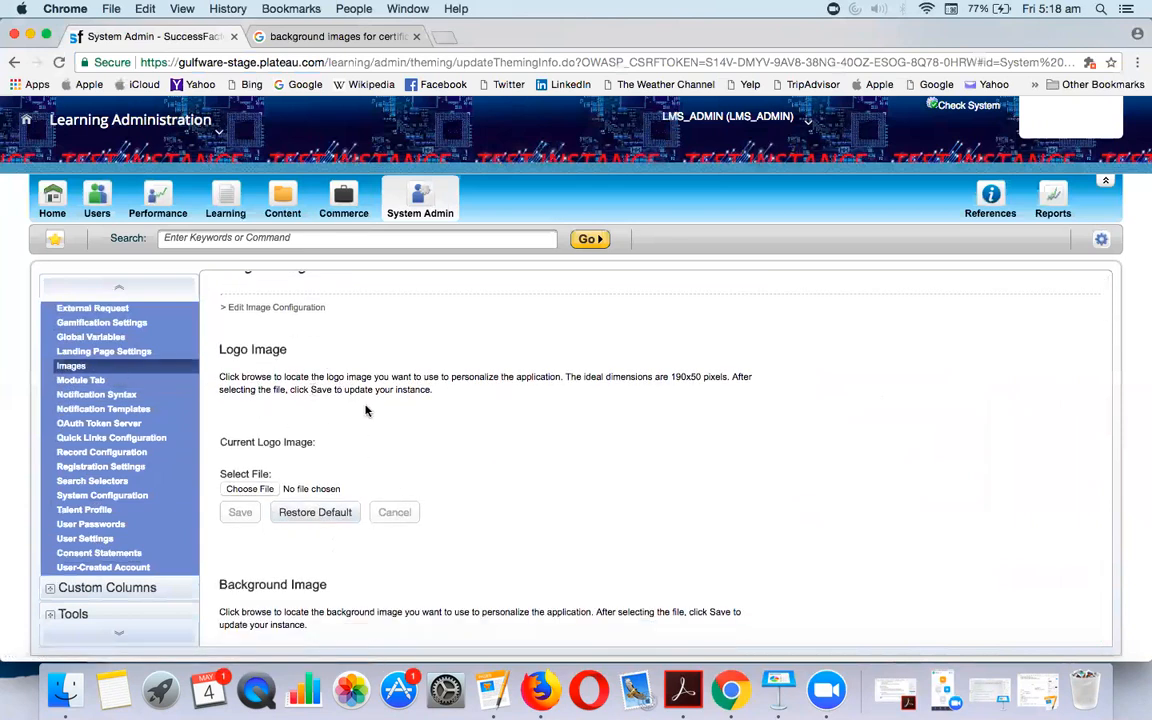
{"action": "left_click_drag", "start_coordinate": [671, 377], "coordinate": [726, 377]}
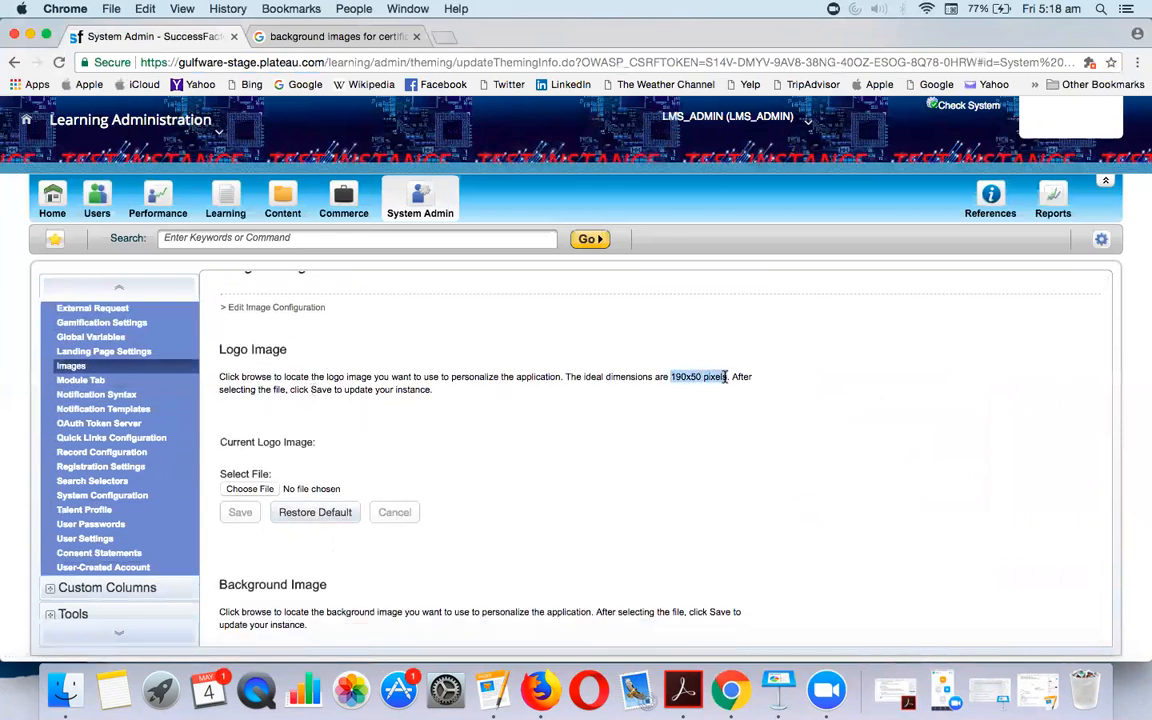
{"action": "scroll", "coordinate": [641, 463], "scroll_direction": "down", "scroll_amount": 5}
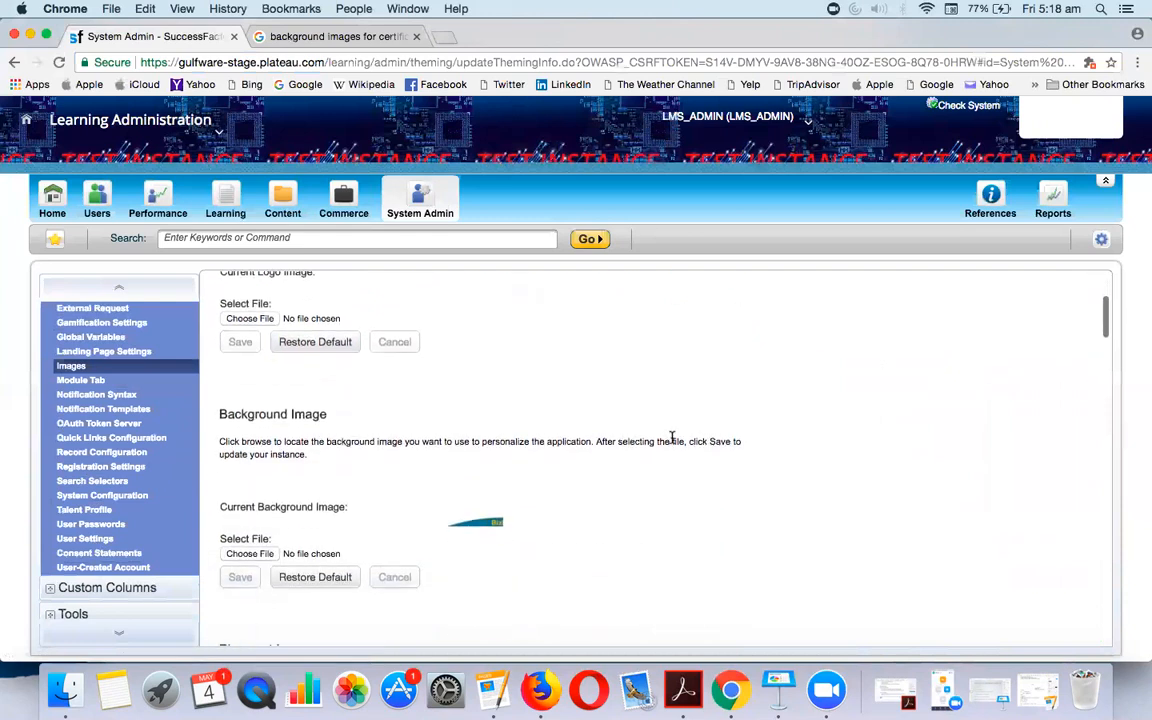
{"action": "scroll", "coordinate": [345, 445], "scroll_direction": "down", "scroll_amount": 10}
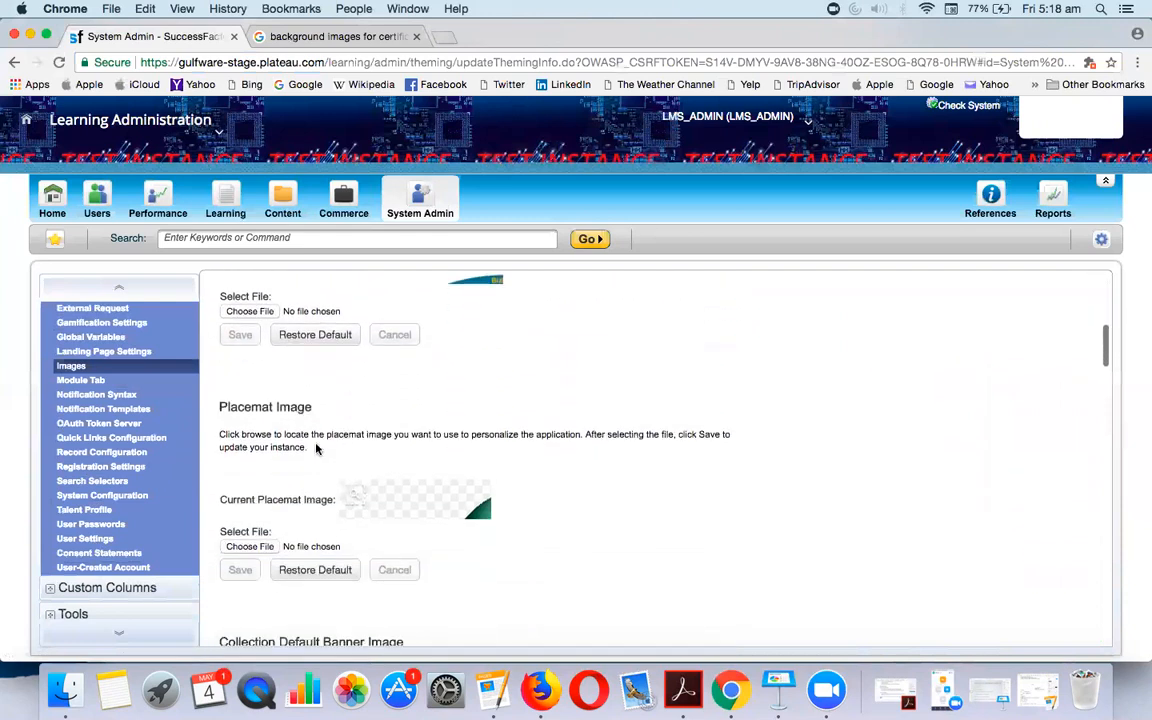
{"action": "scroll", "coordinate": [273, 431], "scroll_direction": "down", "scroll_amount": 6}
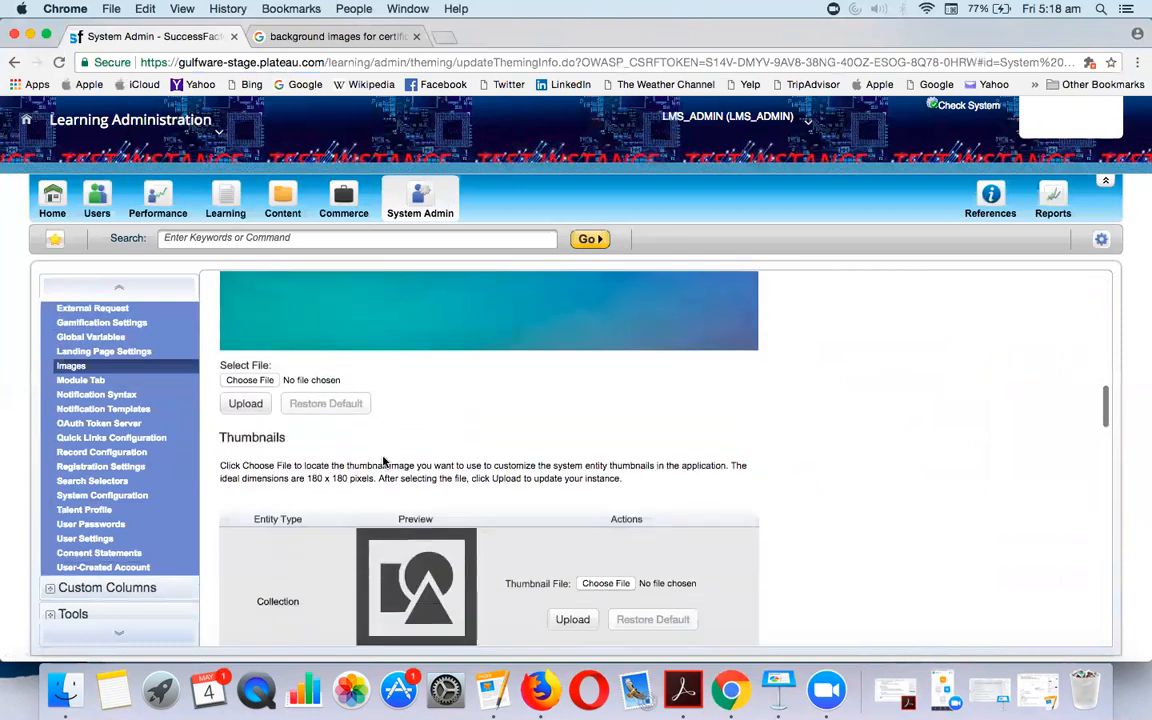
{"action": "scroll", "coordinate": [362, 490], "scroll_direction": "down", "scroll_amount": 3}
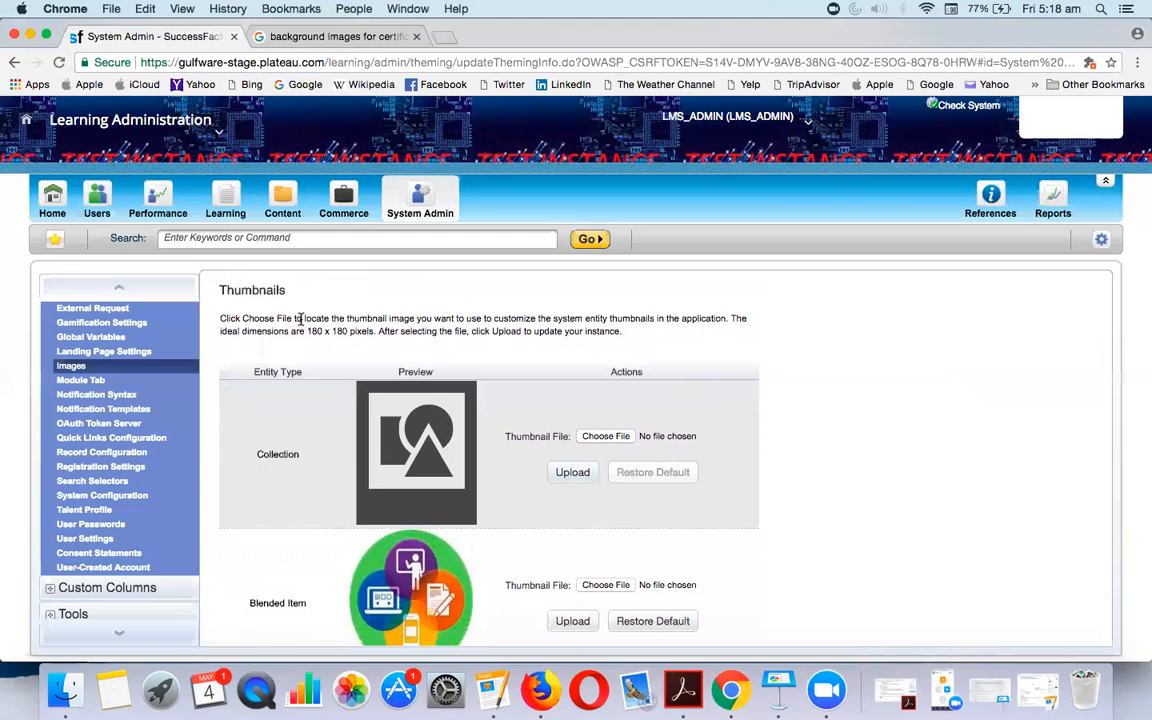
{"action": "left_click_drag", "start_coordinate": [308, 331], "coordinate": [344, 333]}
{"action": "scroll", "coordinate": [503, 487], "scroll_direction": "down", "scroll_amount": 10}
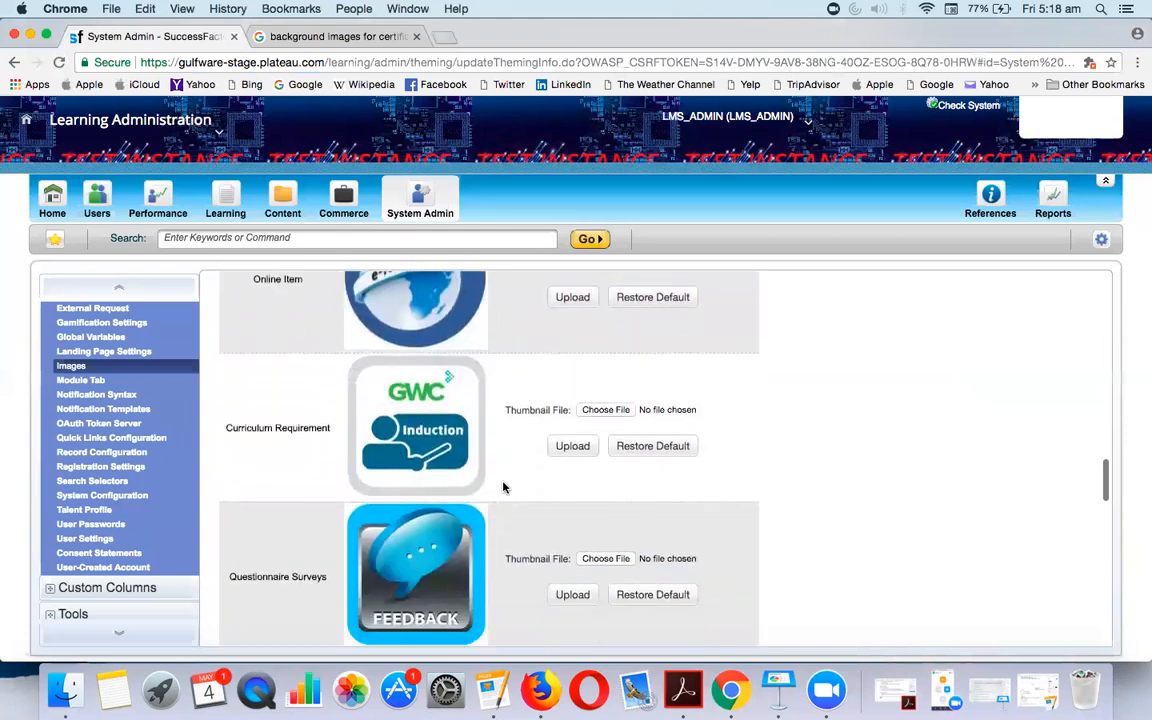
{"action": "left_click", "coordinate": [126, 341]}
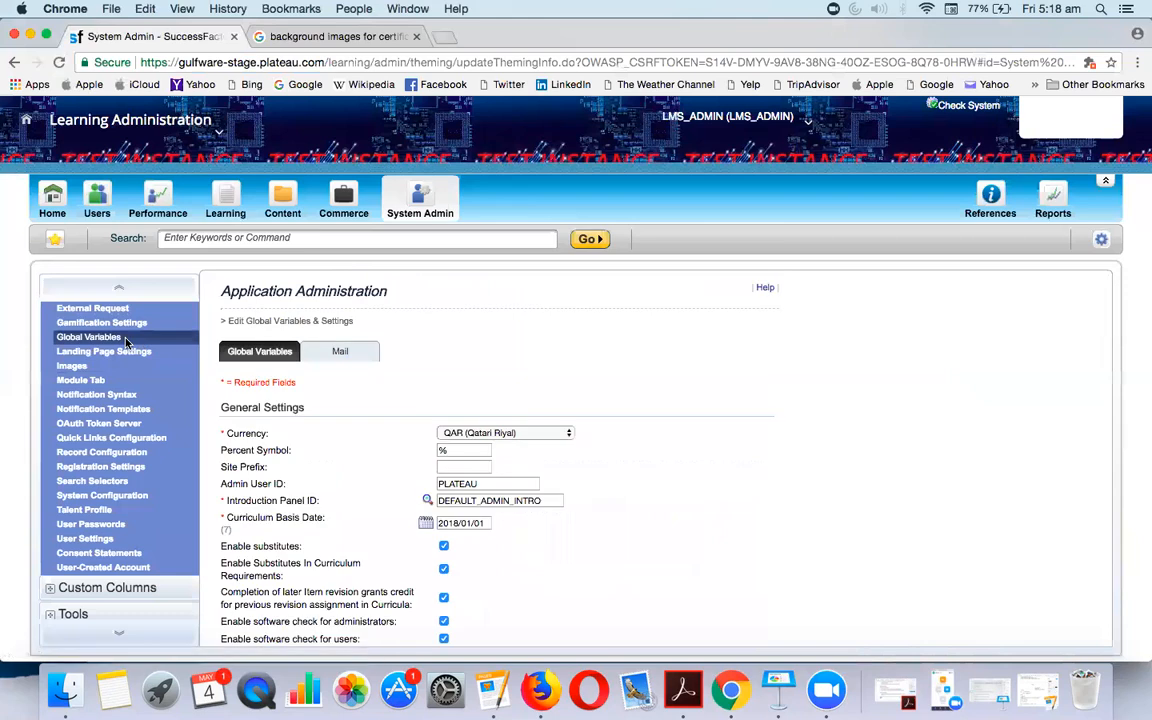
View the IMAGE ATTACHMENT system configuration and its 10000 KB maximum image size
{"action": "left_click", "coordinate": [110, 496]}
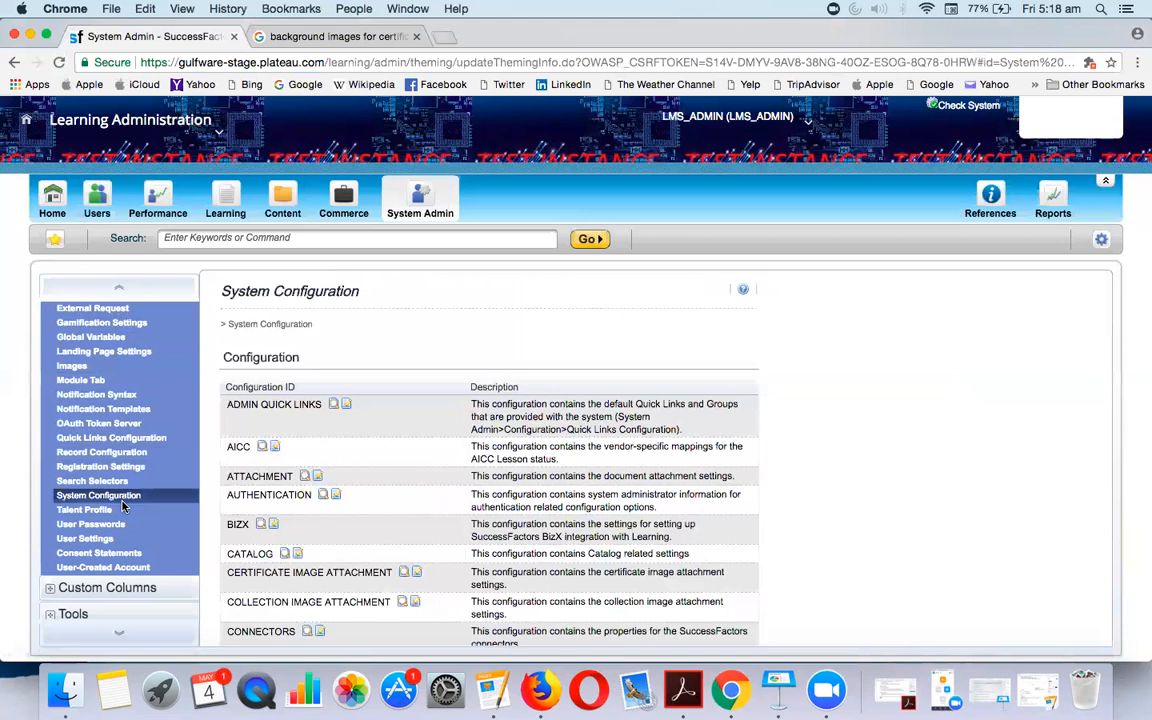
{"action": "scroll", "coordinate": [313, 576], "scroll_direction": "down", "scroll_amount": 5}
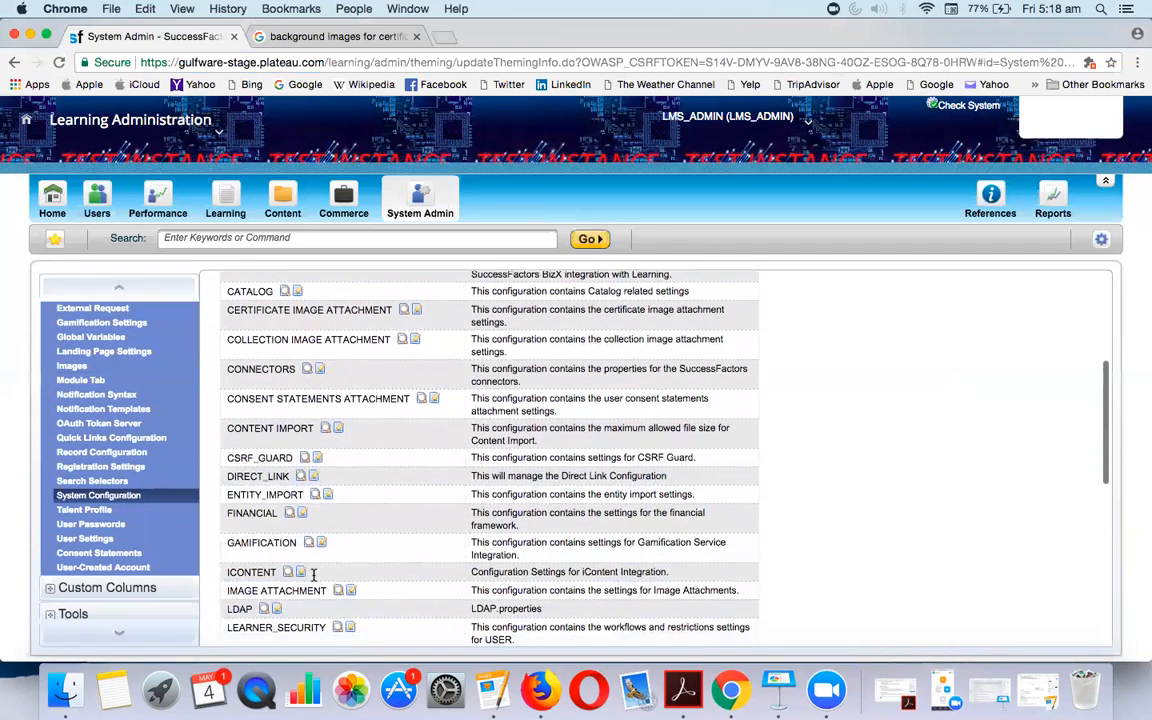
{"action": "scroll", "coordinate": [313, 579], "scroll_direction": "down", "scroll_amount": 2}
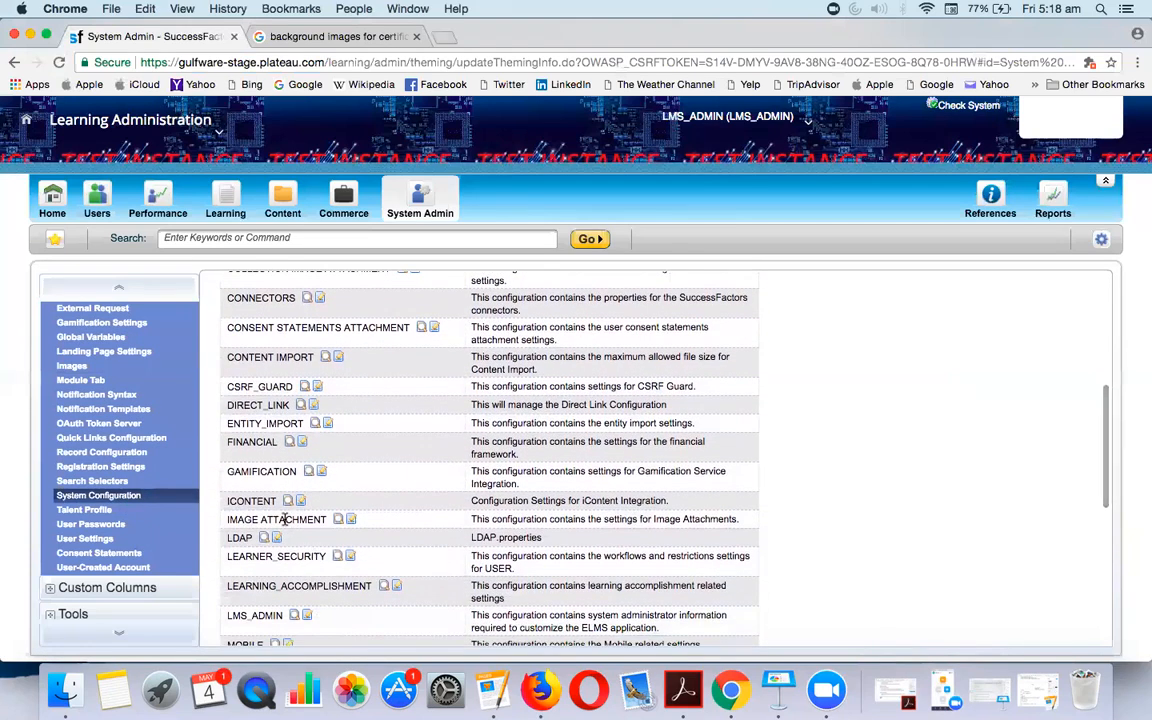
{"action": "left_click", "coordinate": [337, 521]}
{"action": "left_click_drag", "start_coordinate": [600, 550], "coordinate": [624, 550]}
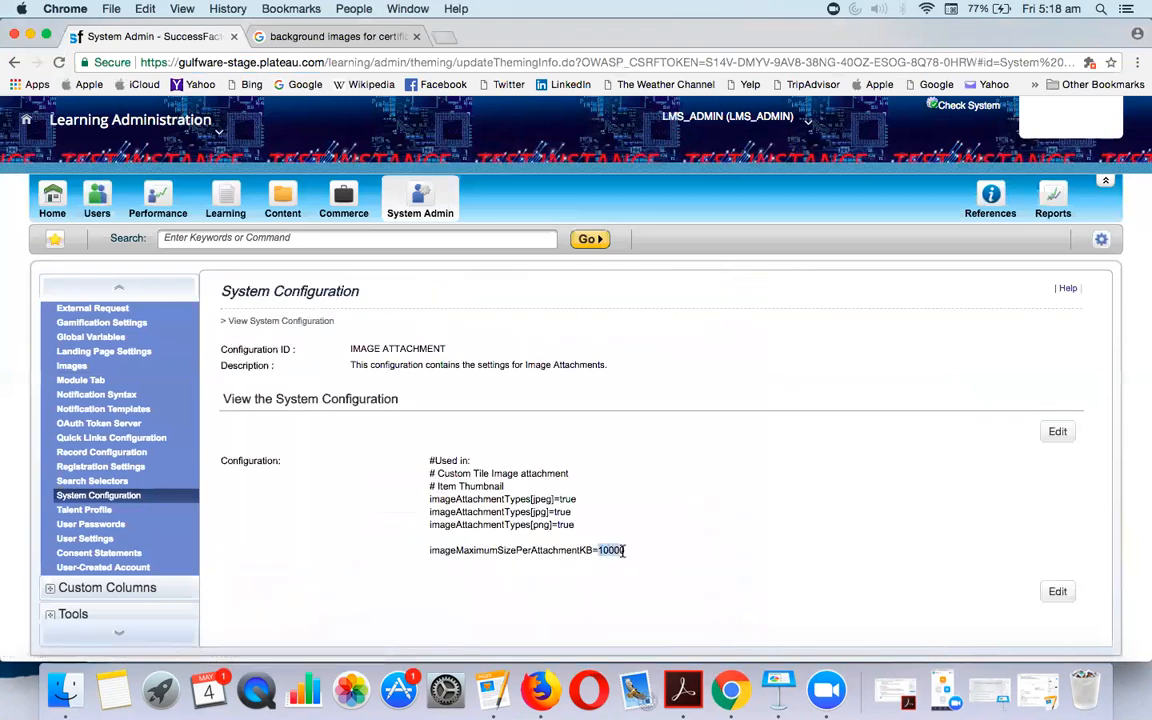
Inspect CERTIFICATE IMAGE ATTACHMENT's 1000000 KB limit and allowed file types, then edit it
{"action": "left_click", "coordinate": [141, 497]}
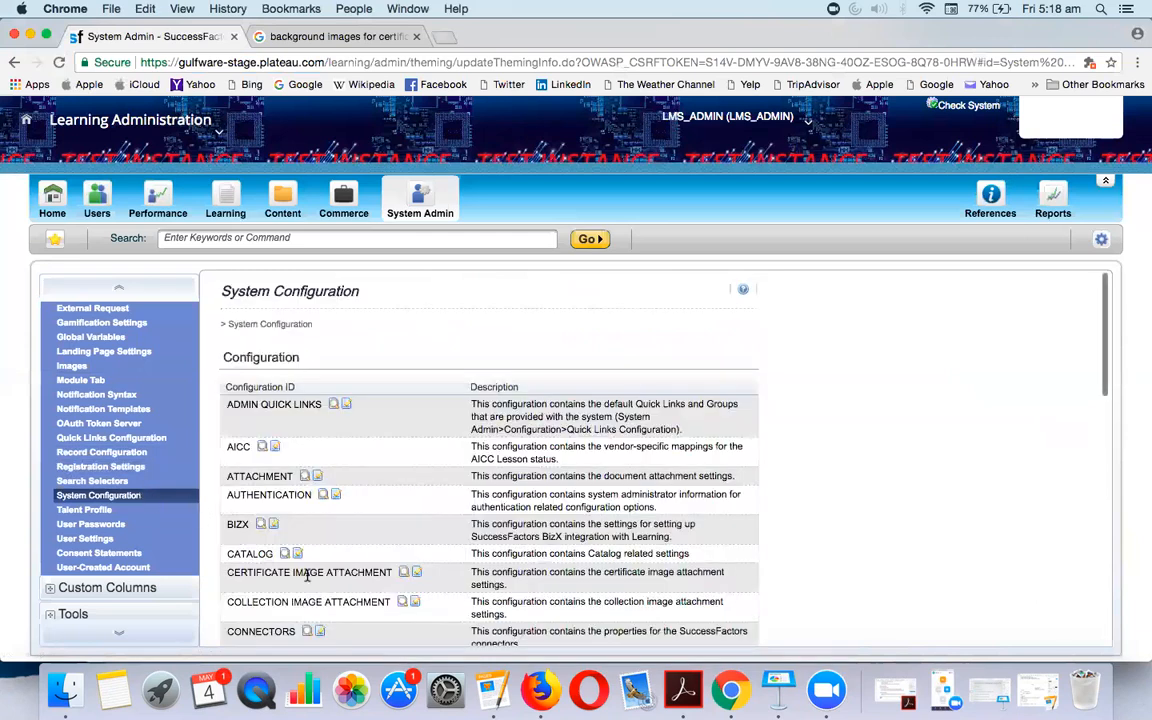
{"action": "triple_click", "coordinate": [254, 573]}
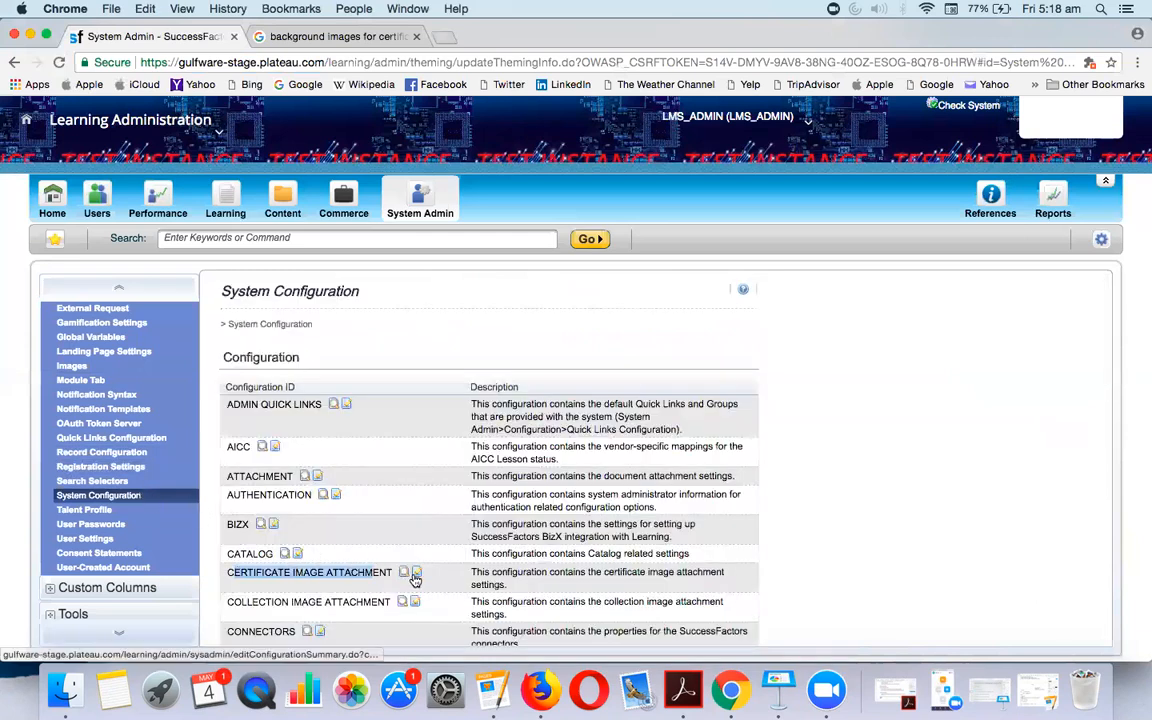
{"action": "left_click", "coordinate": [404, 576]}
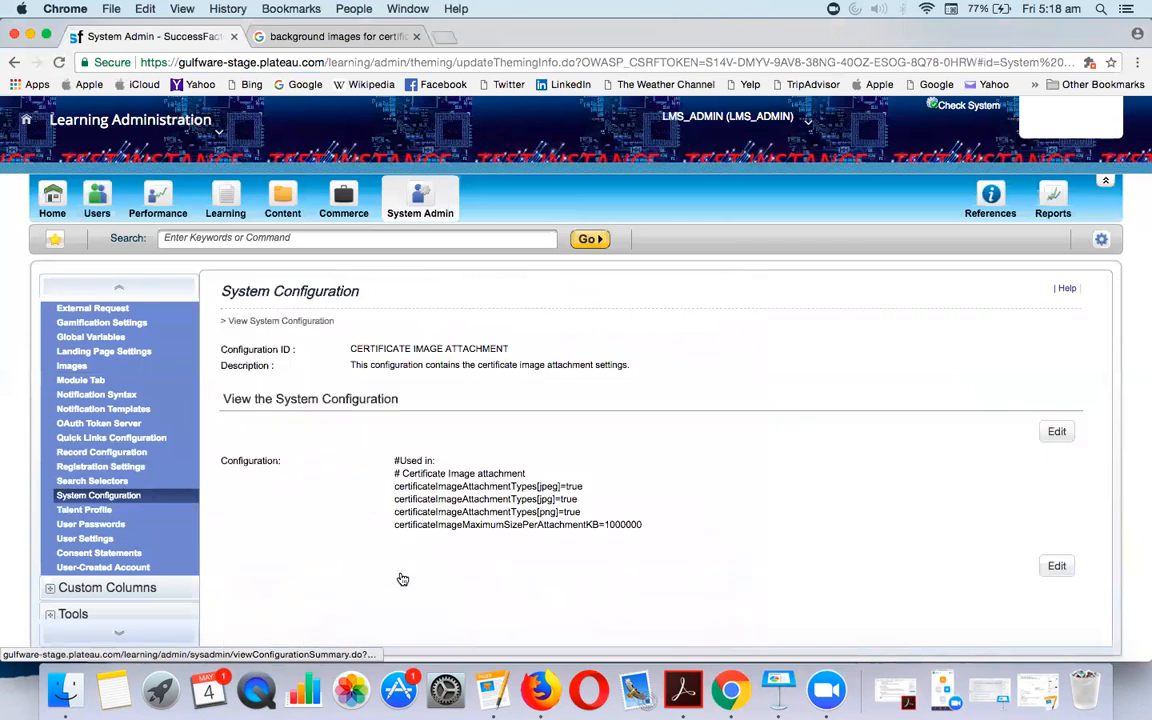
{"action": "right_click", "coordinate": [607, 526]}
{"action": "left_click", "coordinate": [630, 526]}
{"action": "left_click", "coordinate": [615, 520]}
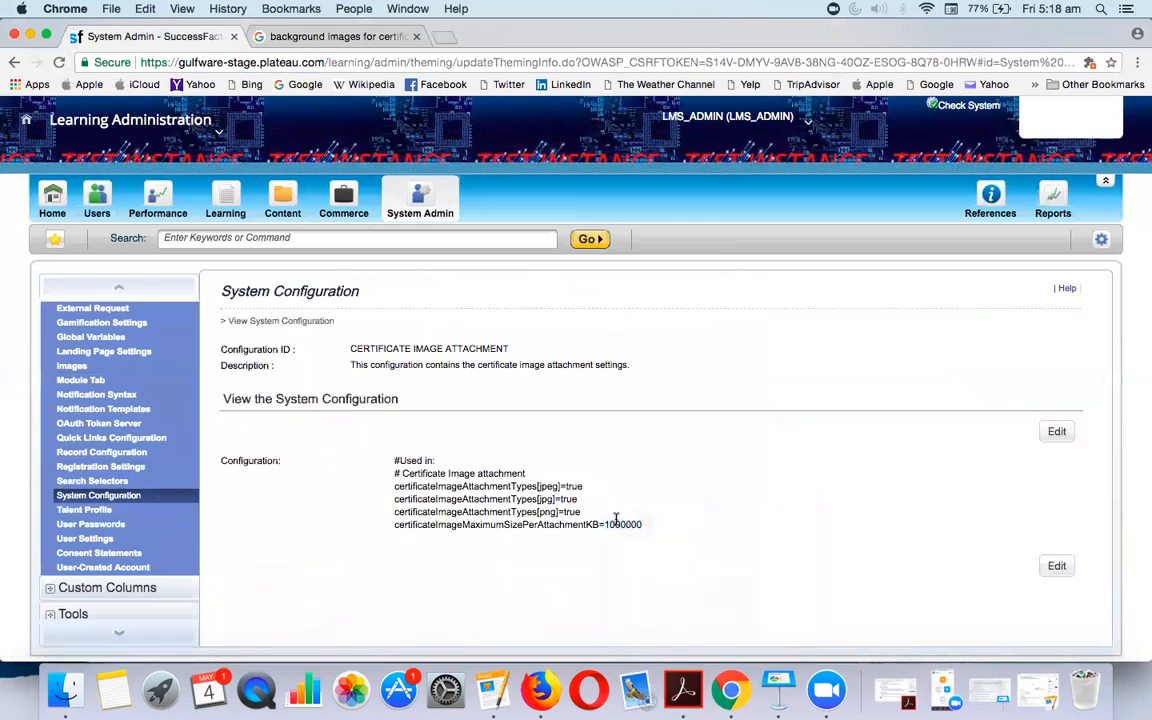
{"action": "left_click_drag", "start_coordinate": [604, 524], "coordinate": [654, 530]}
{"action": "left_click", "coordinate": [550, 497]}
{"action": "double_click", "coordinate": [551, 522]}
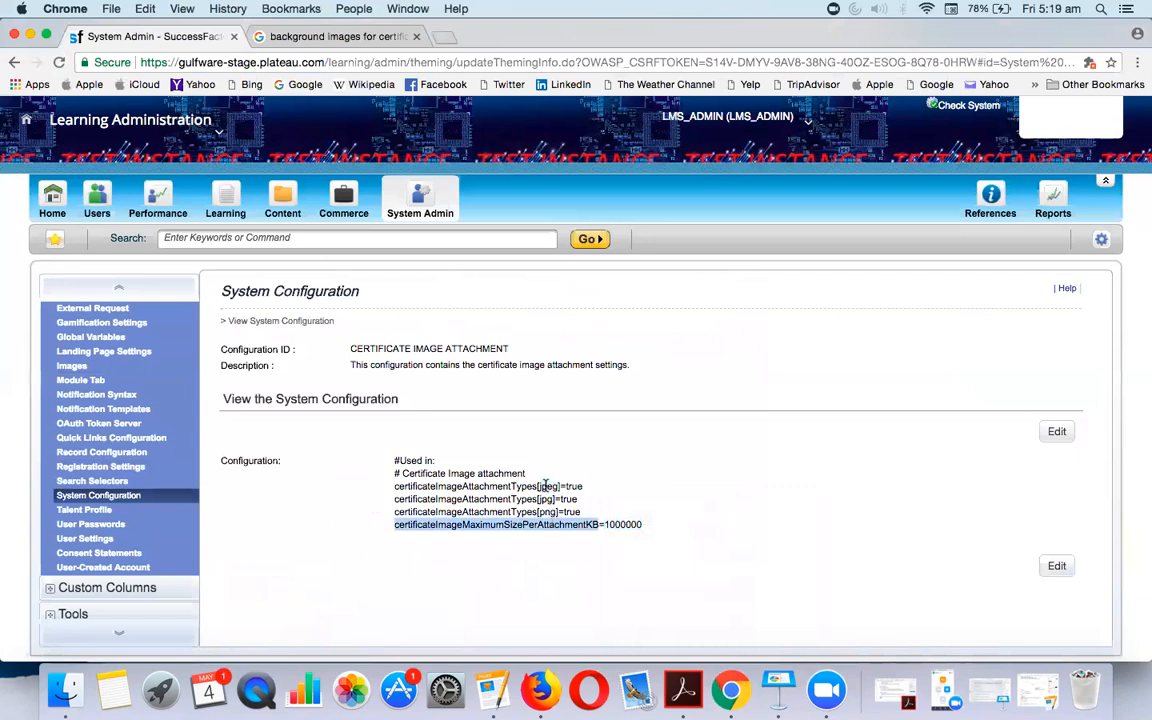
{"action": "left_click_drag", "start_coordinate": [546, 485], "coordinate": [580, 512]}
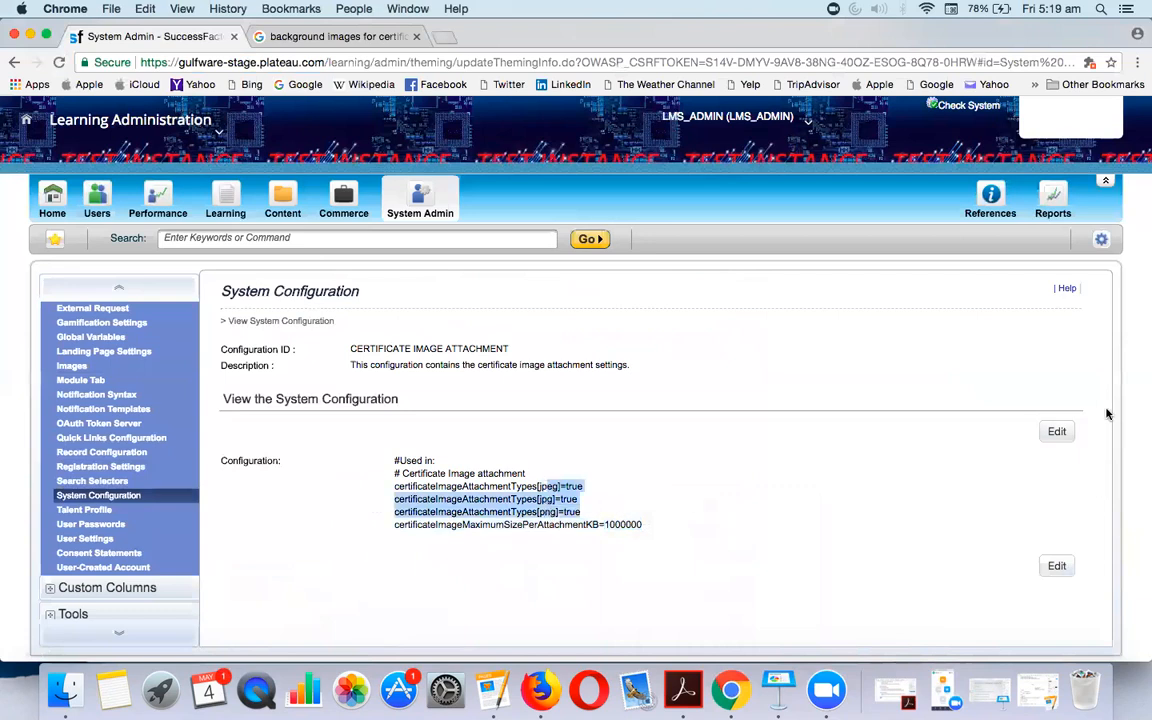
{"action": "left_click", "coordinate": [1057, 431]}
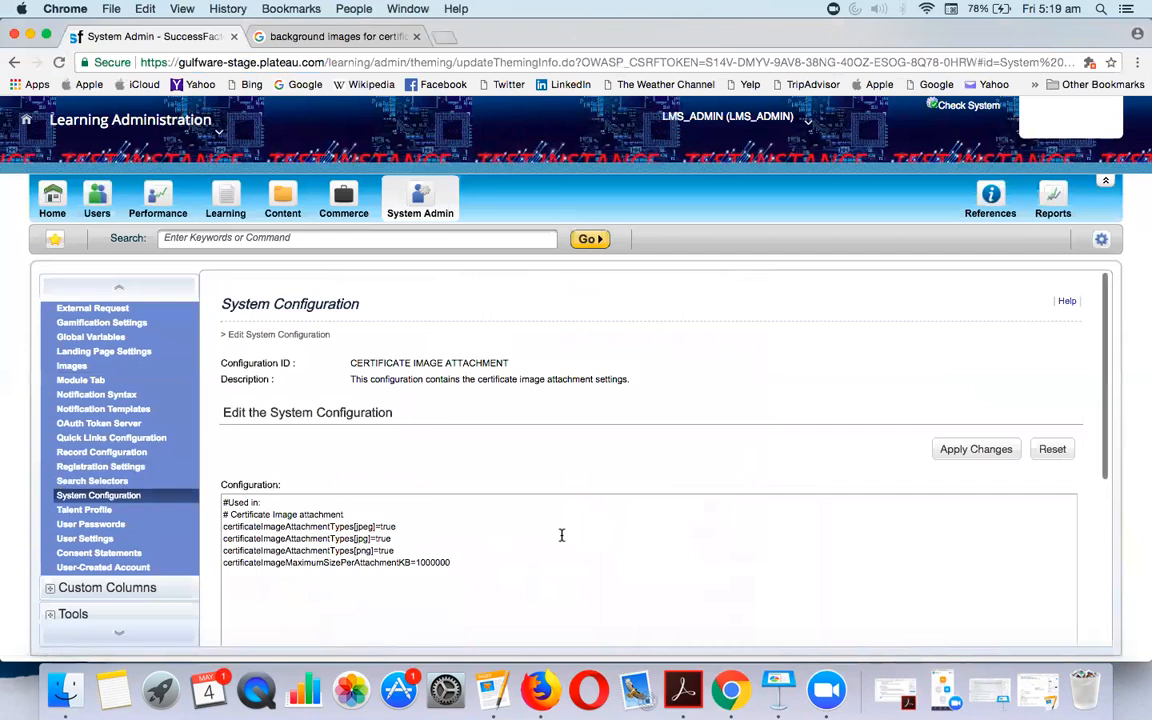
Duplicate the png attachment-type line as certificateImageAttachmentTypes[tiff]=true
{"action": "scroll", "coordinate": [456, 532], "scroll_direction": "down", "scroll_amount": 3}
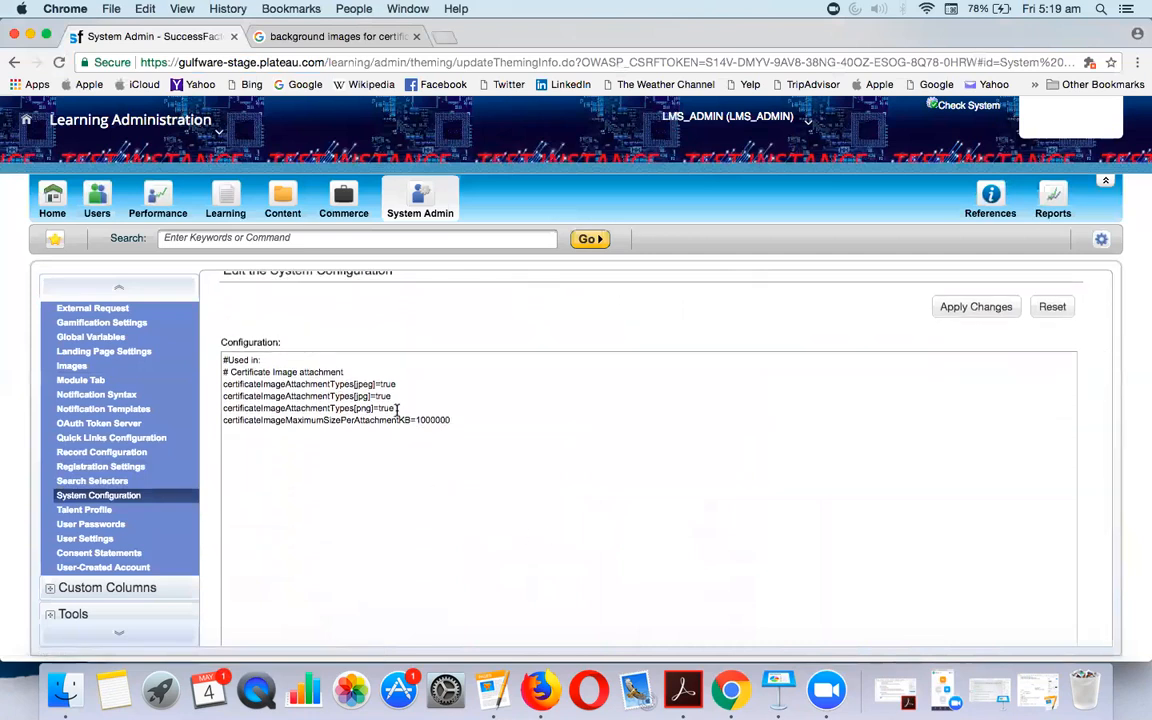
{"action": "left_click_drag", "start_coordinate": [398, 410], "coordinate": [203, 413]}
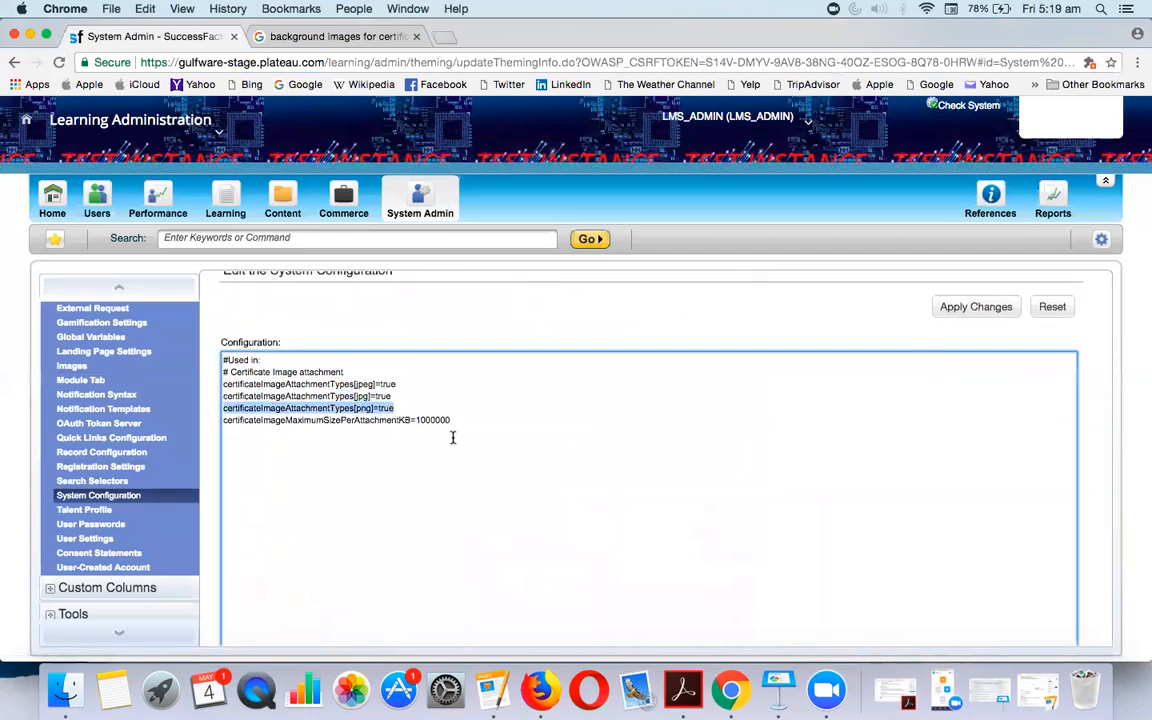
{"action": "key", "text": "ctrl+c"}
{"action": "left_click", "coordinate": [412, 411]}
{"action": "key", "text": "Return"}
{"action": "key", "text": "ctrl+v"}
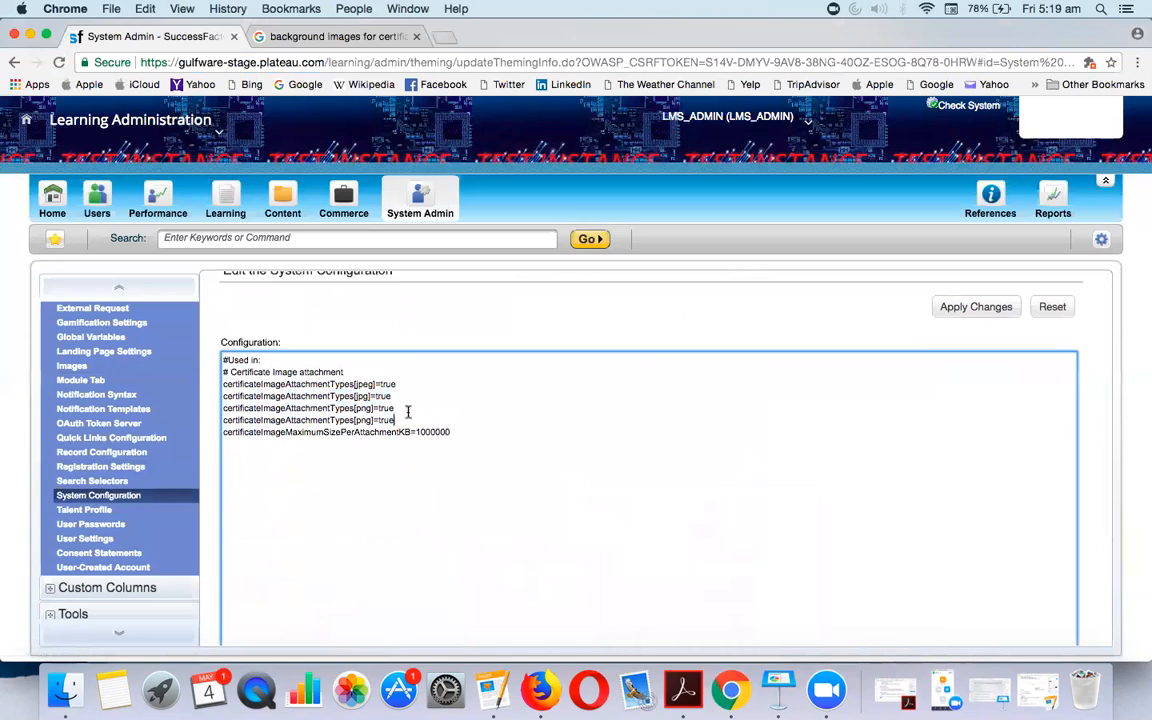
{"action": "double_click", "coordinate": [362, 419]}
{"action": "type", "text": "tiff"}
Go to the Search Selectors page in the left navigation
{"action": "scroll", "coordinate": [803, 458], "scroll_direction": "down", "scroll_amount": 3}
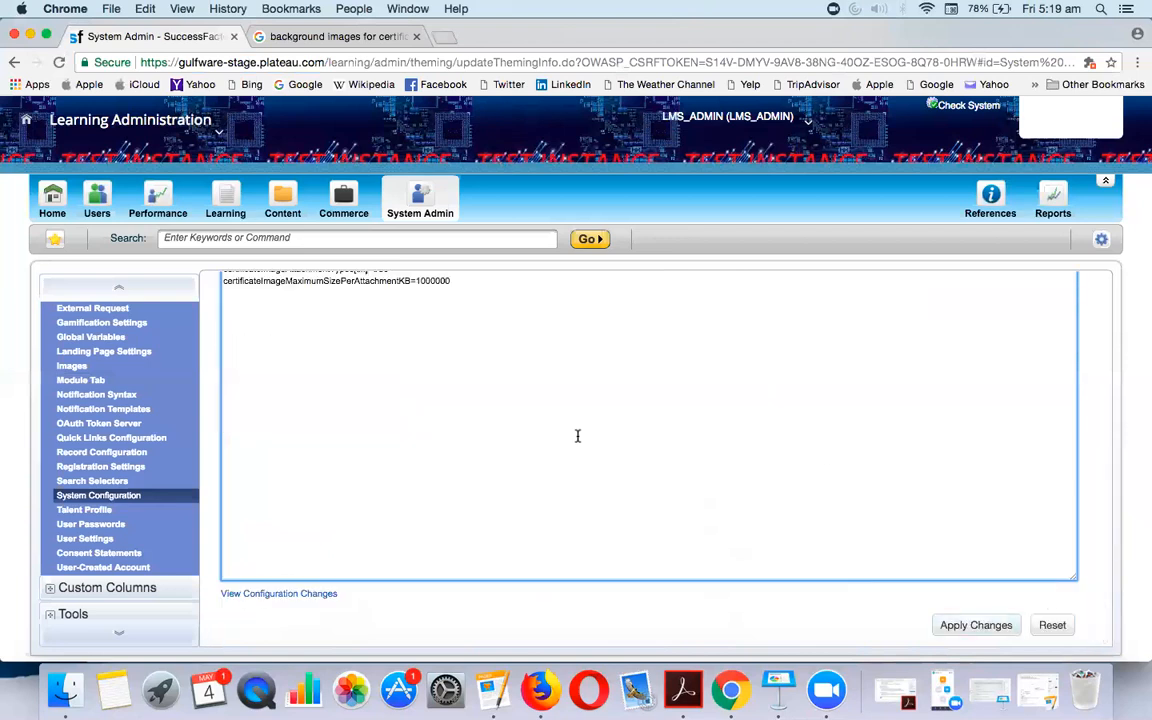
{"action": "scroll", "coordinate": [576, 435], "scroll_direction": "up", "scroll_amount": 6}
{"action": "left_click", "coordinate": [90, 481]}
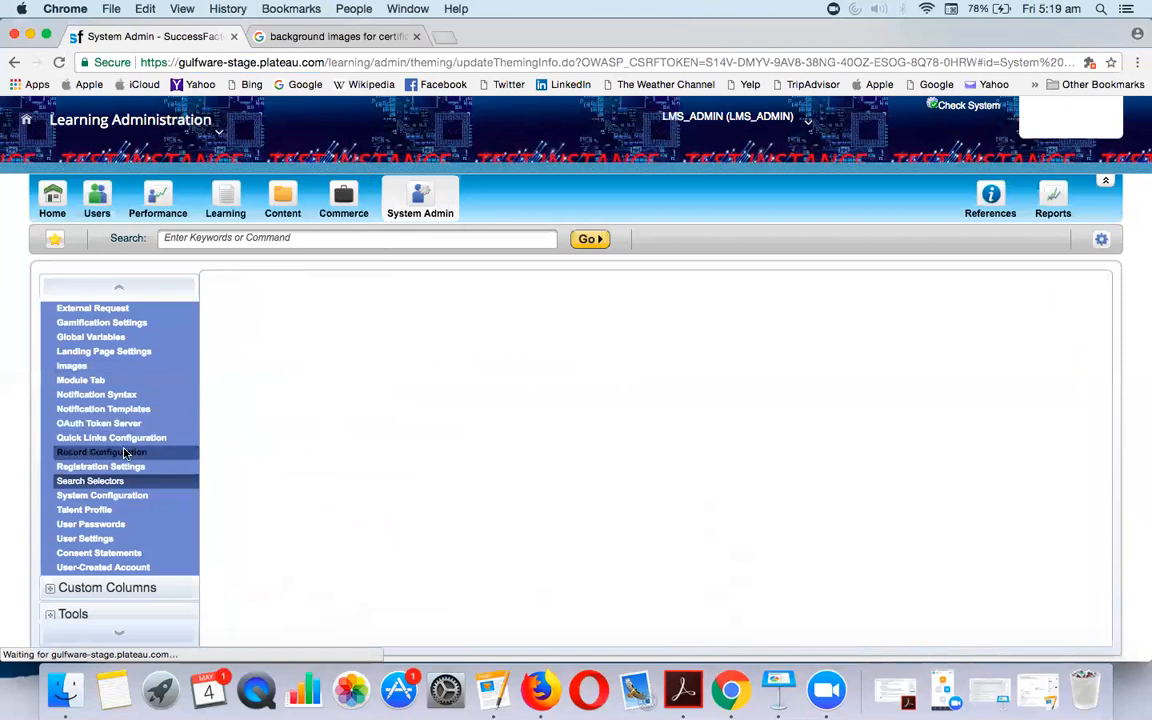
Search Certificate Templates for Template ID 'n-clas' and open the N-CLASSROOM result
{"action": "scroll", "coordinate": [120, 408], "scroll_direction": "up", "scroll_amount": 5}
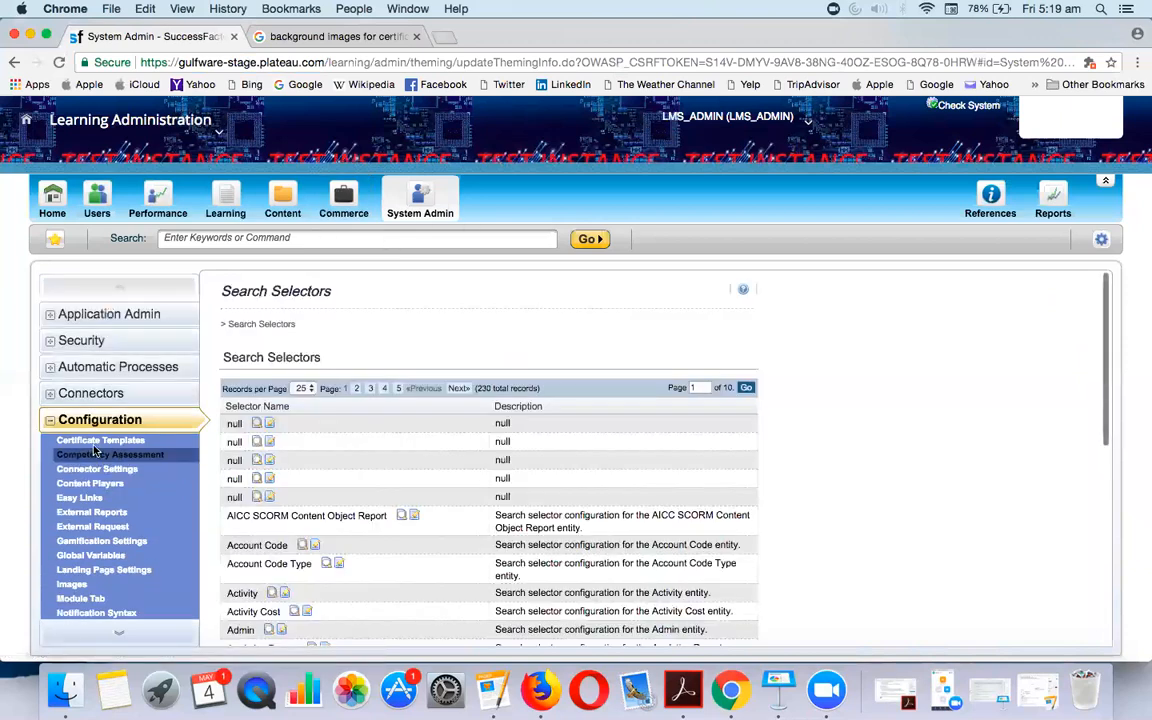
{"action": "left_click", "coordinate": [95, 443]}
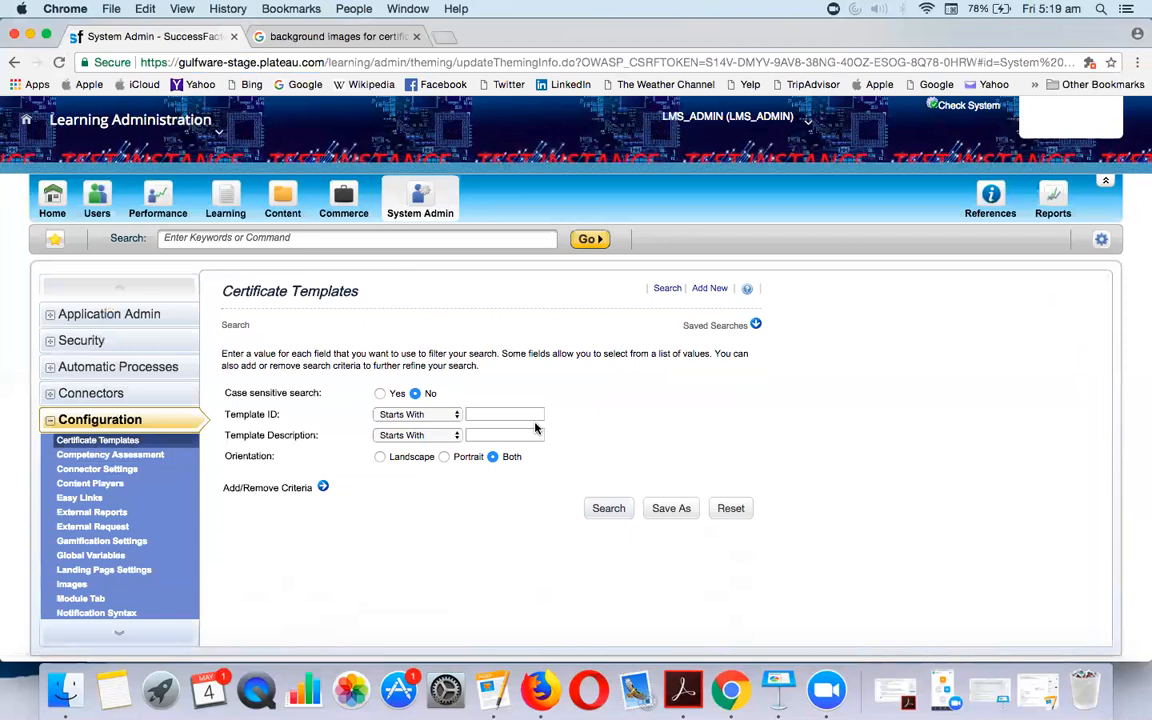
{"action": "left_click", "coordinate": [510, 418]}
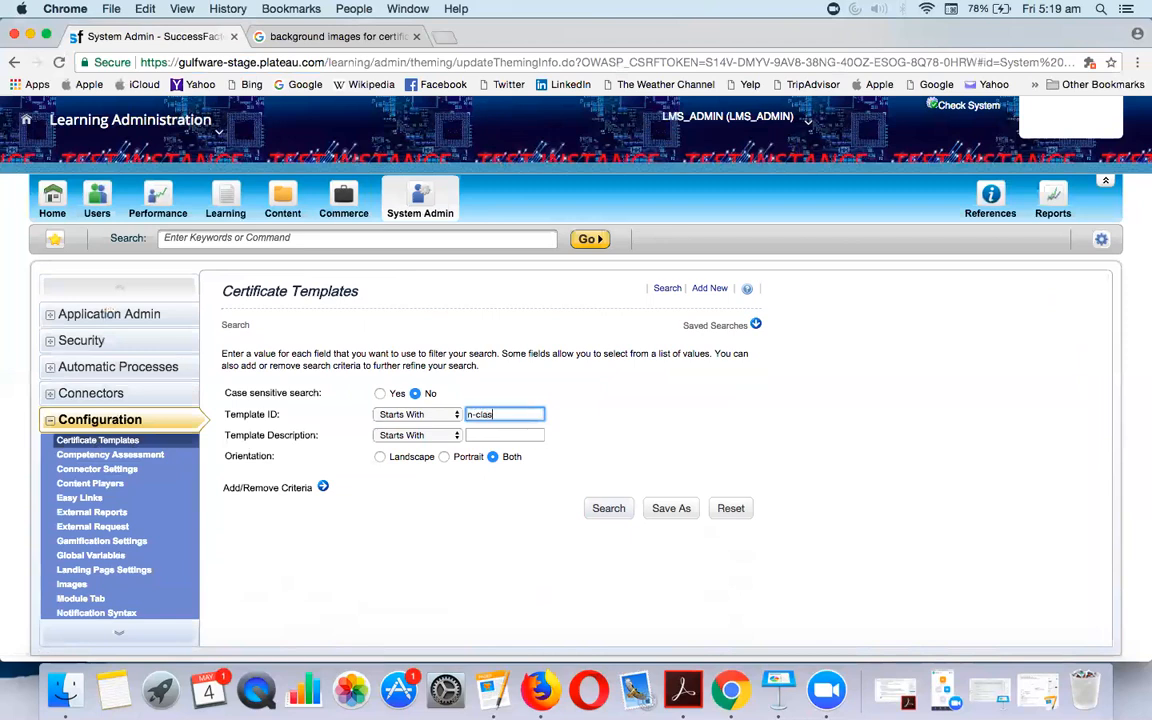
{"action": "type", "text": "n-clas"}
{"action": "key", "text": "Return"}
{"action": "left_click", "coordinate": [335, 598]}
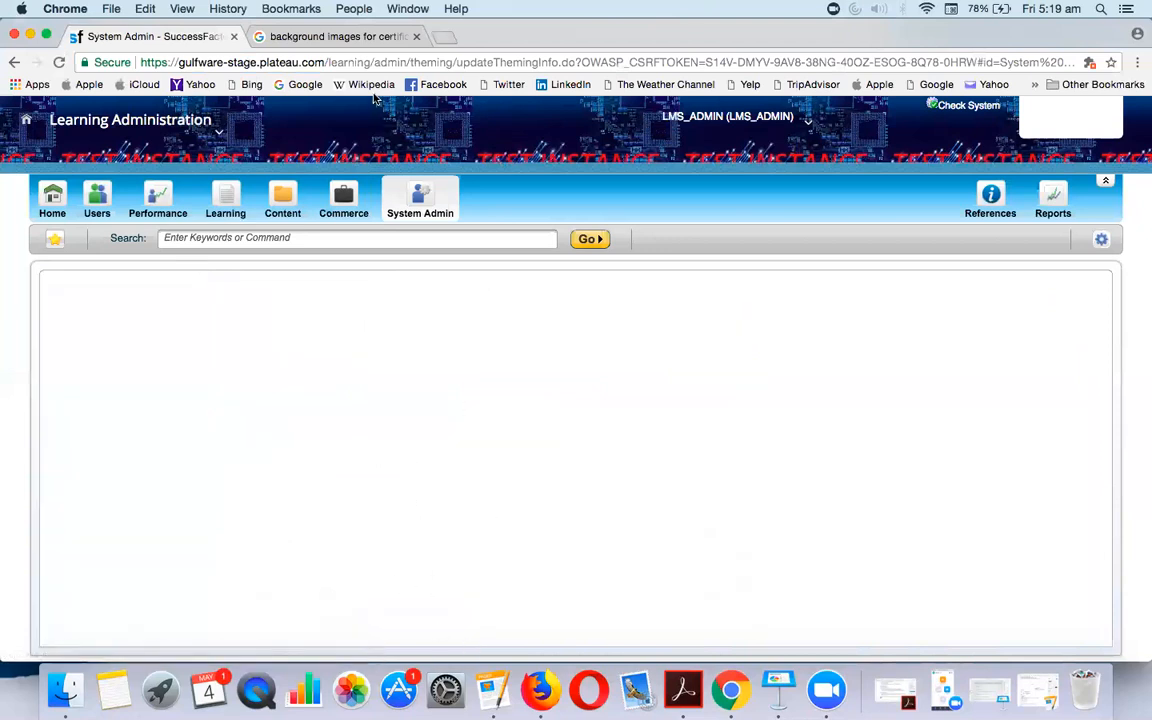
From Google Images, open the rainbow-wave-border certificate background on its 123RF page
{"action": "left_click", "coordinate": [343, 38]}
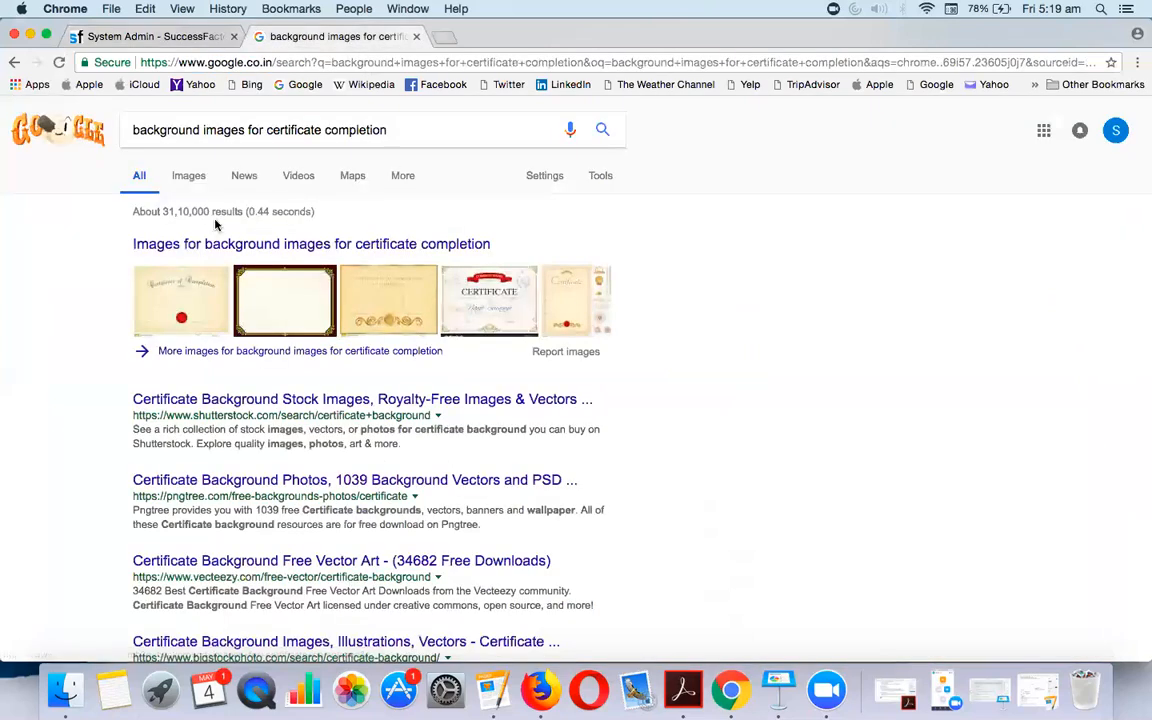
{"action": "left_click", "coordinate": [186, 176]}
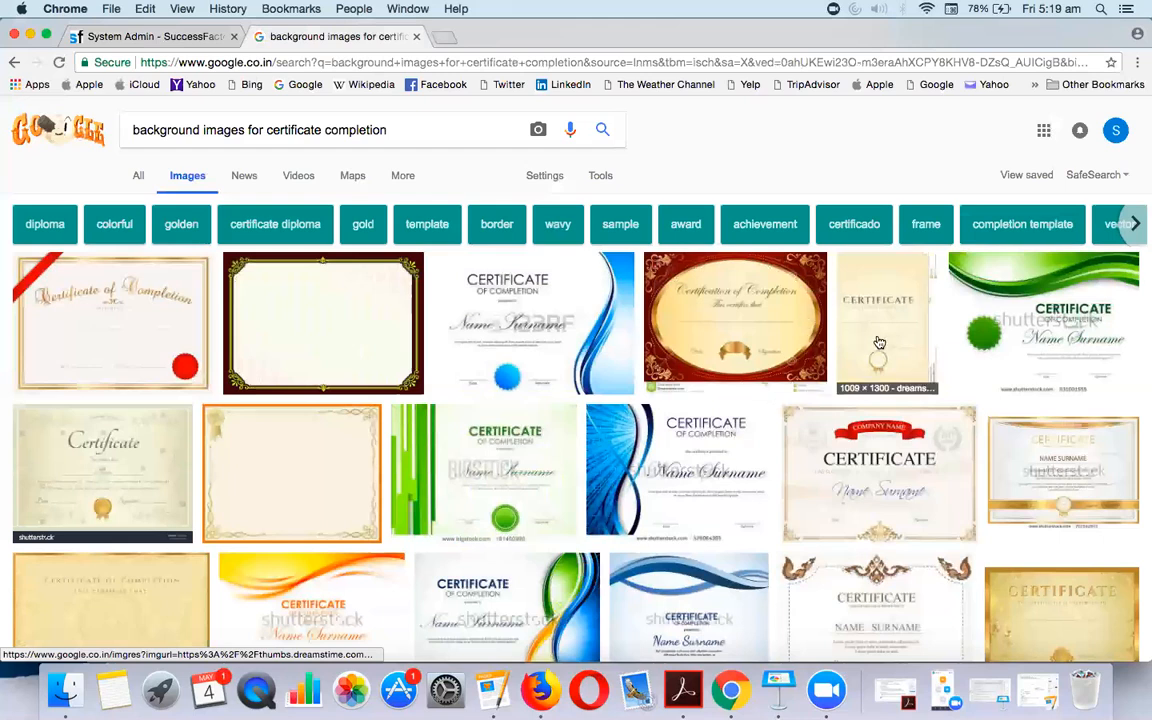
{"action": "scroll", "coordinate": [920, 507], "scroll_direction": "down", "scroll_amount": 5}
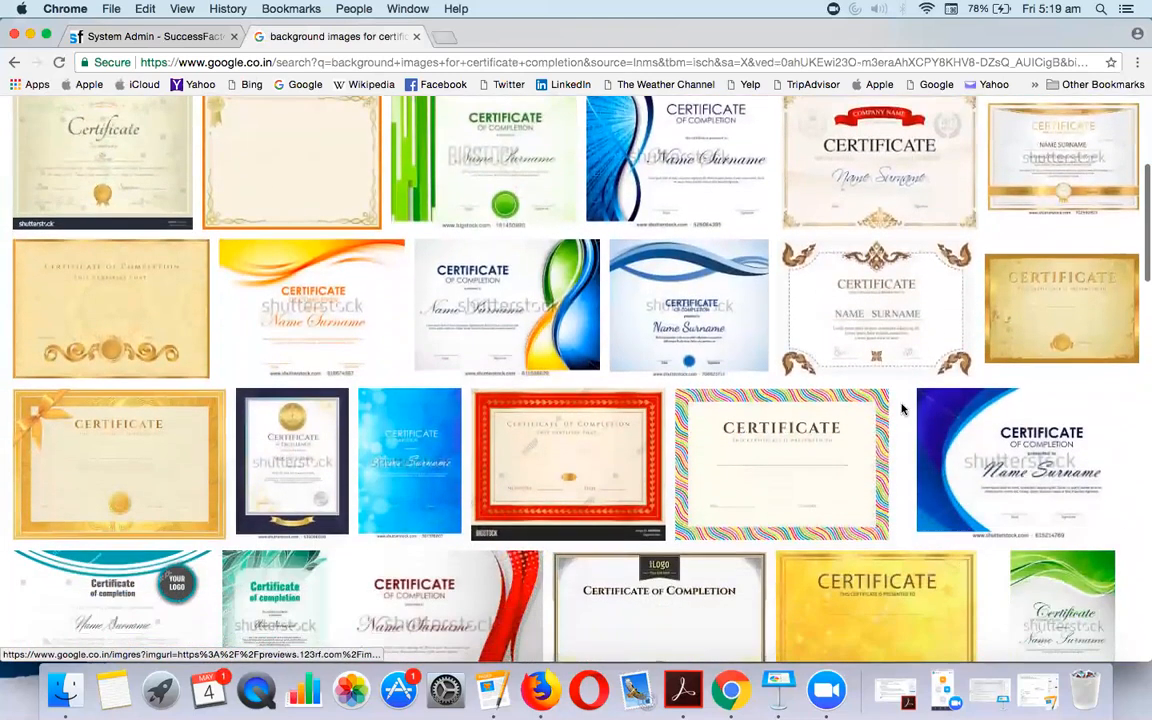
{"action": "left_click", "coordinate": [780, 463]}
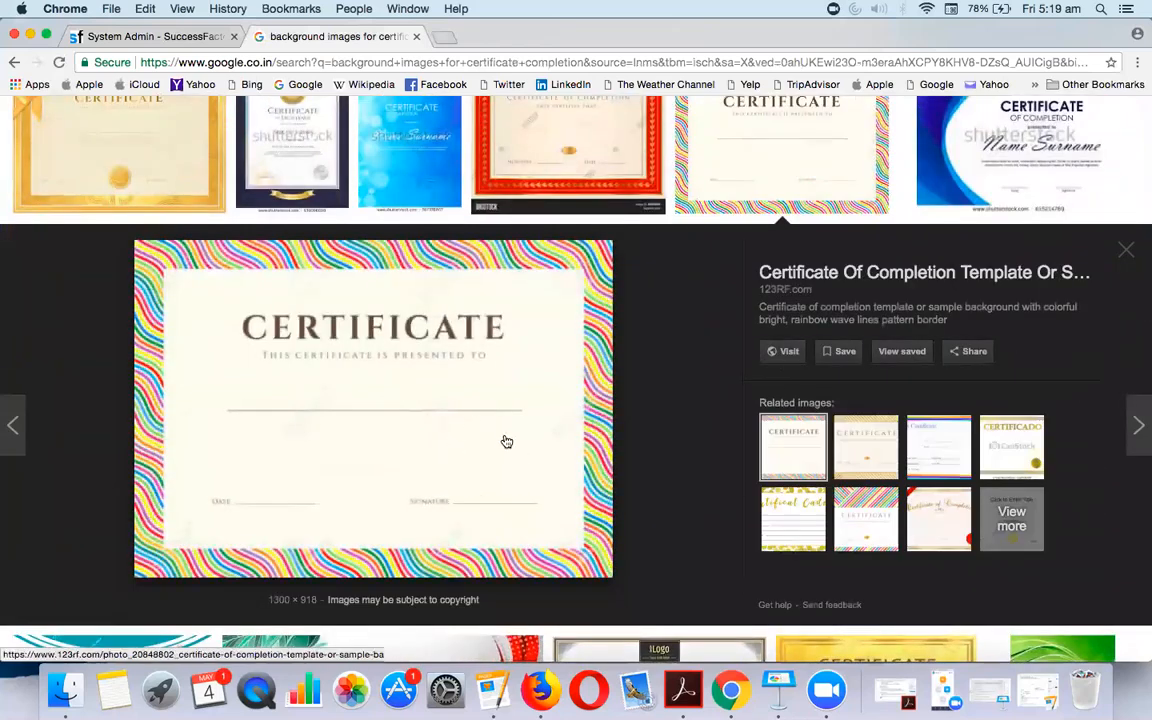
{"action": "left_click", "coordinate": [546, 422]}
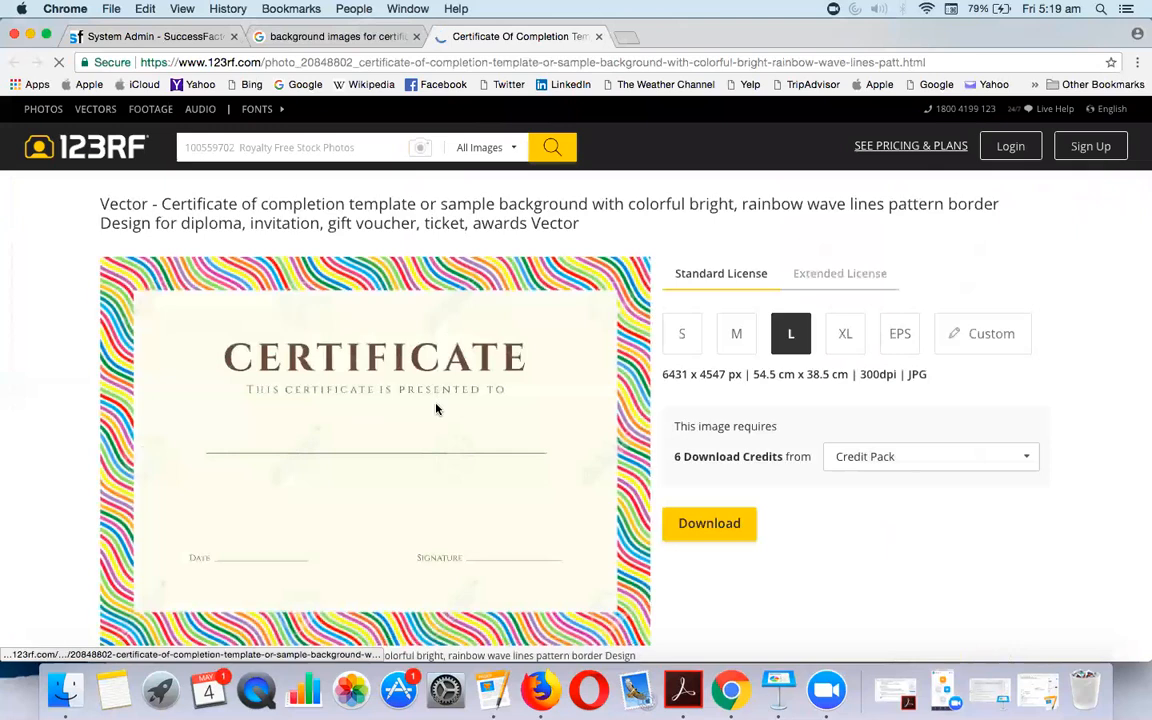
Save the 123RF rainbow-border certificate image as a JPG on the Desktop and return to SuccessFactors
{"action": "right_click", "coordinate": [437, 405]}
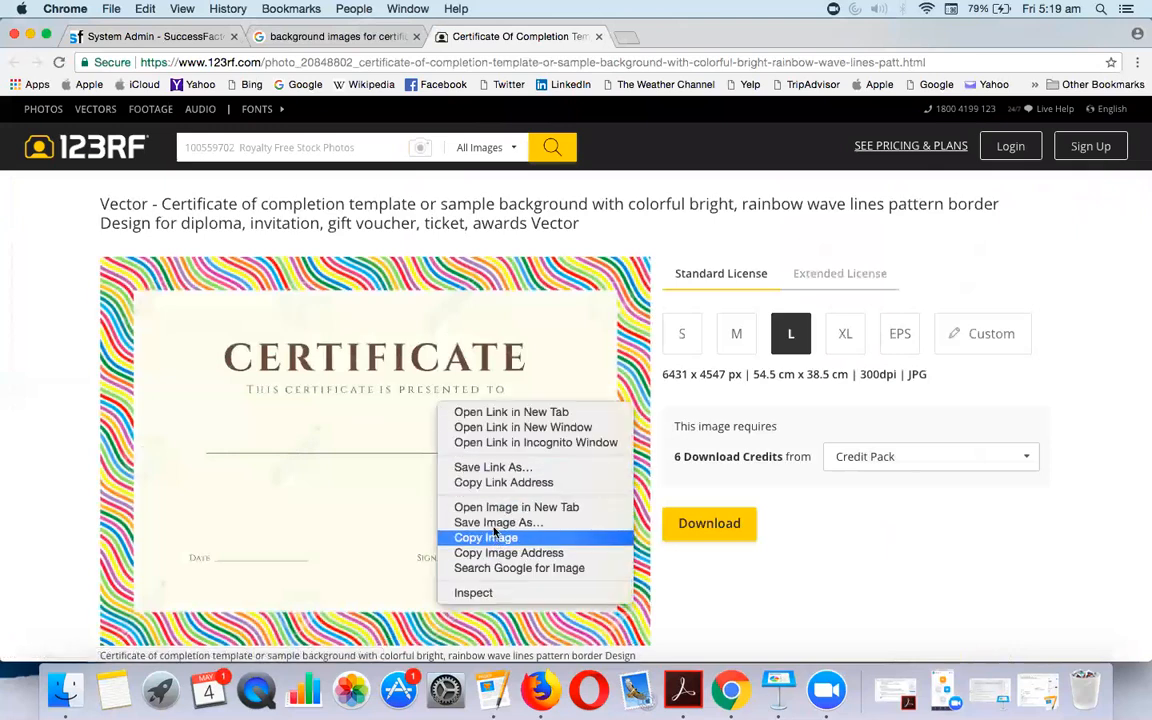
{"action": "left_click", "coordinate": [495, 523]}
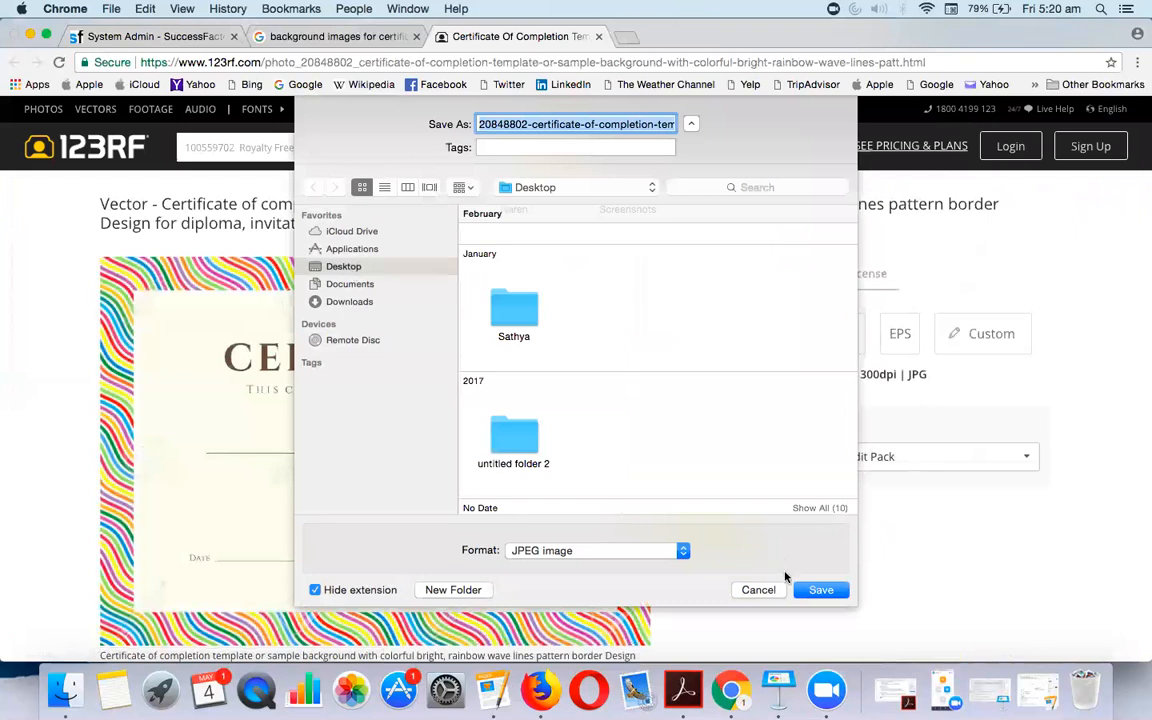
{"action": "left_click", "coordinate": [818, 590]}
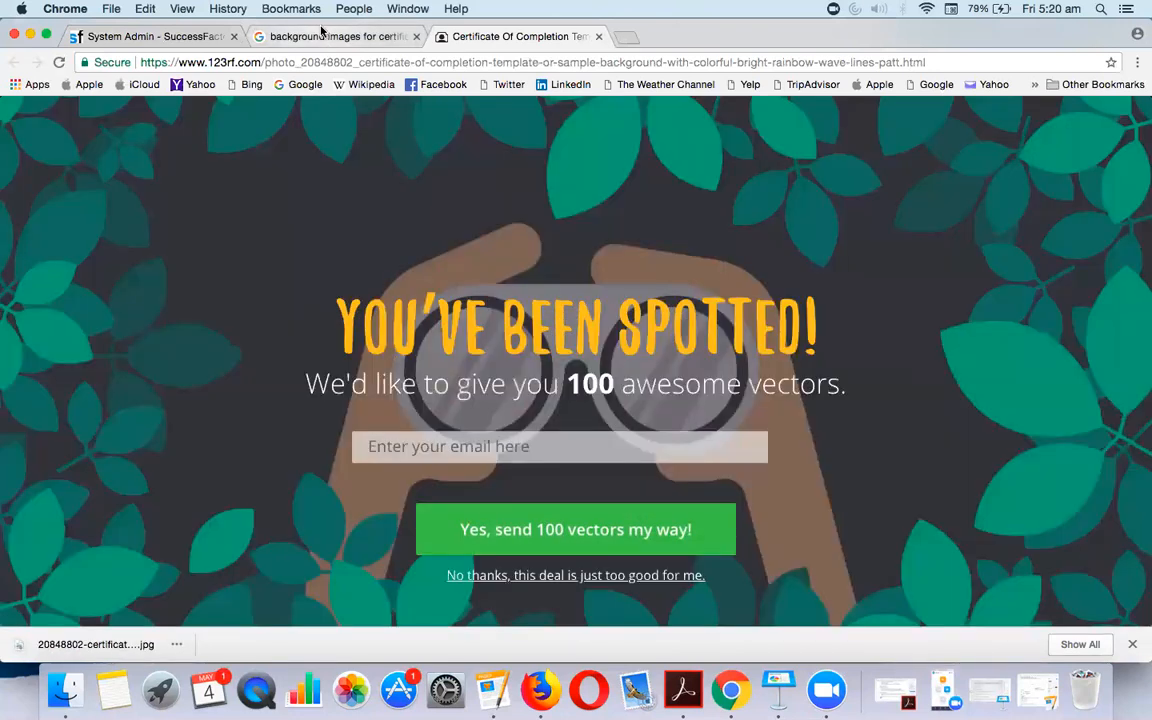
{"action": "left_click", "coordinate": [322, 34]}
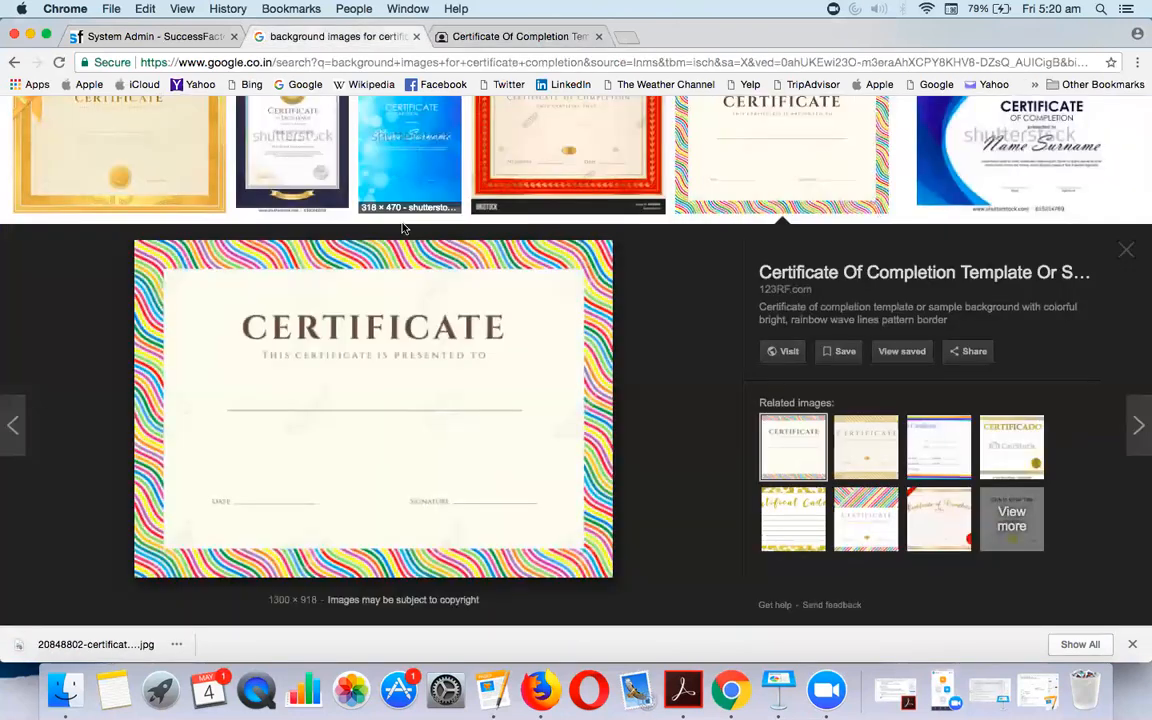
{"action": "left_click", "coordinate": [190, 36]}
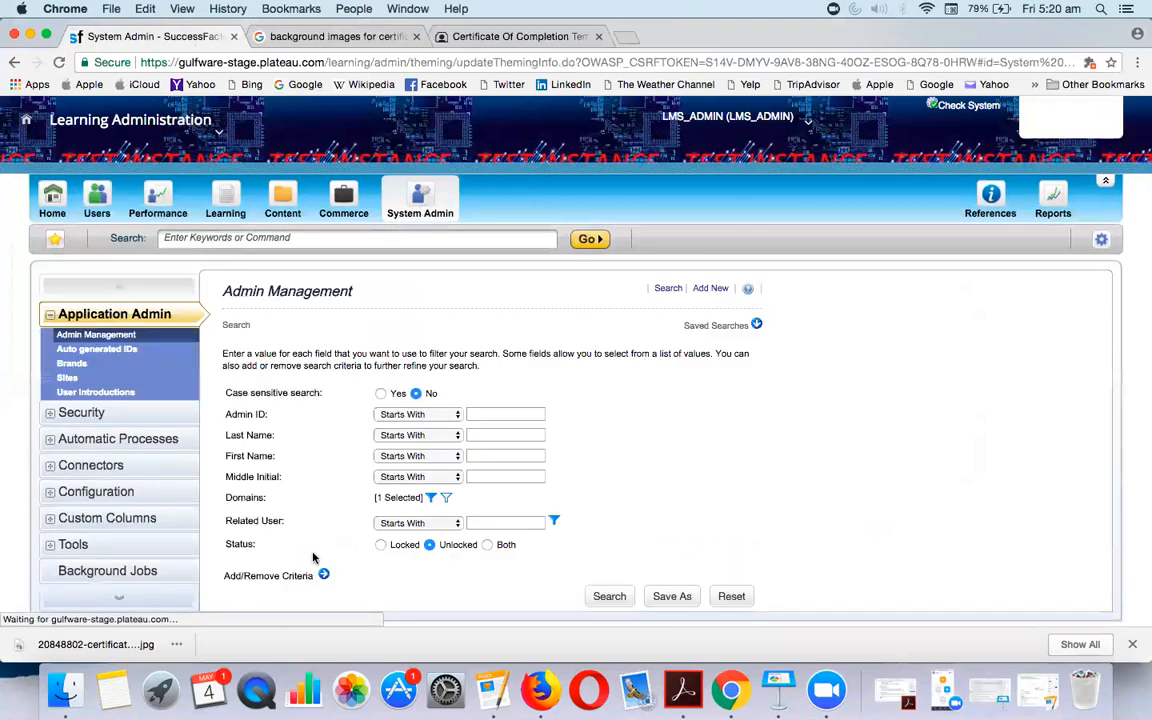
Search Certificate Templates for 'n-clas', pick N-CLASSROOM-CERTIFICATE, and dismiss the downloads bar
{"action": "left_click", "coordinate": [103, 490]}
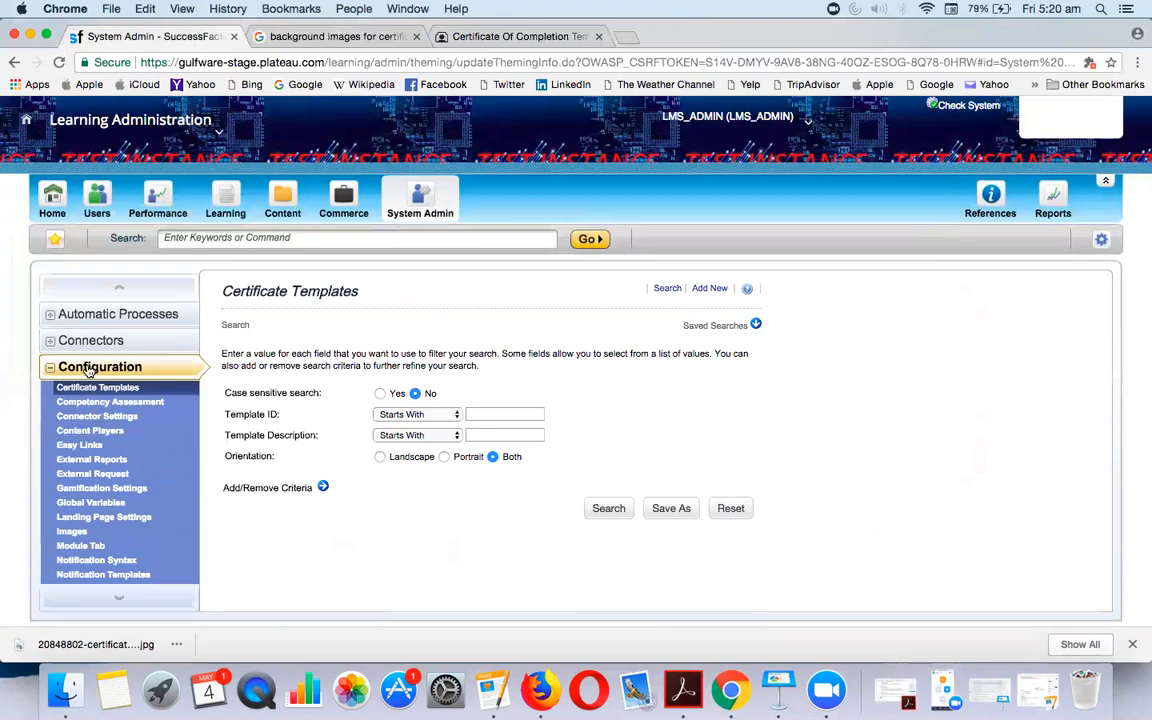
{"action": "left_click", "coordinate": [513, 410]}
{"action": "type", "text": "n0"}
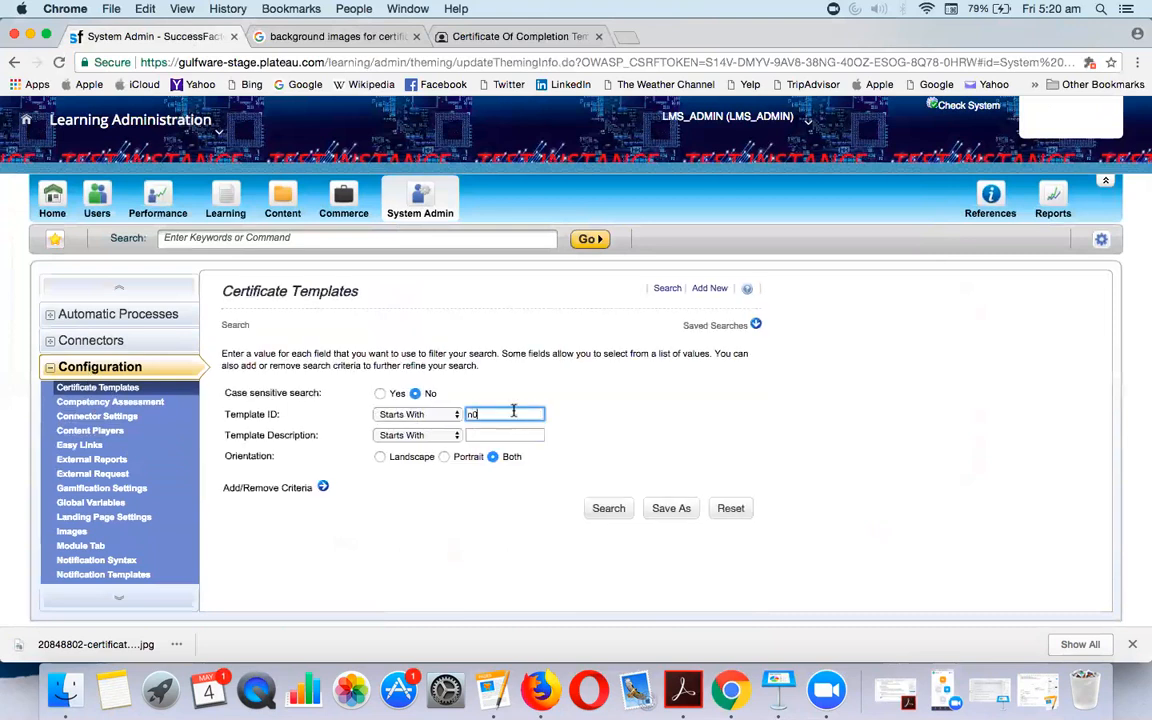
{"action": "left_click", "coordinate": [517, 433]}
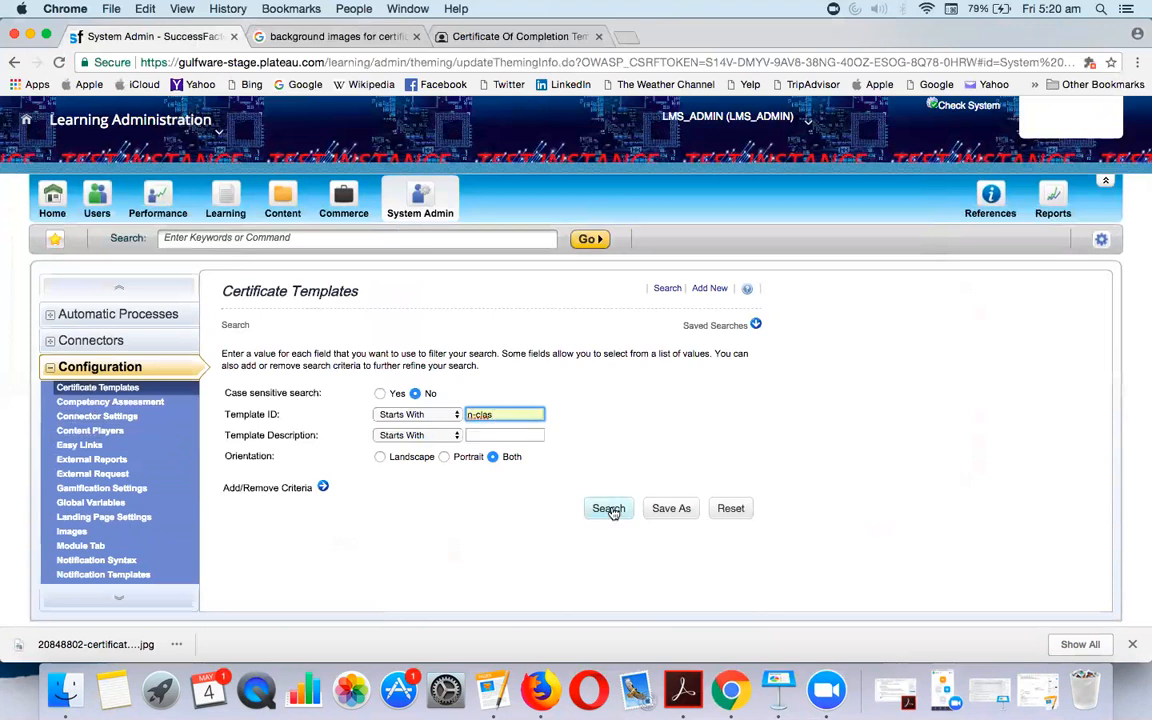
{"action": "left_click", "coordinate": [608, 508]}
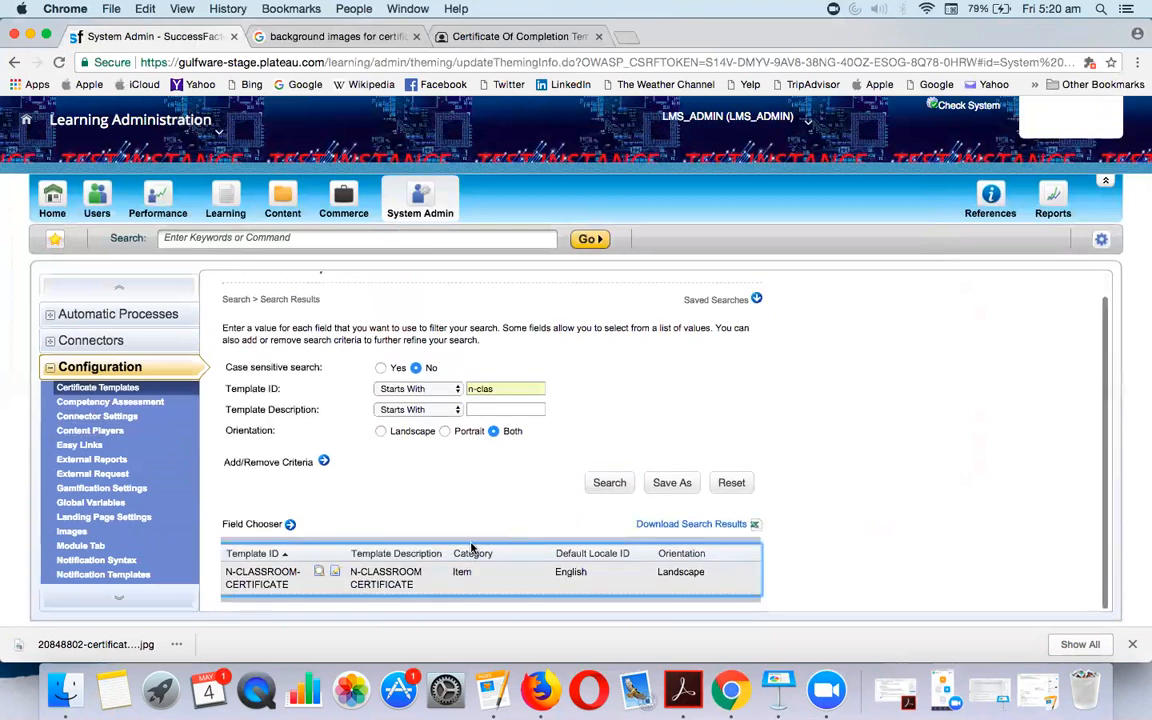
{"action": "left_click", "coordinate": [335, 573]}
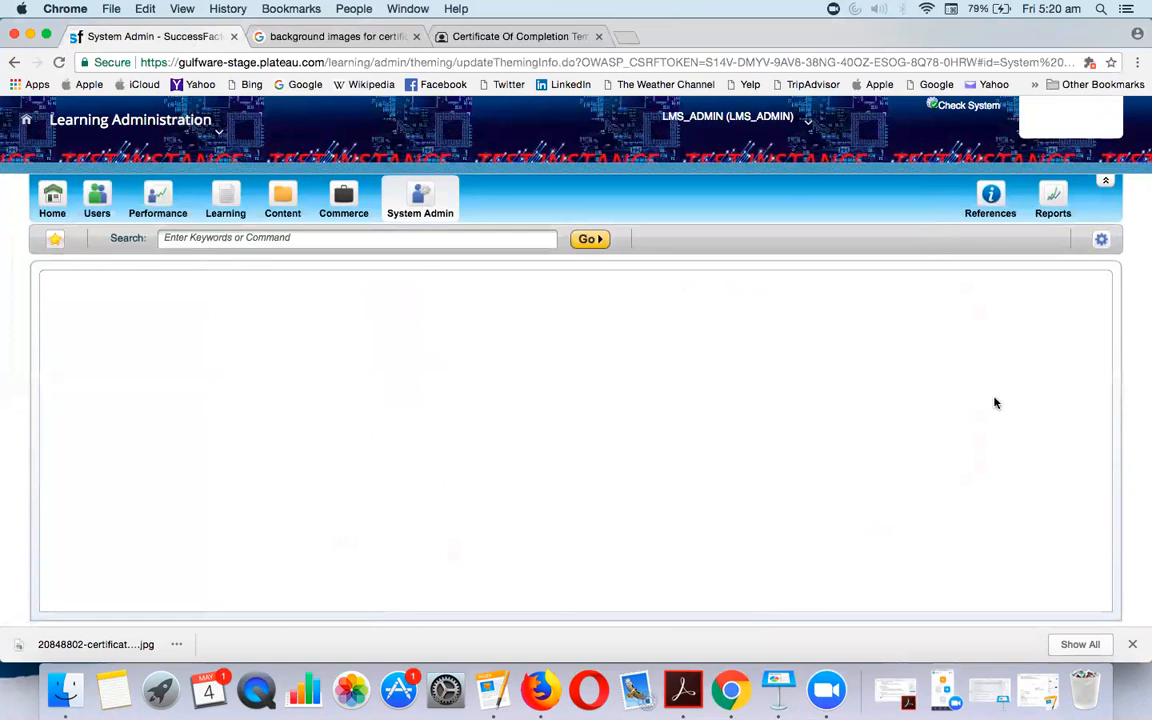
{"action": "left_click", "coordinate": [1133, 645]}
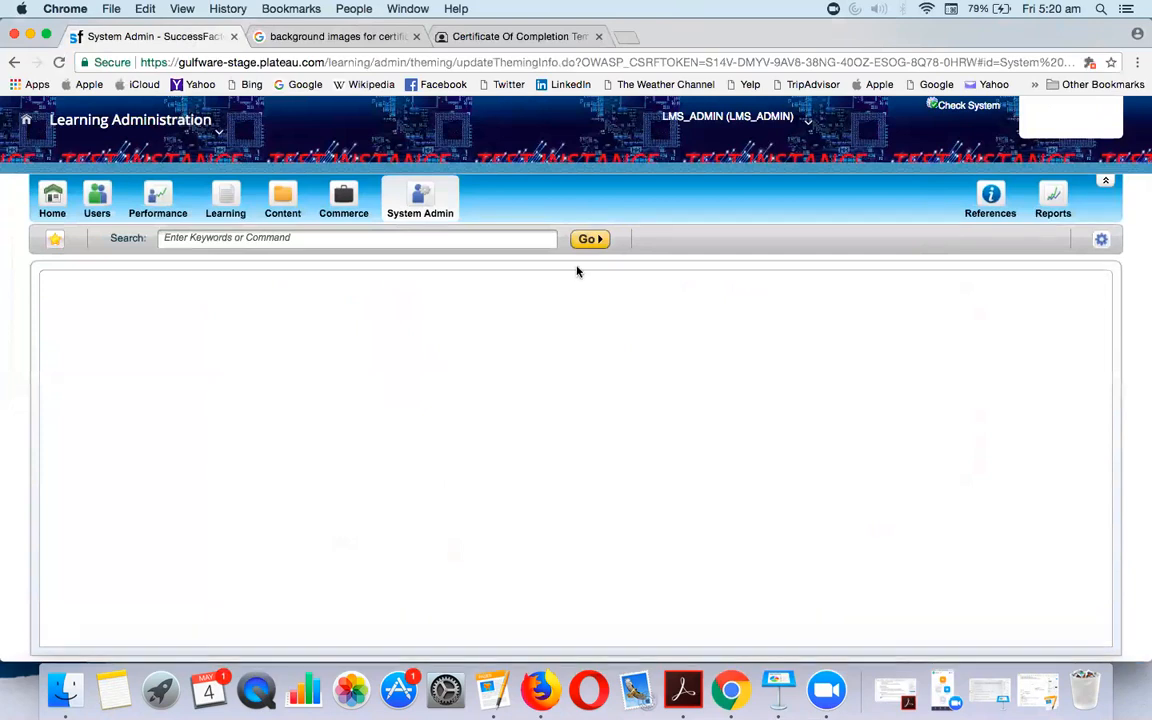
Rerun the 'n-clas' Template ID search from System Admin and edit N-CLASSROOM-CERTIFICATE
{"action": "left_click", "coordinate": [416, 205]}
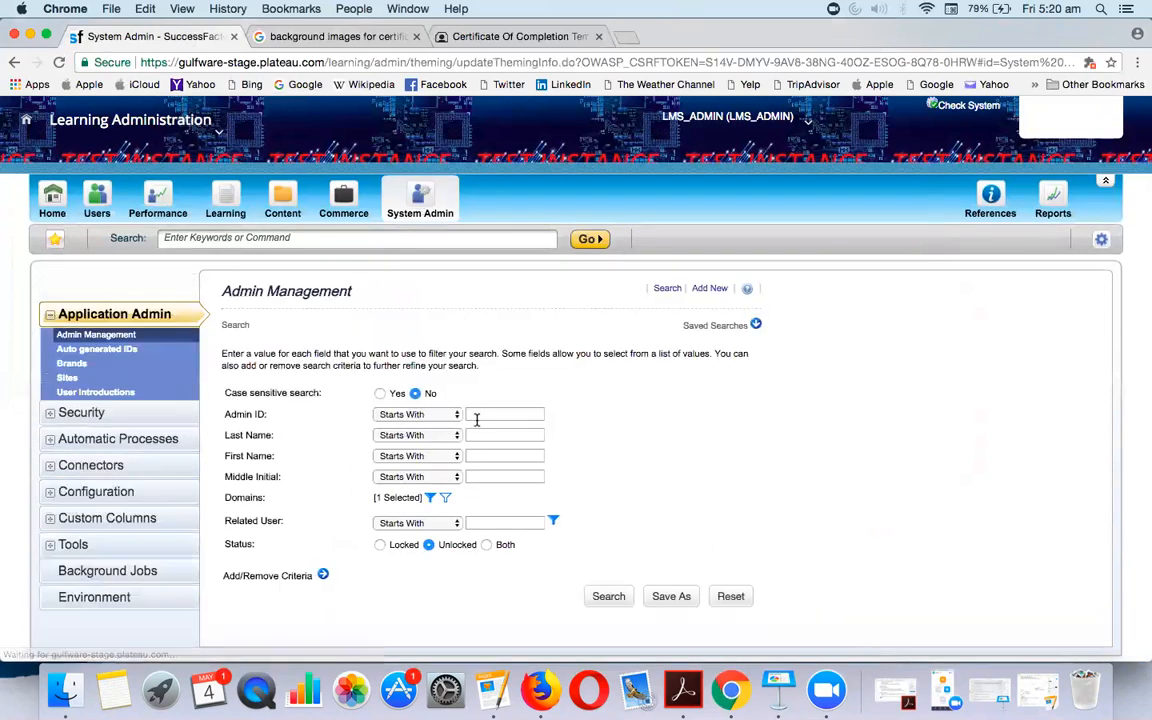
{"action": "left_click", "coordinate": [85, 491]}
{"action": "left_click", "coordinate": [499, 414]}
{"action": "type", "text": "n-cla"}
{"action": "left_click", "coordinate": [501, 432]}
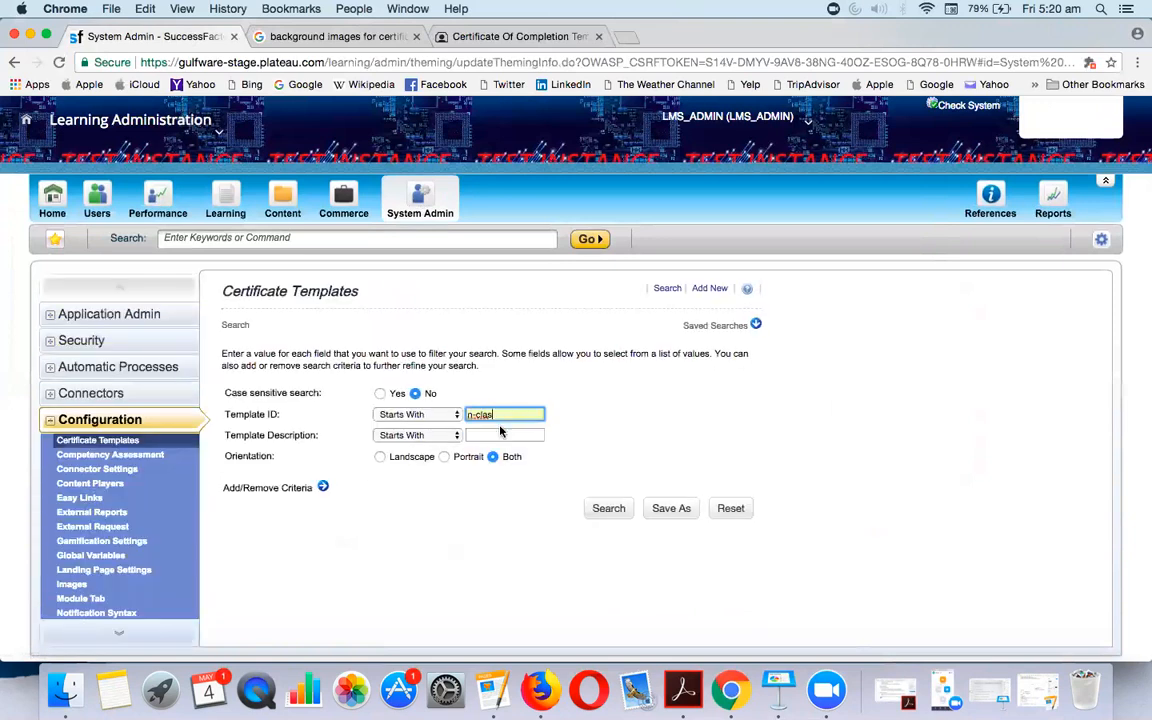
{"action": "key", "text": "Return"}
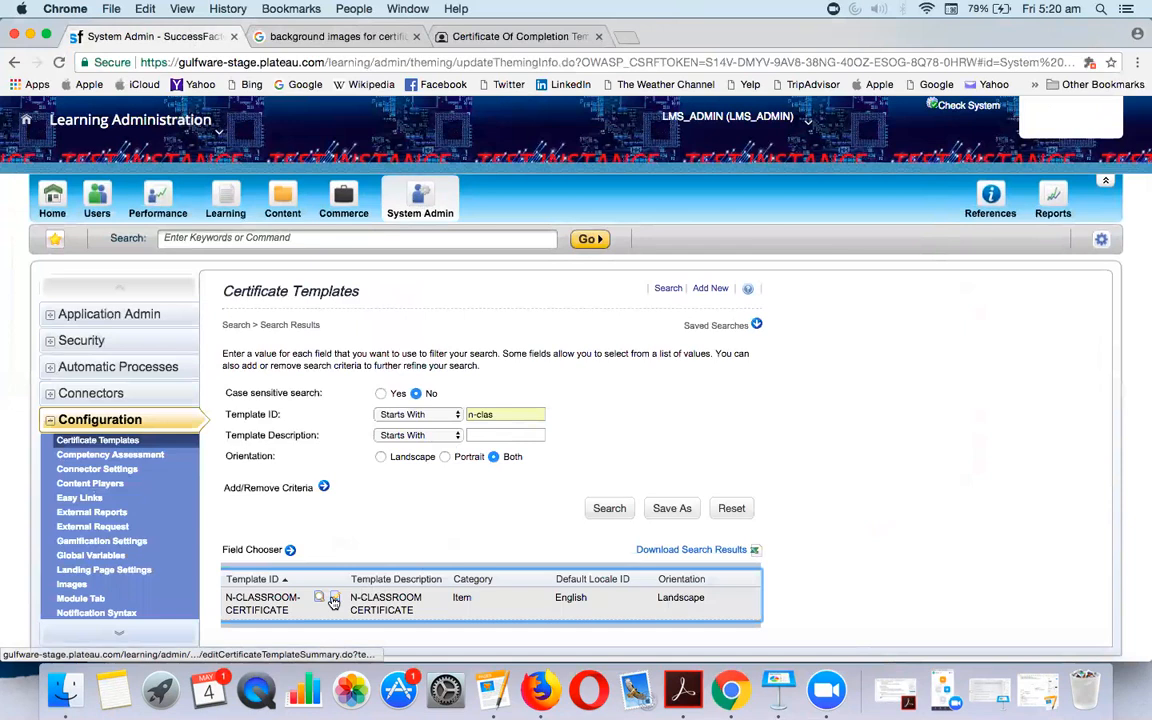
{"action": "left_click", "coordinate": [334, 599]}
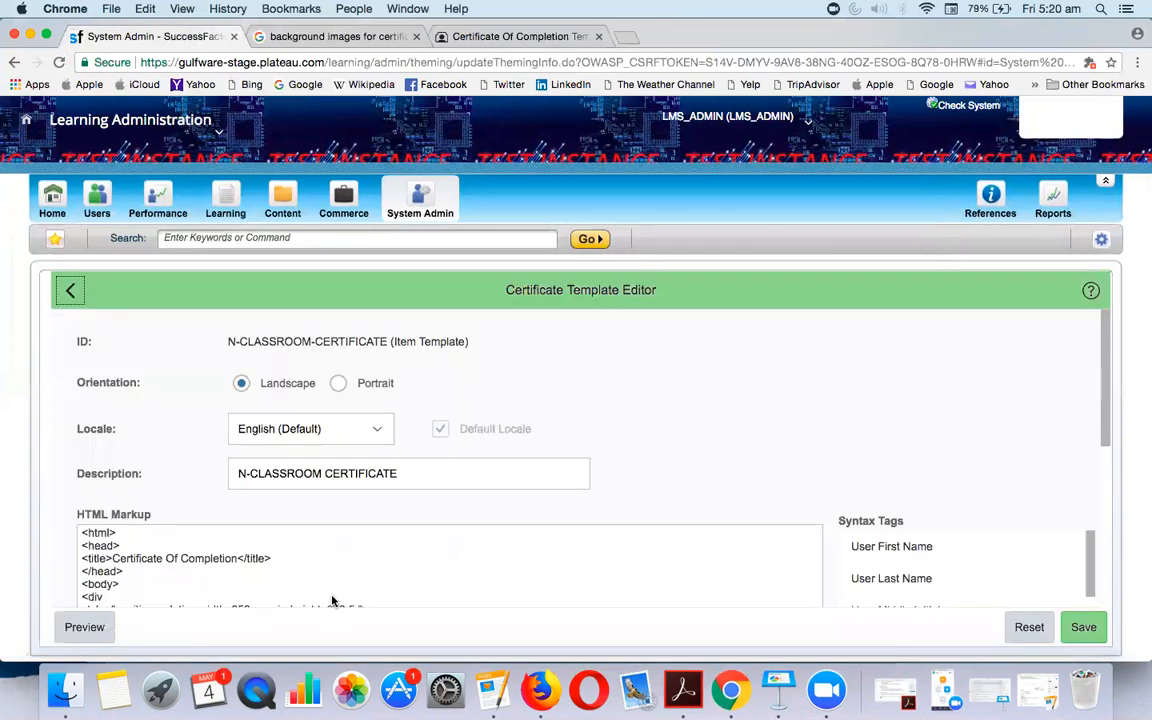
Start adding an image to the template, then minimize Chrome to reveal the Samplecertificate-HTML code document
{"action": "scroll", "coordinate": [761, 535], "scroll_direction": "down", "scroll_amount": 10}
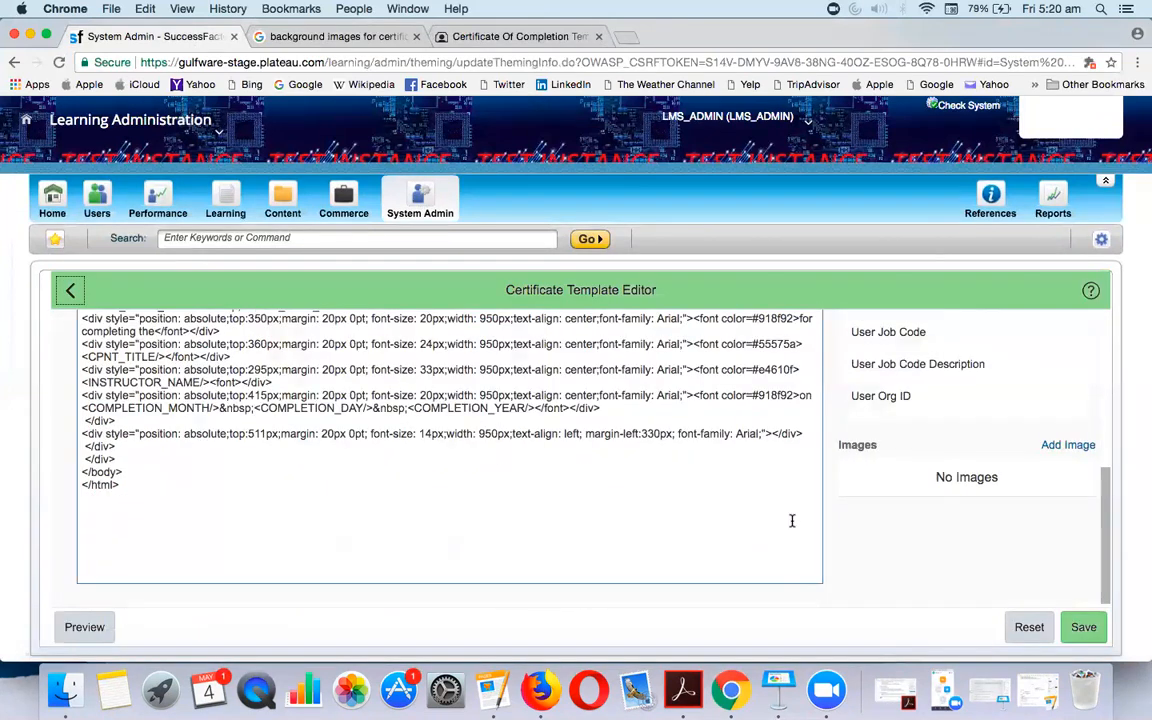
{"action": "left_click", "coordinate": [1062, 444]}
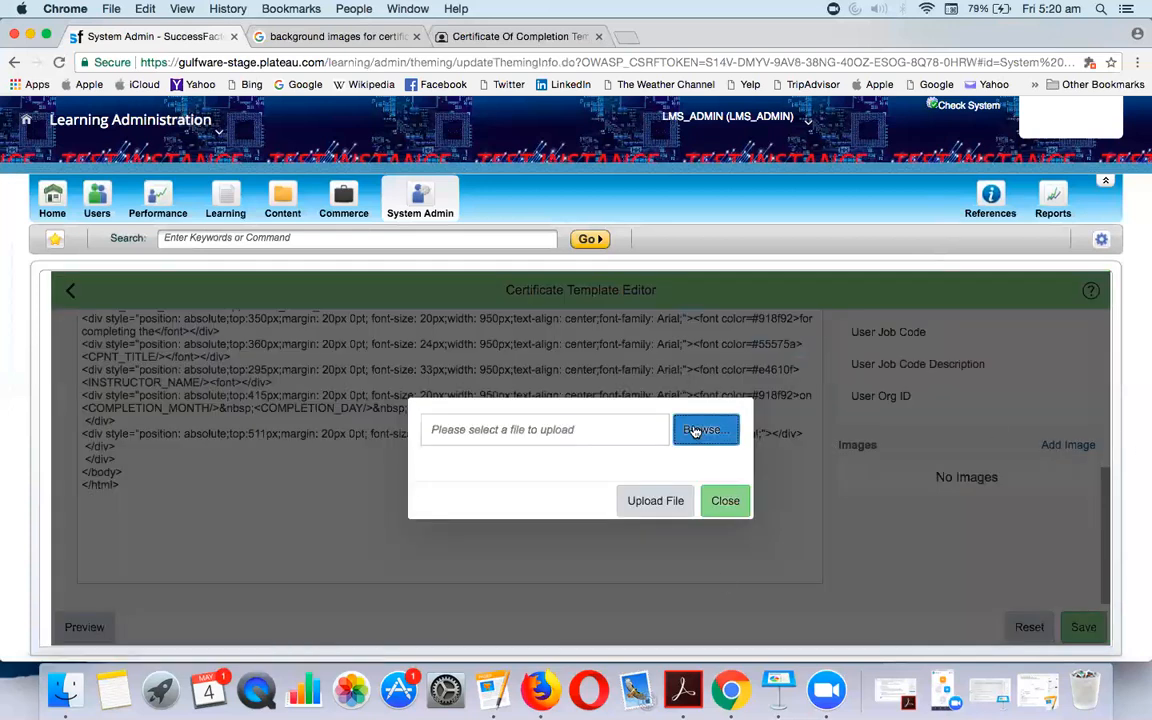
{"action": "left_click", "coordinate": [1100, 10]}
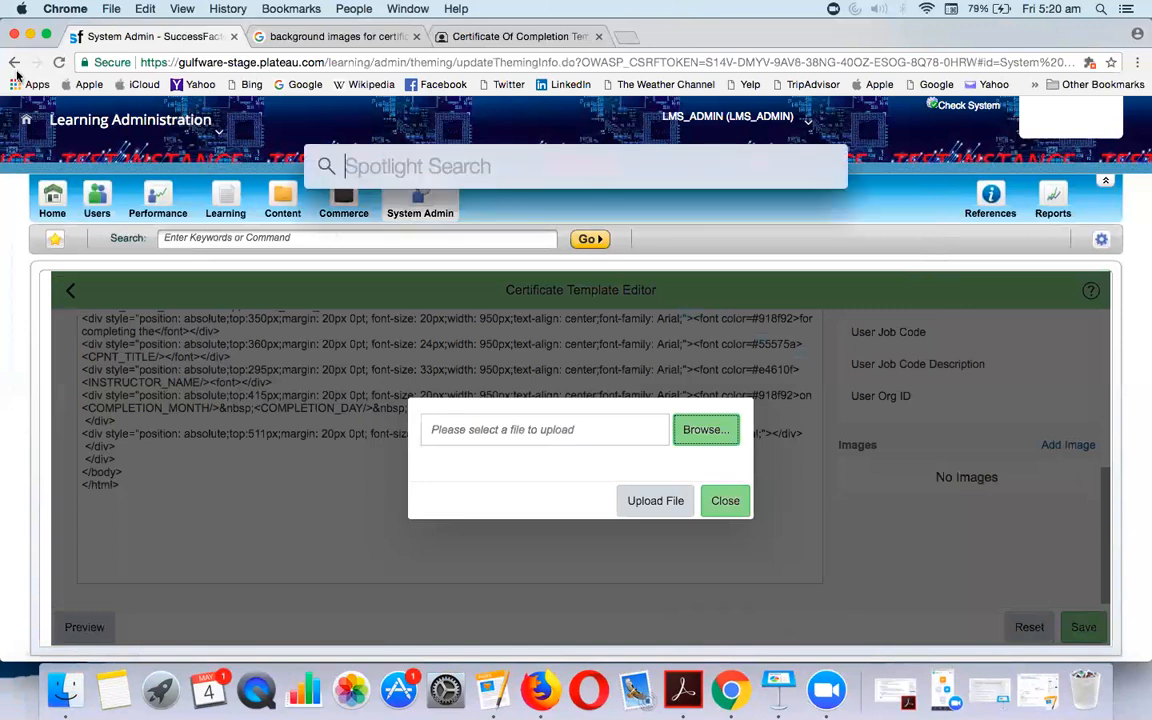
{"action": "left_click", "coordinate": [31, 36]}
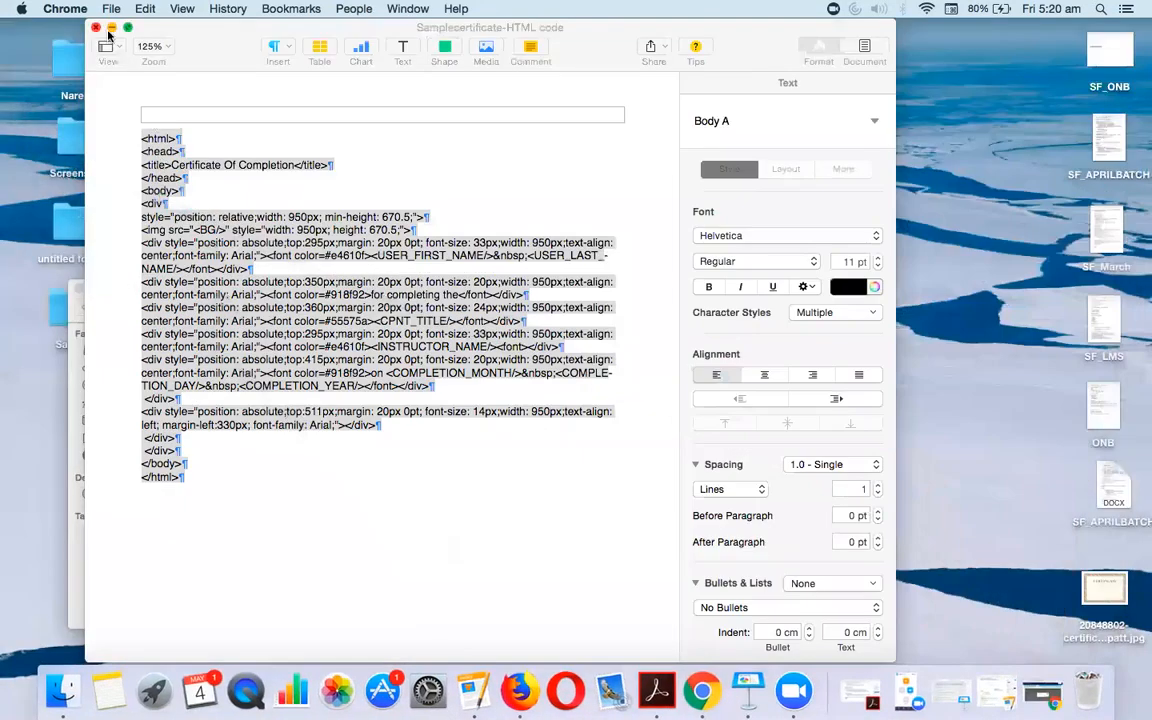
Rename the rainbow-border certificate image on the desktop to IMG.jpg through its Get Info panel
{"action": "left_click", "coordinate": [97, 29]}
{"action": "left_click", "coordinate": [95, 288]}
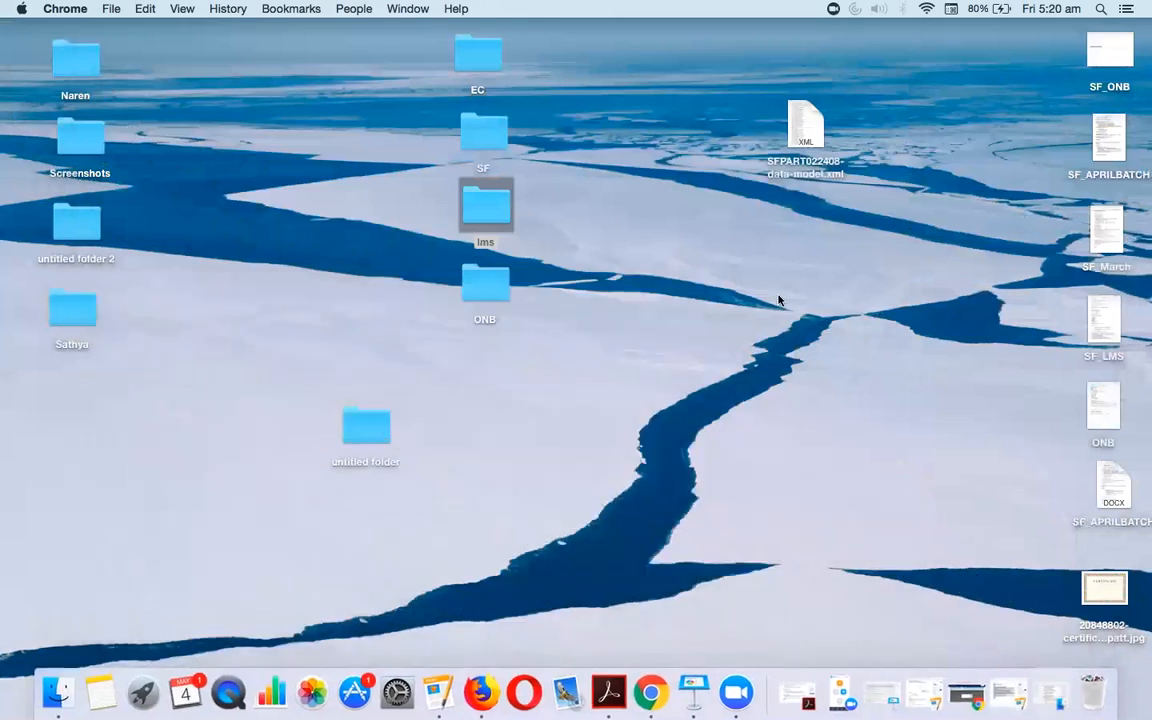
{"action": "left_click_drag", "start_coordinate": [1096, 622], "coordinate": [776, 548]}
{"action": "right_click", "coordinate": [776, 553]}
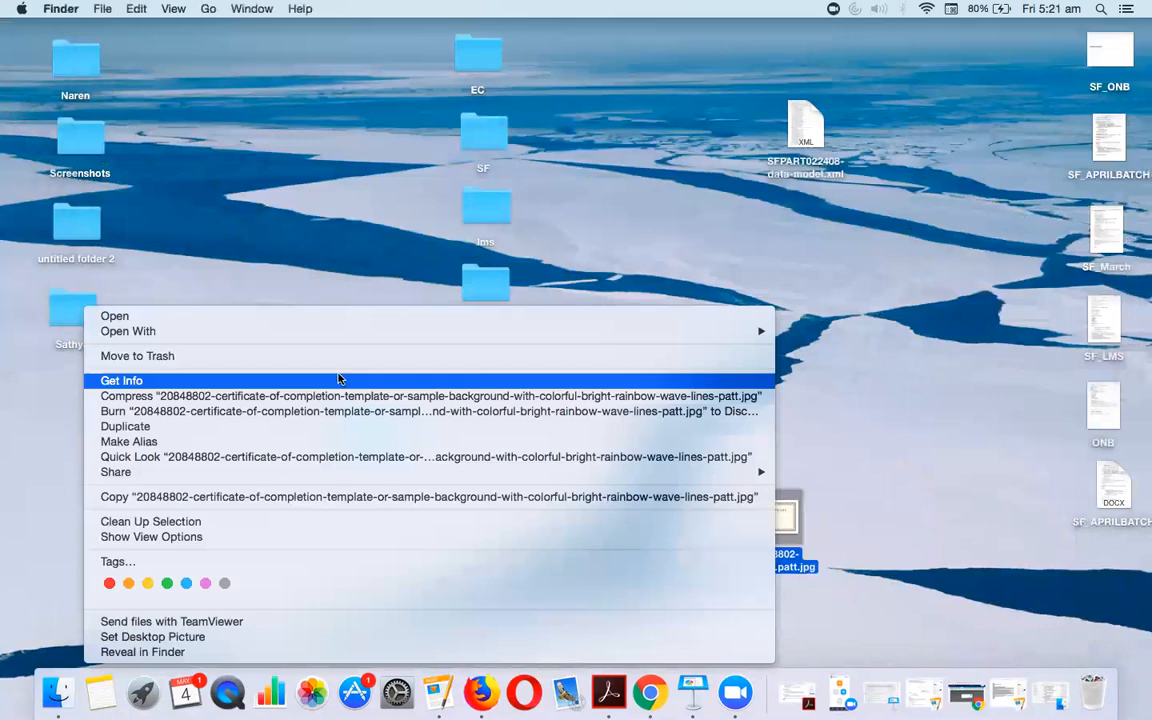
{"action": "left_click", "coordinate": [224, 382]}
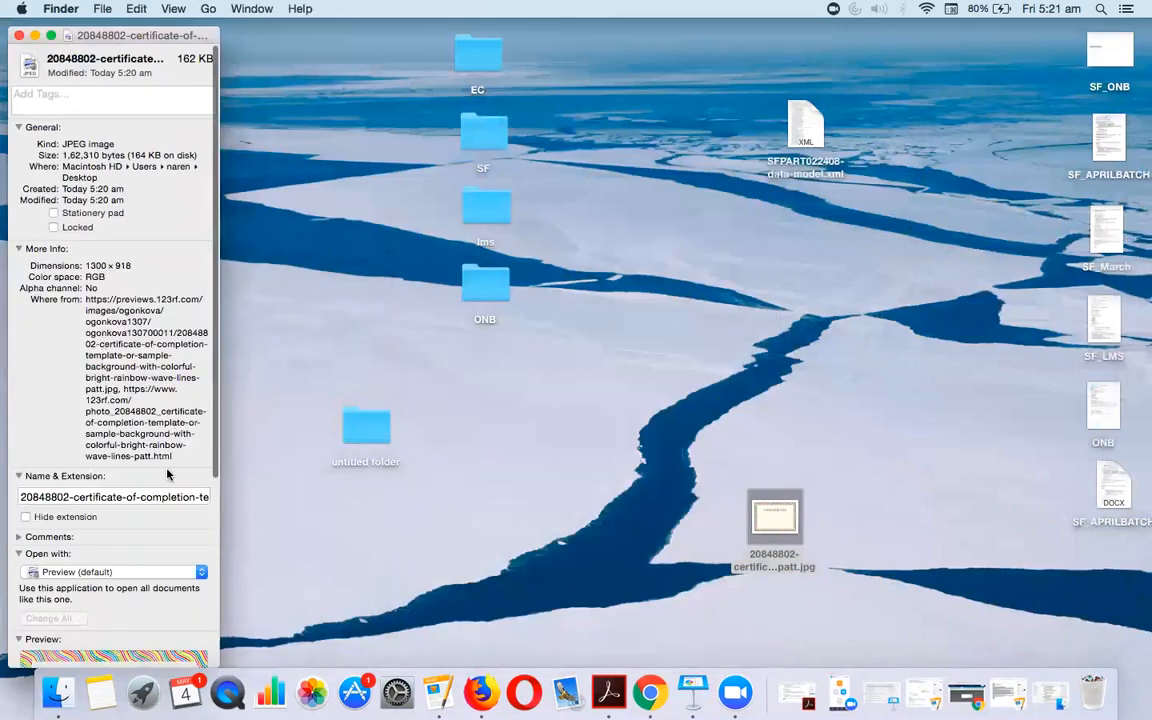
{"action": "left_click_drag", "start_coordinate": [18, 496], "coordinate": [184, 500]}
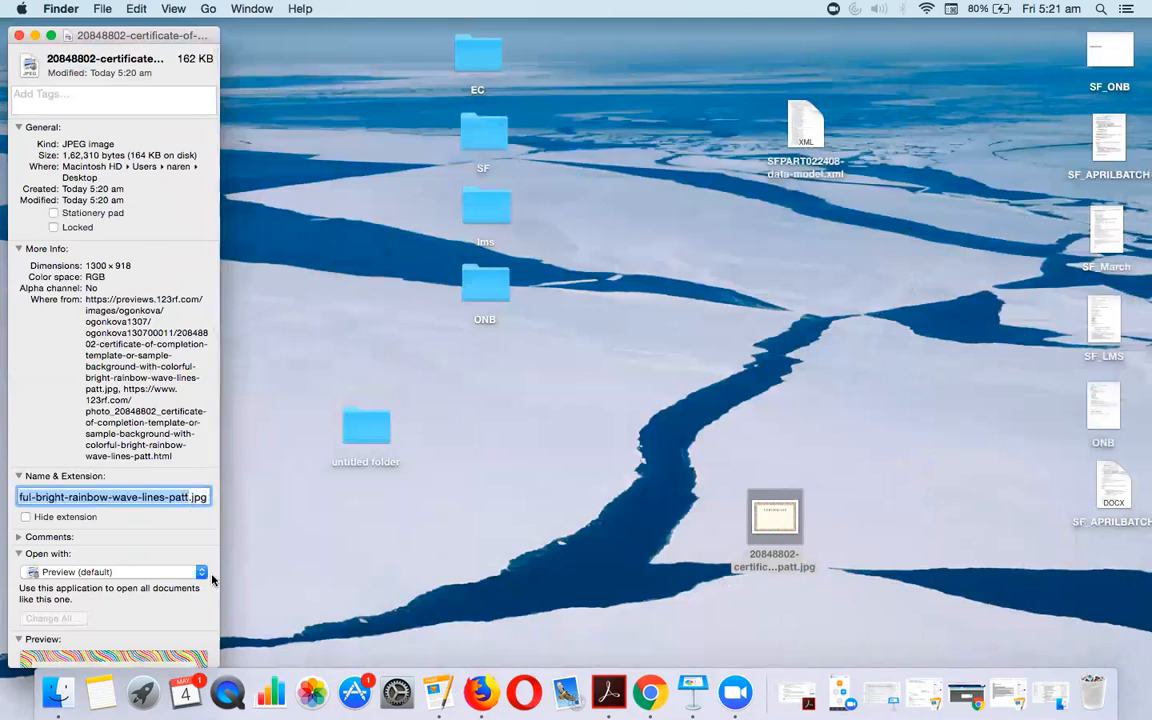
{"action": "type", "text": "IMG"}
{"action": "key", "text": "Return"}
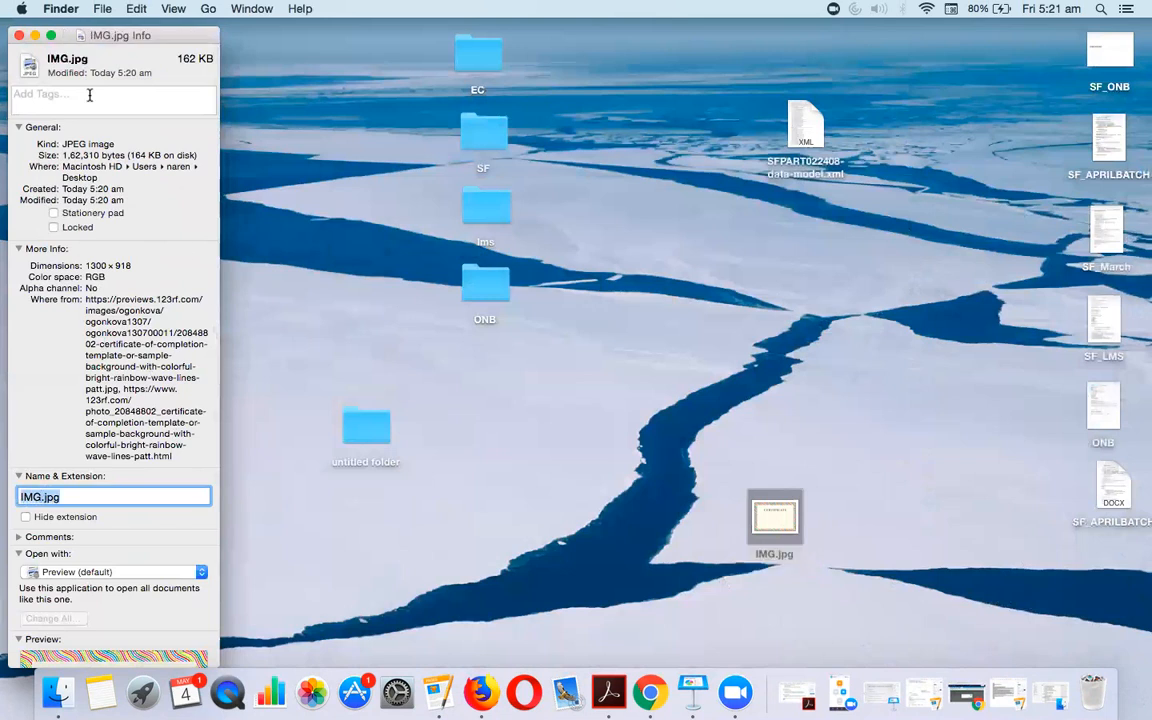
{"action": "left_click", "coordinate": [19, 35]}
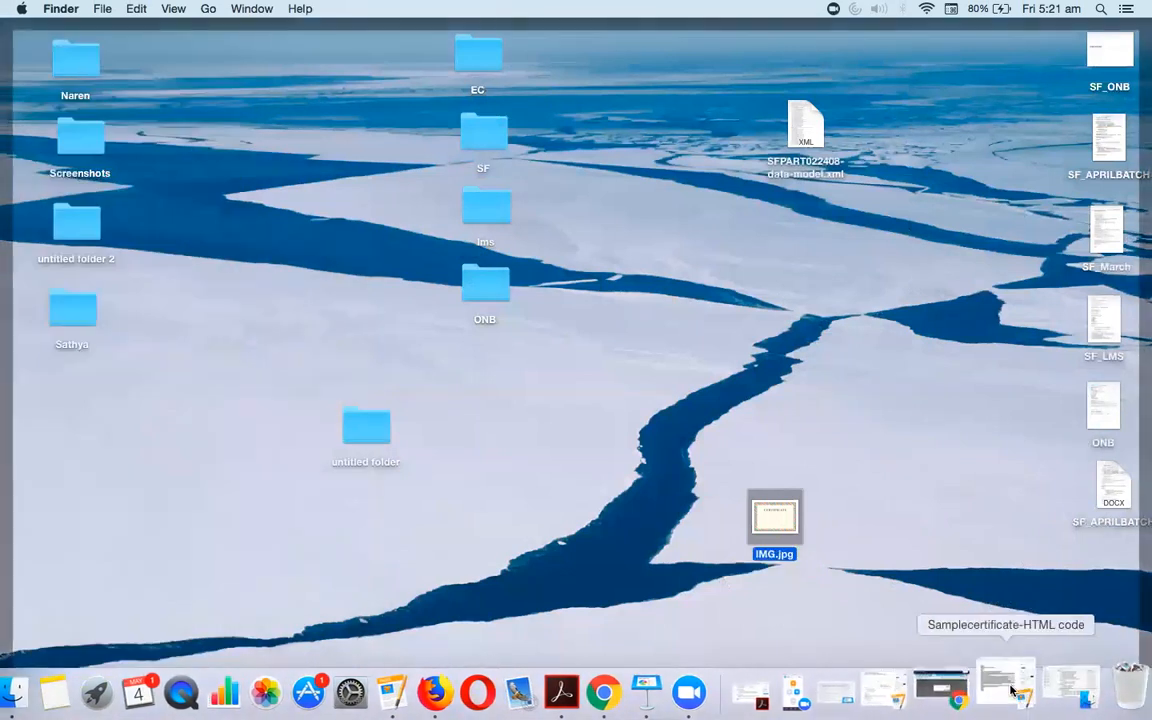
Upload IMG.jpg from the Desktop to the N-CLASSROOM-CERTIFICATE template's images
{"action": "left_click", "coordinate": [982, 690]}
{"action": "left_click", "coordinate": [690, 432]}
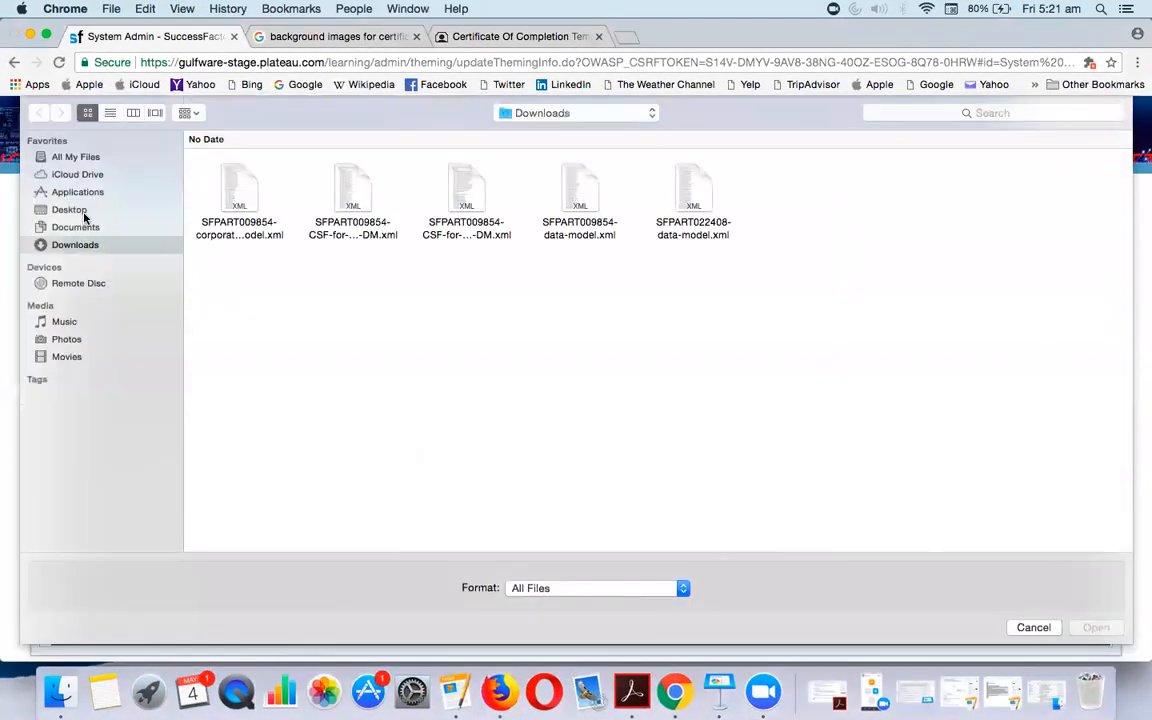
{"action": "left_click", "coordinate": [100, 210]}
{"action": "scroll", "coordinate": [450, 380], "scroll_direction": "down", "scroll_amount": 5}
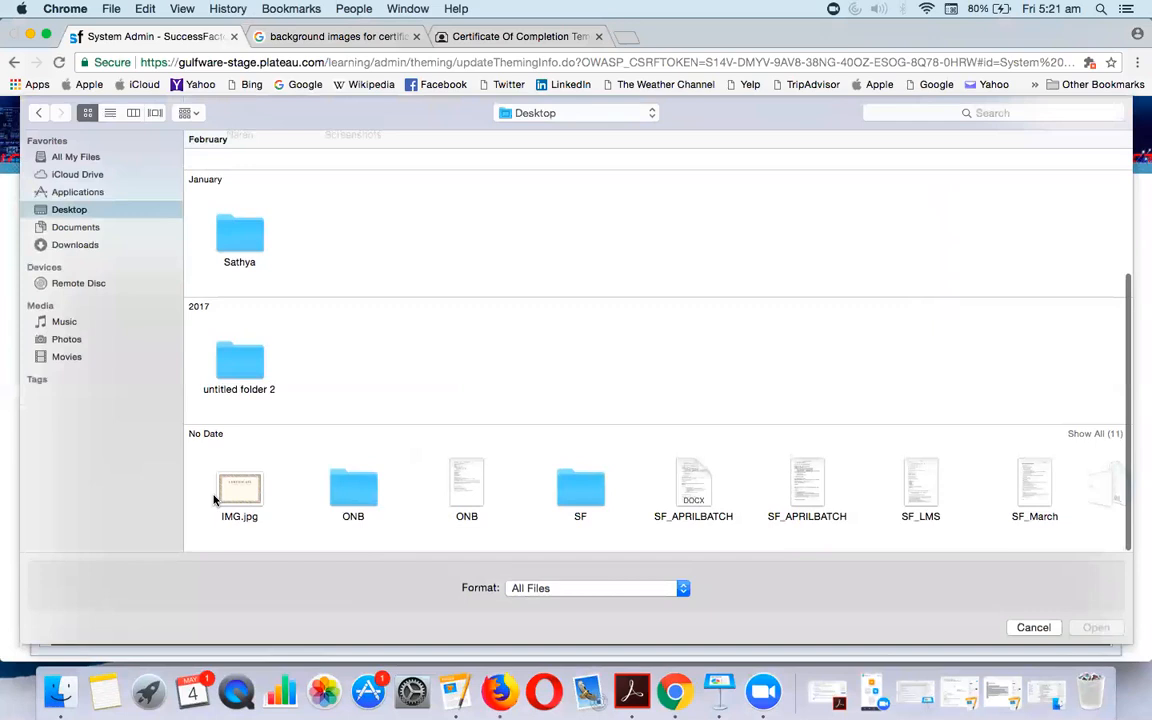
{"action": "double_click", "coordinate": [237, 482]}
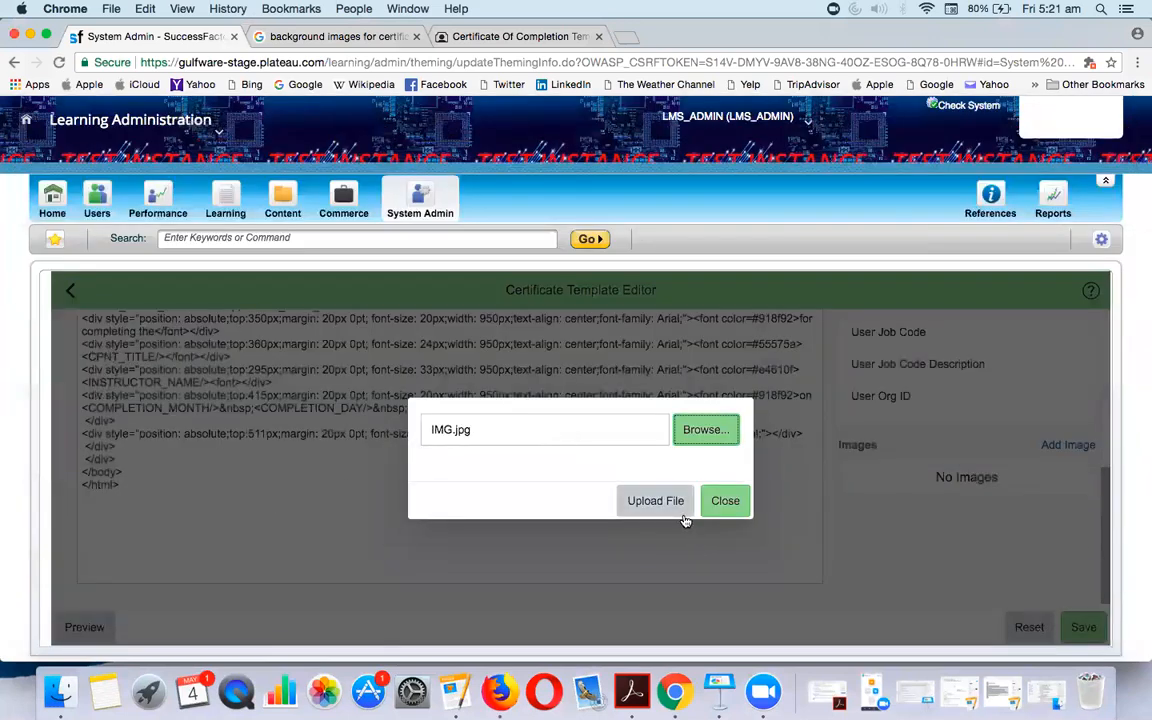
{"action": "left_click", "coordinate": [678, 505]}
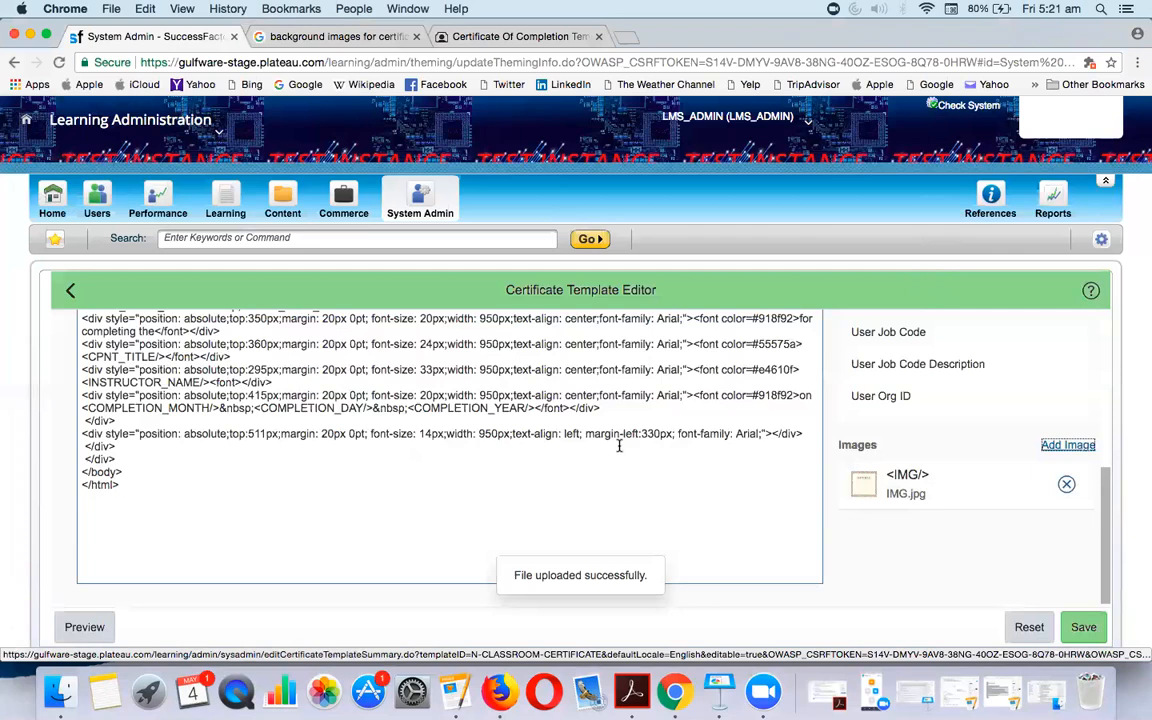
{"action": "scroll", "coordinate": [640, 450], "scroll_direction": "up", "scroll_amount": 1}
Change the background img source from <BG/> to <IMG/> and save the template
{"action": "scroll", "coordinate": [669, 430], "scroll_direction": "up", "scroll_amount": 3}
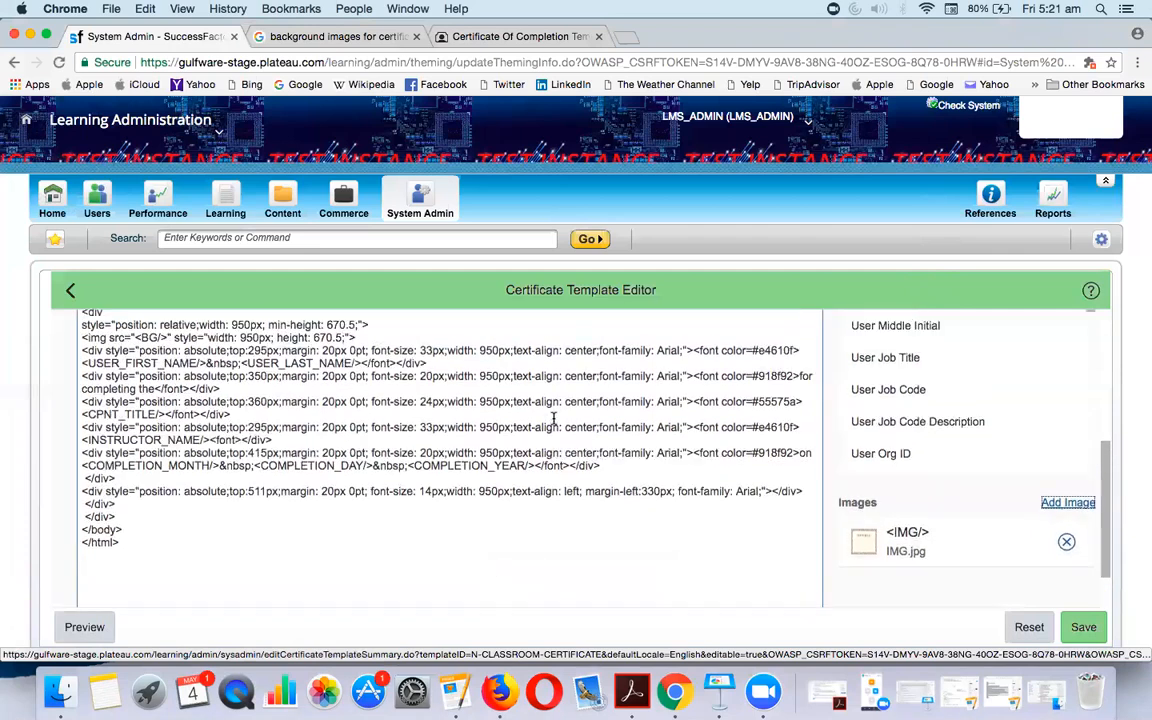
{"action": "scroll", "coordinate": [270, 430], "scroll_direction": "up", "scroll_amount": 2}
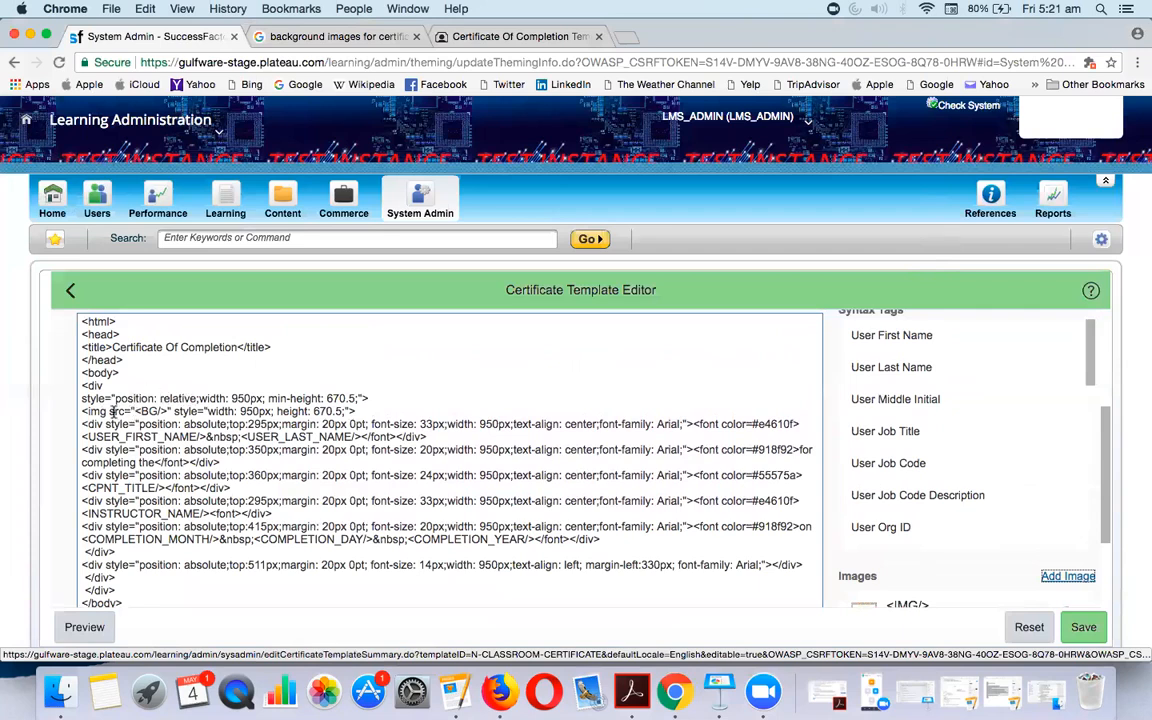
{"action": "double_click", "coordinate": [144, 410]}
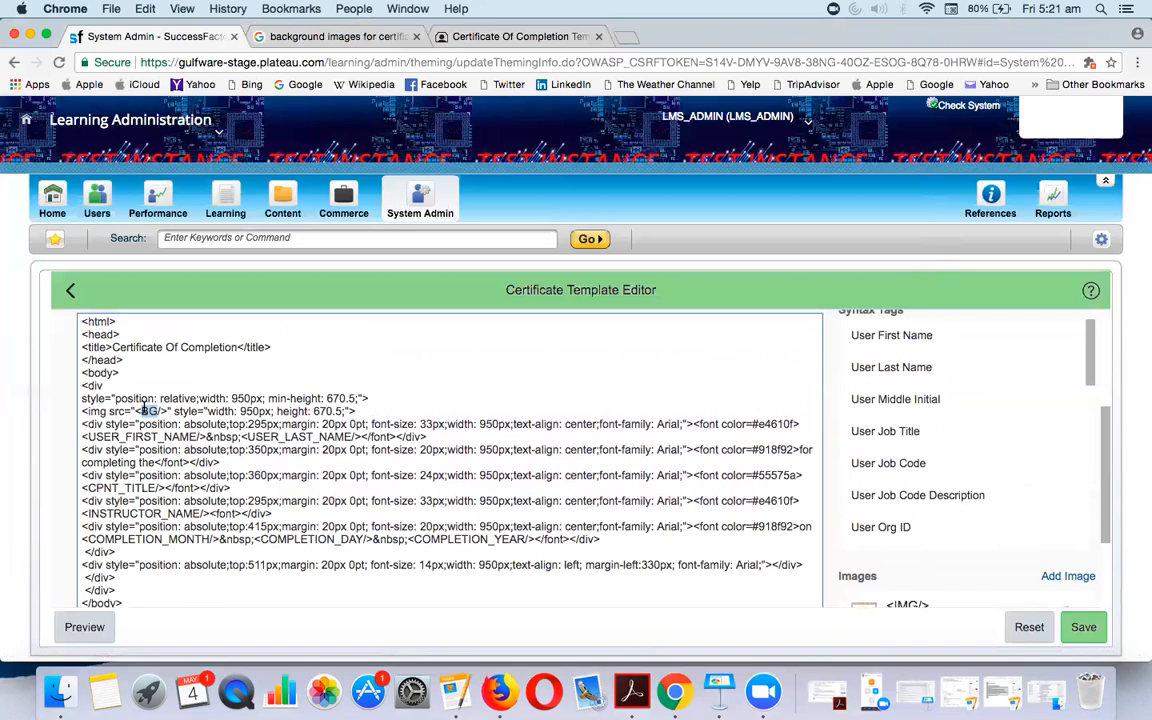
{"action": "type", "text": "IMG"}
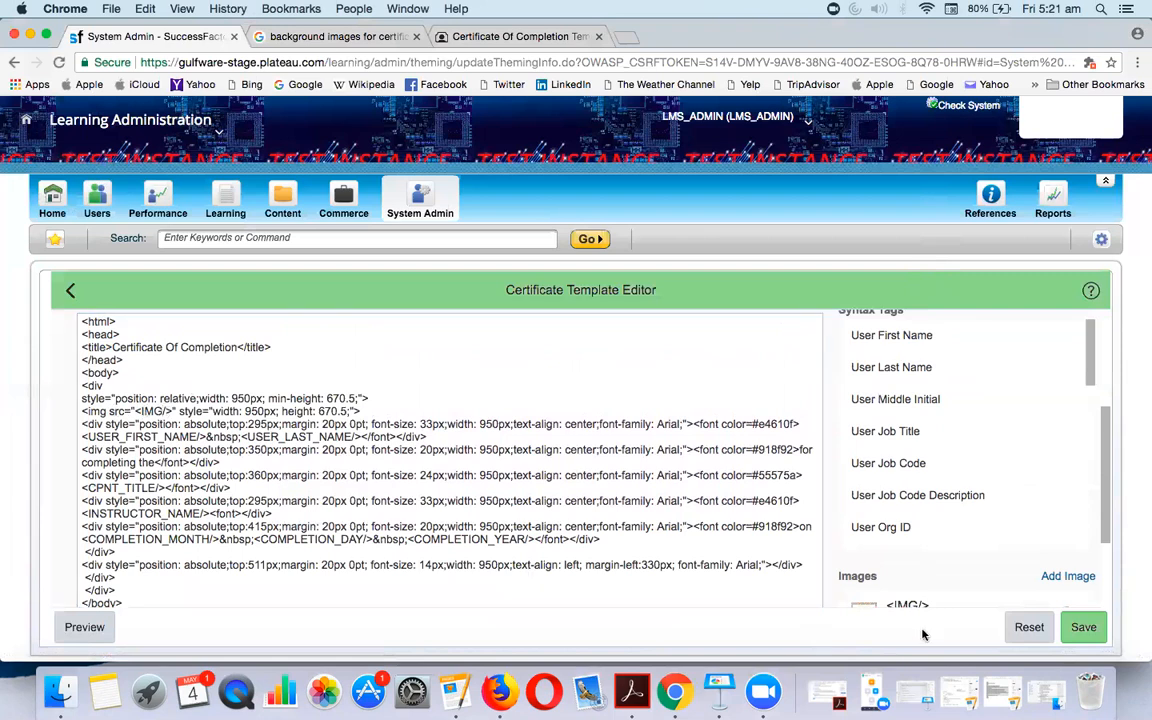
{"action": "left_click", "coordinate": [1082, 627]}
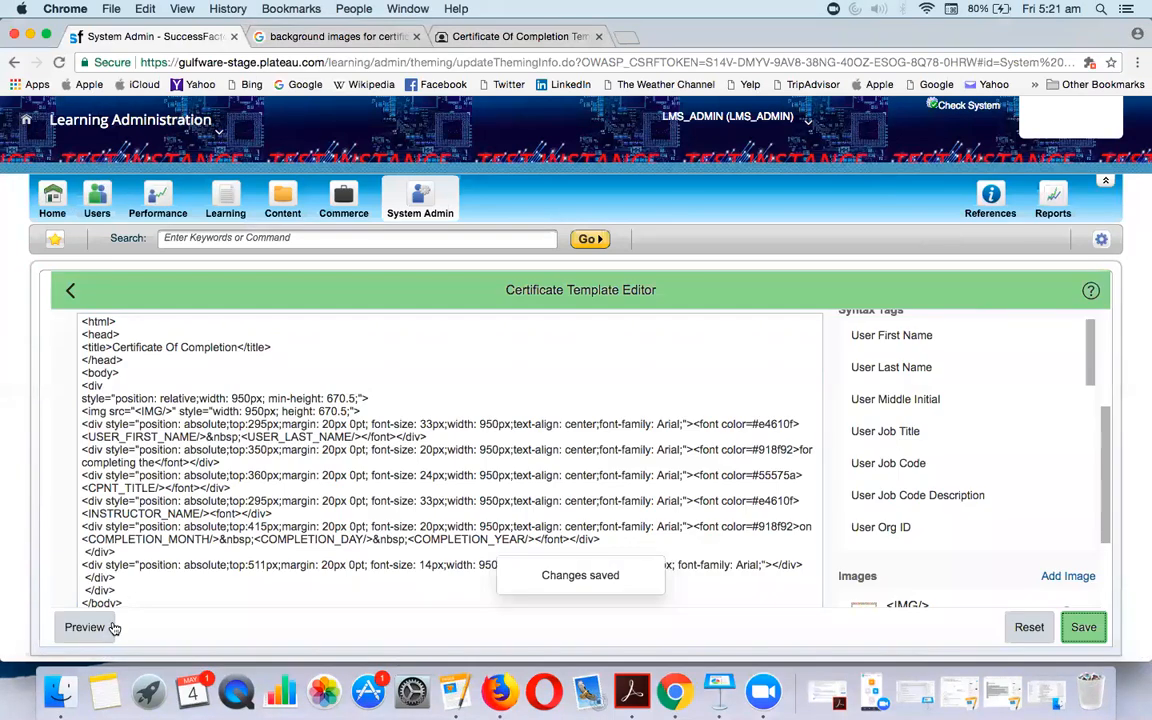
{"action": "left_click", "coordinate": [105, 627]}
{"action": "scroll", "coordinate": [484, 524], "scroll_direction": "down", "scroll_amount": 3}
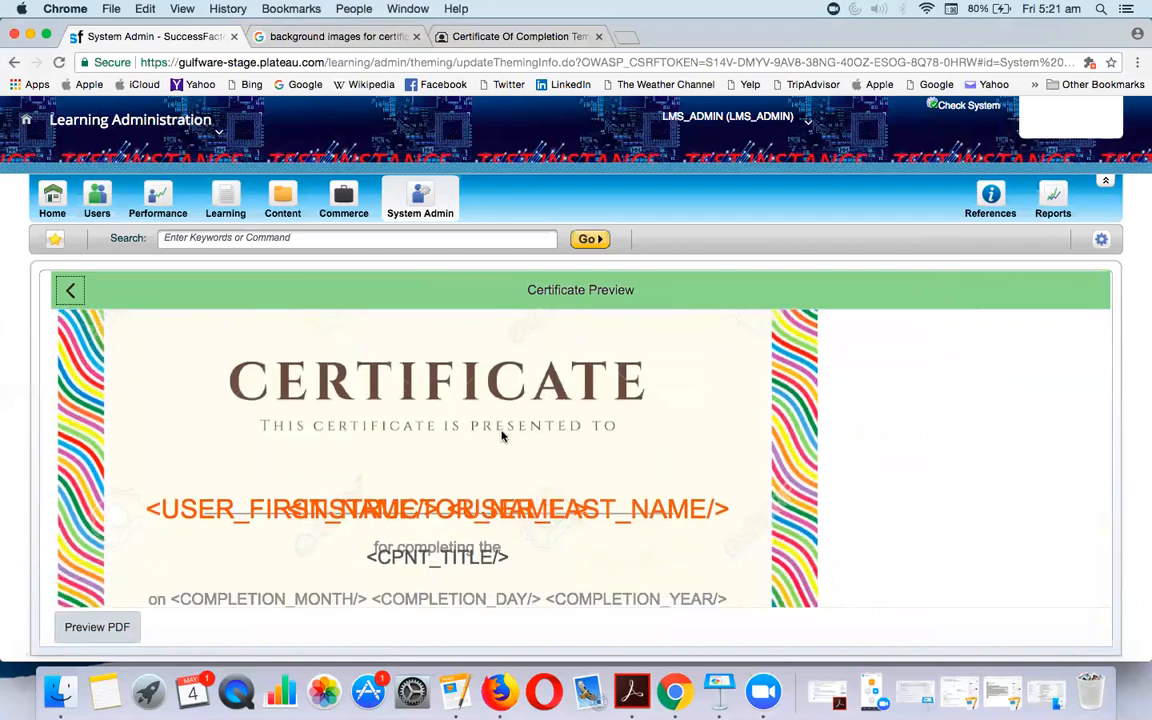
{"action": "scroll", "coordinate": [462, 464], "scroll_direction": "down", "scroll_amount": 1}
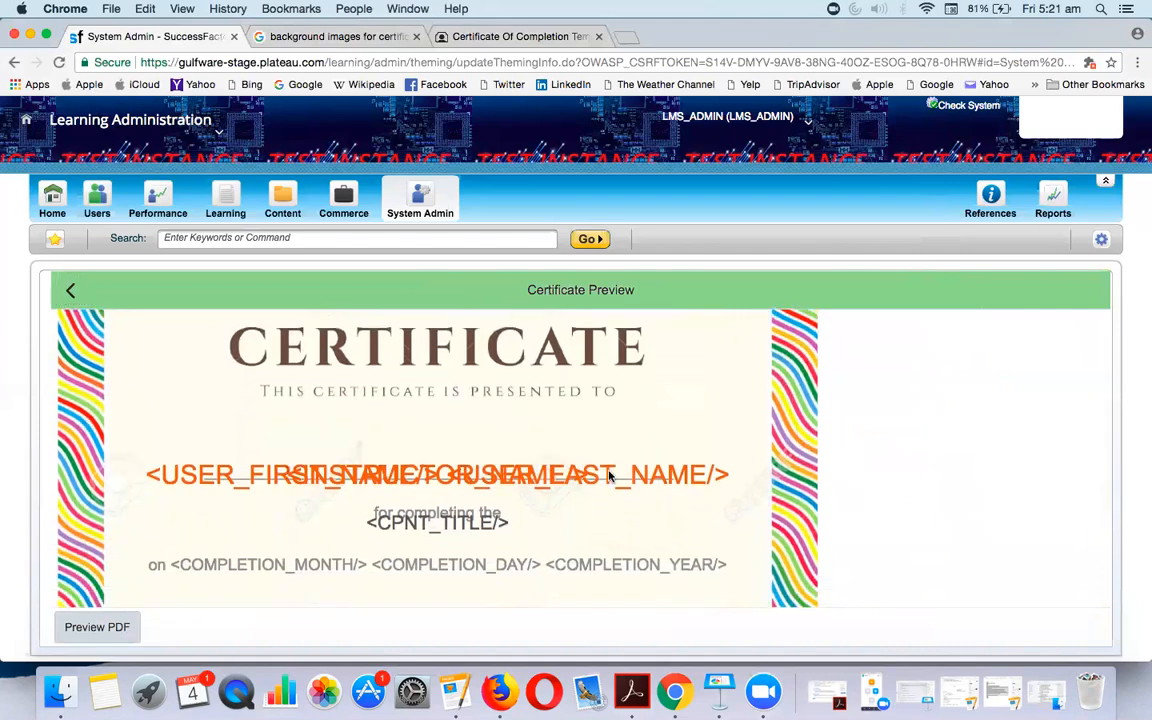
{"action": "left_click_drag", "start_coordinate": [378, 526], "coordinate": [526, 533]}
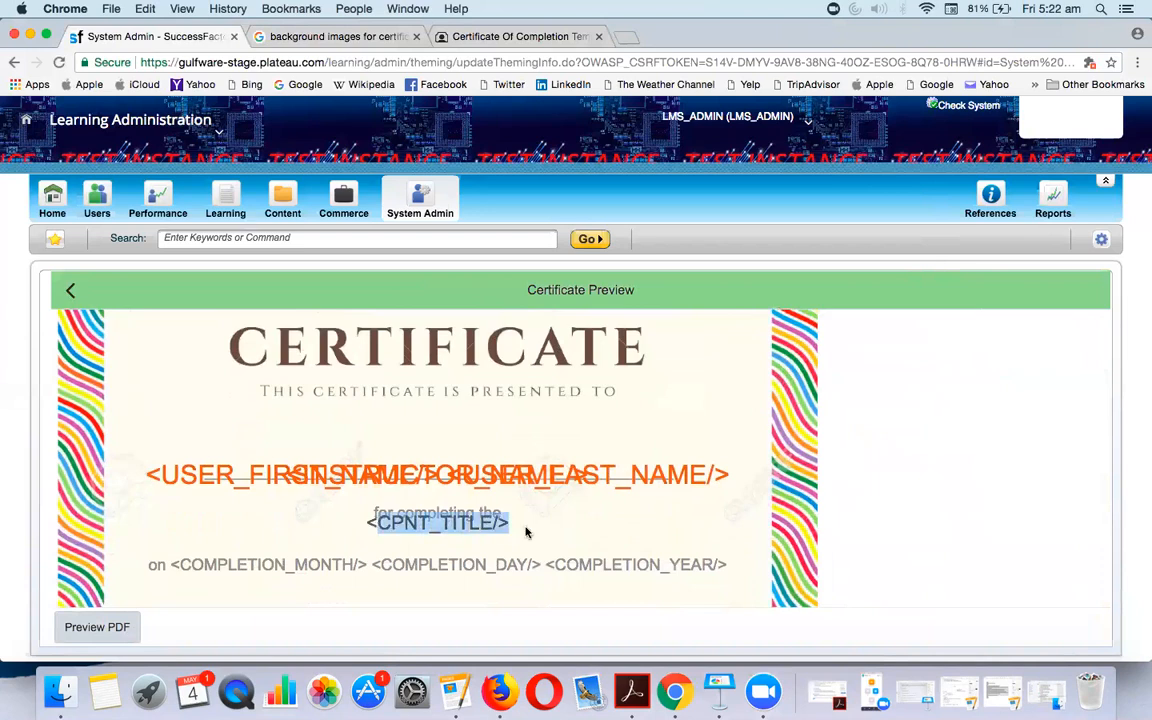
{"action": "scroll", "coordinate": [526, 533], "scroll_direction": "down", "scroll_amount": 2}
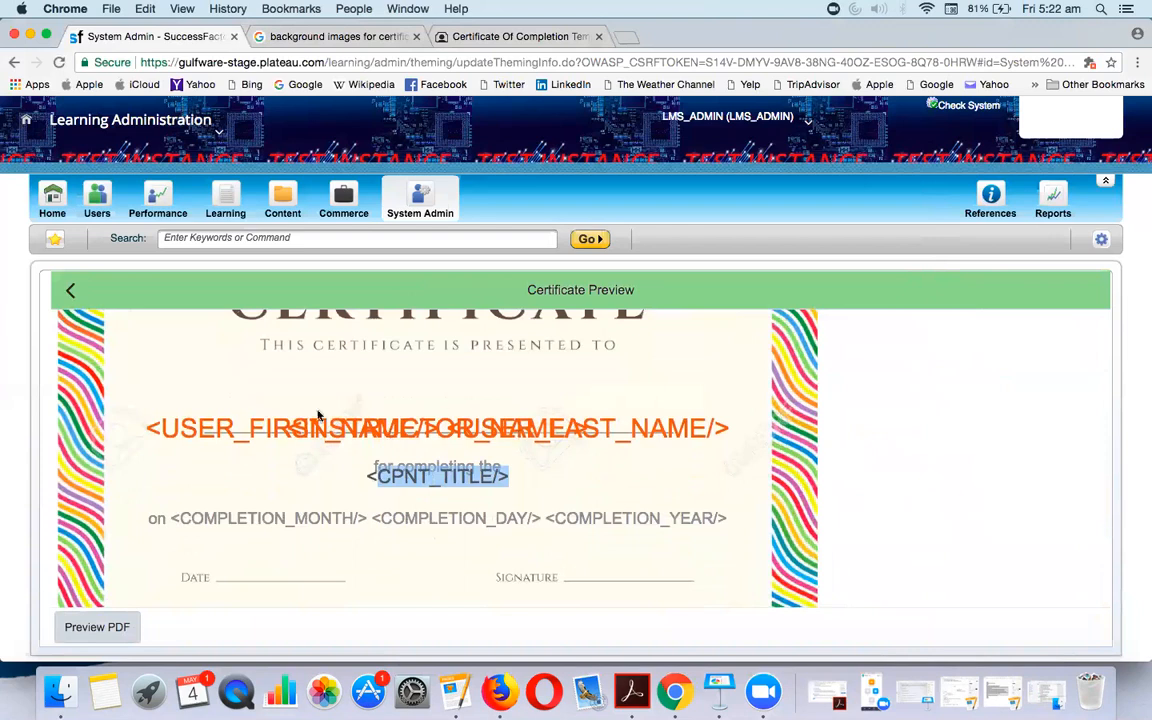
{"action": "left_click_drag", "start_coordinate": [287, 428], "coordinate": [648, 428]}
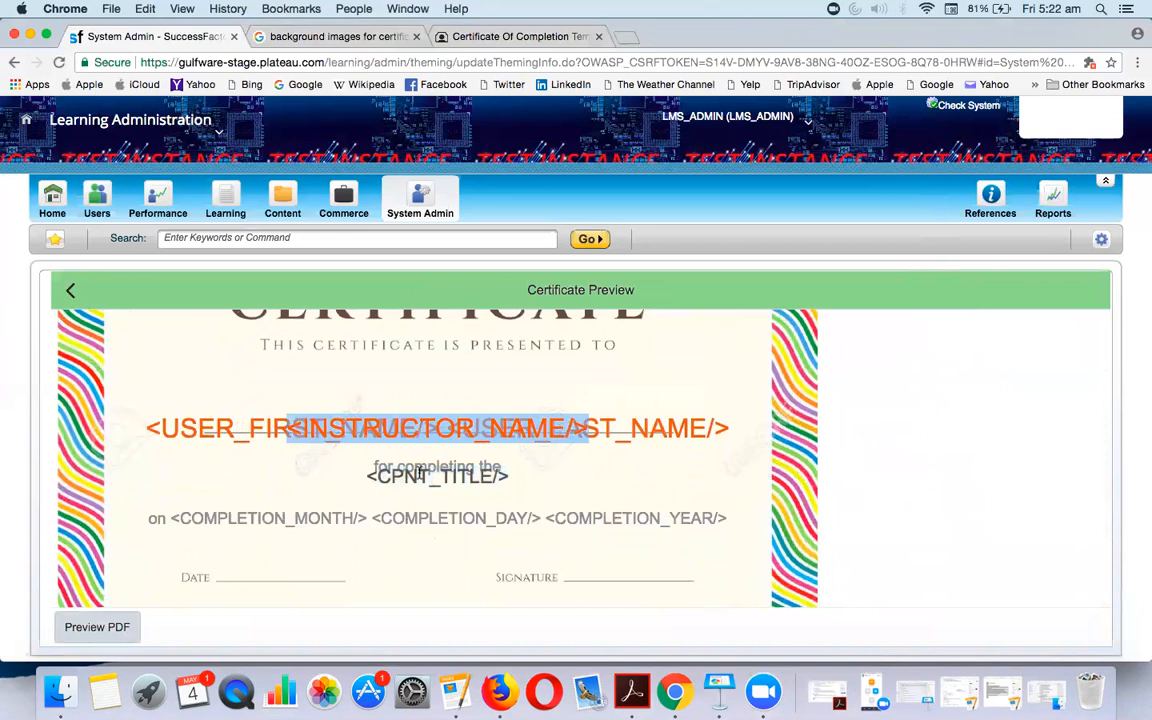
{"action": "left_click", "coordinate": [69, 291]}
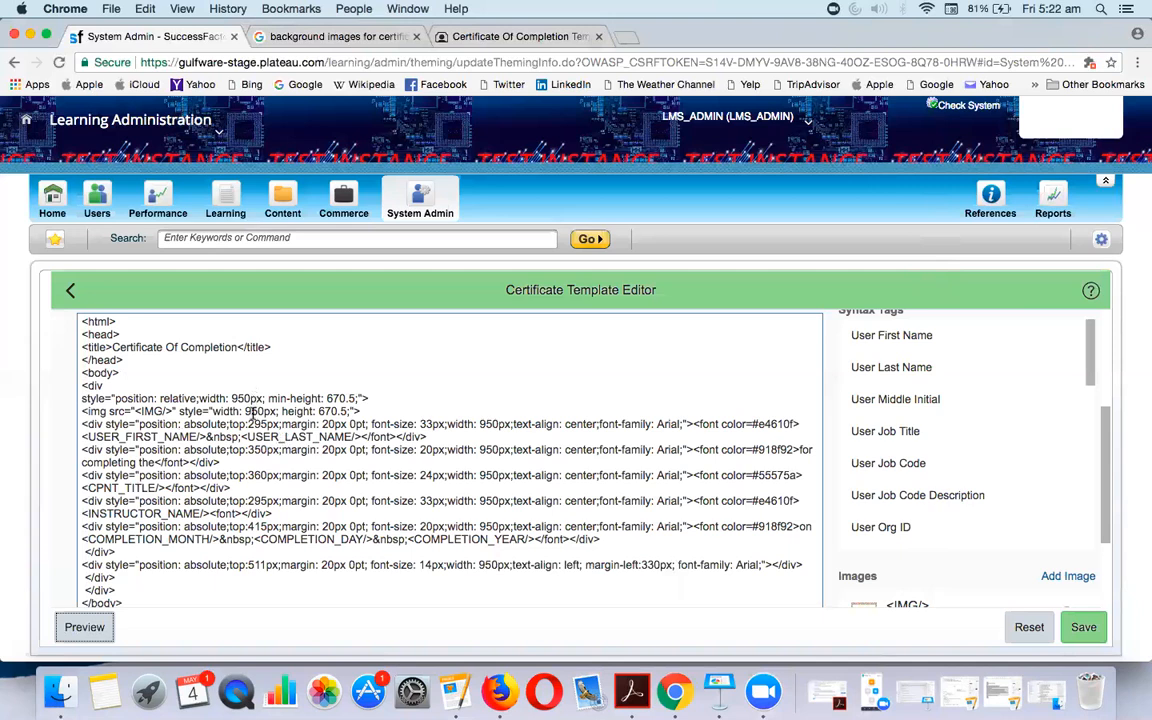
{"action": "double_click", "coordinate": [256, 422]}
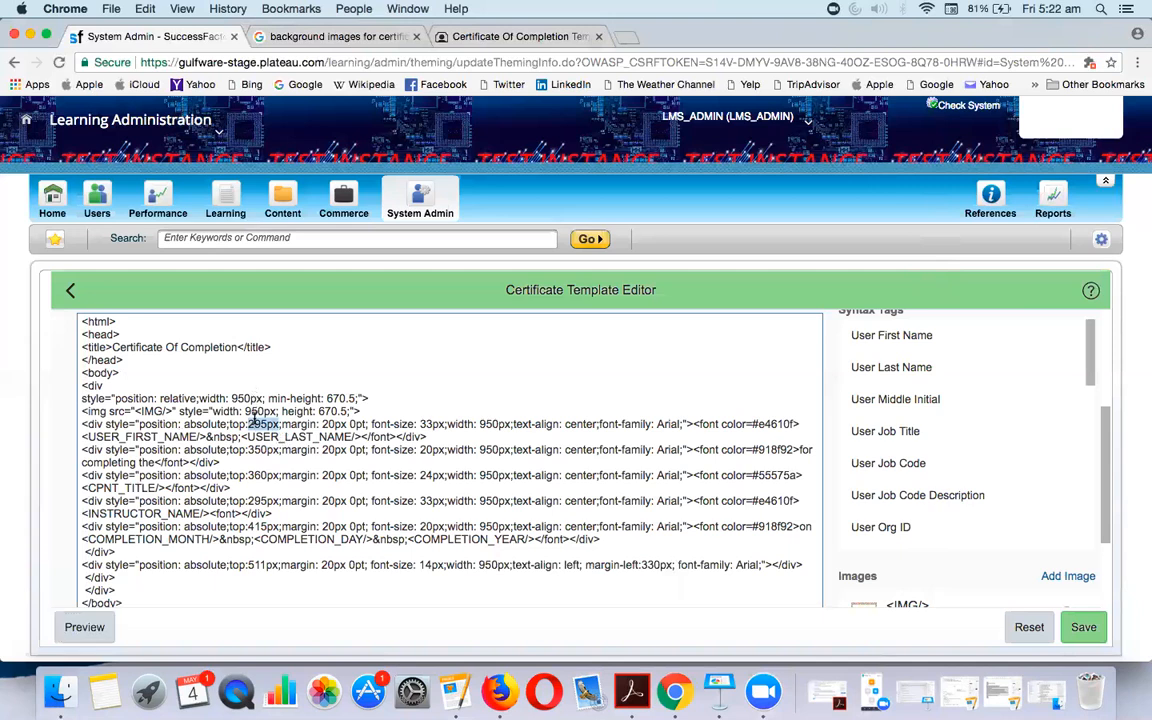
{"action": "double_click", "coordinate": [333, 424]}
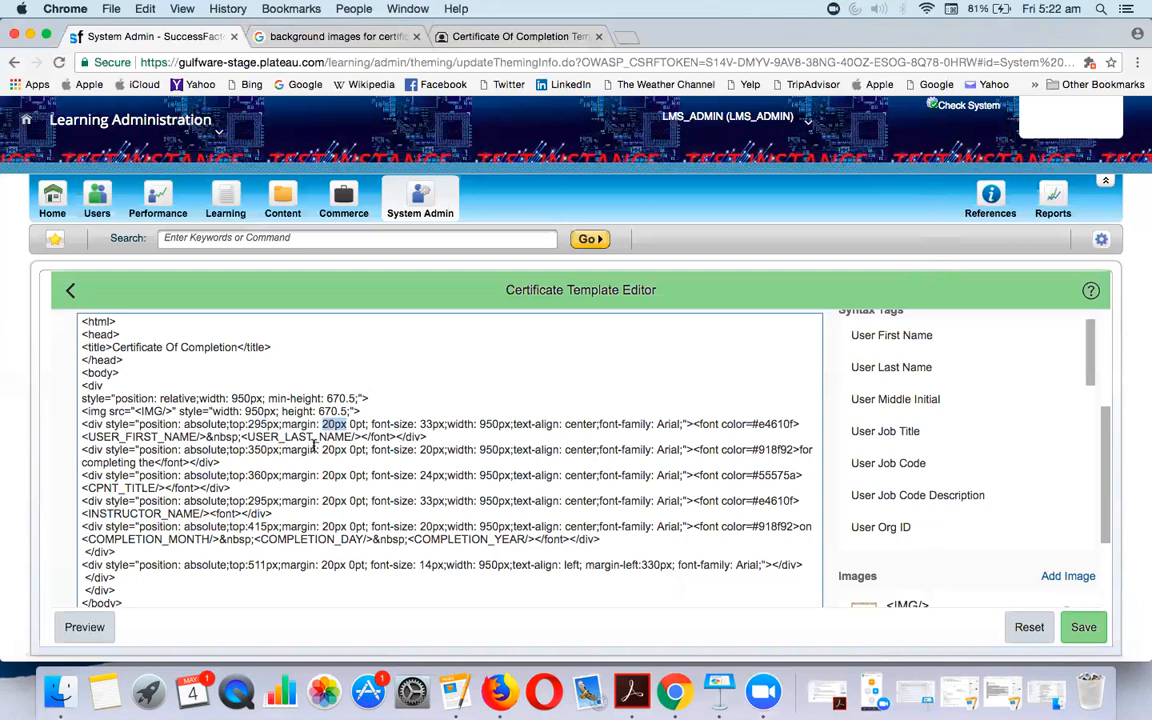
{"action": "left_click_drag", "start_coordinate": [87, 437], "coordinate": [190, 437]}
{"action": "left_click_drag", "start_coordinate": [262, 437], "coordinate": [348, 437]}
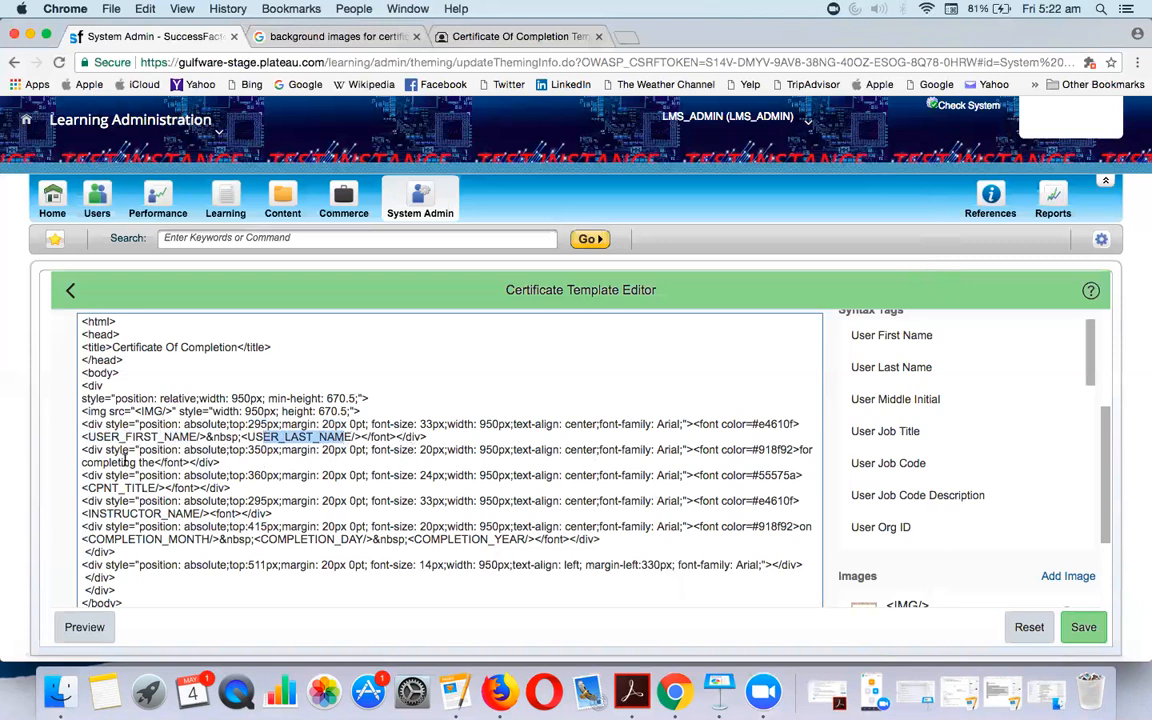
{"action": "left_click_drag", "start_coordinate": [82, 450], "coordinate": [237, 463]}
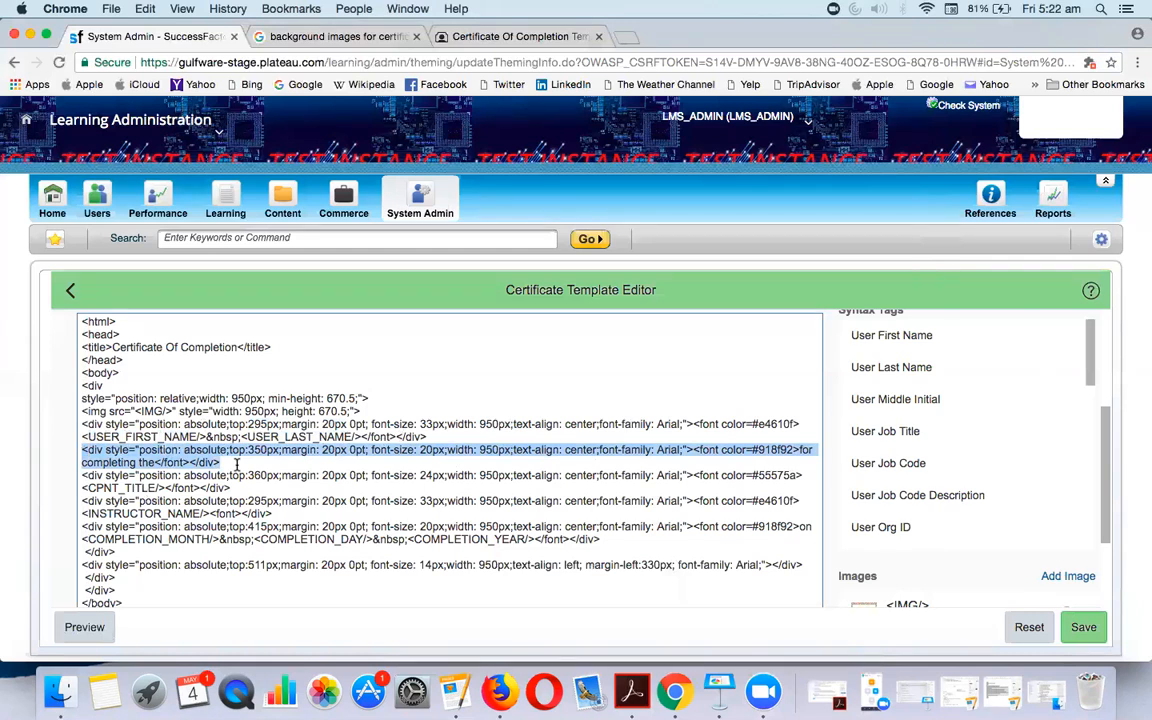
{"action": "left_click", "coordinate": [237, 463]}
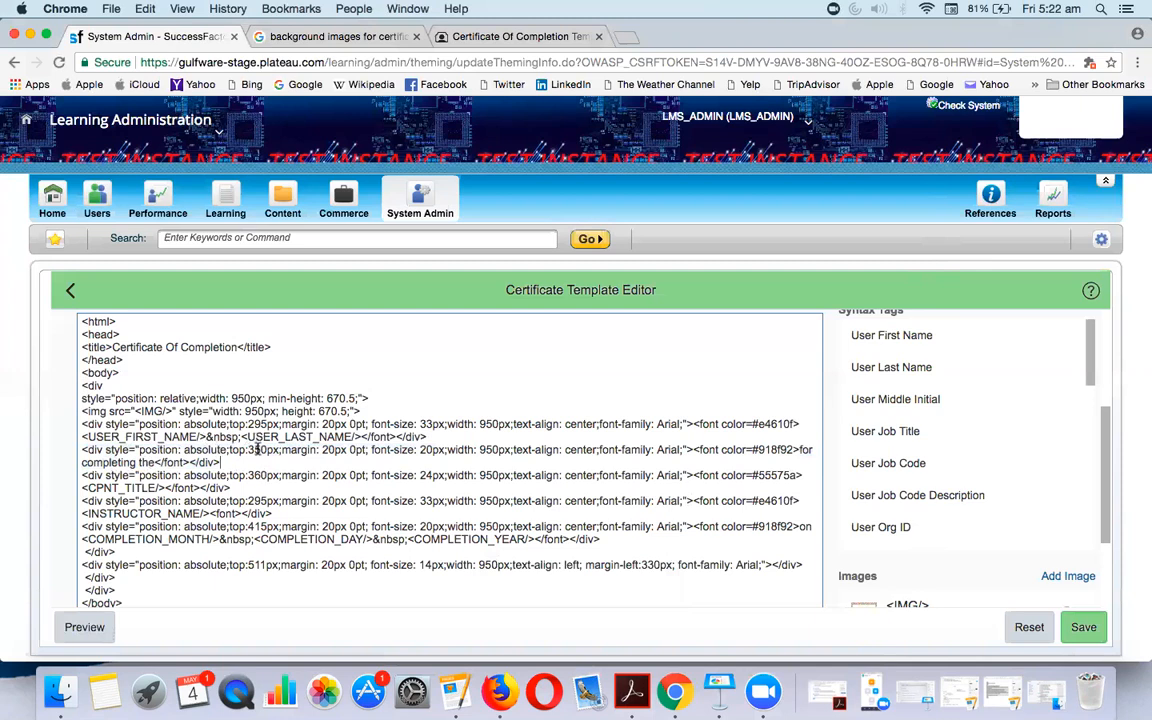
Preview the certificate to check where the instructor name currently sits
{"action": "left_click", "coordinate": [80, 626]}
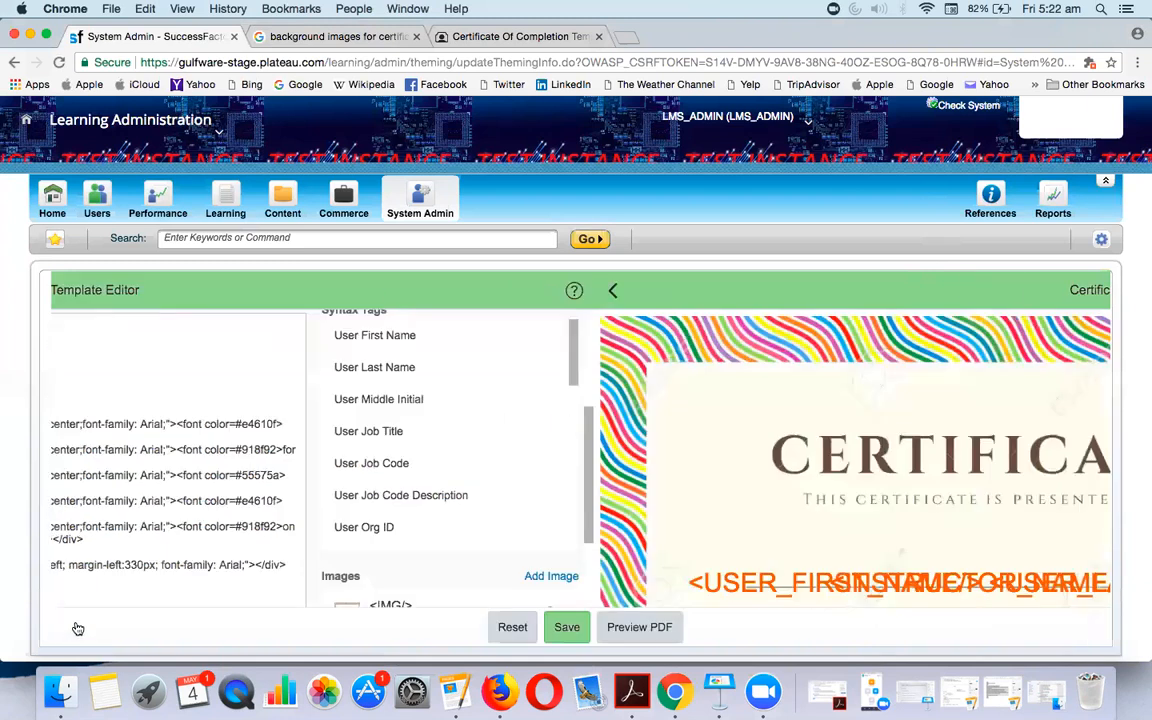
{"action": "scroll", "coordinate": [378, 546], "scroll_direction": "down", "scroll_amount": 3}
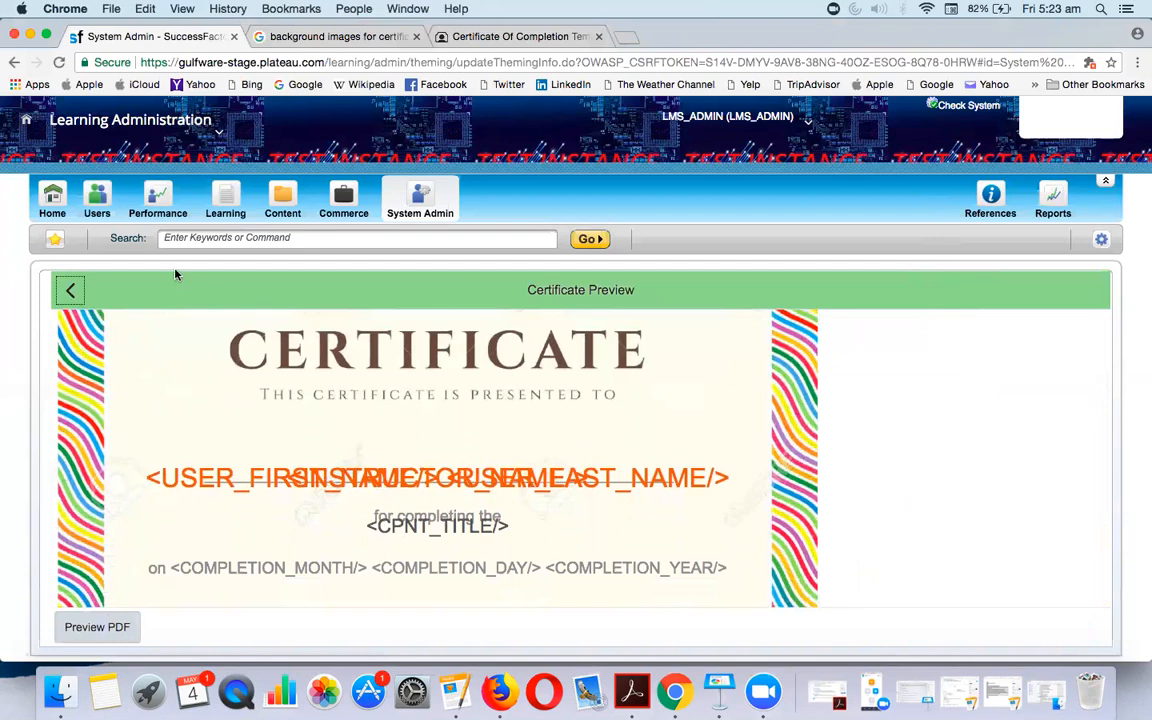
{"action": "left_click", "coordinate": [70, 290]}
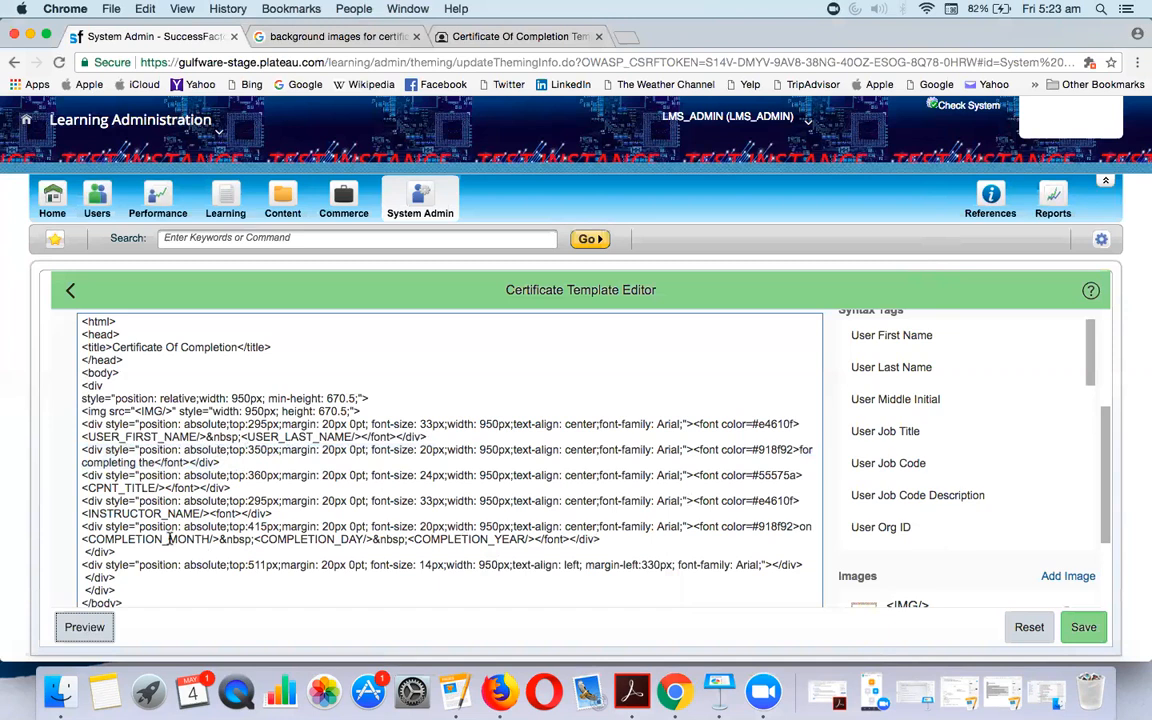
Move the INSTRUCTOR_NAME block's top from 295px to 500px and save
{"action": "double_click", "coordinate": [146, 513]}
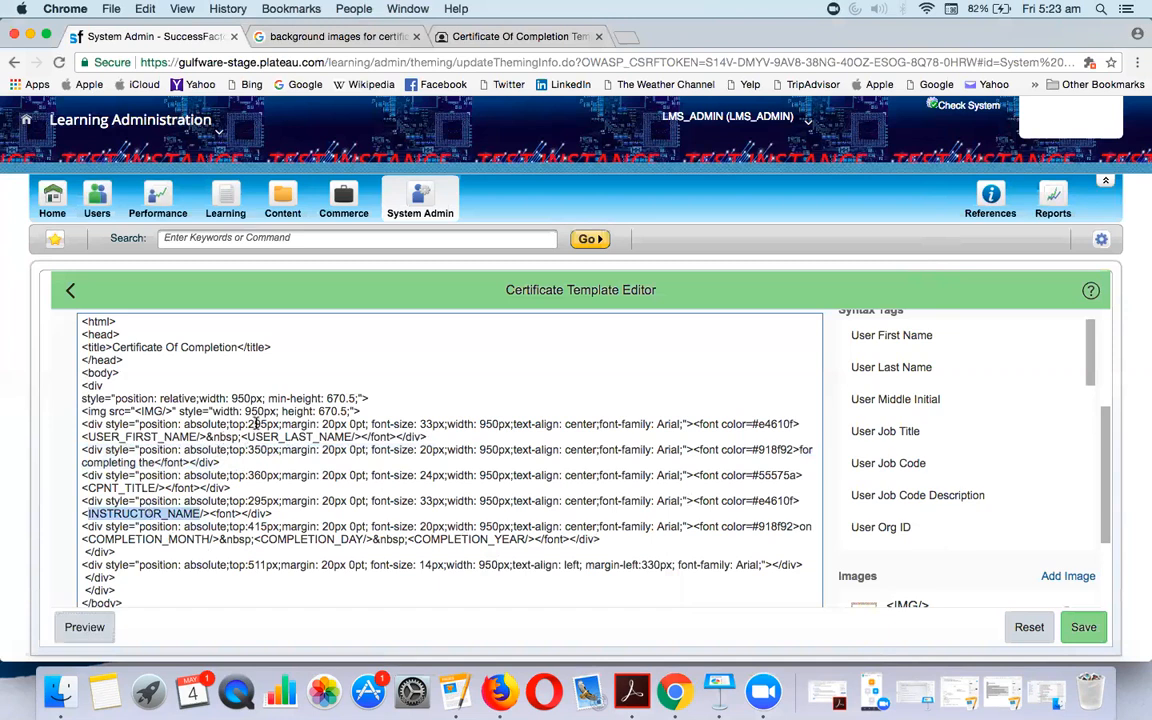
{"action": "left_click", "coordinate": [265, 501]}
{"action": "key", "text": "BackSpace"}
{"action": "key", "text": "BackSpace"}
{"action": "key", "text": "BackSpace"}
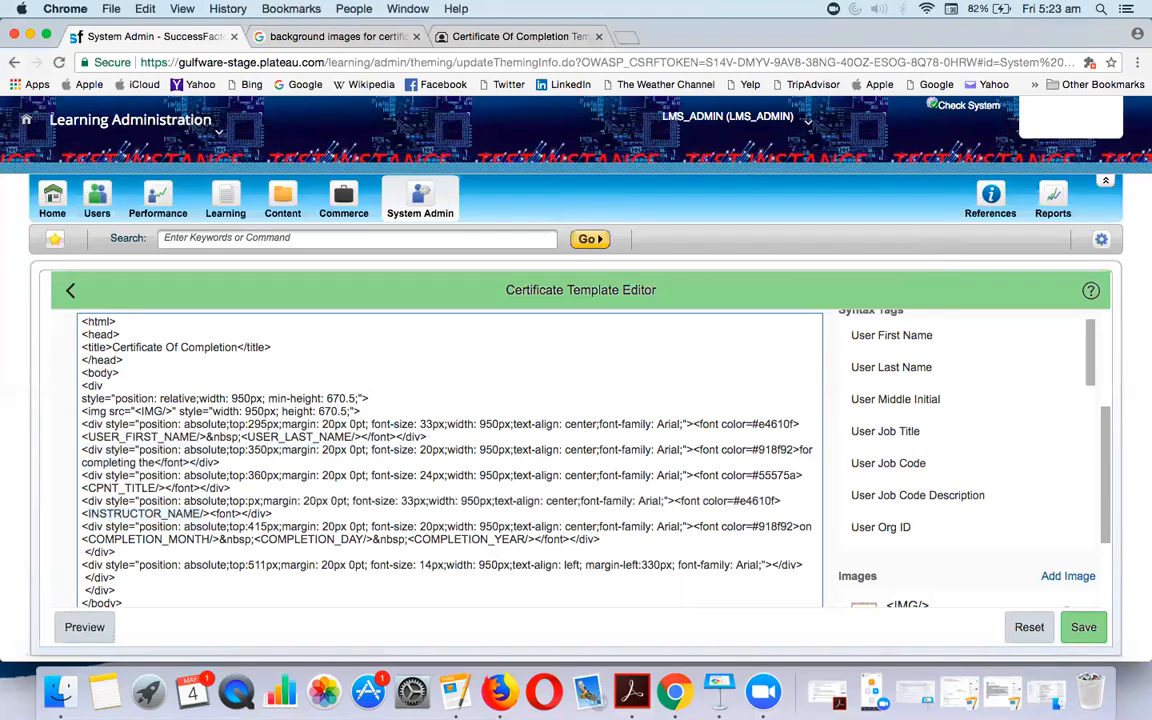
{"action": "type", "text": "500"}
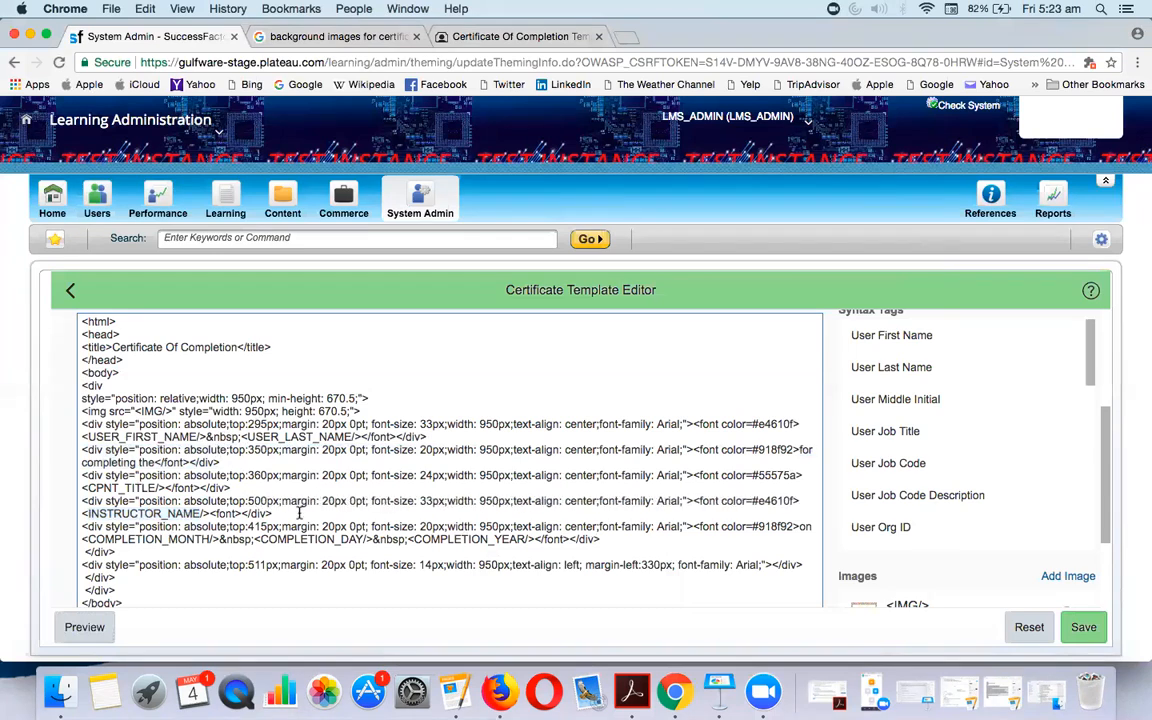
{"action": "left_click", "coordinate": [1085, 627]}
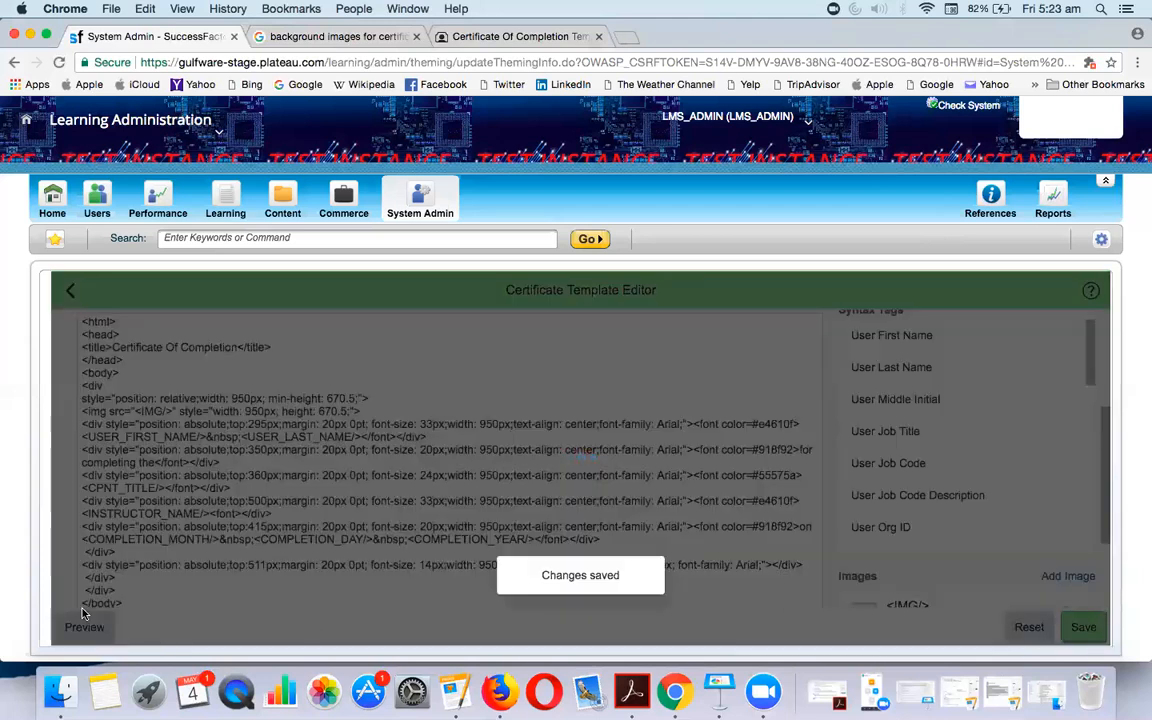
Preview the certificate to confirm the instructor name is on the signature line
{"action": "left_click", "coordinate": [77, 629]}
{"action": "scroll", "coordinate": [290, 440], "scroll_direction": "down", "scroll_amount": 3}
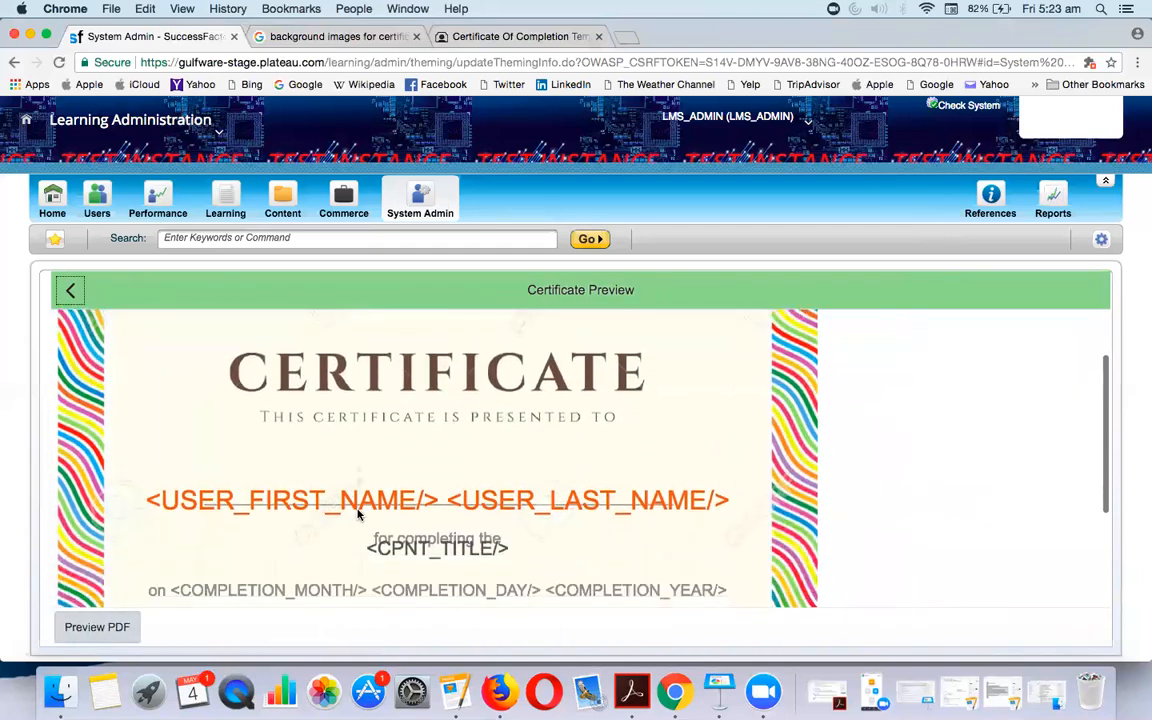
{"action": "scroll", "coordinate": [486, 418], "scroll_direction": "down", "scroll_amount": 2}
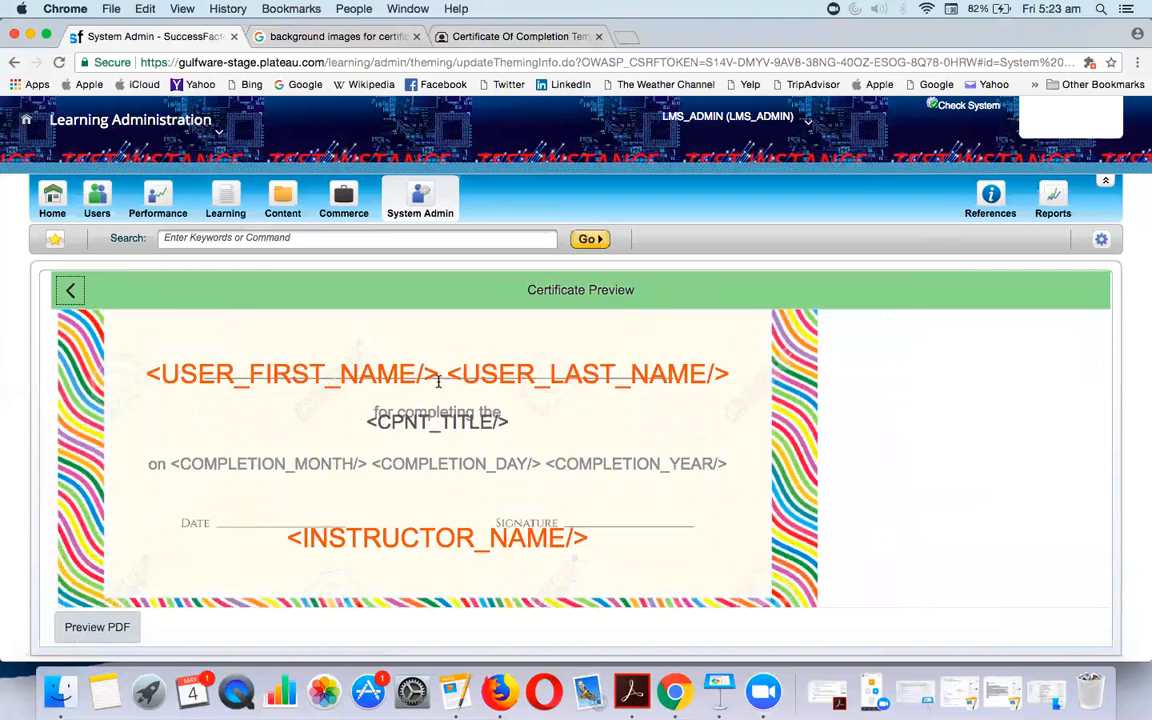
{"action": "left_click", "coordinate": [70, 293]}
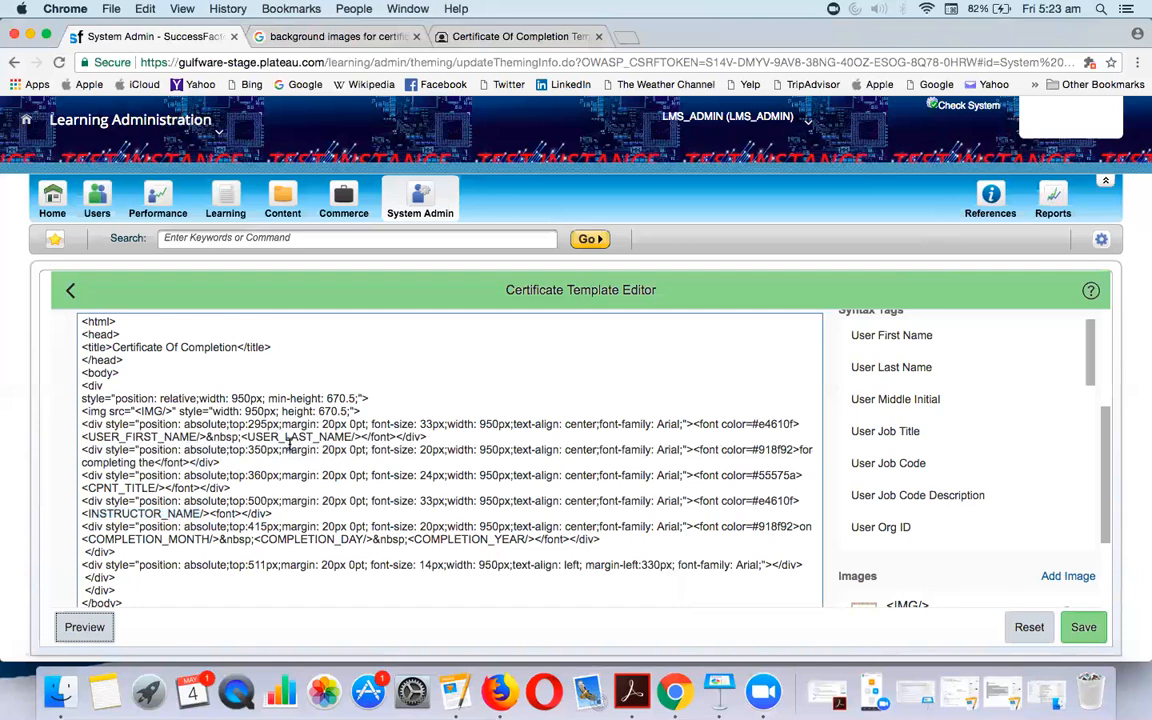
Reduce the recipient name line's font size from 33px to 20px and save
{"action": "left_click", "coordinate": [433, 424]}
{"action": "key", "text": "BackSpace"}
{"action": "key", "text": "BackSpace"}
{"action": "type", "text": "20"}
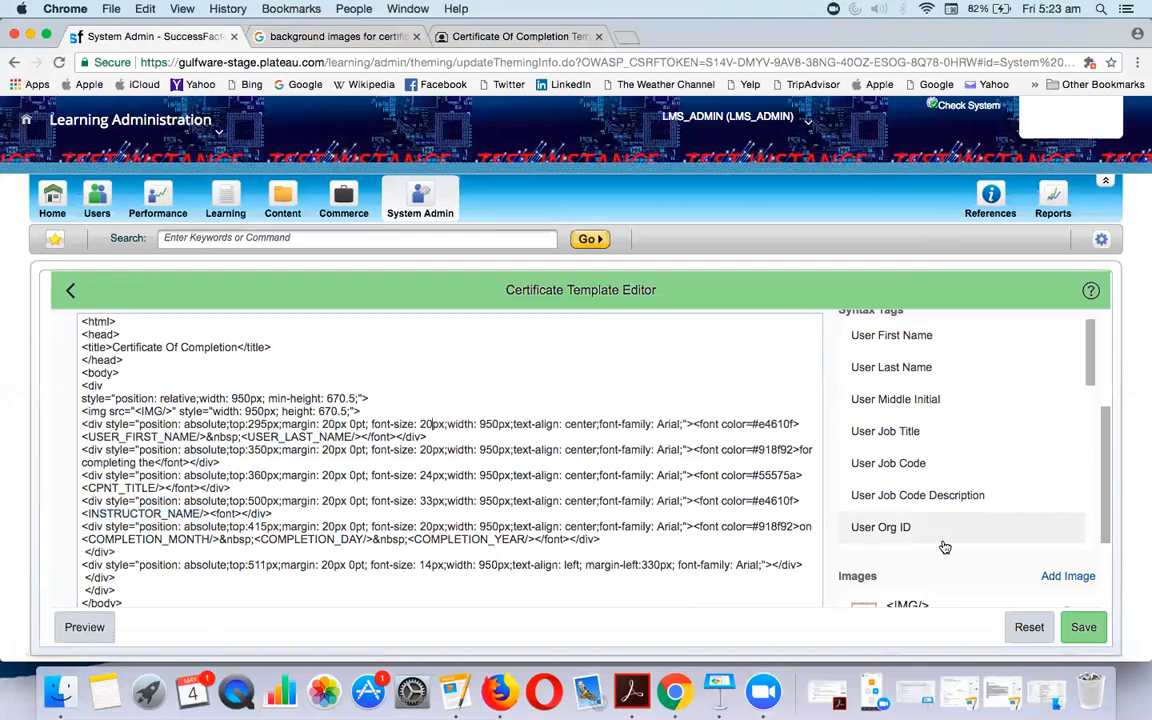
{"action": "left_click", "coordinate": [1083, 627]}
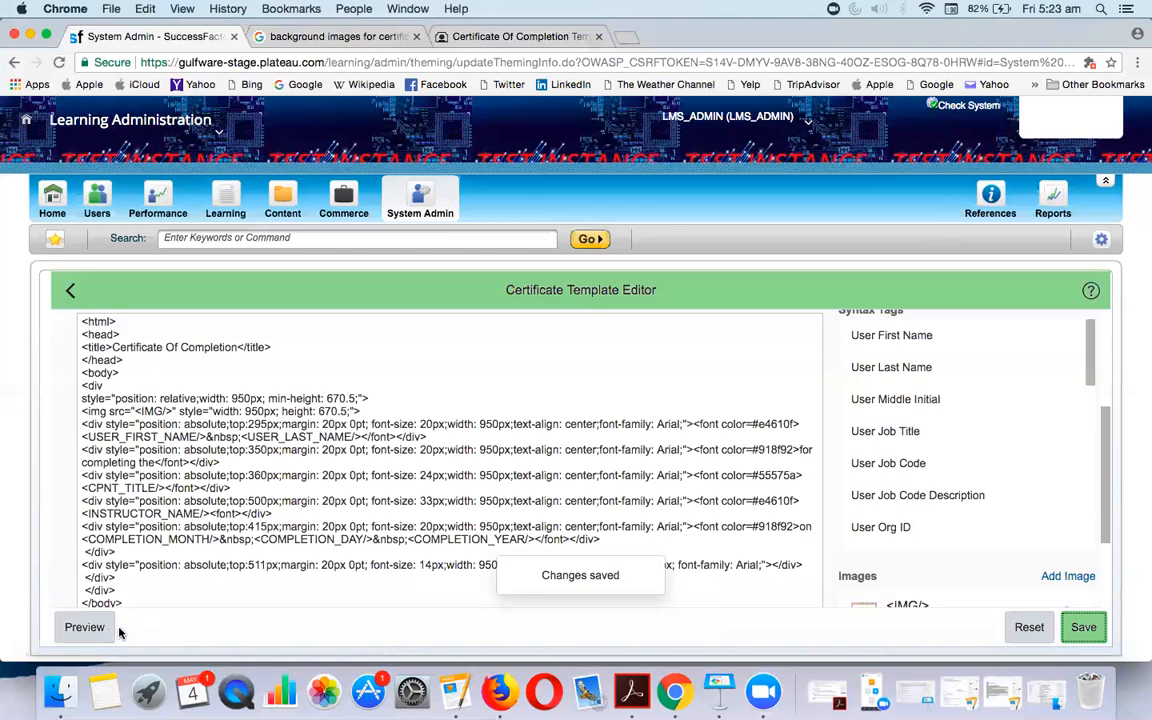
Preview the certificate and highlight the CPNT_TITLE placeholder overlapping 'for completing the'
{"action": "left_click", "coordinate": [100, 628]}
{"action": "scroll", "coordinate": [340, 530], "scroll_direction": "down", "scroll_amount": 1}
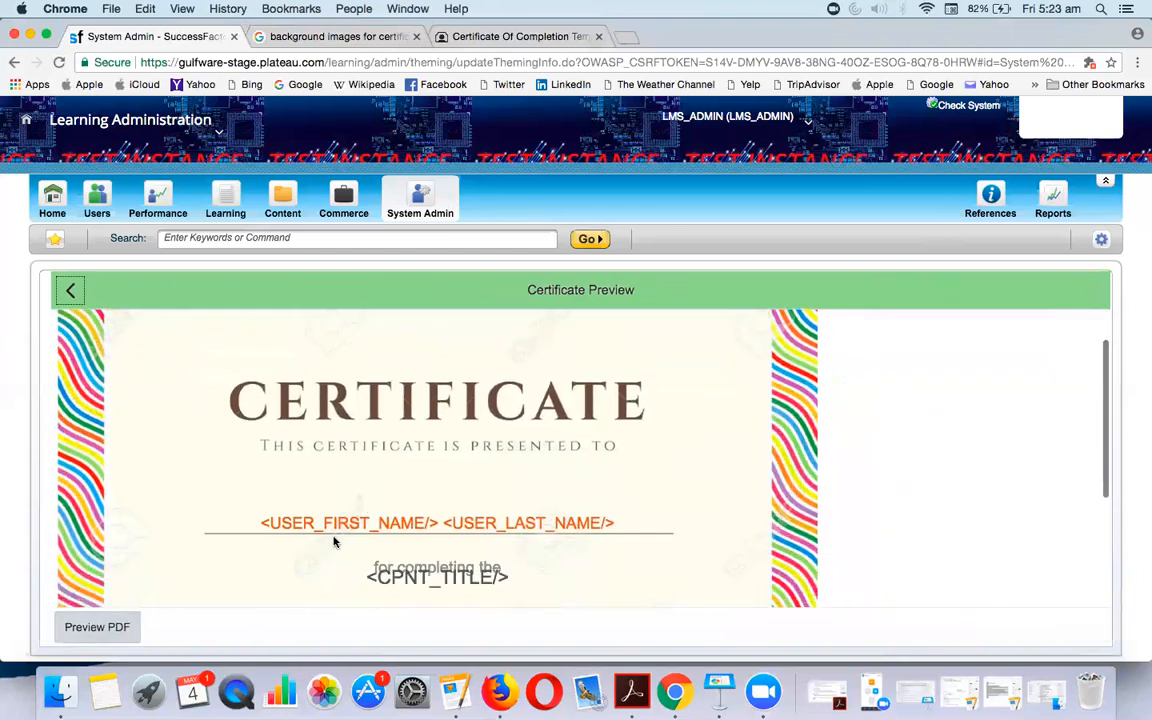
{"action": "scroll", "coordinate": [480, 527], "scroll_direction": "down", "scroll_amount": 1}
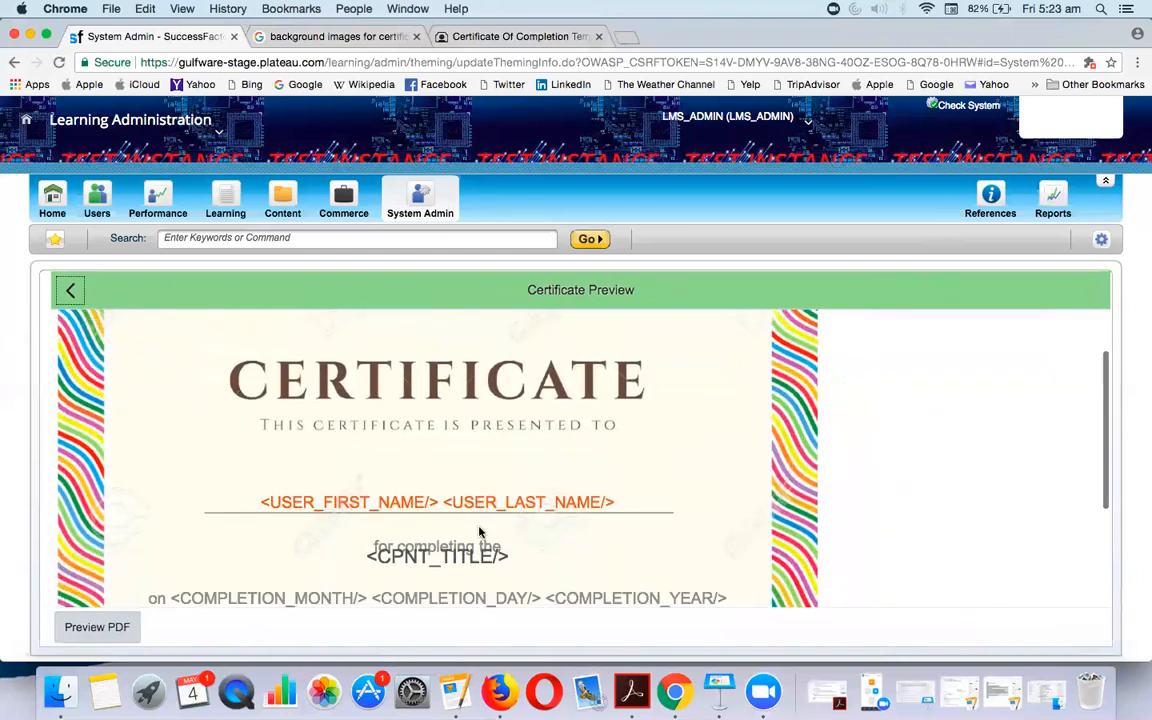
{"action": "scroll", "coordinate": [596, 543], "scroll_direction": "down", "scroll_amount": 3}
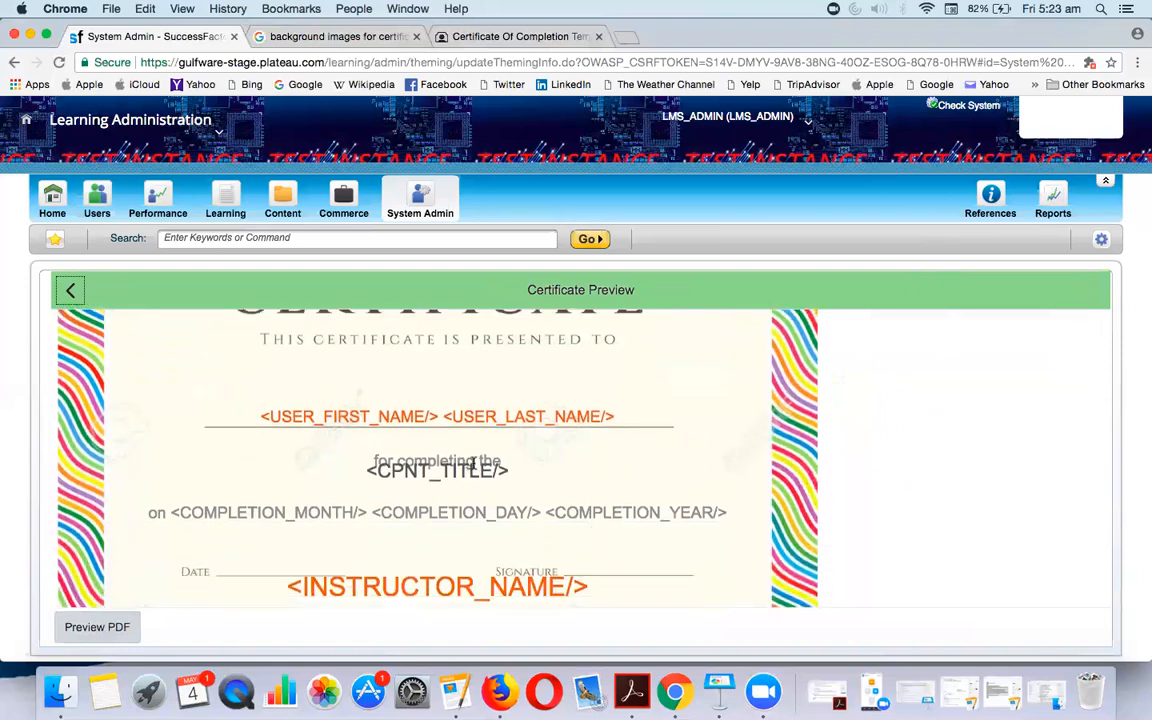
{"action": "left_click_drag", "start_coordinate": [340, 472], "coordinate": [500, 472]}
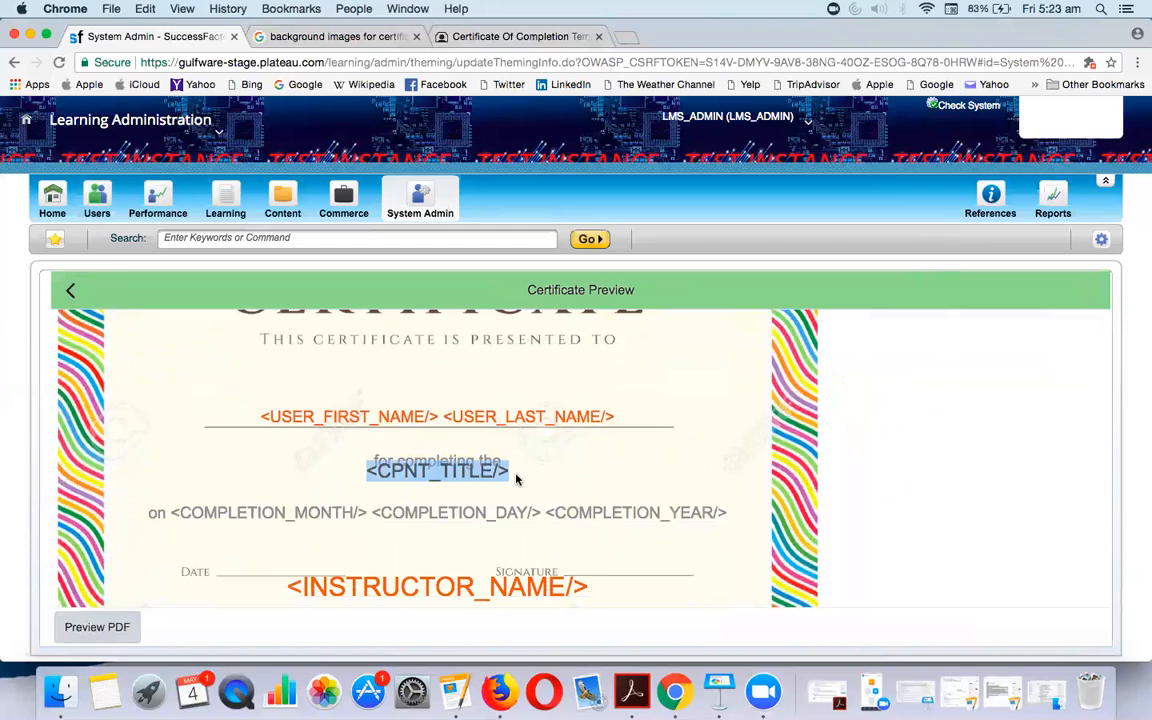
Delete the <CPNT_TITLE/> tag from the course title line in the markup
{"action": "left_click", "coordinate": [72, 292]}
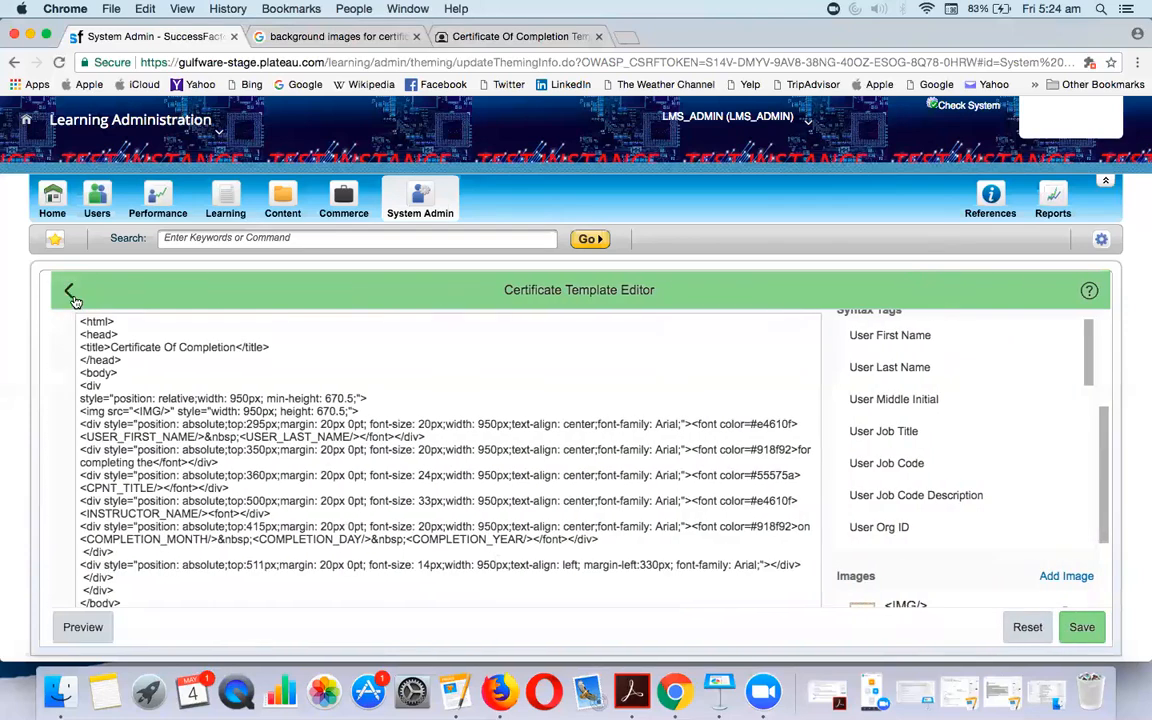
{"action": "left_click_drag", "start_coordinate": [82, 475], "coordinate": [265, 489]}
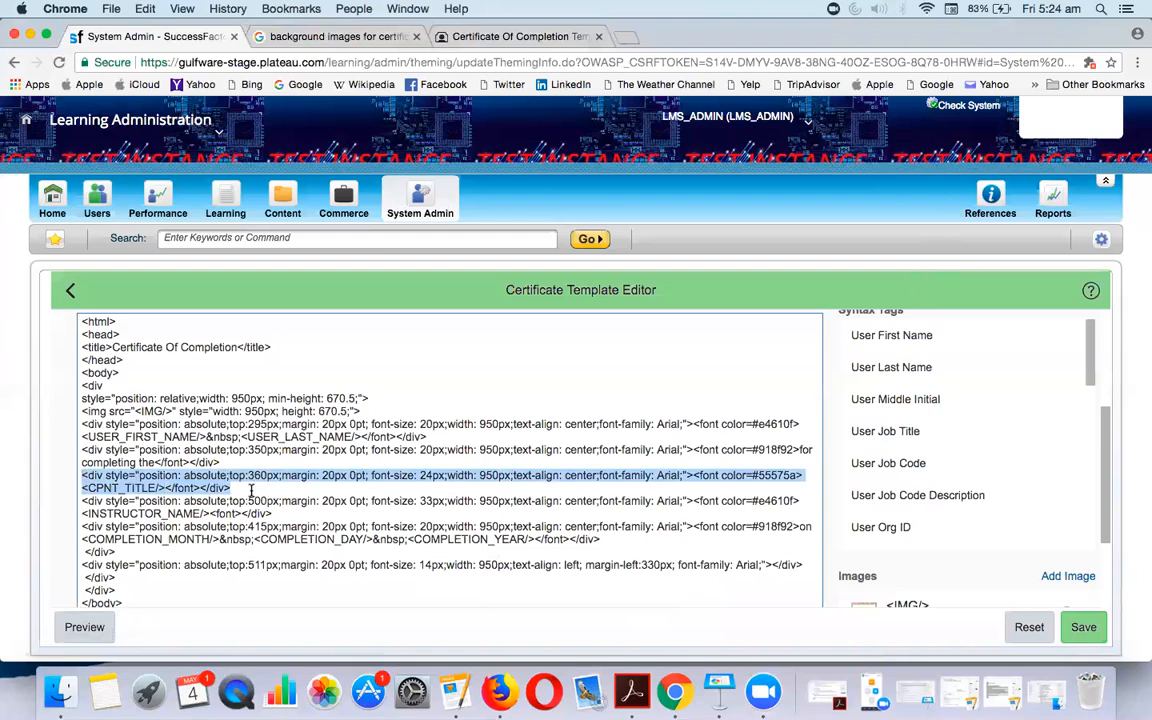
{"action": "double_click", "coordinate": [130, 488]}
{"action": "left_click_drag", "start_coordinate": [165, 488], "coordinate": [76, 494]}
{"action": "key", "text": "BackSpace"}
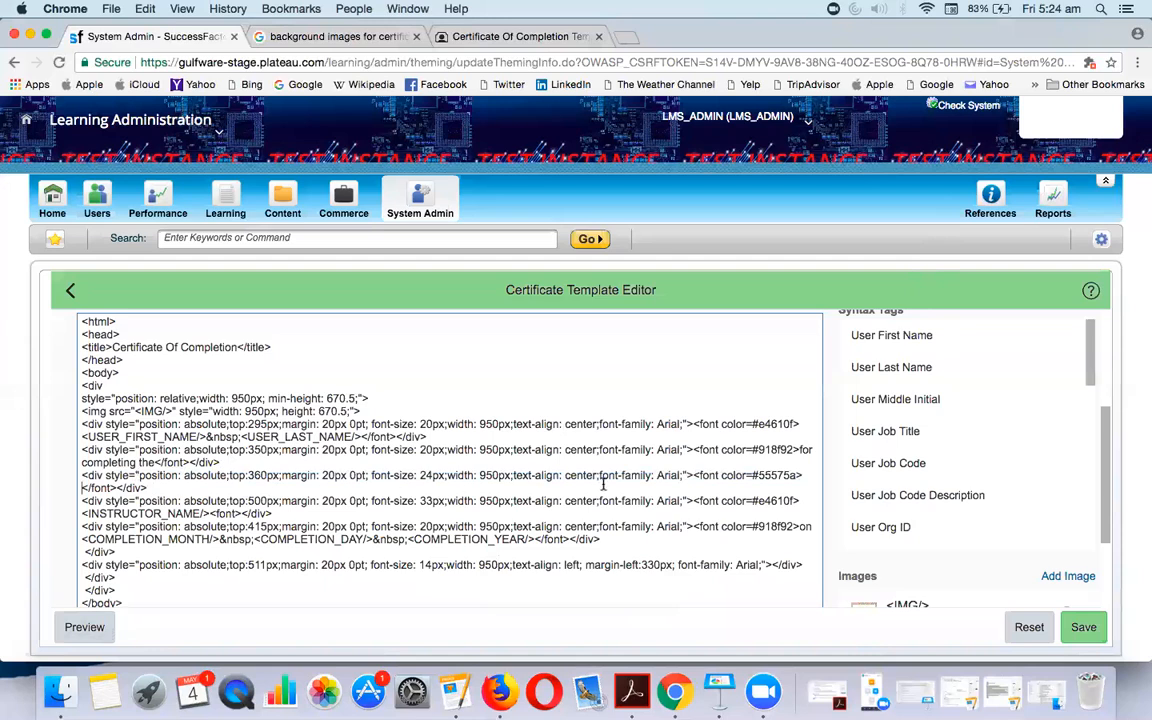
Insert the Item Title tag from the Syntax Tags list in its place
{"action": "scroll", "coordinate": [938, 460], "scroll_direction": "up", "scroll_amount": 3}
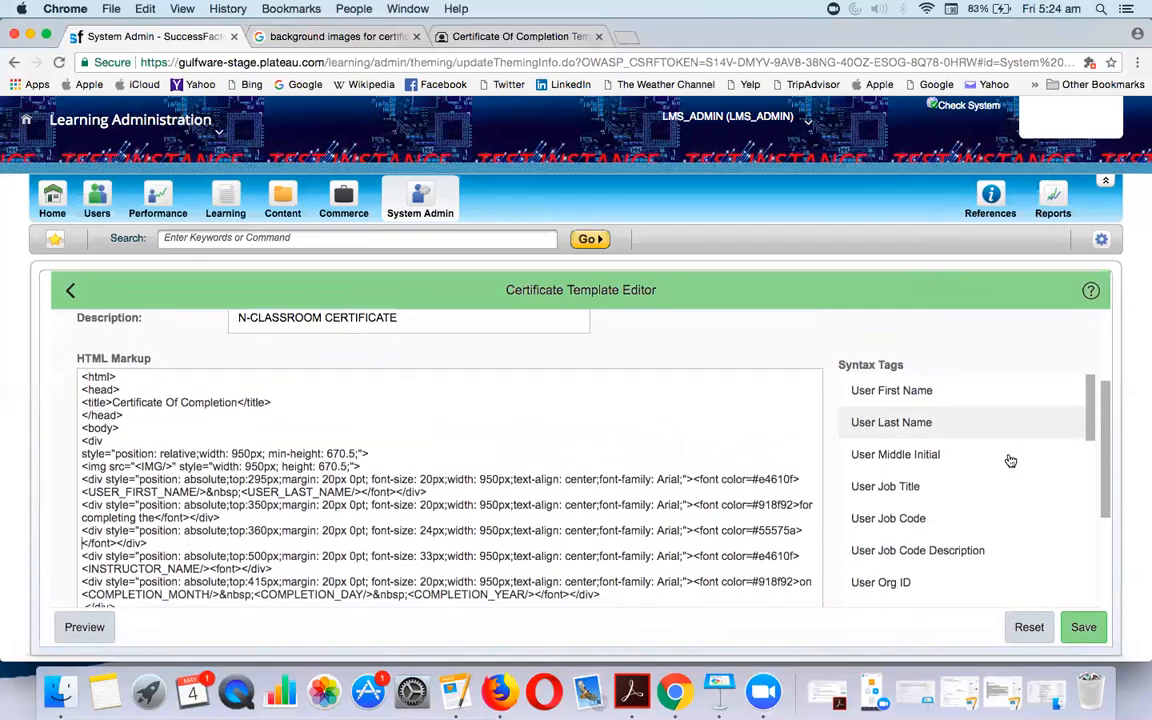
{"action": "scroll", "coordinate": [1010, 460], "scroll_direction": "down", "scroll_amount": 2}
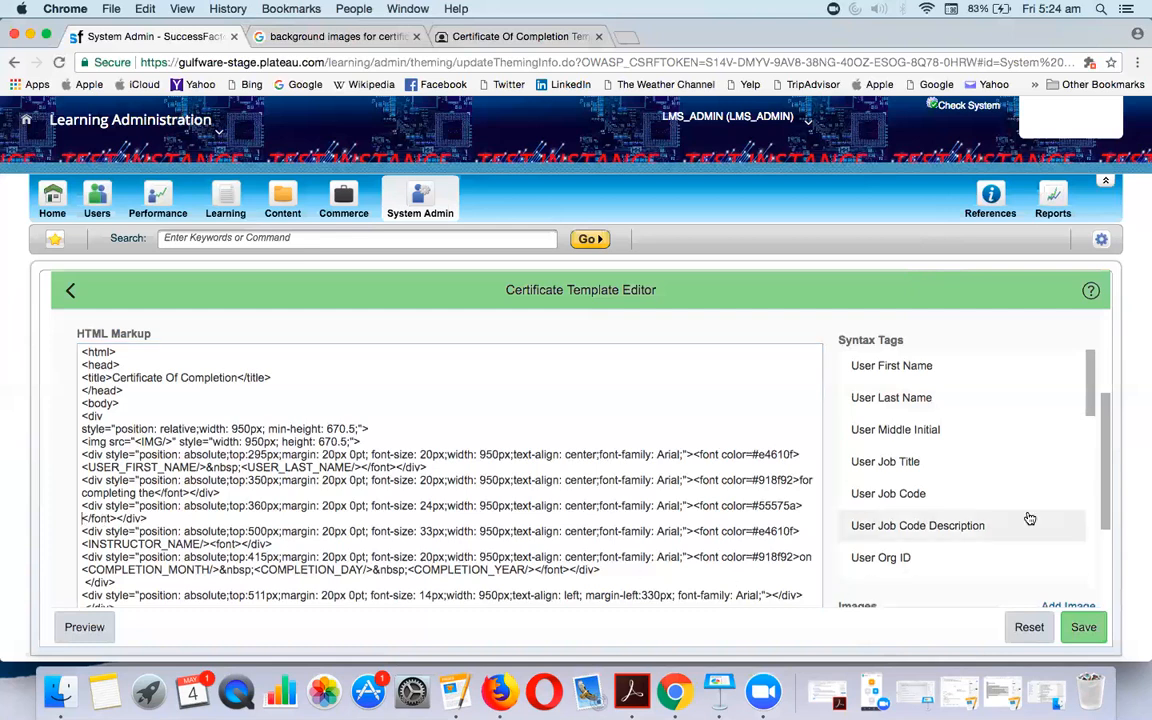
{"action": "left_click", "coordinate": [1088, 387]}
{"action": "left_click_drag", "start_coordinate": [1088, 387], "coordinate": [1092, 428]}
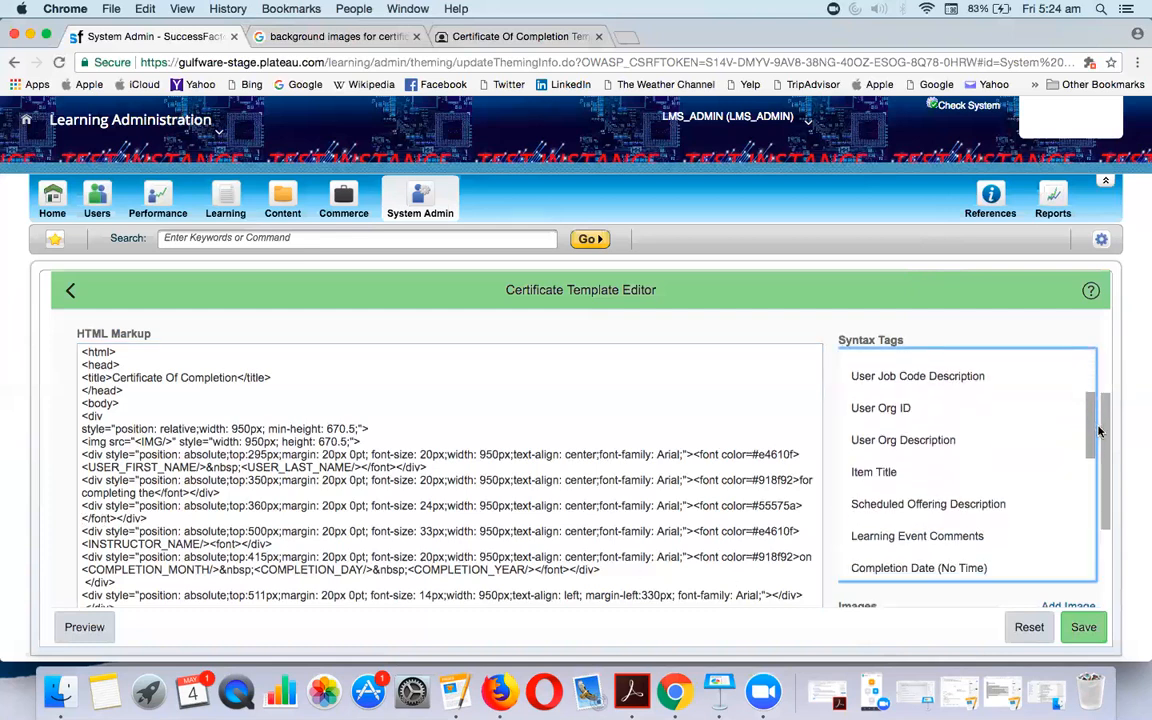
{"action": "left_click", "coordinate": [855, 470]}
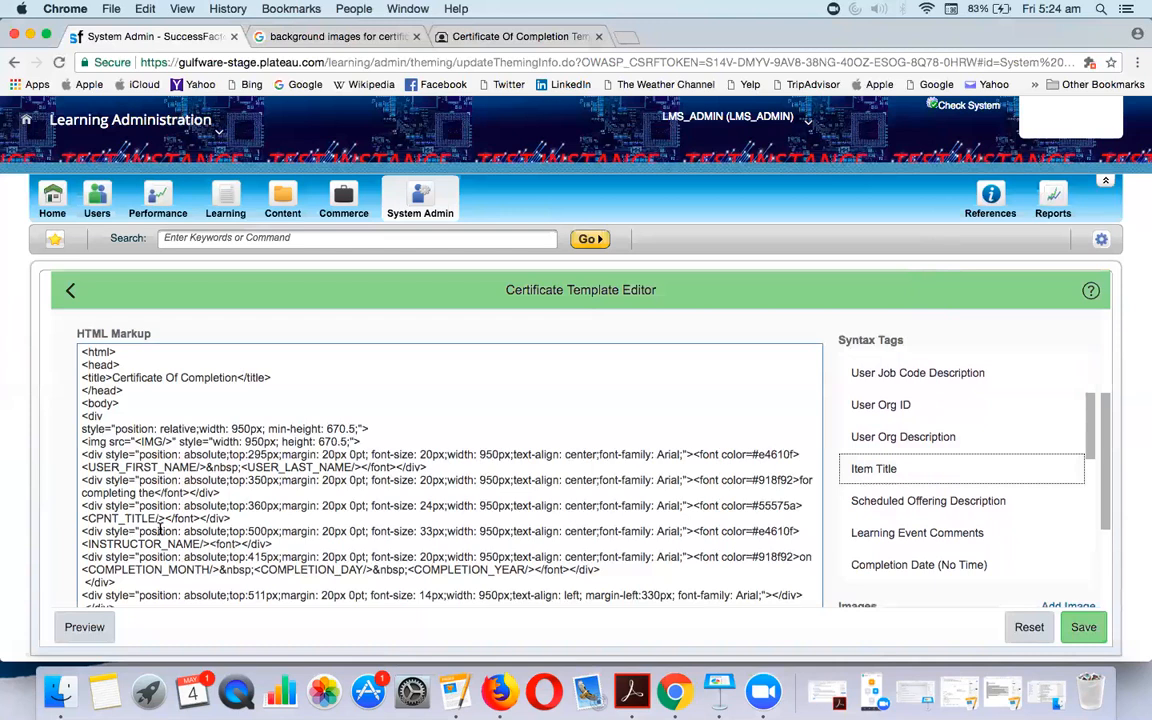
Change the title line's font size from 24px to 20px, save, and preview
{"action": "left_click", "coordinate": [432, 504]}
{"action": "key", "text": "BackSpace"}
{"action": "type", "text": "0"}
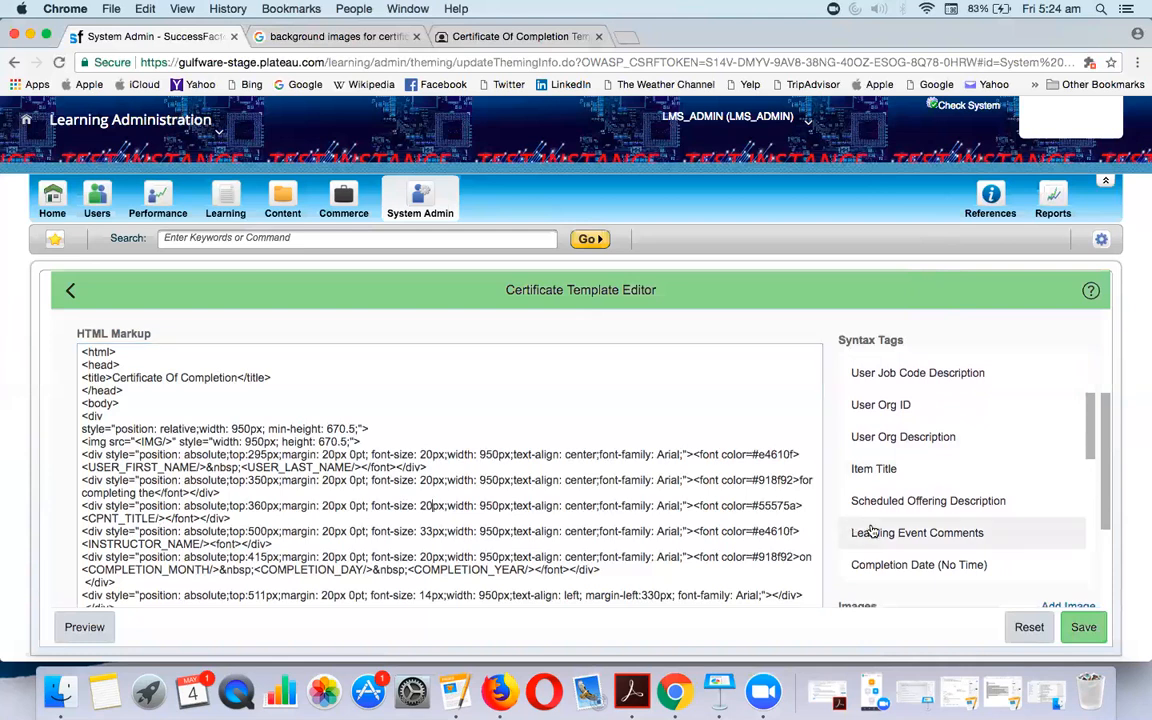
{"action": "left_click", "coordinate": [1083, 627]}
{"action": "left_click", "coordinate": [72, 626]}
{"action": "scroll", "coordinate": [326, 548], "scroll_direction": "down", "scroll_amount": 2}
{"action": "scroll", "coordinate": [326, 548], "scroll_direction": "down", "scroll_amount": 1}
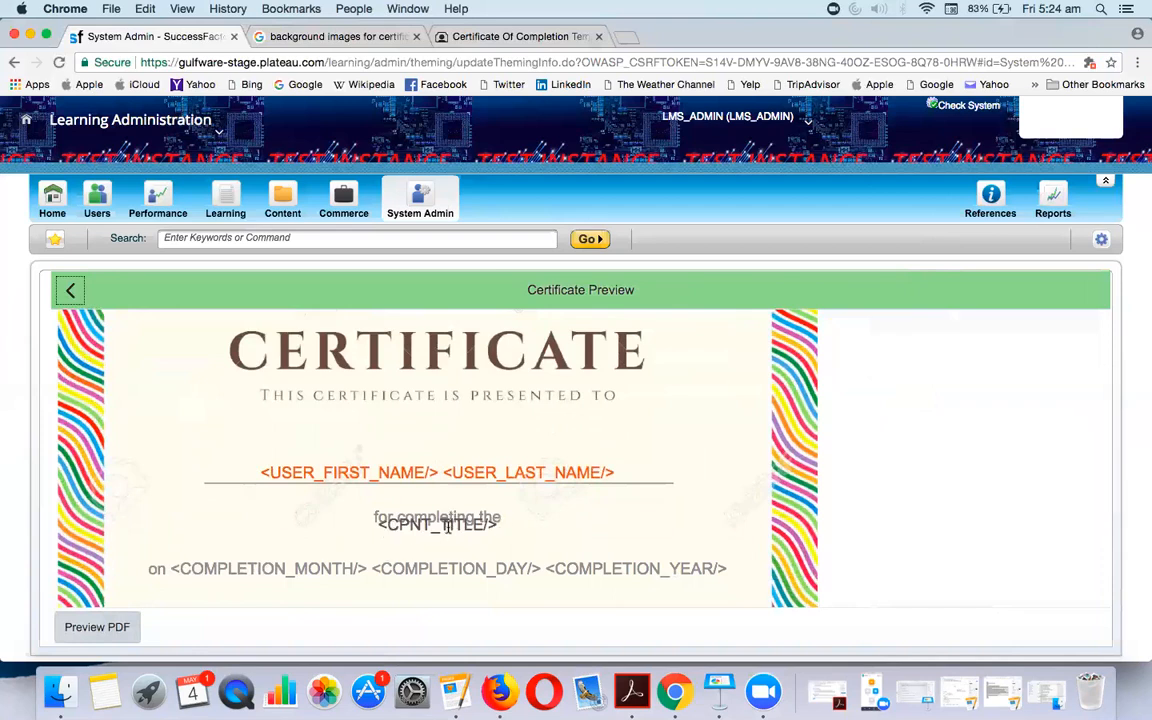
Move the course title line's top from 360px to 370px, save, and preview
{"action": "left_click", "coordinate": [70, 290]}
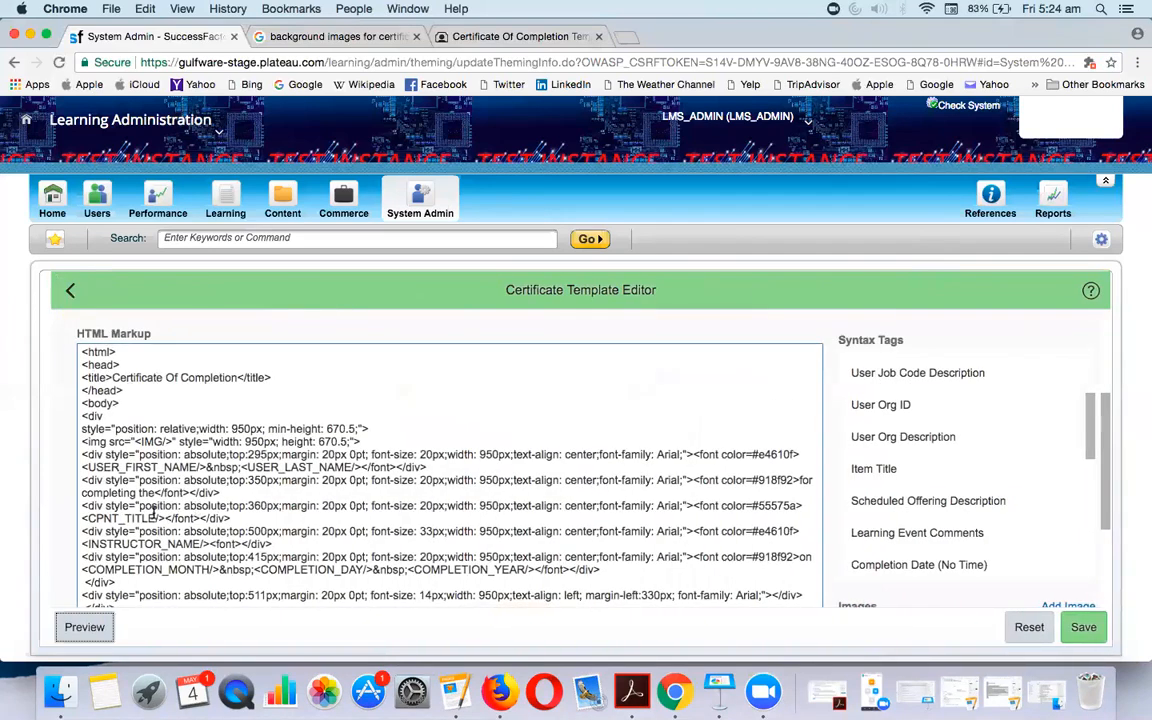
{"action": "left_click", "coordinate": [259, 505]}
{"action": "key", "text": "BackSpace"}
{"action": "type", "text": "7"}
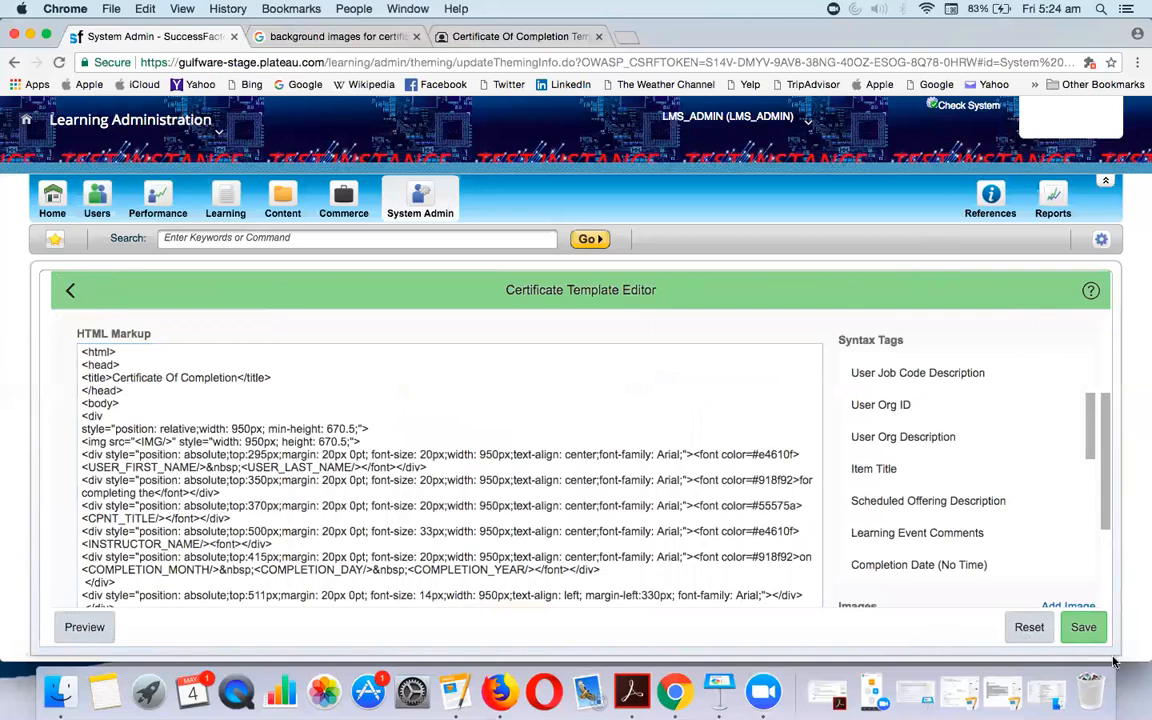
{"action": "left_click", "coordinate": [1085, 628]}
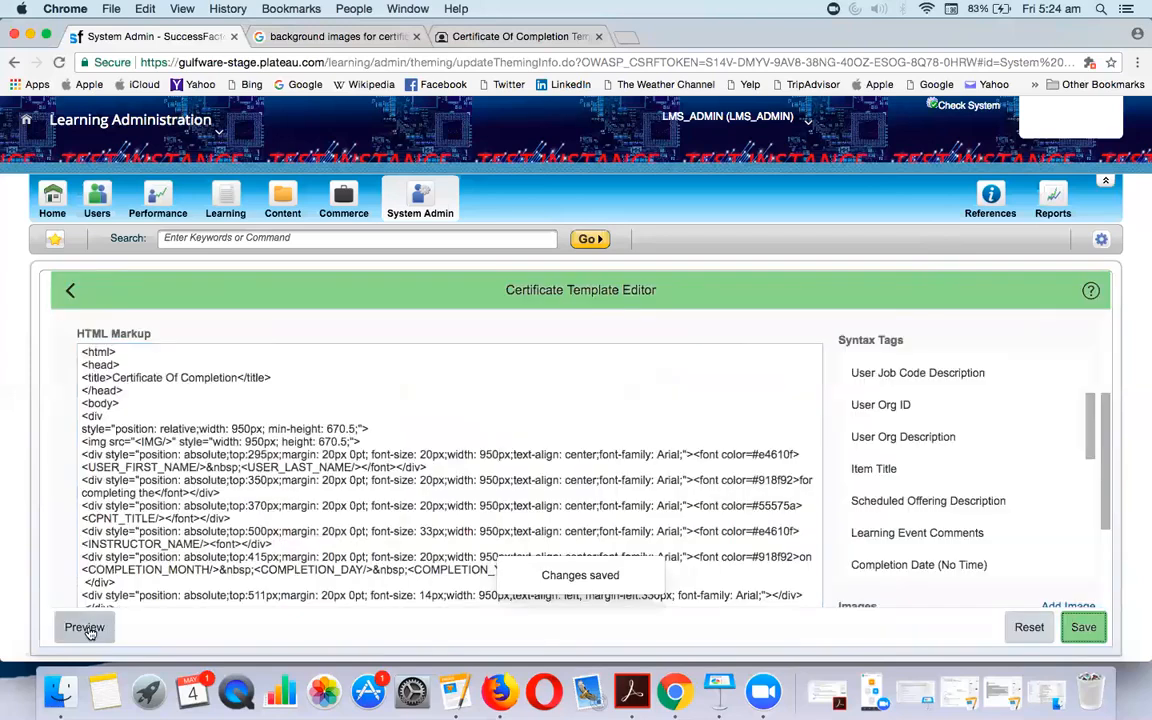
{"action": "left_click", "coordinate": [84, 627]}
{"action": "scroll", "coordinate": [416, 487], "scroll_direction": "down", "scroll_amount": 3}
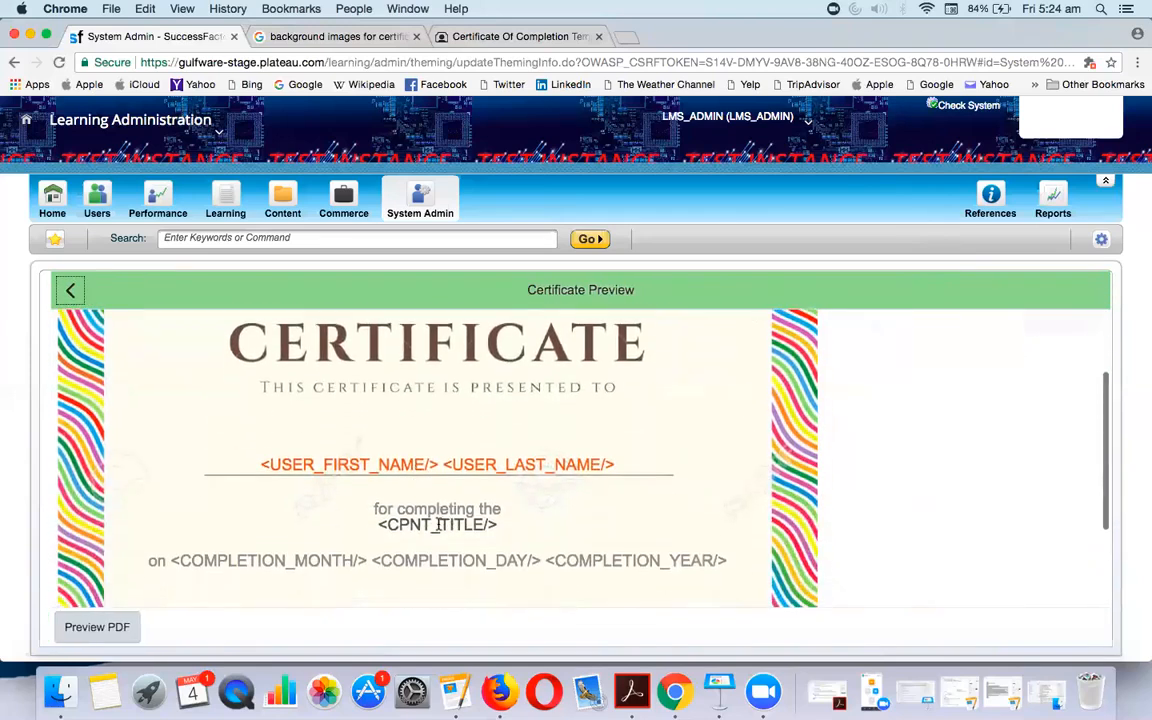
Adjust the course title's top to 380px, save, and preview the final layout
{"action": "left_click", "coordinate": [71, 291]}
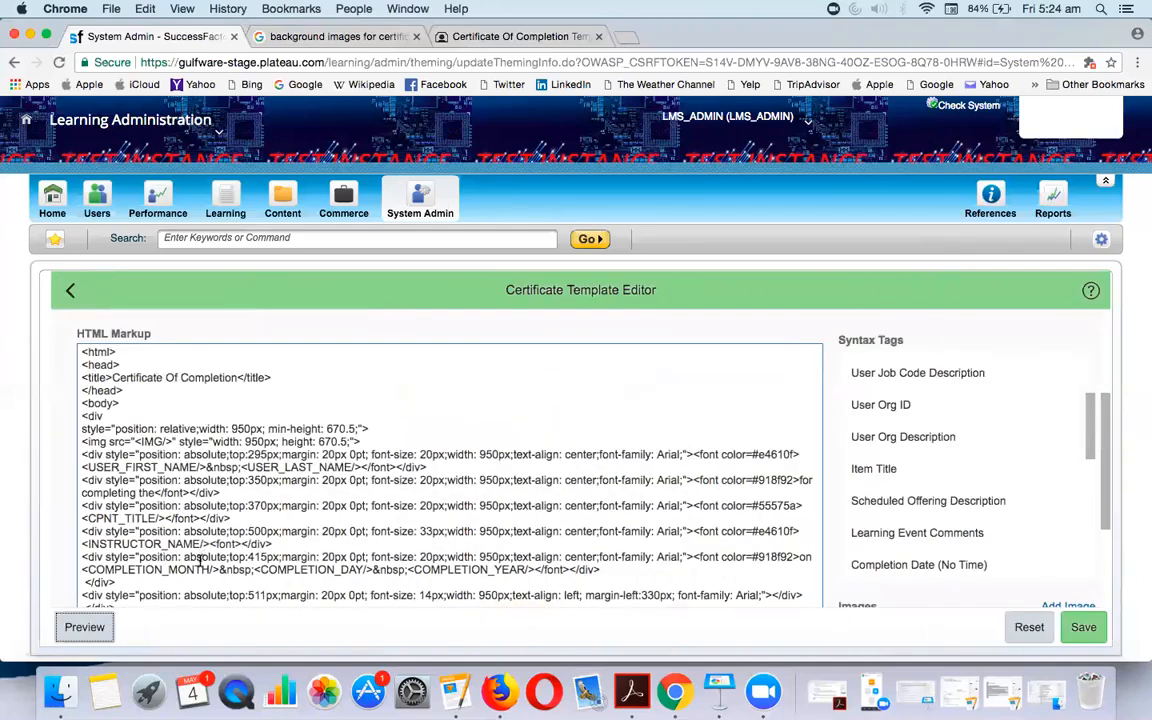
{"action": "left_click", "coordinate": [258, 506]}
{"action": "key", "text": "Delete"}
{"action": "type", "text": "8"}
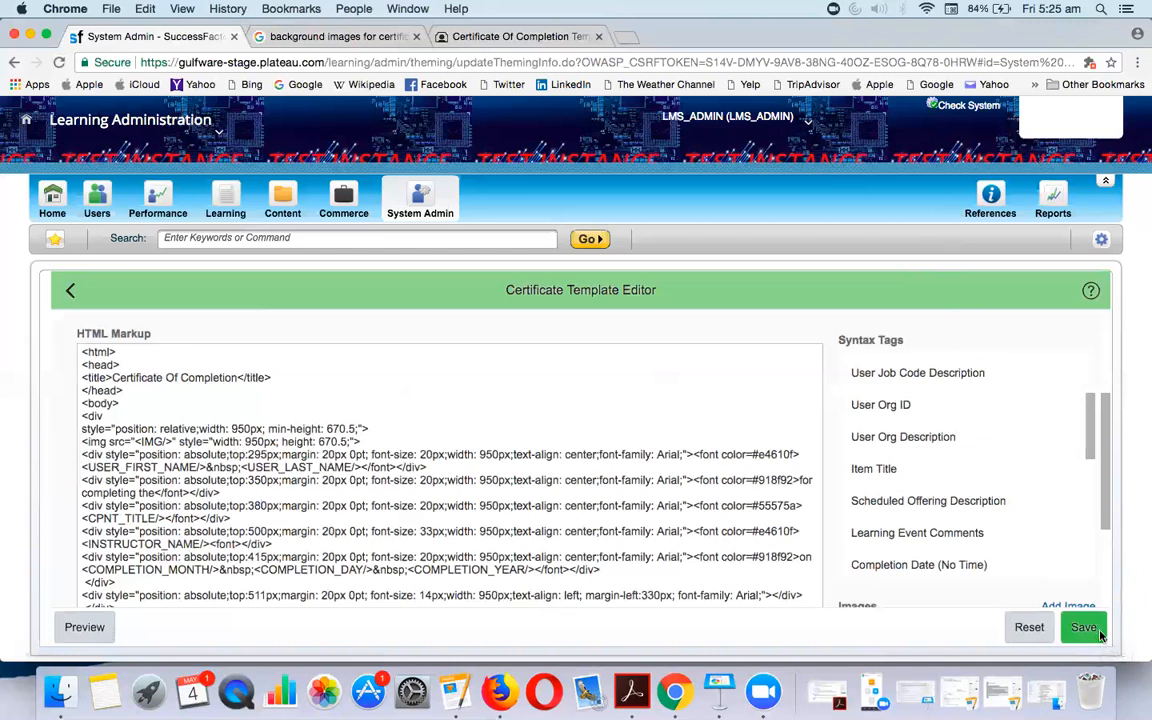
{"action": "left_click", "coordinate": [1084, 627]}
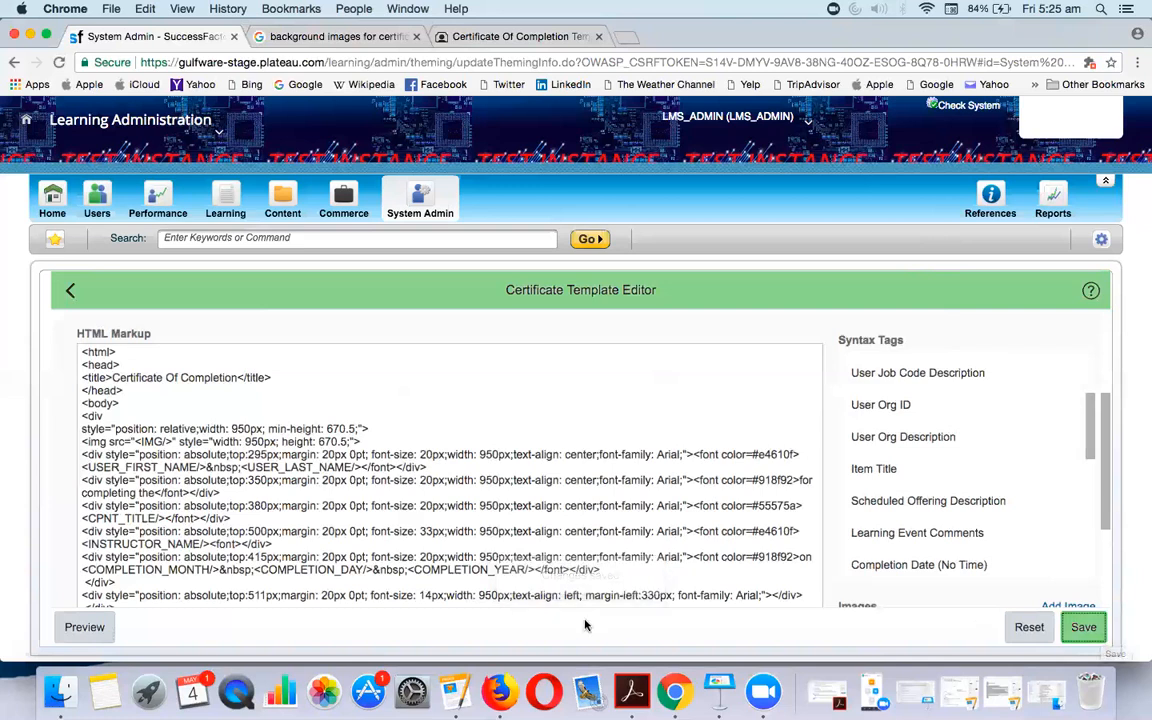
{"action": "left_click", "coordinate": [84, 627]}
{"action": "scroll", "coordinate": [493, 497], "scroll_direction": "down", "scroll_amount": 3}
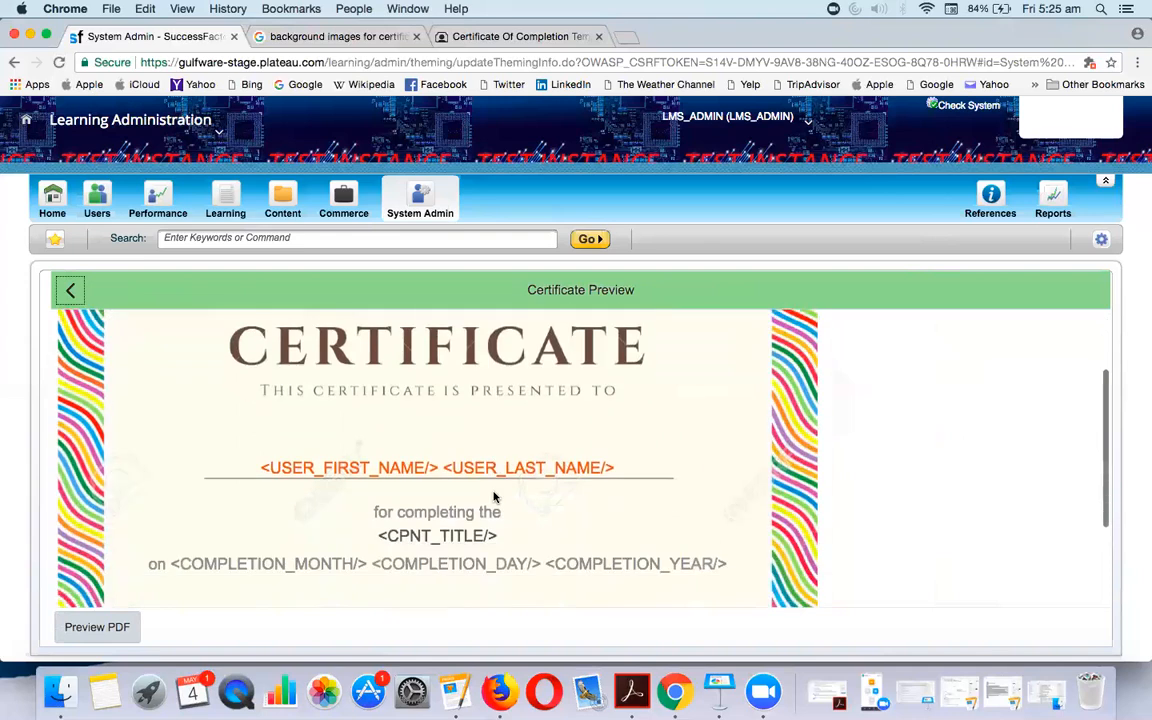
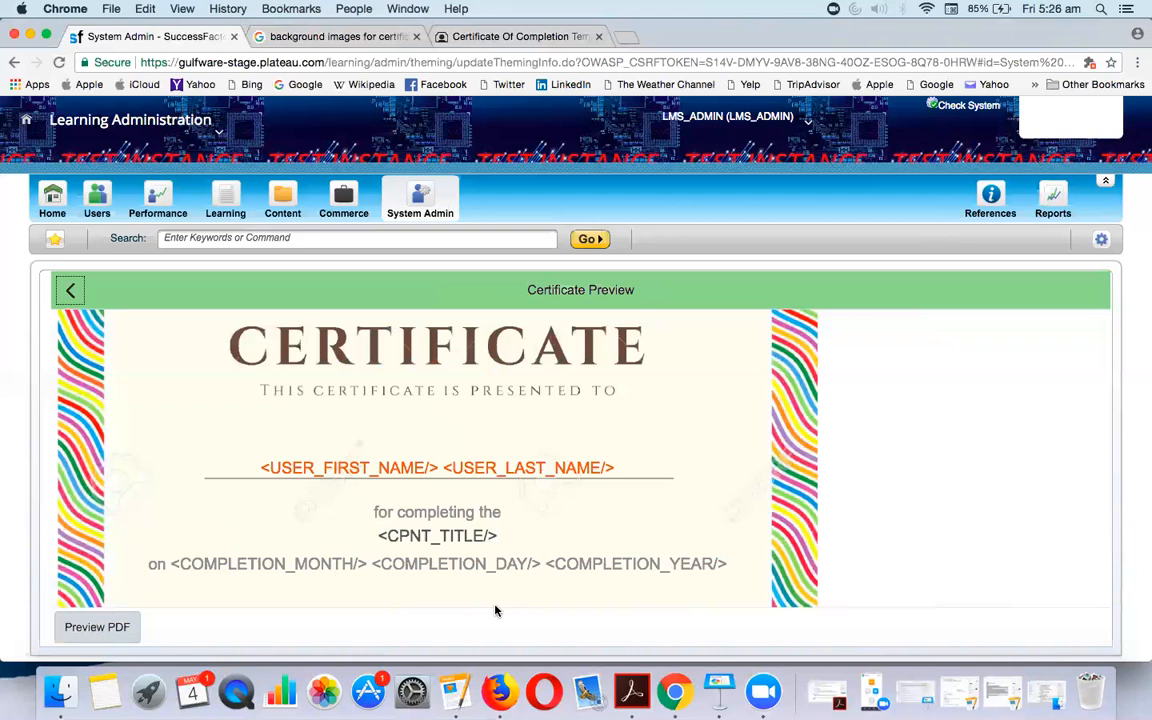
Edit the completion date line's top offset and set its font size to 15px, then save and preview
{"action": "scroll", "coordinate": [494, 607], "scroll_direction": "down", "scroll_amount": 3}
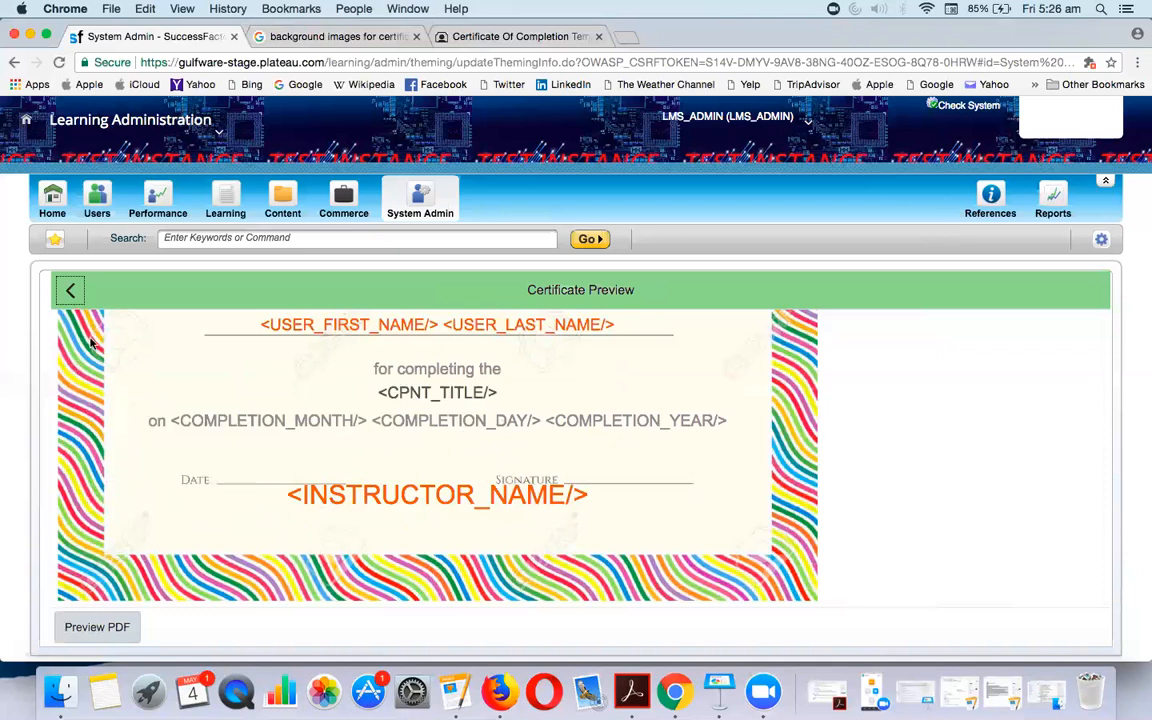
{"action": "left_click", "coordinate": [70, 293]}
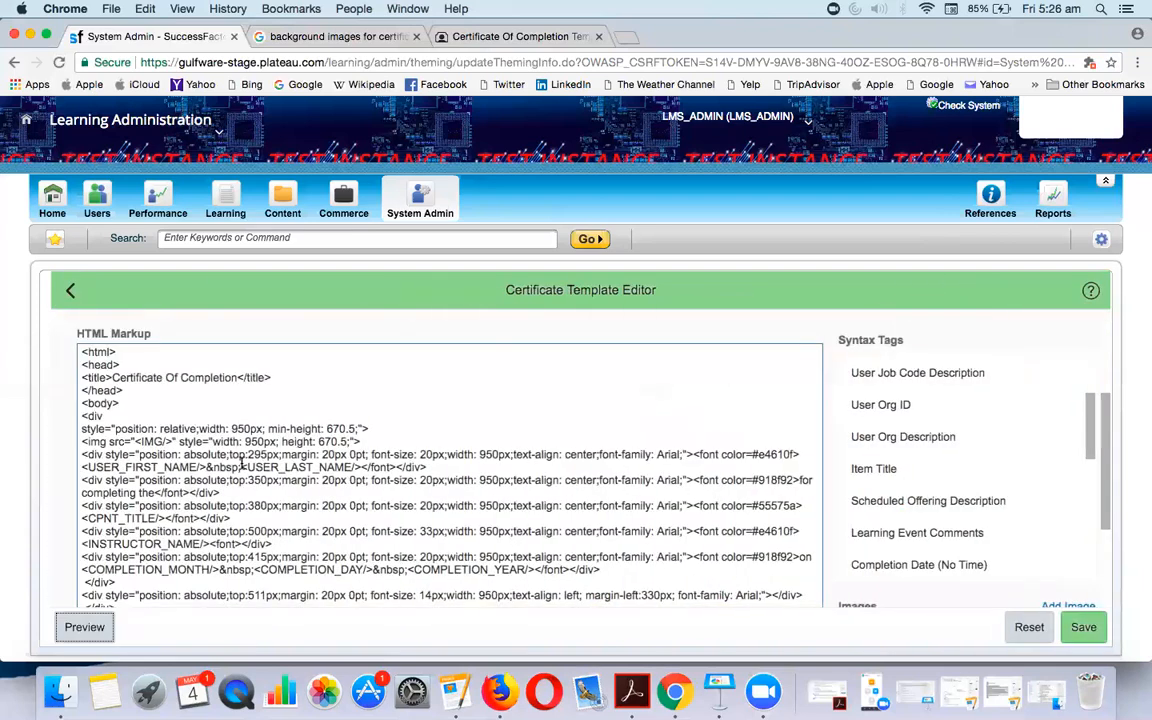
{"action": "scroll", "coordinate": [200, 480], "scroll_direction": "down", "scroll_amount": 2}
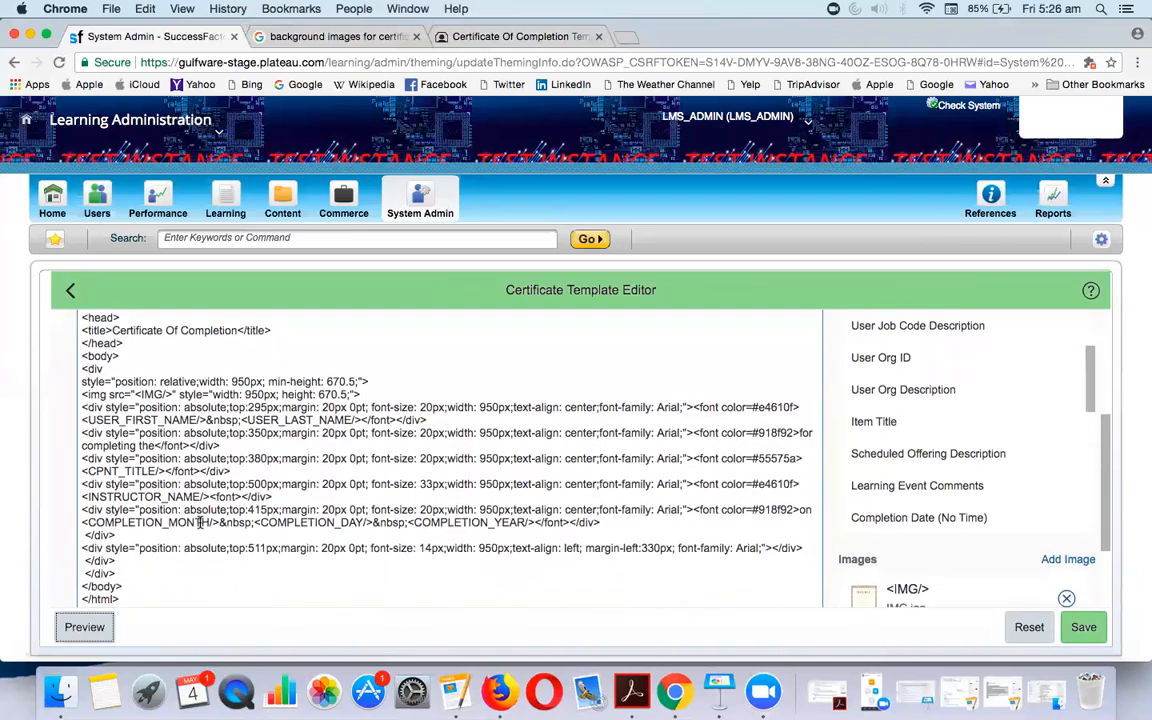
{"action": "left_click", "coordinate": [261, 510]}
{"action": "key", "text": "BackSpace"}
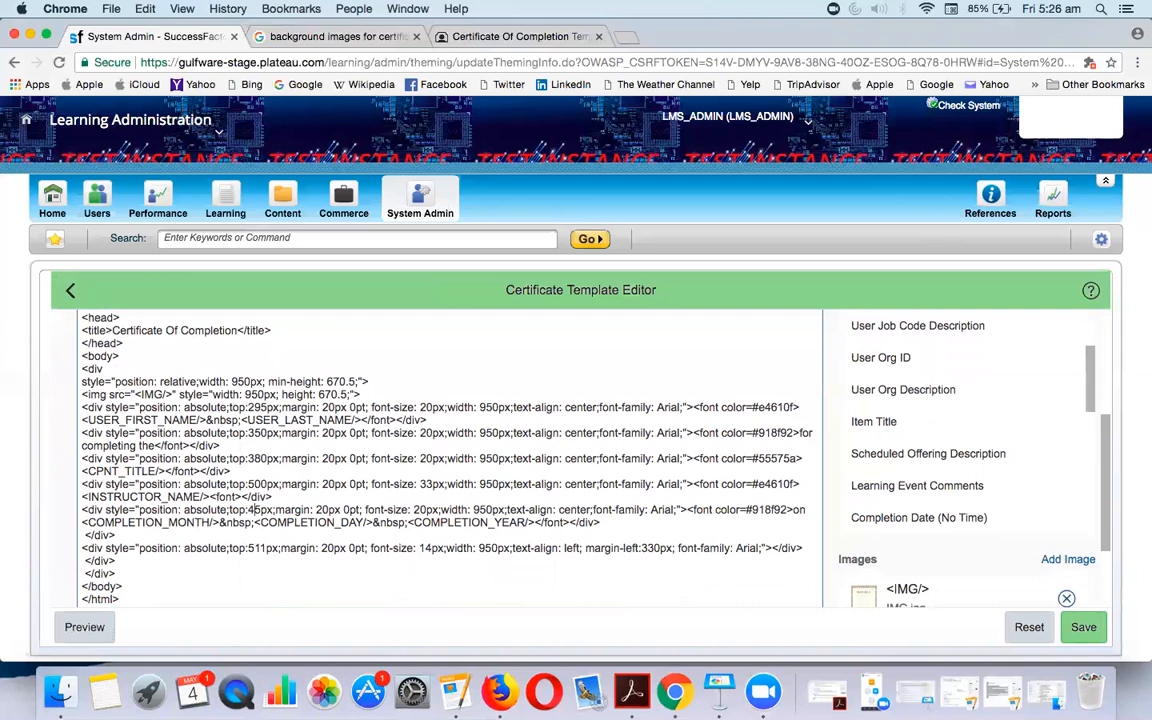
{"action": "type", "text": "5"}
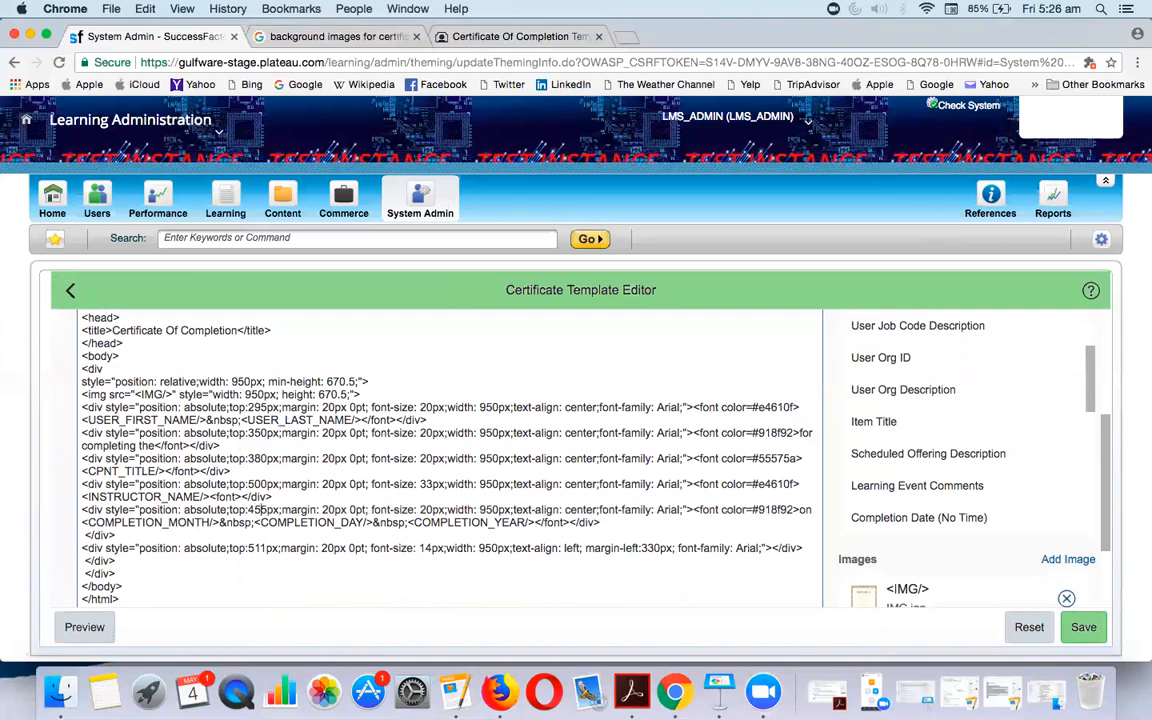
{"action": "left_click", "coordinate": [430, 512]}
{"action": "key", "text": "BackSpace"}
{"action": "key", "text": "BackSpace"}
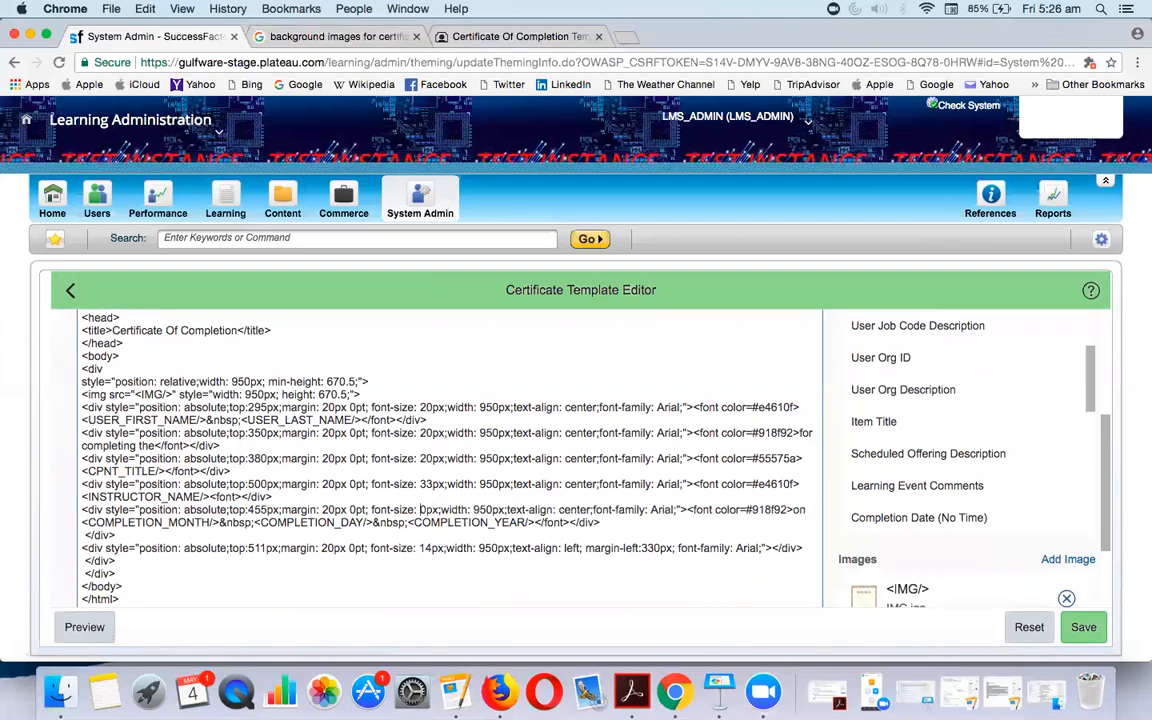
{"action": "type", "text": "1"}
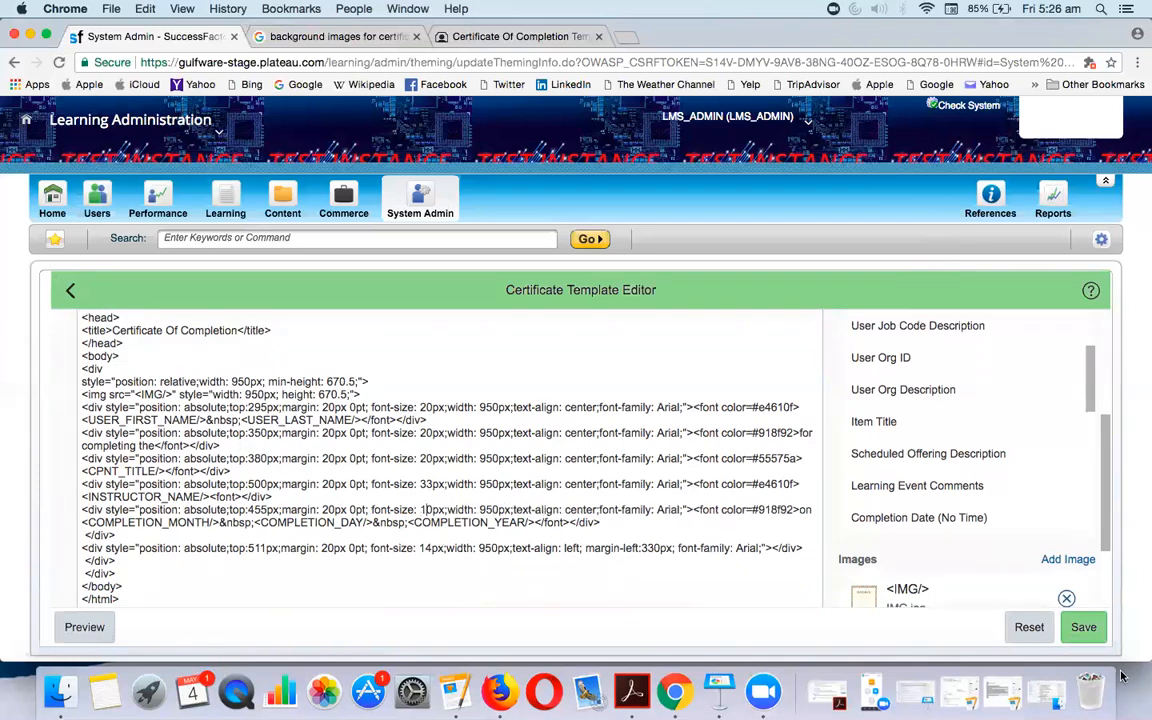
{"action": "left_click", "coordinate": [1084, 630]}
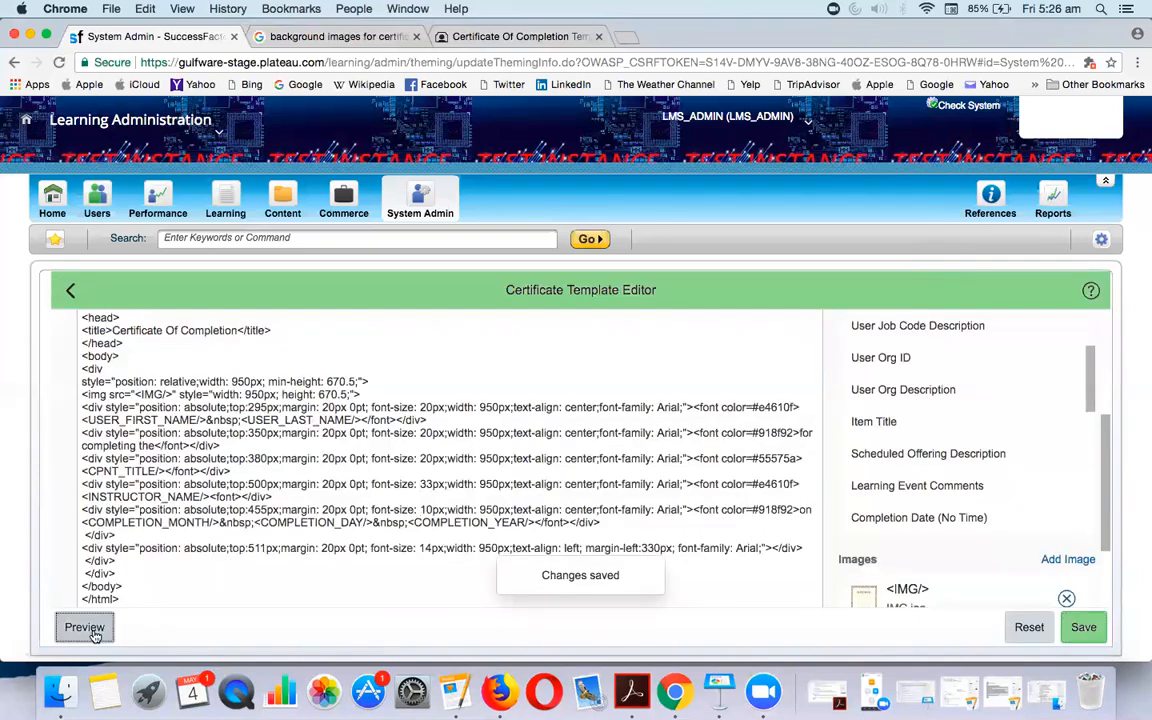
{"action": "left_click", "coordinate": [84, 627]}
{"action": "scroll", "coordinate": [322, 551], "scroll_direction": "down", "scroll_amount": 5}
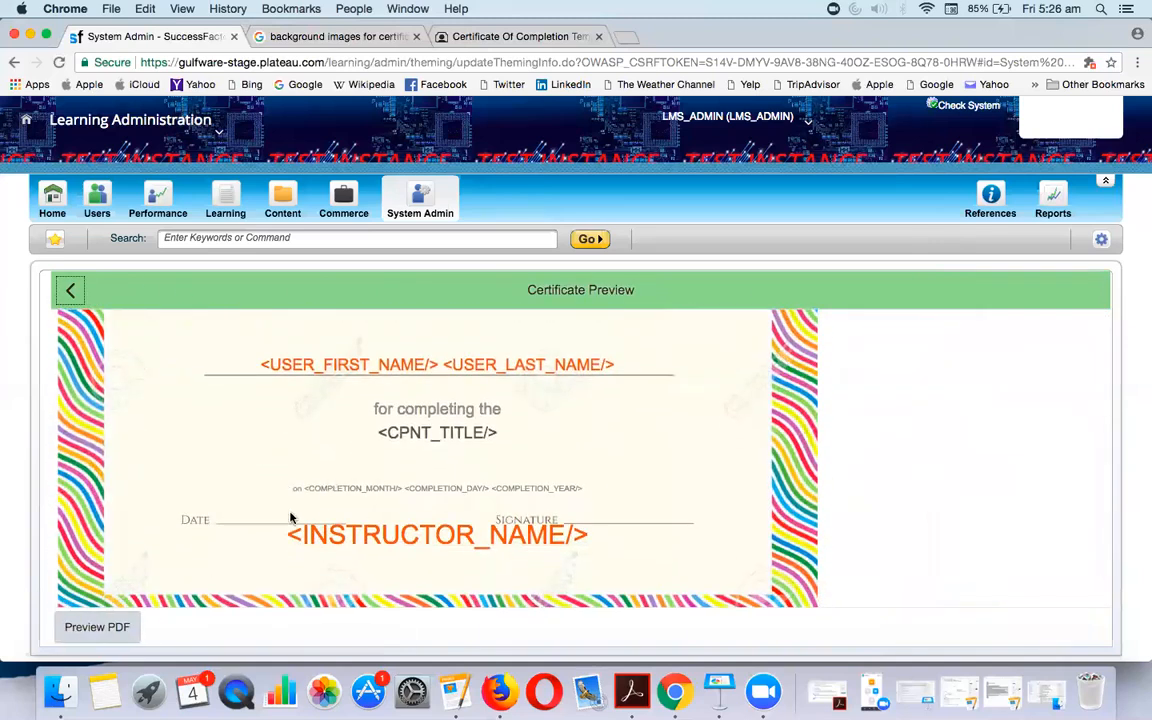
Move the completion date line's top to 495px, save, and preview again
{"action": "left_click", "coordinate": [70, 290]}
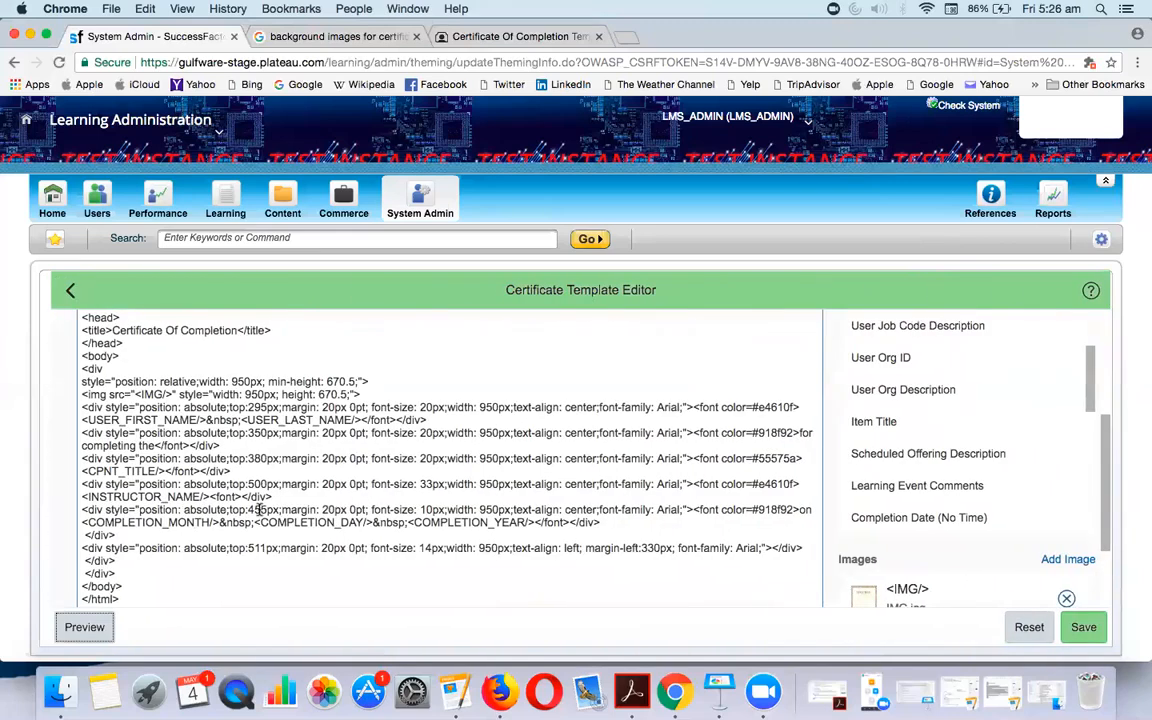
{"action": "left_click", "coordinate": [244, 510]}
{"action": "key", "text": "BackSpace"}
{"action": "key", "text": "BackSpace"}
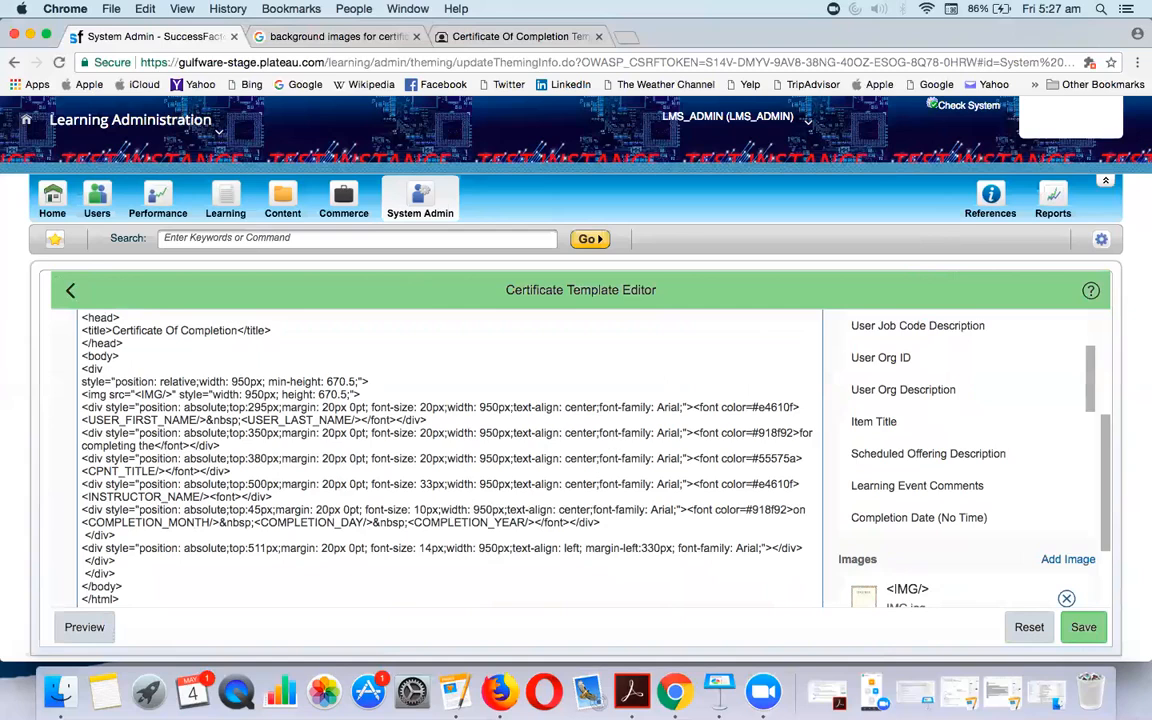
{"action": "type", "text": "49"}
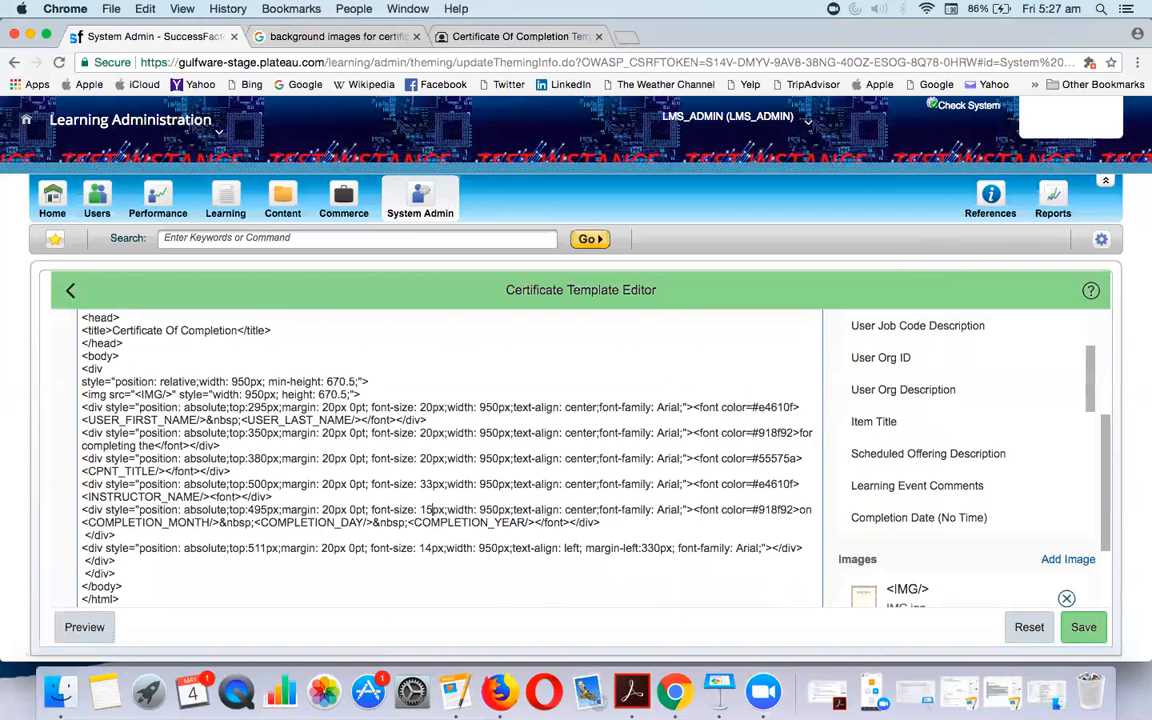
{"action": "left_click", "coordinate": [1084, 626]}
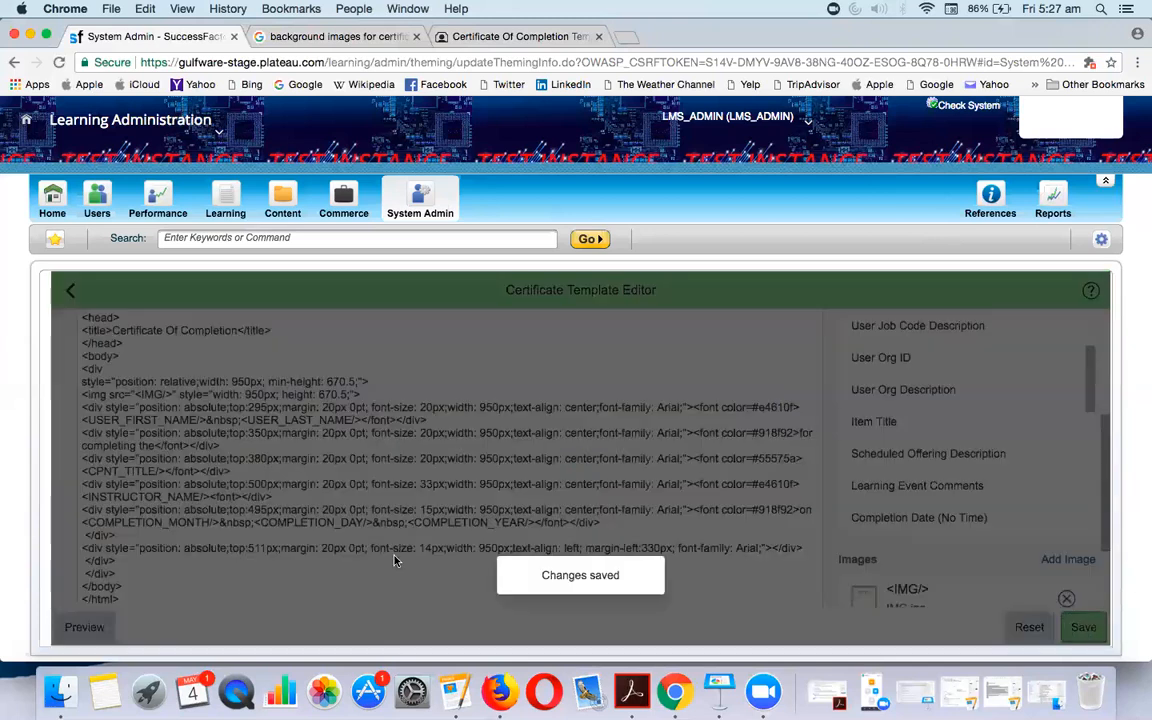
{"action": "left_click", "coordinate": [111, 629]}
{"action": "scroll", "coordinate": [360, 565], "scroll_direction": "down", "scroll_amount": 5}
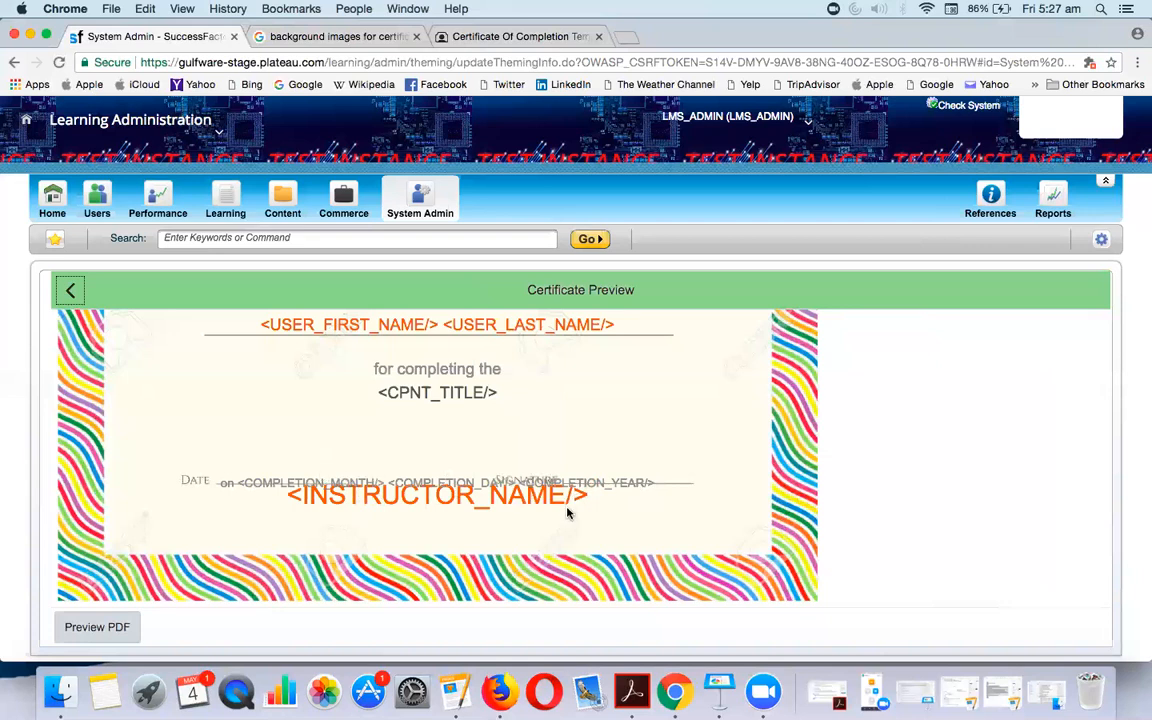
Delete the COMPLETION_MONTH and COMPLETION_YEAR placeholders from the date line, save, and preview
{"action": "left_click", "coordinate": [72, 291]}
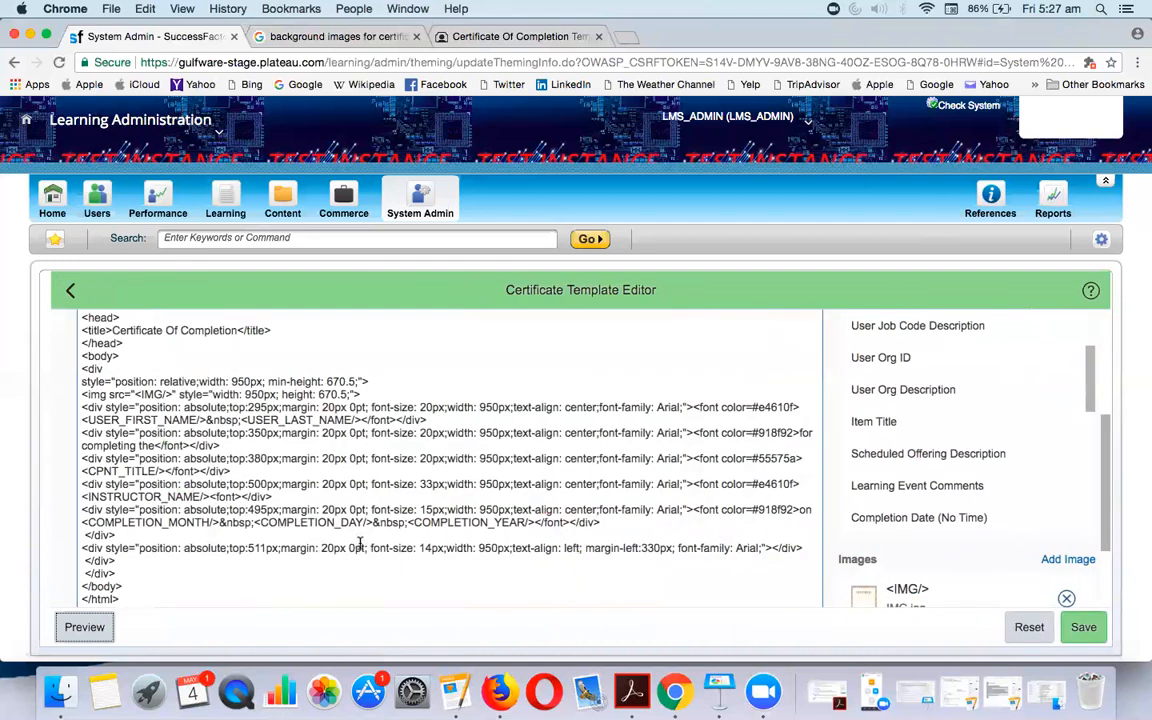
{"action": "left_click_drag", "start_coordinate": [253, 516], "coordinate": [83, 517]}
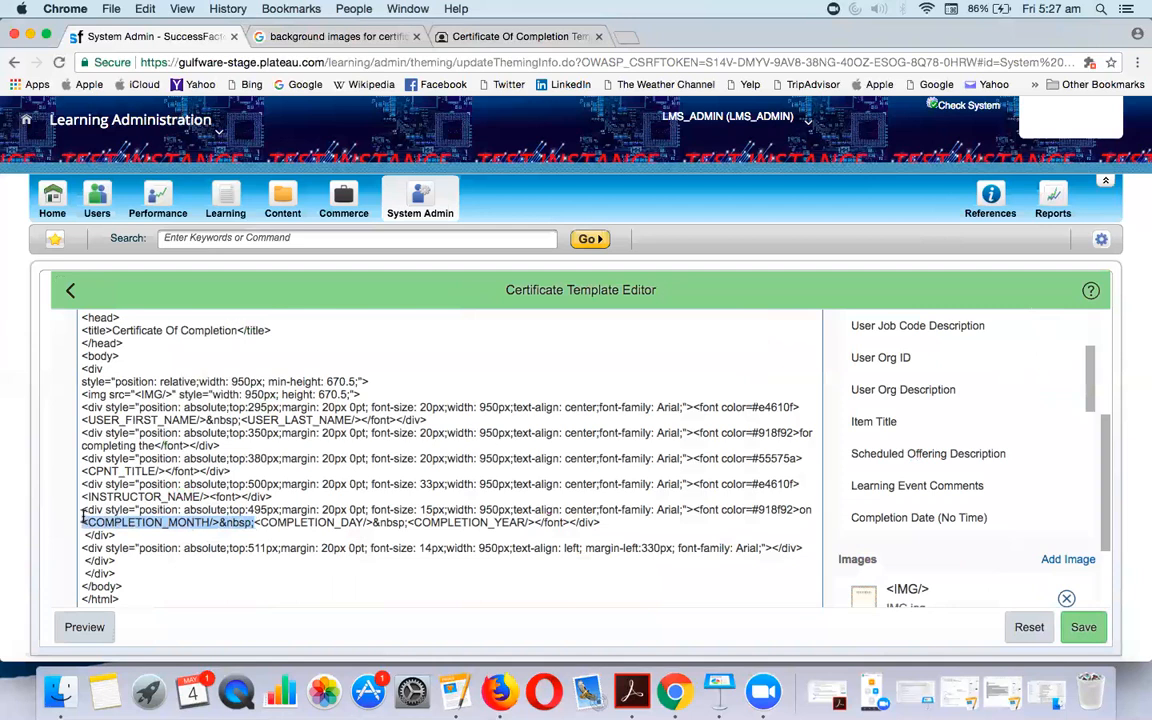
{"action": "key", "text": "BackSpace"}
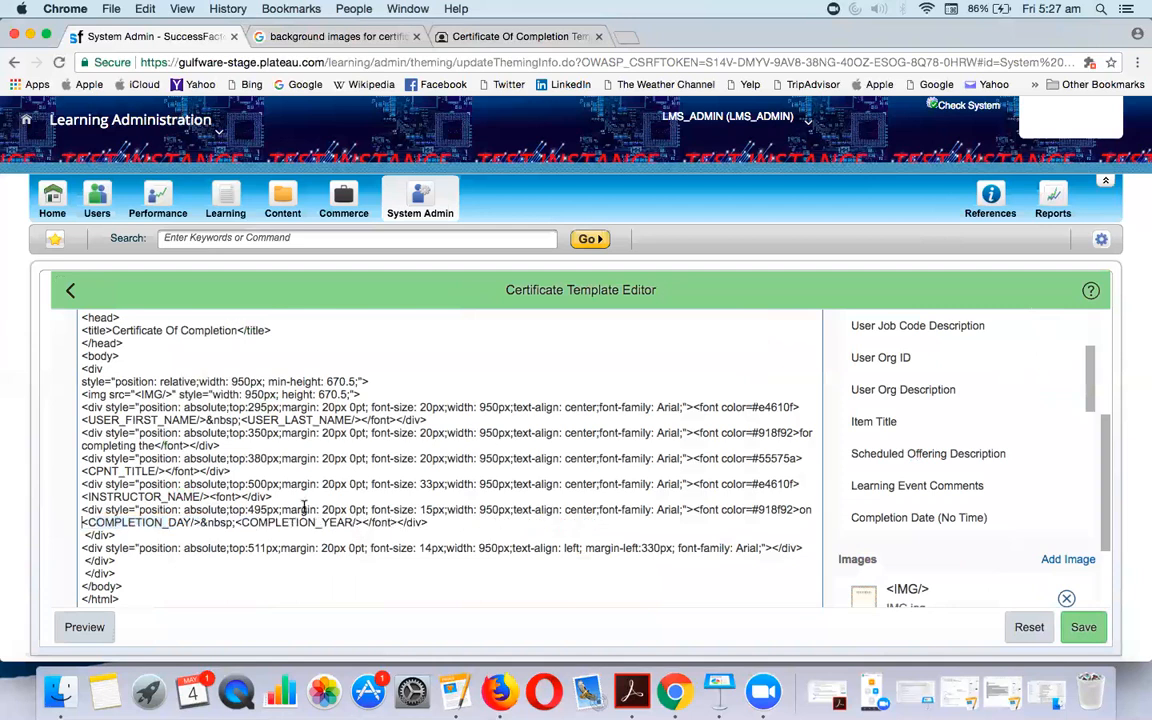
{"action": "left_click_drag", "start_coordinate": [363, 523], "coordinate": [236, 523]}
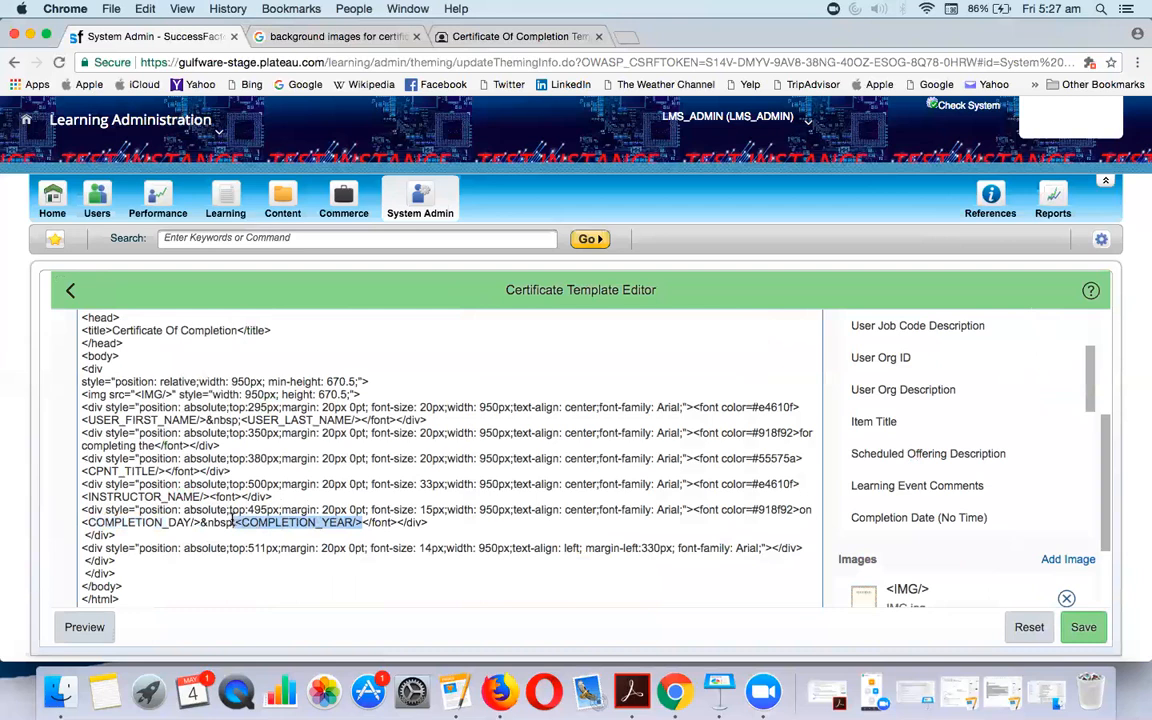
{"action": "key", "text": "BackSpace"}
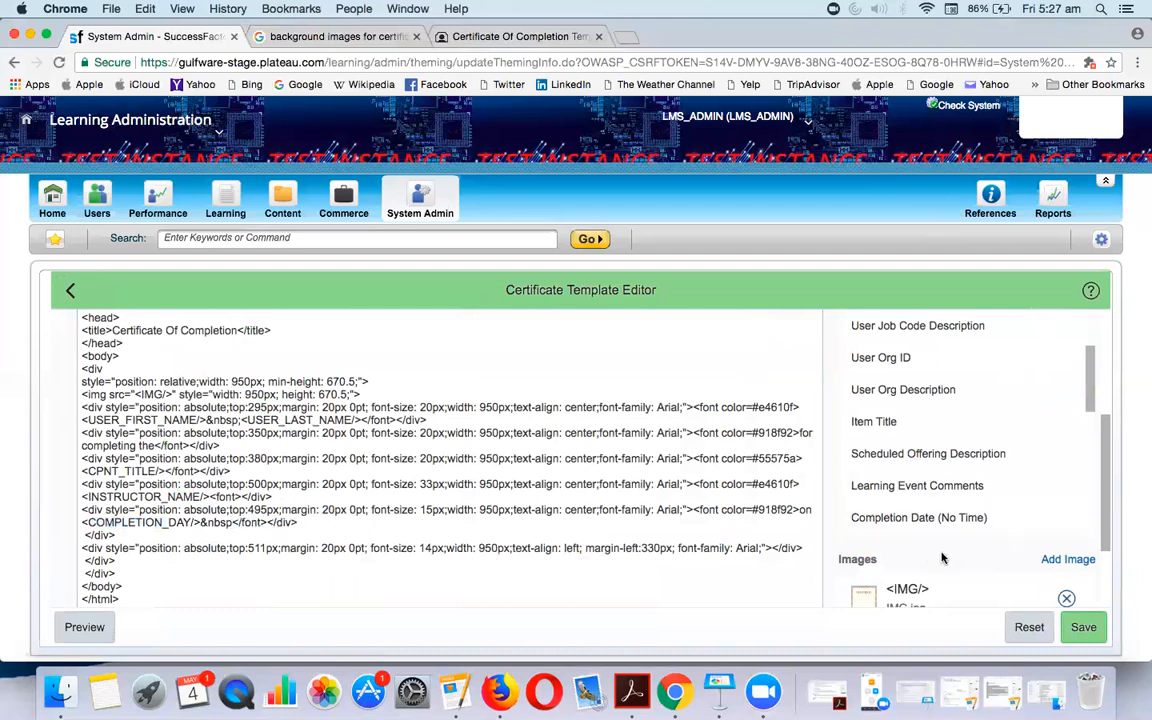
{"action": "left_click", "coordinate": [1083, 627]}
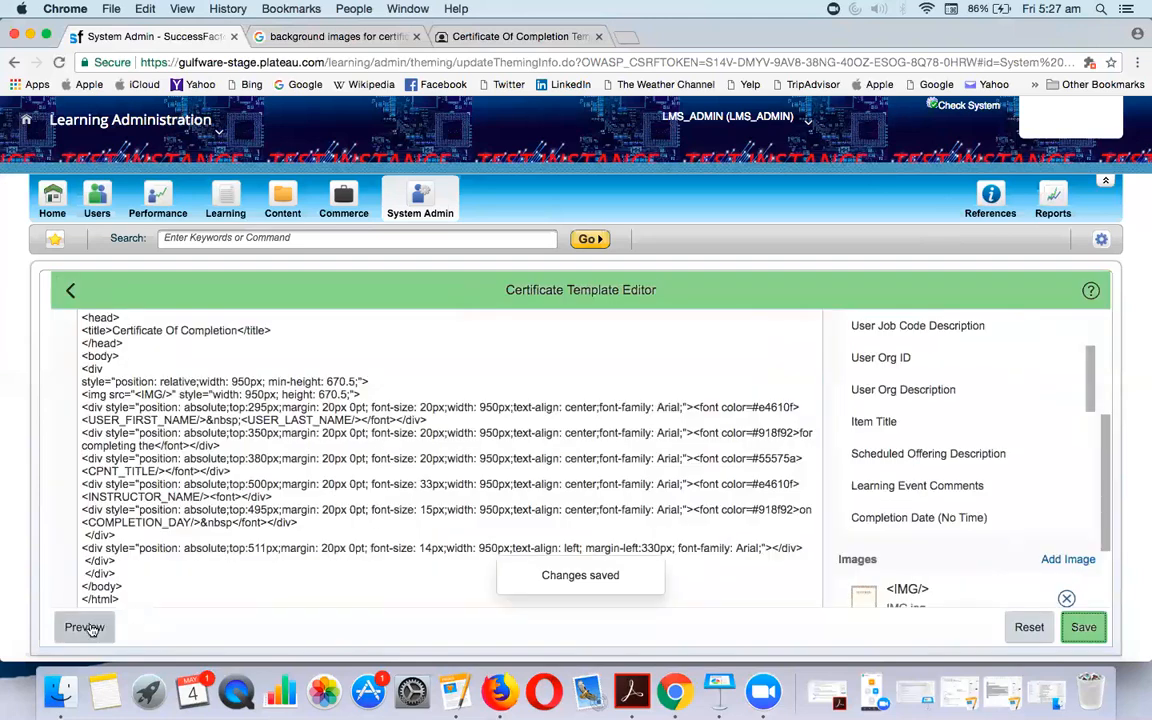
{"action": "left_click", "coordinate": [85, 627]}
{"action": "scroll", "coordinate": [204, 485], "scroll_direction": "down", "scroll_amount": 5}
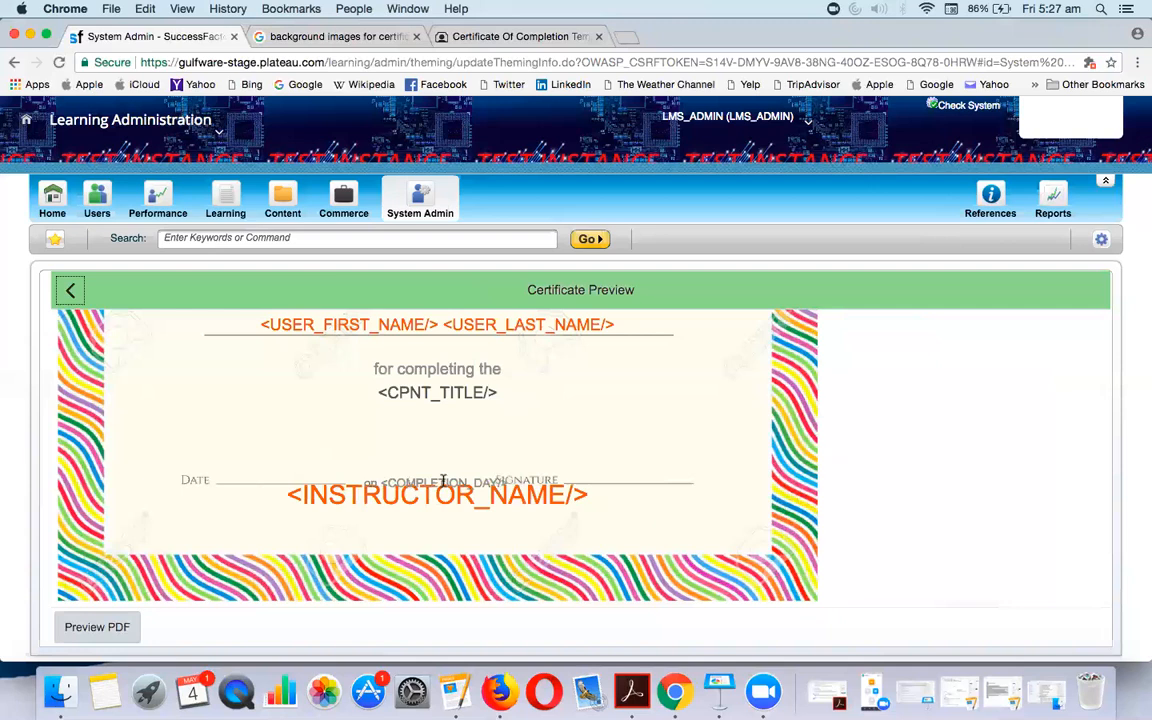
{"action": "left_click", "coordinate": [68, 290]}
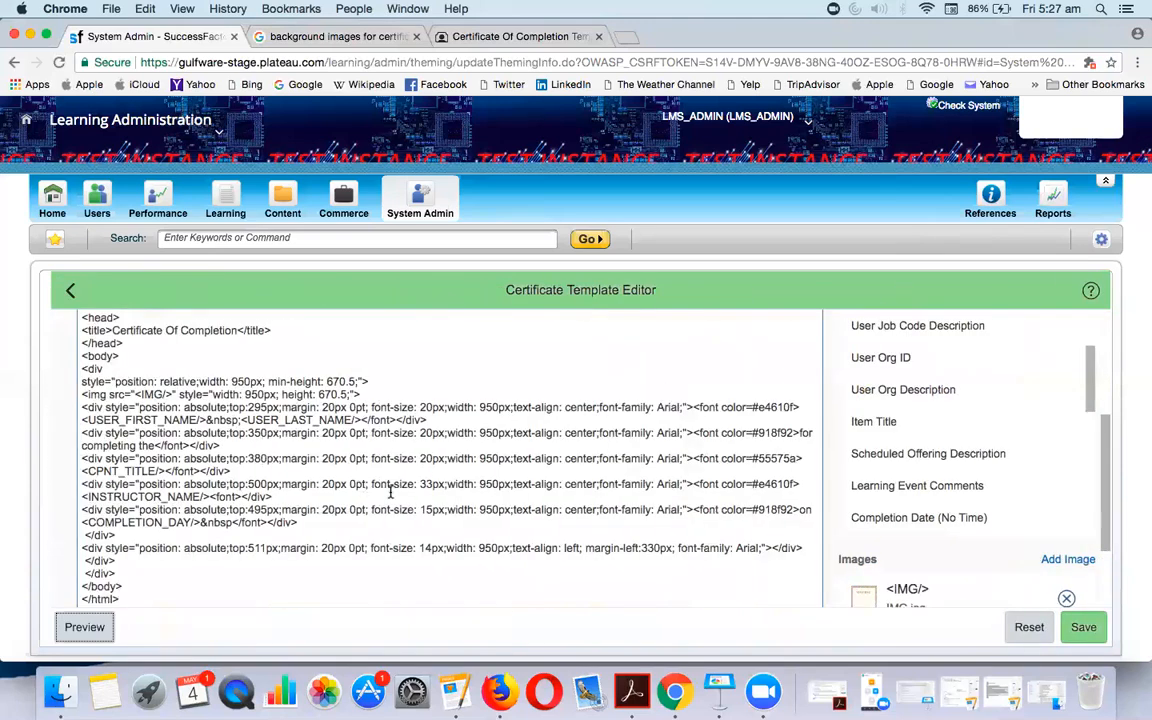
Remove 'on' before COMPLETION_DAY, change the date line's margin from 20px to 10px, save, and preview
{"action": "left_click", "coordinate": [813, 511]}
{"action": "key", "text": "BackSpace"}
{"action": "left_click", "coordinate": [326, 510]}
{"action": "key", "text": "BackSpace"}
{"action": "type", "text": "1"}
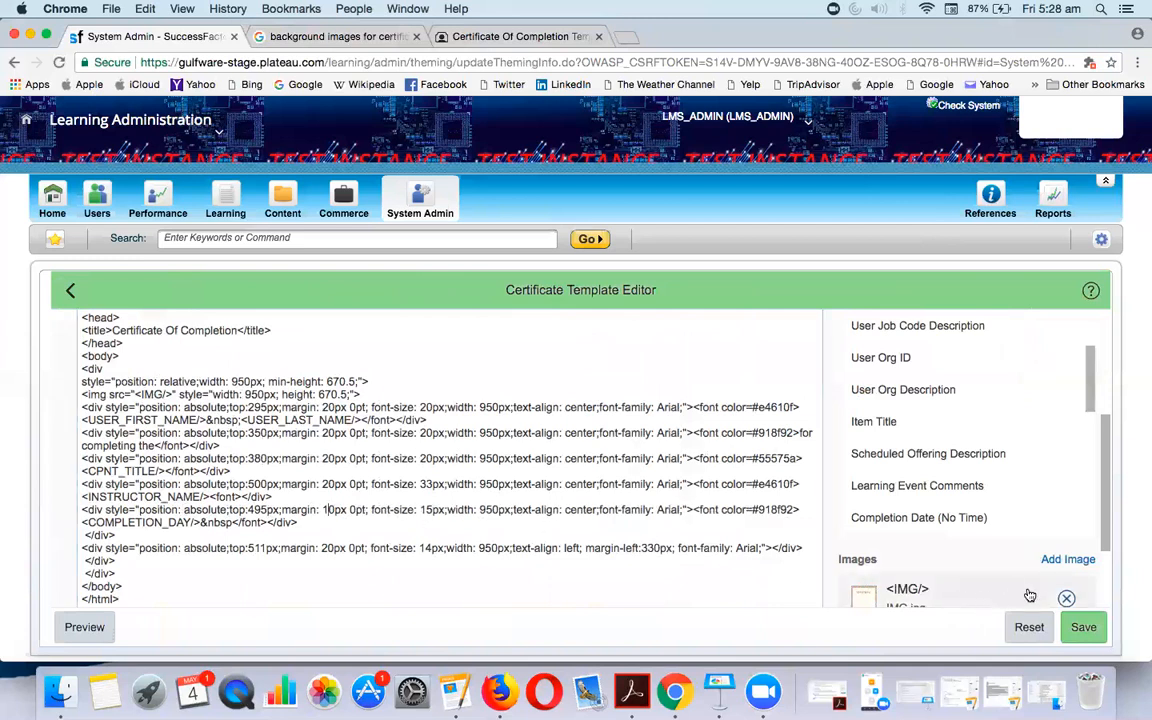
{"action": "left_click", "coordinate": [1086, 631]}
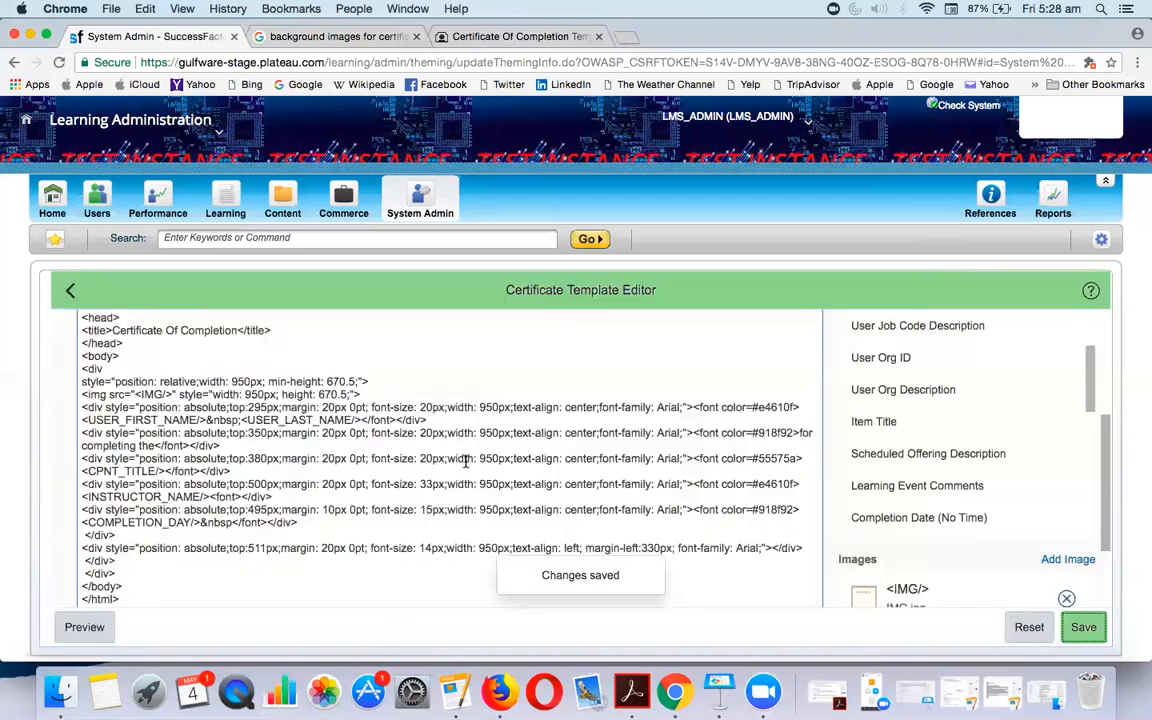
{"action": "left_click", "coordinate": [101, 628]}
{"action": "scroll", "coordinate": [352, 550], "scroll_direction": "down", "scroll_amount": 5}
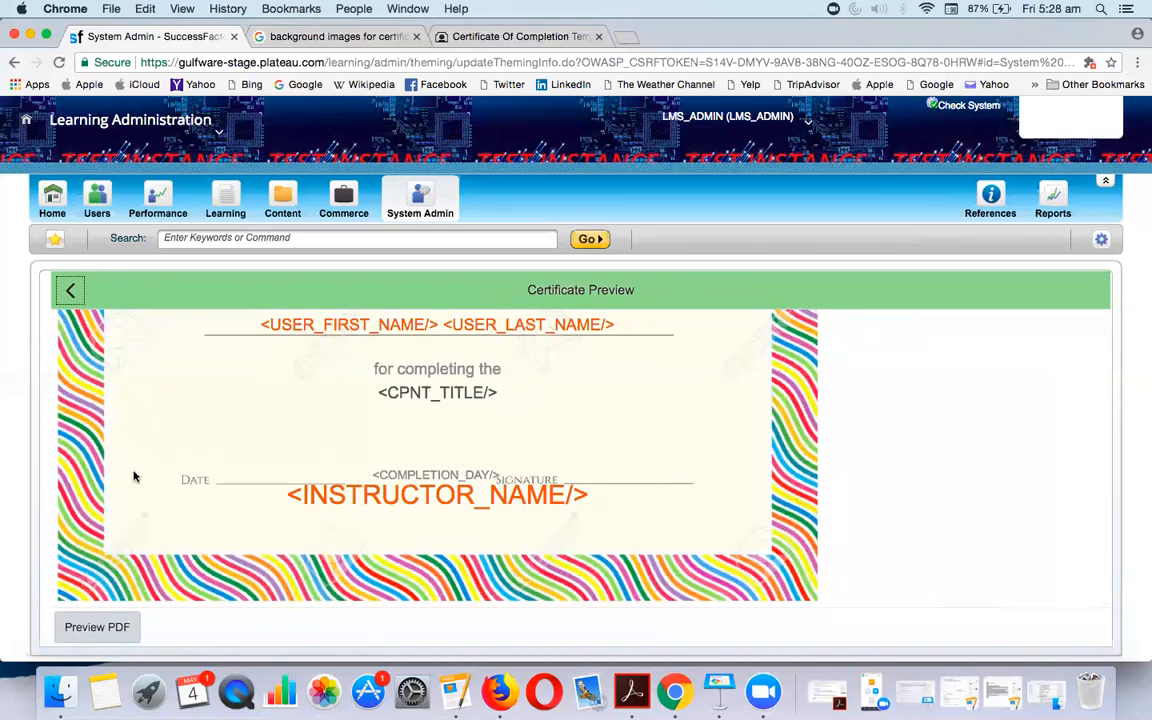
{"action": "left_click", "coordinate": [71, 290]}
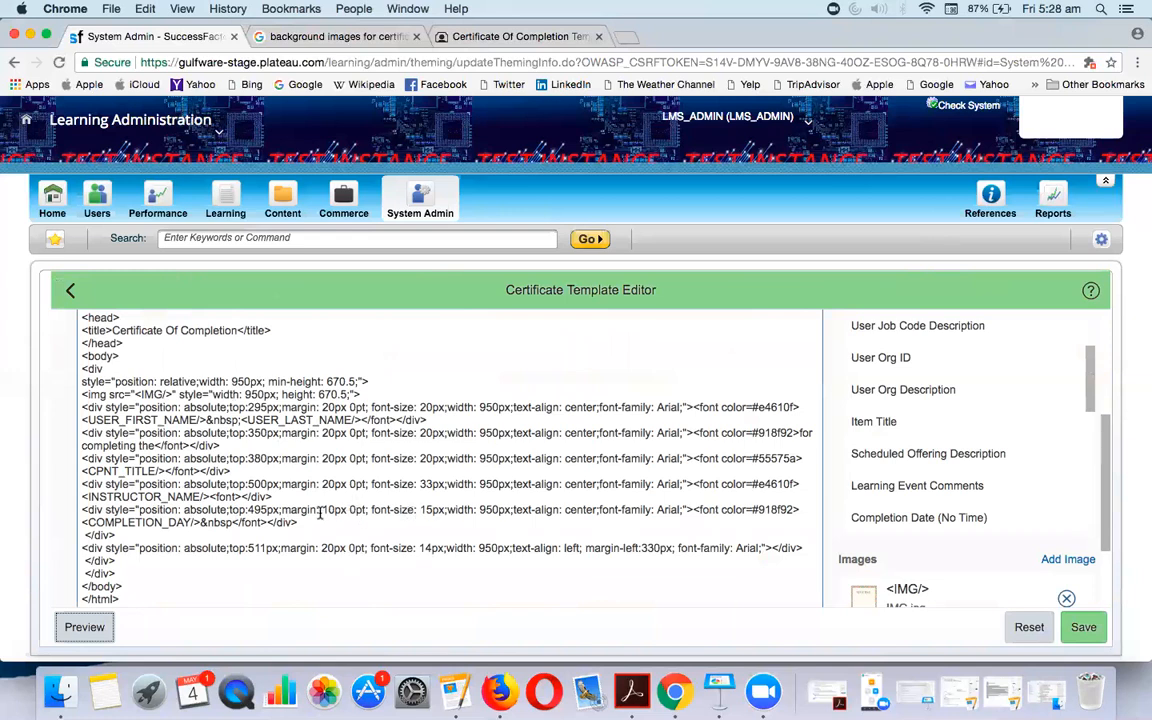
{"action": "left_click_drag", "start_coordinate": [586, 549], "coordinate": [676, 549]}
{"action": "key", "text": "super+c"}
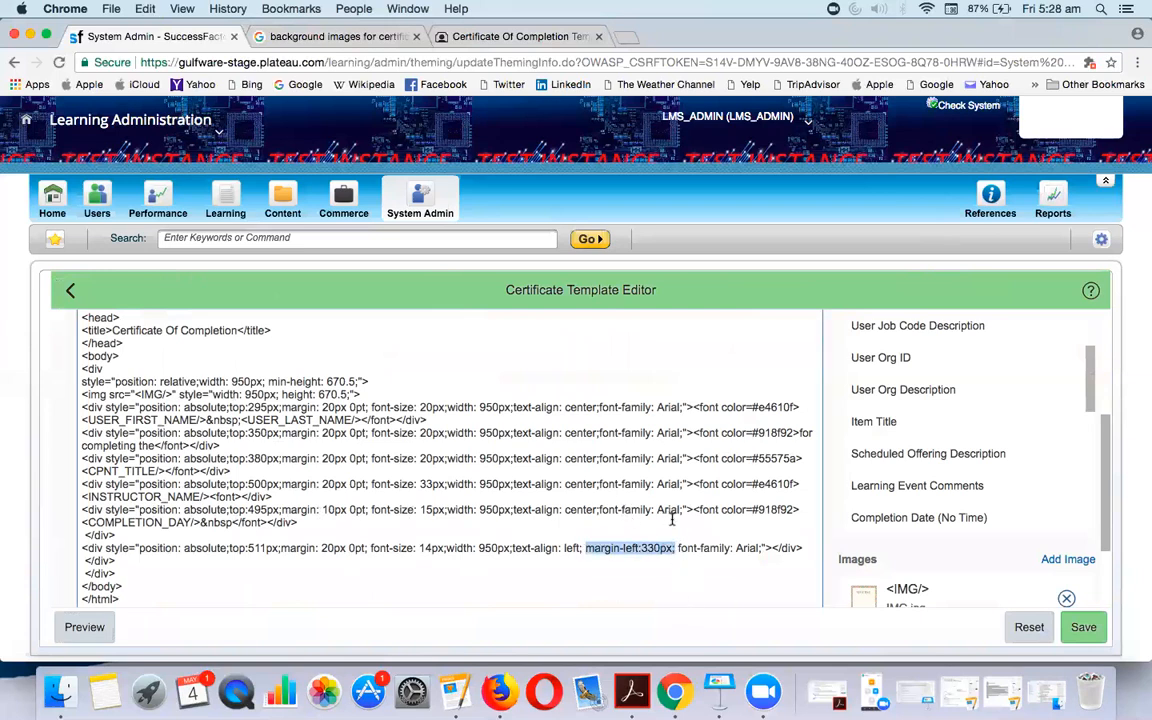
Paste the margin-left setting into the COMPLETION_DAY line as 30px, save, and preview
{"action": "left_click", "coordinate": [516, 512]}
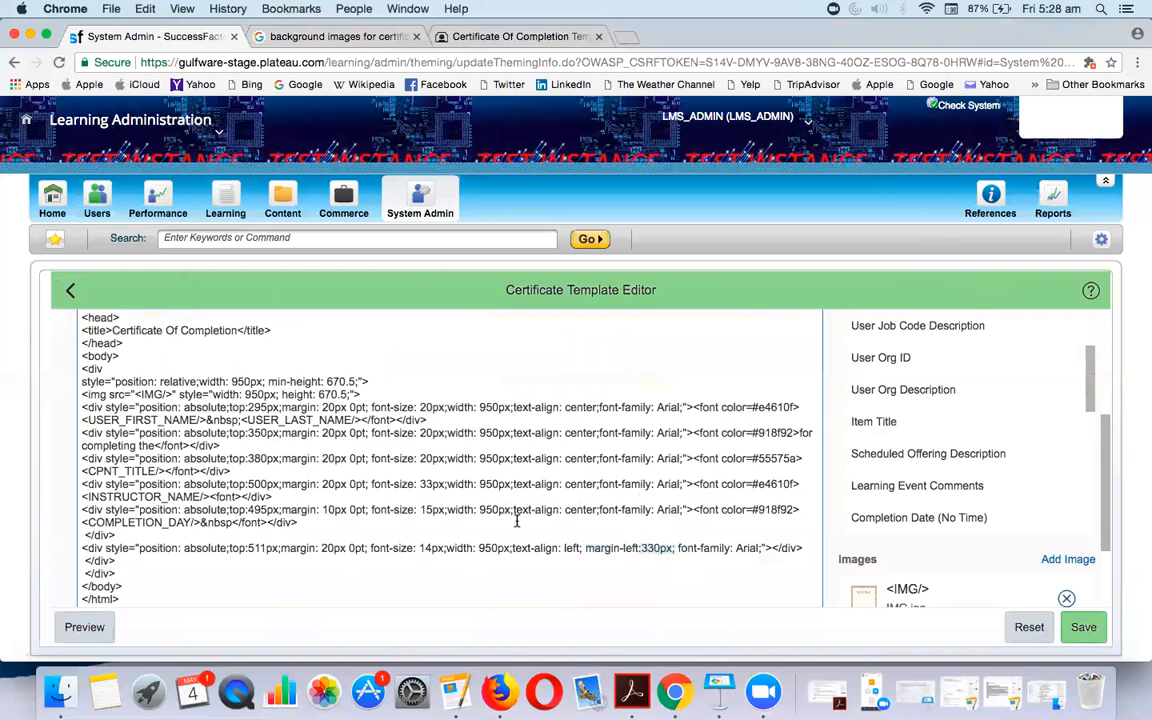
{"action": "key", "text": "super+v"}
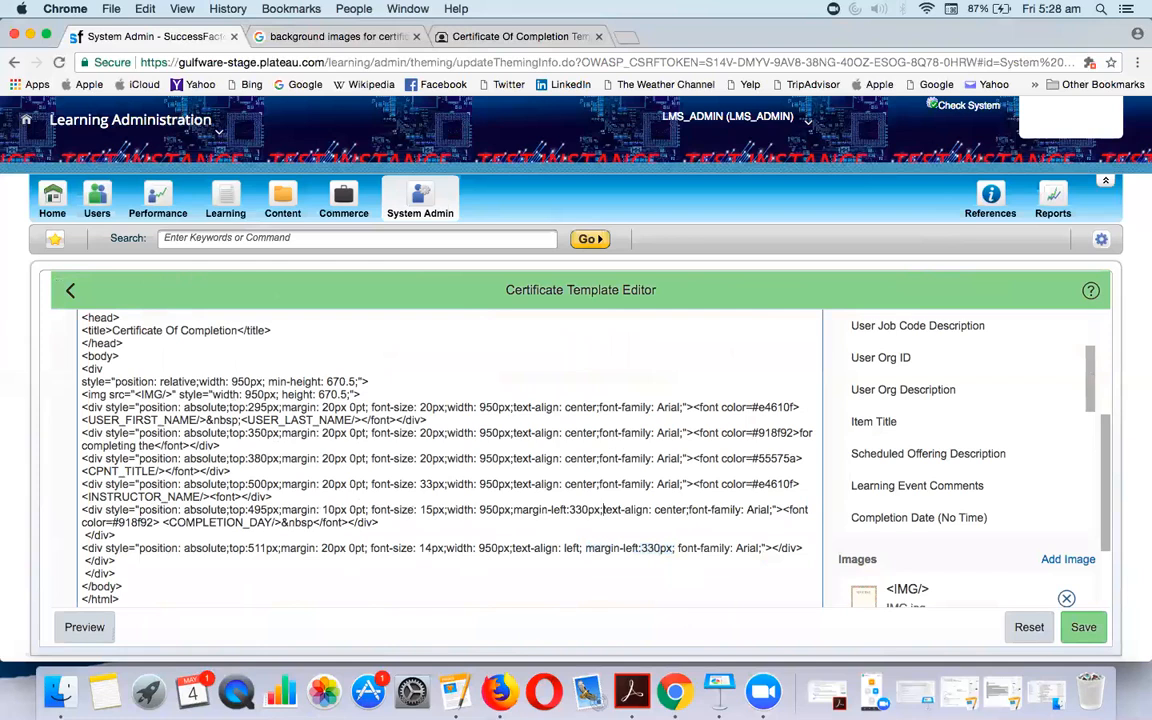
{"action": "left_click", "coordinate": [583, 510]}
{"action": "key", "text": "BackSpace"}
{"action": "left_click", "coordinate": [1082, 638]}
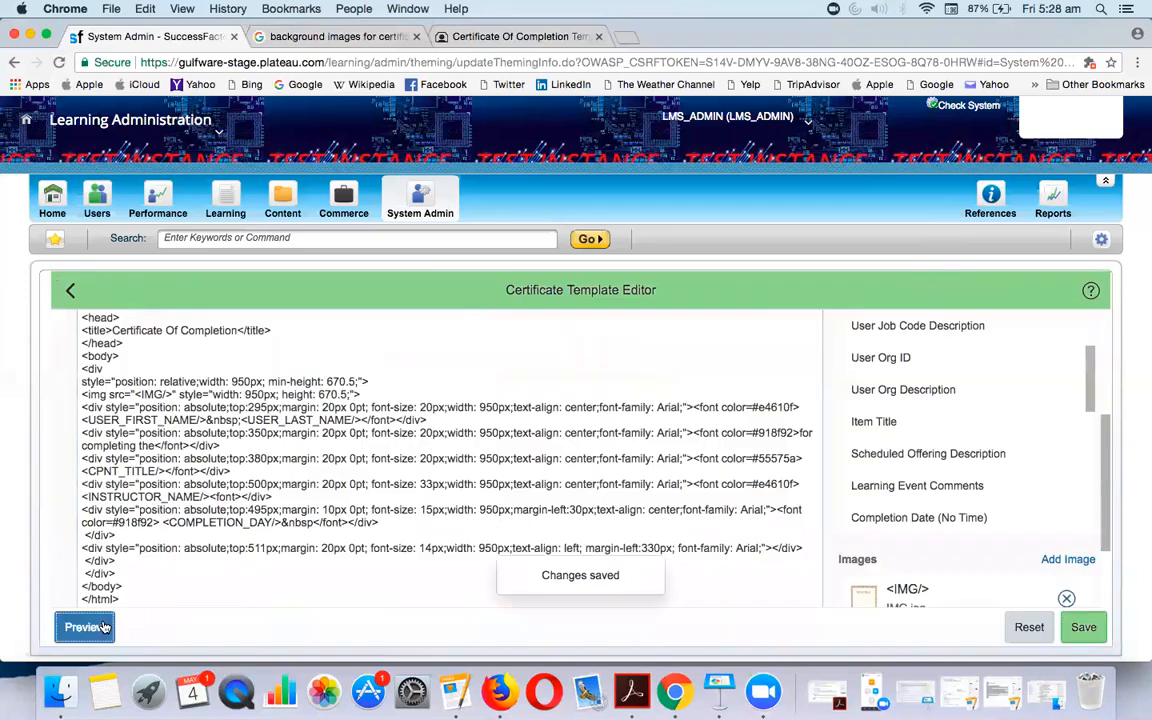
{"action": "left_click", "coordinate": [103, 627]}
{"action": "scroll", "coordinate": [370, 532], "scroll_direction": "down", "scroll_amount": 5}
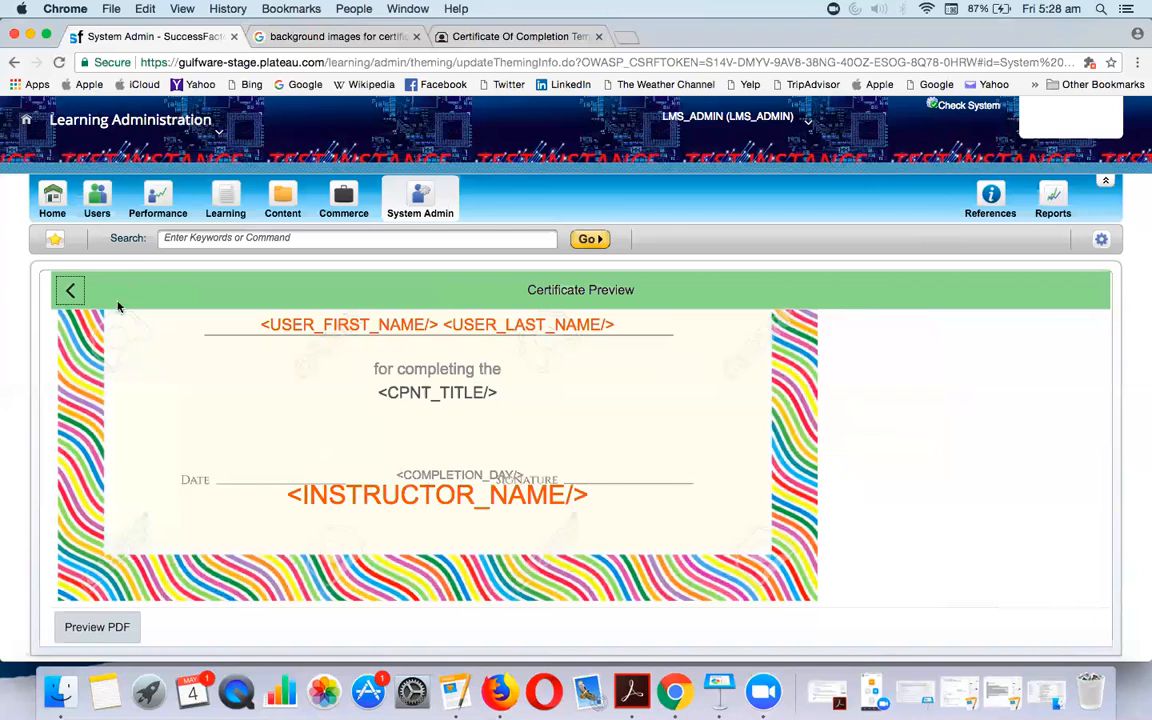
Increase the COMPLETION_DAY line's left margin to 100px, save, and preview
{"action": "left_click", "coordinate": [70, 290]}
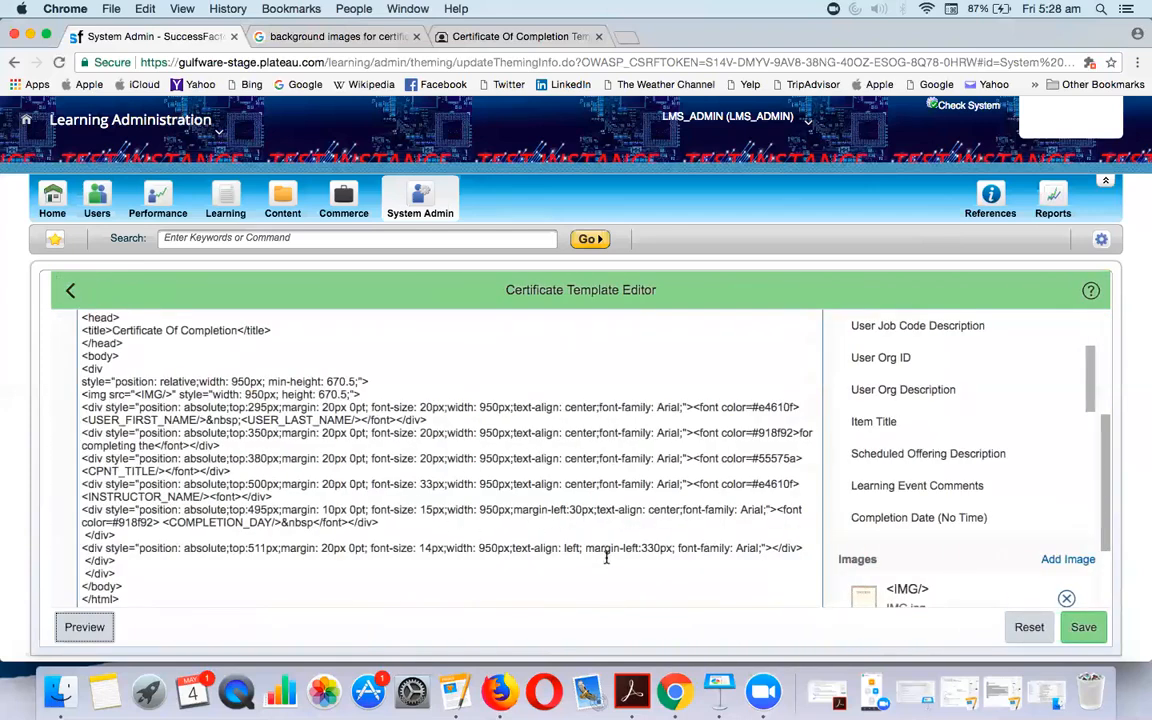
{"action": "left_click", "coordinate": [582, 511]}
{"action": "type", "text": "0"}
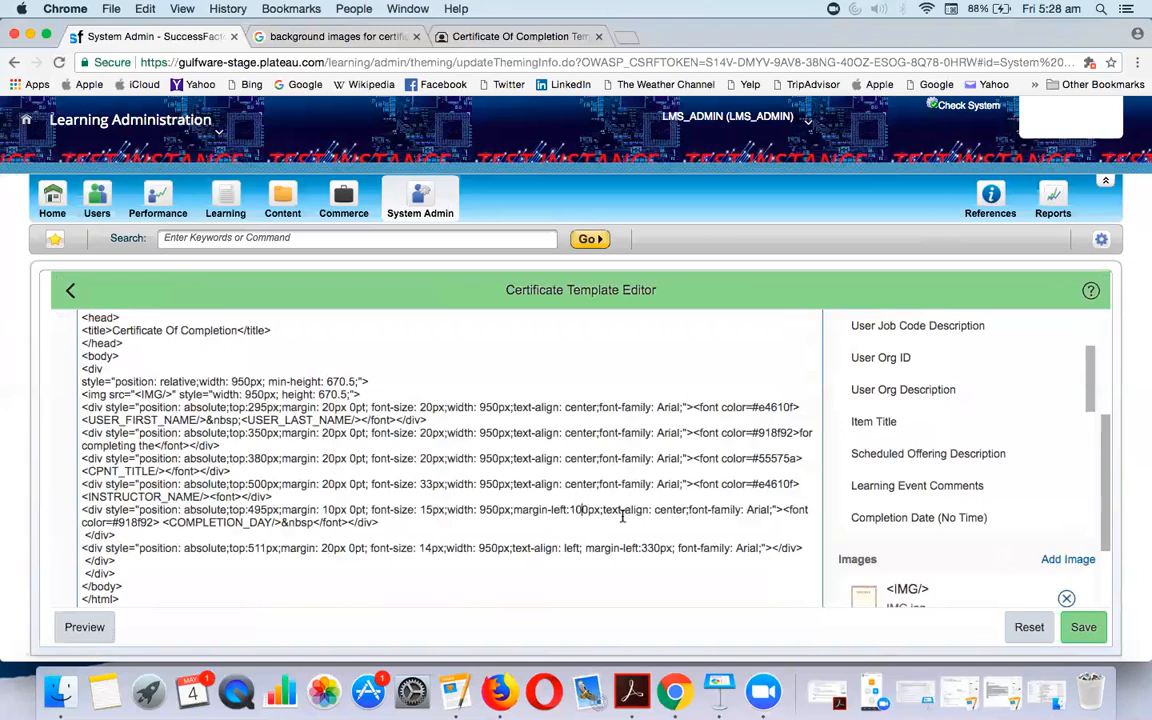
{"action": "left_click", "coordinate": [1083, 627]}
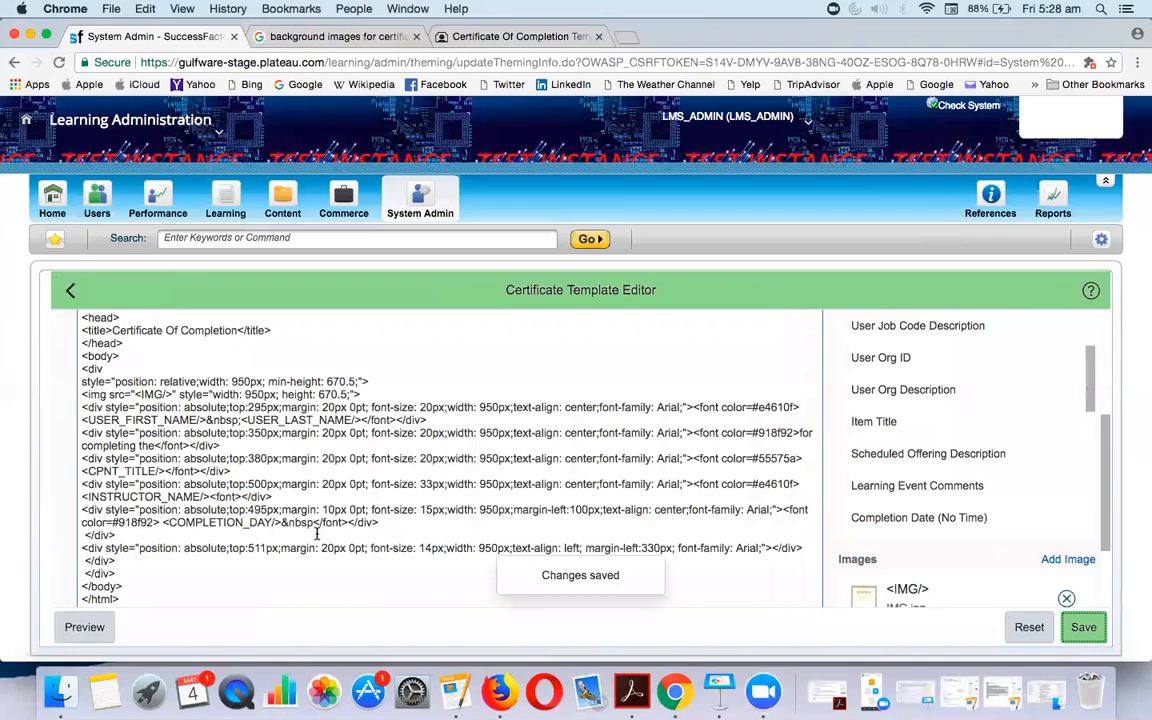
{"action": "left_click", "coordinate": [85, 627]}
{"action": "scroll", "coordinate": [338, 580], "scroll_direction": "down", "scroll_amount": 5}
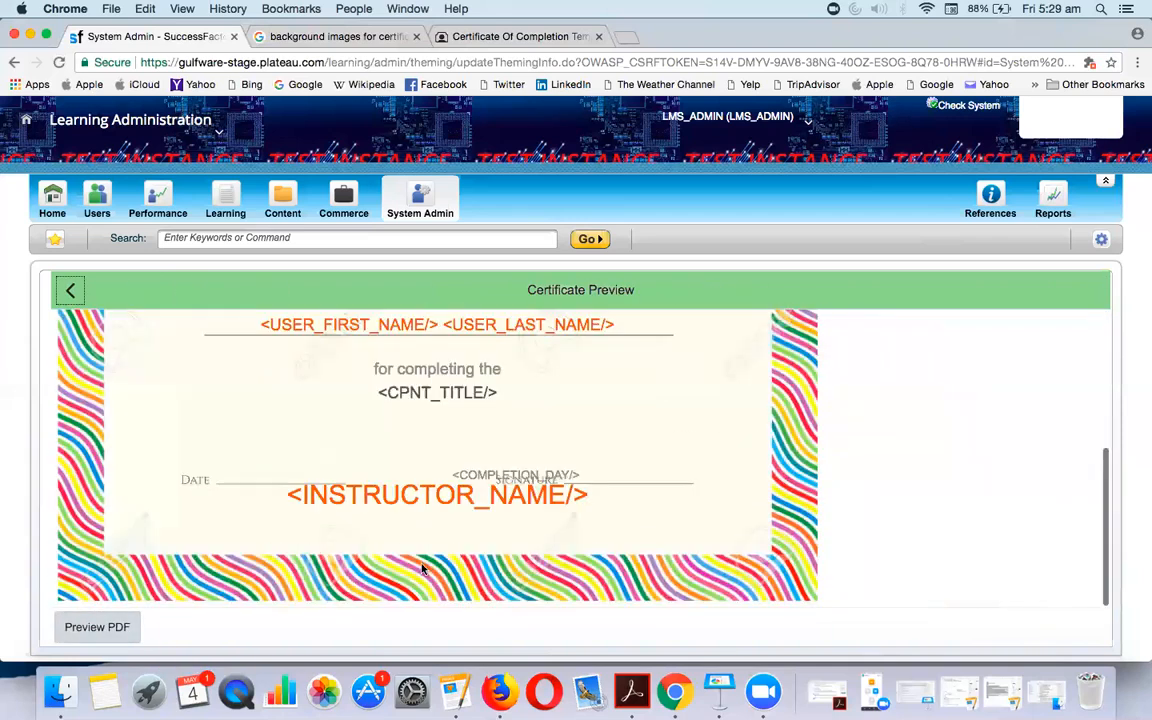
Set the COMPLETION_DAY left margin to 1px, save, and preview the certificate
{"action": "left_click", "coordinate": [66, 291]}
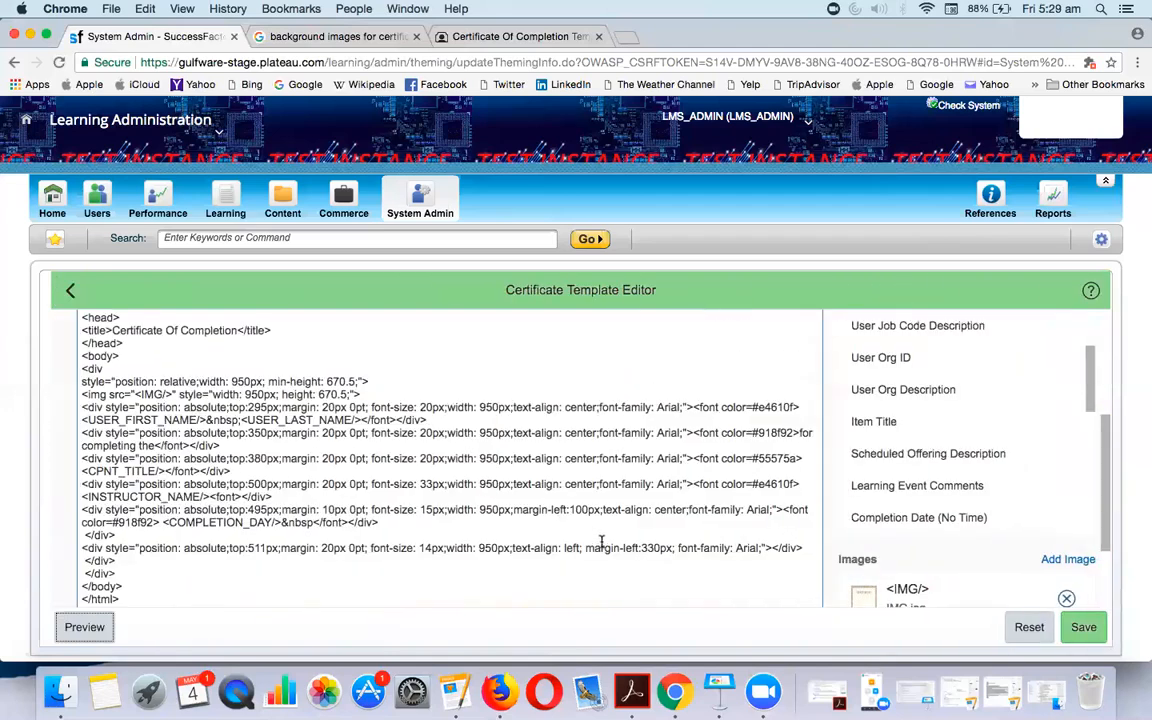
{"action": "key", "text": "BackSpace"}
{"action": "key", "text": "BackSpace"}
{"action": "key", "text": "BackSpace"}
{"action": "key", "text": "BackSpace"}
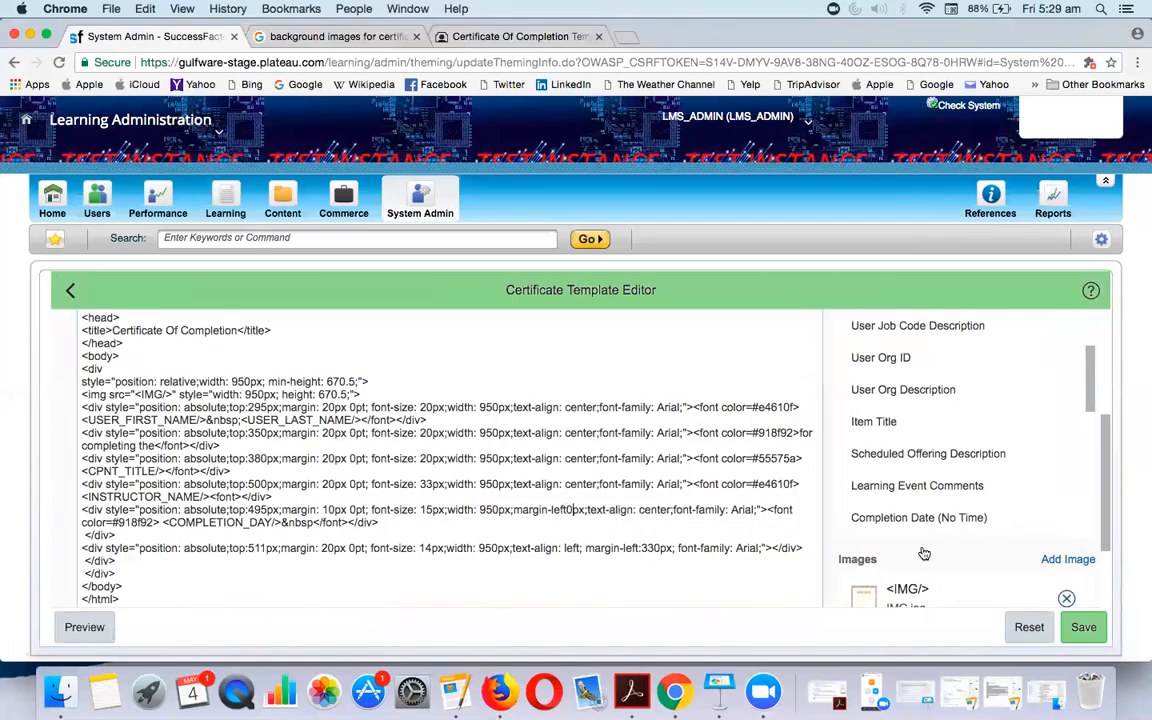
{"action": "key", "text": "super+z"}
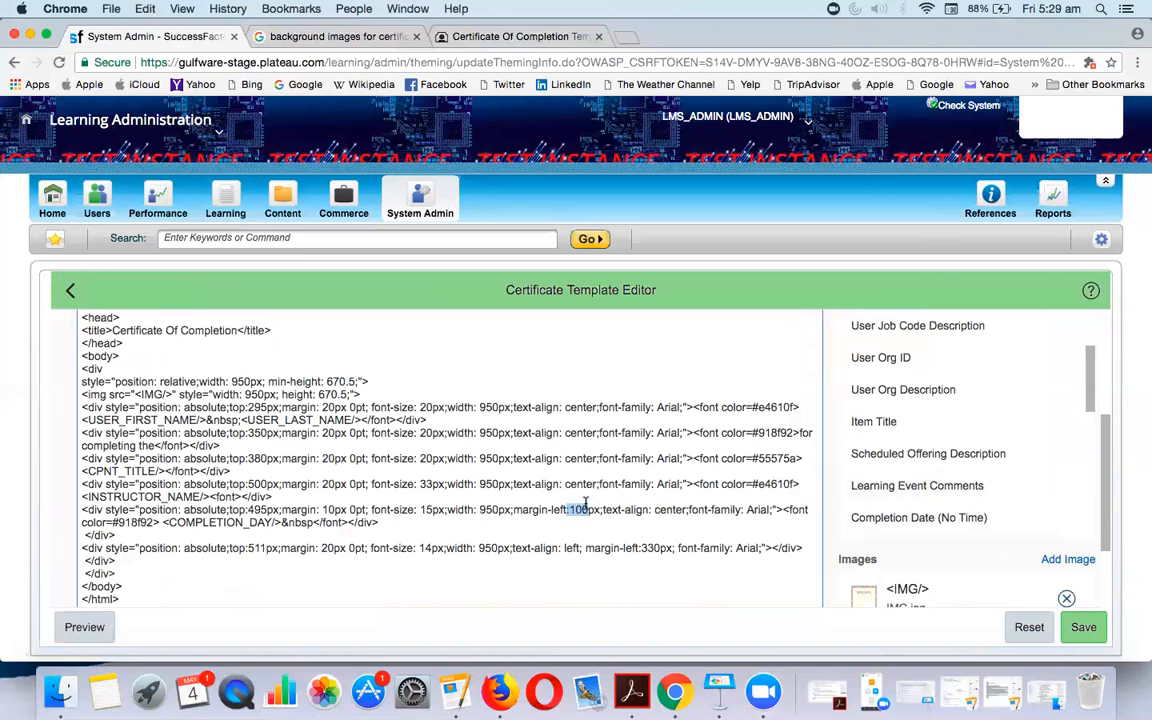
{"action": "type", "text": "1"}
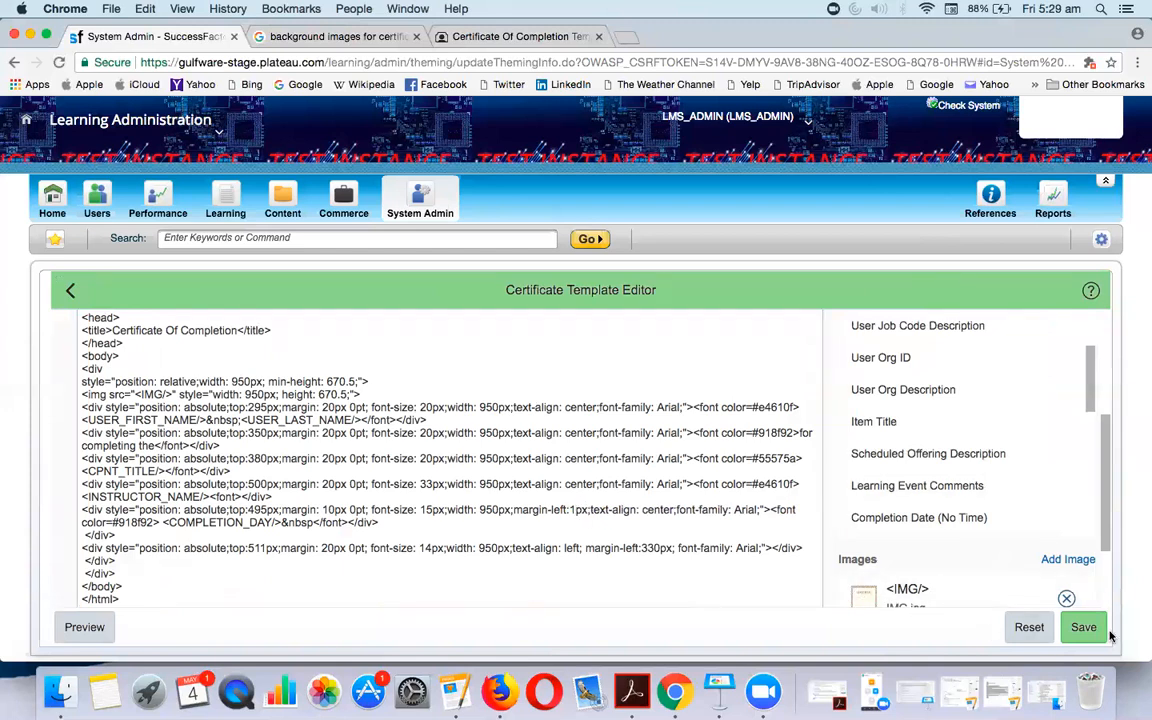
{"action": "left_click", "coordinate": [1084, 627]}
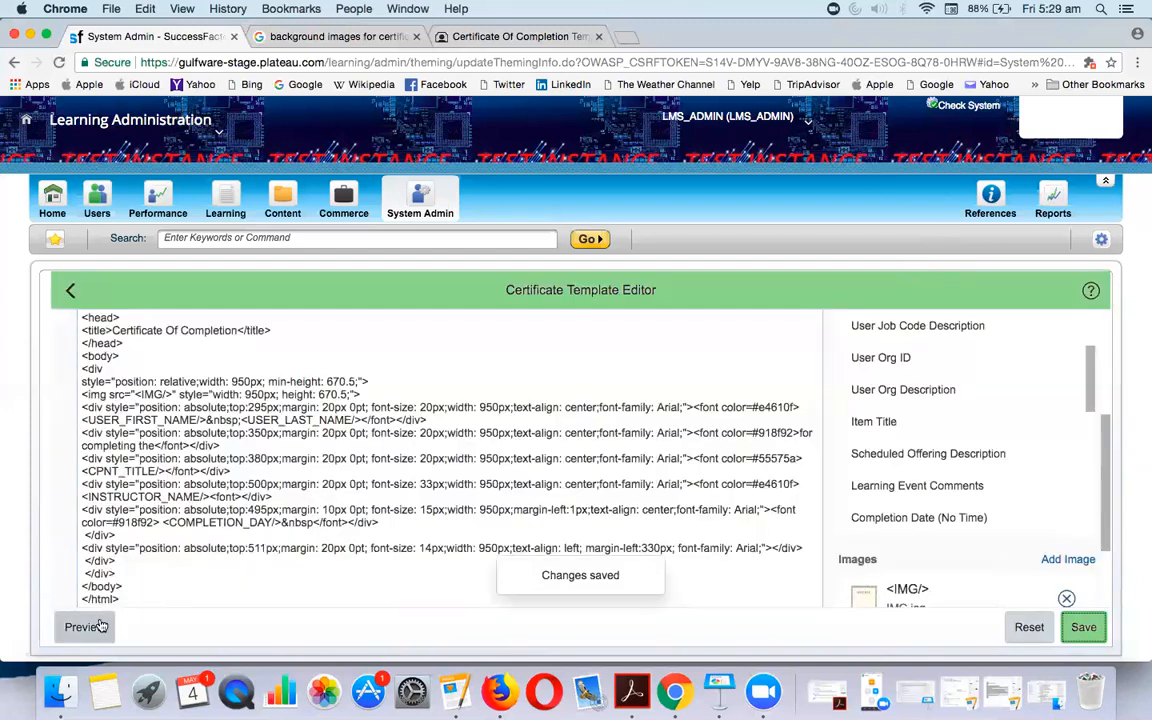
{"action": "left_click", "coordinate": [85, 626]}
{"action": "scroll", "coordinate": [419, 530], "scroll_direction": "down", "scroll_amount": 5}
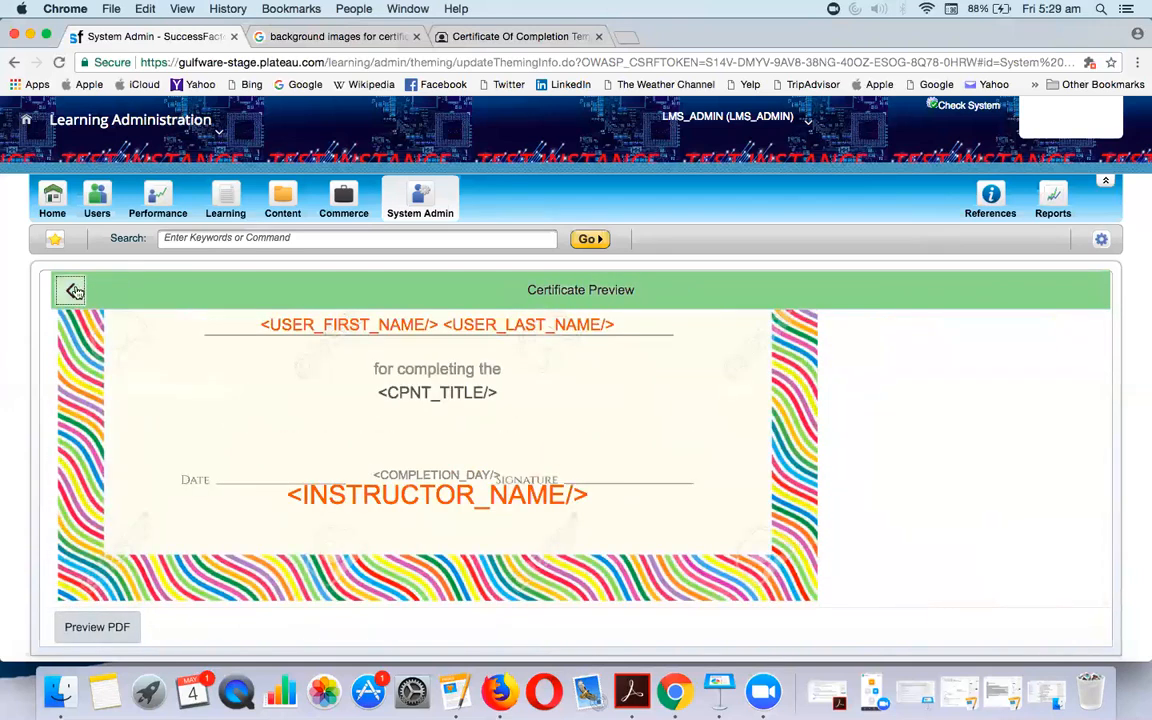
{"action": "left_click_drag", "start_coordinate": [289, 494], "coordinate": [574, 498]}
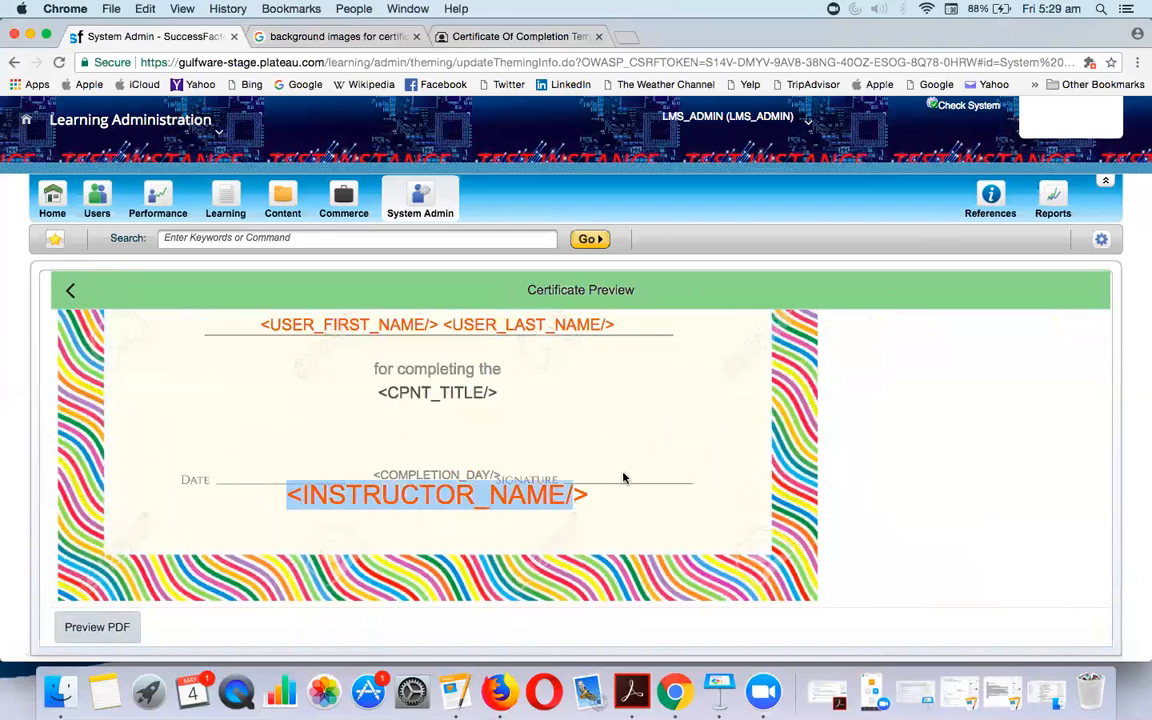
Reduce the INSTRUCTOR_NAME line's font size from 33px to 20px, save, and preview
{"action": "left_click", "coordinate": [69, 291]}
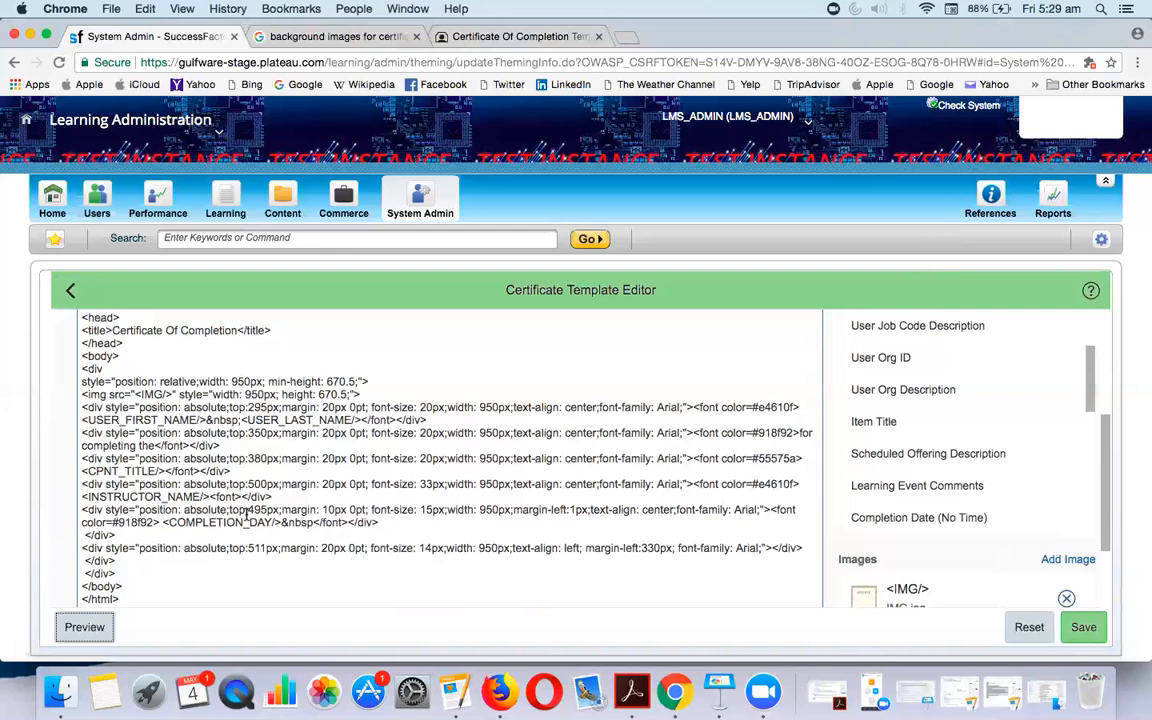
{"action": "left_click_drag", "start_coordinate": [271, 497], "coordinate": [77, 489]}
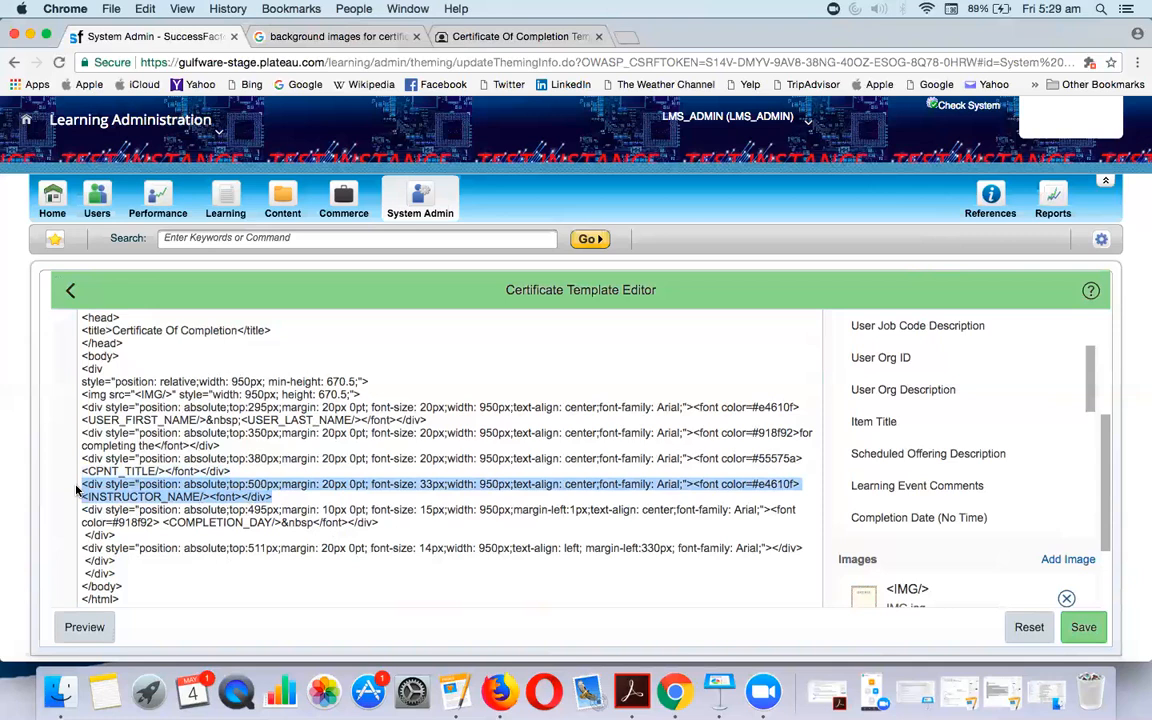
{"action": "left_click", "coordinate": [430, 487]}
{"action": "key", "text": "BackSpace"}
{"action": "key", "text": "BackSpace"}
{"action": "type", "text": "20"}
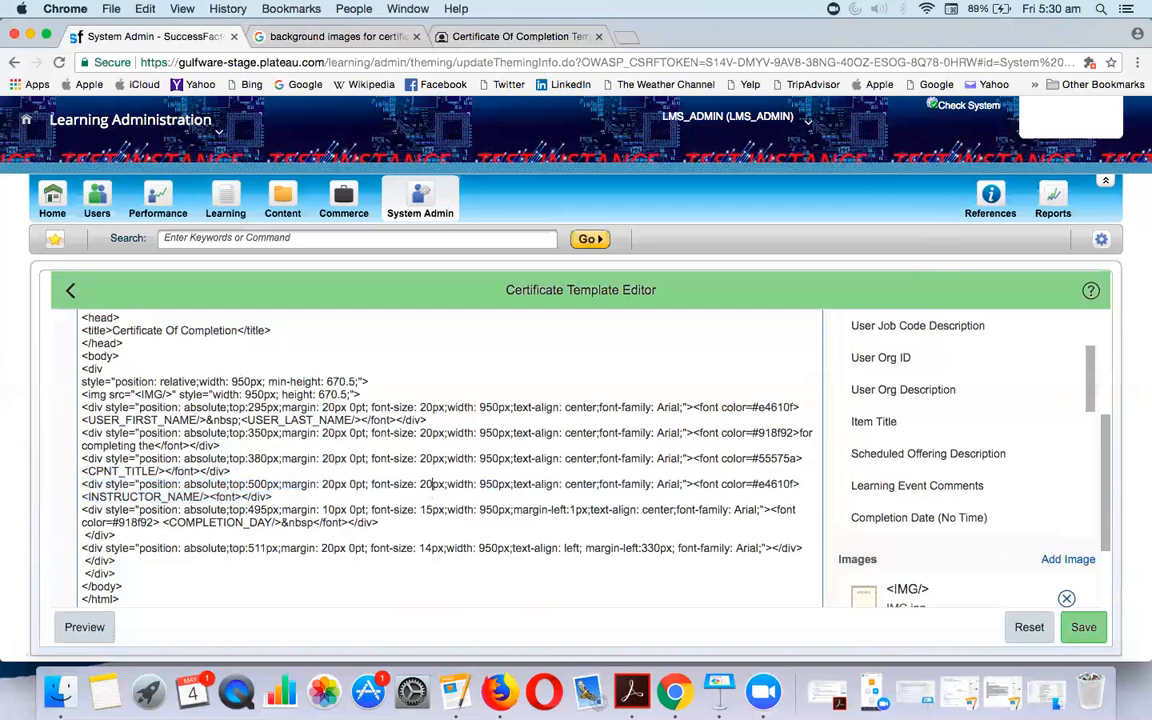
{"action": "left_click", "coordinate": [1088, 625]}
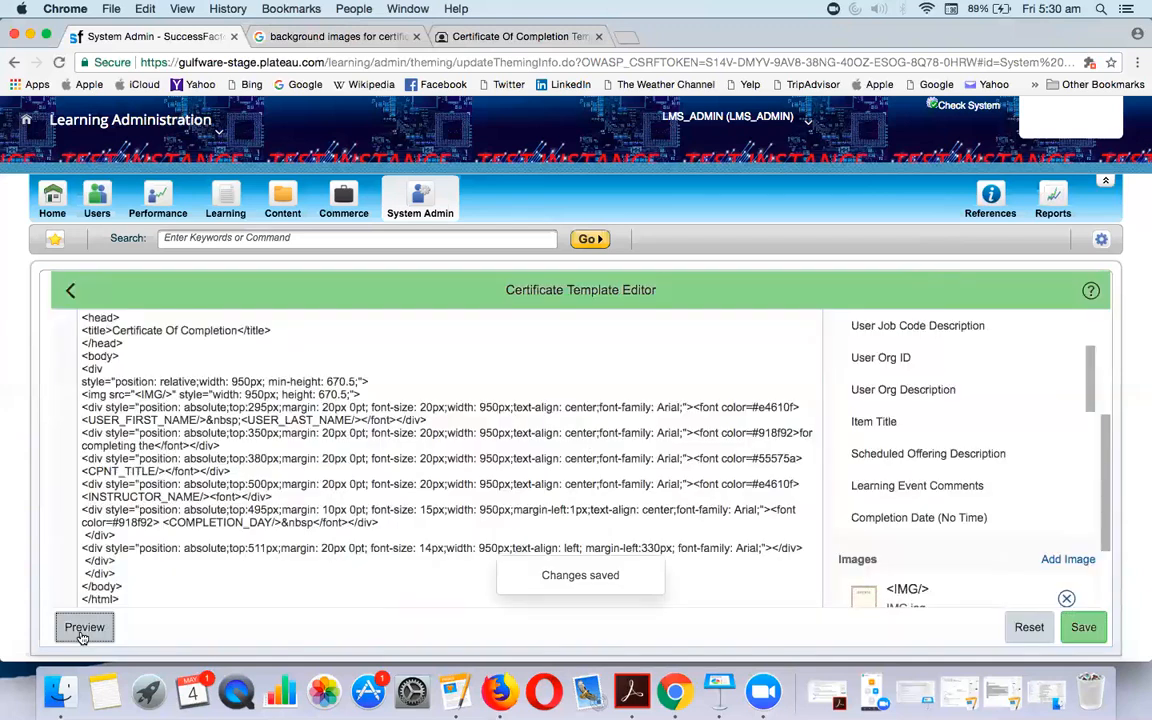
{"action": "left_click", "coordinate": [84, 630]}
{"action": "scroll", "coordinate": [460, 555], "scroll_direction": "down", "scroll_amount": 5}
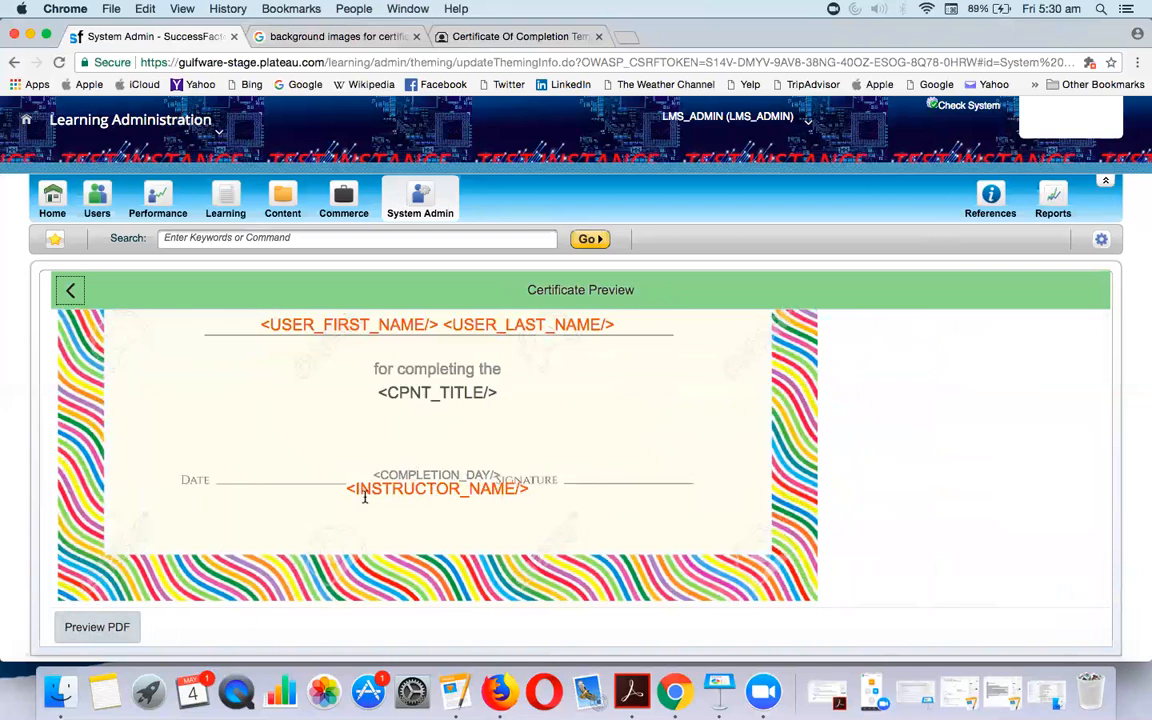
{"action": "left_click", "coordinate": [73, 292]}
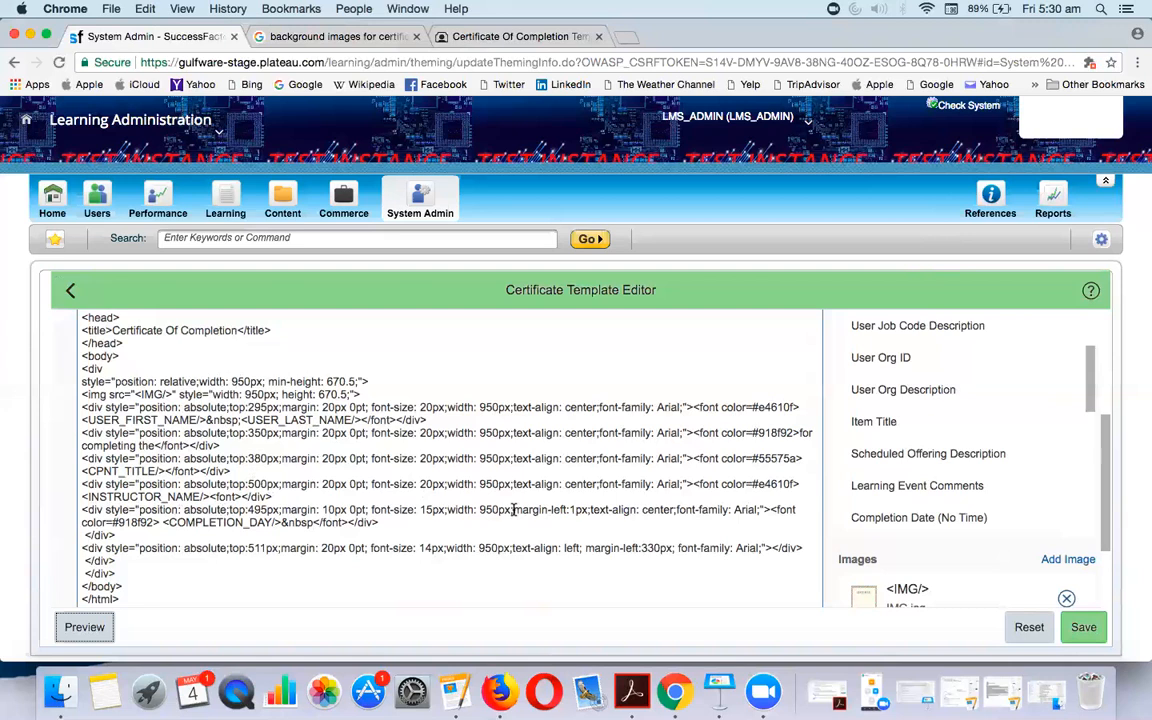
Remove the COMPLETION_DAY line's 1px left margin and set its margin to 0px
{"action": "left_click_drag", "start_coordinate": [513, 510], "coordinate": [586, 509]}
{"action": "key", "text": "BackSpace"}
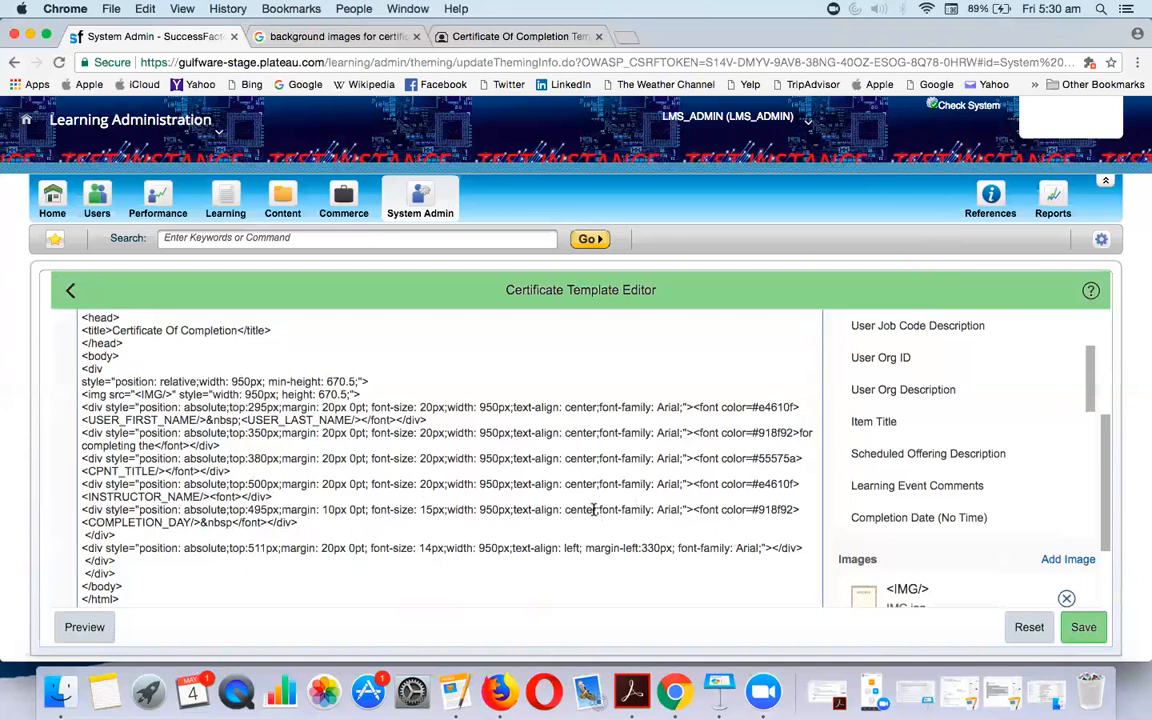
{"action": "left_click", "coordinate": [329, 511]}
{"action": "key", "text": "BackSpace"}
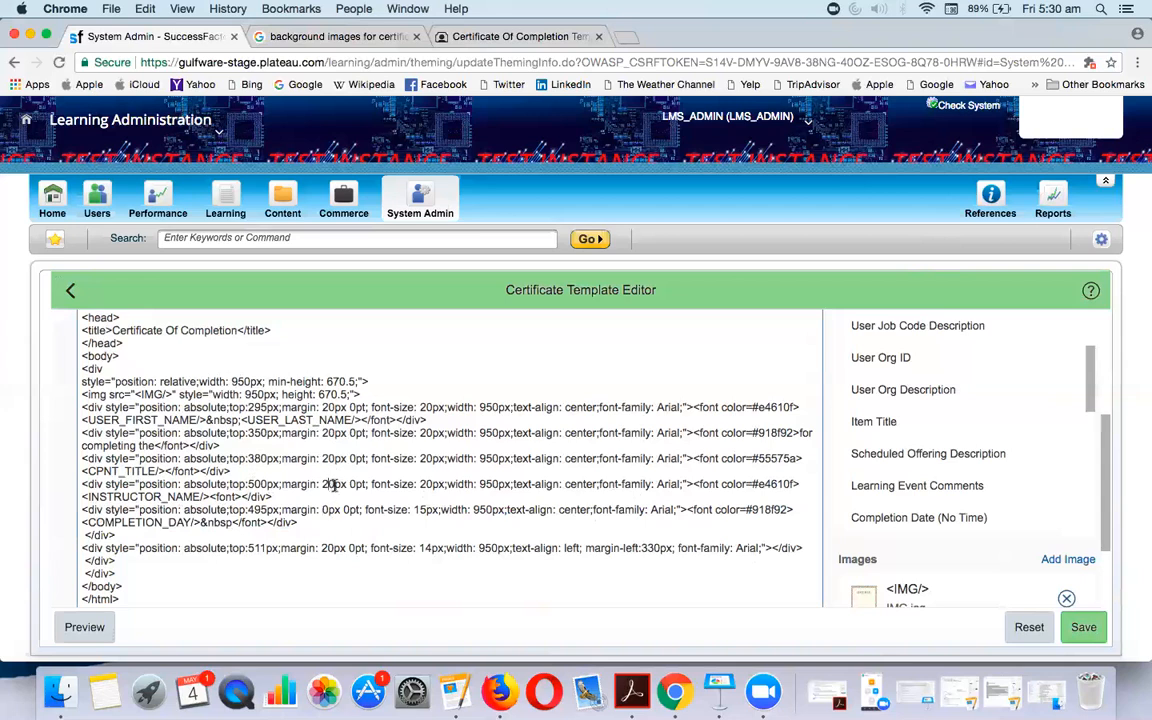
Set the INSTRUCTOR_NAME line's margin to 25px, save, and preview
{"action": "left_click", "coordinate": [330, 485]}
{"action": "key", "text": "Delete"}
{"action": "type", "text": "5"}
{"action": "left_click", "coordinate": [1083, 627]}
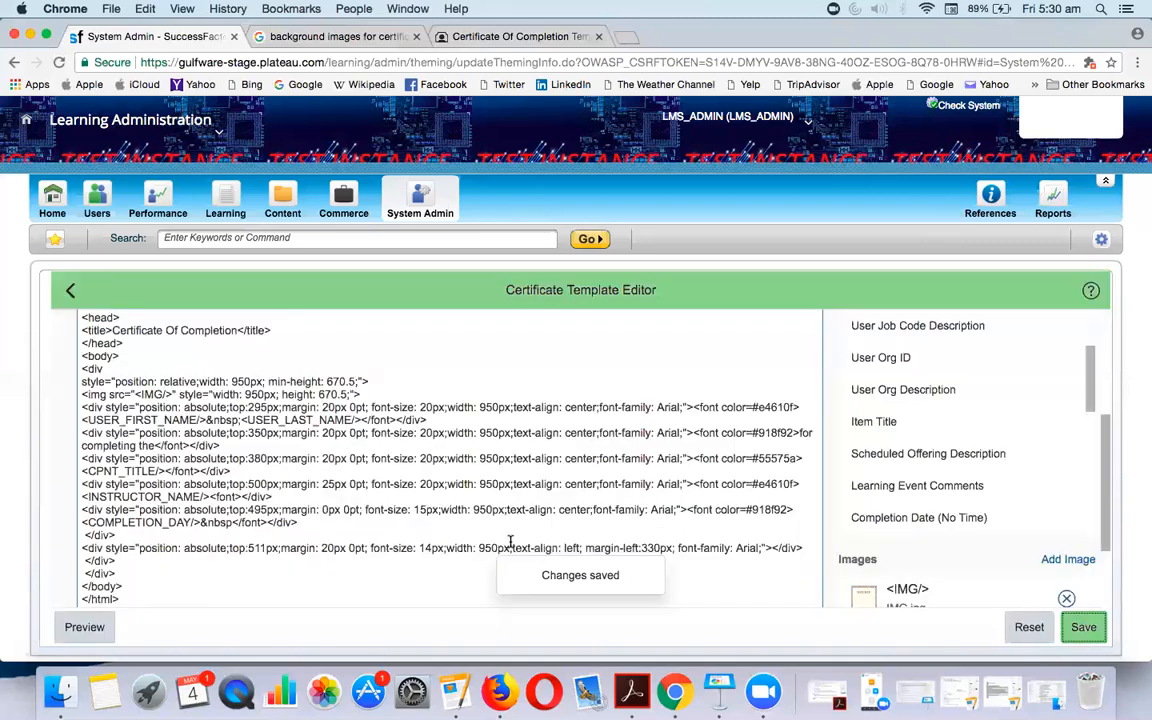
{"action": "left_click", "coordinate": [100, 630]}
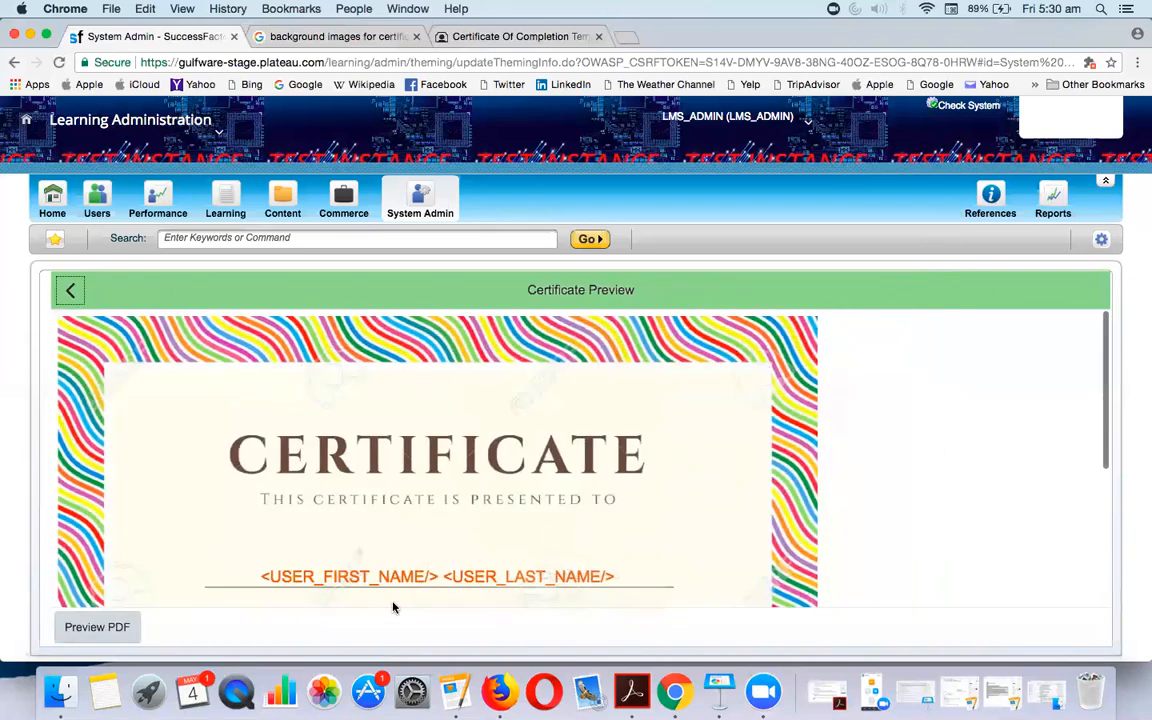
{"action": "scroll", "coordinate": [393, 607], "scroll_direction": "down", "scroll_amount": 5}
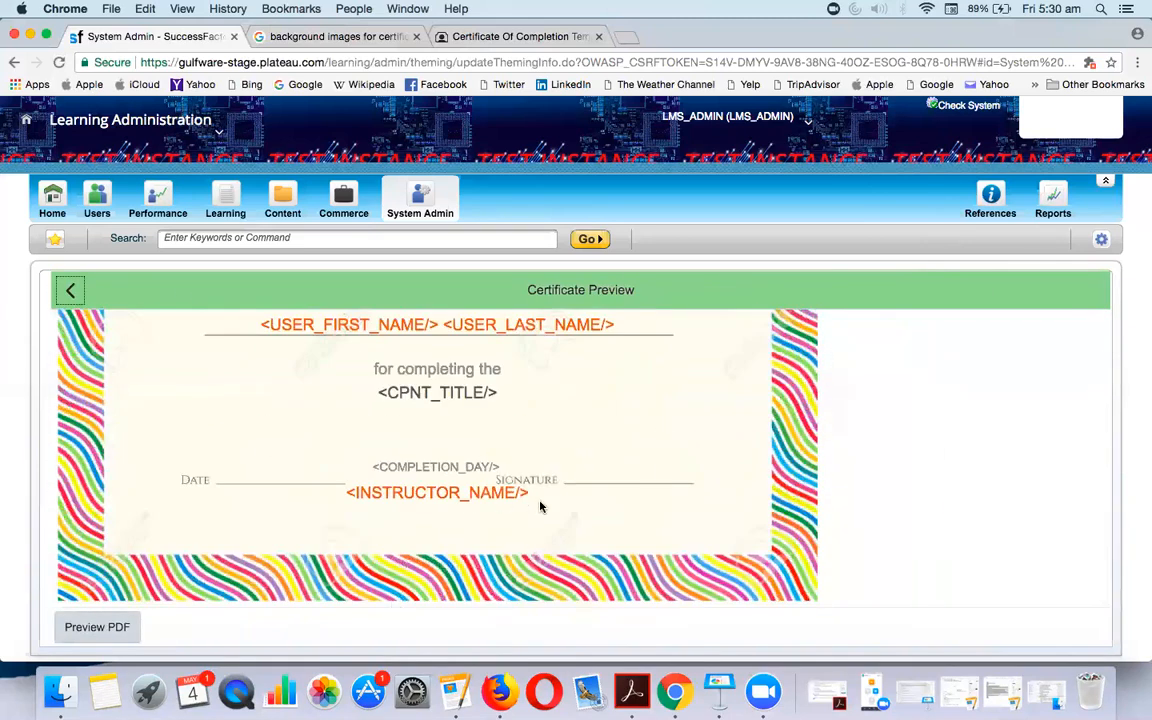
{"action": "left_click", "coordinate": [76, 292]}
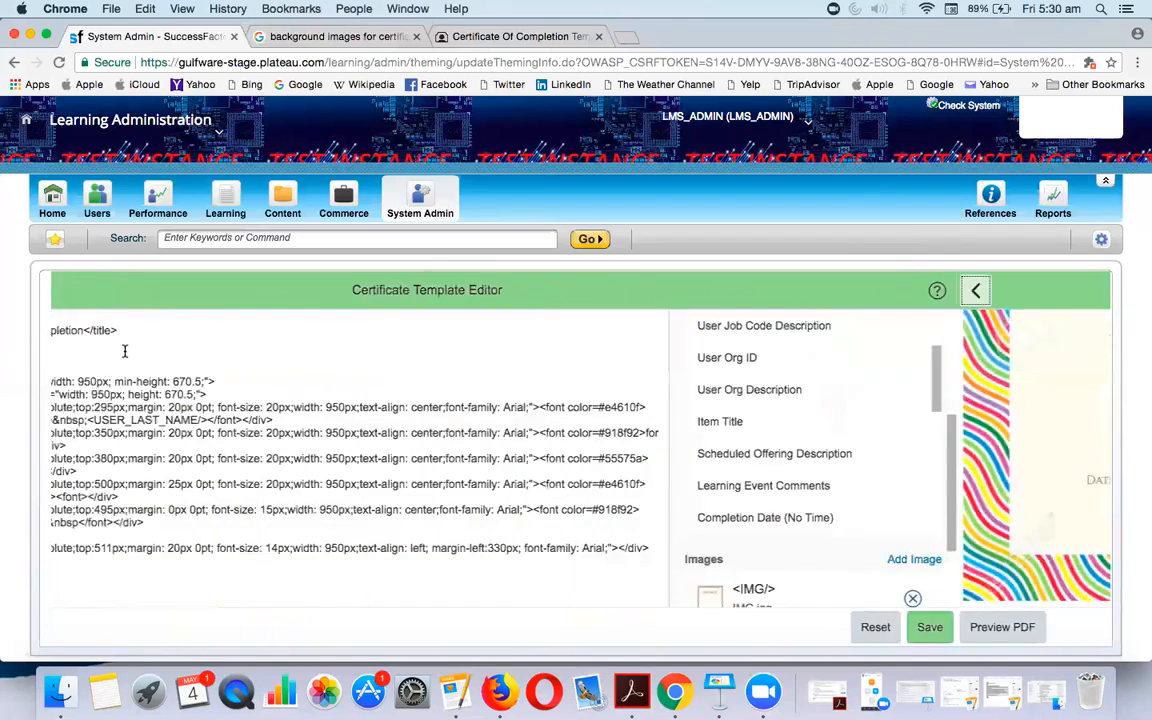
{"action": "scroll", "coordinate": [433, 535], "scroll_direction": "down", "scroll_amount": 1}
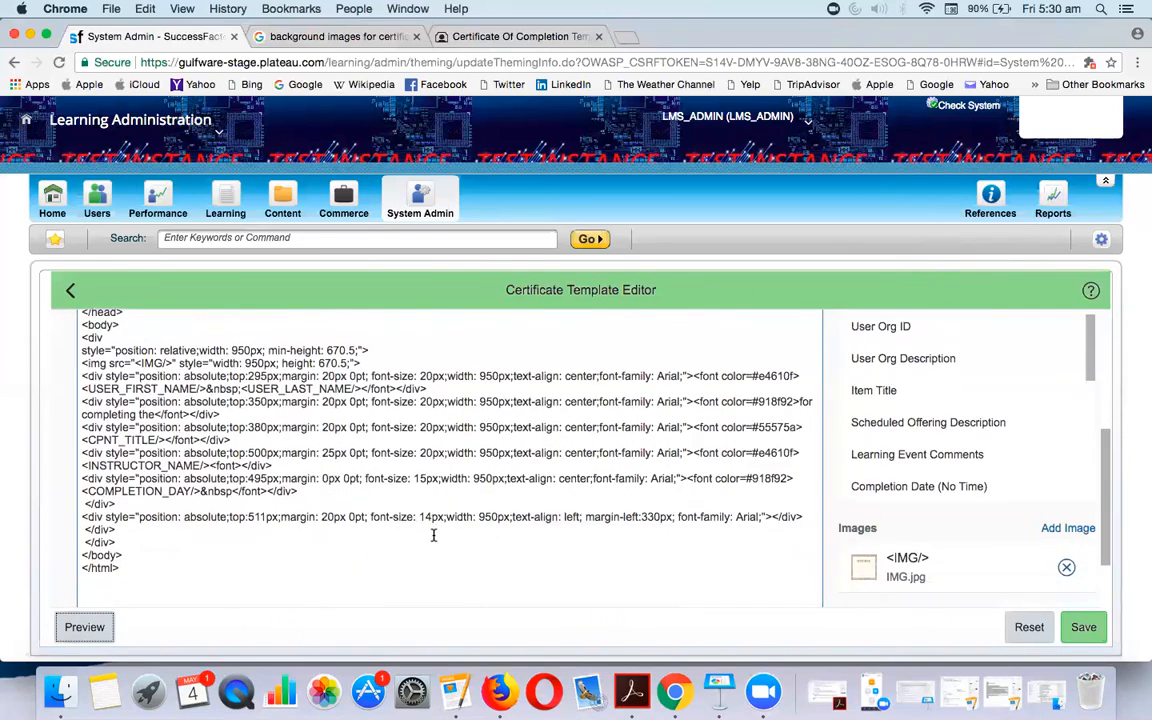